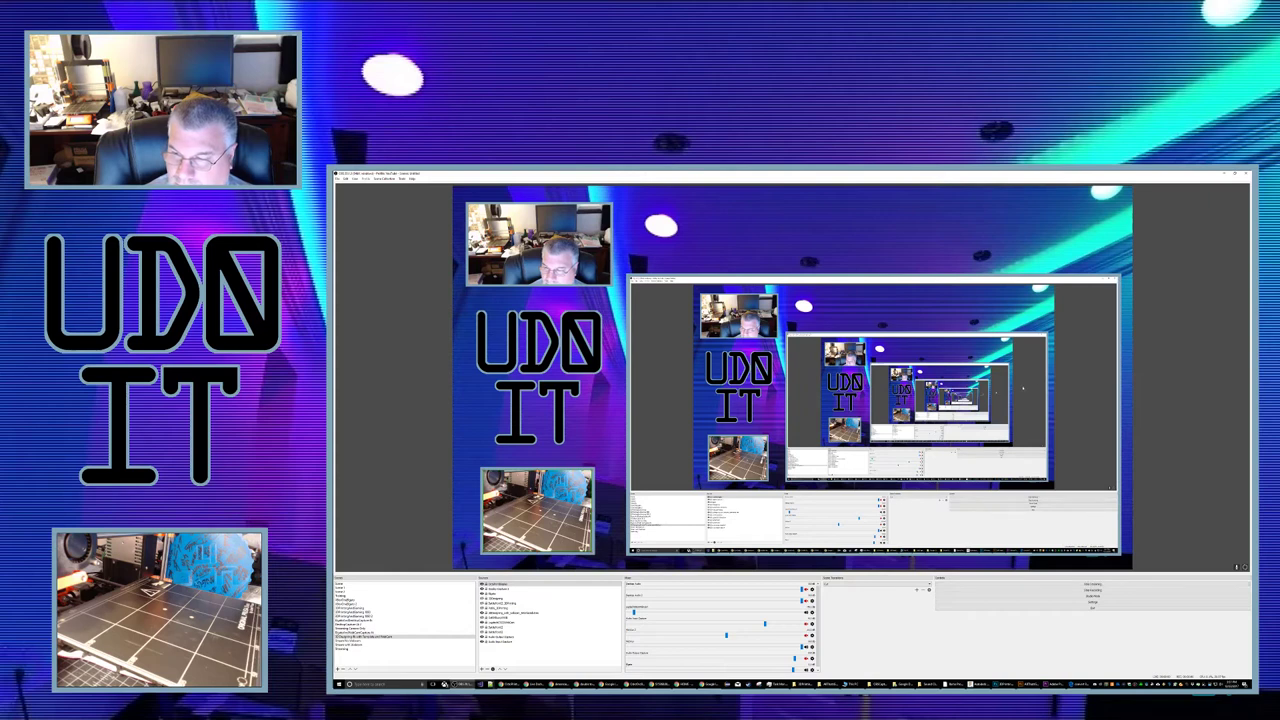
Step: Switch to Fusion 360 and open the rounded-square plate's outline sketch for editing
{"action": "key", "text": "alt+Tab"}
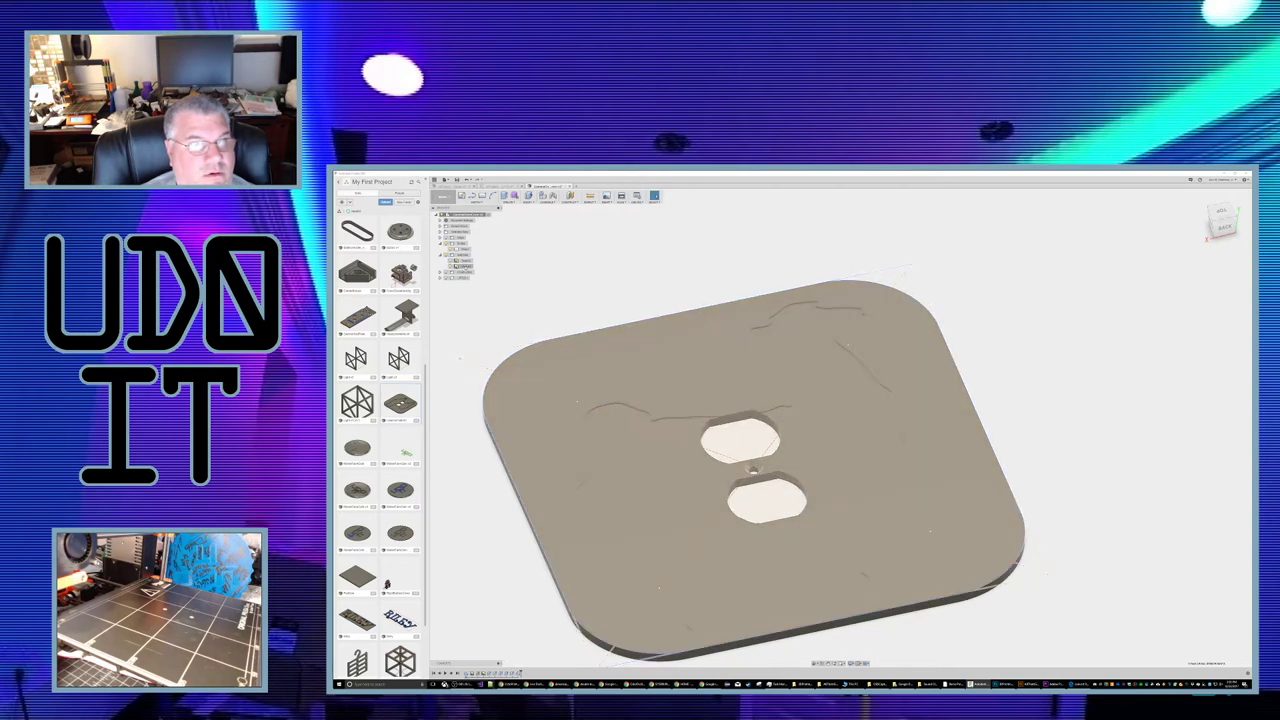
{"action": "left_click", "coordinate": [463, 267]}
{"action": "right_click", "coordinate": [464, 267]}
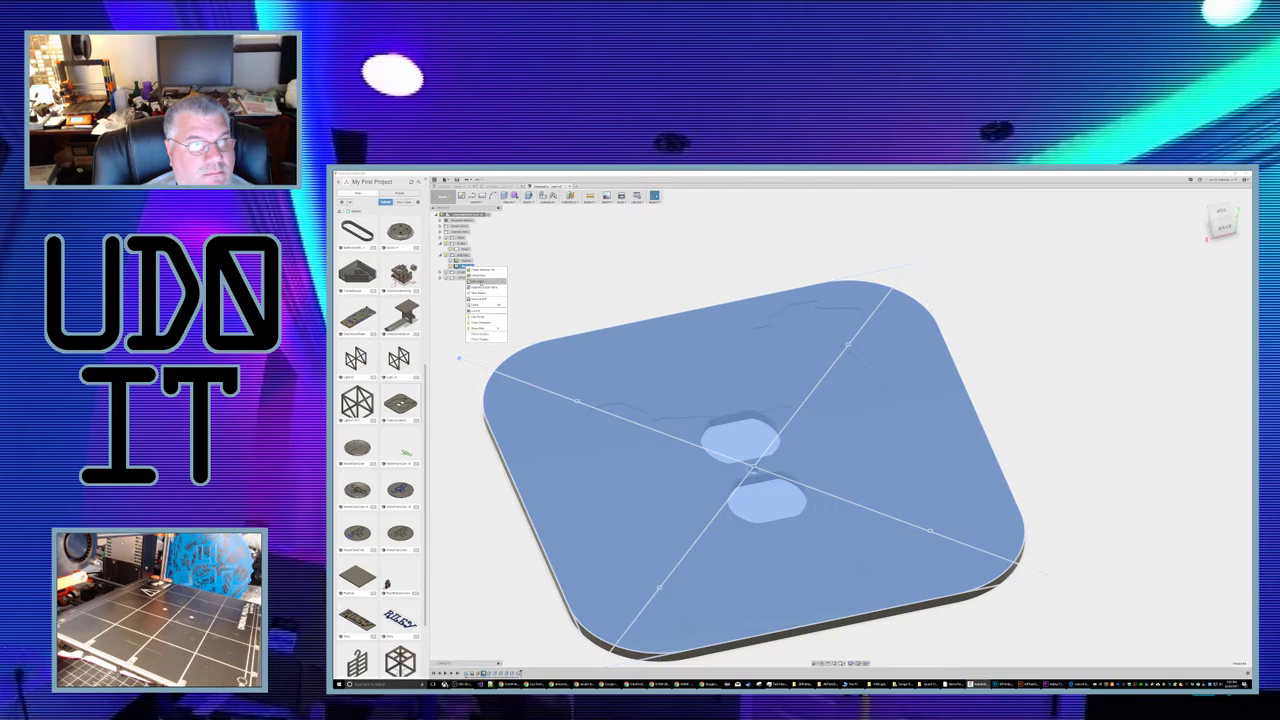
{"action": "left_click", "coordinate": [480, 284]}
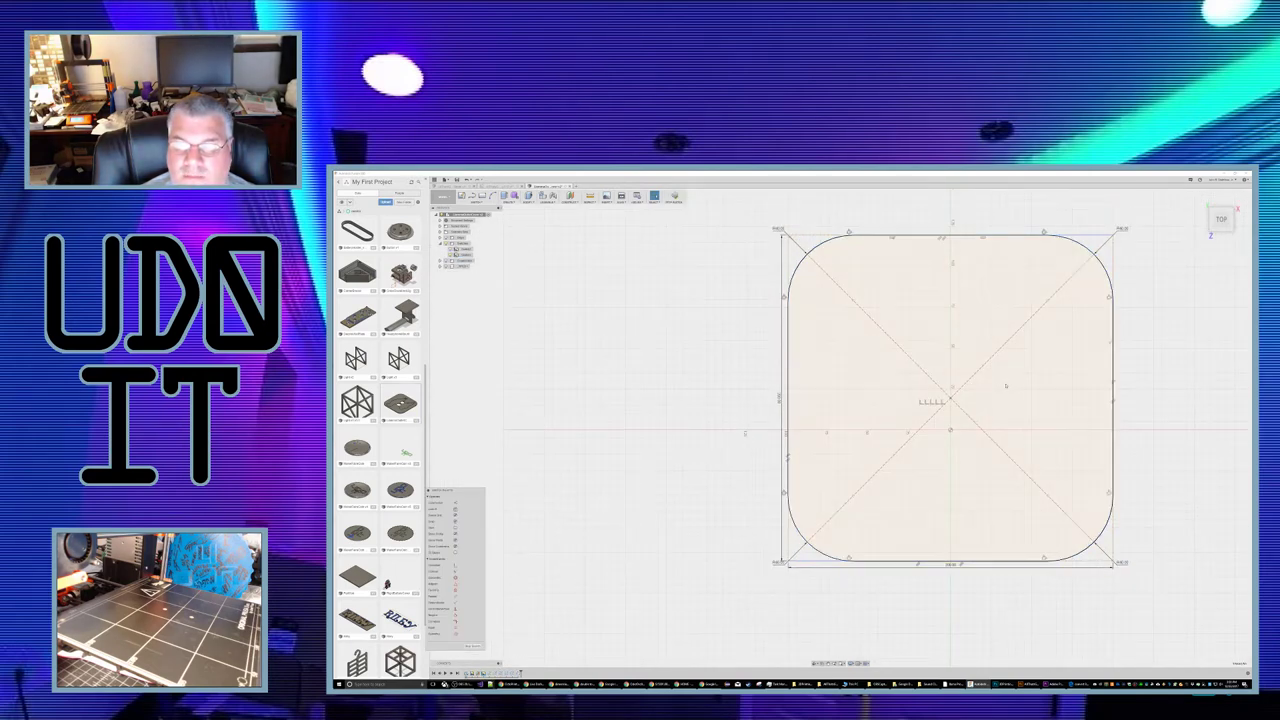
Step: Consult the Triple Light Switch Plate drawing in the browser for the switch opening dimensions, then return to the sketch
{"action": "key", "text": "alt+Tab"}
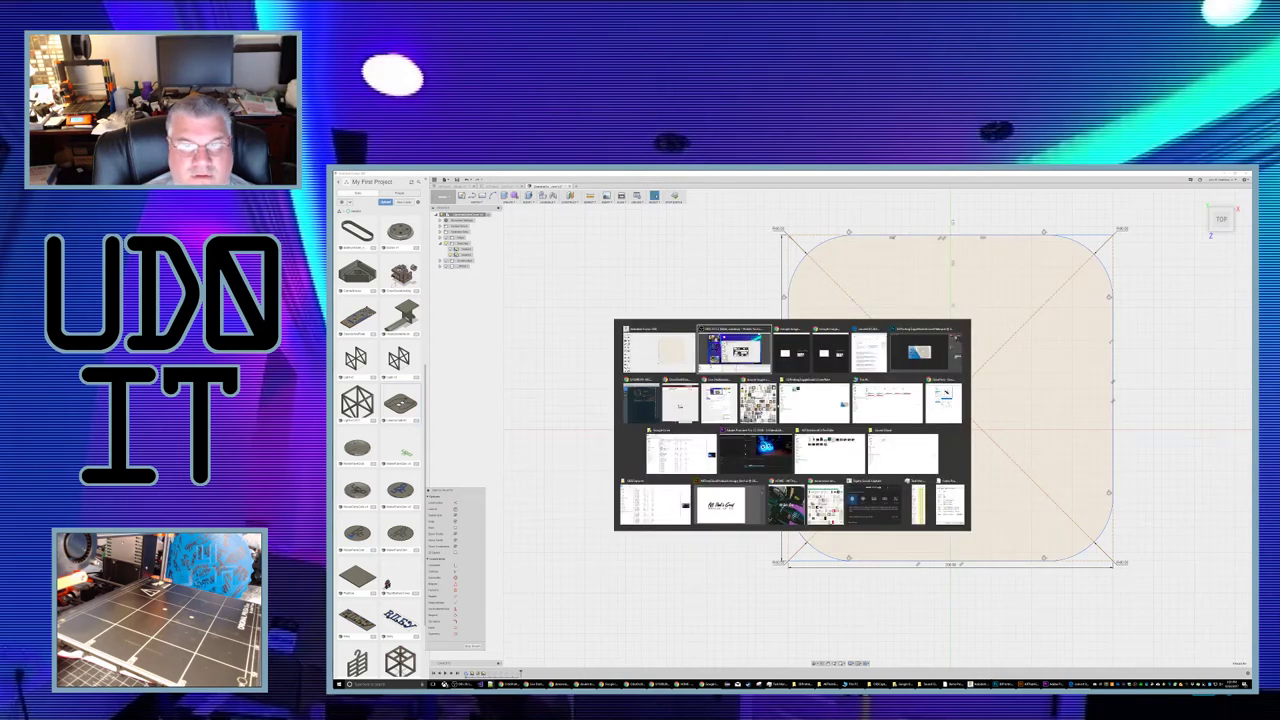
{"action": "left_click", "coordinate": [789, 366]}
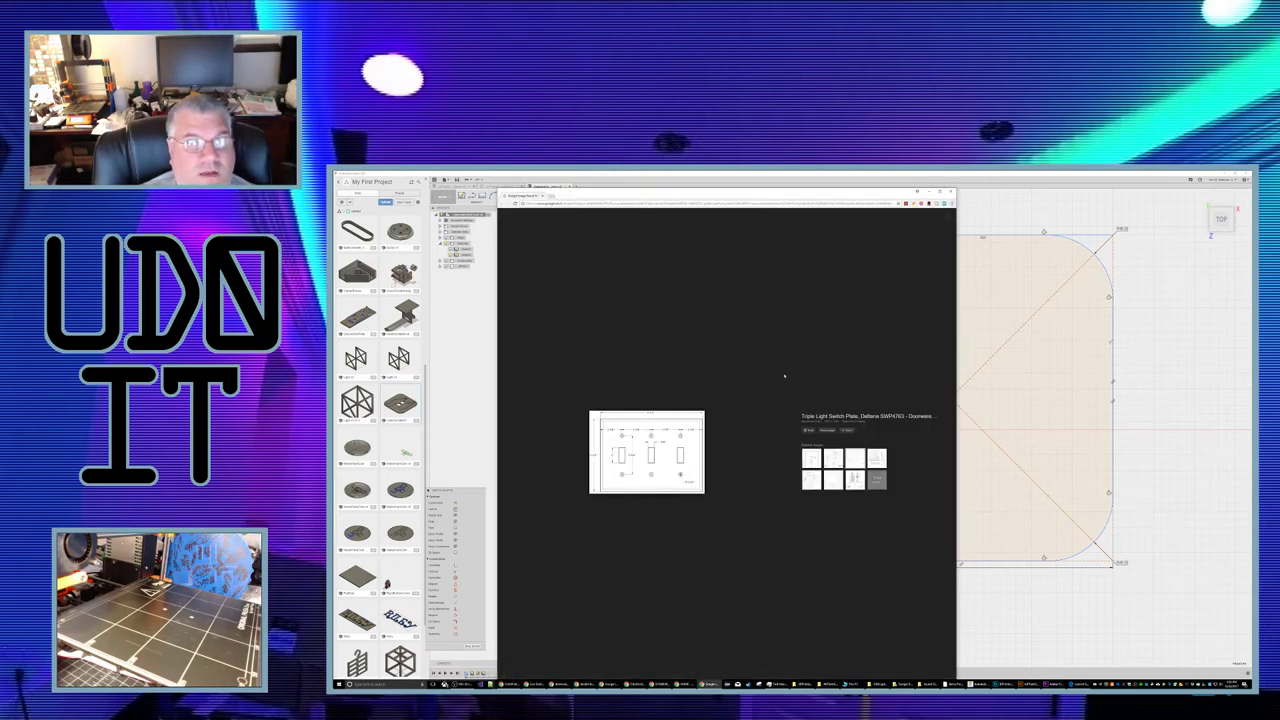
{"action": "mouse_move", "coordinate": [659, 457]}
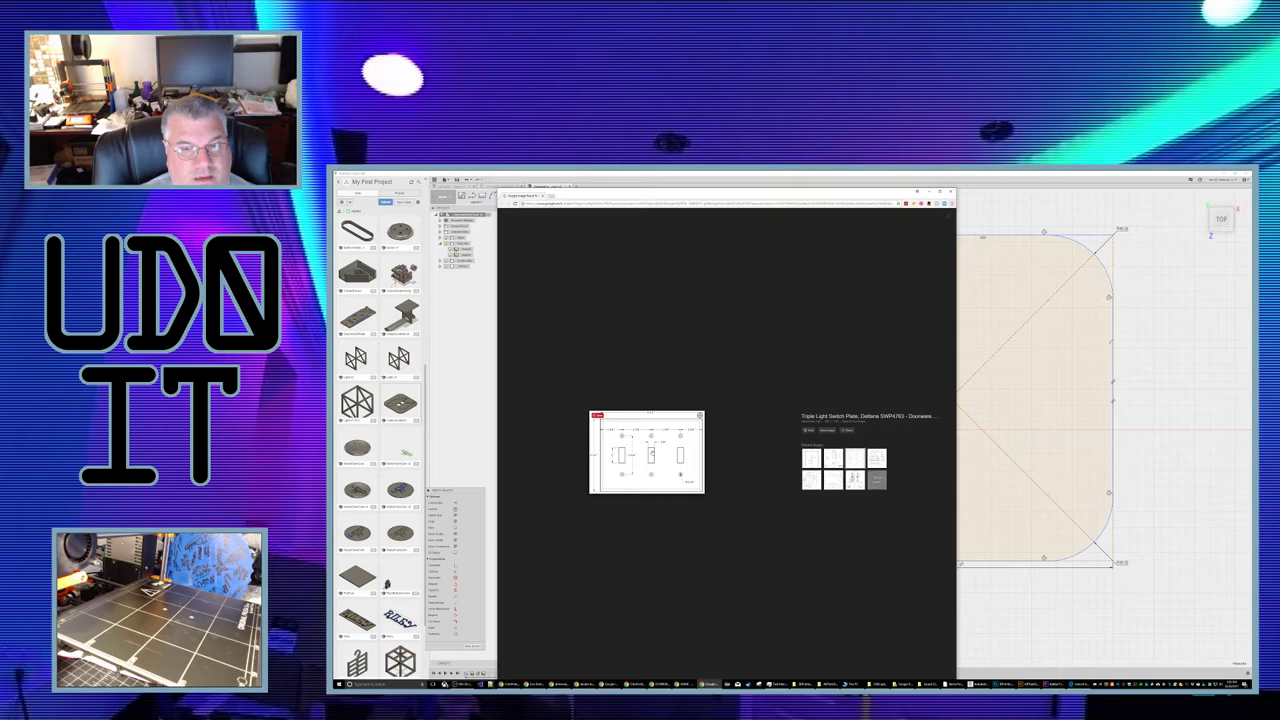
{"action": "key", "text": "alt+Tab"}
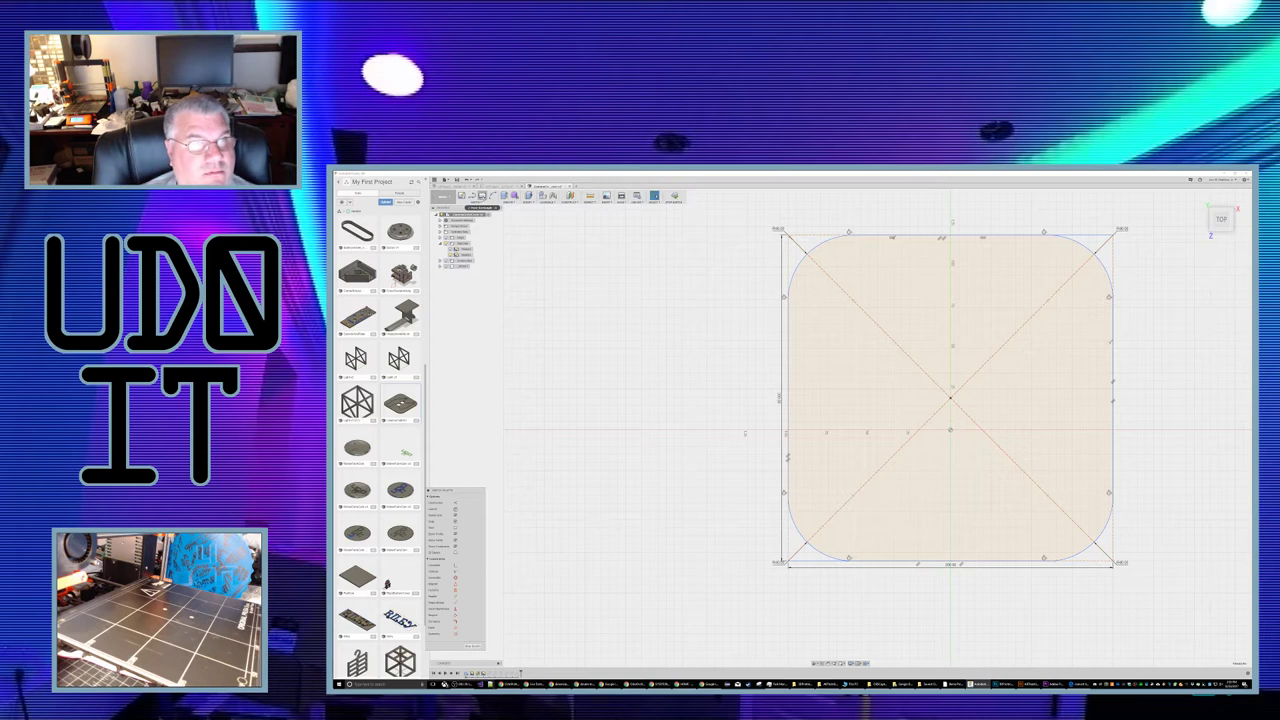
Step: Draw a narrow upright center rectangle 25 mm tall at the plate's centre as the switch opening
{"action": "left_click", "coordinate": [481, 199]}
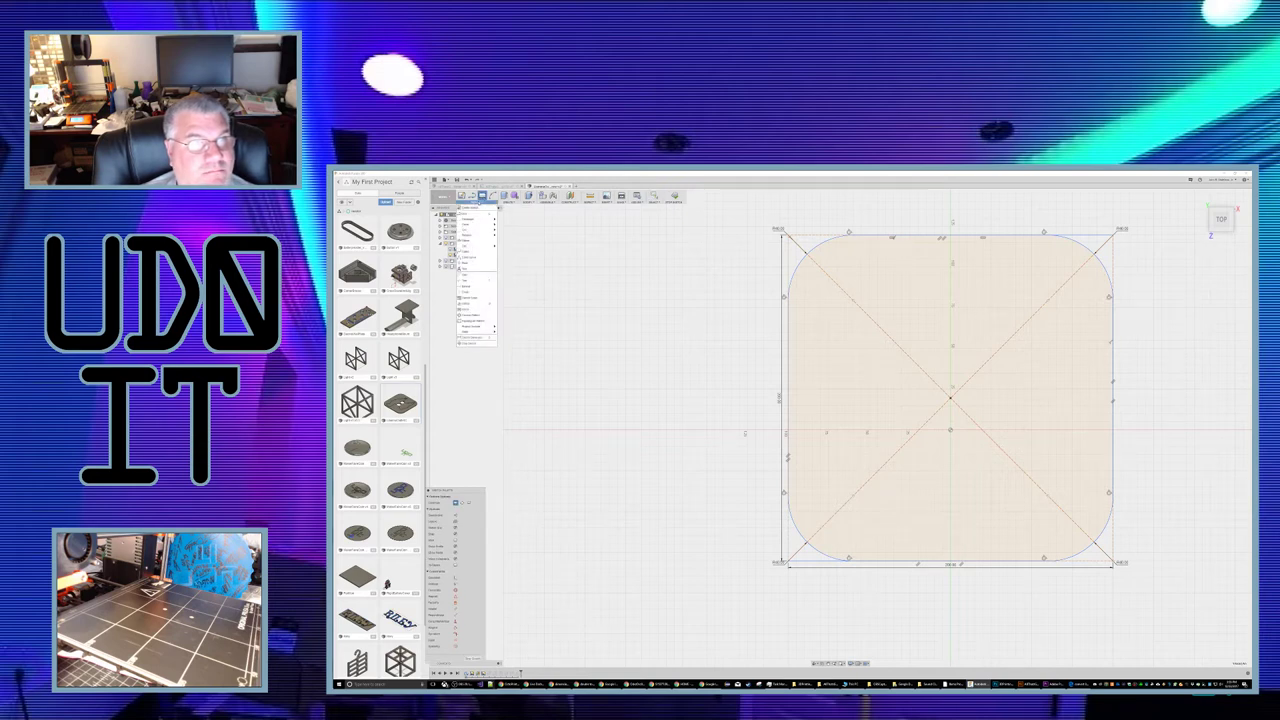
{"action": "mouse_move", "coordinate": [476, 220]}
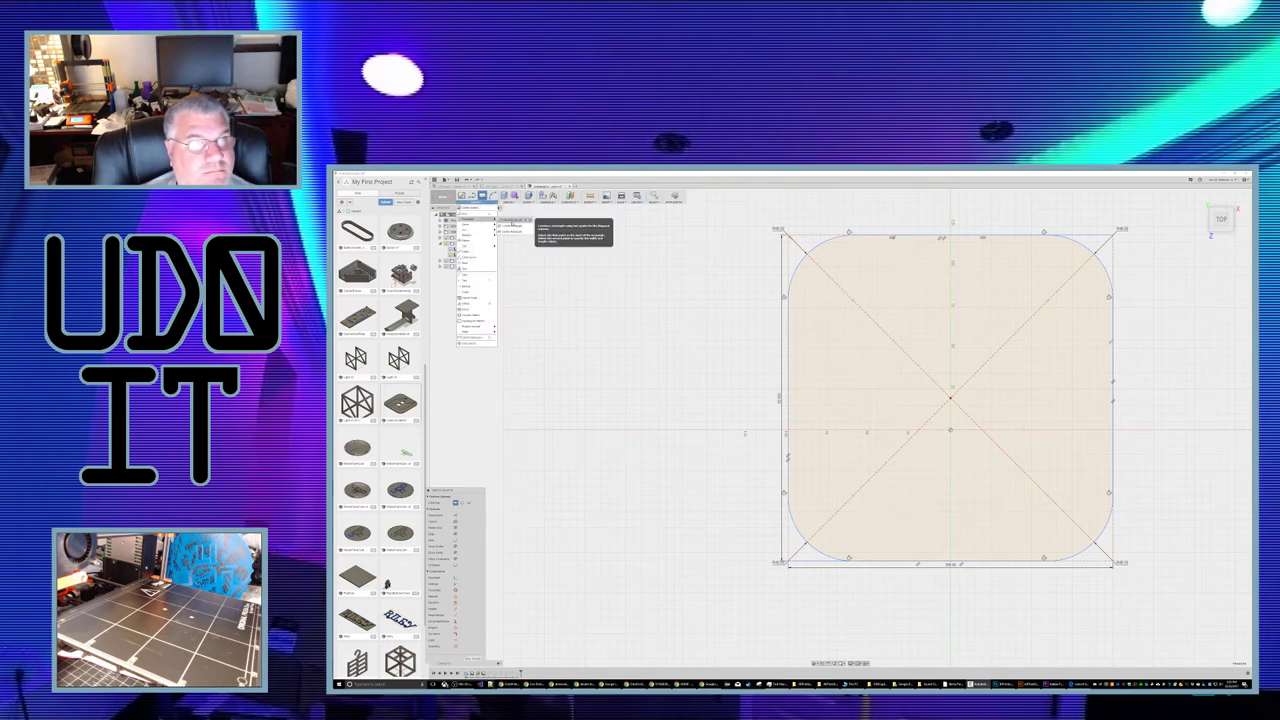
{"action": "left_click", "coordinate": [510, 231]}
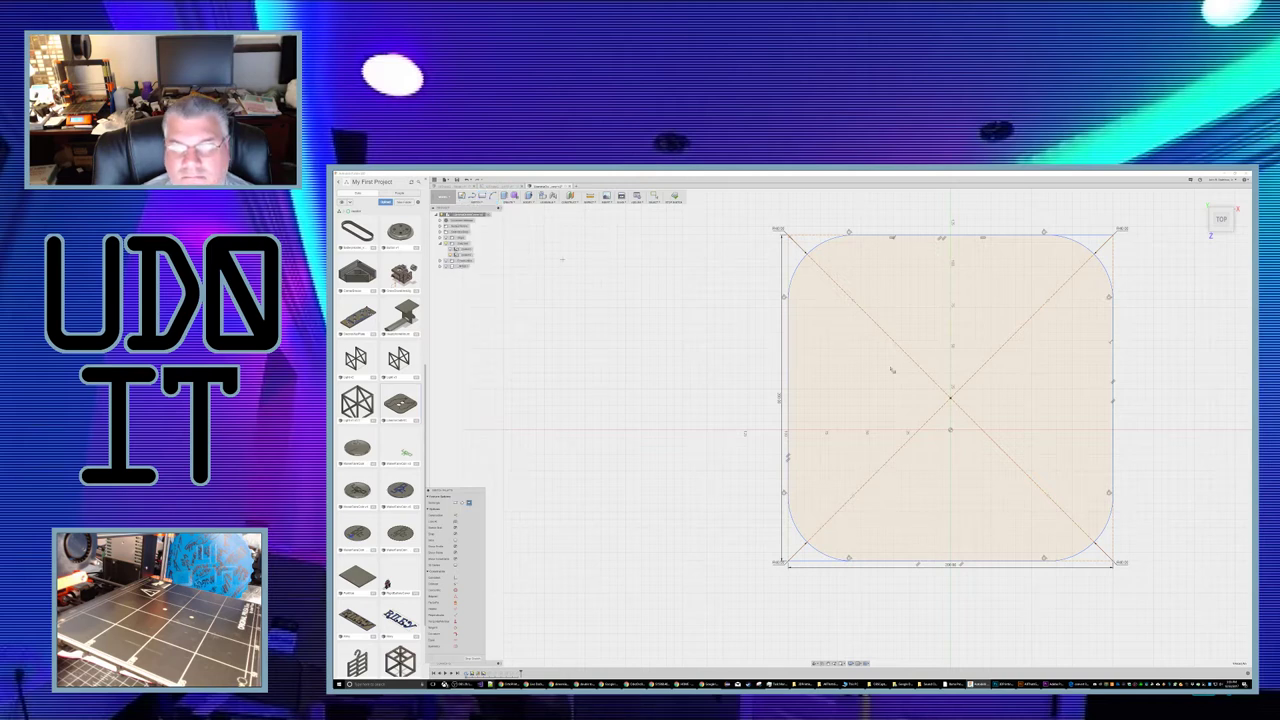
{"action": "left_click", "coordinate": [951, 399]}
{"action": "type", "text": "25"}
{"action": "key", "text": "Tab"}
{"action": "type", "text": "2"}
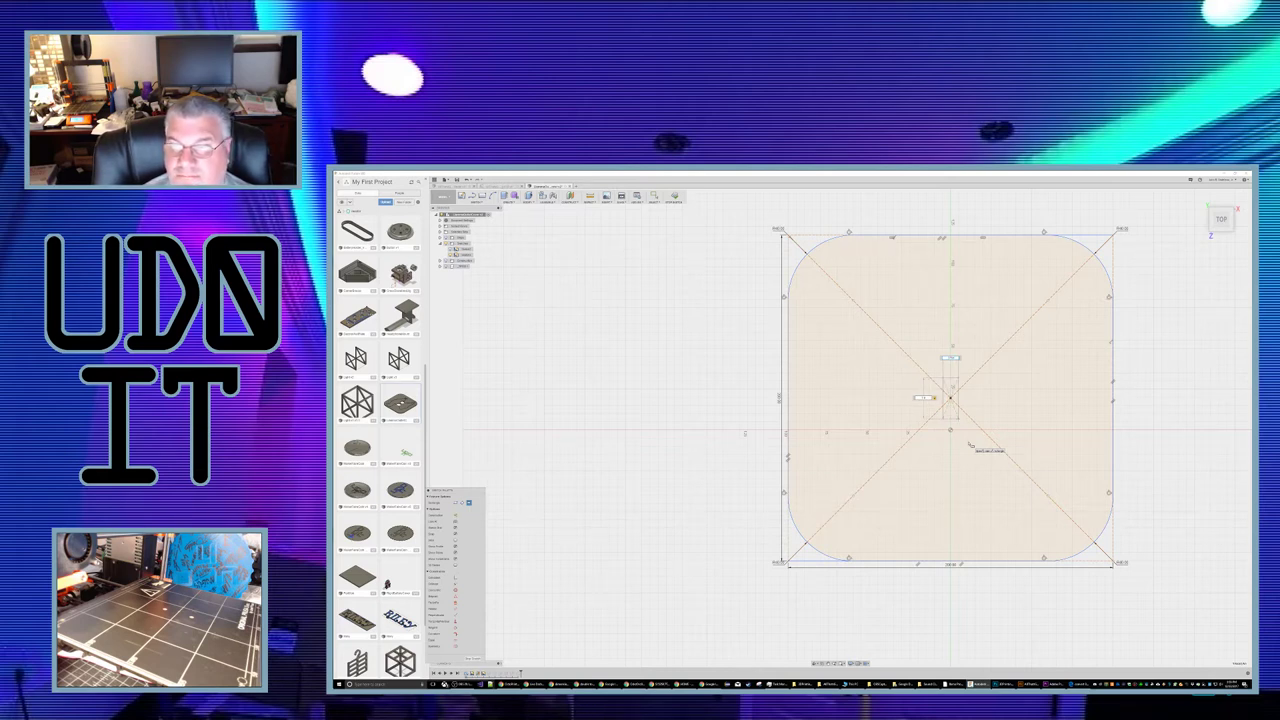
{"action": "key", "text": "Return"}
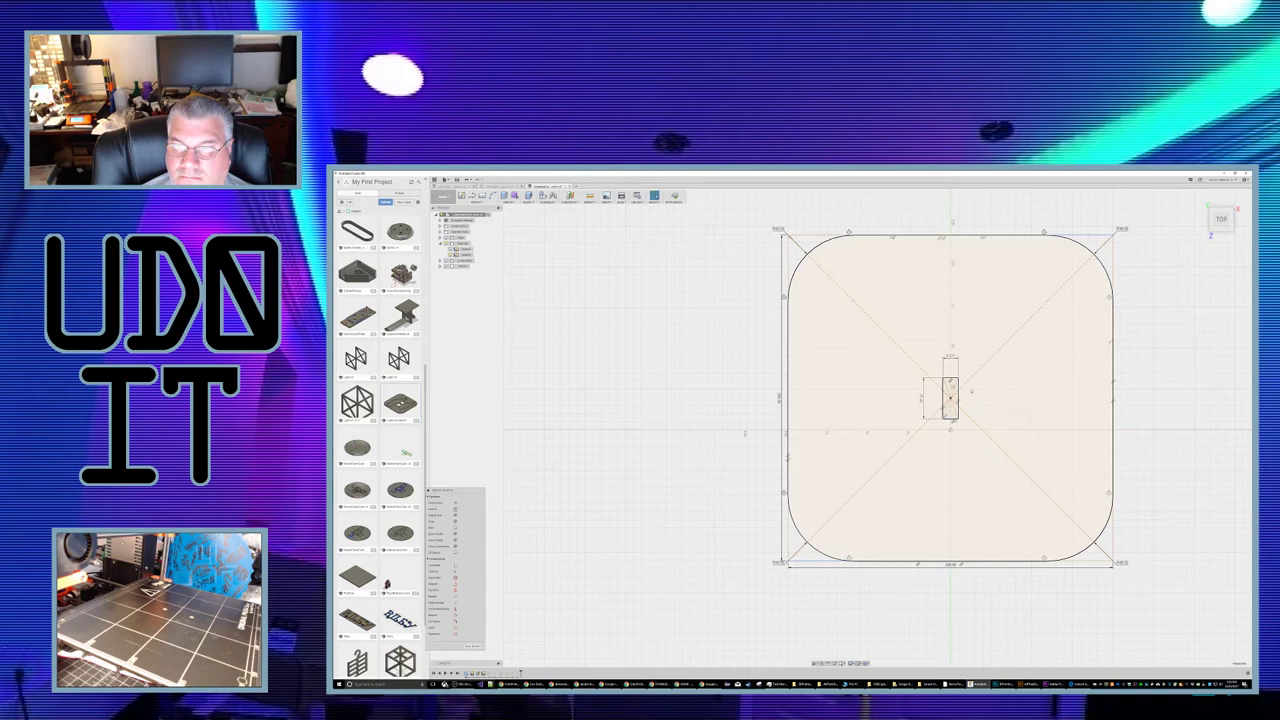
Step: Recheck the switch plate drawing, place a larger construction center rectangle on the plate's centre and set its height
{"action": "key", "text": "alt+Tab"}
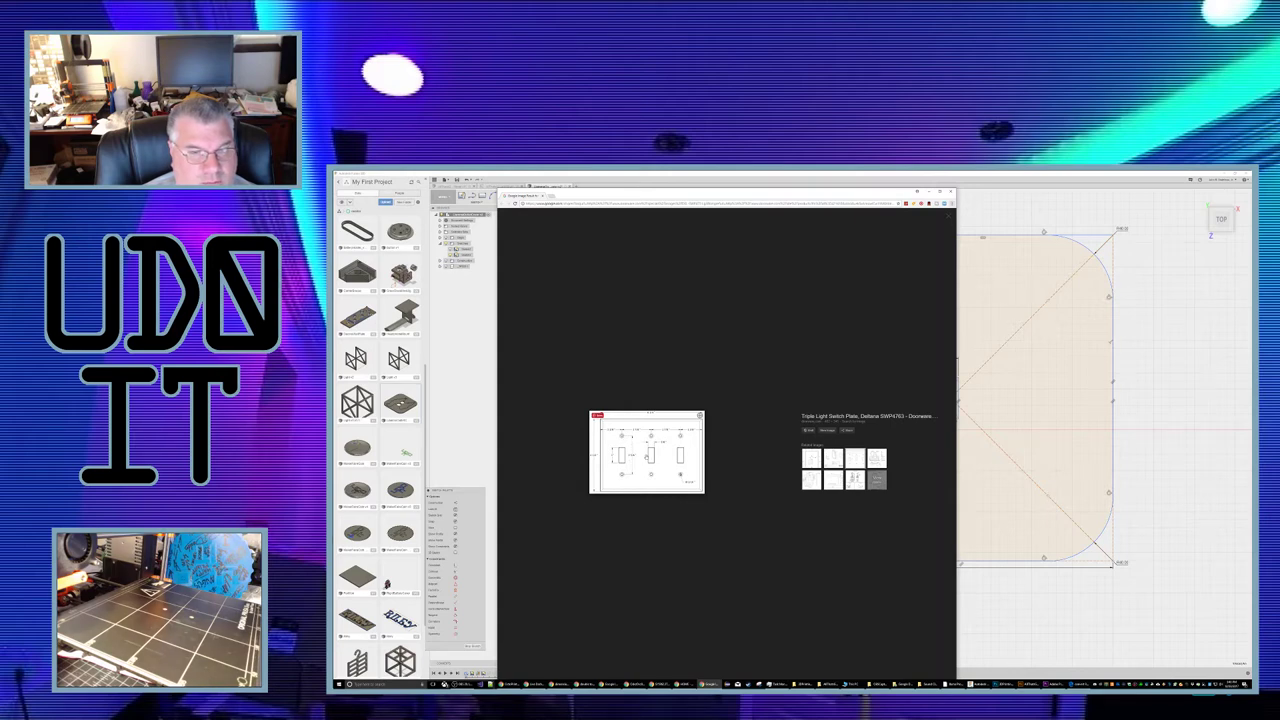
{"action": "key", "text": "alt+Tab"}
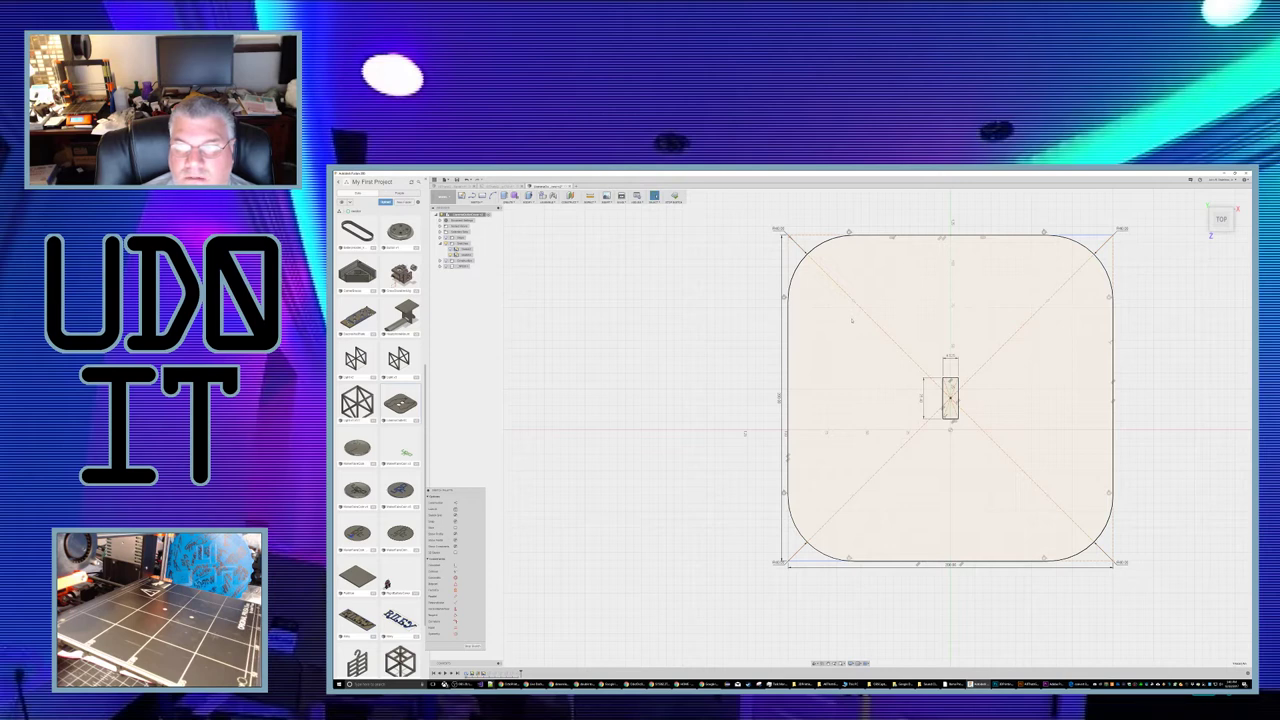
{"action": "left_click", "coordinate": [482, 197]}
{"action": "left_click", "coordinate": [467, 202]}
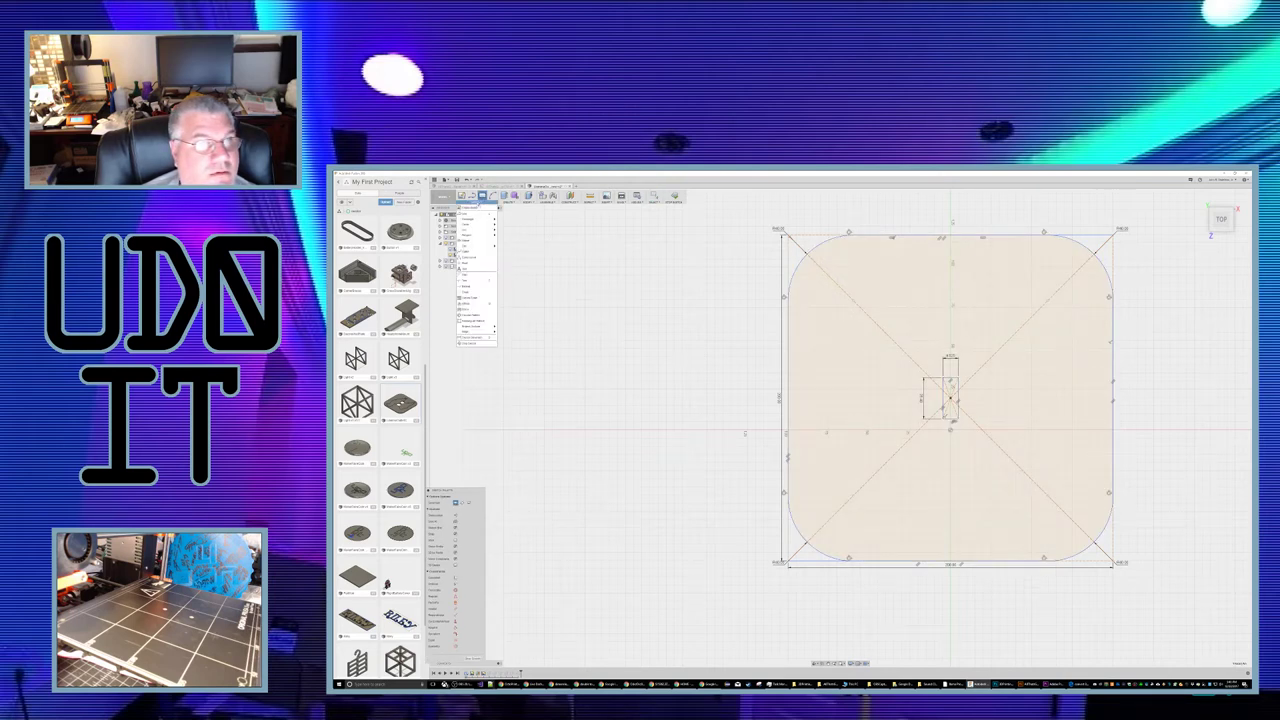
{"action": "mouse_move", "coordinate": [490, 218]}
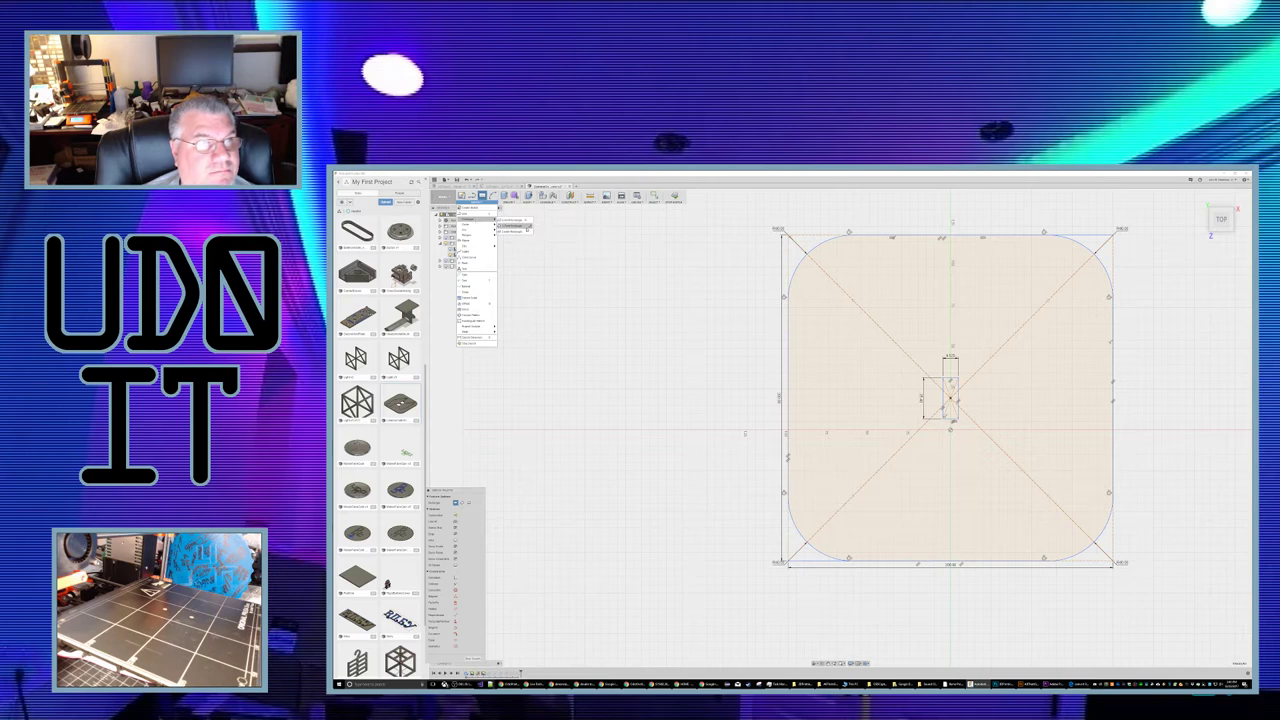
{"action": "left_click", "coordinate": [512, 231]}
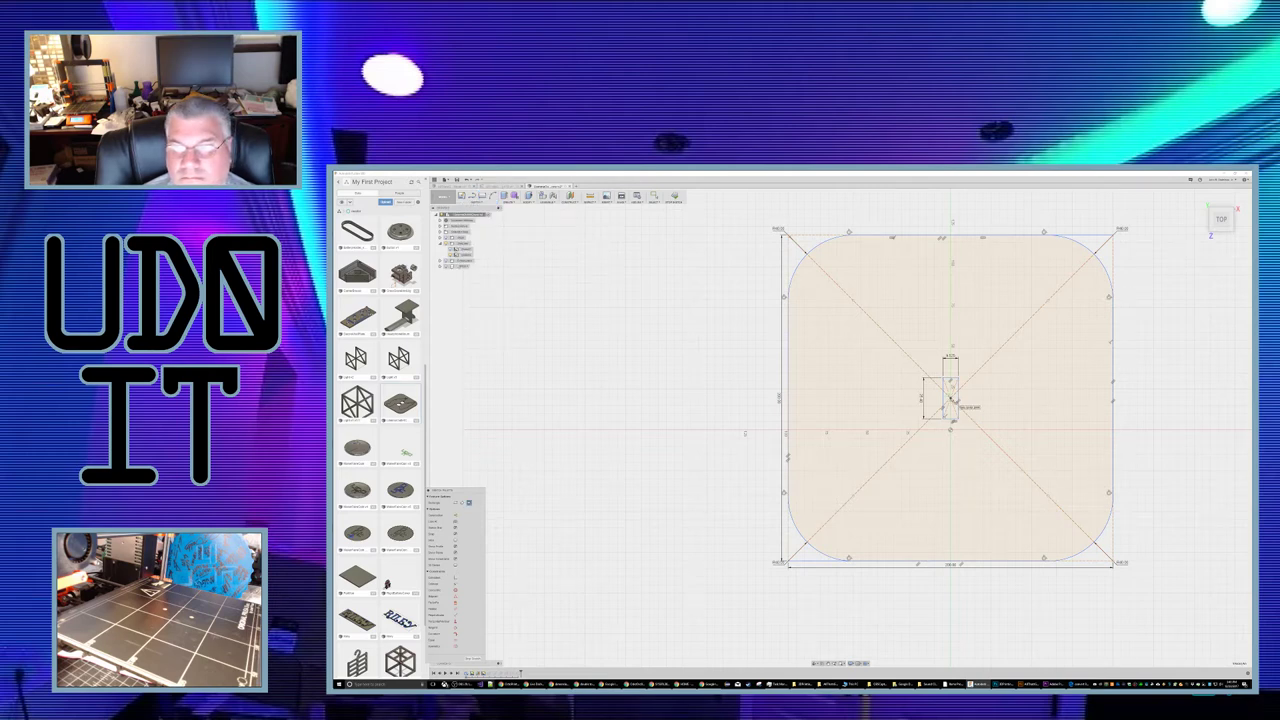
{"action": "left_click", "coordinate": [952, 399]}
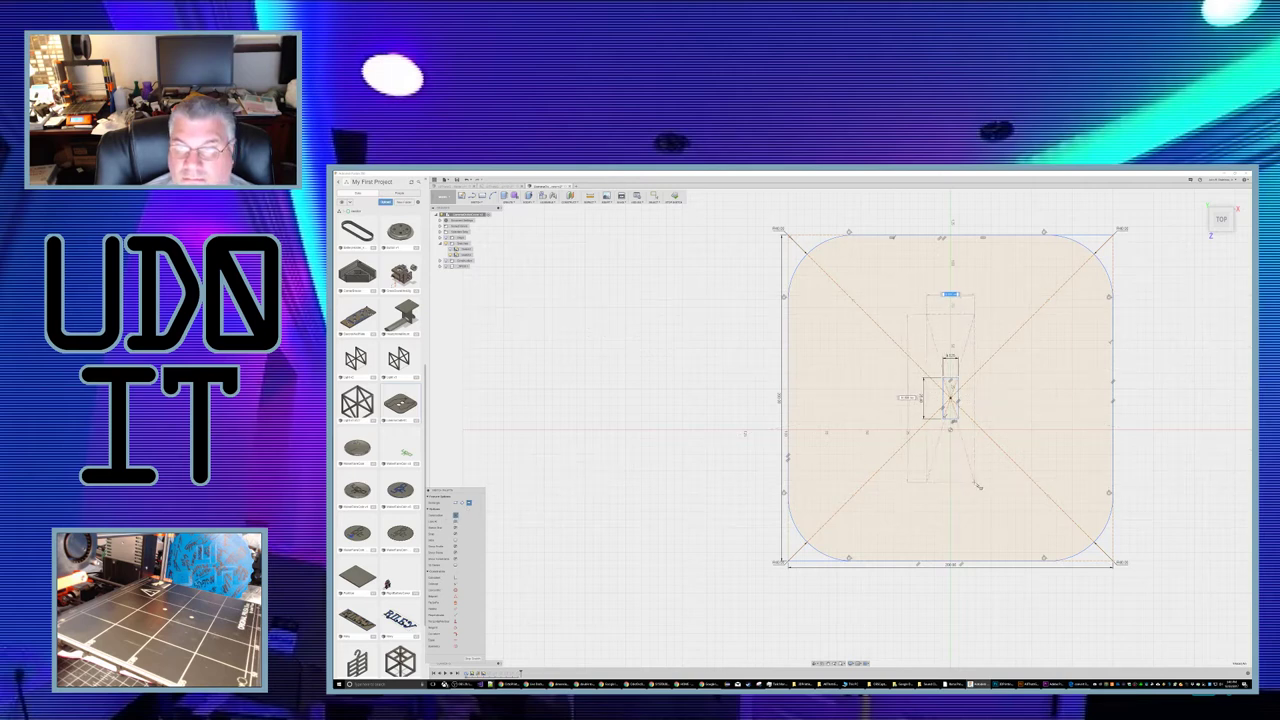
{"action": "key", "text": "Tab"}
{"action": "type", "text": "2"}
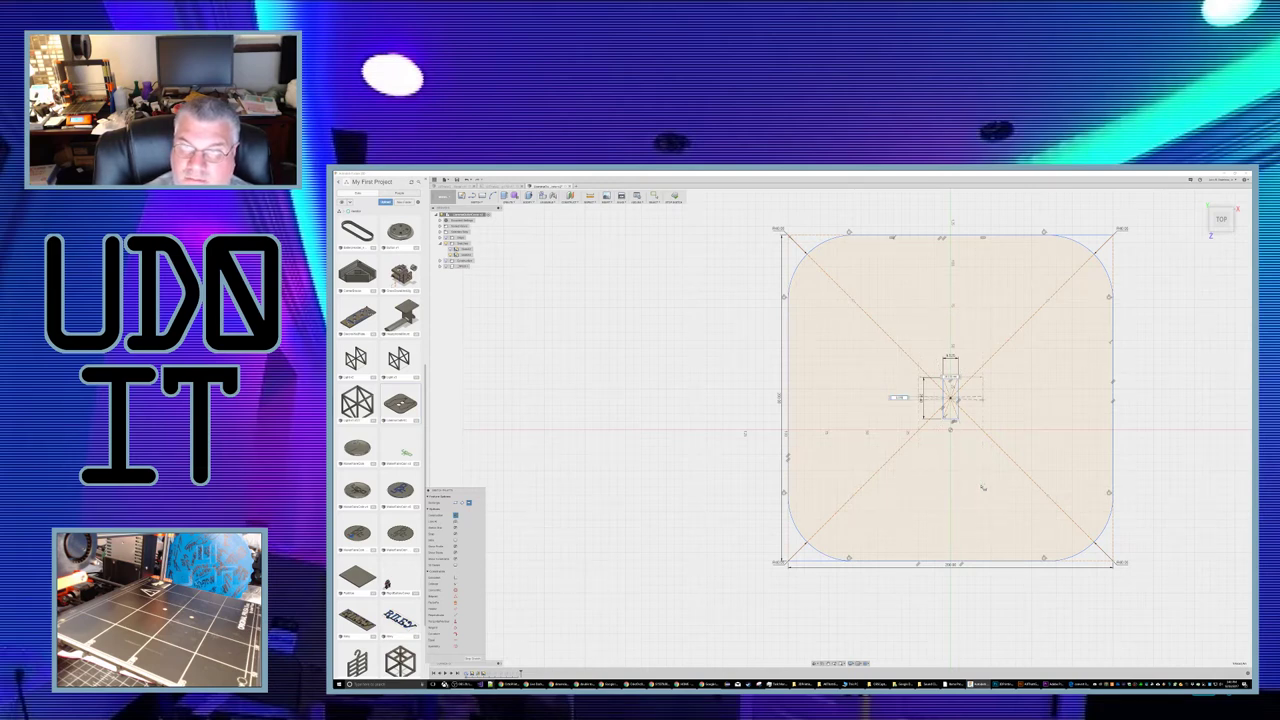
{"action": "key", "text": "Tab"}
{"action": "key", "text": "Tab"}
{"action": "key", "text": "Right"}
{"action": "key", "text": "Tab"}
{"action": "key", "text": "Tab"}
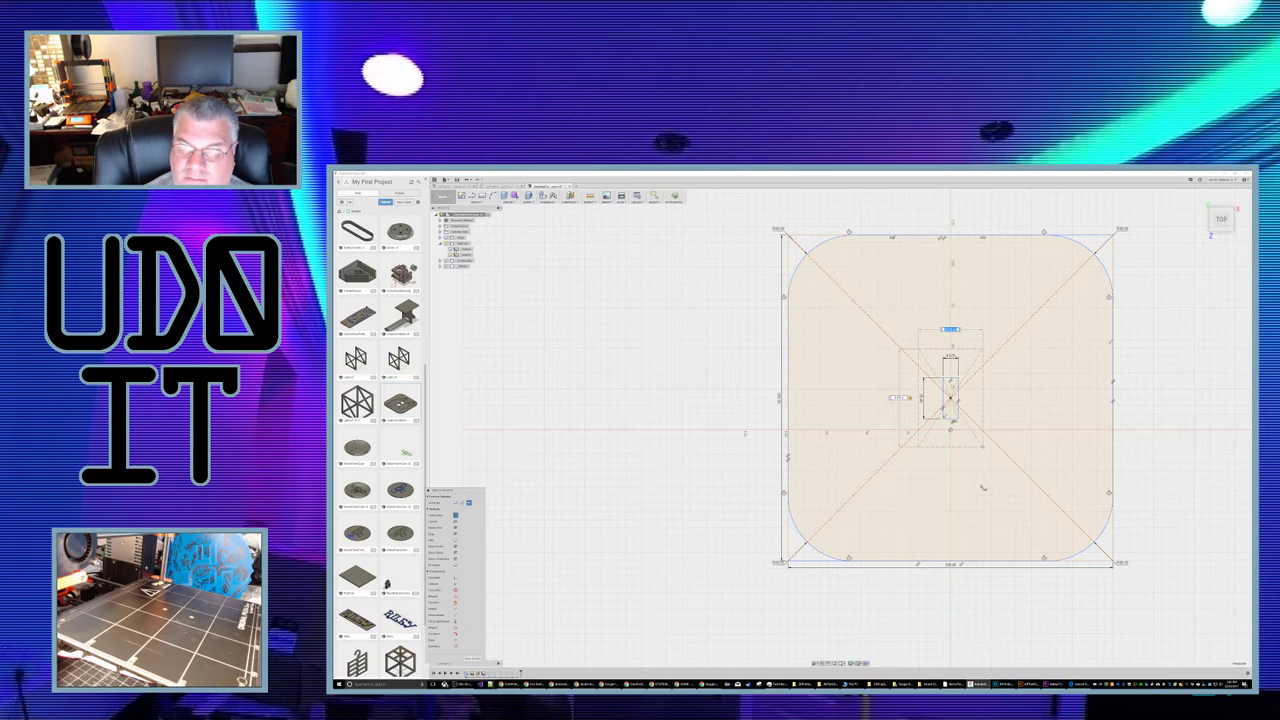
Step: Check the spacing in the switch plate drawing and set the construction rectangle's width to complete it
{"action": "key", "text": "alt+Tab"}
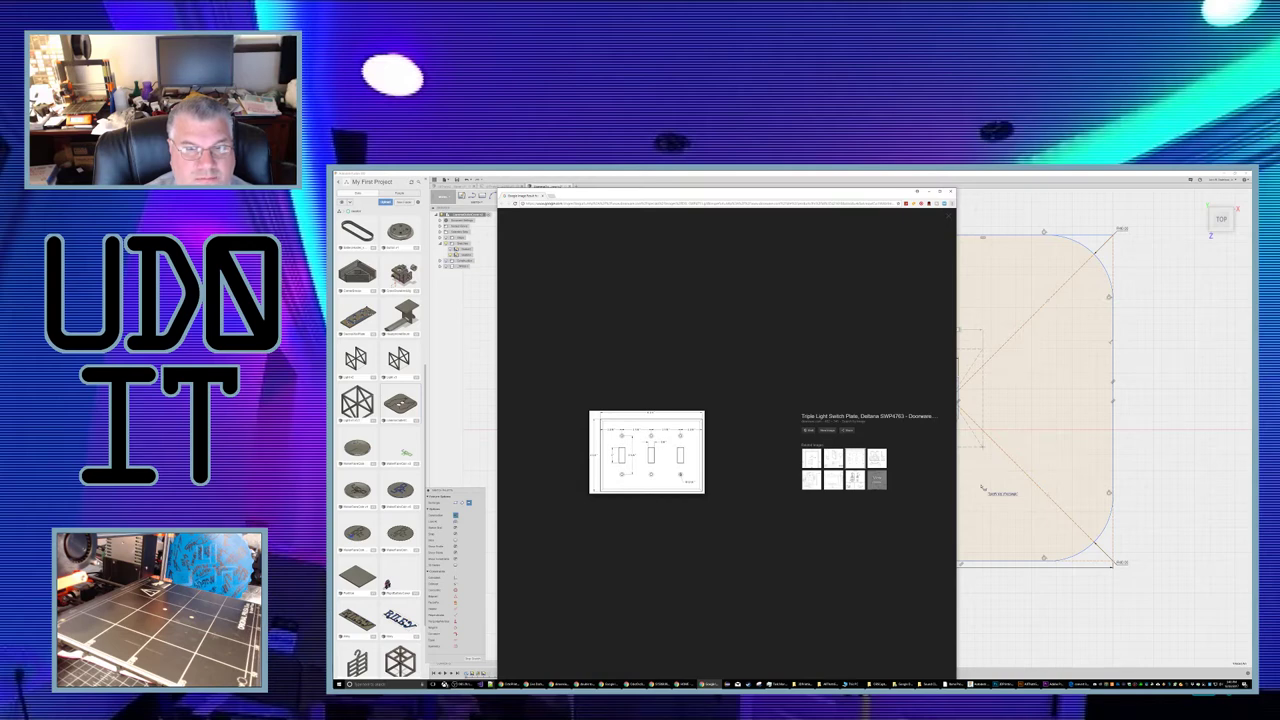
{"action": "key", "text": "alt+Tab"}
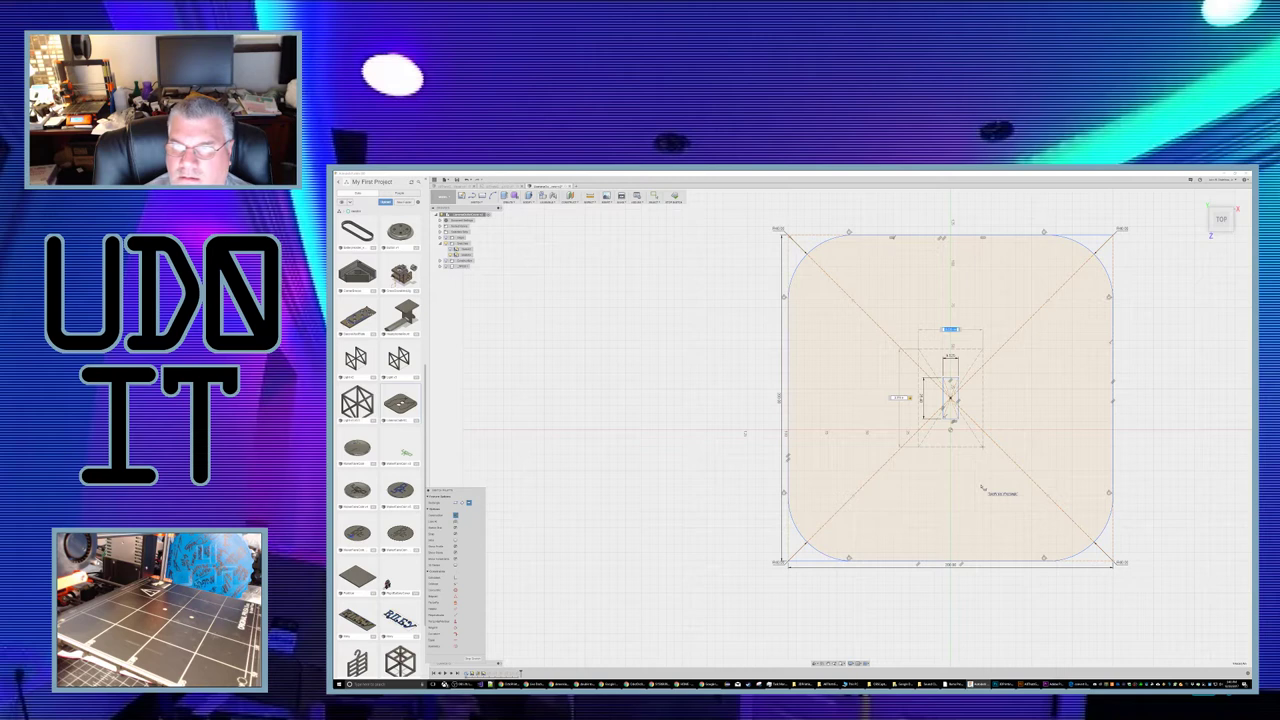
{"action": "key", "text": "BackSpace"}
{"action": "type", "text": "1"}
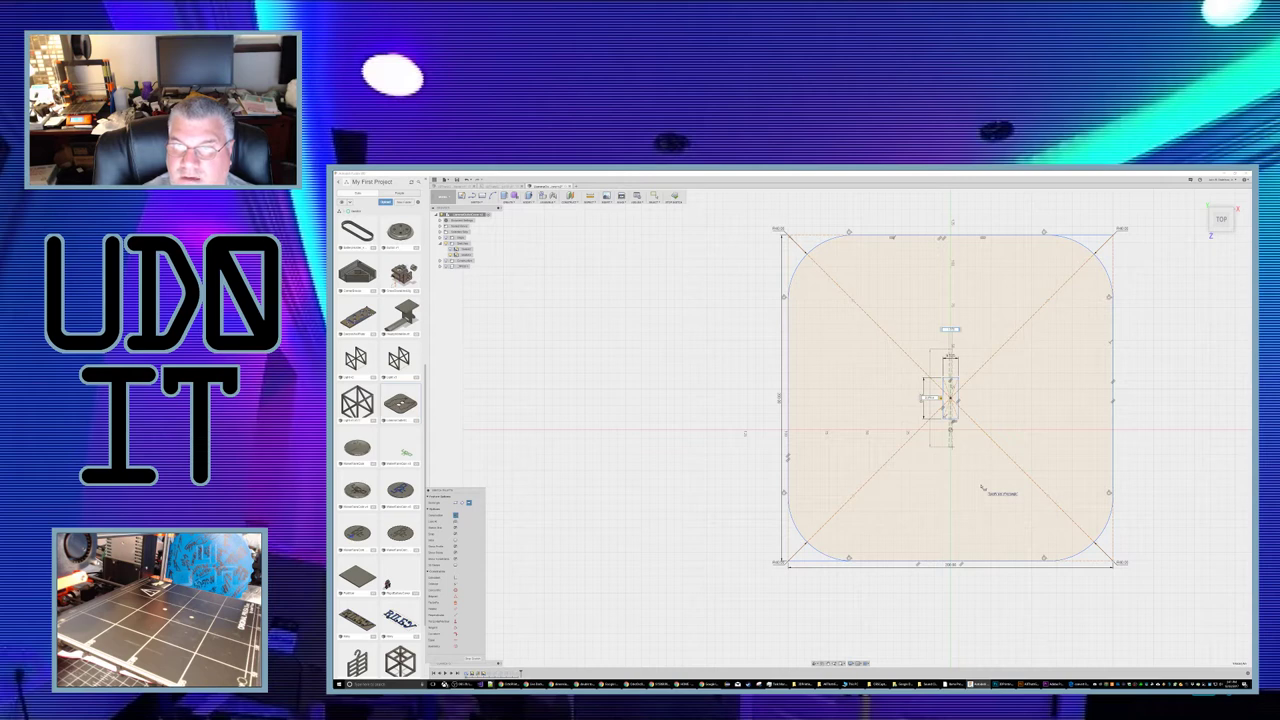
{"action": "type", "text": "0"}
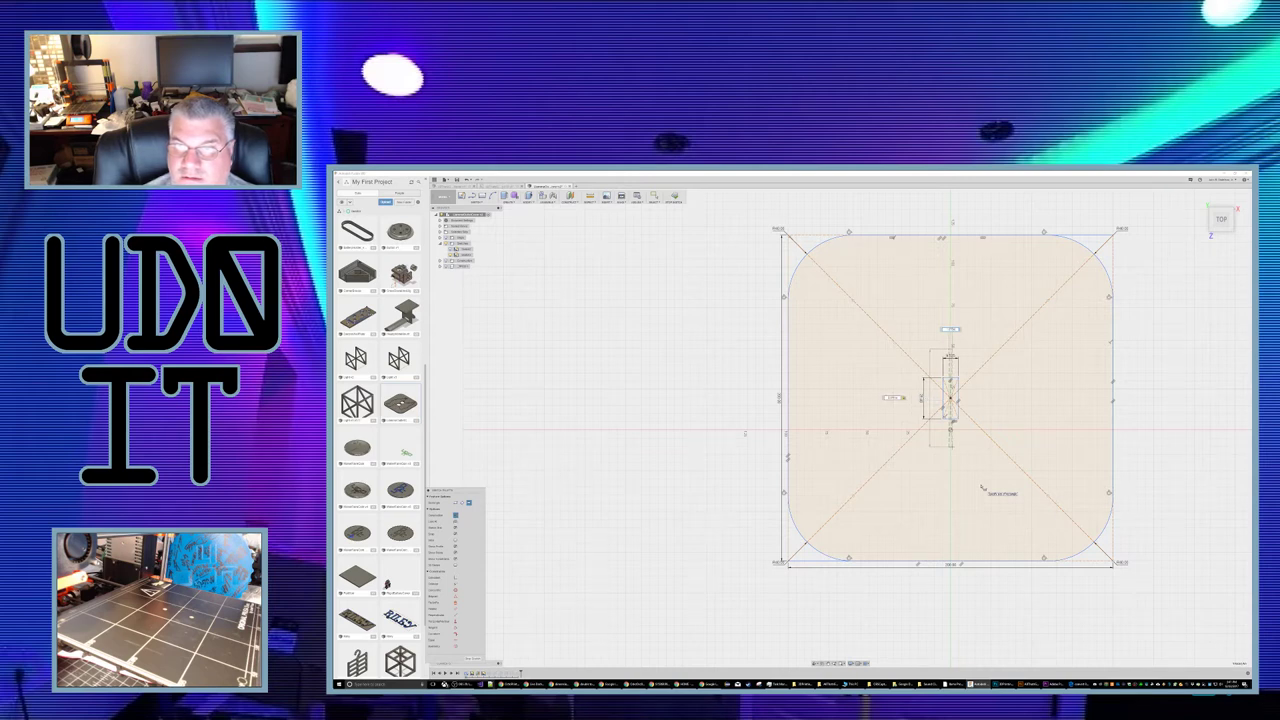
{"action": "key", "text": "Tab"}
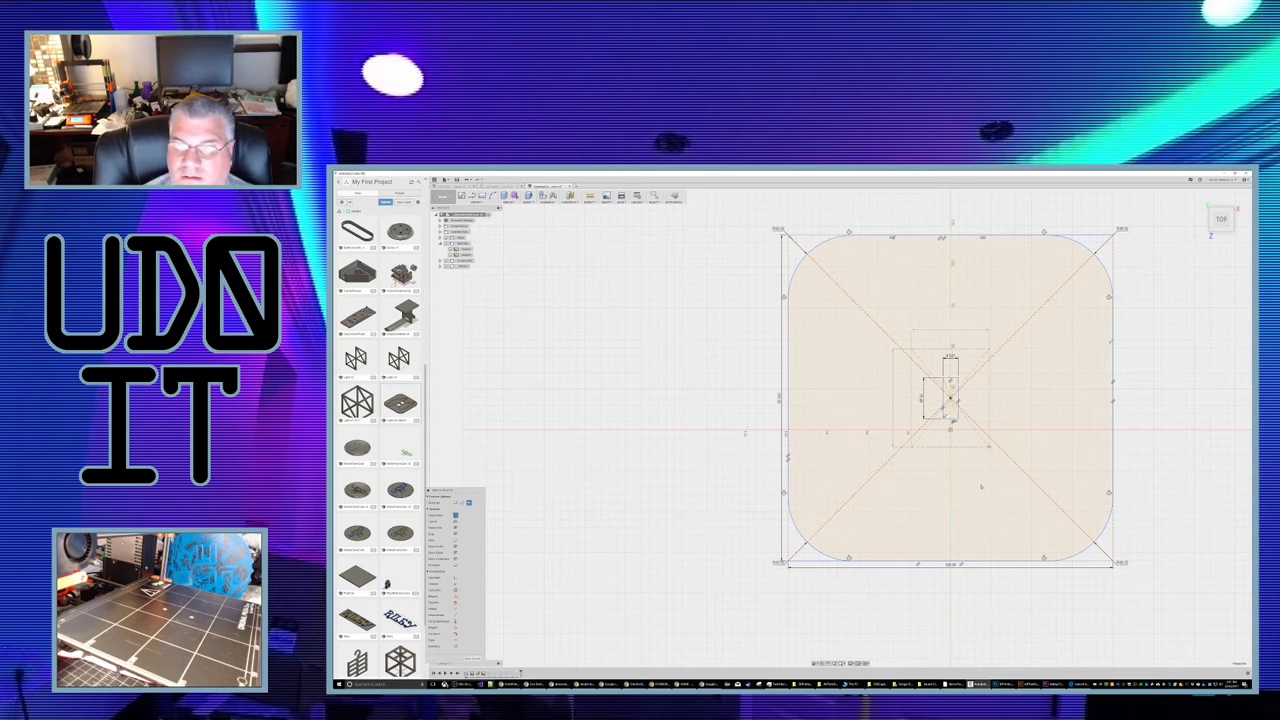
{"action": "key", "text": "Return"}
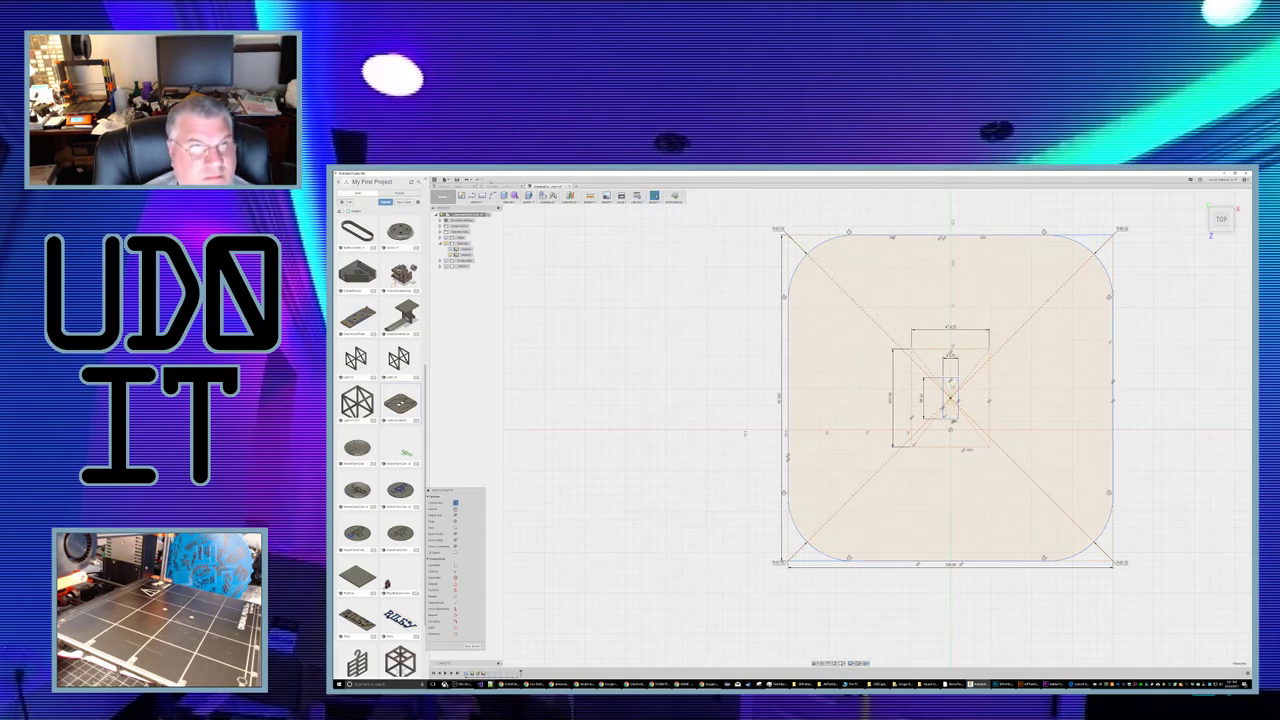
Step: Place sketch points at the midpoints of the construction rectangle's two vertical sides
{"action": "left_click", "coordinate": [463, 197]}
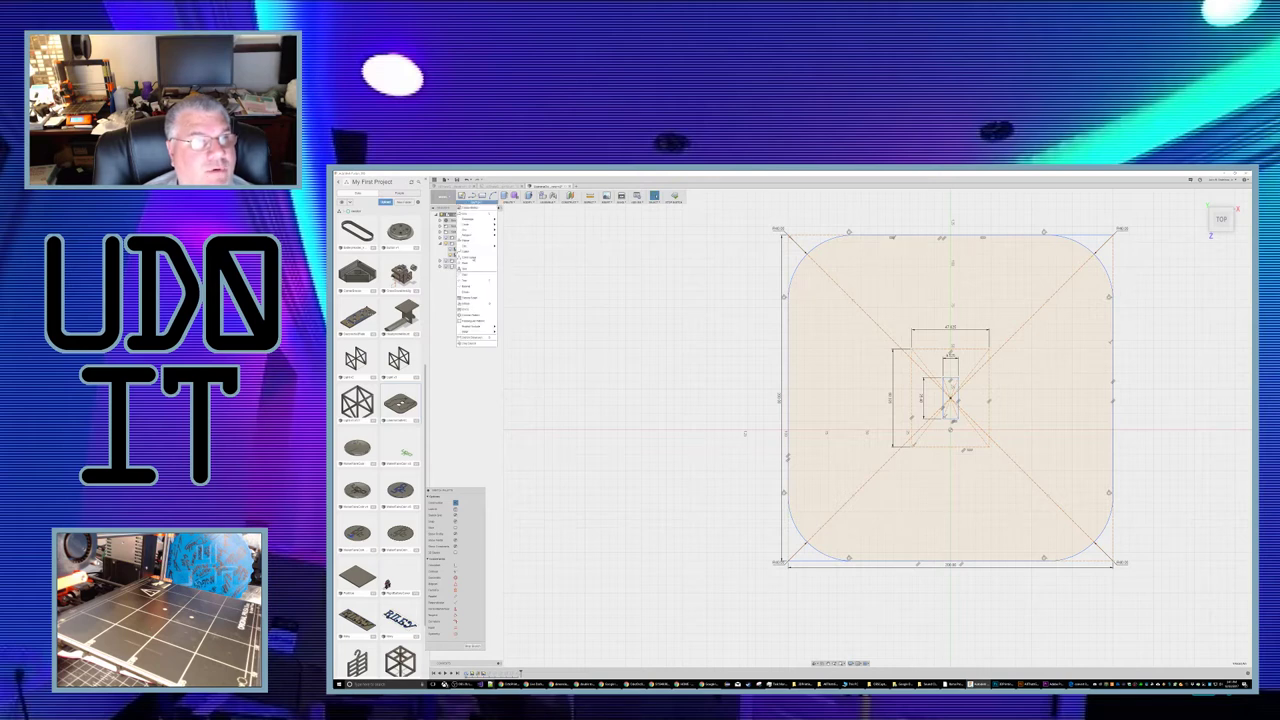
{"action": "left_click", "coordinate": [473, 268]}
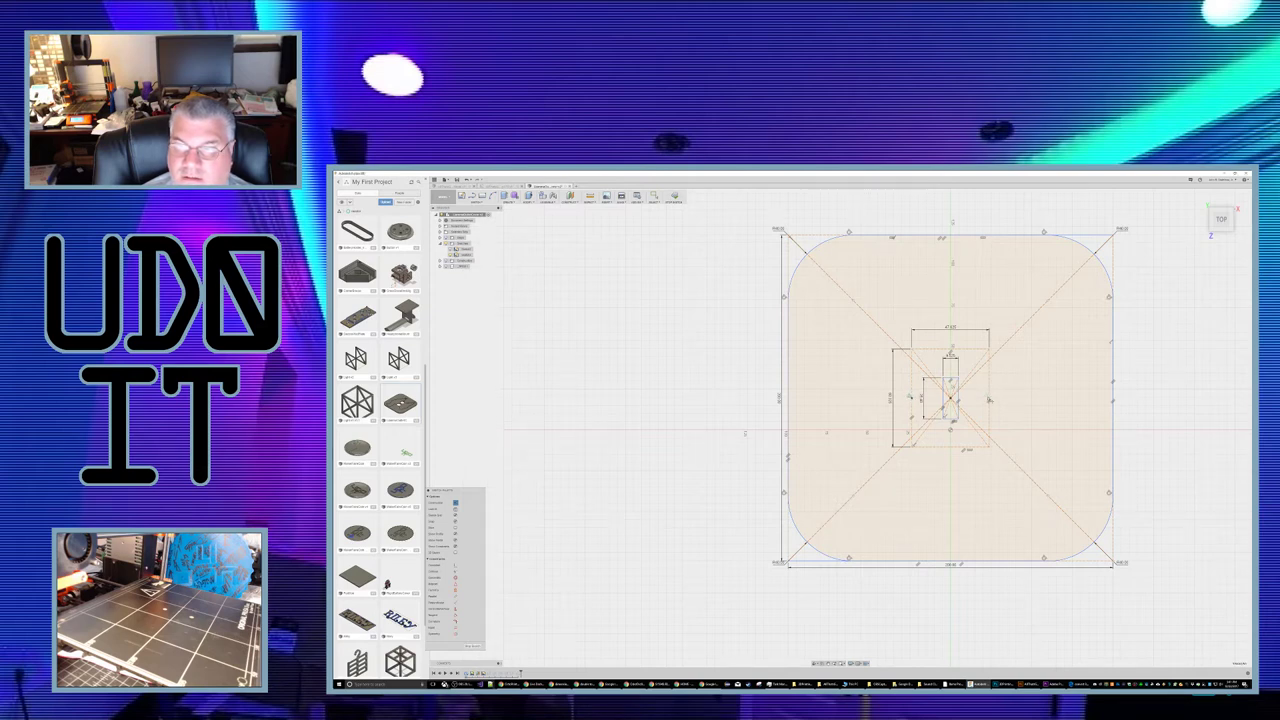
{"action": "key", "text": "Escape"}
Step: Try to move the small switch opening point to point, from the plate's centre to the construction rectangle's left midpoint
{"action": "double_click", "coordinate": [948, 378]}
{"action": "right_click", "coordinate": [948, 378]}
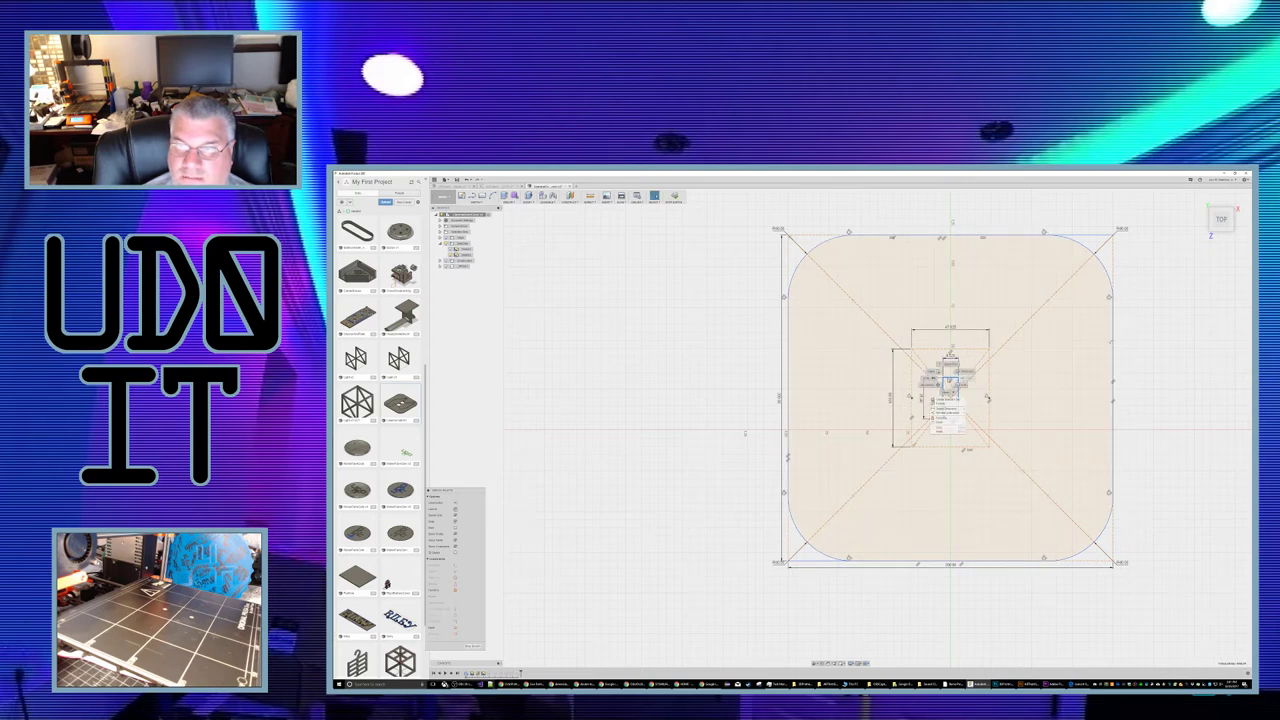
{"action": "left_click", "coordinate": [930, 386]}
{"action": "left_click", "coordinate": [952, 402]}
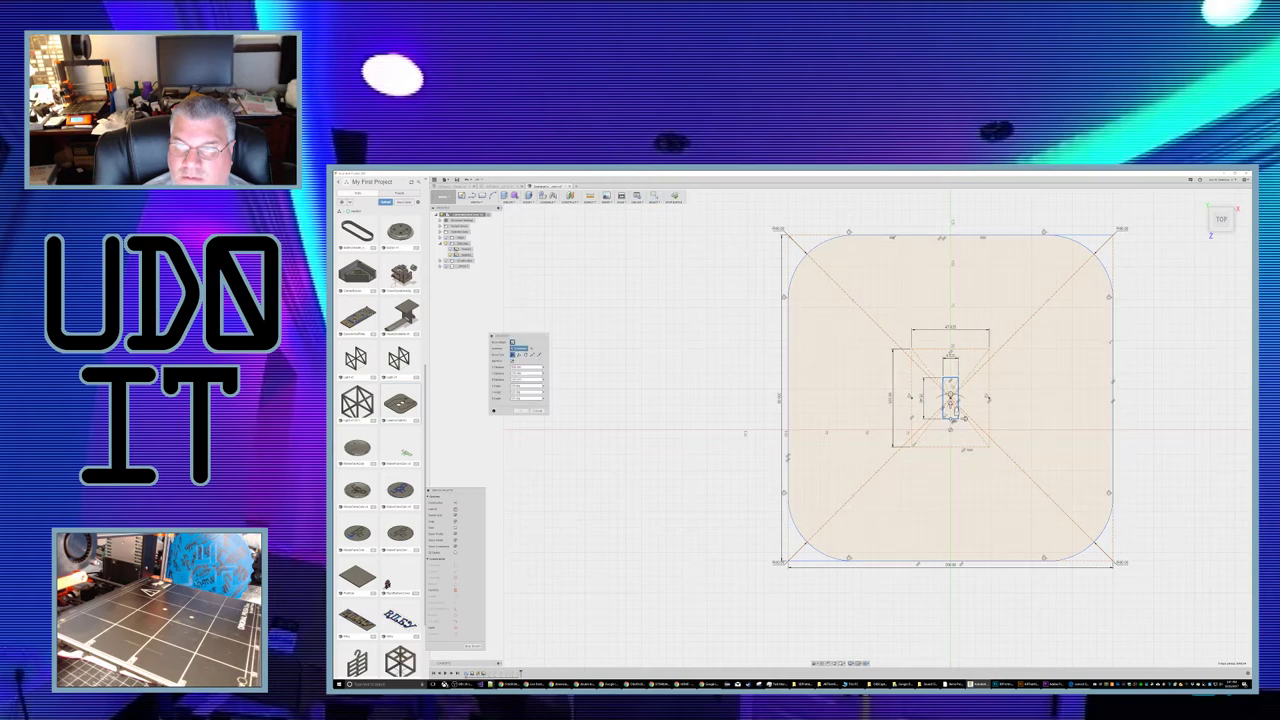
{"action": "left_click", "coordinate": [533, 355]}
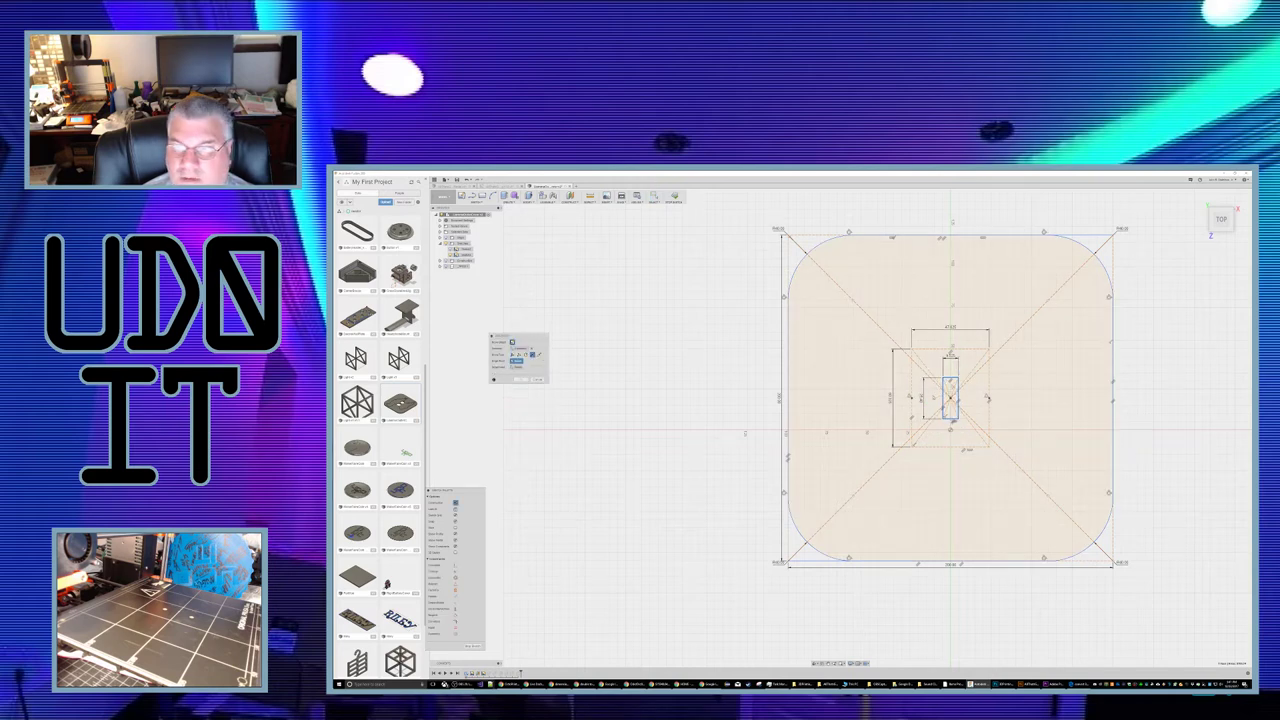
{"action": "left_click", "coordinate": [951, 399]}
{"action": "left_click", "coordinate": [912, 399]}
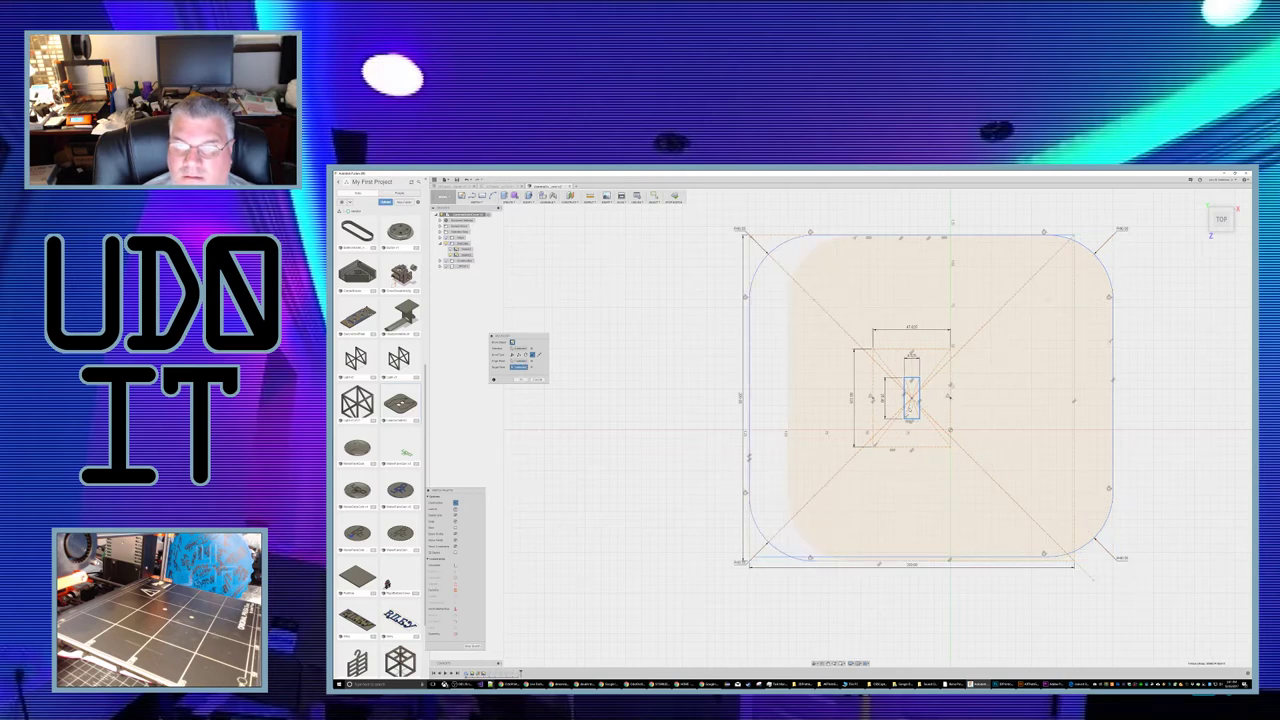
{"action": "key", "text": "Escape"}
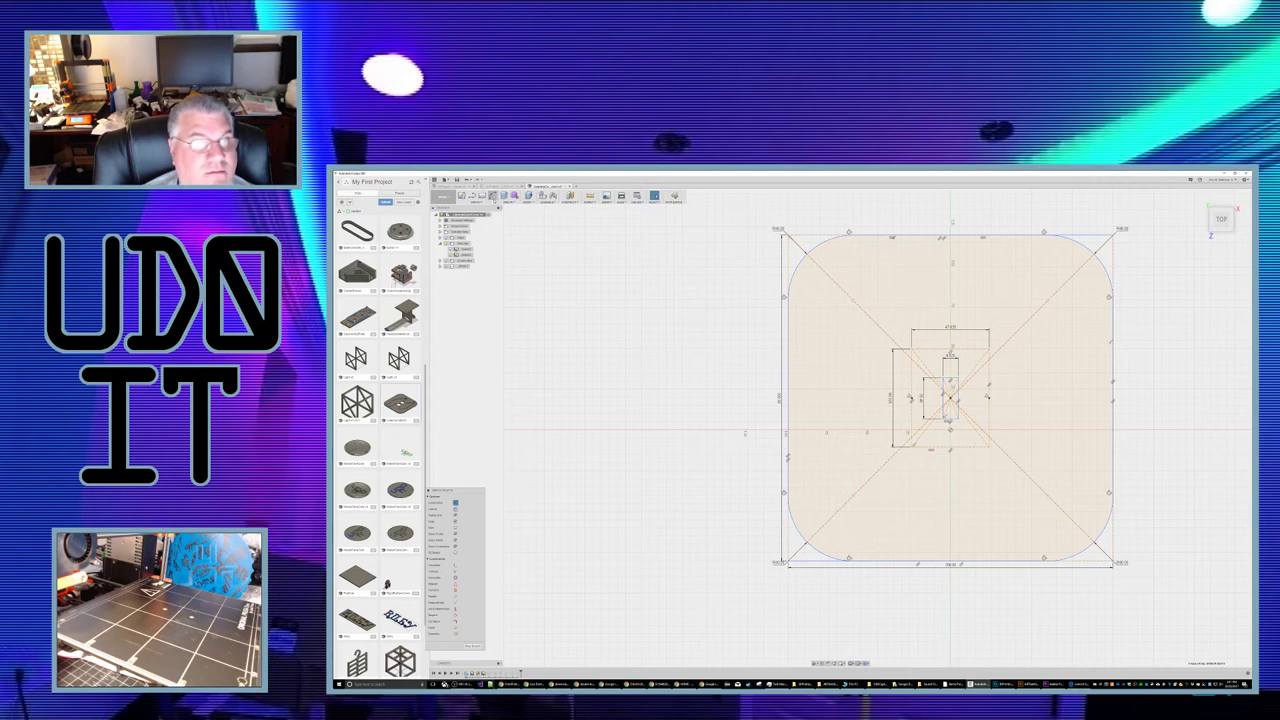
Step: Draw a solid center rectangle, 9 mm wide and 25 mm high, centred on the construction rectangle's left midpoint
{"action": "left_click", "coordinate": [482, 195]}
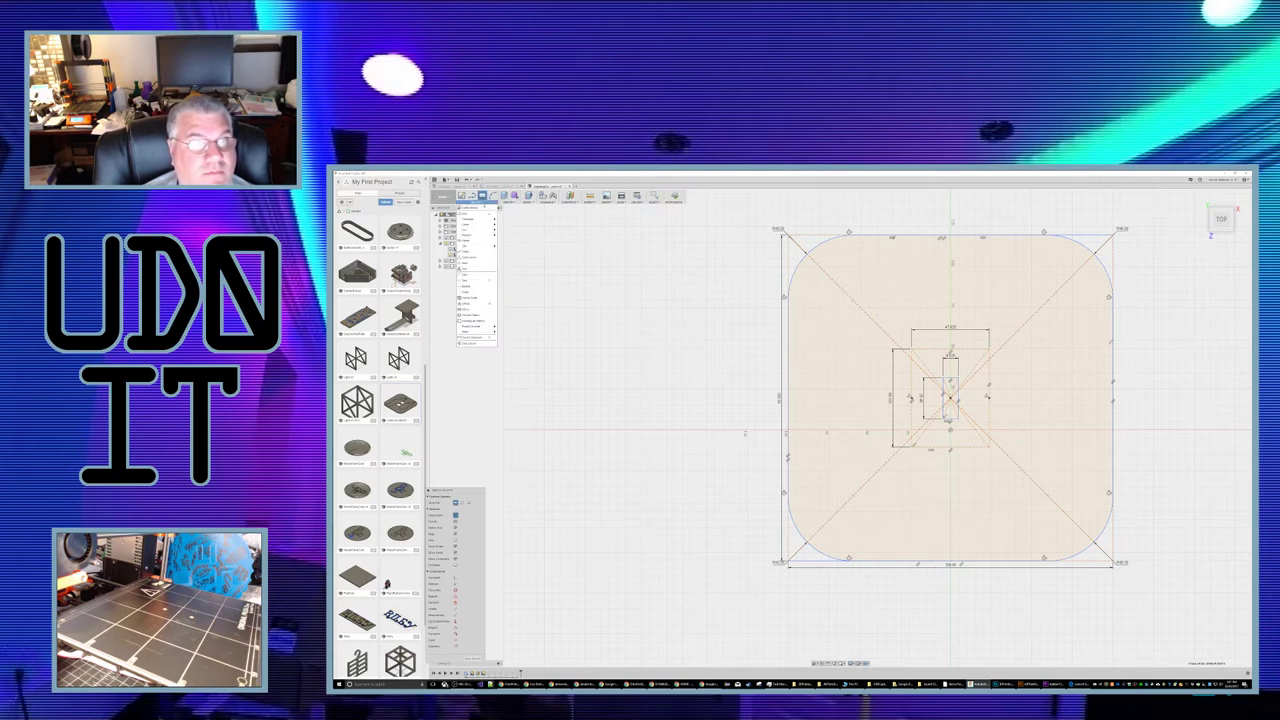
{"action": "mouse_move", "coordinate": [468, 219]}
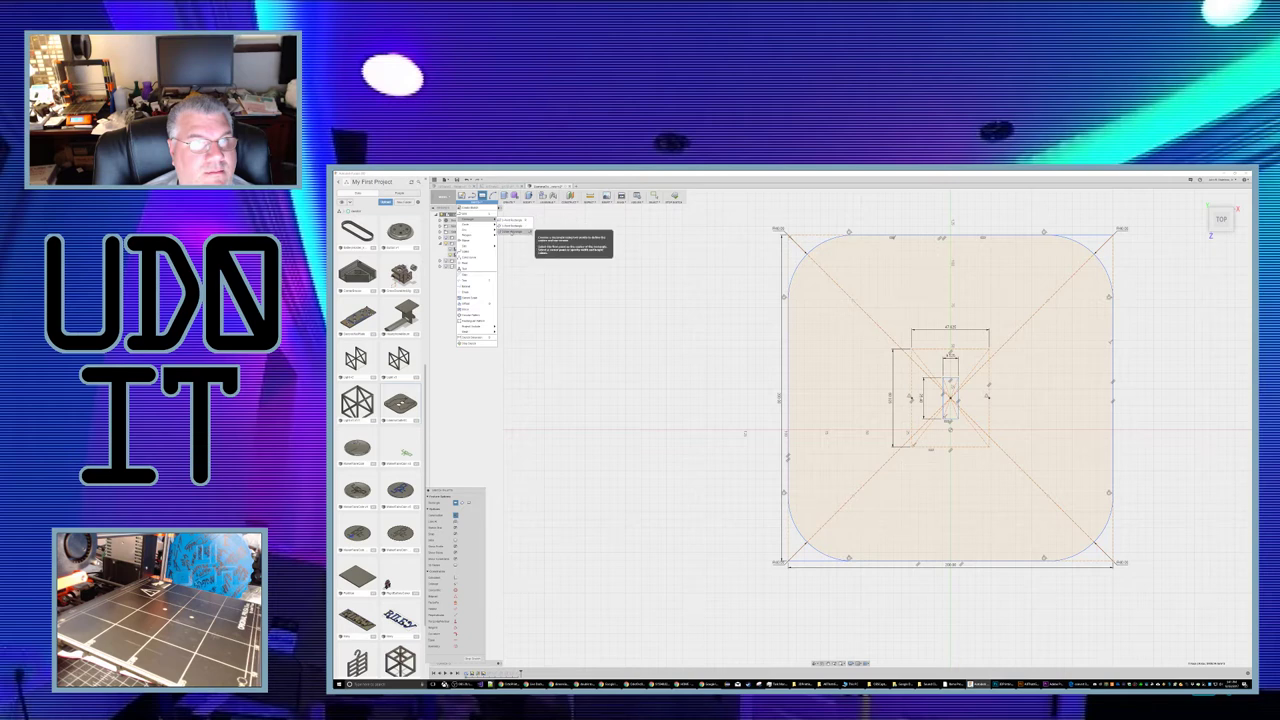
{"action": "left_click", "coordinate": [515, 231]}
{"action": "left_click", "coordinate": [911, 398]}
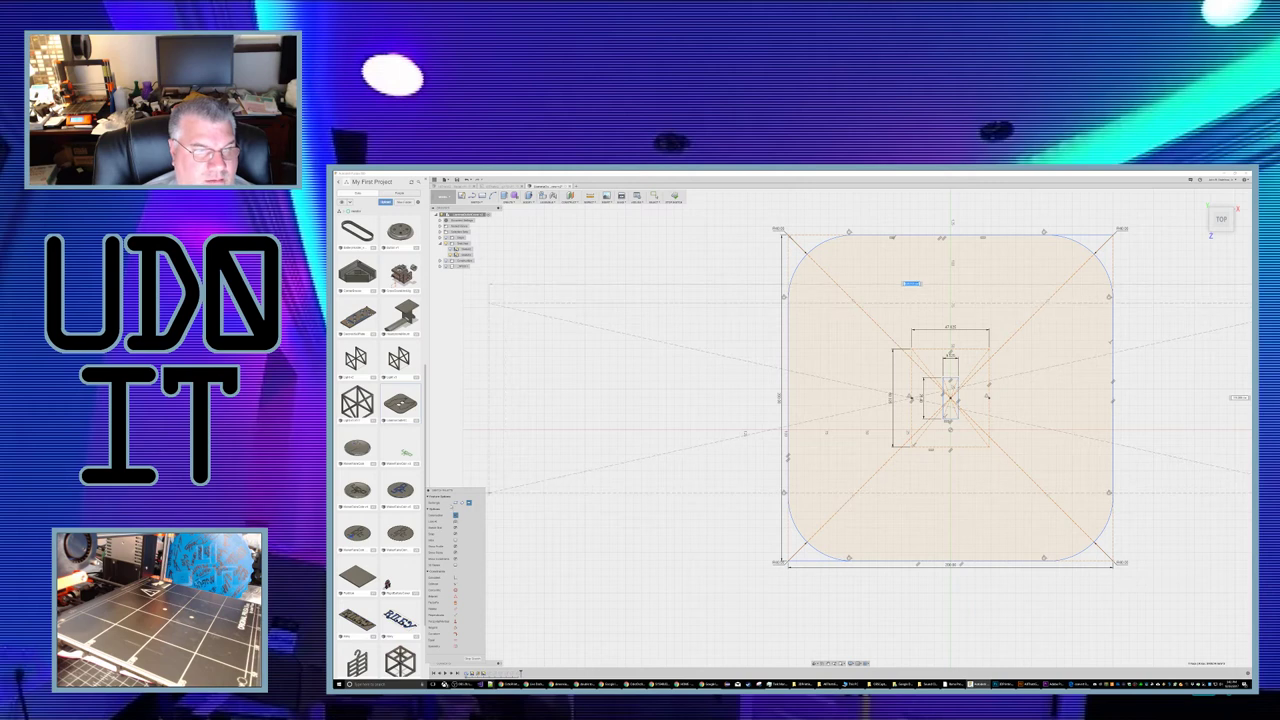
{"action": "left_click", "coordinate": [456, 516]}
{"action": "left_click", "coordinate": [920, 392]}
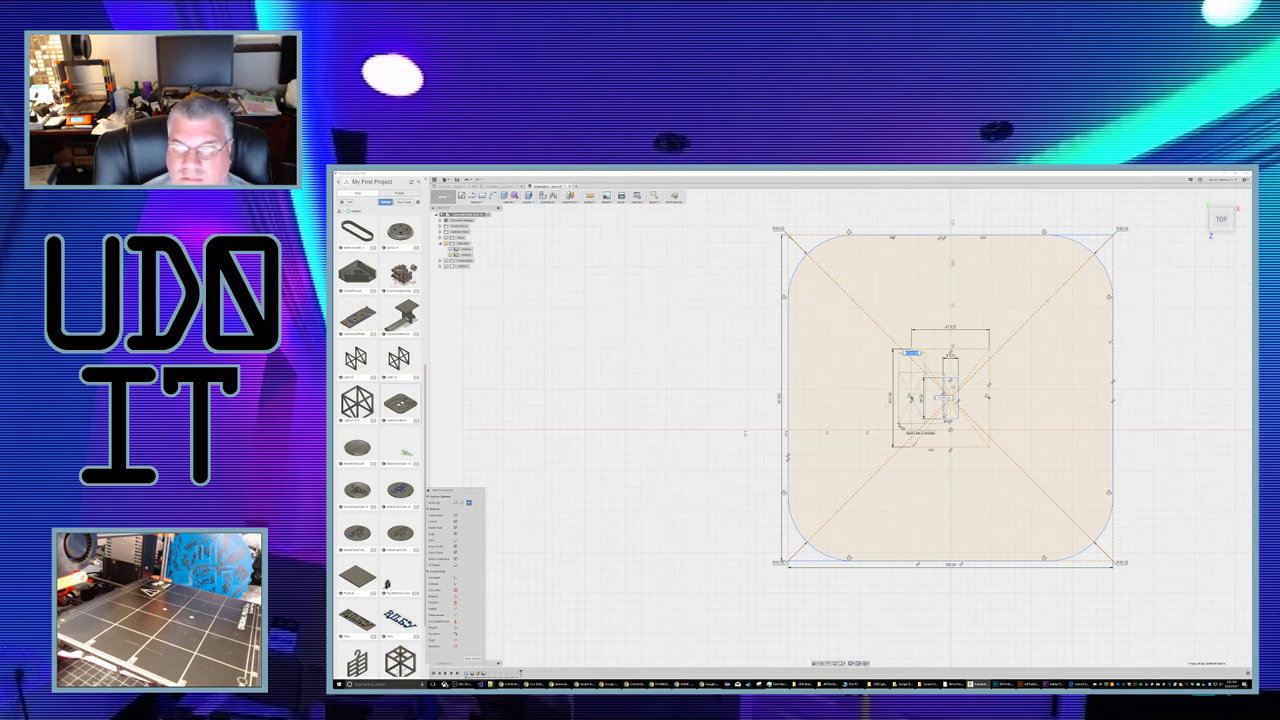
{"action": "type", "text": "9"}
{"action": "key", "text": "Tab"}
{"action": "type", "text": "25"}
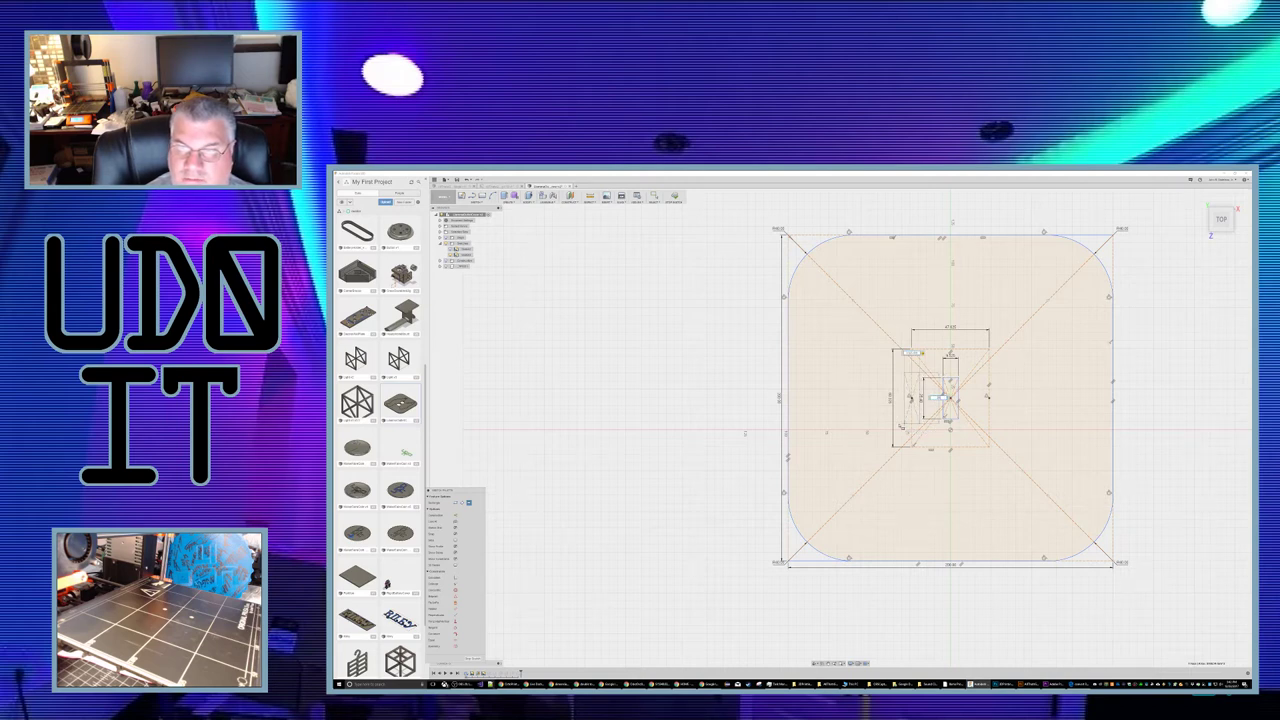
{"action": "key", "text": "Return"}
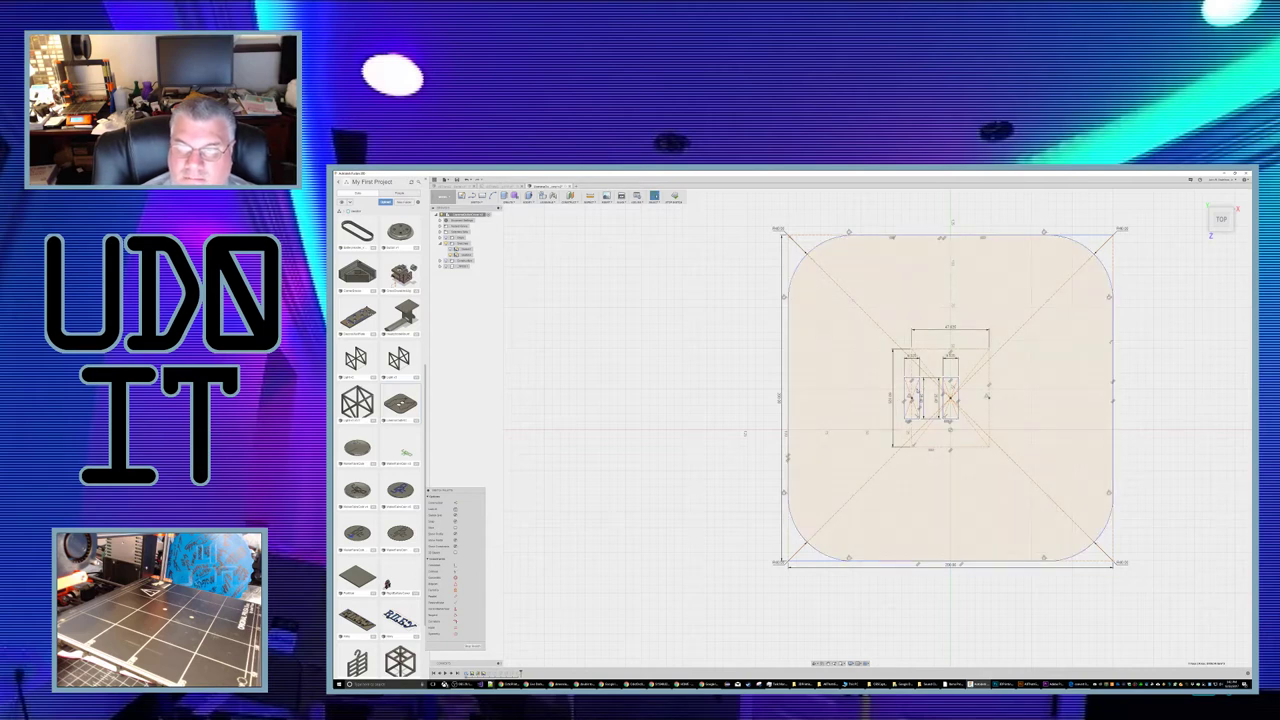
{"action": "left_click", "coordinate": [920, 396]}
{"action": "double_click", "coordinate": [920, 389]}
{"action": "right_click", "coordinate": [919, 389]}
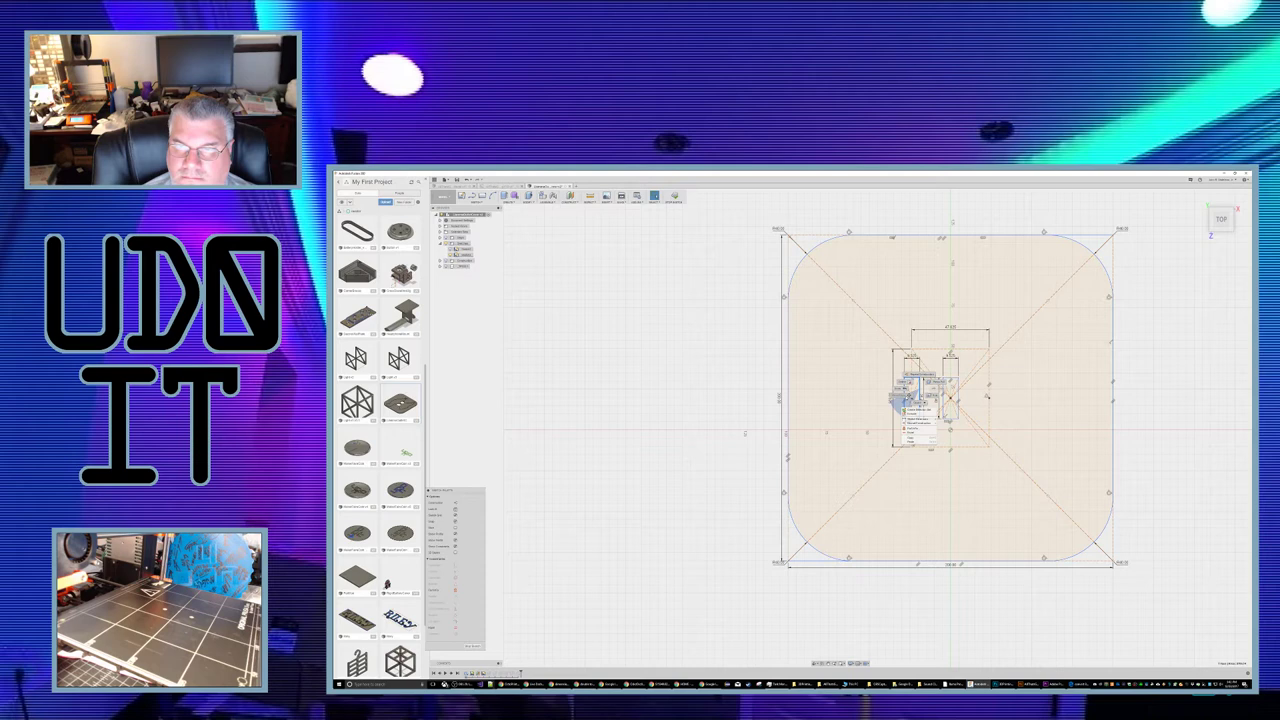
{"action": "left_click", "coordinate": [900, 398]}
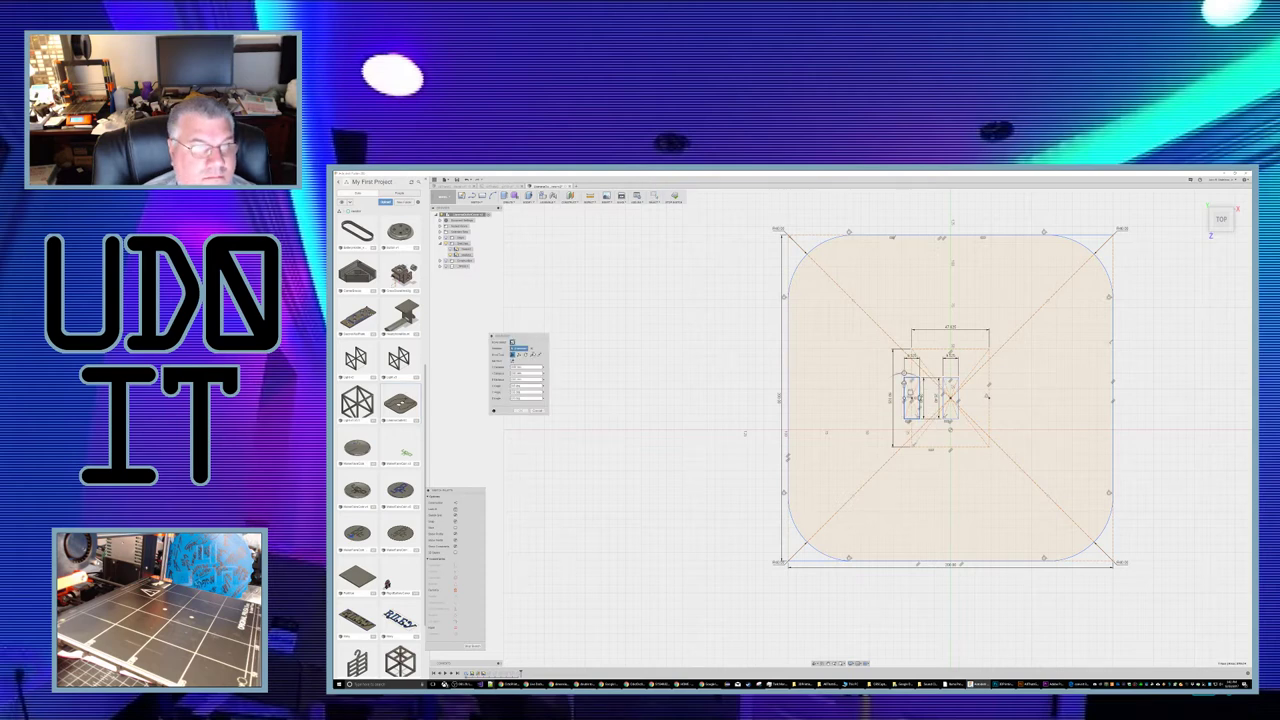
{"action": "key", "text": "Escape"}
{"action": "double_click", "coordinate": [919, 390]}
{"action": "key", "text": "m"}
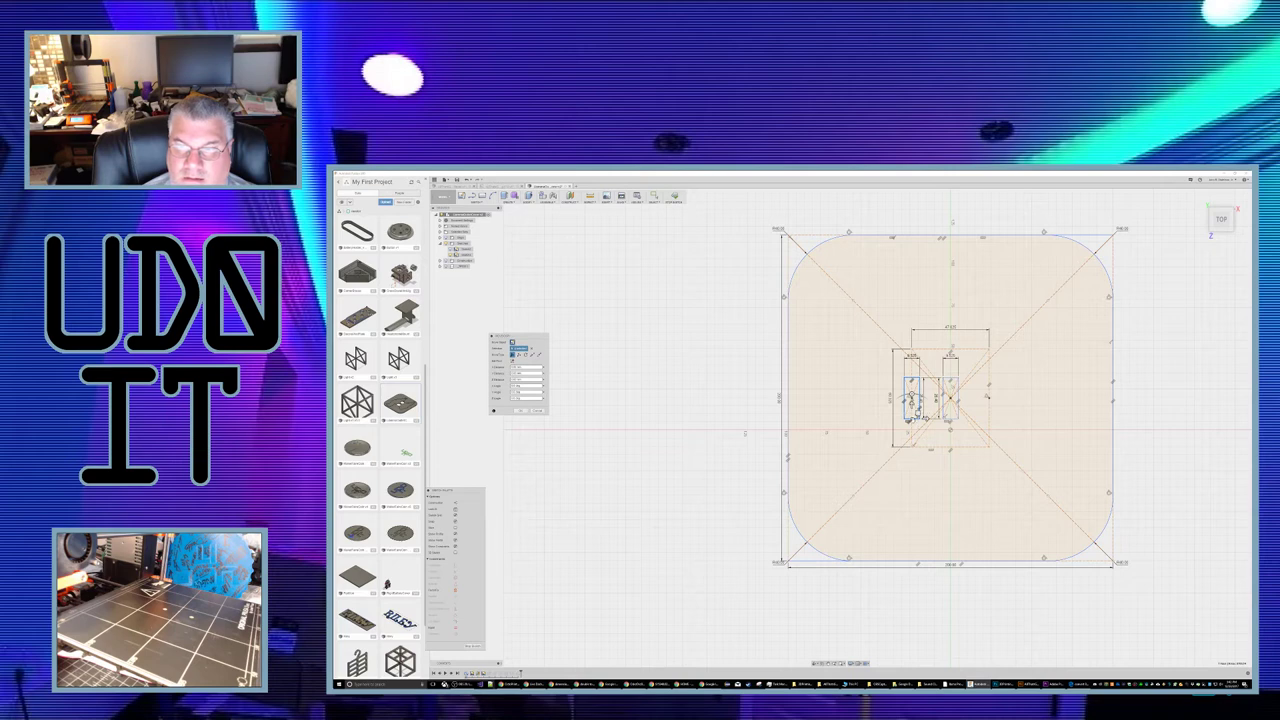
{"action": "left_click_drag", "start_coordinate": [906, 419], "coordinate": [968, 421]}
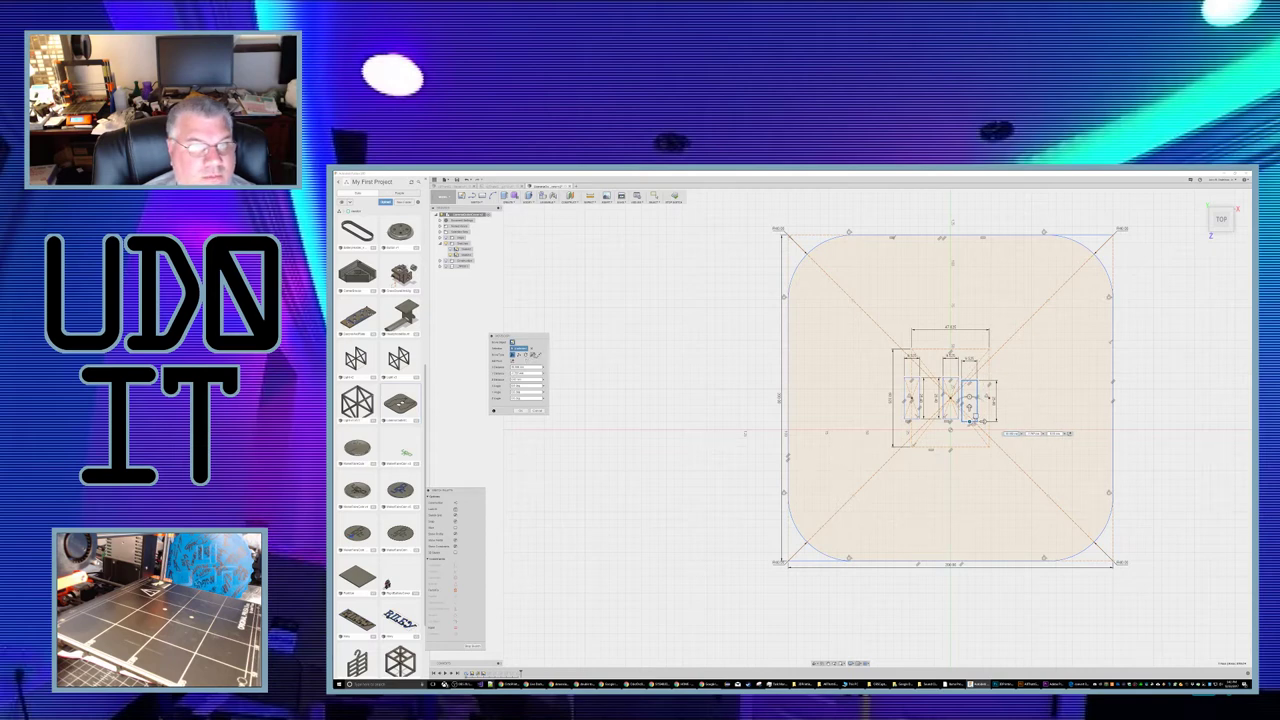
{"action": "left_click", "coordinate": [533, 355]}
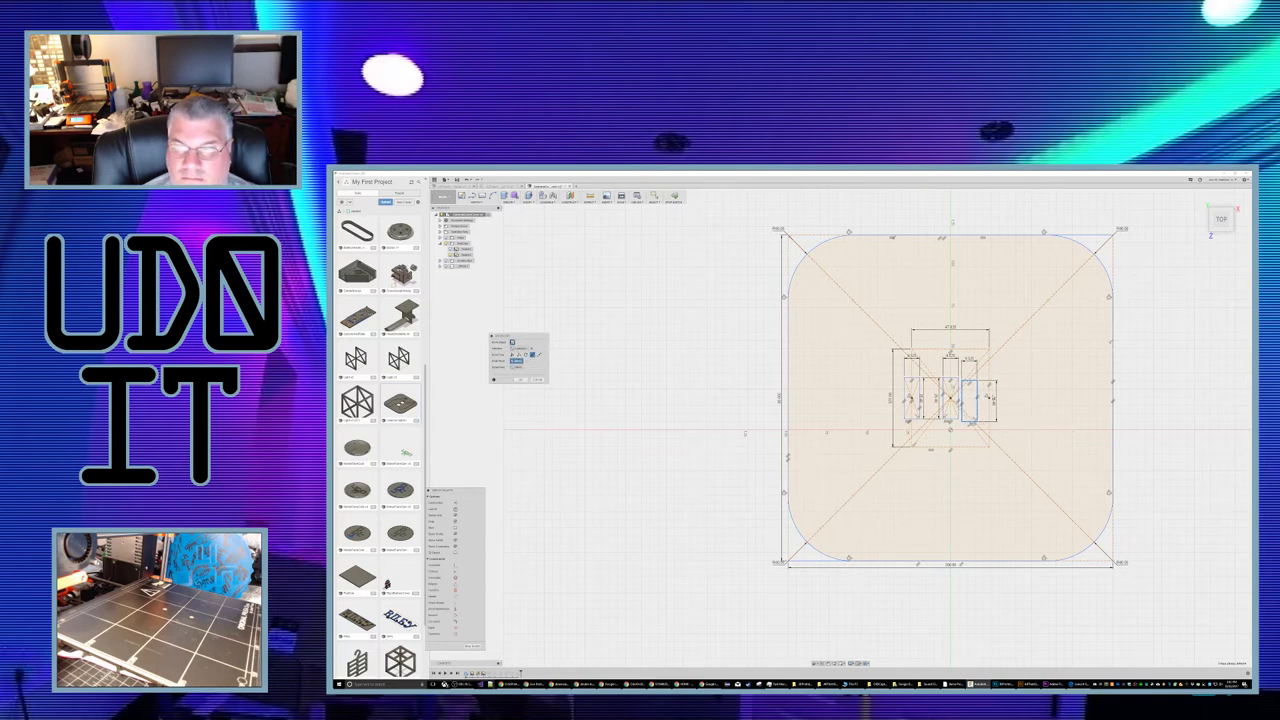
{"action": "key", "text": "Escape"}
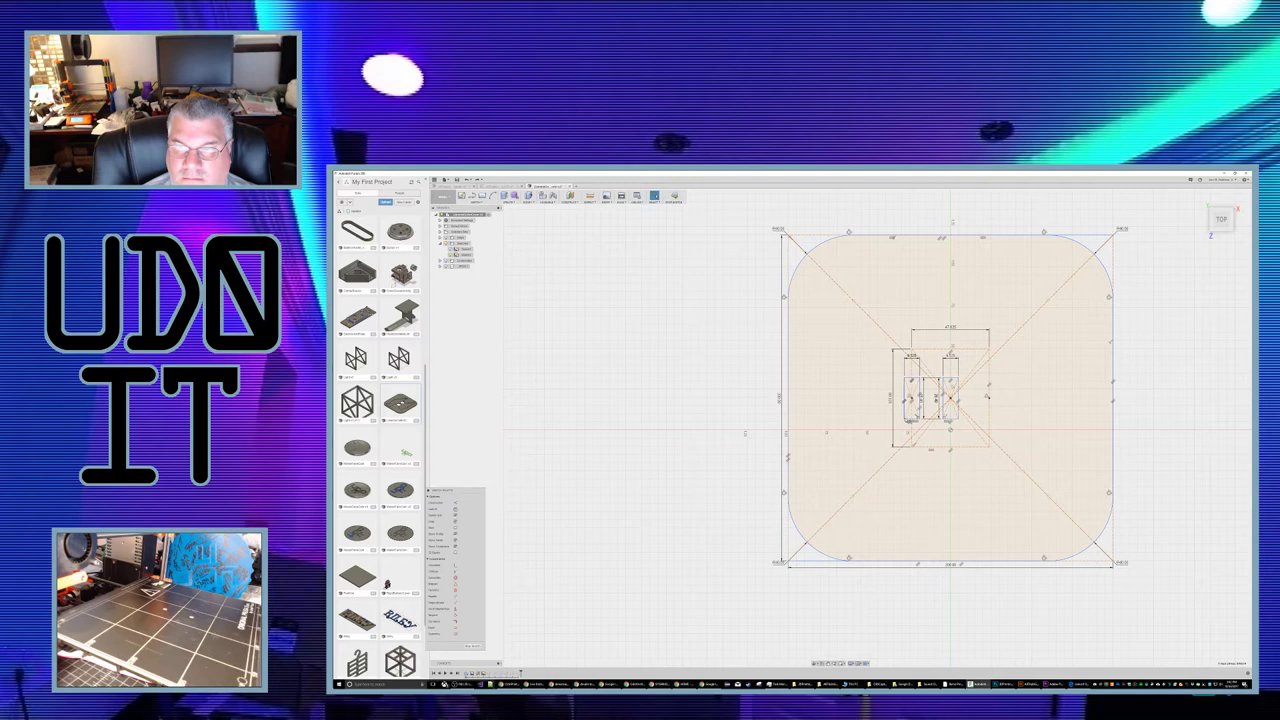
Step: Copy the left switch opening and paste the duplicate in place over the original
{"action": "double_click", "coordinate": [905, 400]}
{"action": "key", "text": "ctrl+c"}
{"action": "key", "text": "ctrl+v"}
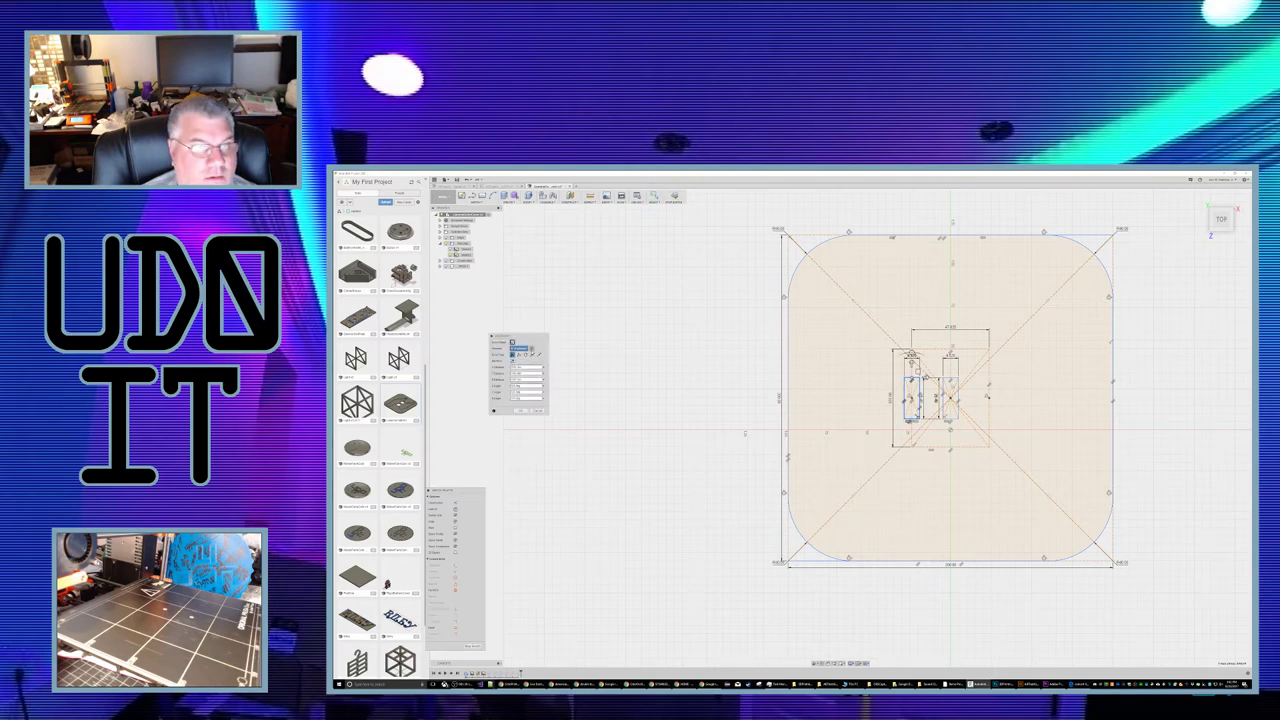
{"action": "left_click", "coordinate": [532, 355]}
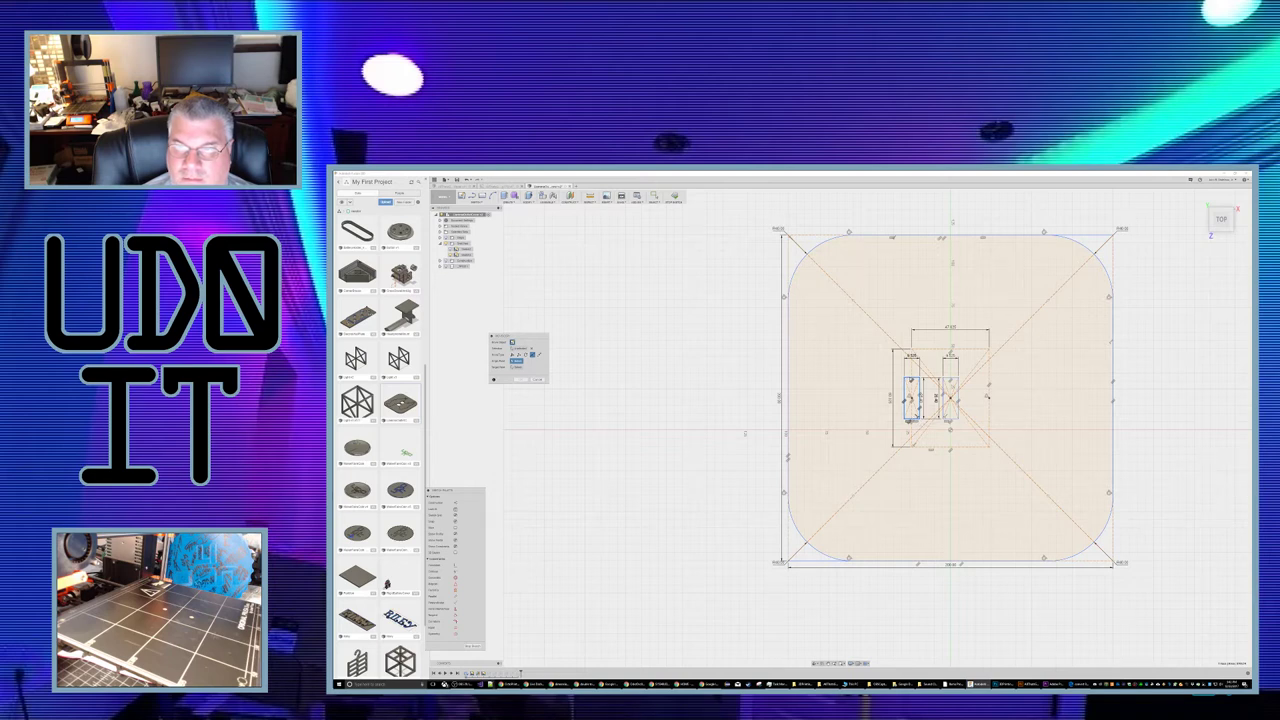
{"action": "key", "text": "Return"}
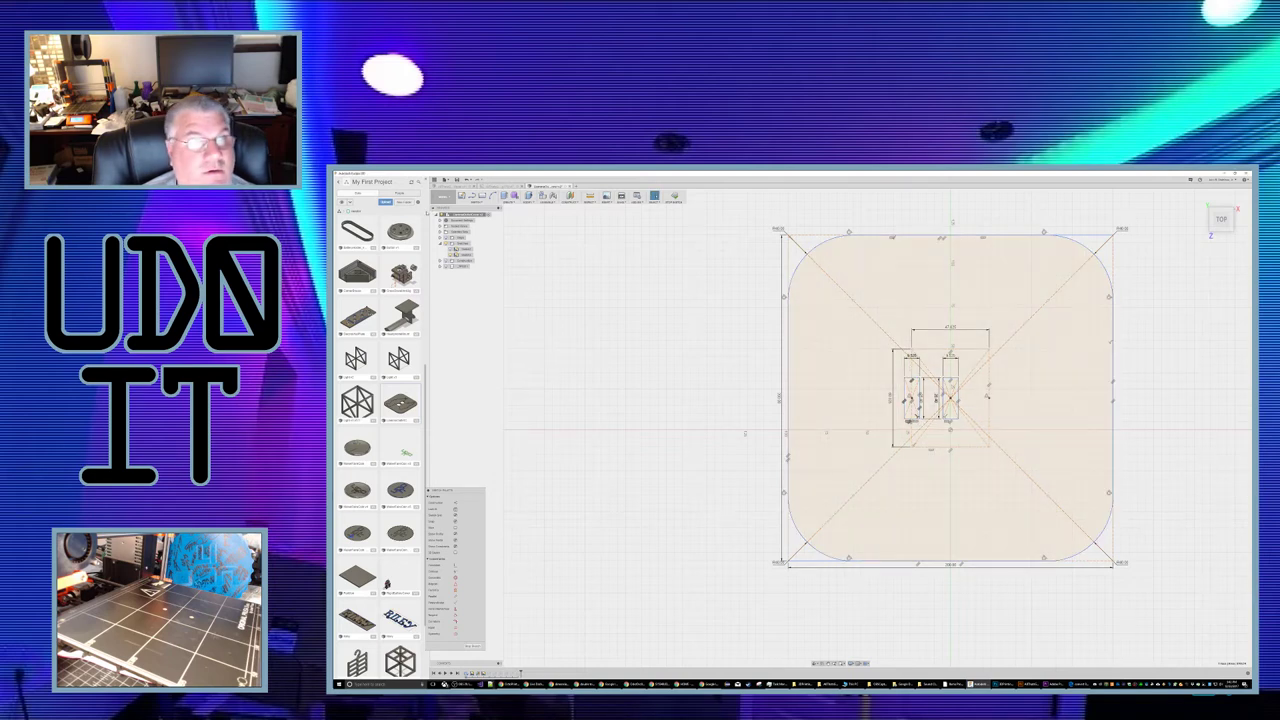
Step: Place a sketch point on the left switch opening
{"action": "left_click", "coordinate": [474, 198]}
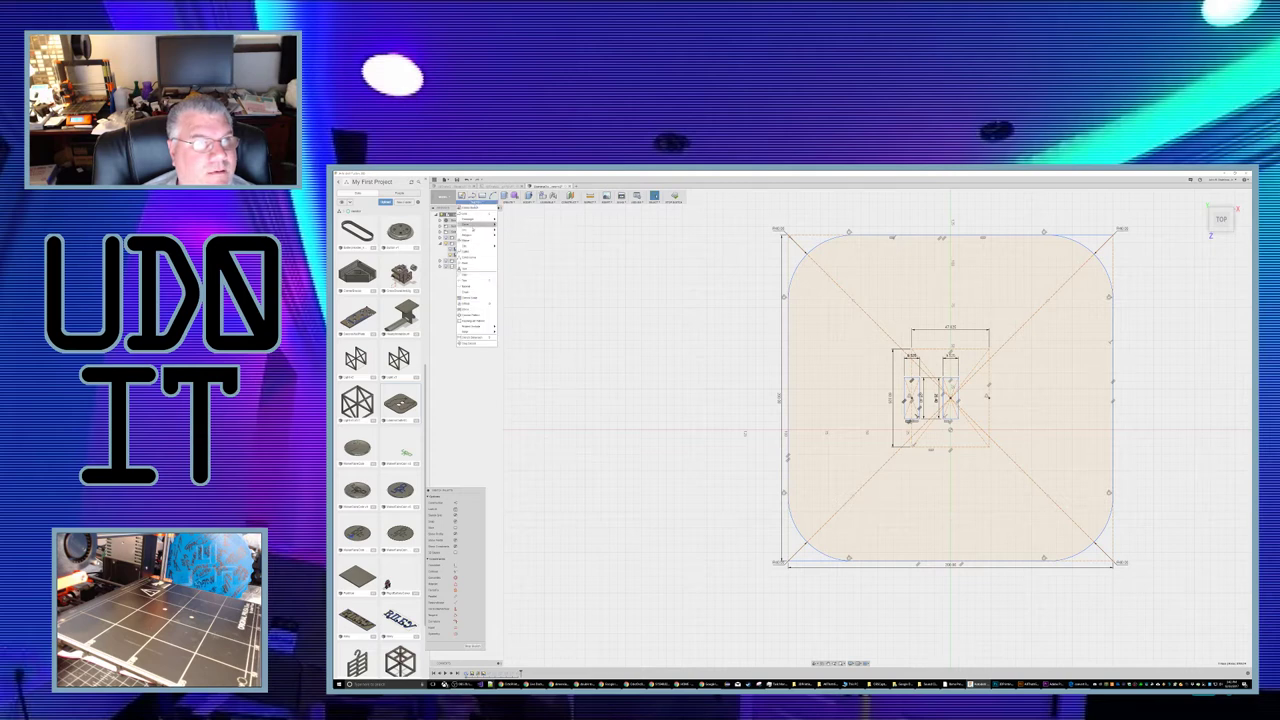
{"action": "left_click", "coordinate": [466, 269]}
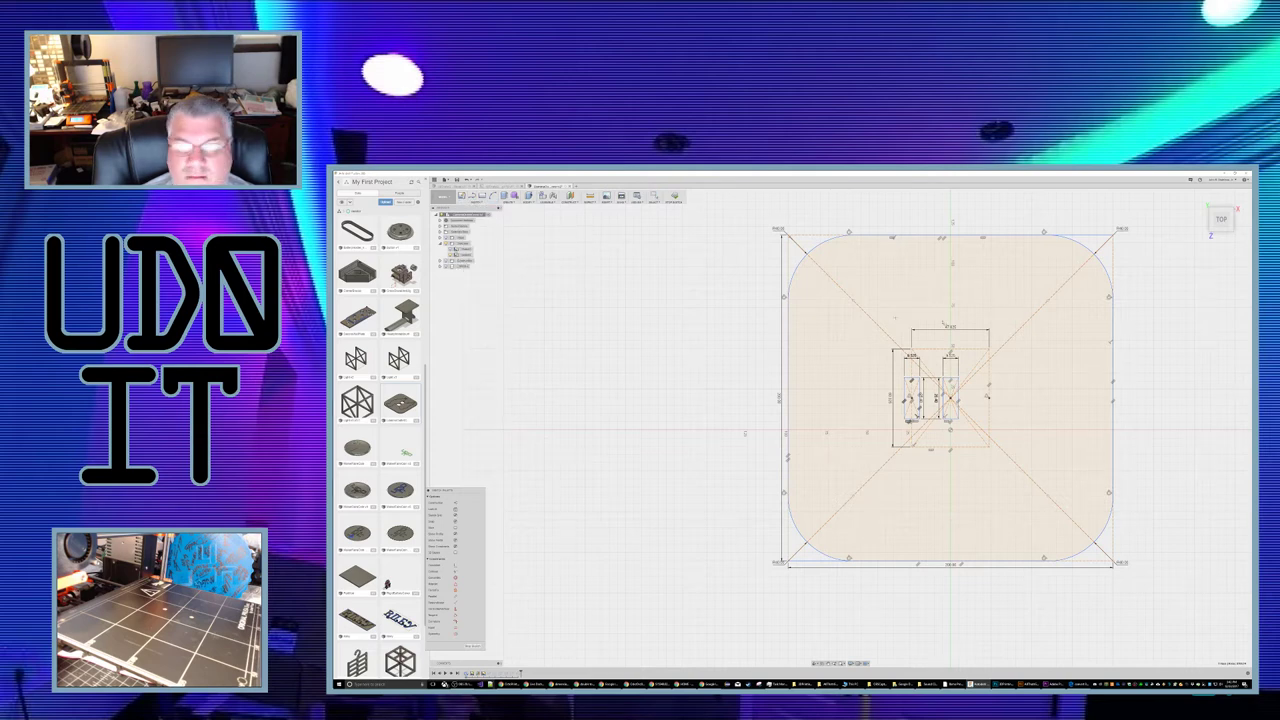
{"action": "left_click", "coordinate": [853, 360]}
{"action": "left_click", "coordinate": [911, 398]}
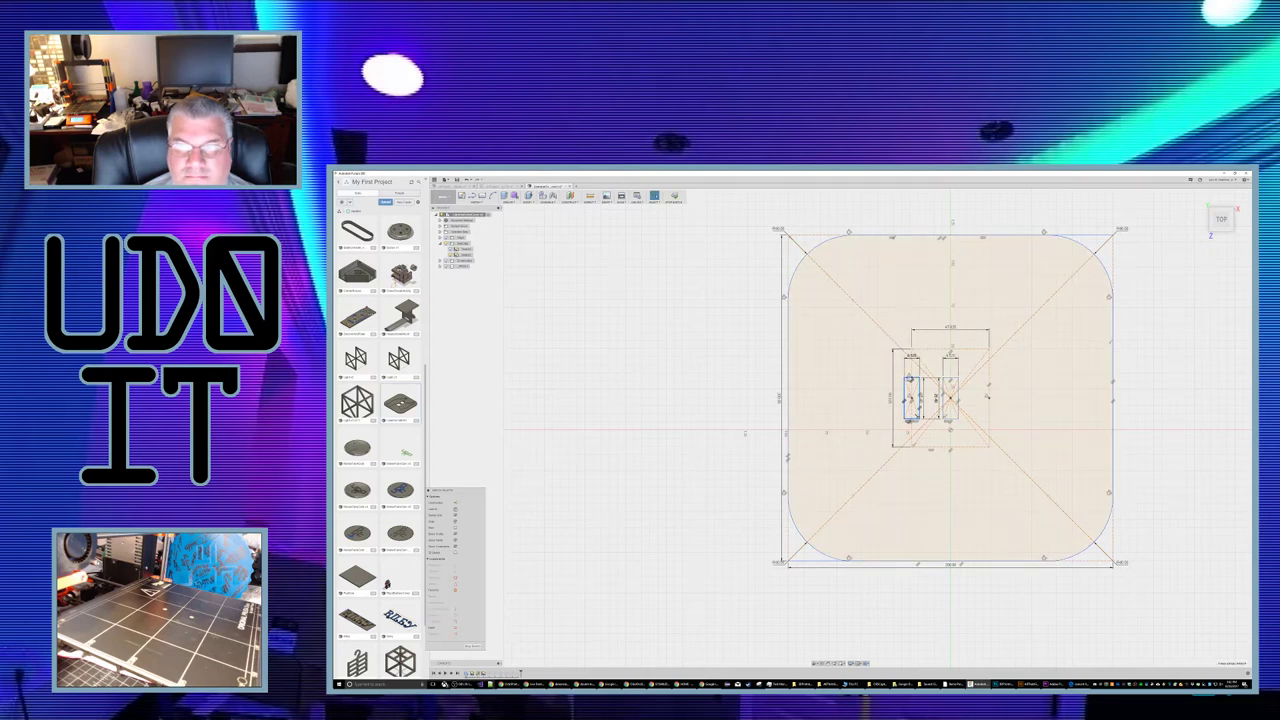
{"action": "right_click", "coordinate": [908, 382]}
{"action": "left_click", "coordinate": [888, 378]}
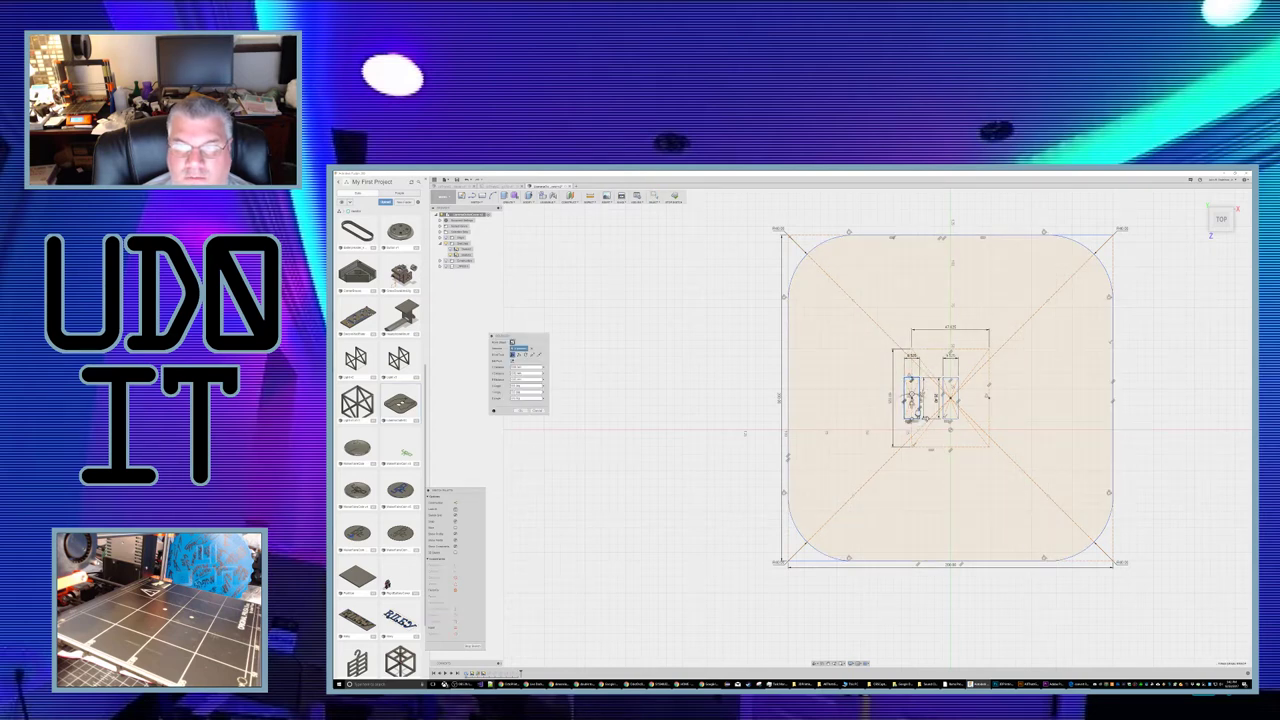
{"action": "left_click", "coordinate": [533, 355]}
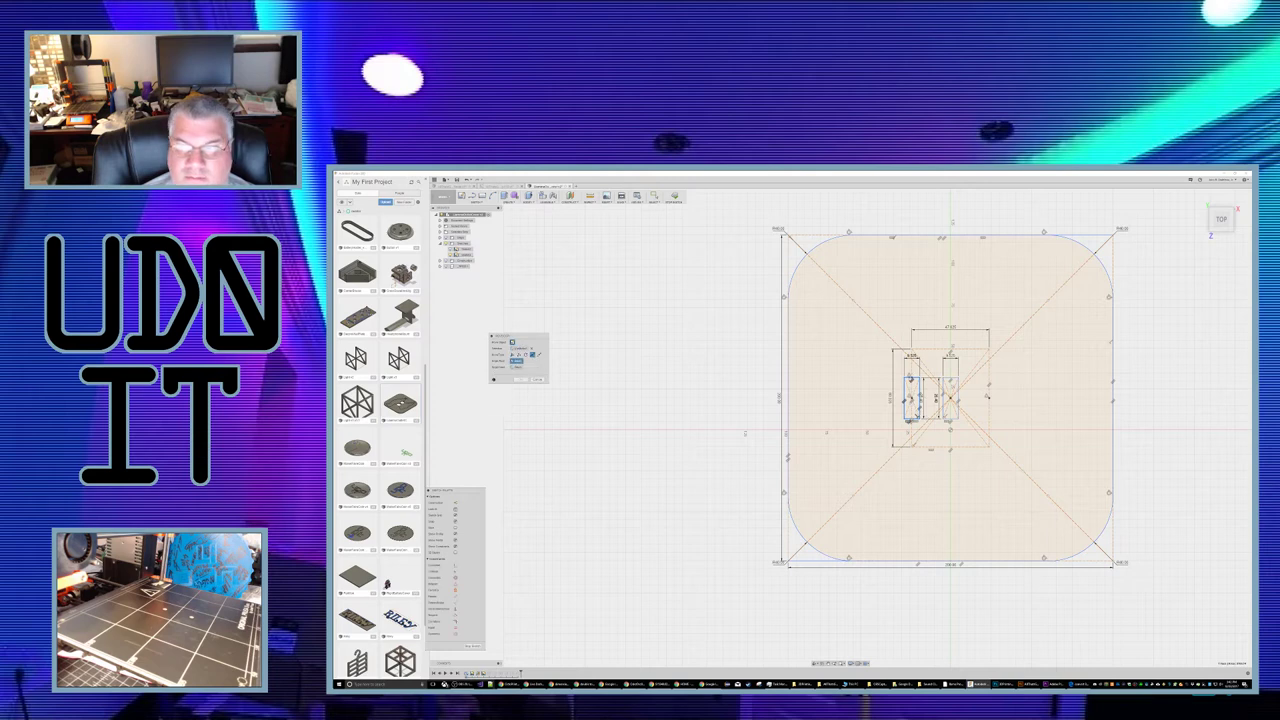
{"action": "left_click", "coordinate": [911, 398]}
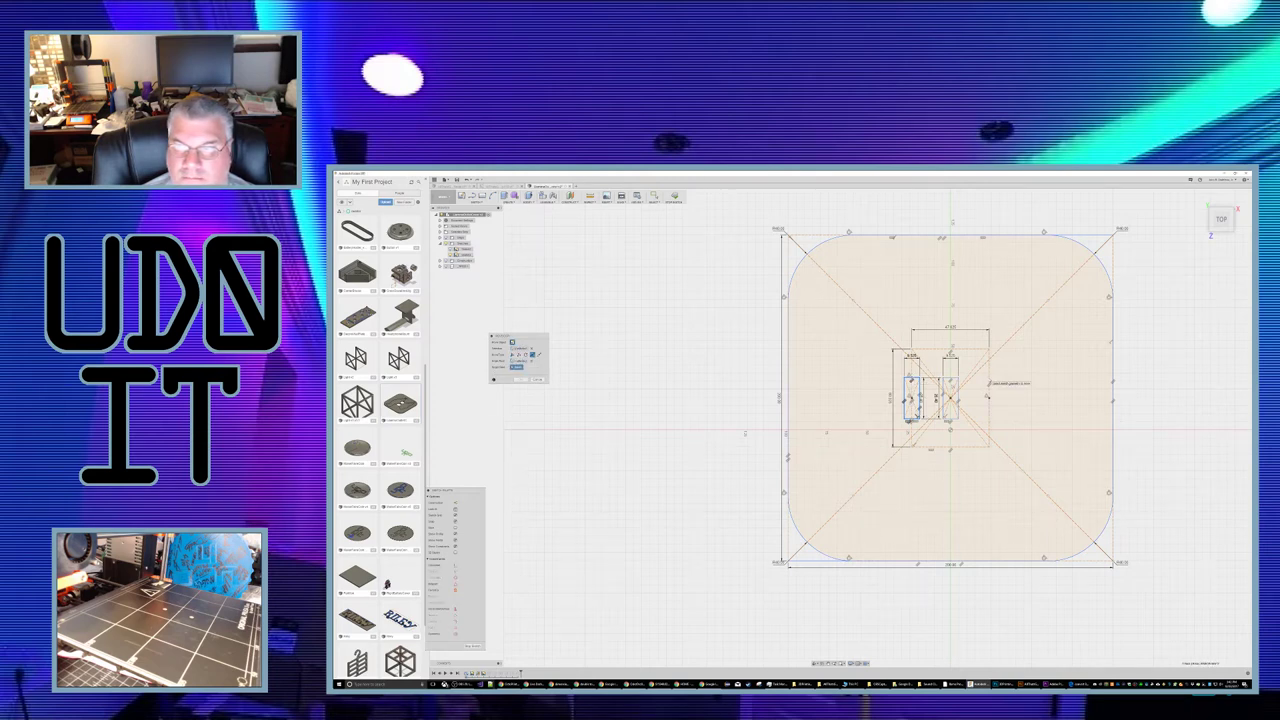
{"action": "key", "text": "Escape"}
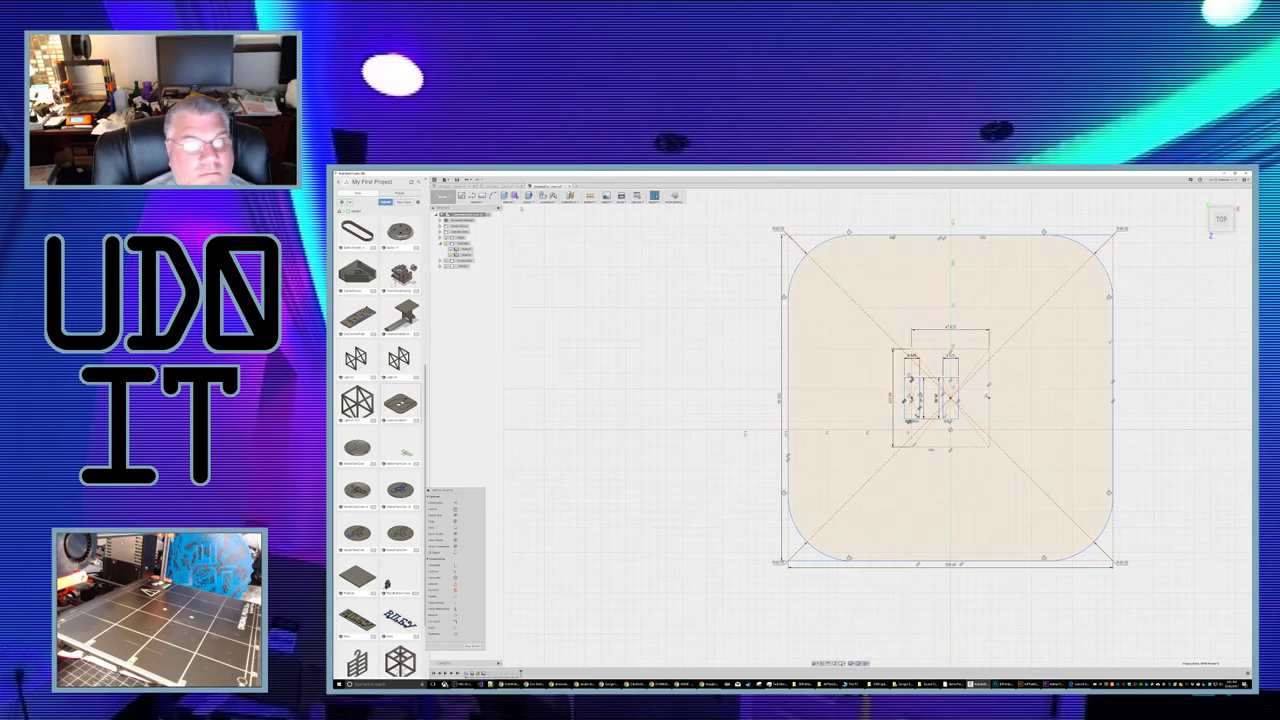
Step: Draw a horizontal construction line from the left opening's top midpoint to the construction rectangle's right side
{"action": "left_click", "coordinate": [477, 199]}
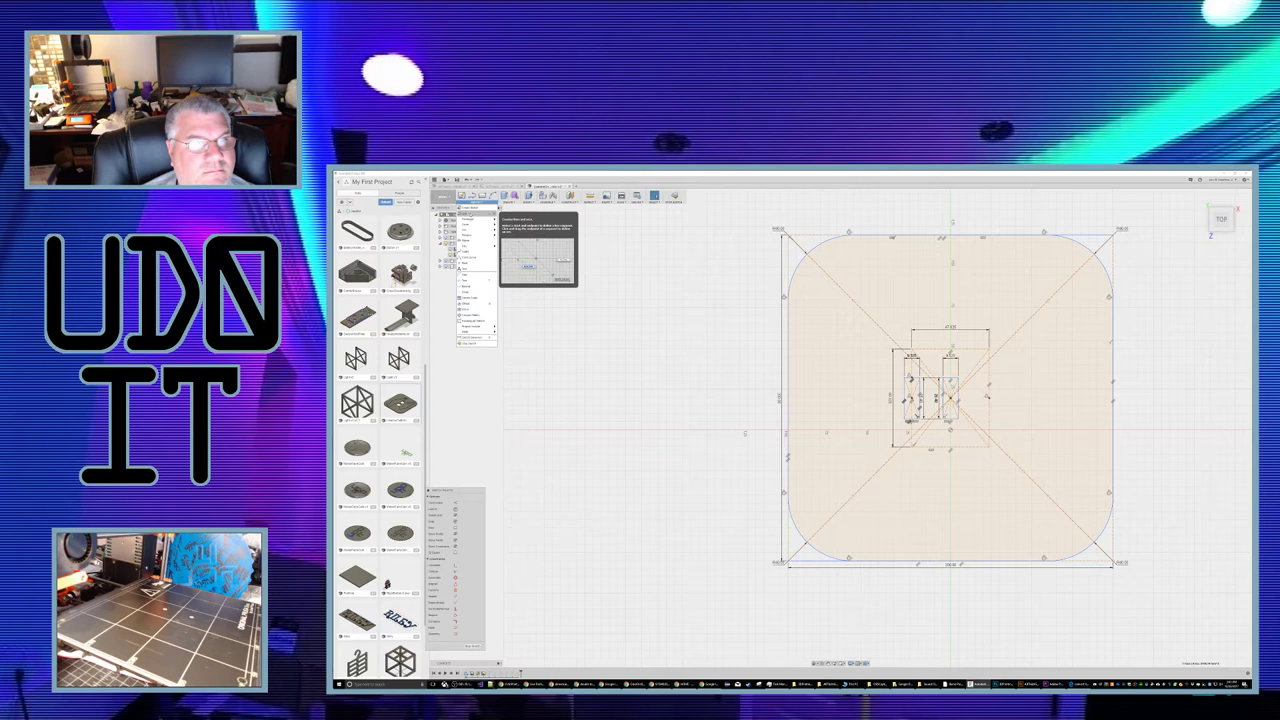
{"action": "left_click", "coordinate": [470, 213]}
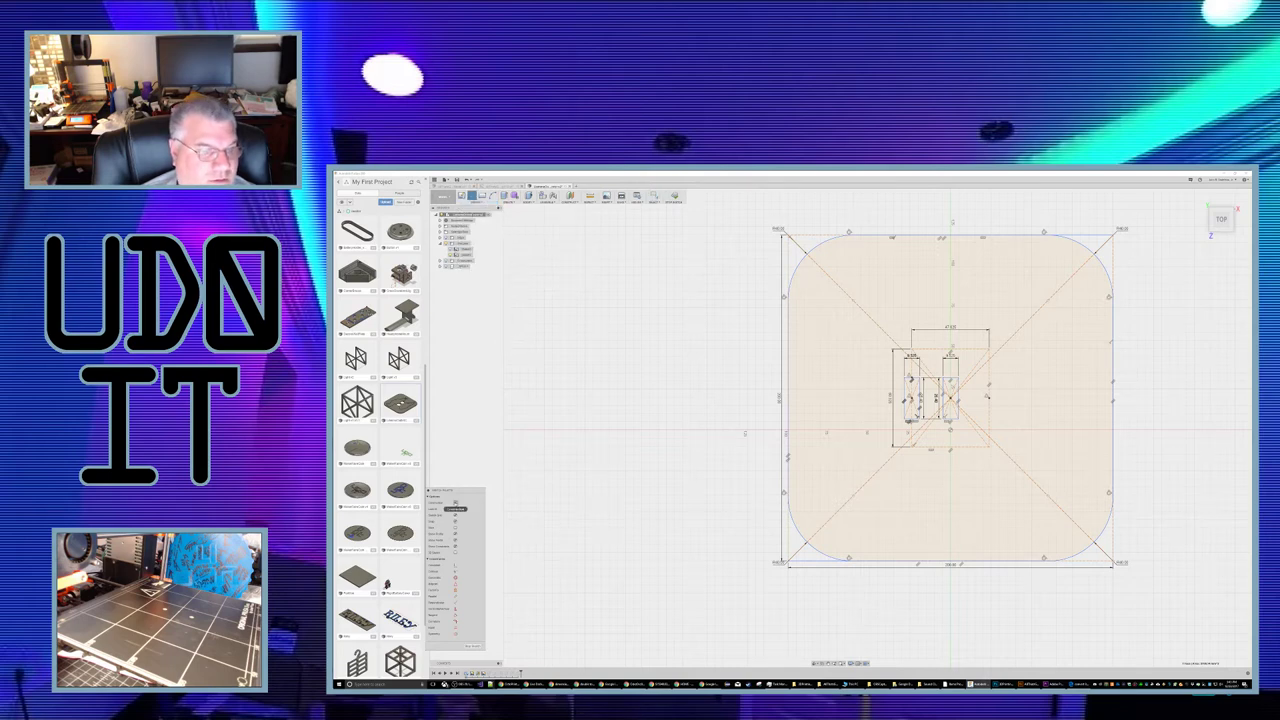
{"action": "left_click", "coordinate": [911, 378]}
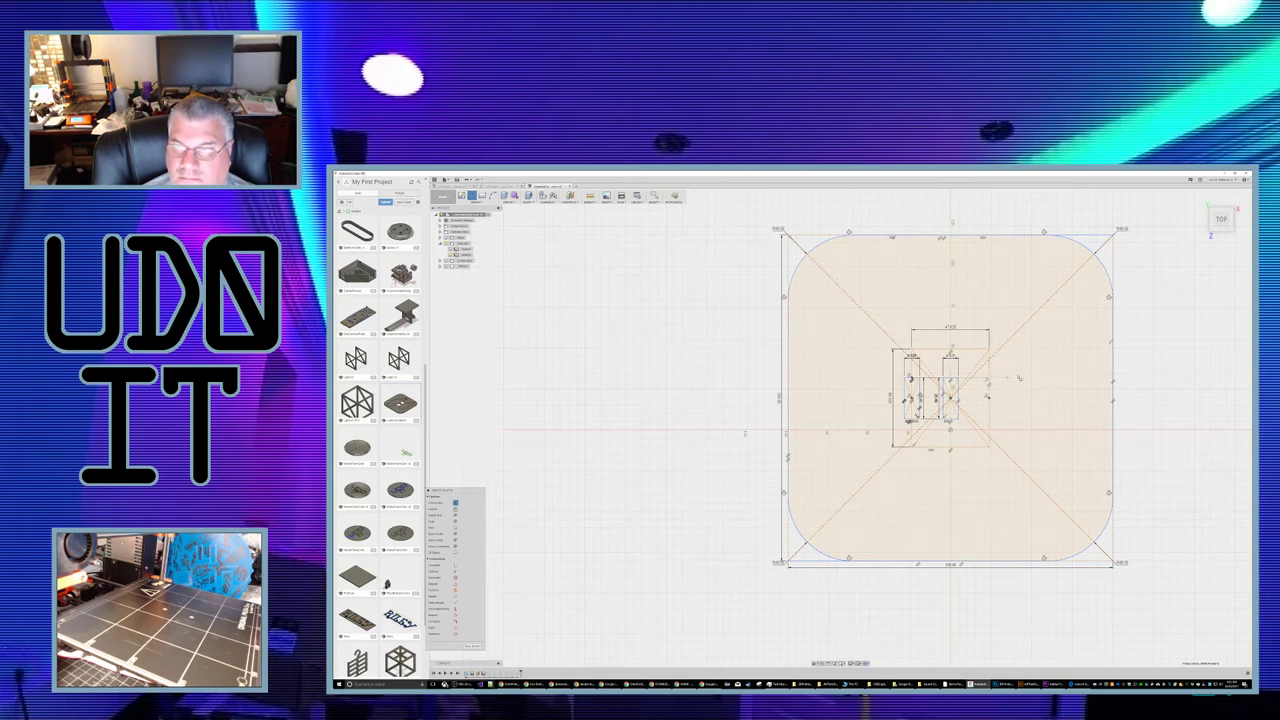
{"action": "key", "text": "Escape"}
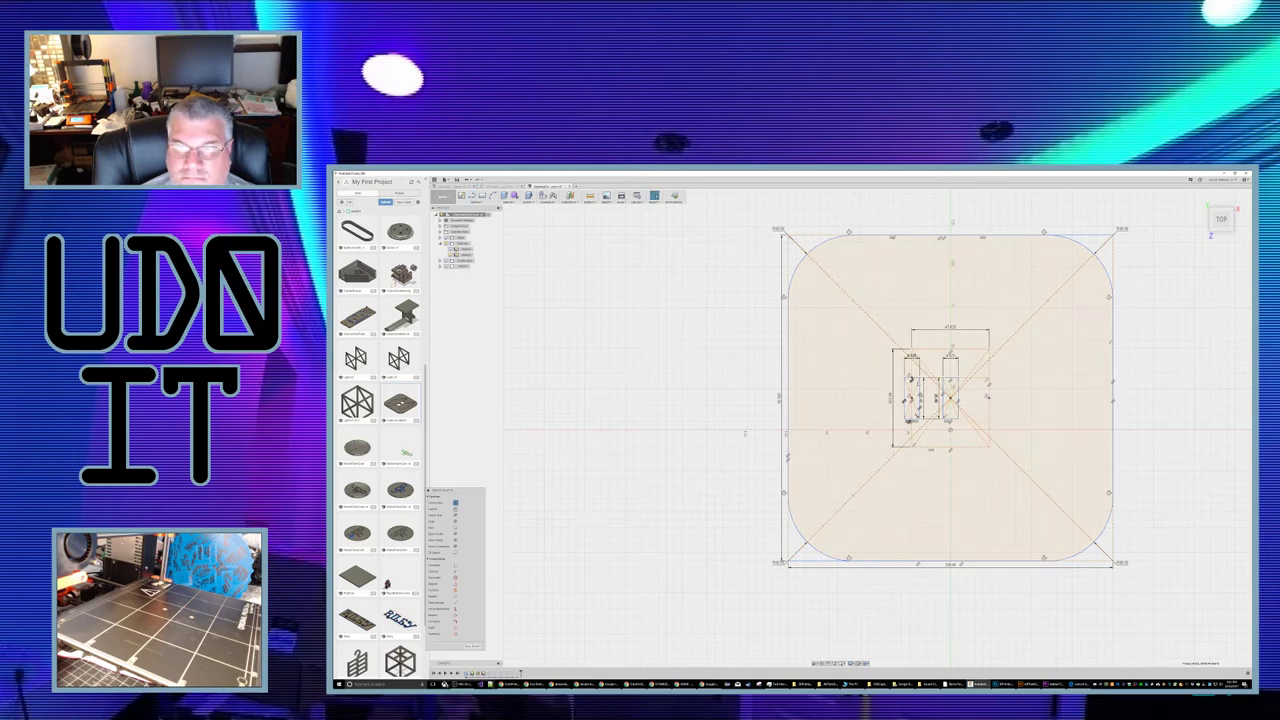
{"action": "double_click", "coordinate": [905, 390]}
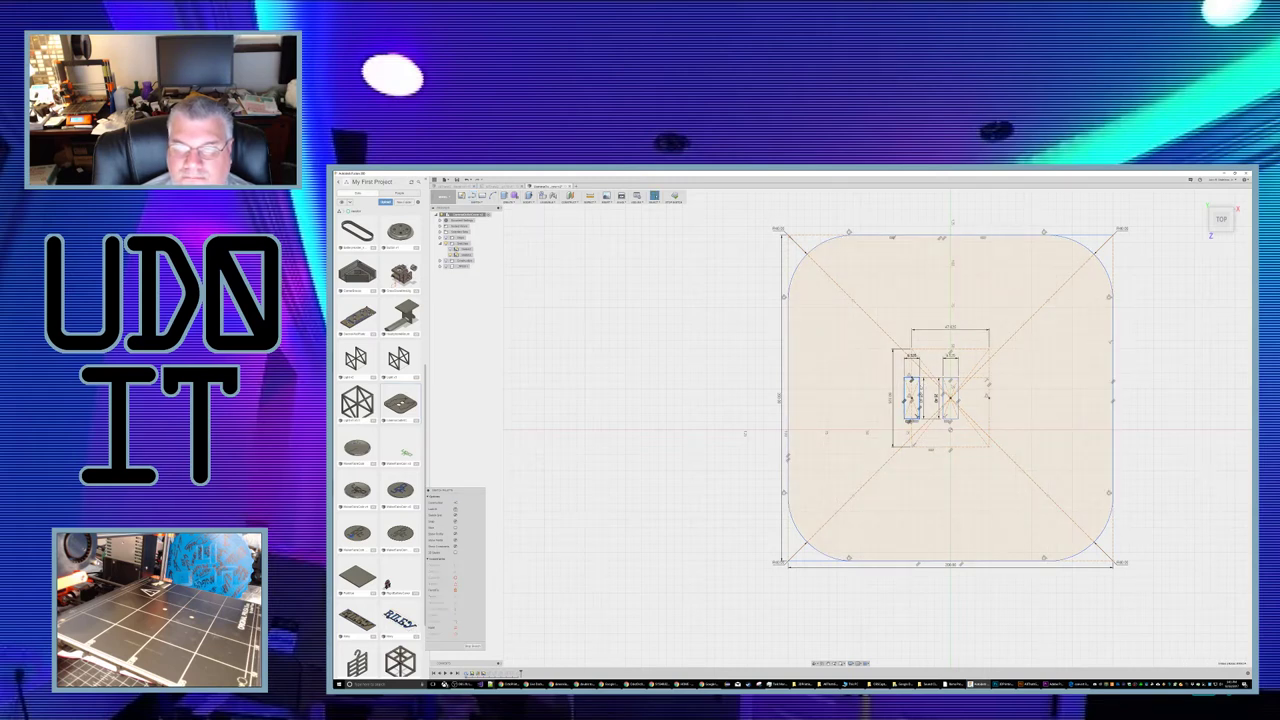
{"action": "right_click", "coordinate": [919, 389]}
{"action": "left_click", "coordinate": [904, 397]}
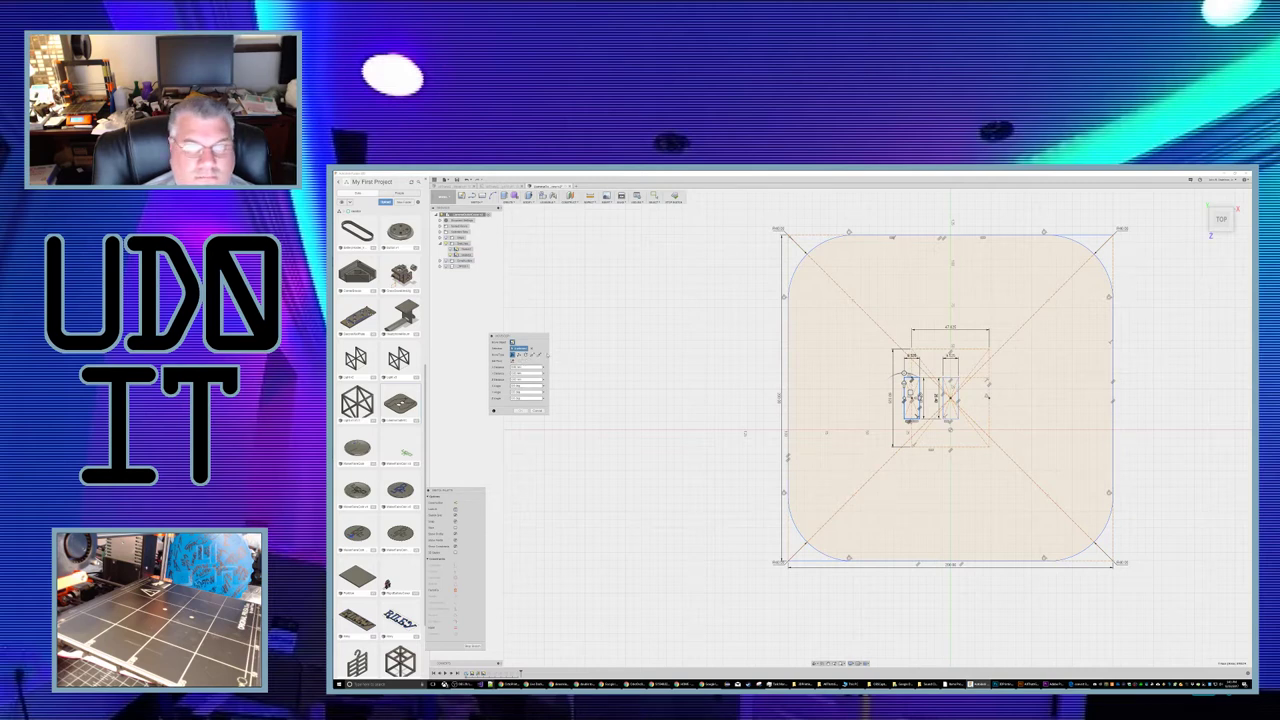
{"action": "key", "text": "Escape"}
Step: Move the duplicated switch opening point to point, from the construction rectangle's left midpoint to its right midpoint
{"action": "double_click", "coordinate": [919, 400]}
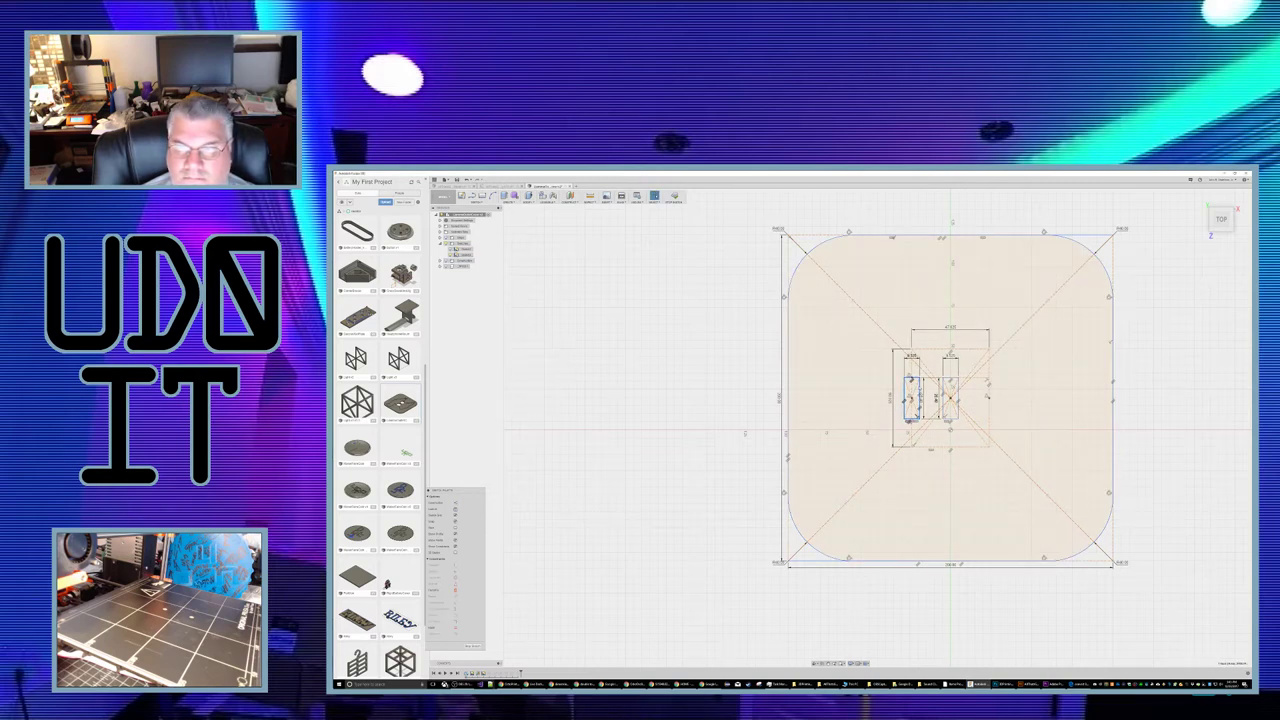
{"action": "left_click", "coordinate": [654, 195]}
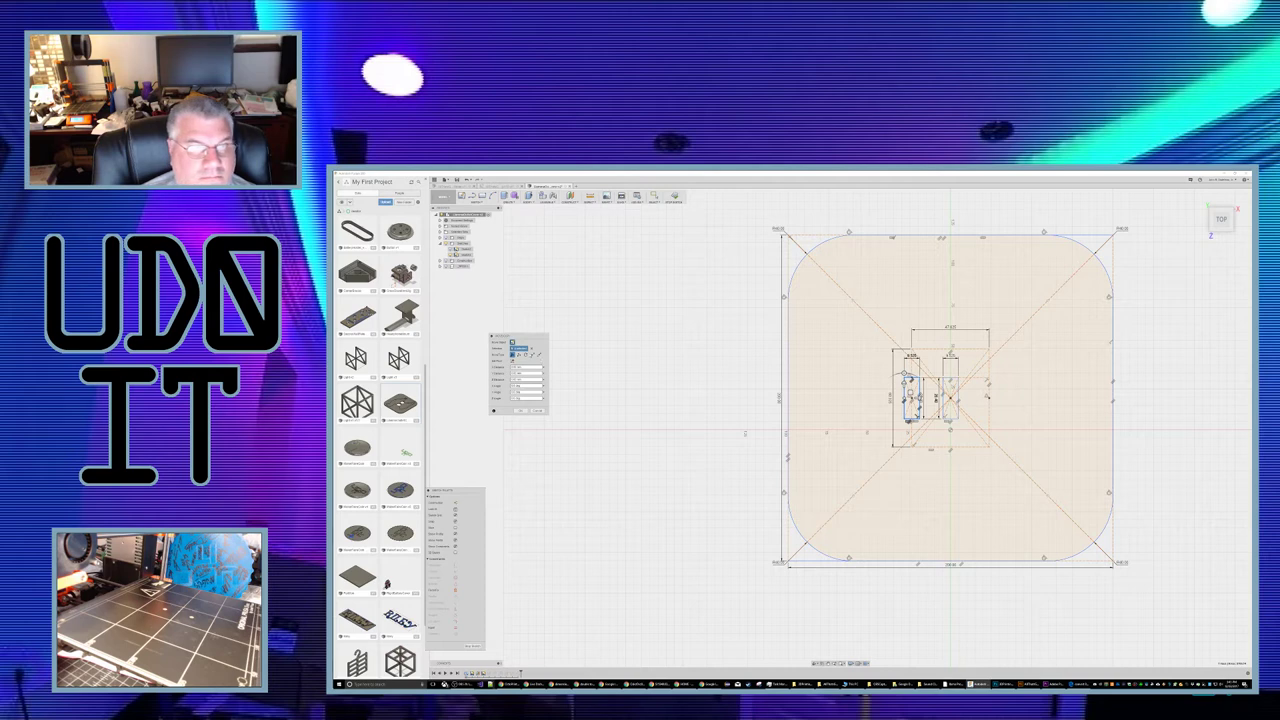
{"action": "left_click", "coordinate": [533, 355]}
{"action": "left_click", "coordinate": [911, 398]}
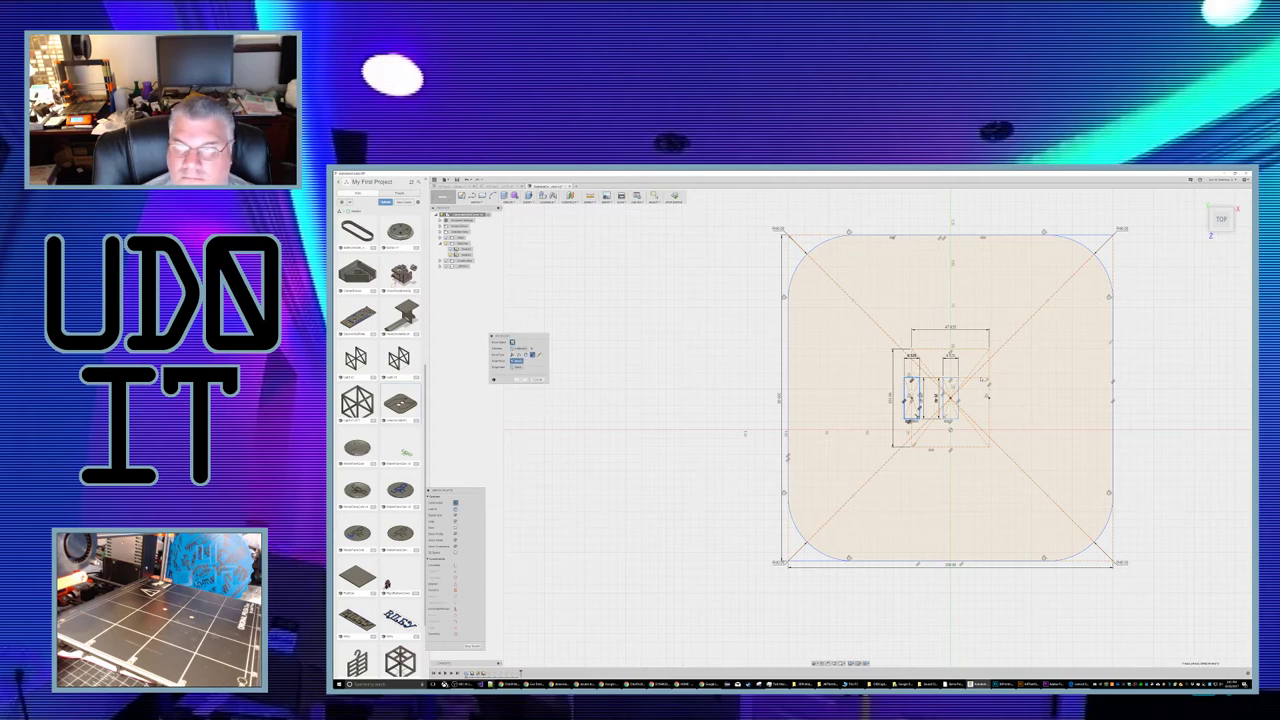
{"action": "left_click", "coordinate": [989, 397]}
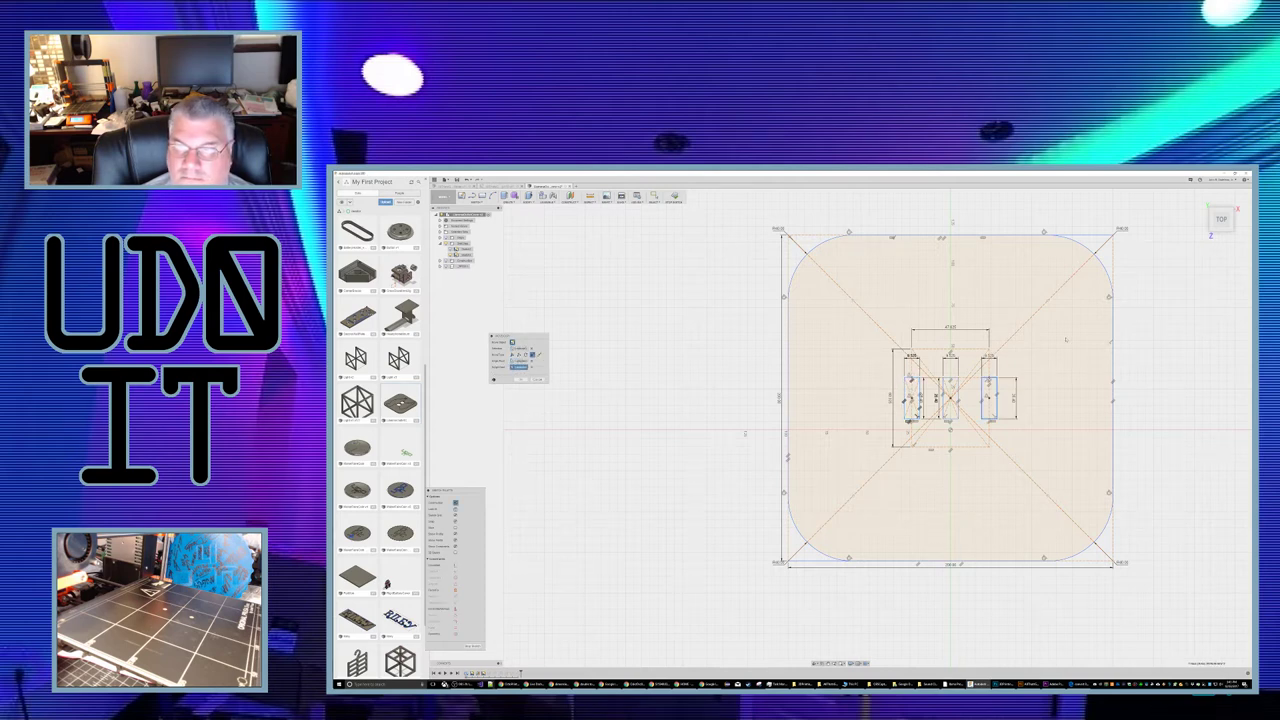
{"action": "key", "text": "Escape"}
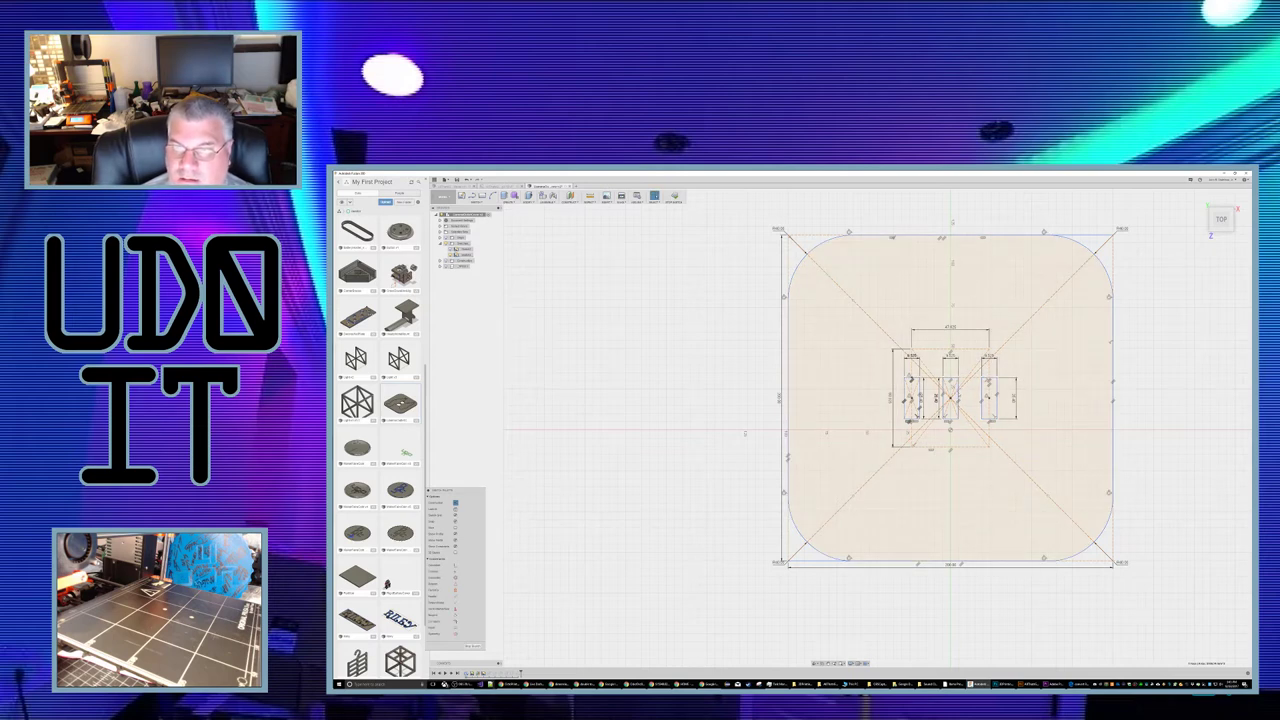
Step: Delete the middle switch opening at the plate's centre
{"action": "double_click", "coordinate": [958, 398]}
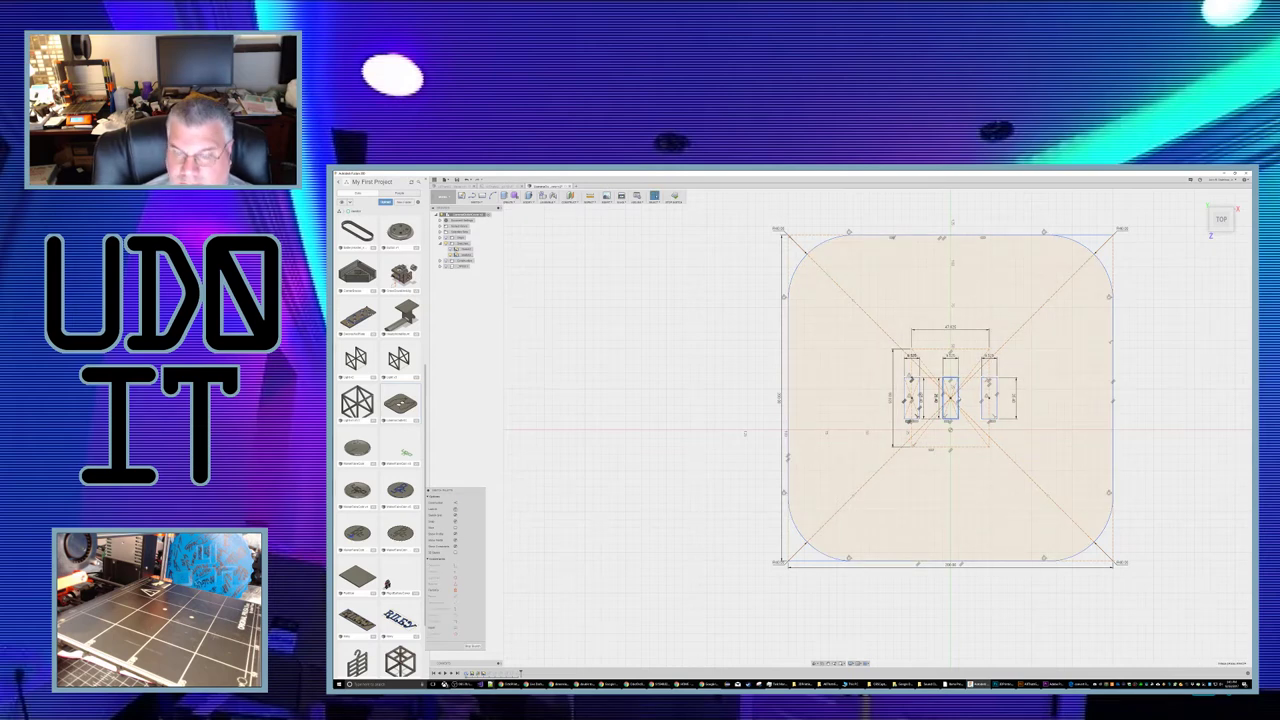
{"action": "key", "text": "Delete"}
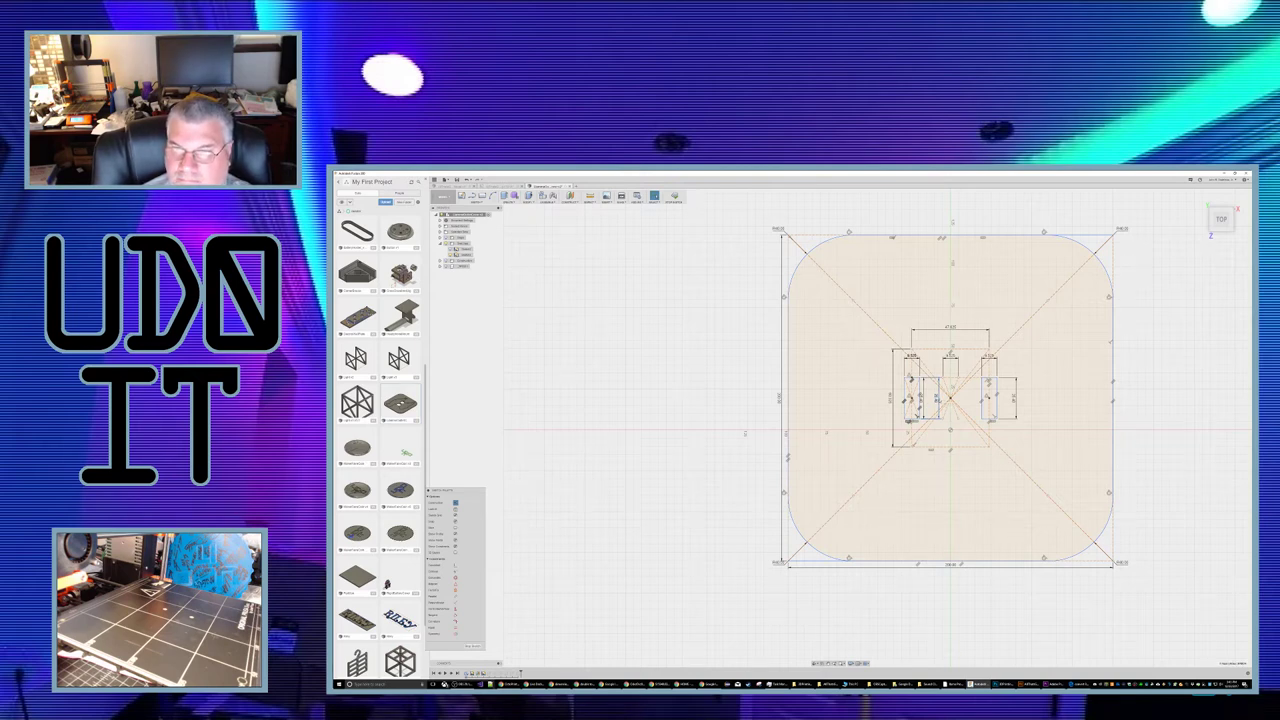
Step: Move the screw-hole circle point to point from the plate's centre to the construction rectangle's upper-left corner
{"action": "double_click", "coordinate": [937, 398]}
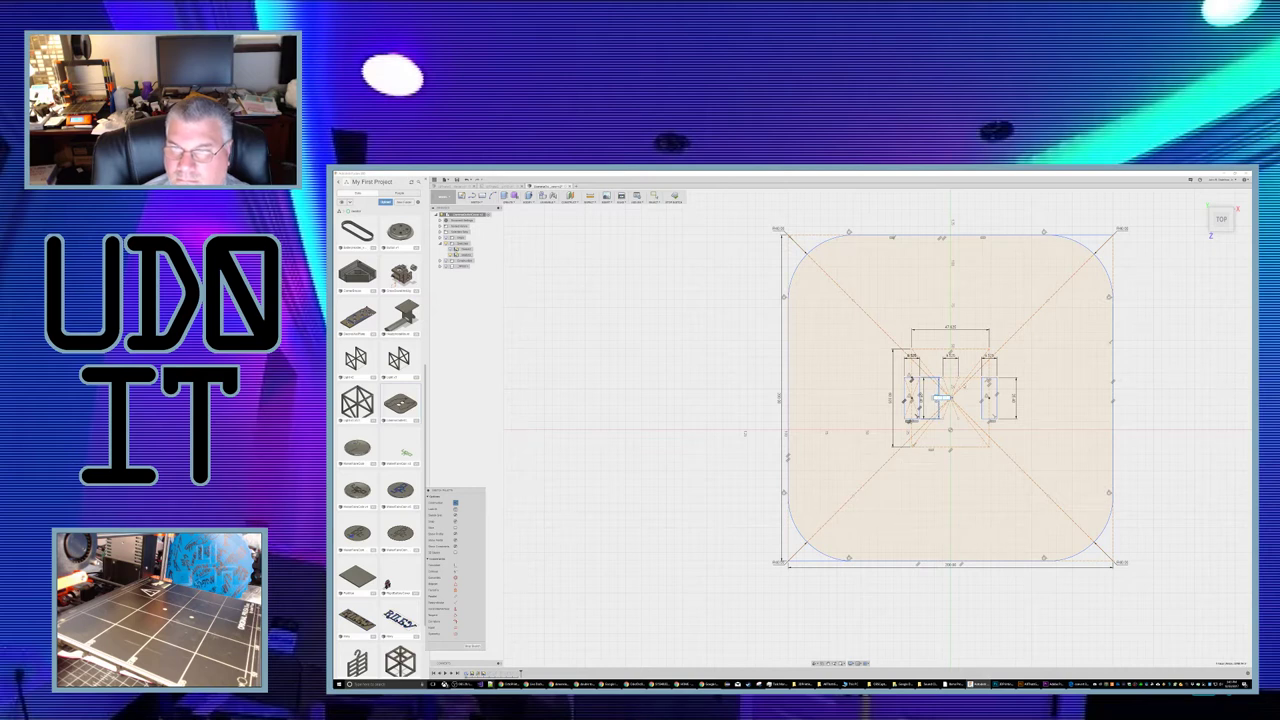
{"action": "key", "text": "Escape"}
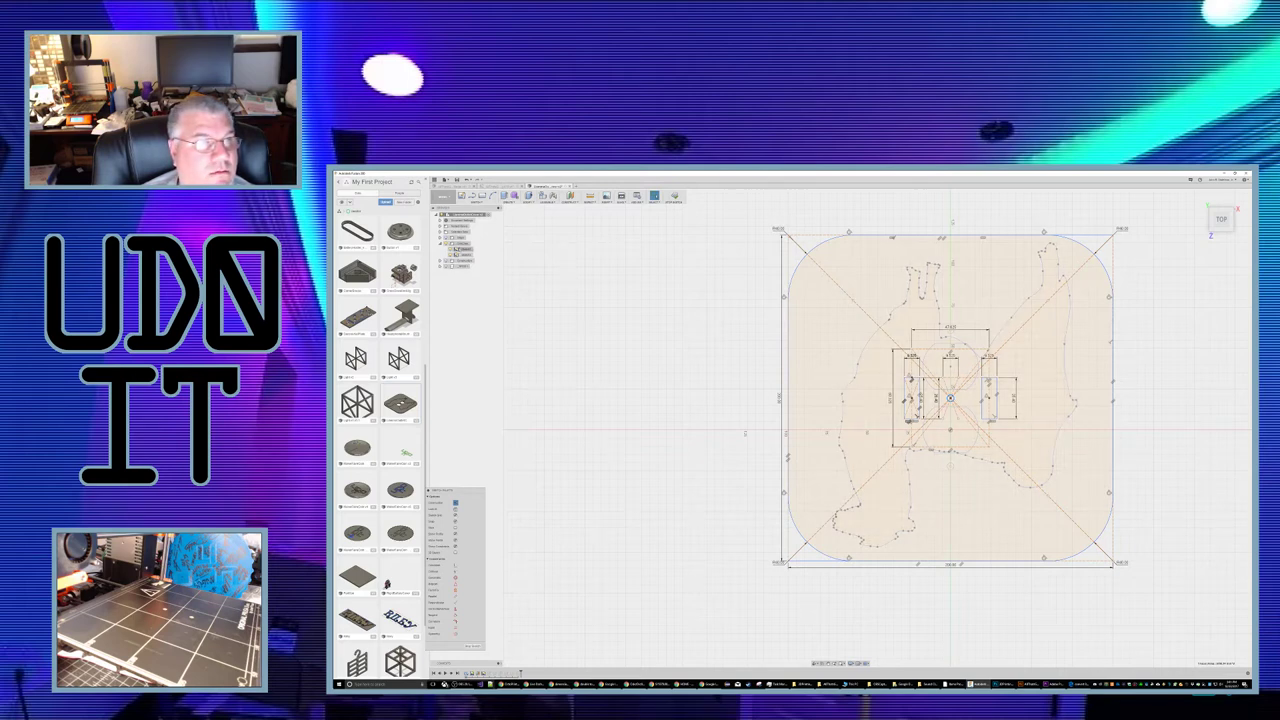
{"action": "right_click", "coordinate": [466, 257]}
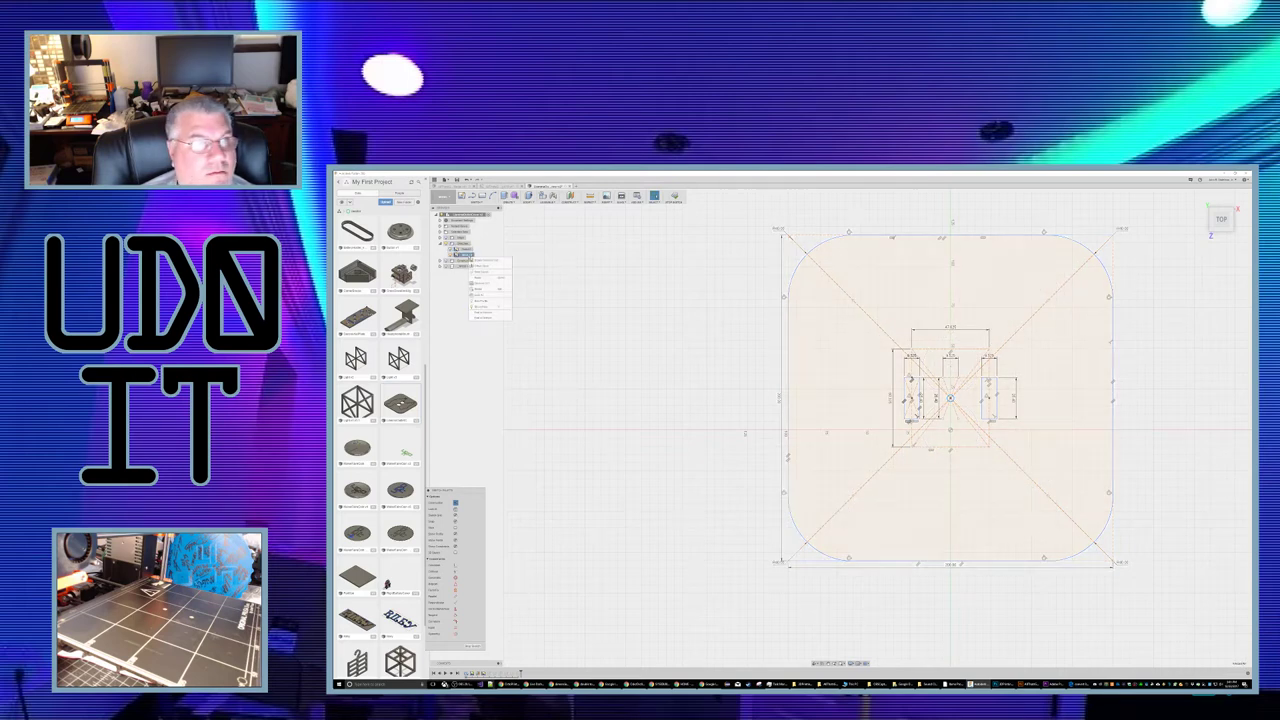
{"action": "left_click", "coordinate": [479, 277]}
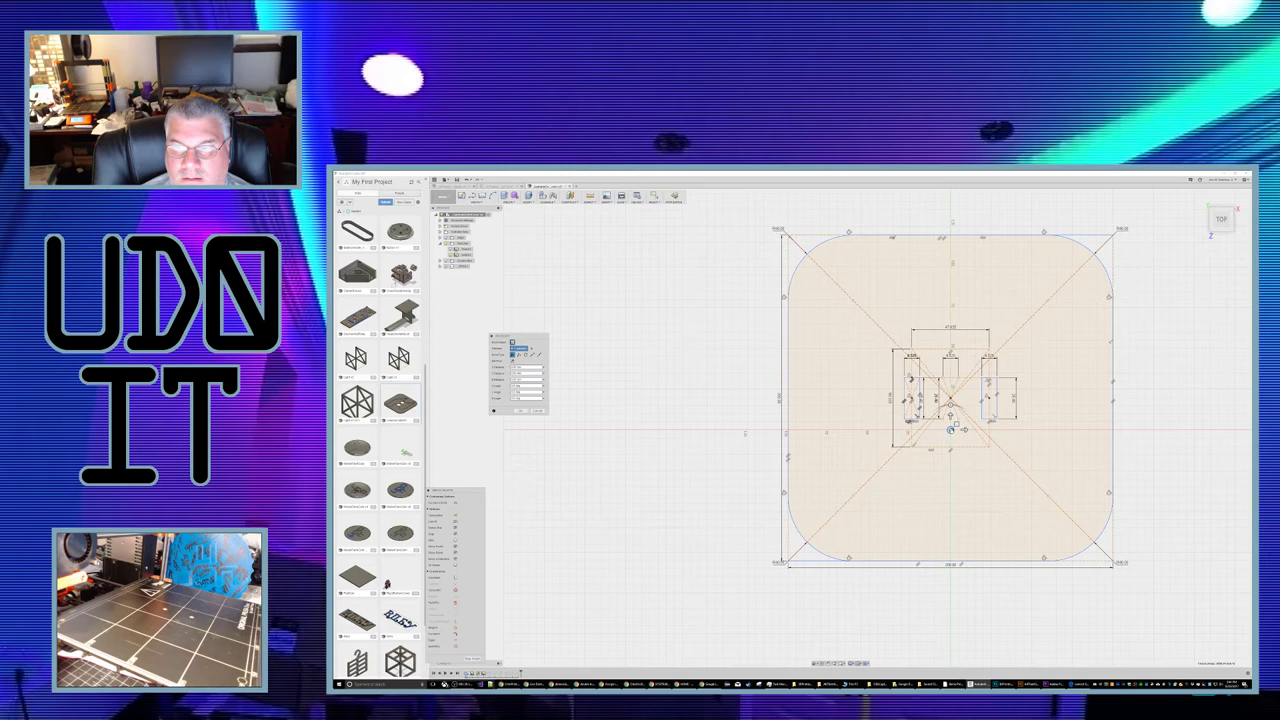
{"action": "left_click", "coordinate": [533, 355]}
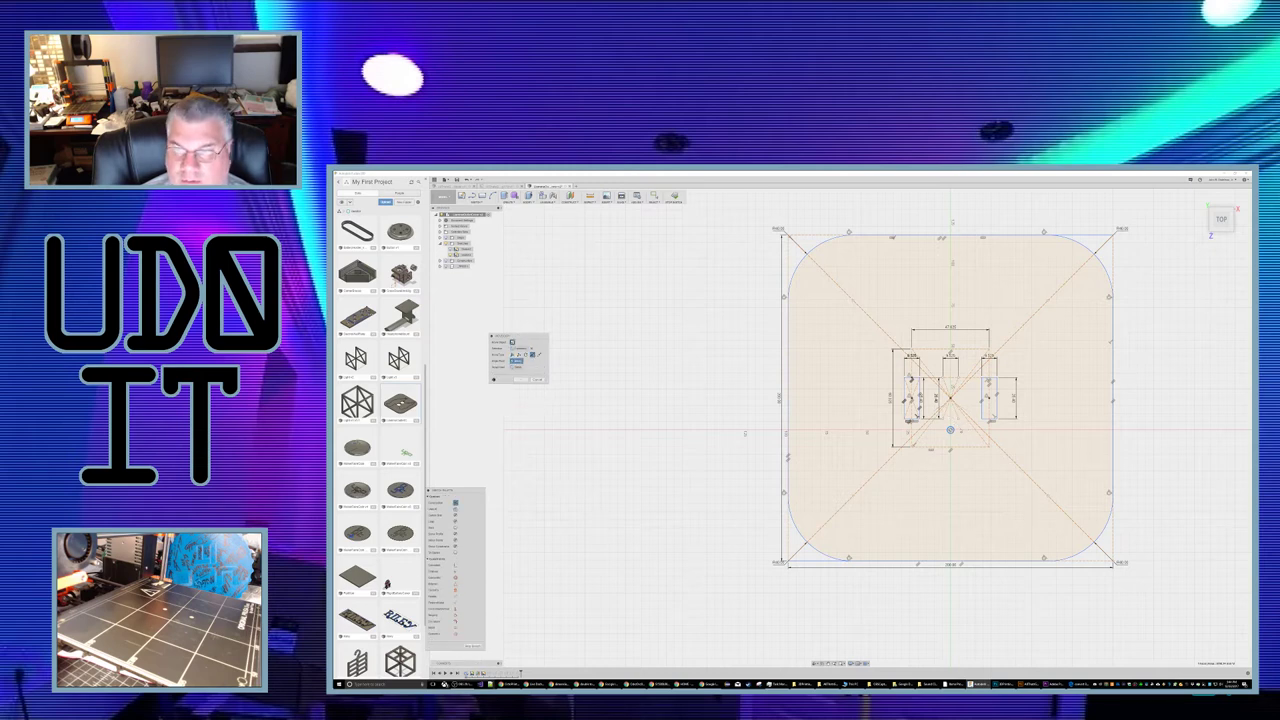
{"action": "left_click", "coordinate": [950, 398]}
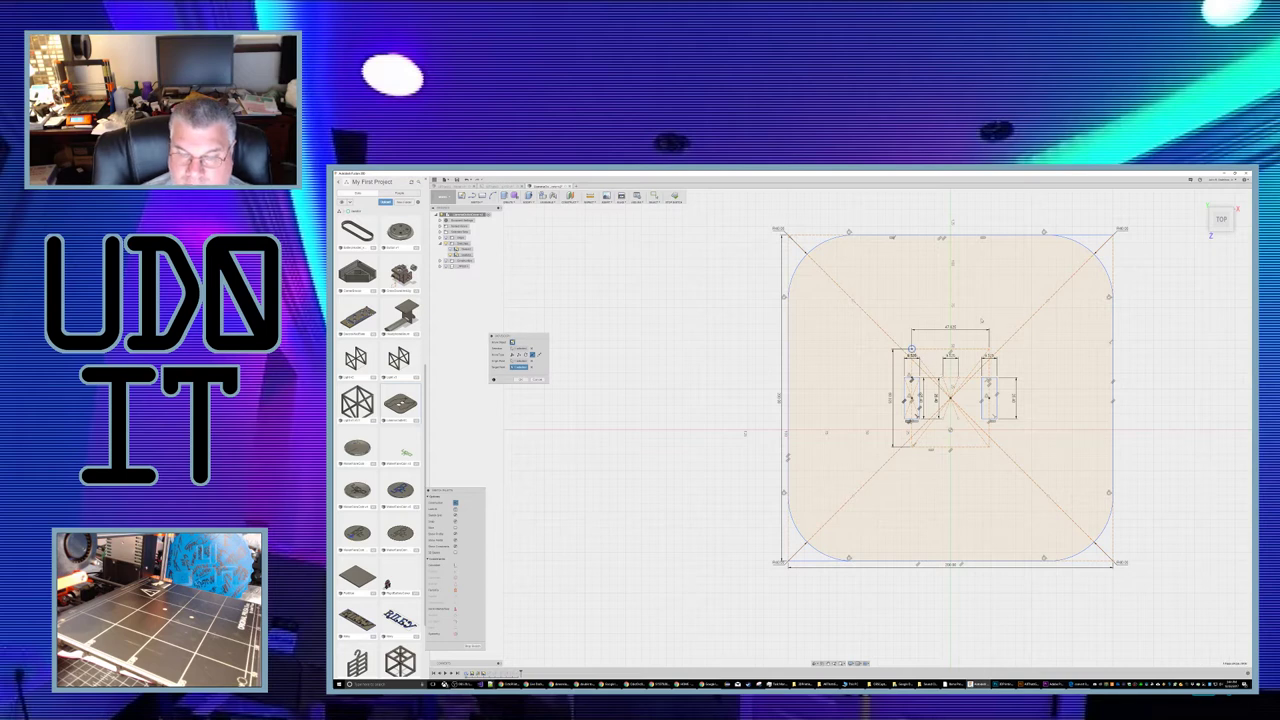
{"action": "key", "text": "Escape"}
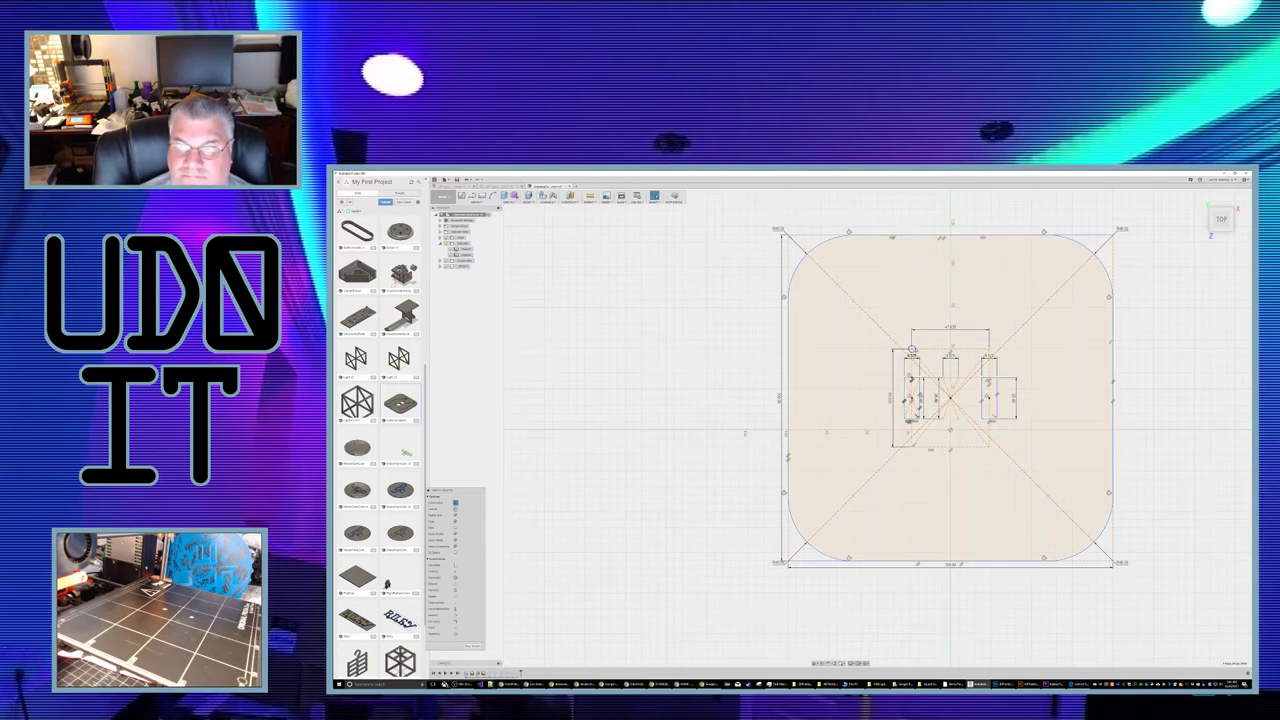
Step: Copy the screw-hole circle point to point from the construction rectangle's upper-left corner to its upper-right corner
{"action": "left_click", "coordinate": [911, 349]}
{"action": "key", "text": "m"}
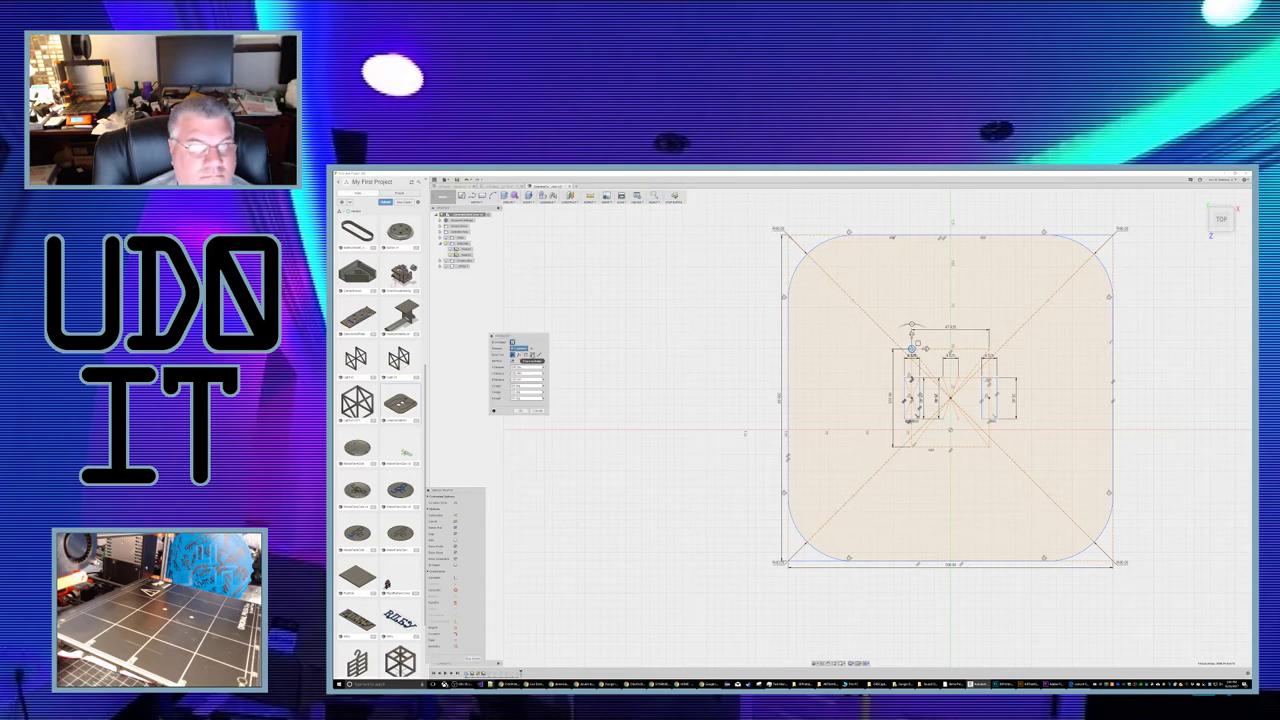
{"action": "left_click", "coordinate": [533, 355]}
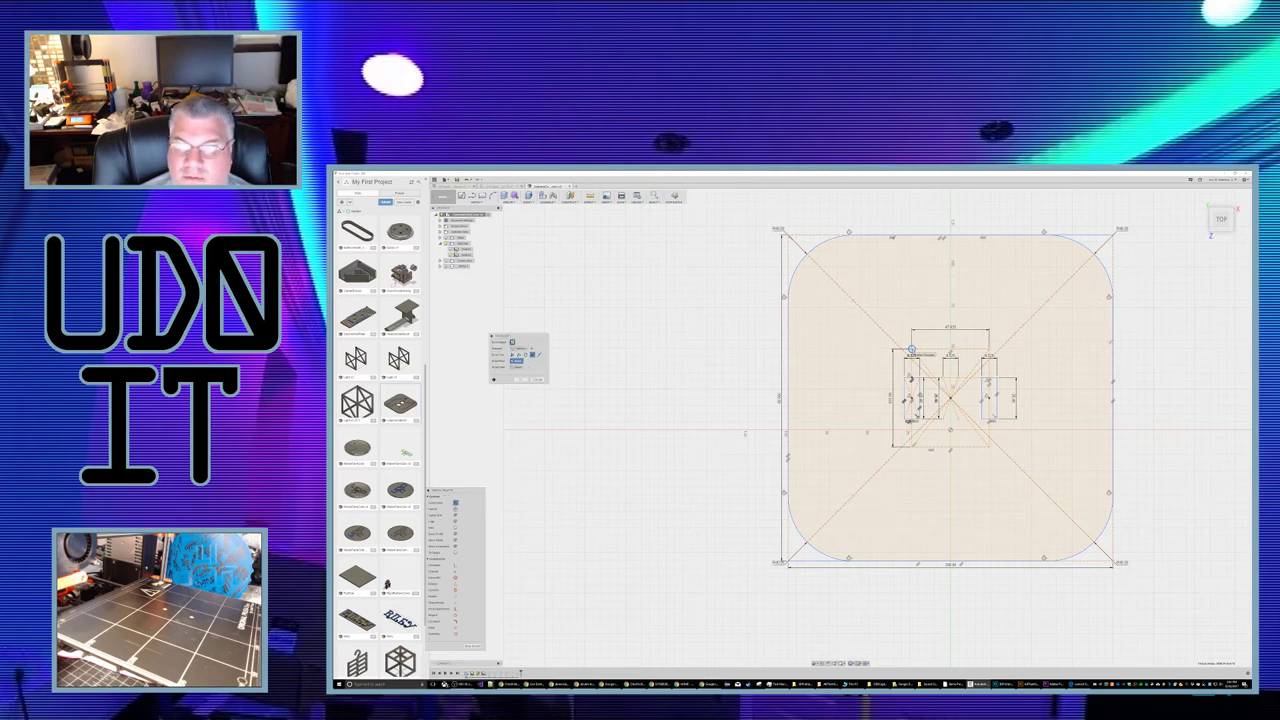
{"action": "left_click", "coordinate": [912, 350]}
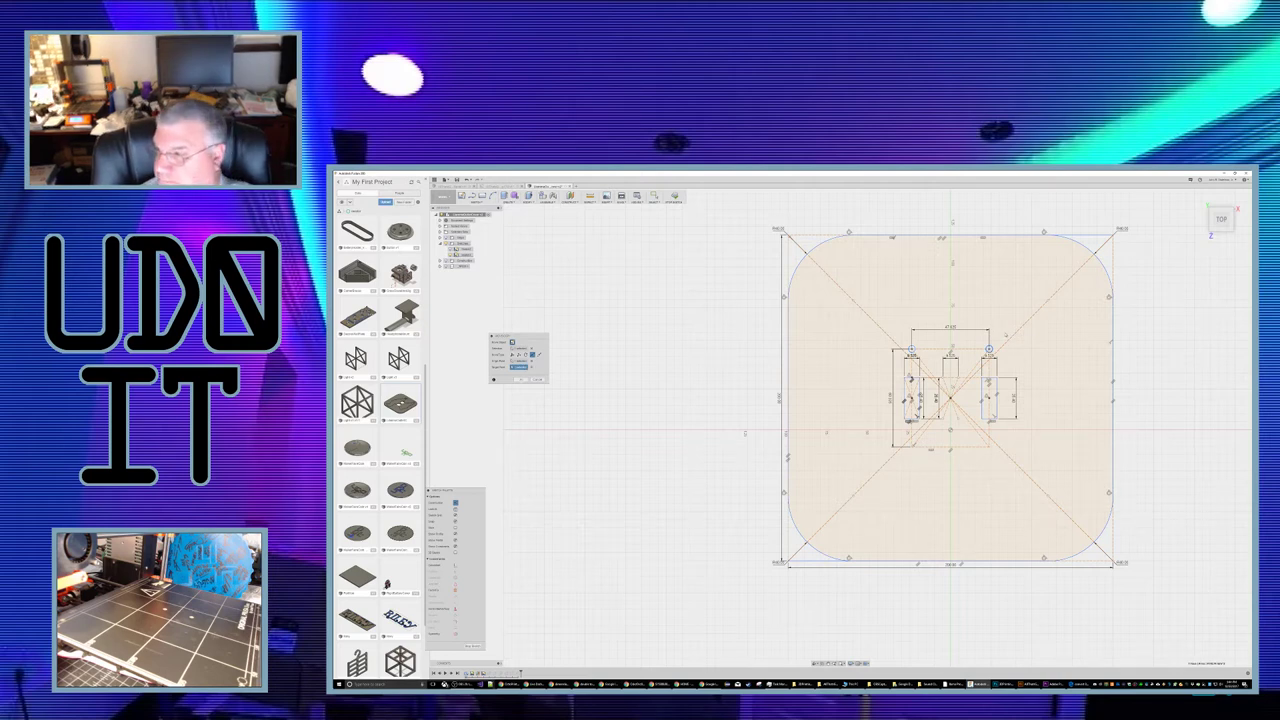
{"action": "key", "text": "Escape"}
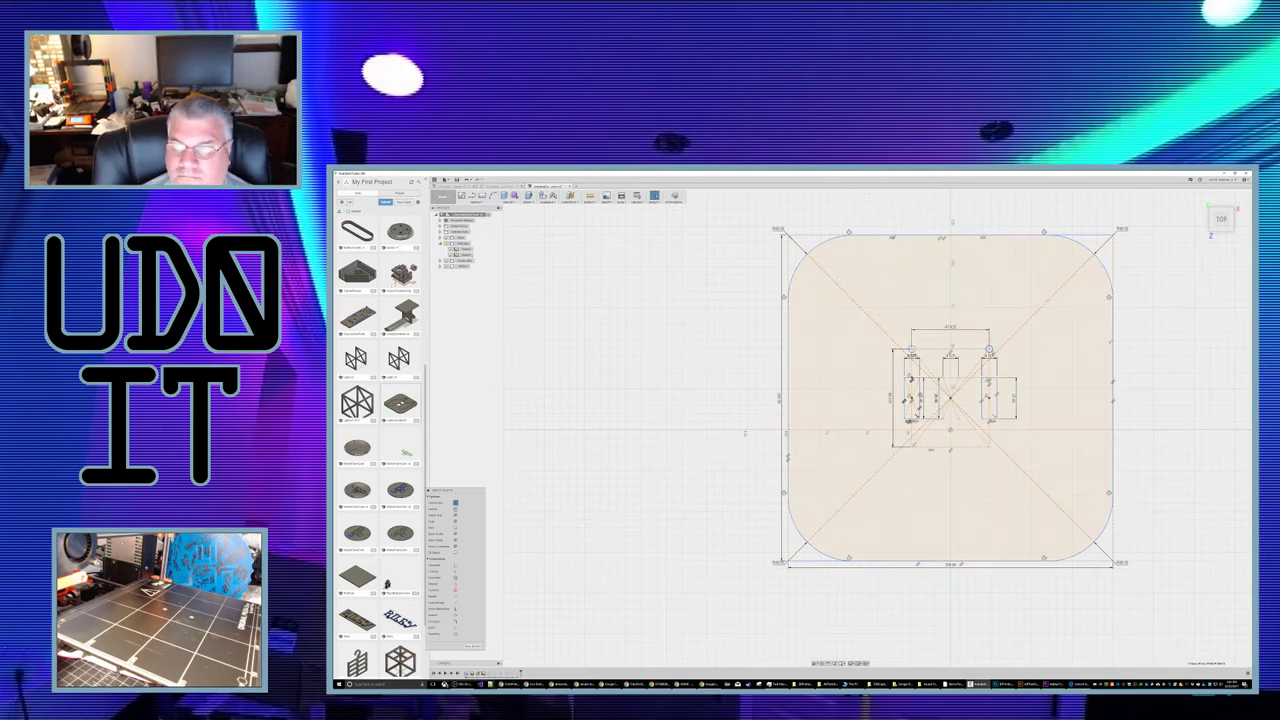
Step: Copy the two upper screw-hole circles point to point onto the construction rectangle's two lower corners
{"action": "left_click", "coordinate": [990, 349]}
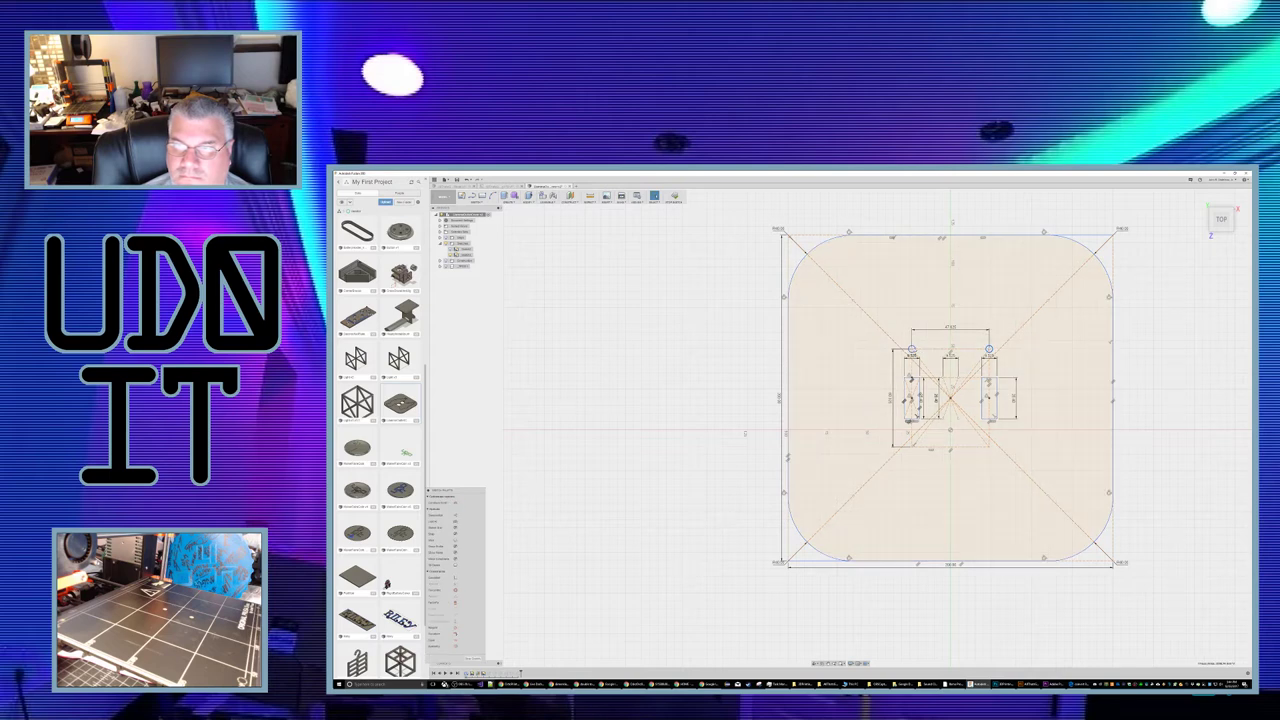
{"action": "key", "text": "ctrl+v"}
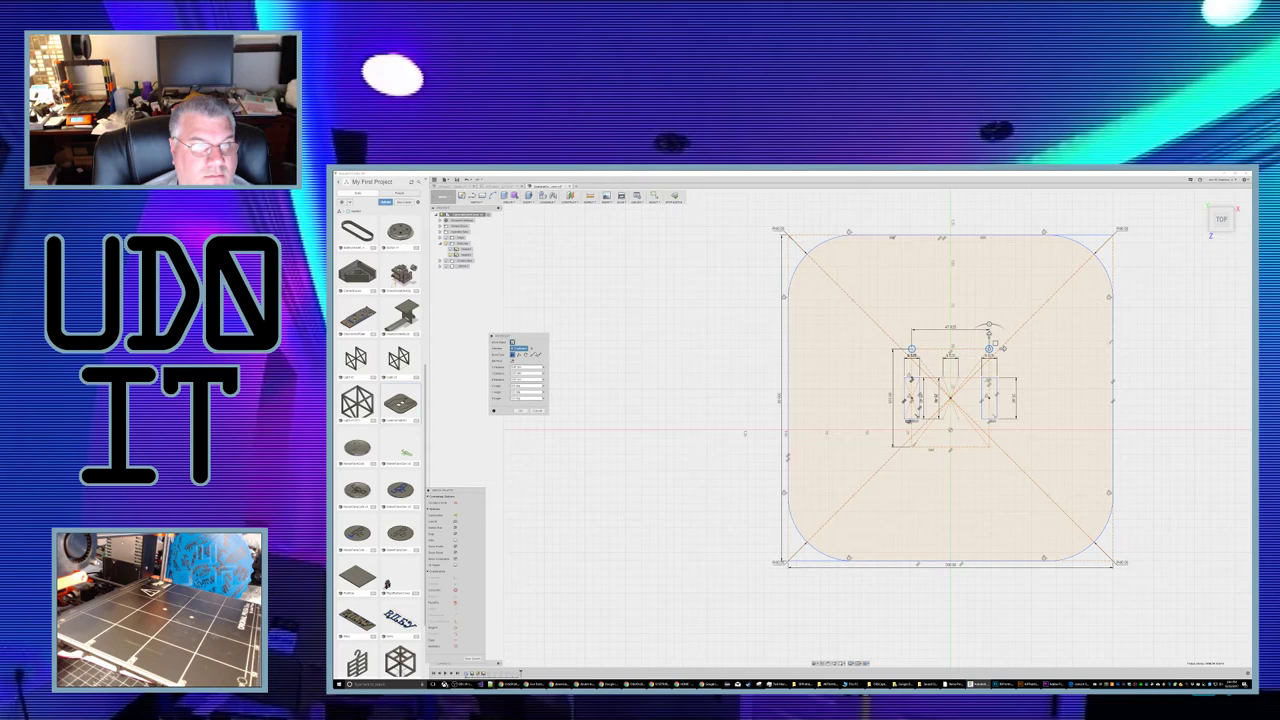
{"action": "left_click", "coordinate": [533, 355]}
{"action": "left_click", "coordinate": [989, 349]}
{"action": "left_click", "coordinate": [911, 447]}
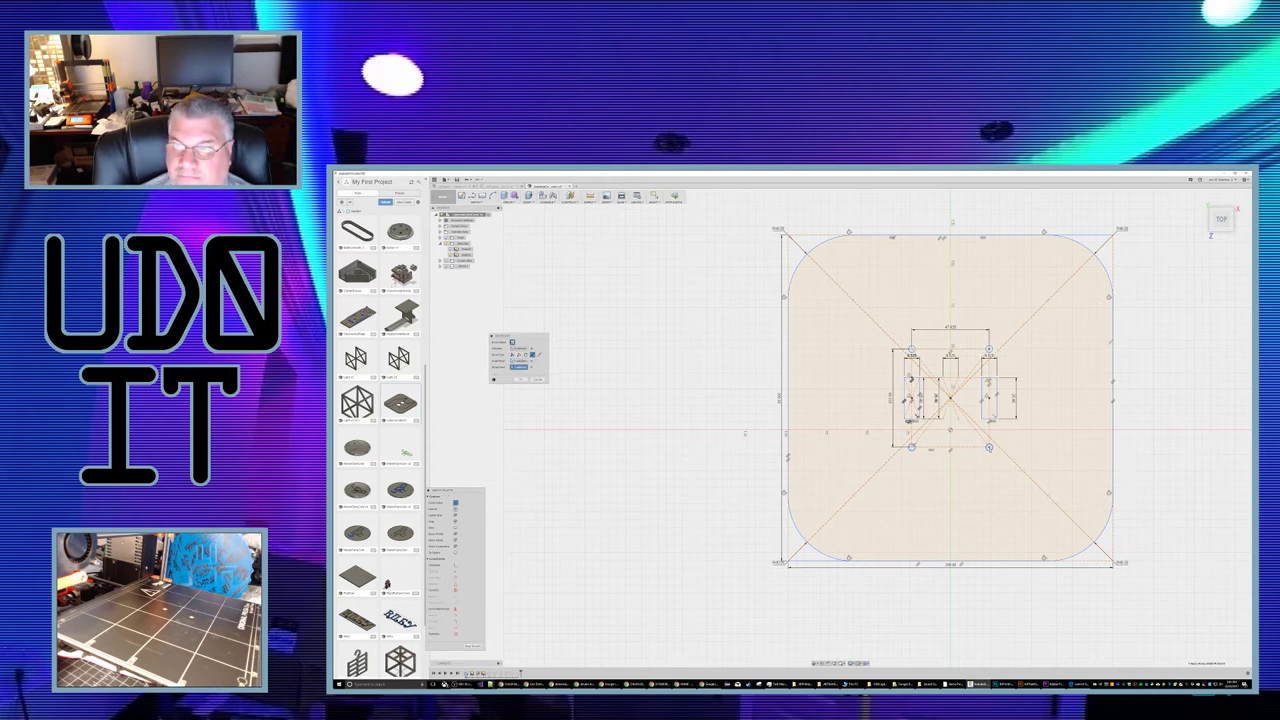
{"action": "key", "text": "Escape"}
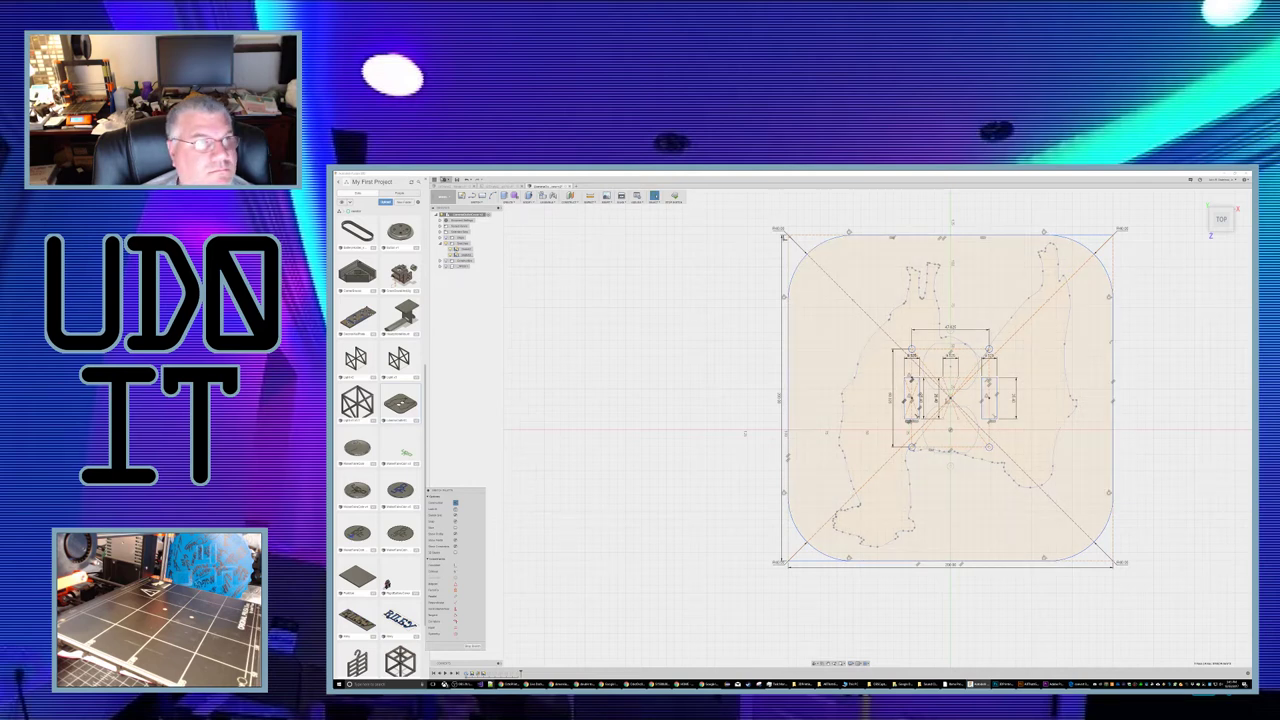
Step: Save the current version of the design, and save a copy of it with Save As
{"action": "left_click", "coordinate": [457, 181]}
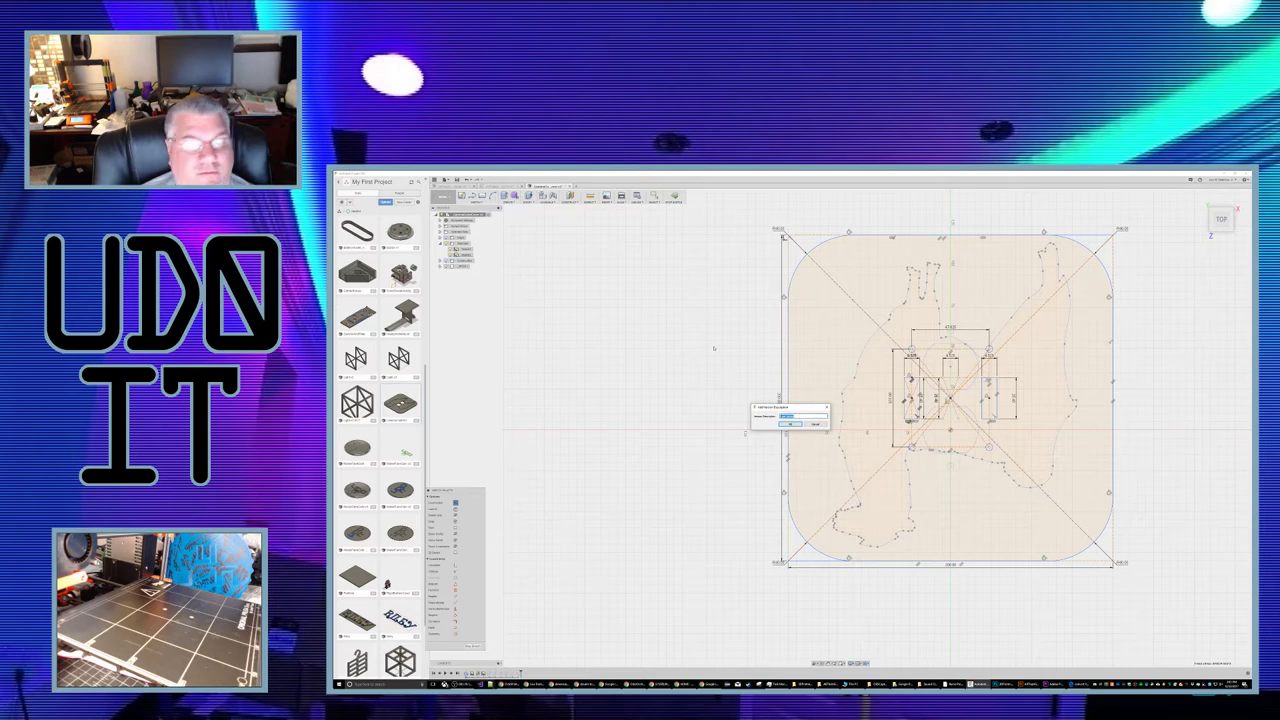
{"action": "key", "text": "Return"}
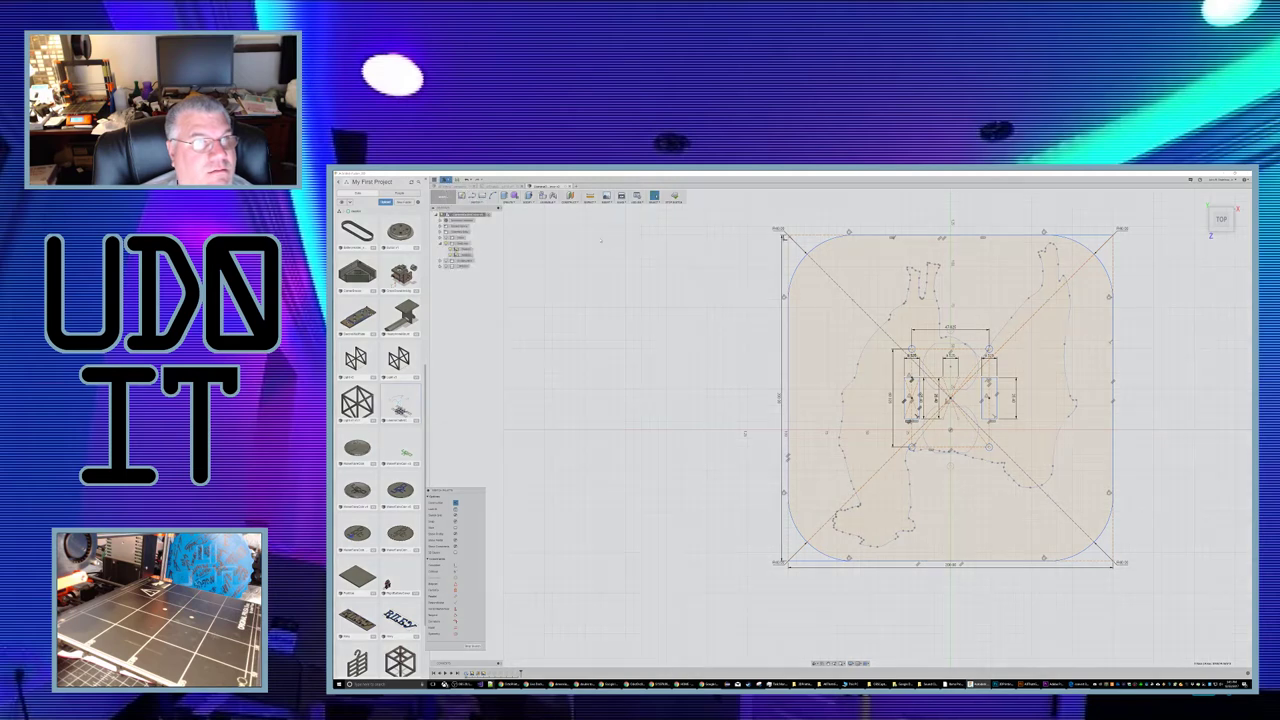
{"action": "key", "text": "ctrl+s"}
{"action": "left_click", "coordinate": [747, 223]}
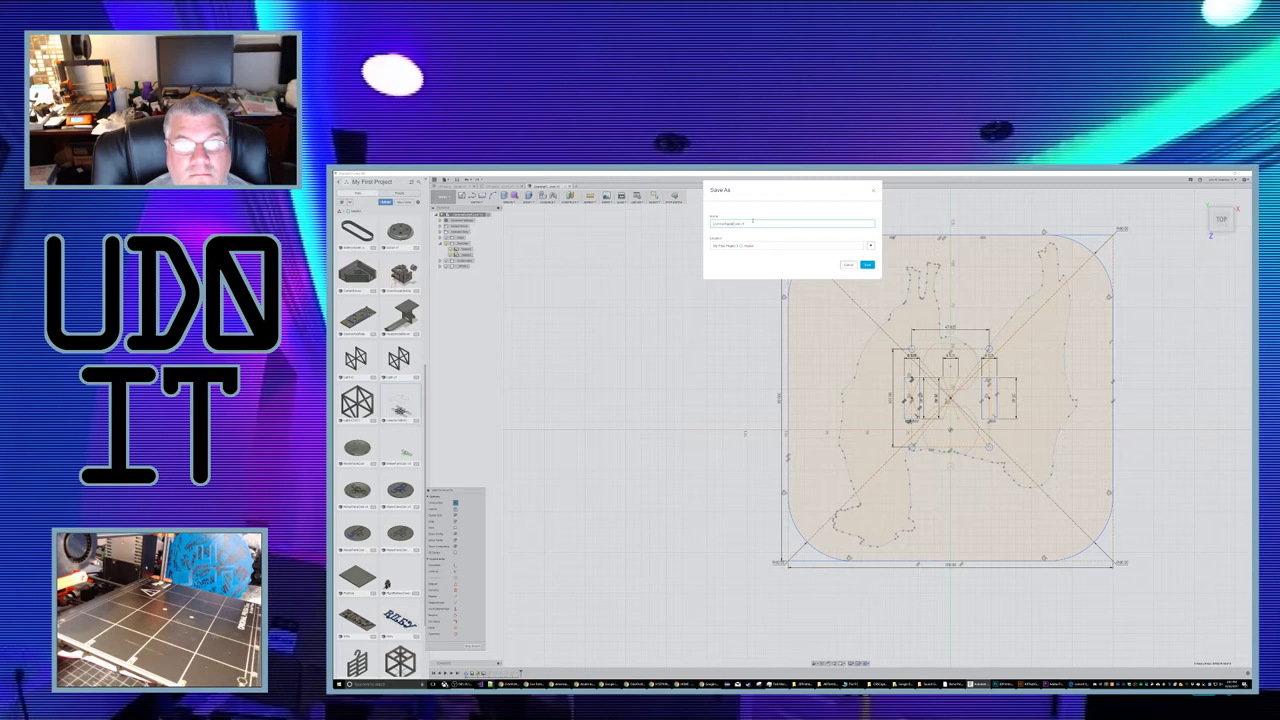
{"action": "key", "text": "Return"}
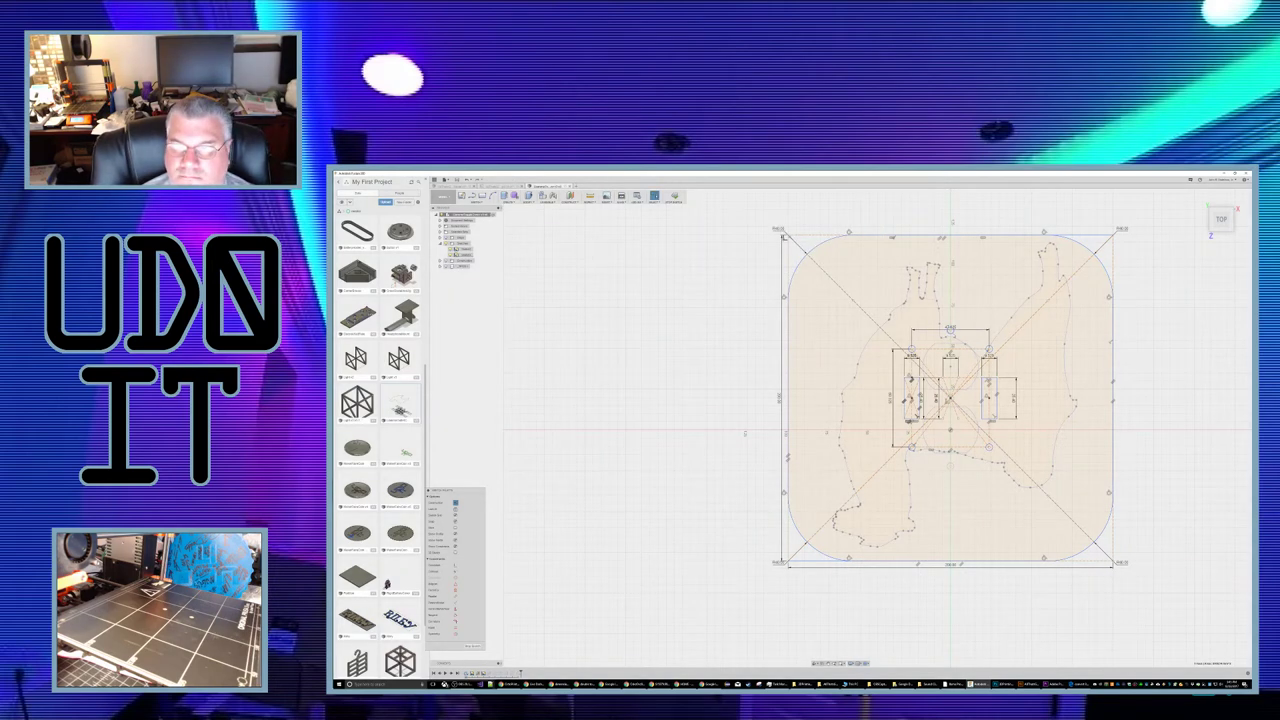
Step: Finish the switch plate sketch and open the sketch with the llama silhouette and outlet openings for editing
{"action": "mouse_move", "coordinate": [745, 432]}
{"action": "middle_mouse_down", "text": "shift"}
{"action": "mouse_move", "coordinate": [1150, 350]}
{"action": "mouse_move", "coordinate": [1182, 332]}
{"action": "middle_mouse_up", "text": "shift"}
{"action": "middle_click_drag", "start_coordinate": [1099, 378], "coordinate": [994, 648]}
{"action": "middle_click_drag", "start_coordinate": [1067, 446], "coordinate": [1044, 446], "text": "shift"}
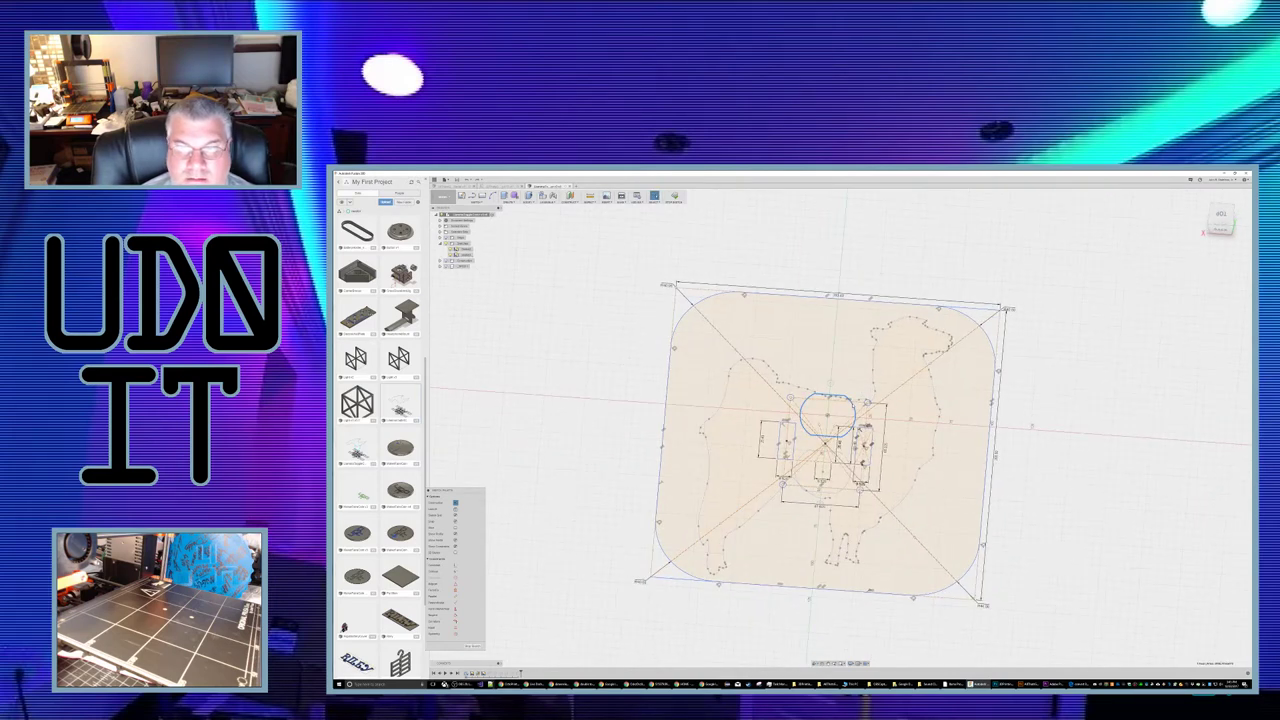
{"action": "right_click", "coordinate": [457, 248]}
{"action": "left_click", "coordinate": [679, 193]}
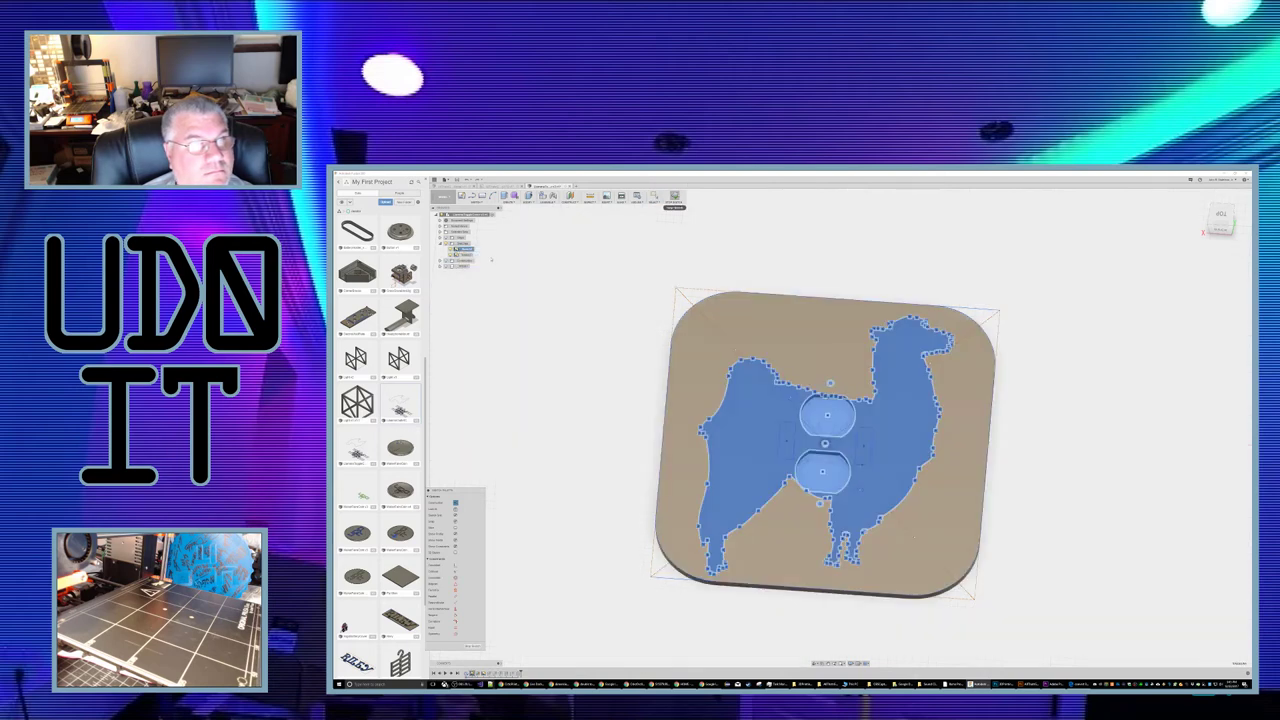
{"action": "right_click", "coordinate": [465, 262]}
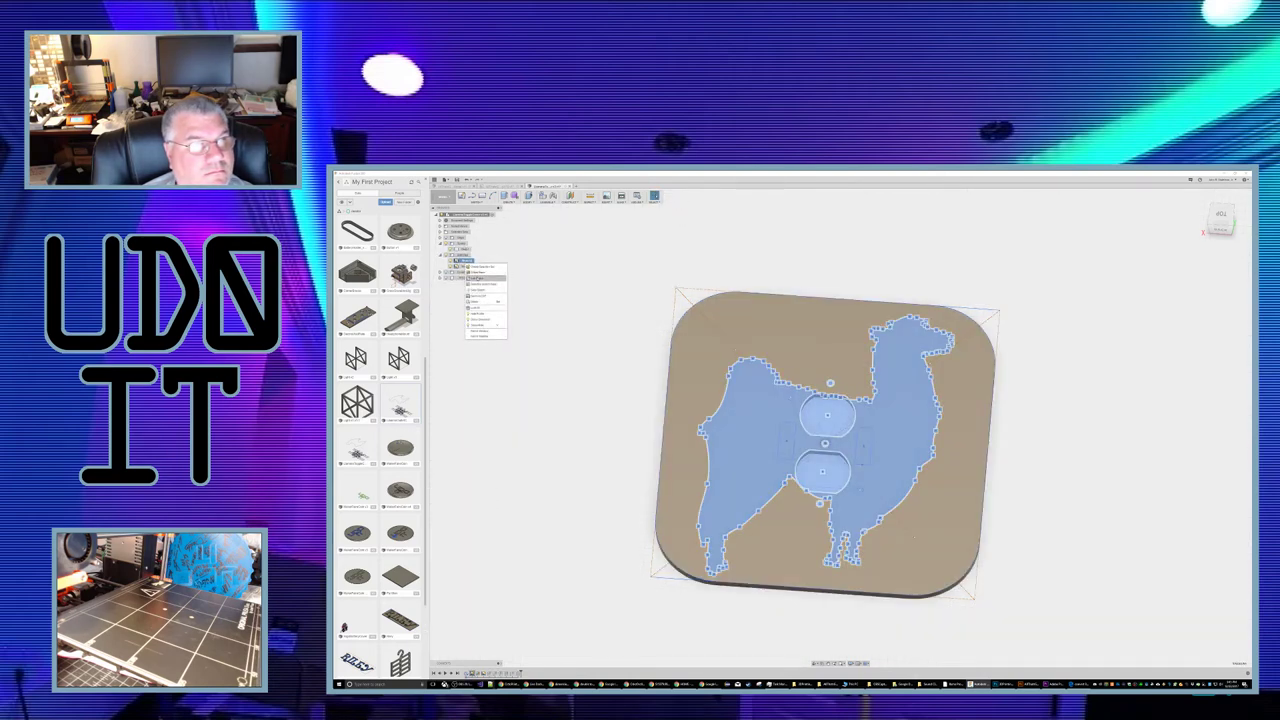
{"action": "left_click", "coordinate": [480, 273]}
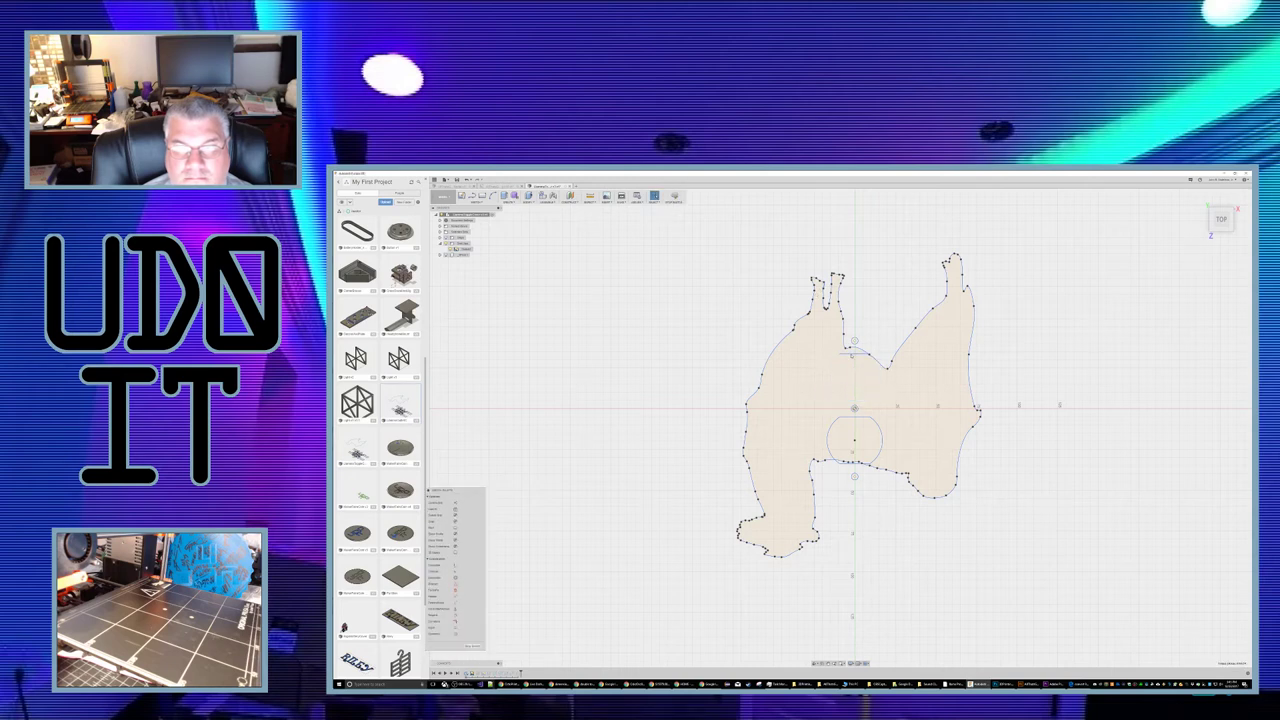
Step: Delete both rounded outlet openings from inside the llama silhouette sketch
{"action": "key", "text": "Delete"}
{"action": "left_click", "coordinate": [855, 354]}
{"action": "key", "text": "ctrl+z"}
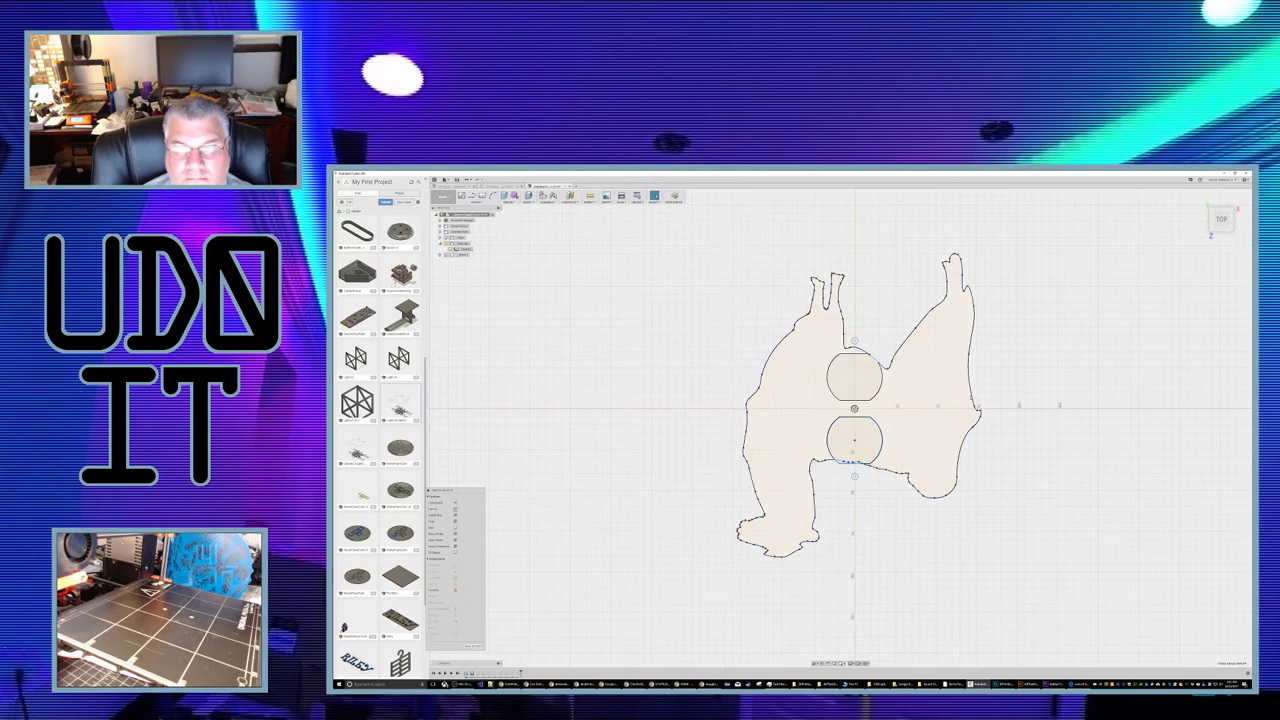
{"action": "key", "text": "Delete"}
{"action": "key", "text": "Delete"}
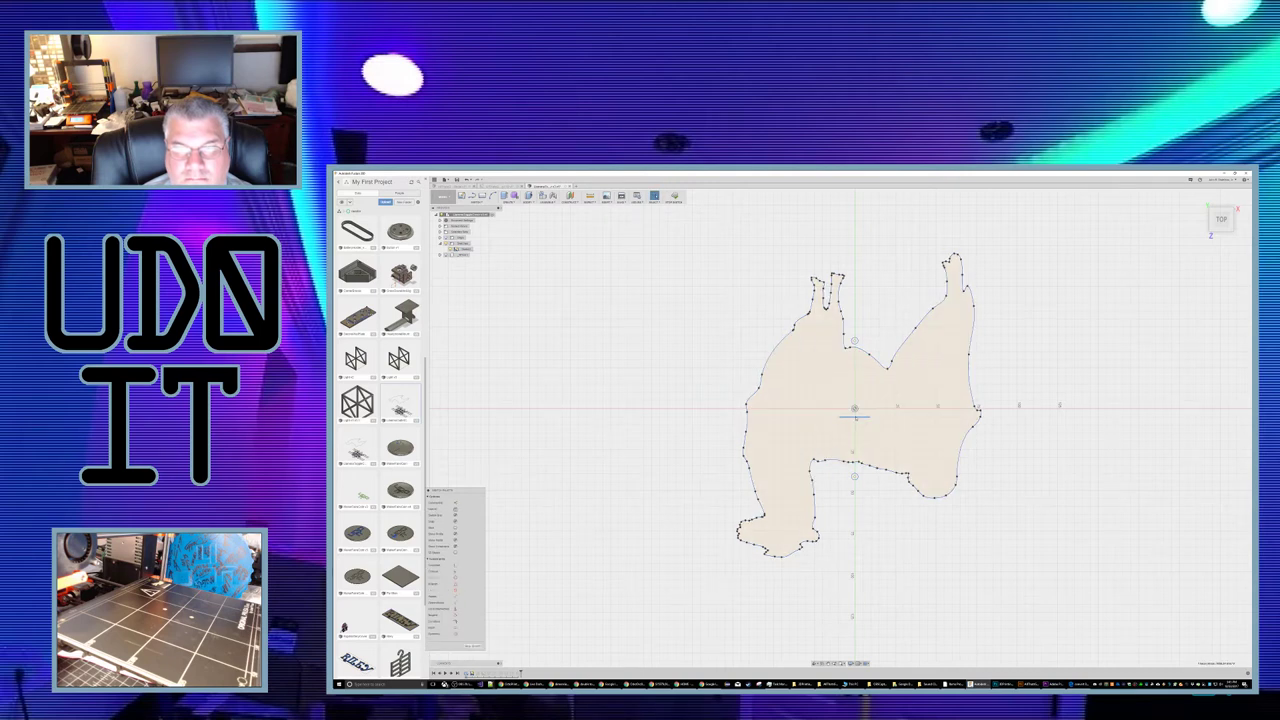
{"action": "key", "text": "ctrl+z"}
{"action": "key", "text": "Delete"}
{"action": "key", "text": "ctrl+z"}
{"action": "key", "text": "Delete"}
{"action": "key", "text": "ctrl+z"}
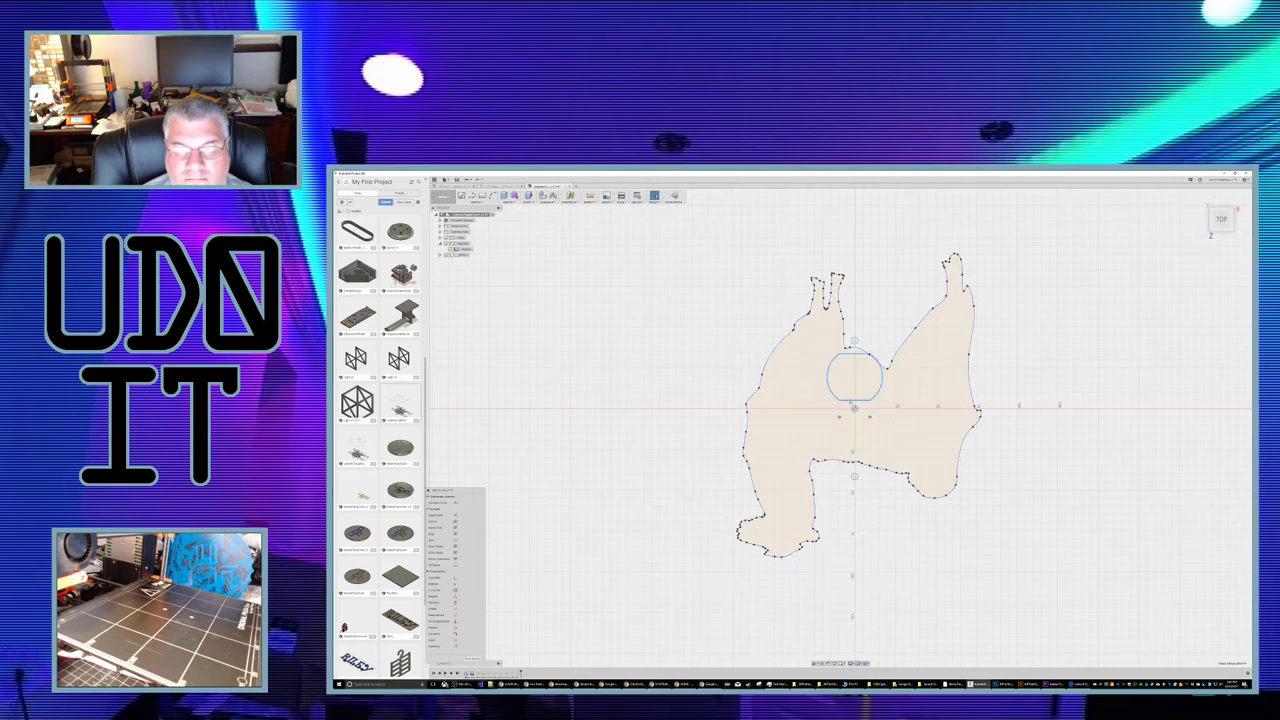
{"action": "key", "text": "Delete"}
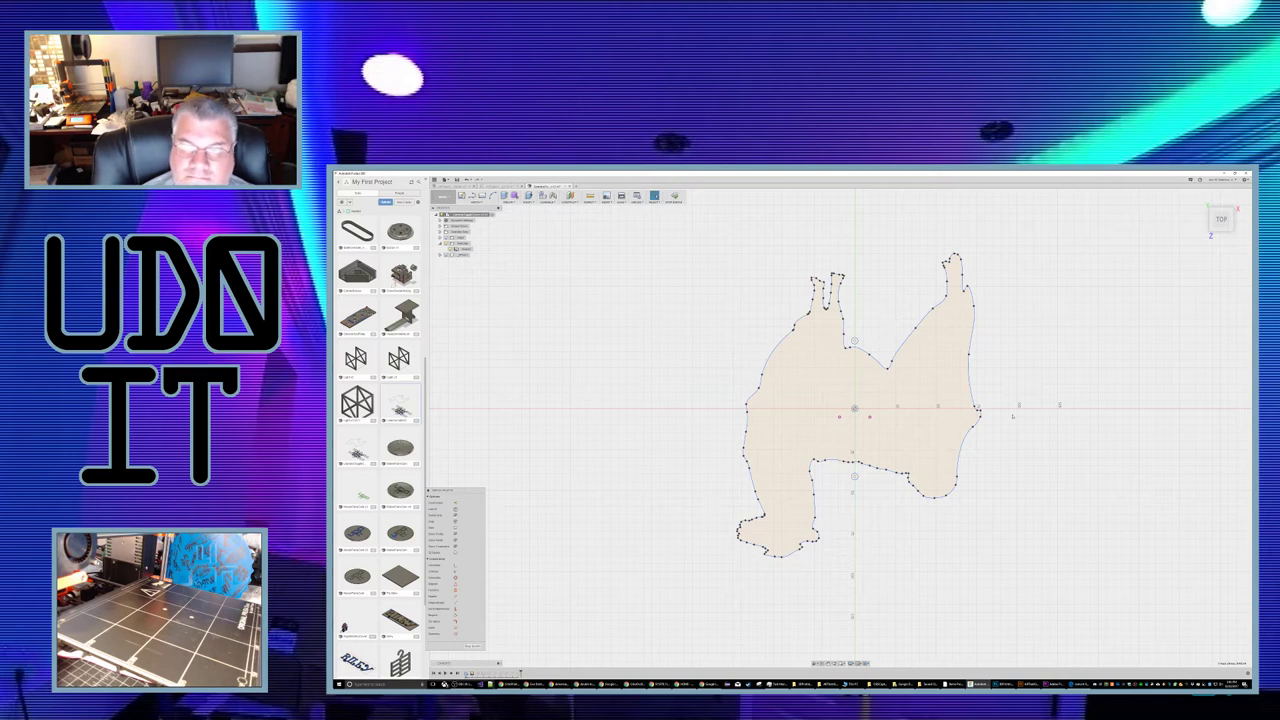
Step: Delete the centre screw-hole circle from the llama silhouette sketch and finish the sketch
{"action": "key", "text": "ctrl+z"}
{"action": "key", "text": "ctrl+z"}
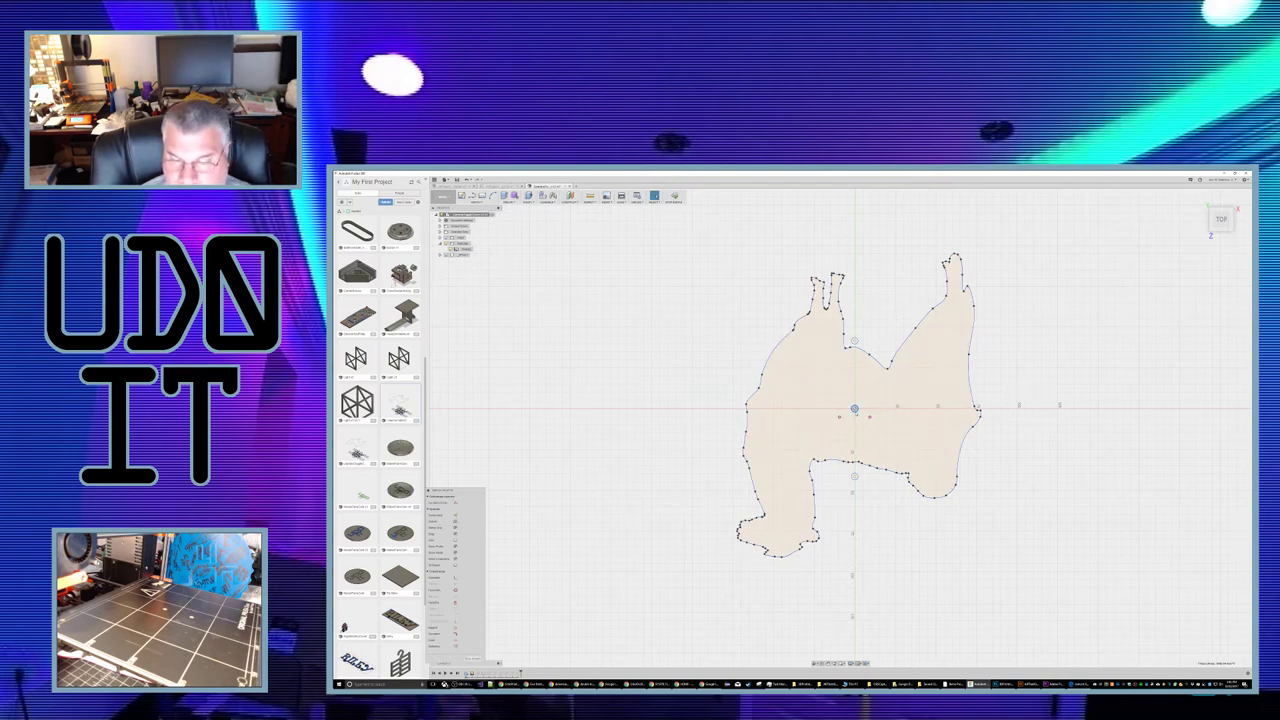
{"action": "left_click", "coordinate": [856, 411]}
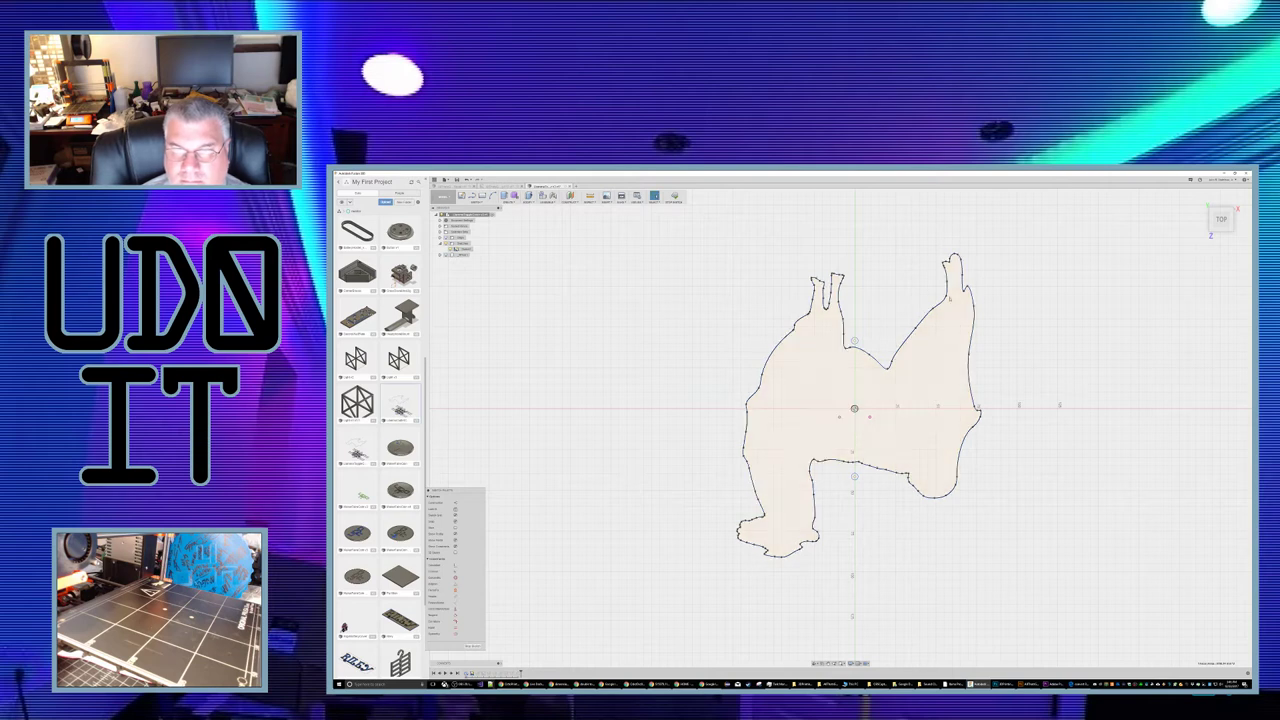
{"action": "mouse_move", "coordinate": [904, 297]}
{"action": "middle_mouse_down", "text": "shift"}
{"action": "mouse_move", "coordinate": [948, 360]}
{"action": "mouse_move", "coordinate": [924, 272]}
{"action": "middle_mouse_up", "text": "shift"}
{"action": "middle_click_drag", "start_coordinate": [1010, 232], "coordinate": [778, 386]}
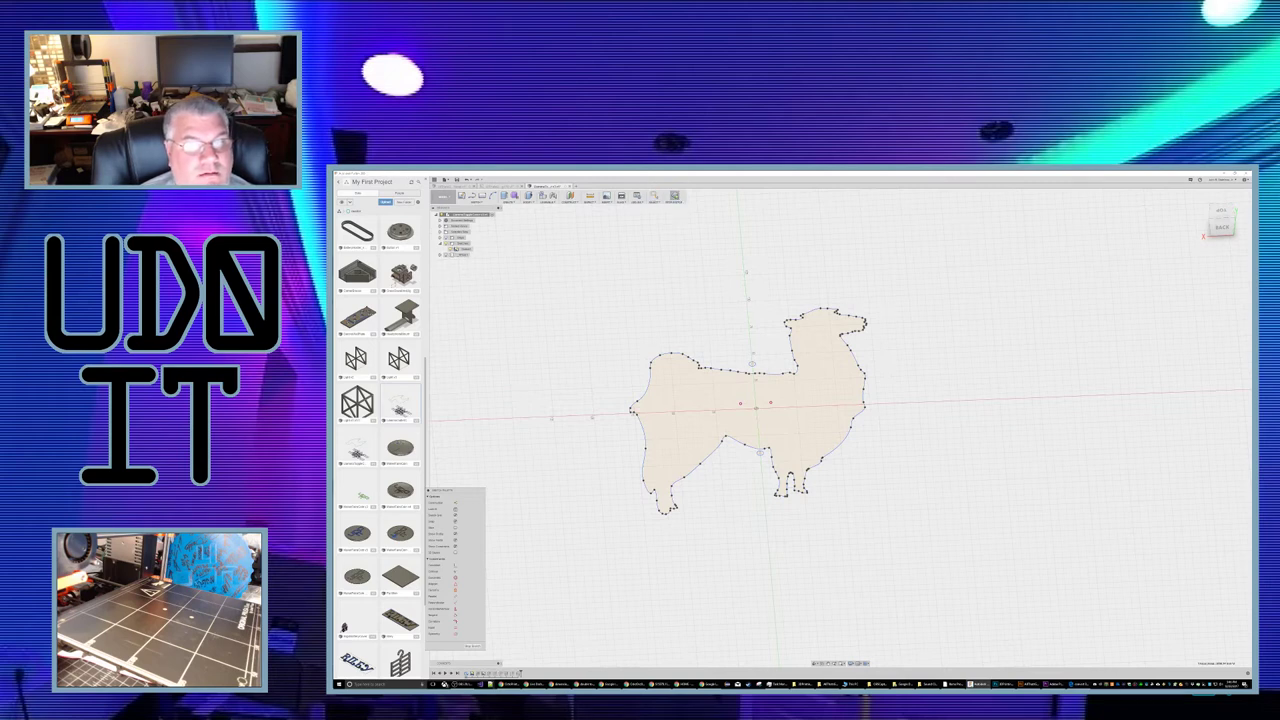
{"action": "left_click", "coordinate": [674, 196]}
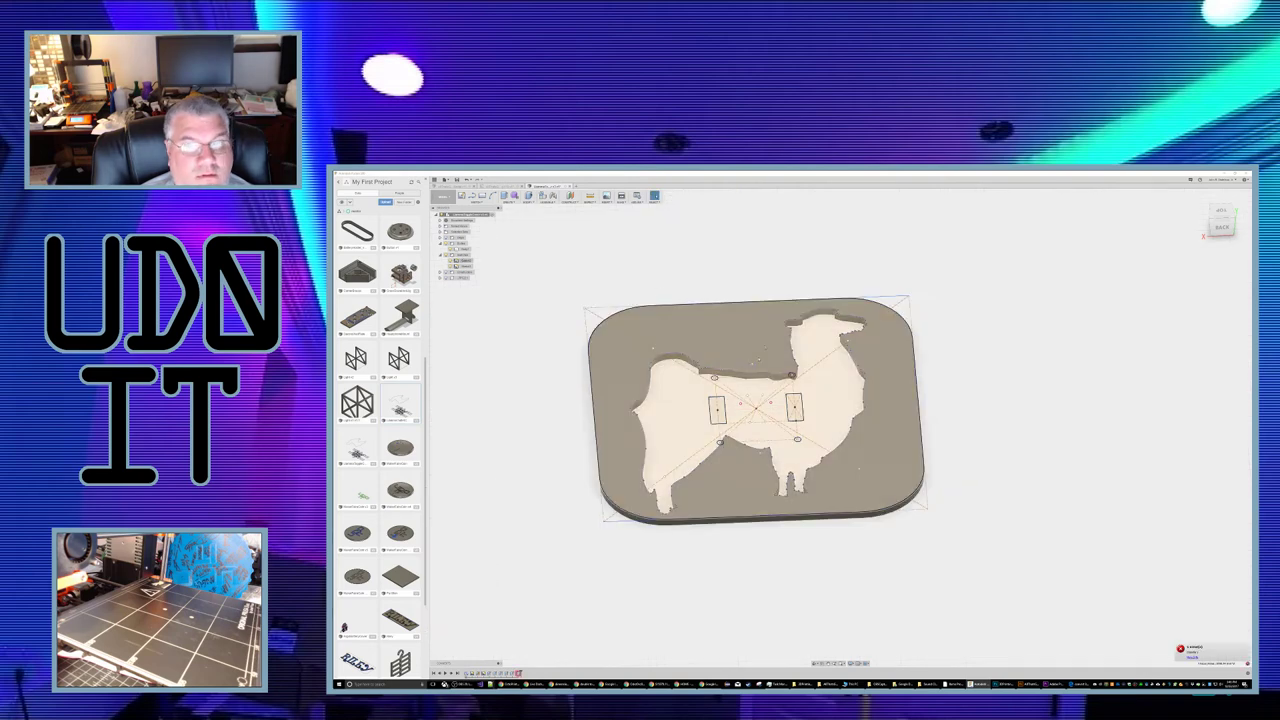
Step: Select the recessed llama silhouette profile together with both switch rectangles inside it, and start extruding it
{"action": "mouse_move", "coordinate": [749, 267]}
{"action": "middle_mouse_down", "text": "shift"}
{"action": "mouse_move", "coordinate": [763, 271]}
{"action": "mouse_move", "coordinate": [780, 238]}
{"action": "mouse_move", "coordinate": [755, 254]}
{"action": "mouse_move", "coordinate": [738, 388]}
{"action": "middle_mouse_up", "text": "shift"}
{"action": "left_click", "coordinate": [738, 388]}
{"action": "mouse_move", "coordinate": [961, 432]}
{"action": "middle_mouse_down", "text": "shift"}
{"action": "mouse_move", "coordinate": [989, 429]}
{"action": "mouse_move", "coordinate": [948, 330]}
{"action": "mouse_move", "coordinate": [948, 342]}
{"action": "middle_mouse_up", "text": "shift"}
{"action": "left_click", "coordinate": [935, 418]}
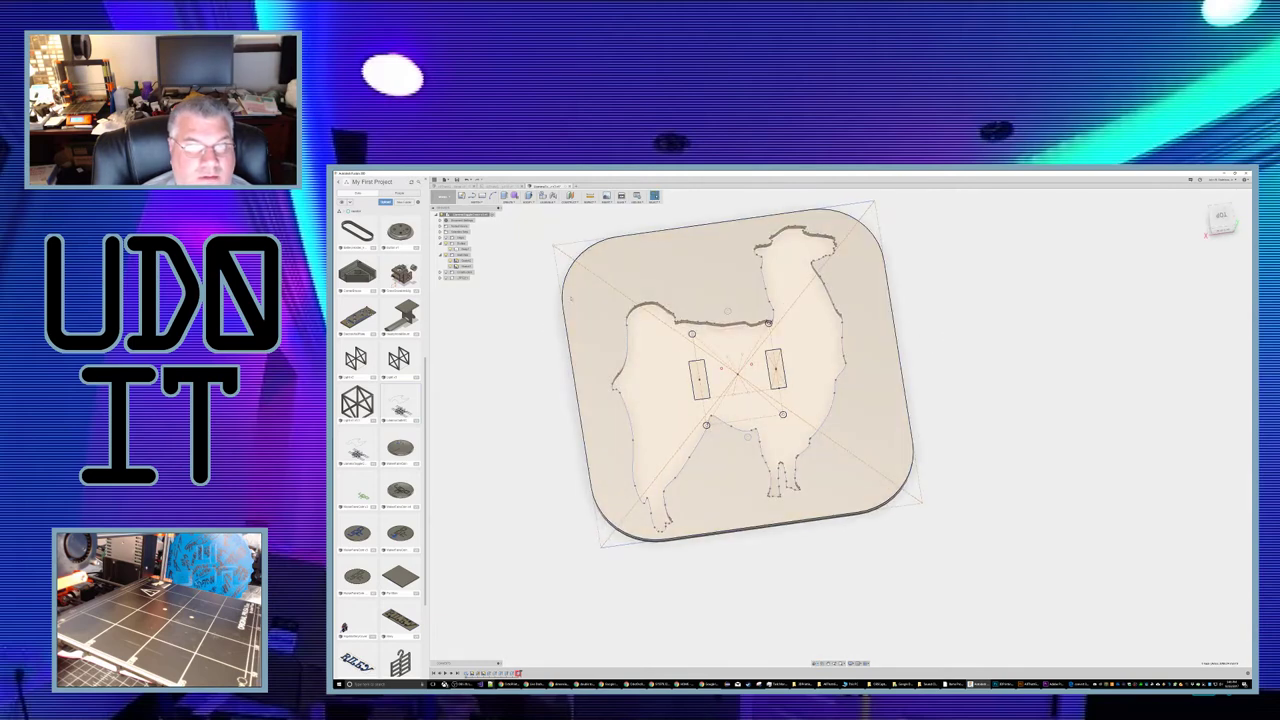
{"action": "left_click", "coordinate": [637, 360]}
{"action": "left_click", "coordinate": [737, 374]}
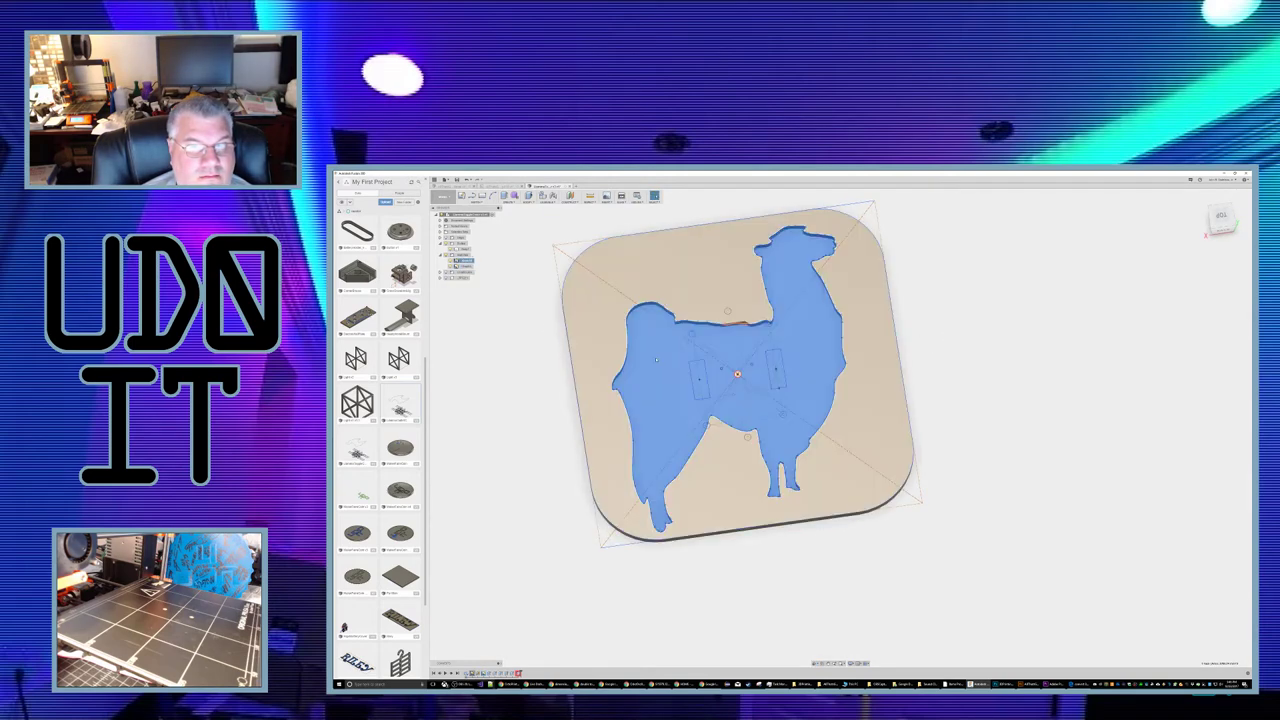
{"action": "right_click", "coordinate": [674, 362]}
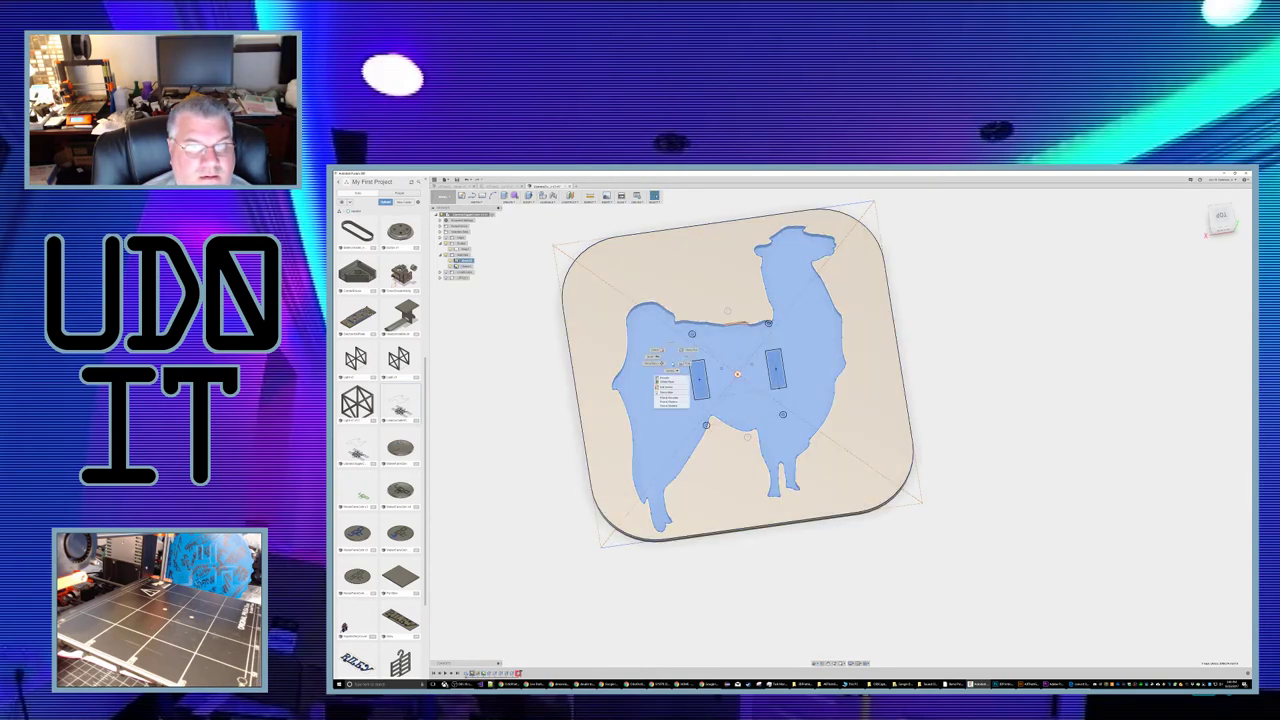
{"action": "left_click", "coordinate": [665, 378]}
Step: Try freehand extrusion distances for the llama silhouette, first to one side of the plate and then to the other
{"action": "middle_click_drag", "start_coordinate": [971, 396], "coordinate": [978, 355], "text": "shift"}
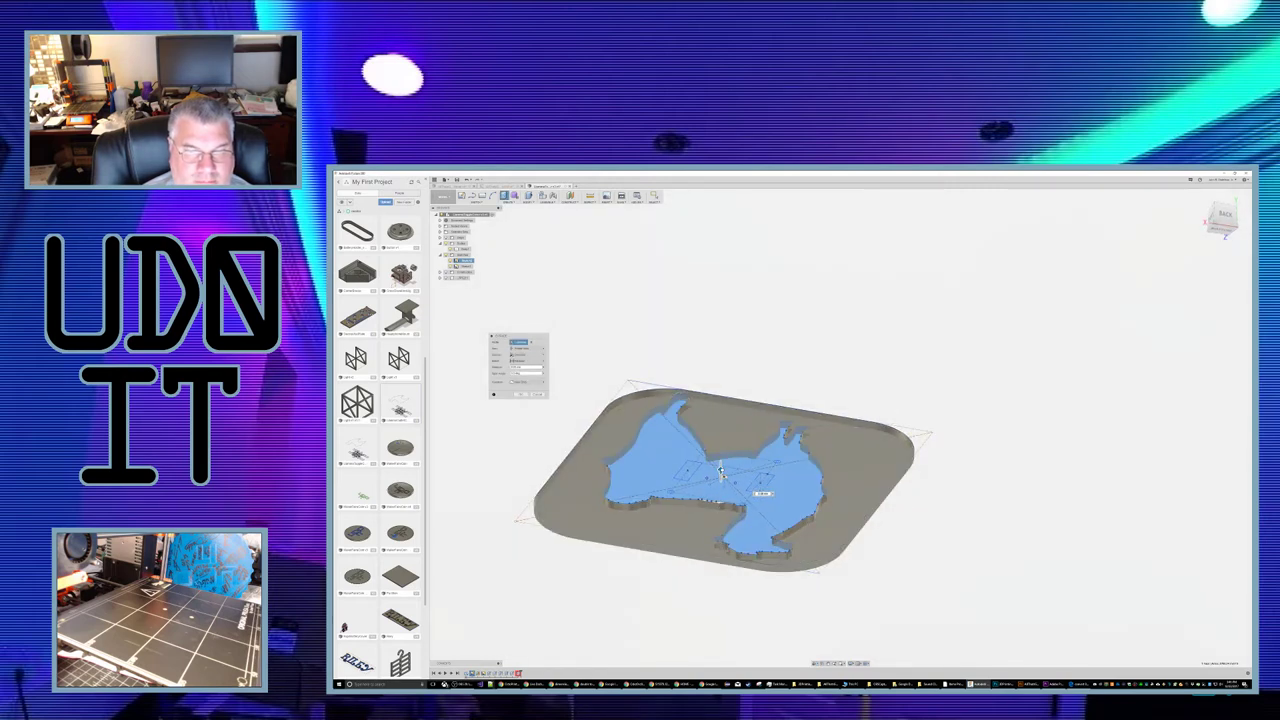
{"action": "left_click_drag", "start_coordinate": [721, 470], "coordinate": [721, 486]}
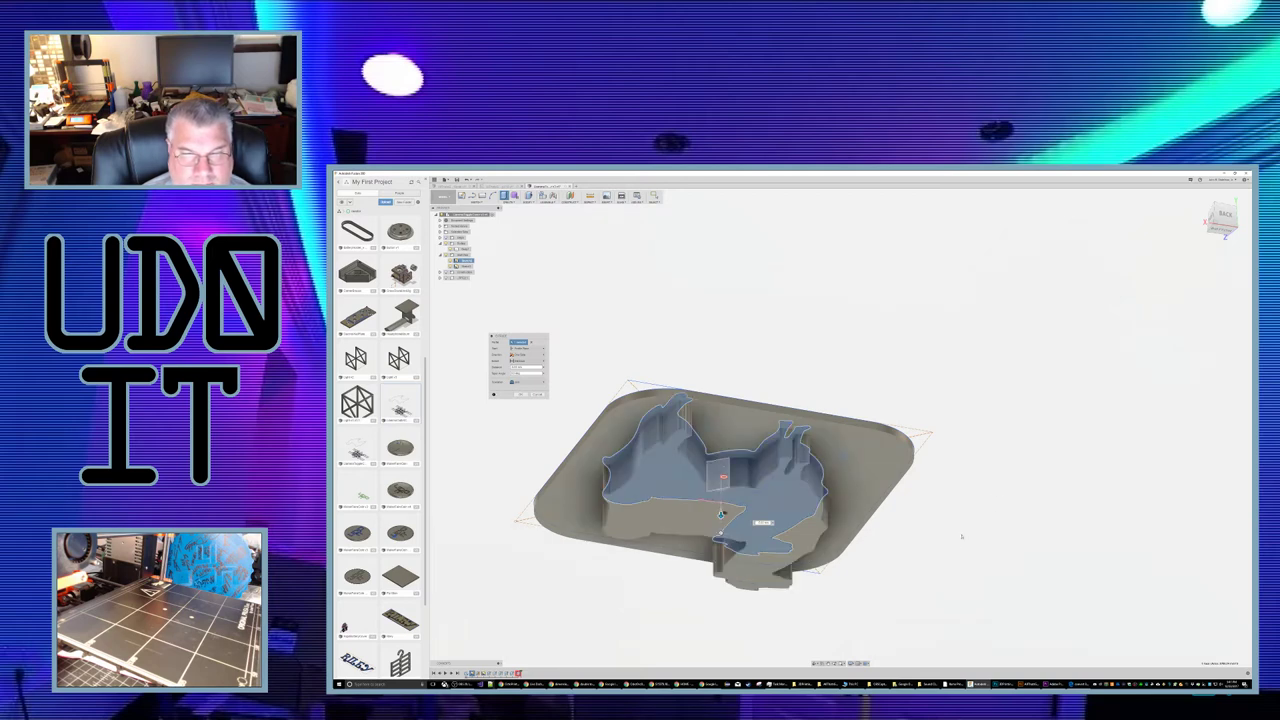
{"action": "mouse_move", "coordinate": [954, 451]}
{"action": "middle_mouse_down", "text": "shift"}
{"action": "mouse_move", "coordinate": [955, 473]}
{"action": "mouse_move", "coordinate": [945, 452]}
{"action": "middle_mouse_up", "text": "shift"}
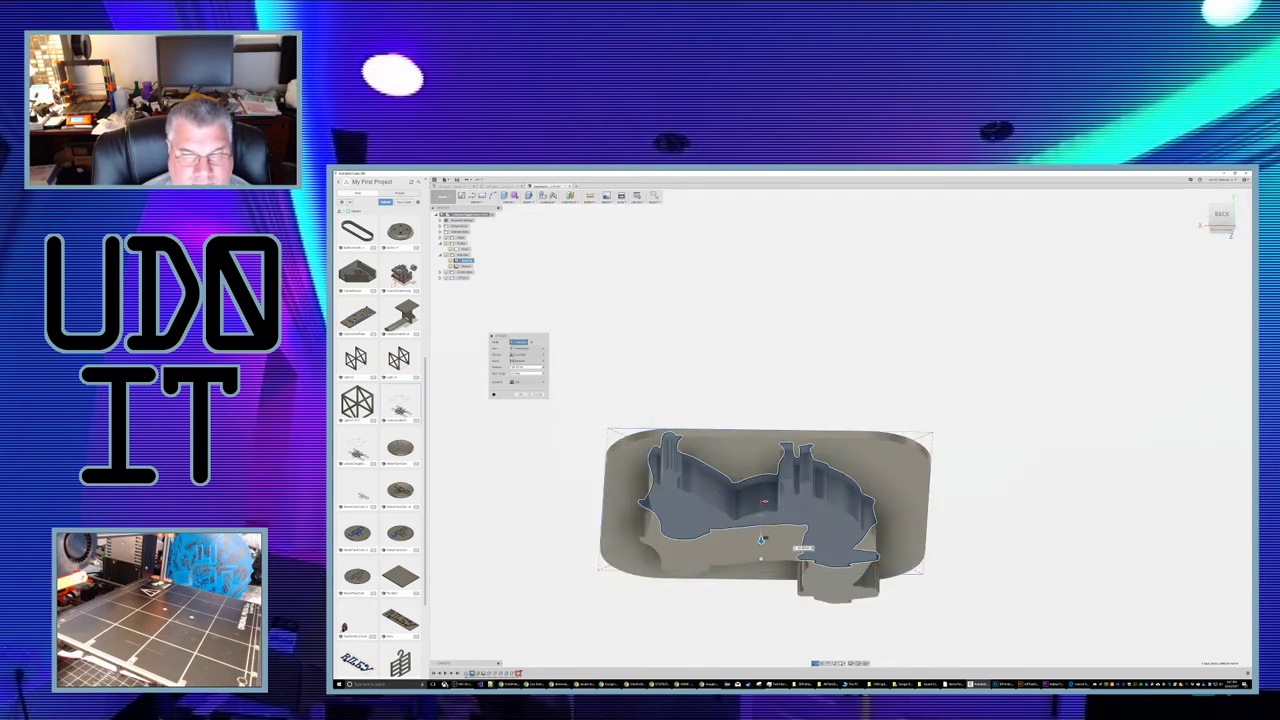
{"action": "left_click", "coordinate": [762, 513]}
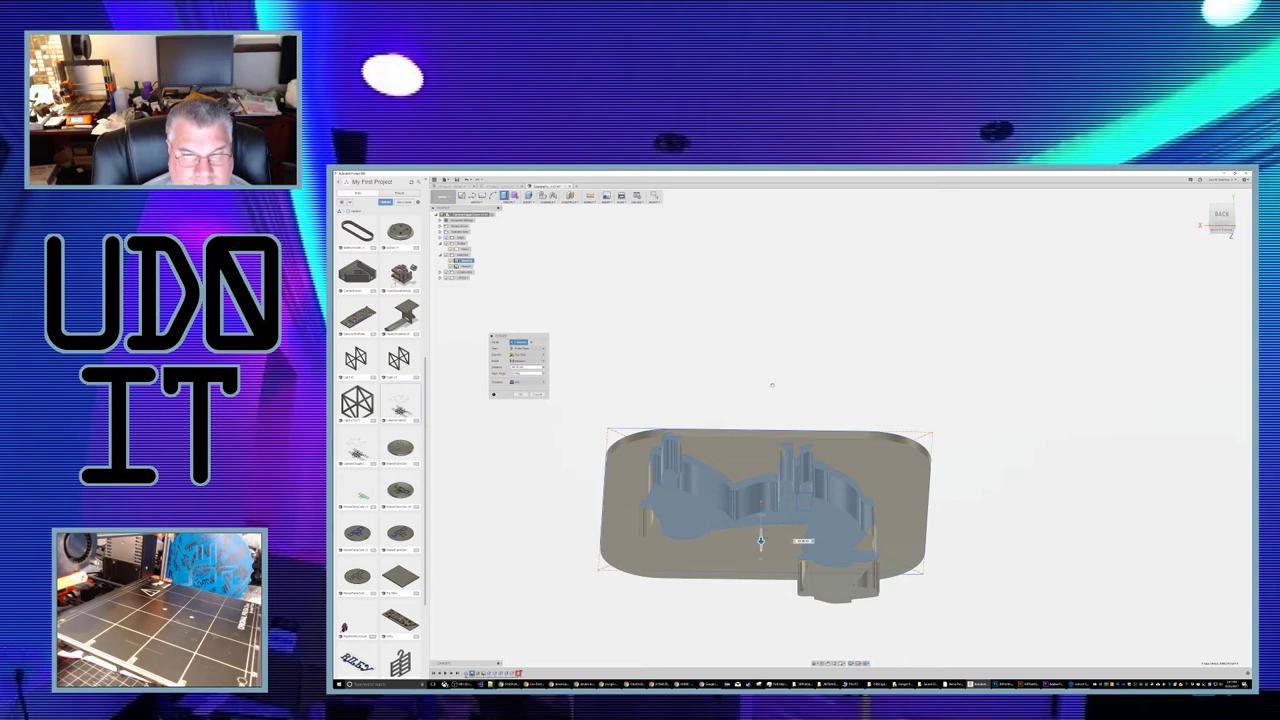
{"action": "left_click_drag", "start_coordinate": [772, 385], "coordinate": [763, 399]}
{"action": "left_click_drag", "start_coordinate": [761, 401], "coordinate": [755, 402]}
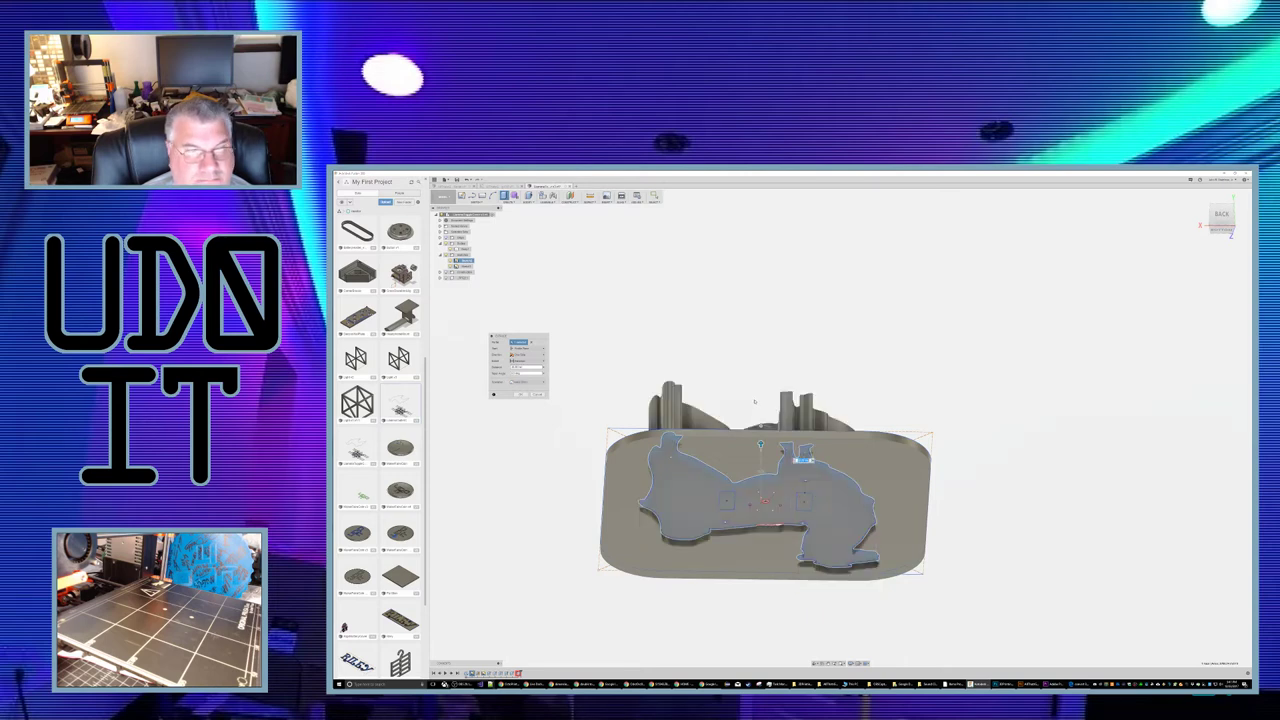
{"action": "mouse_move", "coordinate": [753, 396]}
{"action": "middle_mouse_down", "text": "shift"}
{"action": "mouse_move", "coordinate": [777, 415]}
{"action": "mouse_move", "coordinate": [785, 450]}
{"action": "mouse_move", "coordinate": [757, 405]}
{"action": "middle_mouse_up", "text": "shift"}
{"action": "middle_click_drag", "start_coordinate": [733, 337], "coordinate": [761, 393], "text": "shift"}
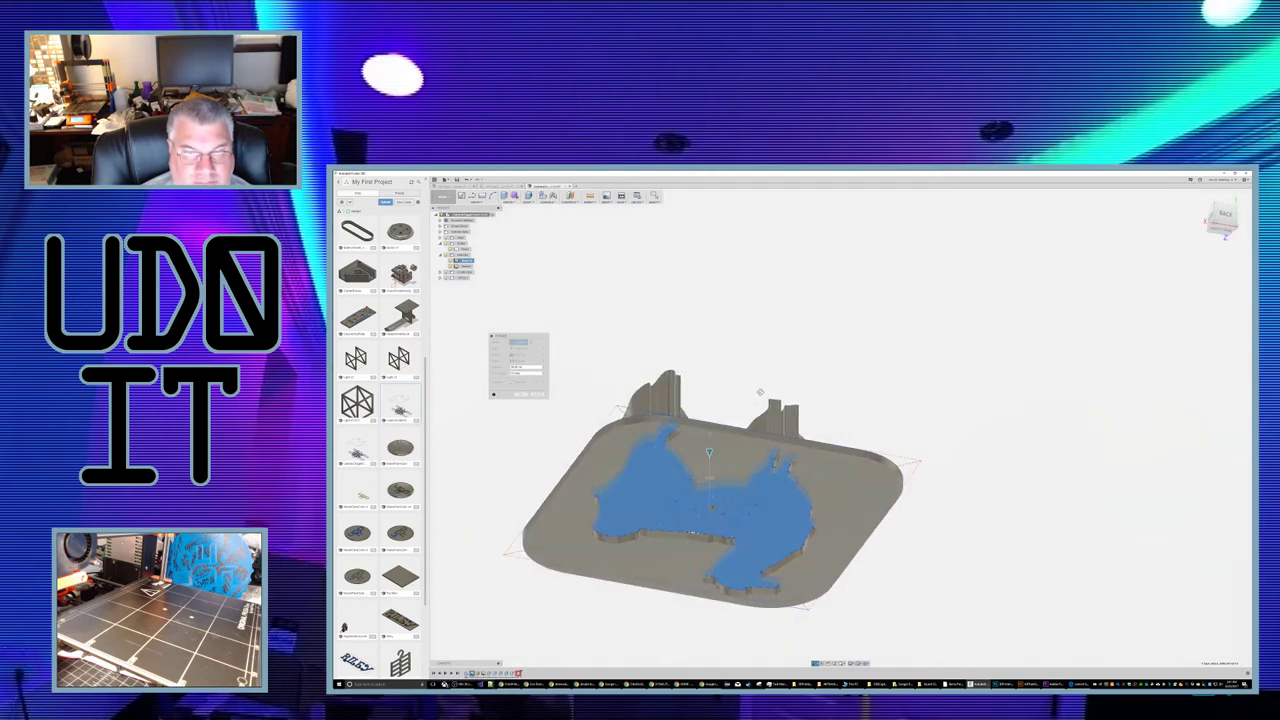
Step: Set the llama extrusion's extent to an object, ending at the plate's surface, and finish it to fill the recess
{"action": "left_click", "coordinate": [527, 360]}
{"action": "left_click", "coordinate": [518, 373]}
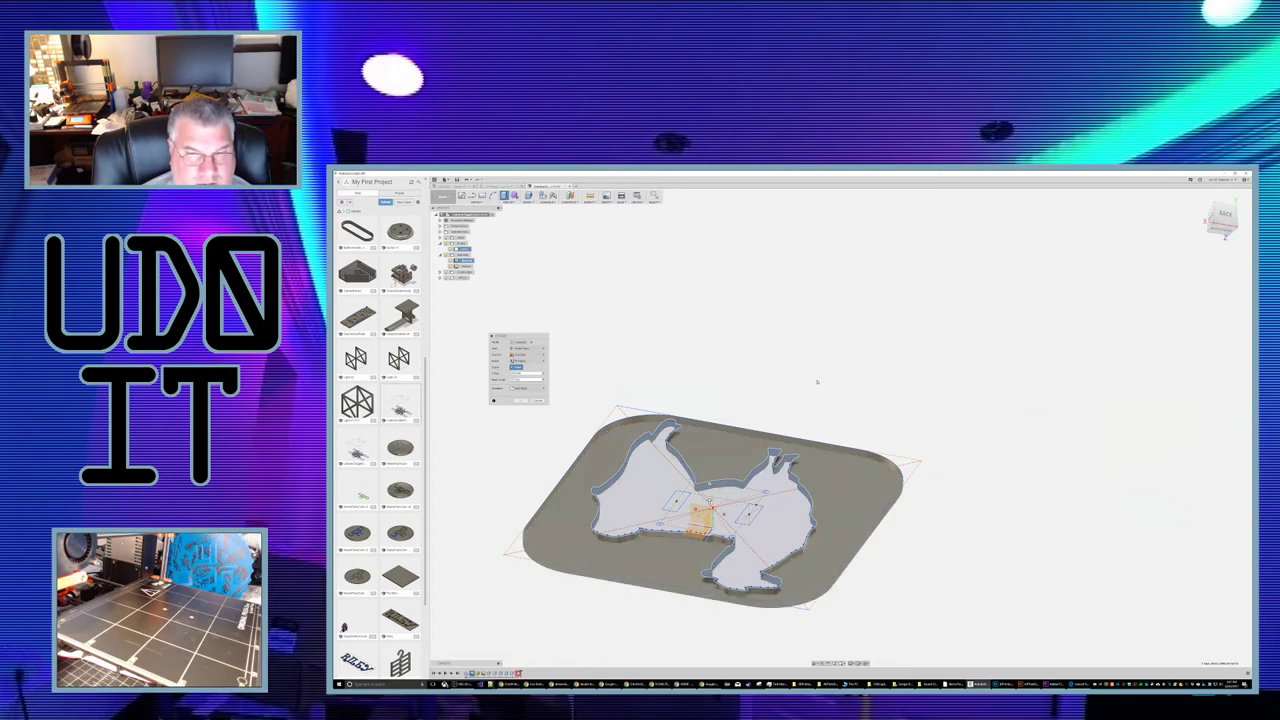
{"action": "left_click", "coordinate": [520, 406]}
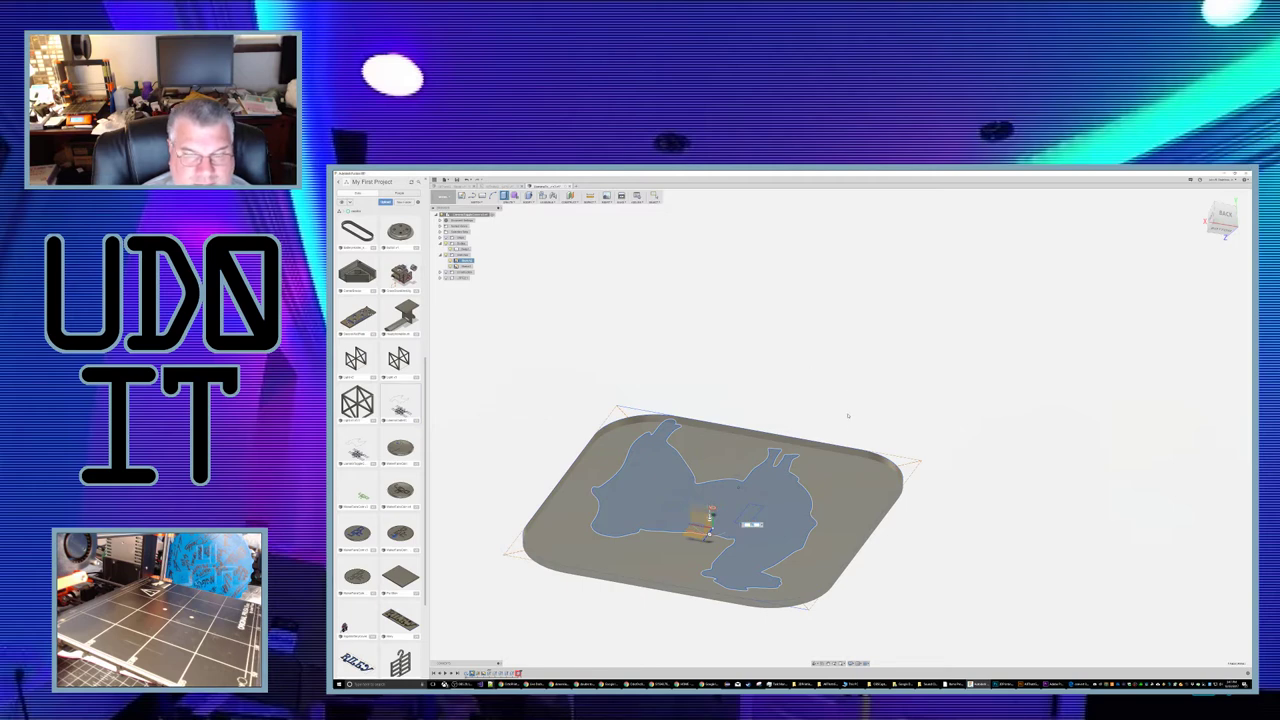
{"action": "middle_click_drag", "start_coordinate": [848, 415], "coordinate": [854, 421], "text": "shift"}
{"action": "middle_click_drag", "start_coordinate": [907, 463], "coordinate": [903, 479], "text": "shift"}
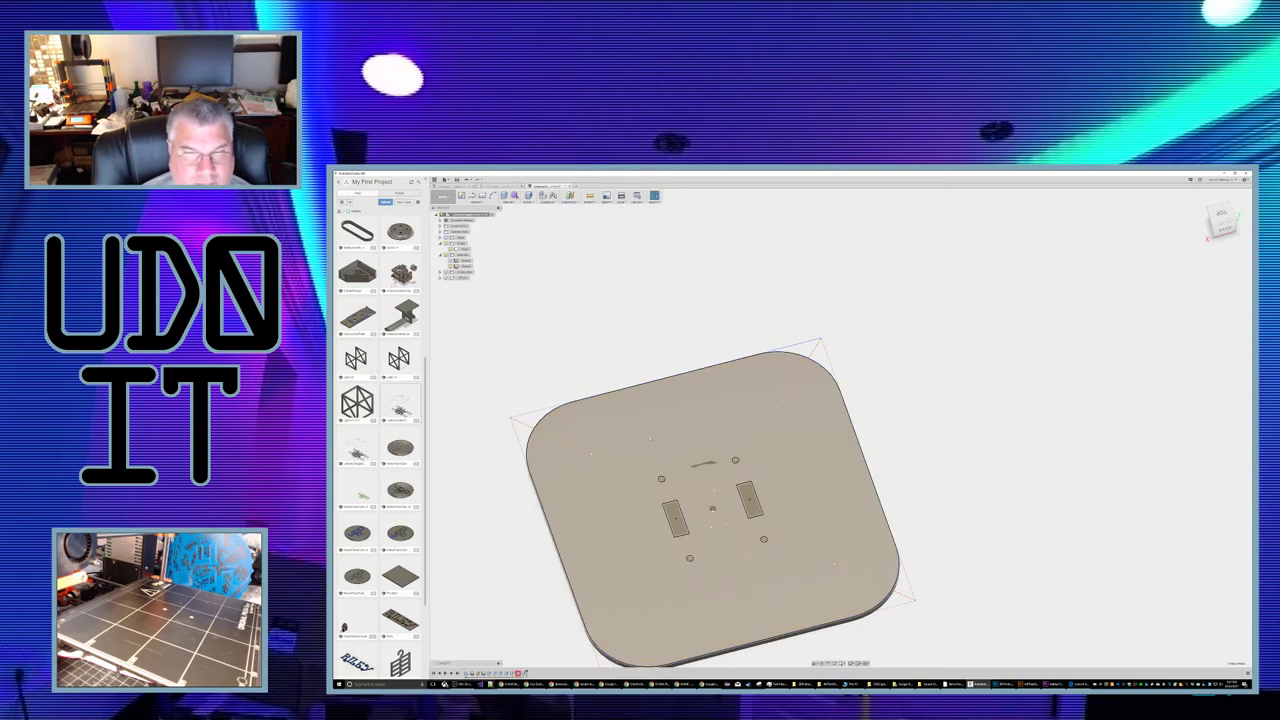
Step: Show the llama silhouette sketch on the filled plate again
{"action": "left_click", "coordinate": [451, 261]}
{"action": "left_click", "coordinate": [451, 261]}
{"action": "left_click", "coordinate": [451, 261]}
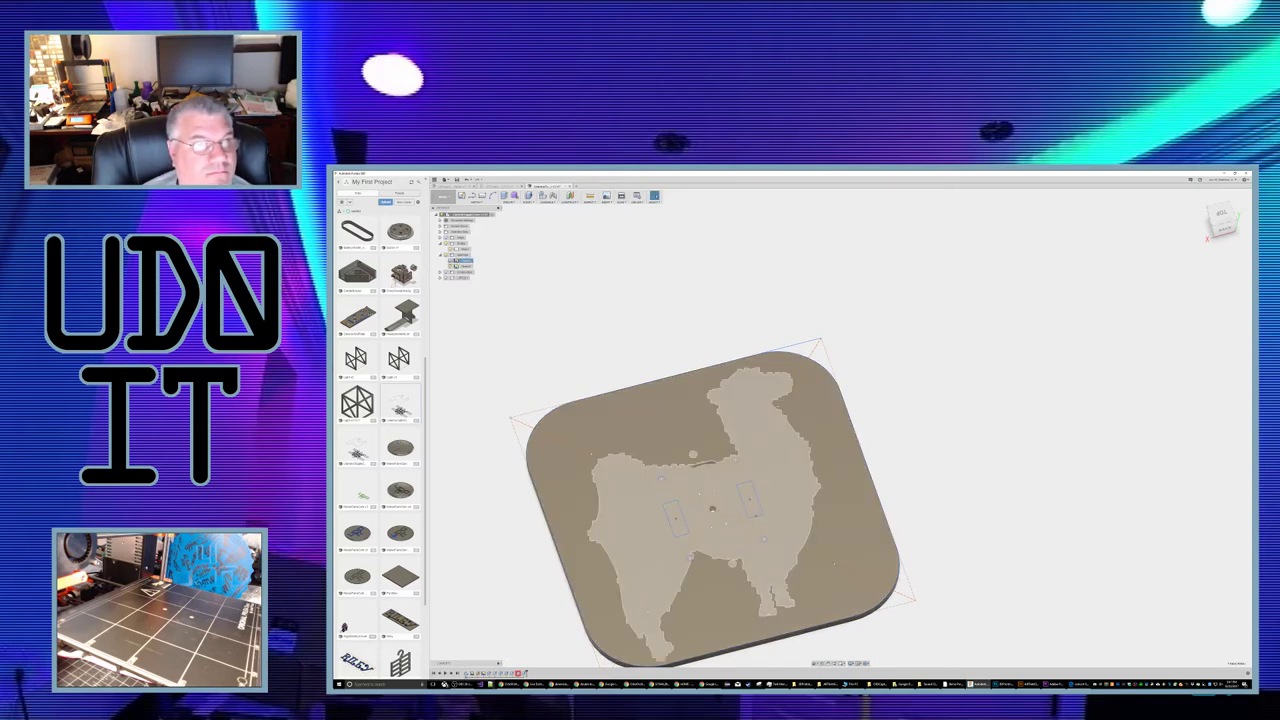
{"action": "middle_click_drag", "start_coordinate": [923, 426], "coordinate": [948, 397]}
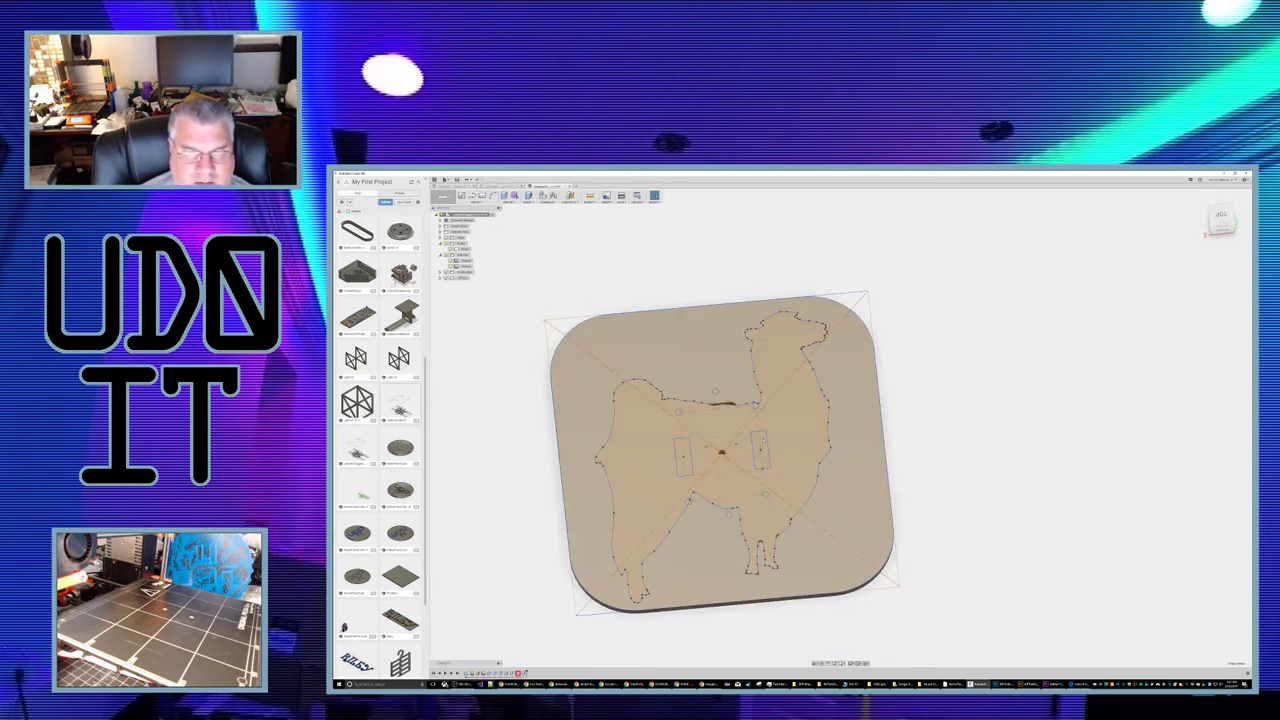
{"action": "left_click", "coordinate": [744, 446]}
{"action": "left_click", "coordinate": [687, 454]}
{"action": "left_click", "coordinate": [682, 457]}
{"action": "left_click", "coordinate": [760, 450], "text": "ctrl"}
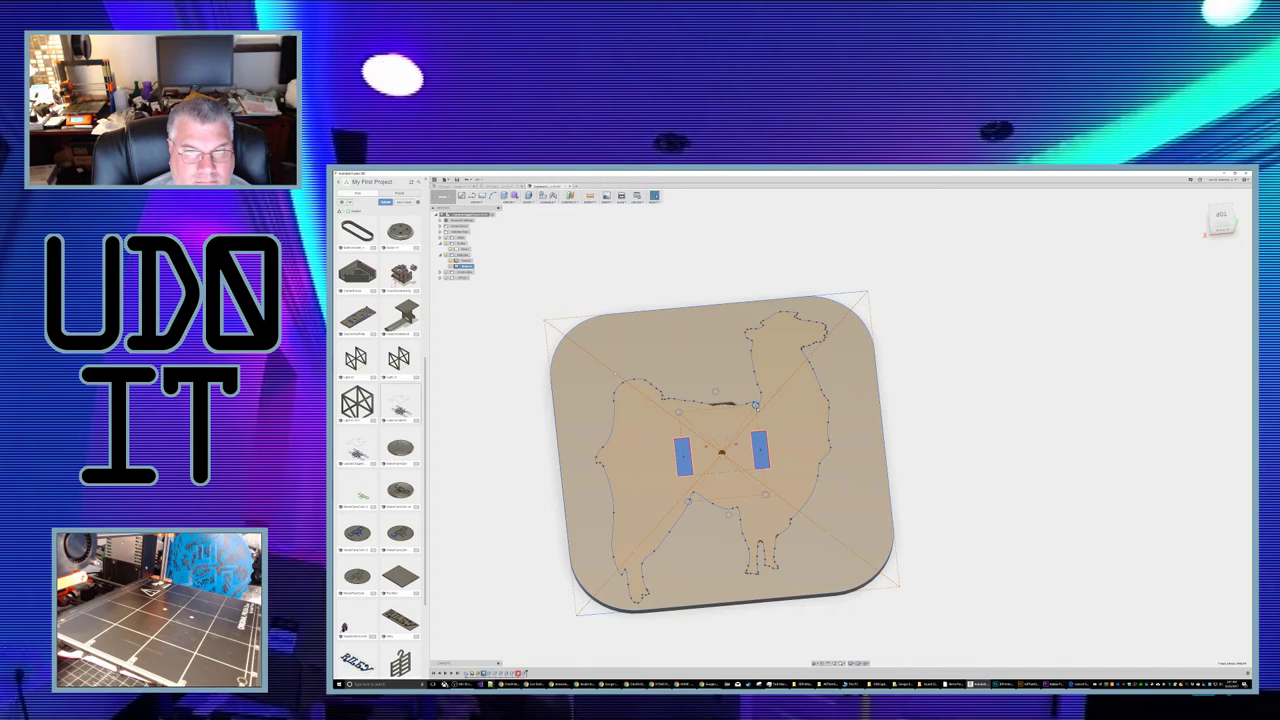
{"action": "left_click", "coordinate": [986, 415]}
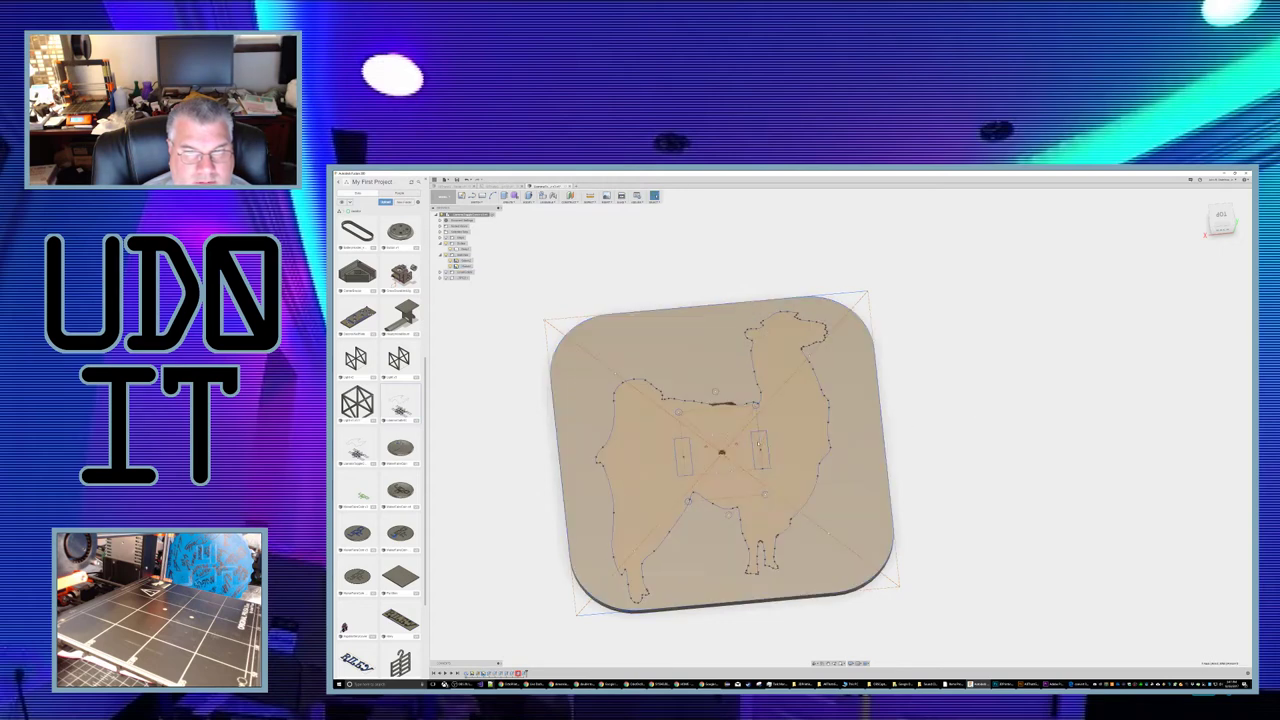
Step: Select both switch rectangles and extrude them as a cut all the way through the plate
{"action": "left_click", "coordinate": [762, 441]}
{"action": "left_click", "coordinate": [766, 450]}
{"action": "left_click", "coordinate": [760, 450]}
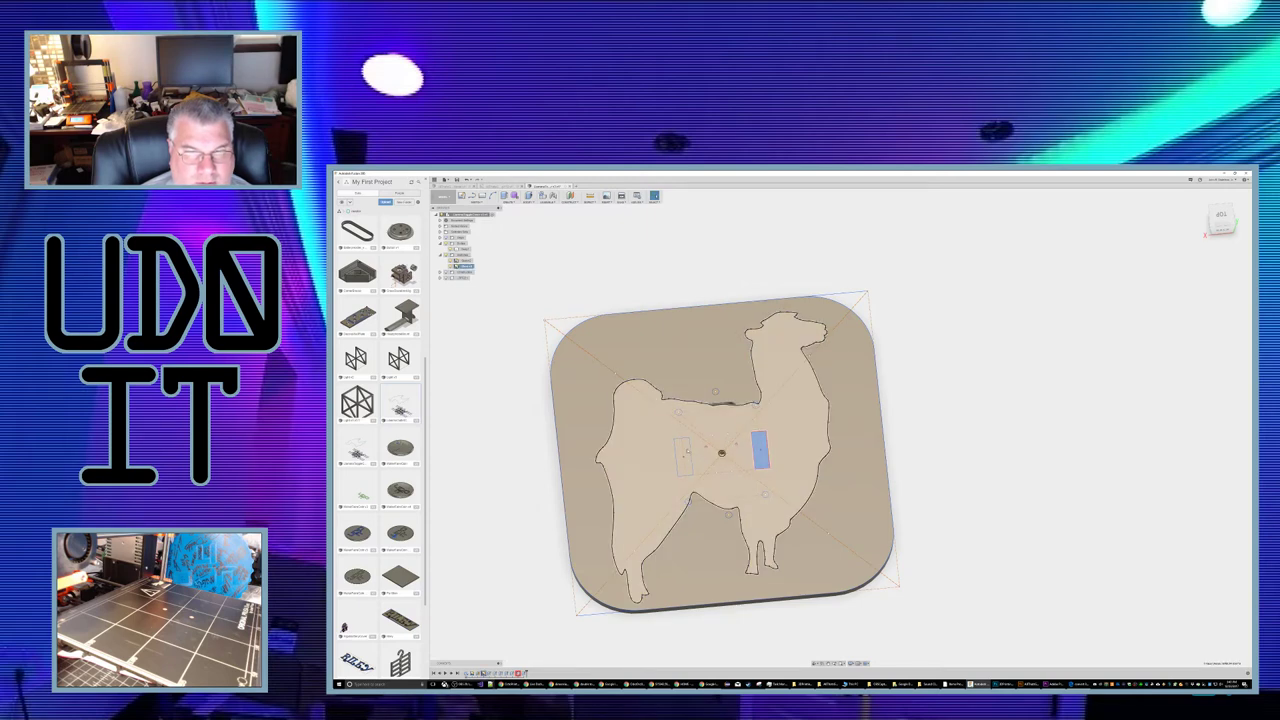
{"action": "left_click", "coordinate": [682, 456], "text": "shift"}
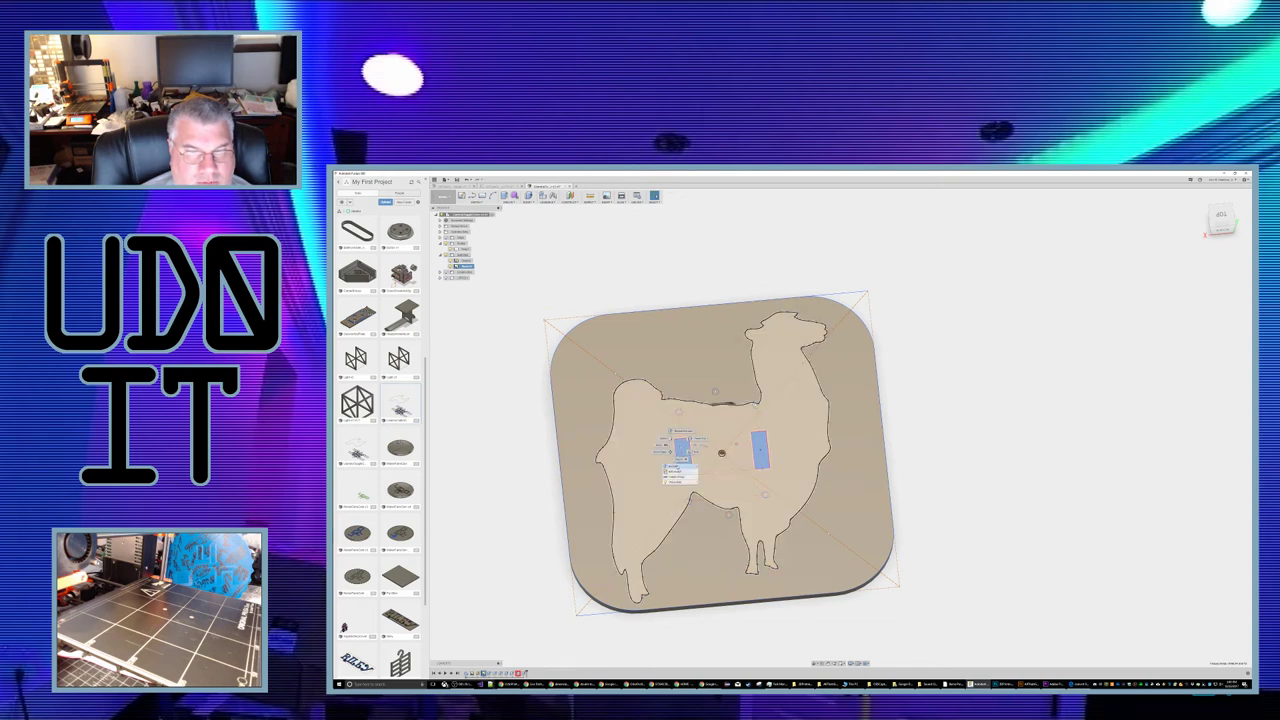
{"action": "key", "text": "e"}
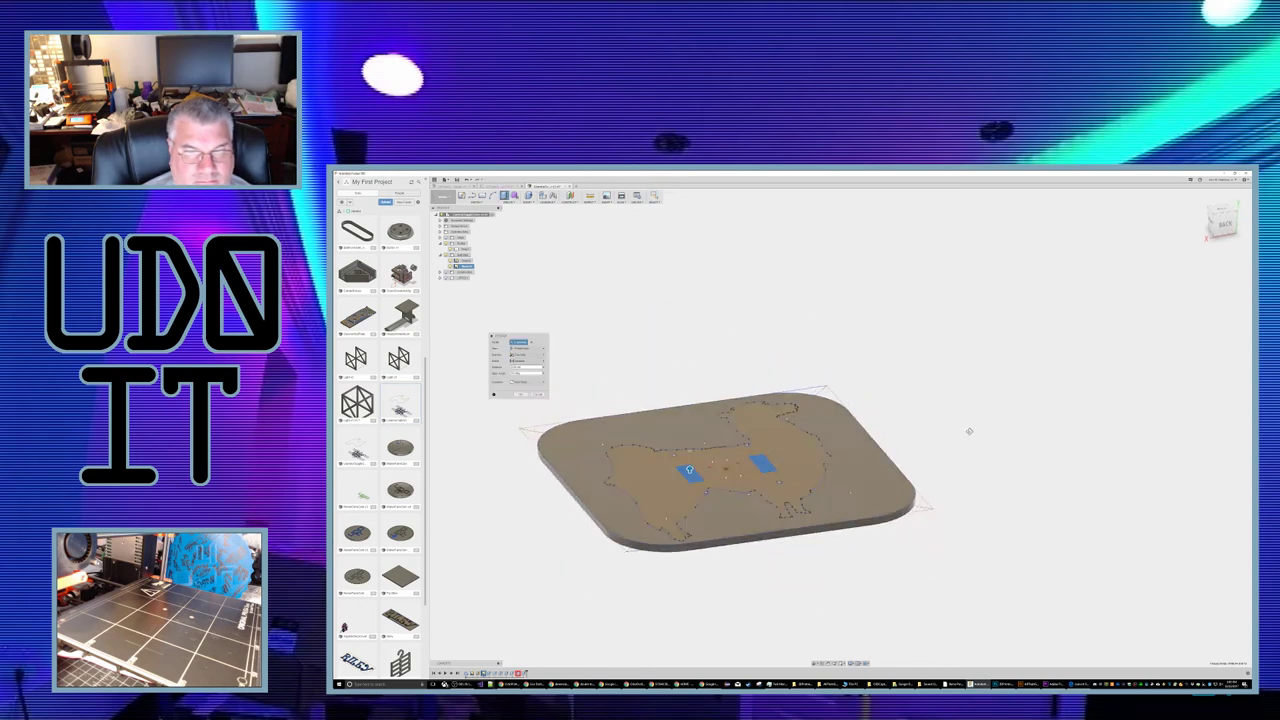
{"action": "left_click_drag", "start_coordinate": [689, 470], "coordinate": [689, 505]}
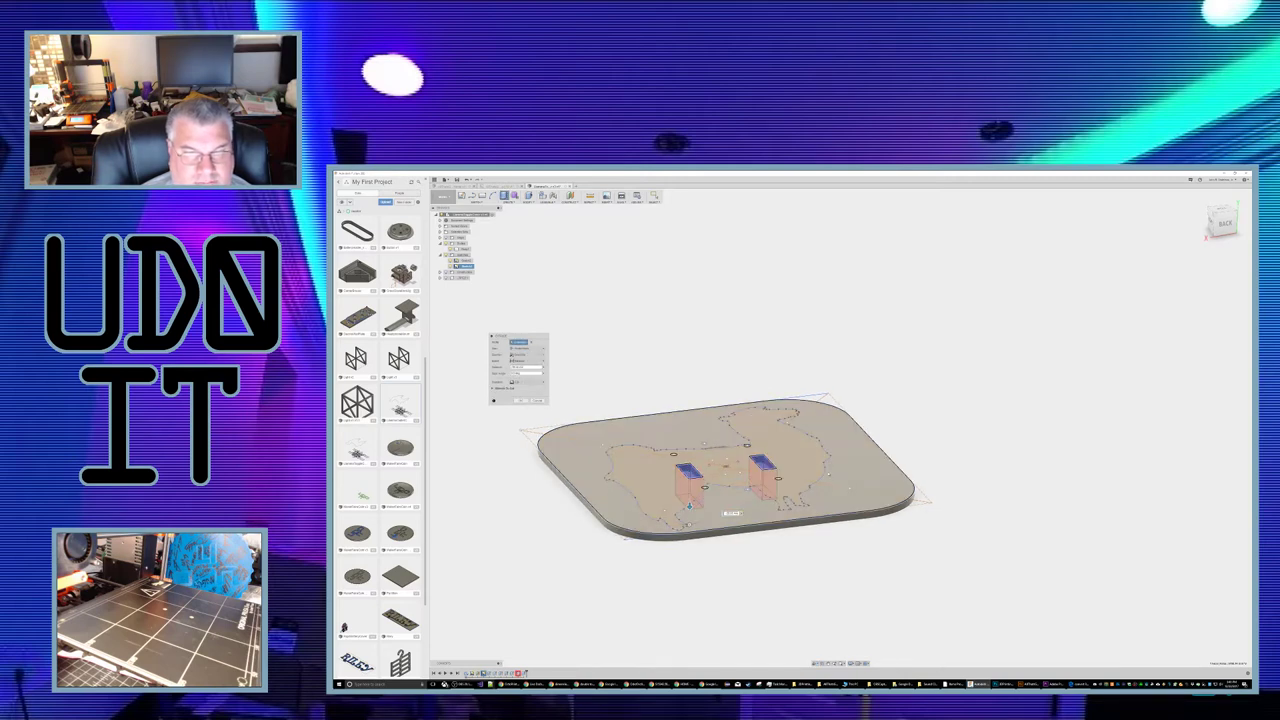
{"action": "key", "text": "Return"}
{"action": "middle_click_drag", "start_coordinate": [954, 411], "coordinate": [946, 438], "text": "shift"}
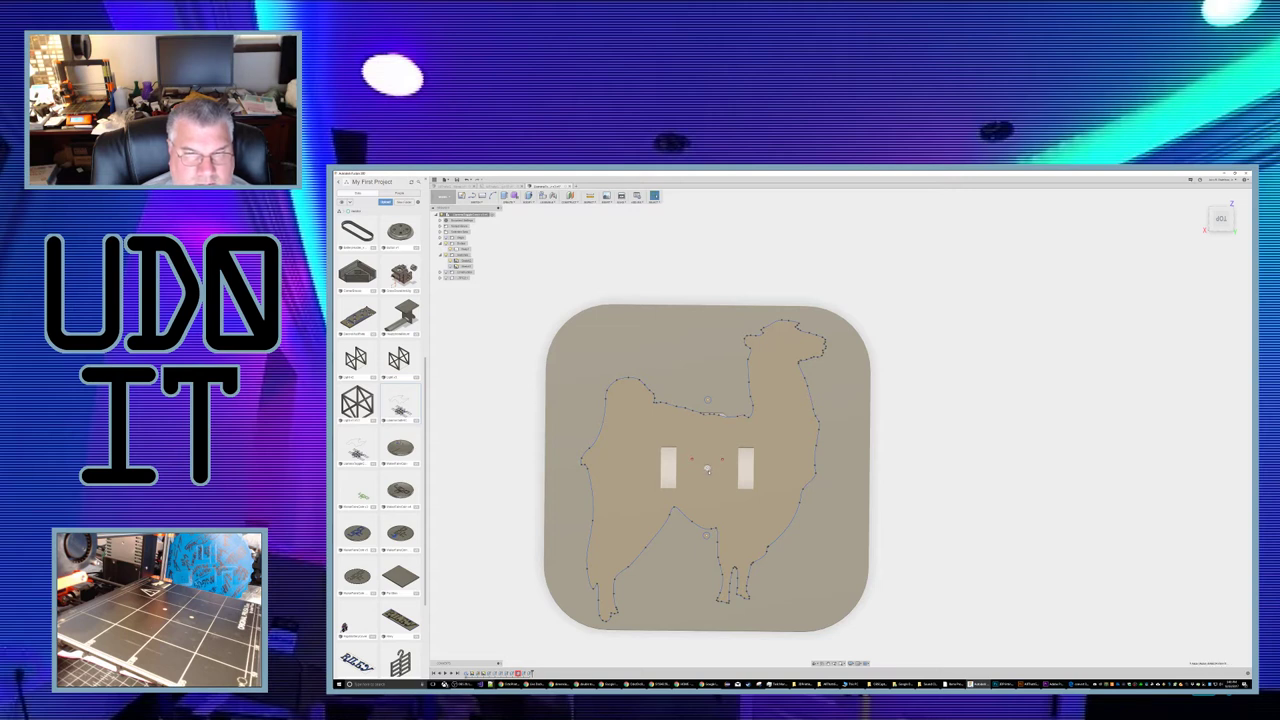
Step: Start extruding the centre screw-hole circle, with its extent set to an object and the plate body as the target
{"action": "right_click", "coordinate": [706, 468]}
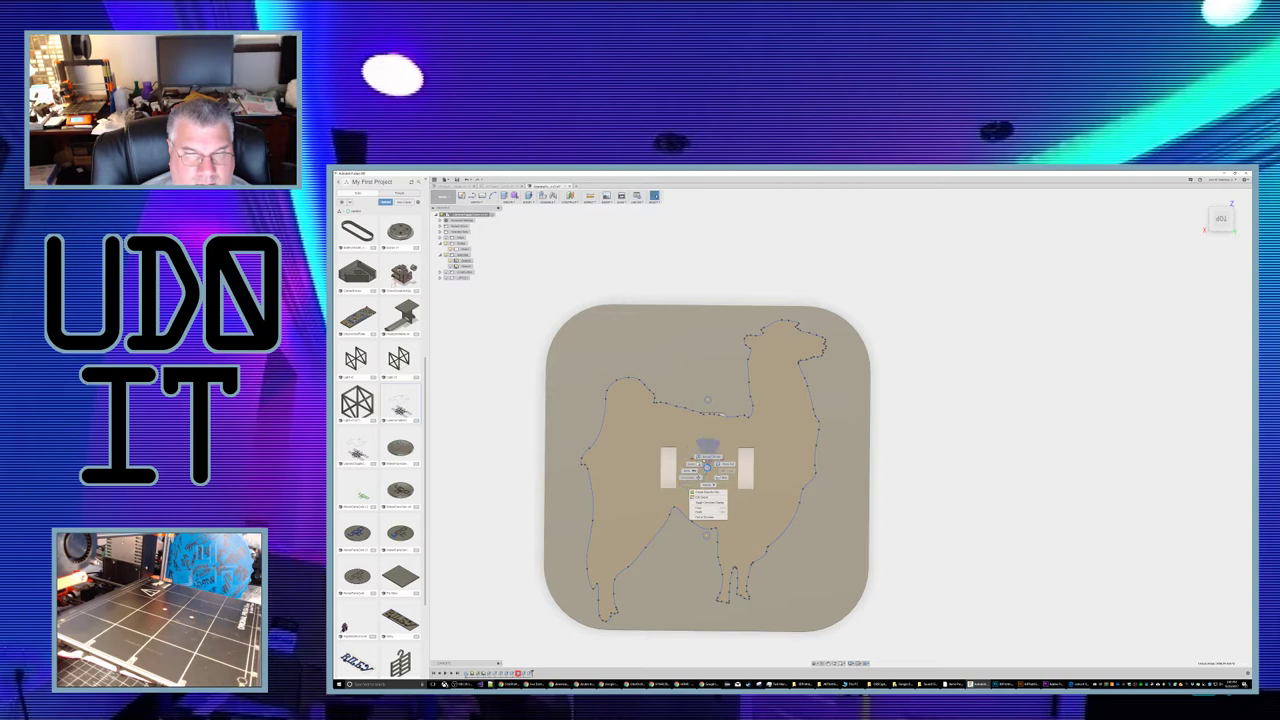
{"action": "left_click", "coordinate": [707, 452]}
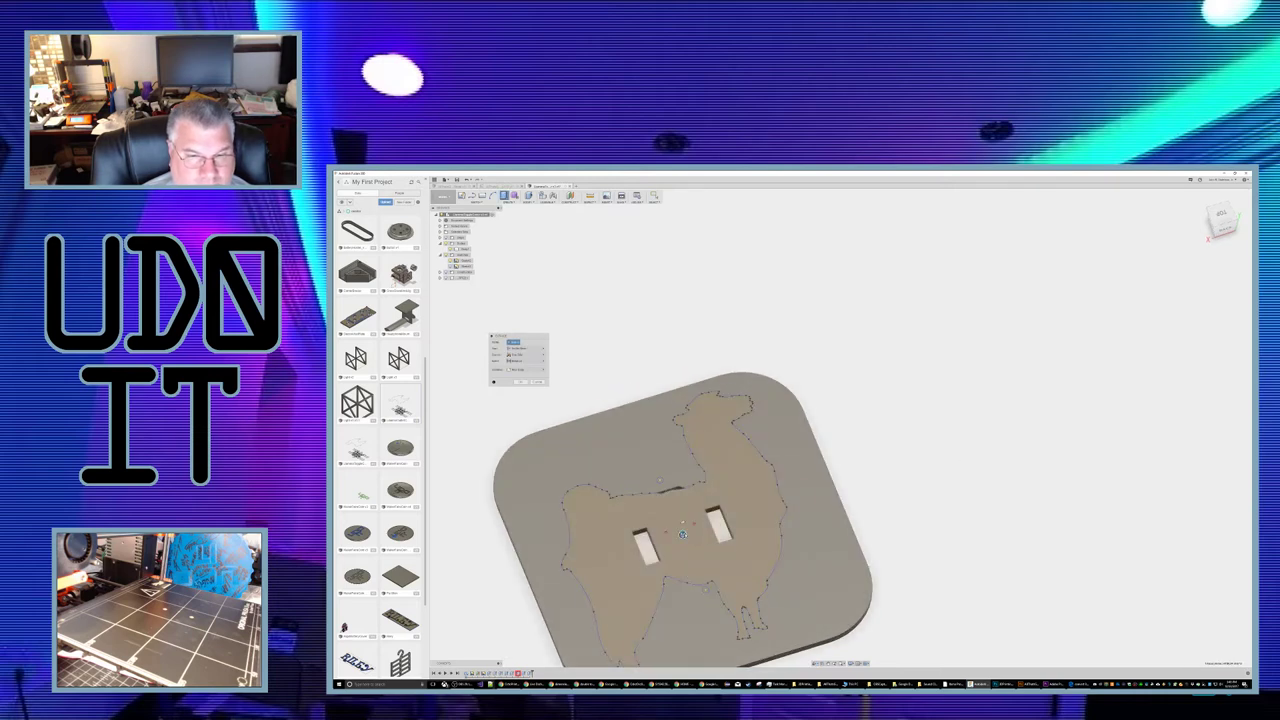
{"action": "left_click", "coordinate": [682, 534]}
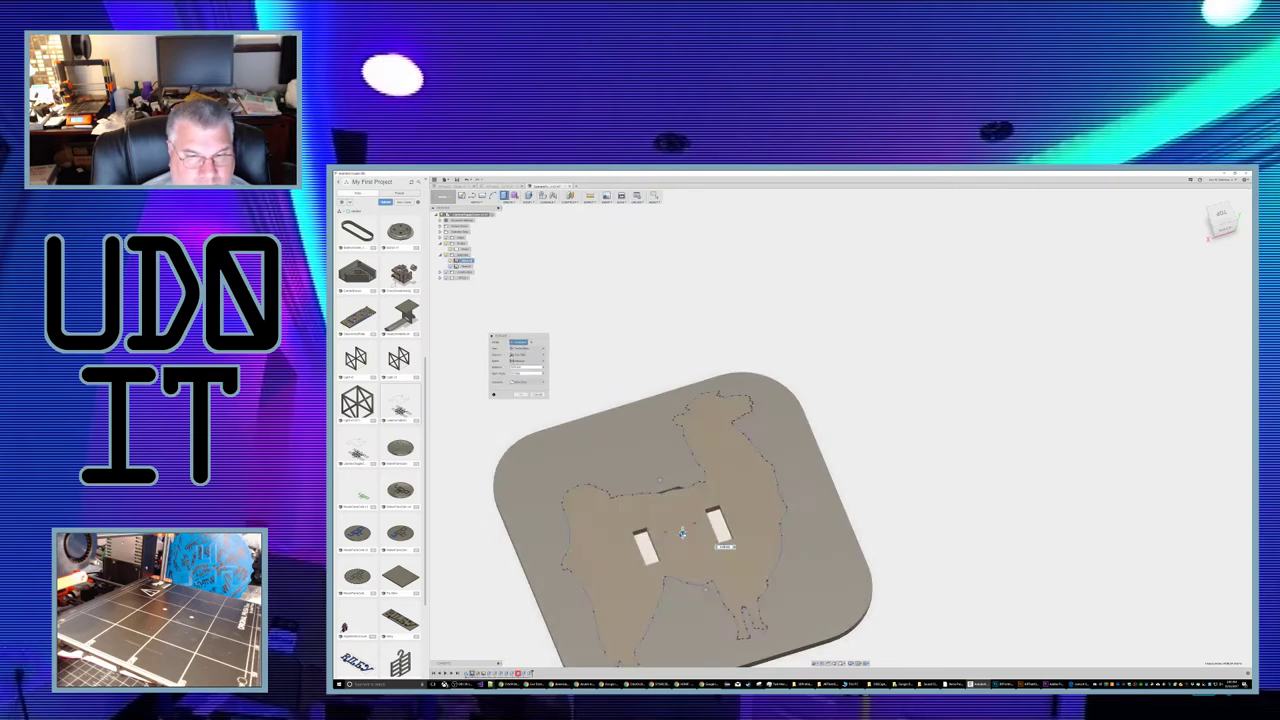
{"action": "left_click_drag", "start_coordinate": [683, 539], "coordinate": [694, 537]}
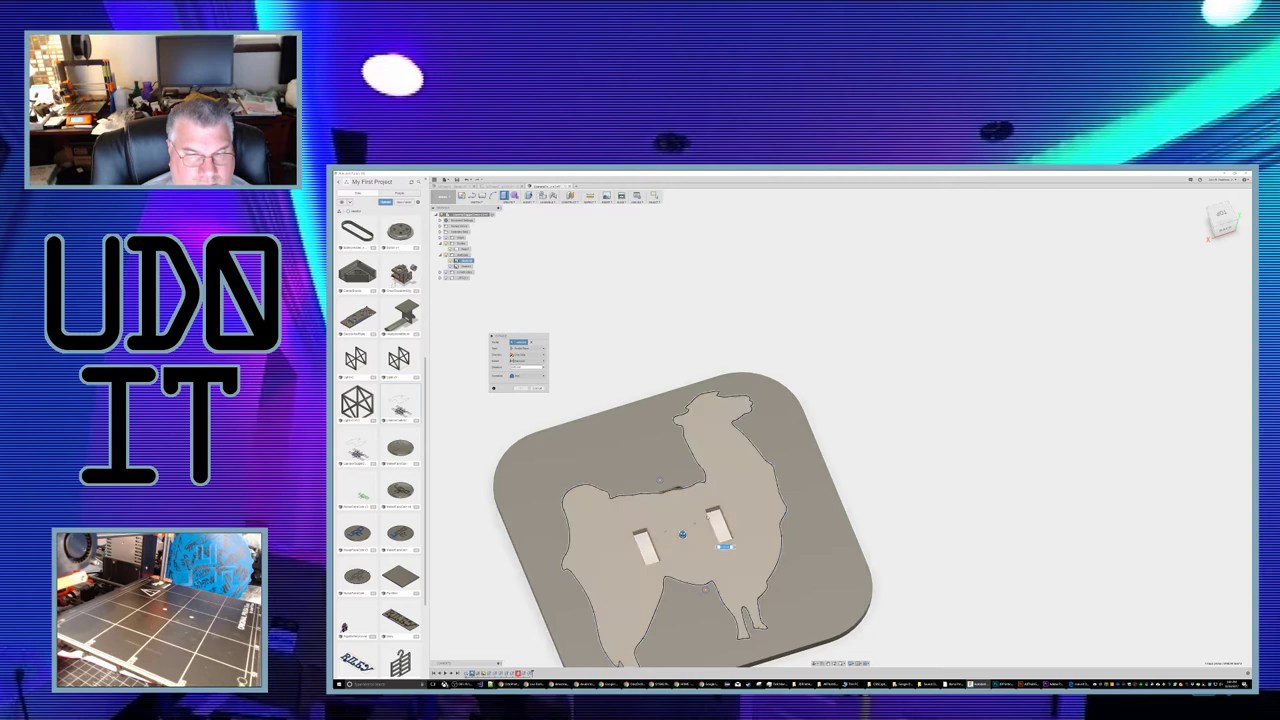
{"action": "left_click", "coordinate": [520, 361]}
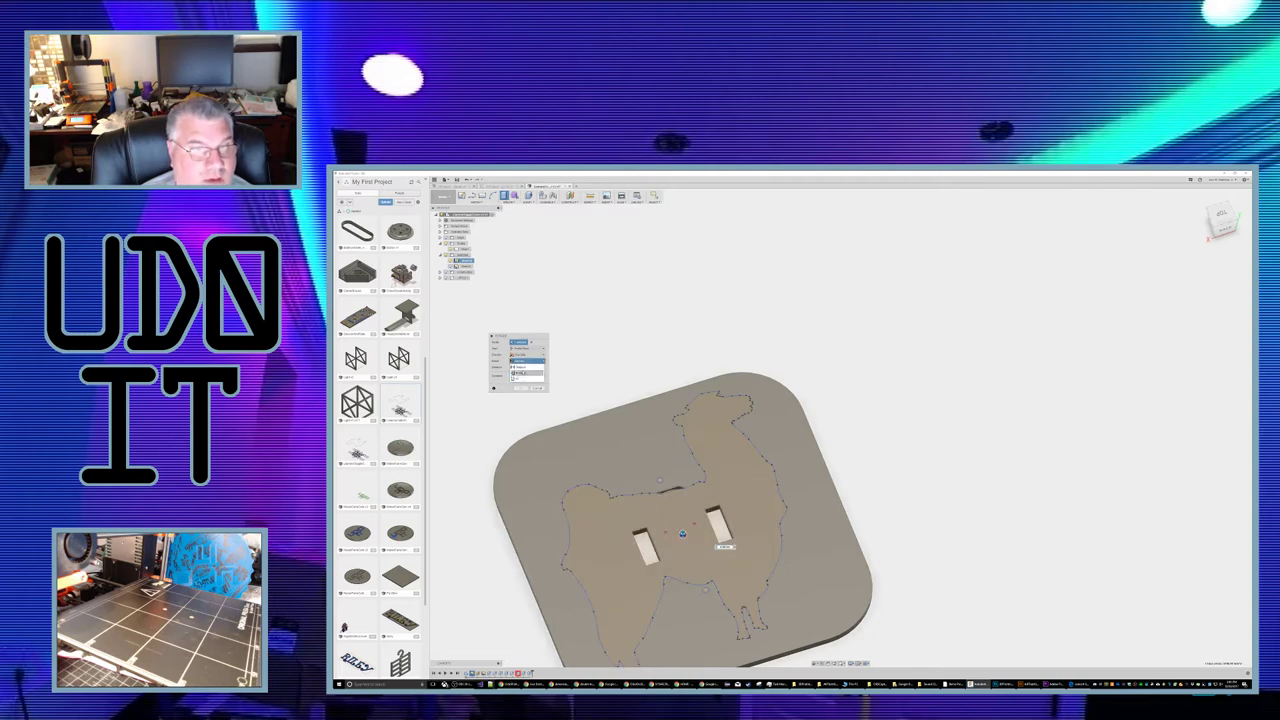
{"action": "left_click", "coordinate": [521, 374]}
{"action": "middle_click_drag", "start_coordinate": [922, 492], "coordinate": [922, 462], "text": "shift"}
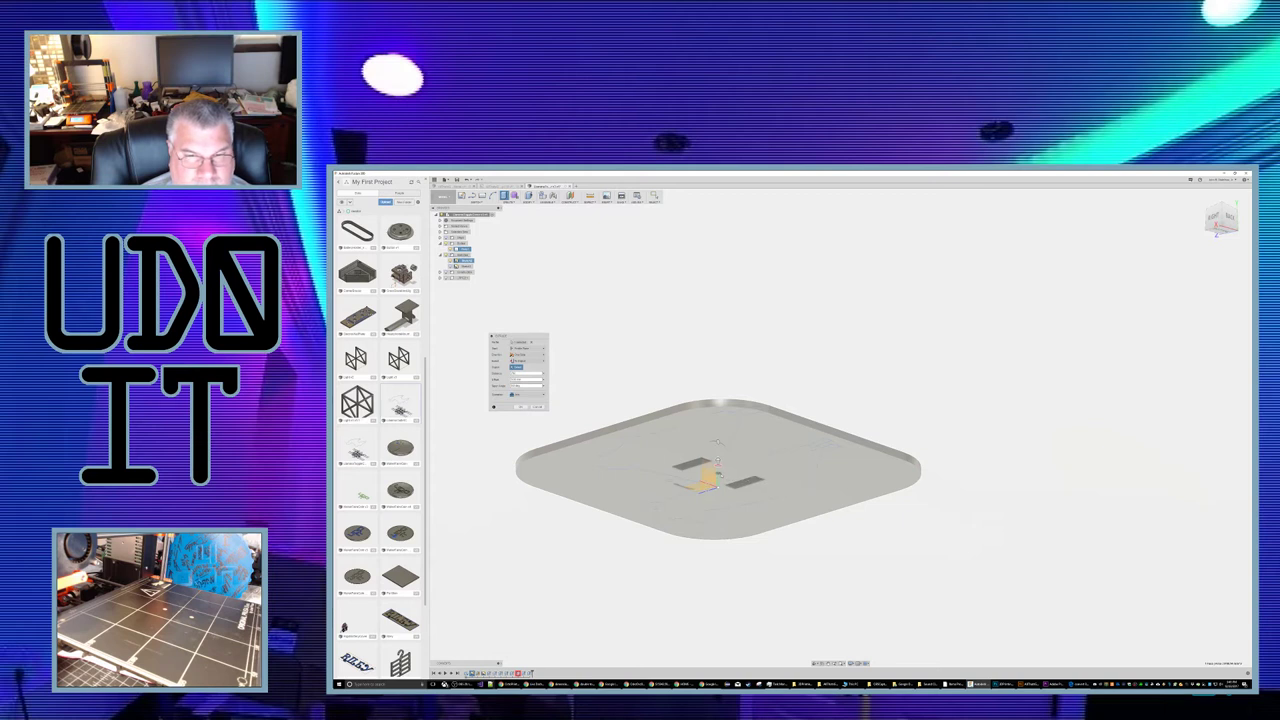
{"action": "left_click", "coordinate": [720, 476]}
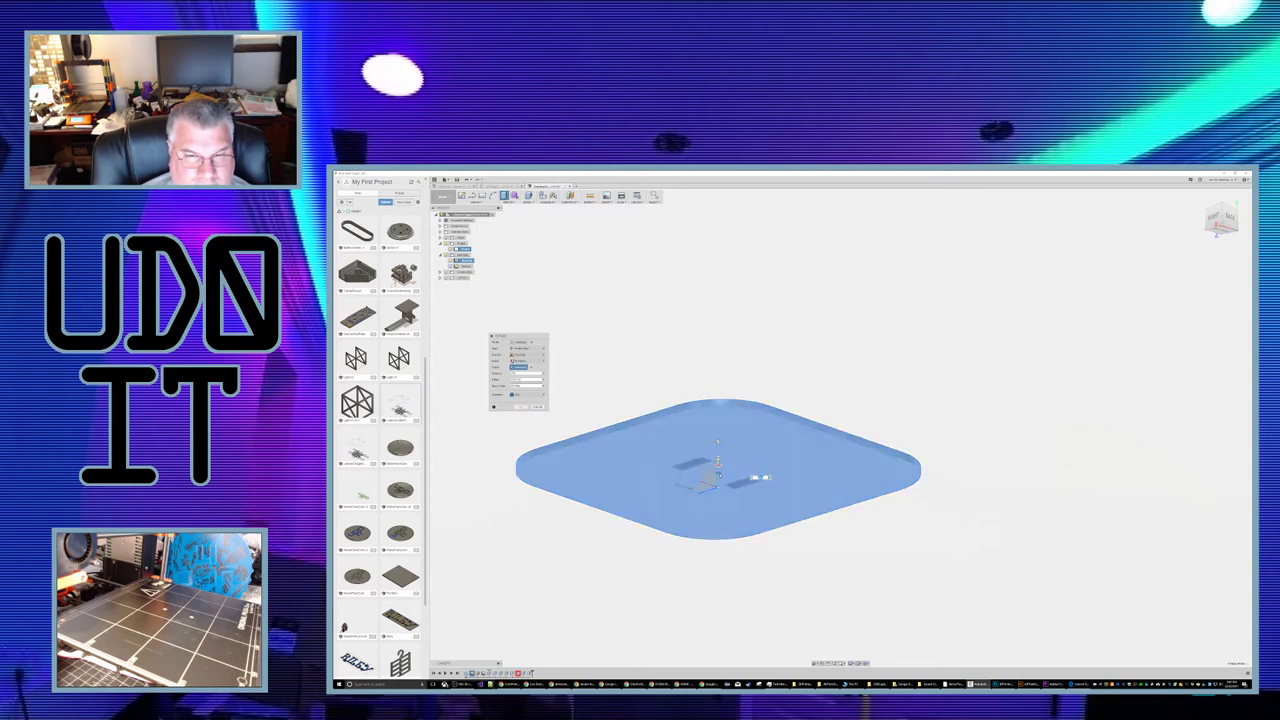
{"action": "left_click", "coordinate": [720, 476]}
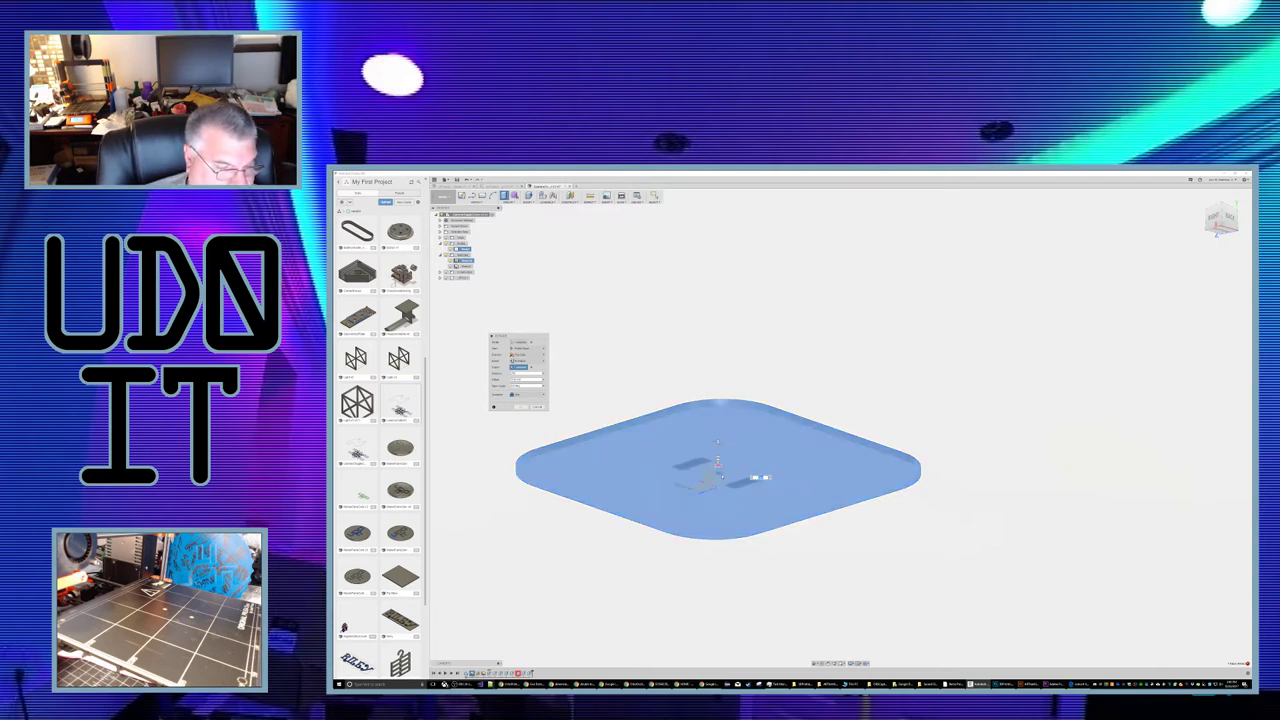
Step: Extrude the centre circle through the plate's thickness to its back face, filling the old screw hole
{"action": "scroll", "coordinate": [760, 477], "scroll_direction": "up", "scroll_amount": 10}
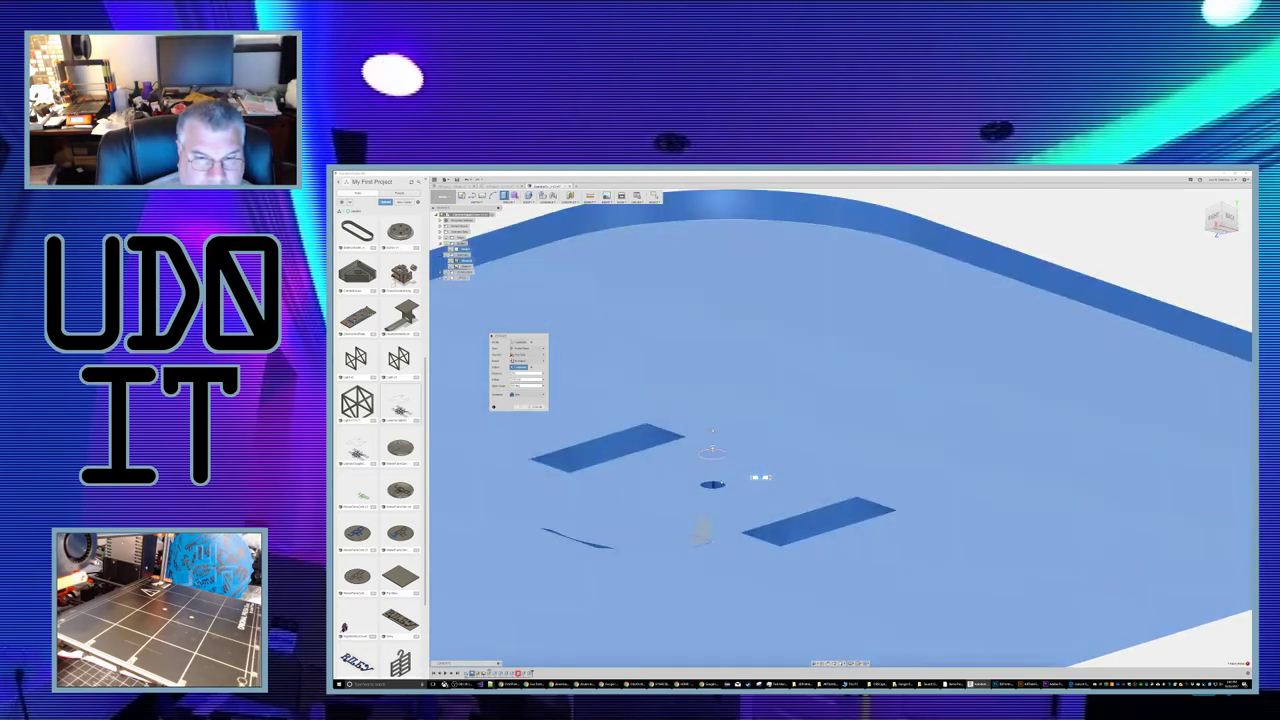
{"action": "left_click", "coordinate": [722, 484]}
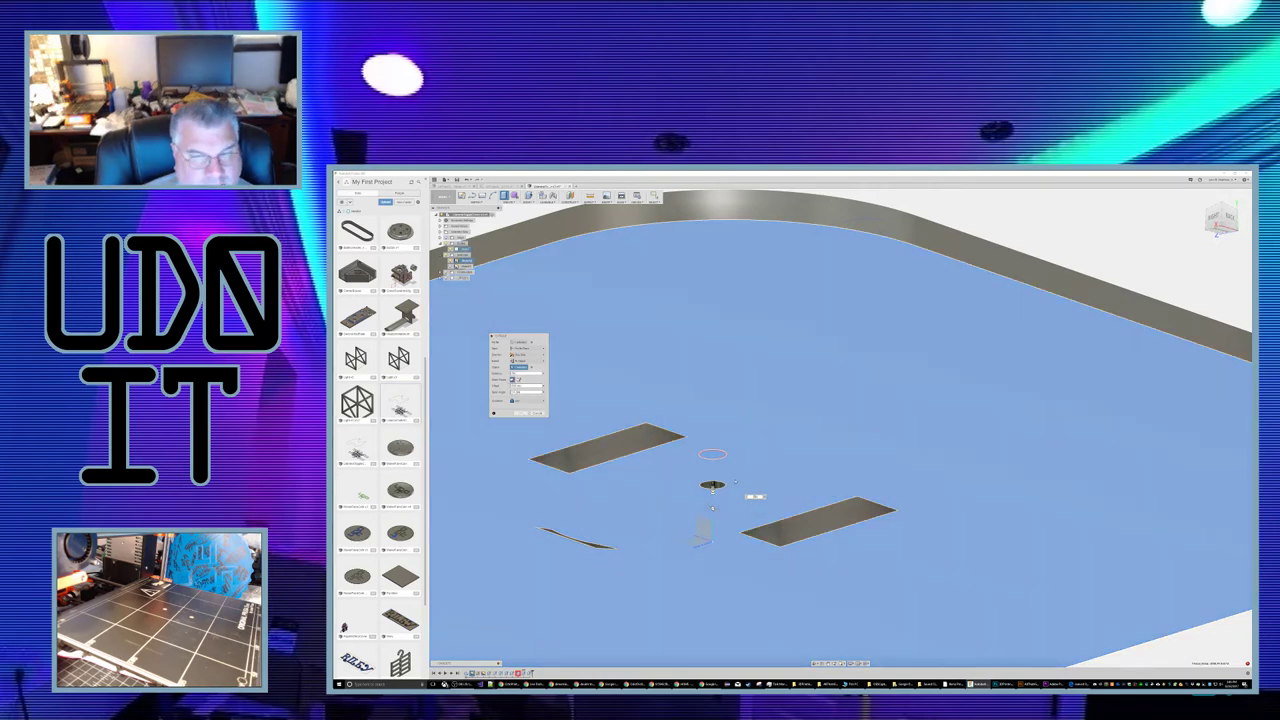
{"action": "left_click", "coordinate": [735, 482]}
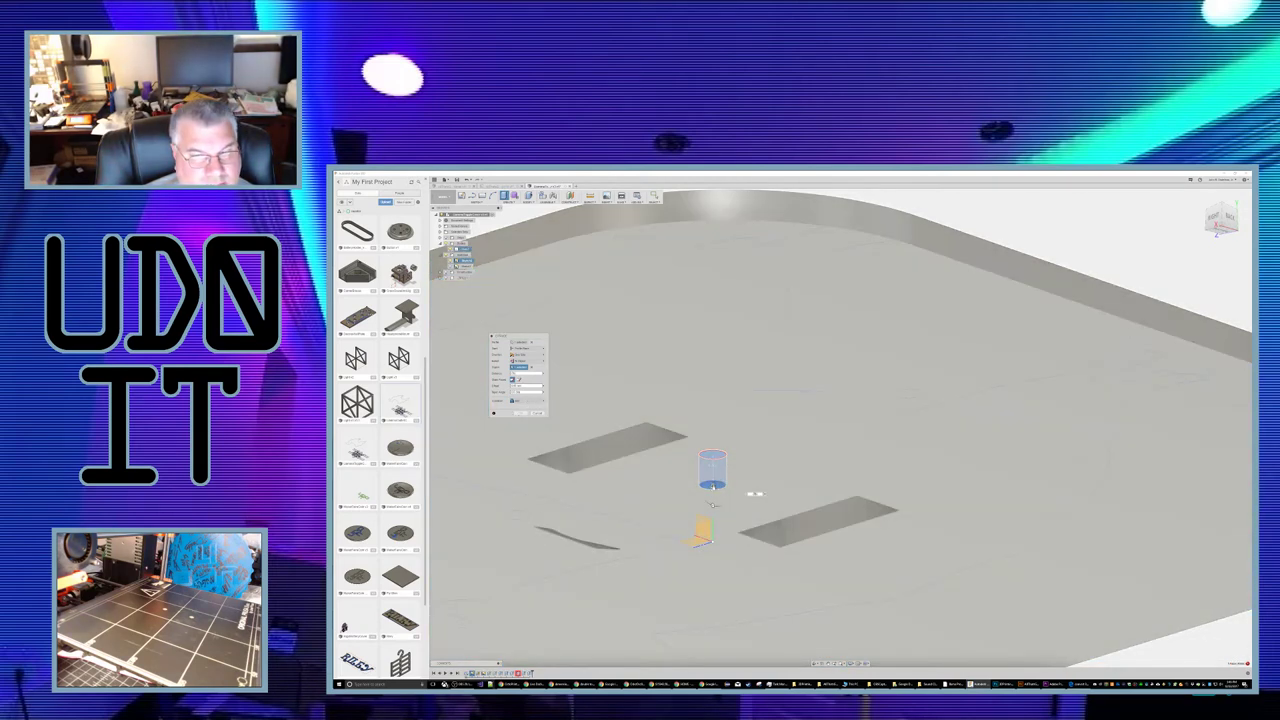
{"action": "left_click_drag", "start_coordinate": [712, 487], "coordinate": [712, 503]}
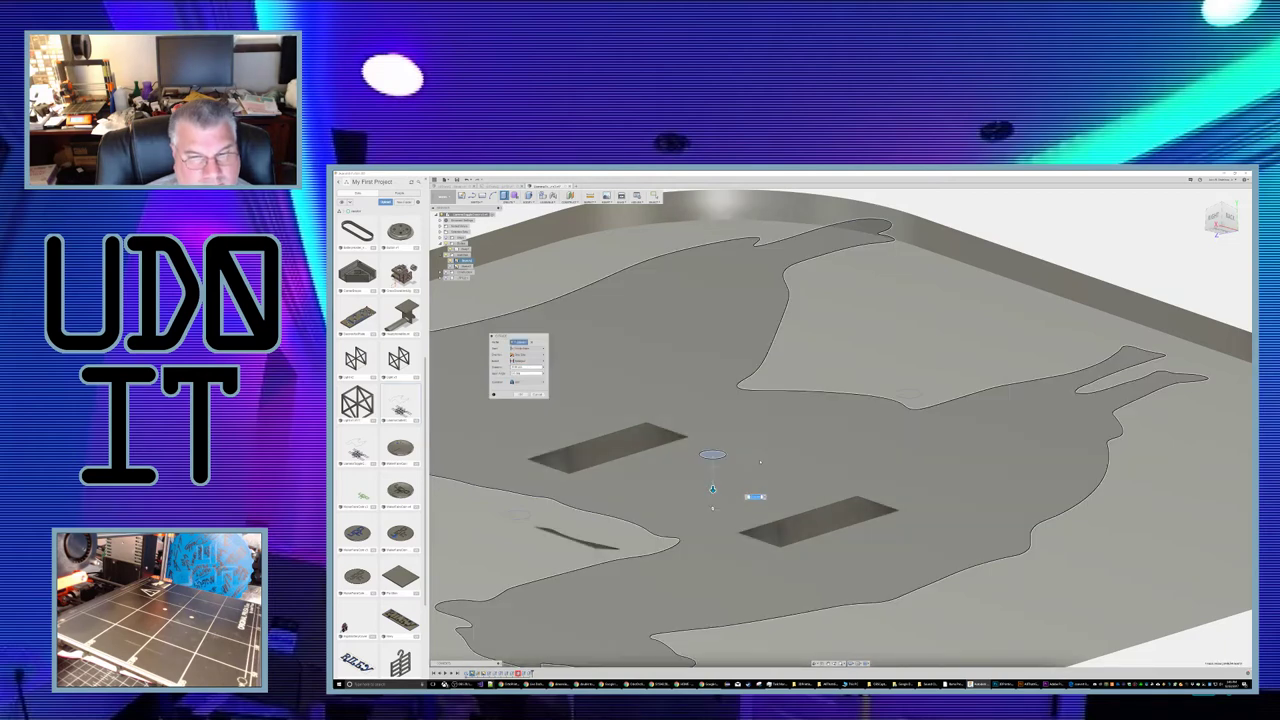
{"action": "key", "text": "Return"}
{"action": "mouse_move", "coordinate": [757, 464]}
{"action": "middle_mouse_down", "text": "shift"}
{"action": "mouse_move", "coordinate": [789, 485]}
{"action": "mouse_move", "coordinate": [811, 543]}
{"action": "mouse_move", "coordinate": [722, 586]}
{"action": "mouse_move", "coordinate": [754, 603]}
{"action": "middle_mouse_up", "text": "shift"}
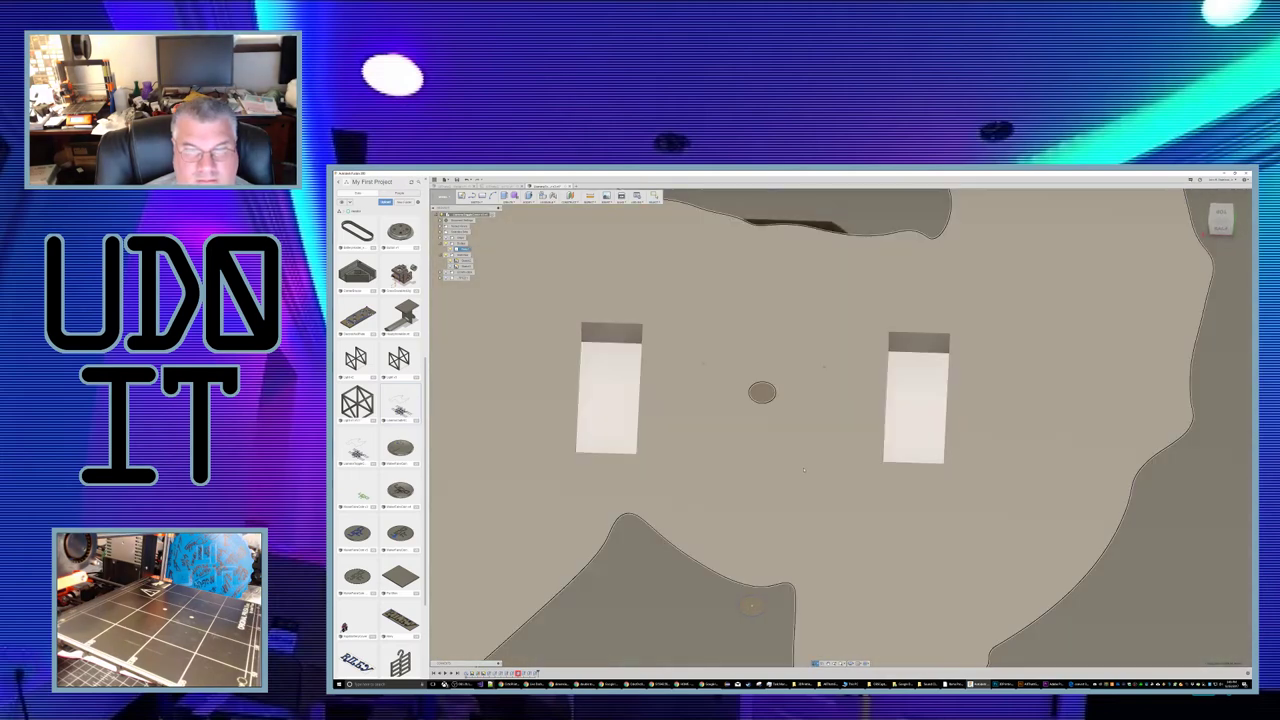
Step: Show the sketch containing the four screw-hole circles and hide the llama silhouette sketch
{"action": "scroll", "coordinate": [805, 467], "scroll_direction": "up", "scroll_amount": 2}
{"action": "left_click", "coordinate": [805, 467]}
{"action": "scroll", "coordinate": [805, 467], "scroll_direction": "down", "scroll_amount": 5}
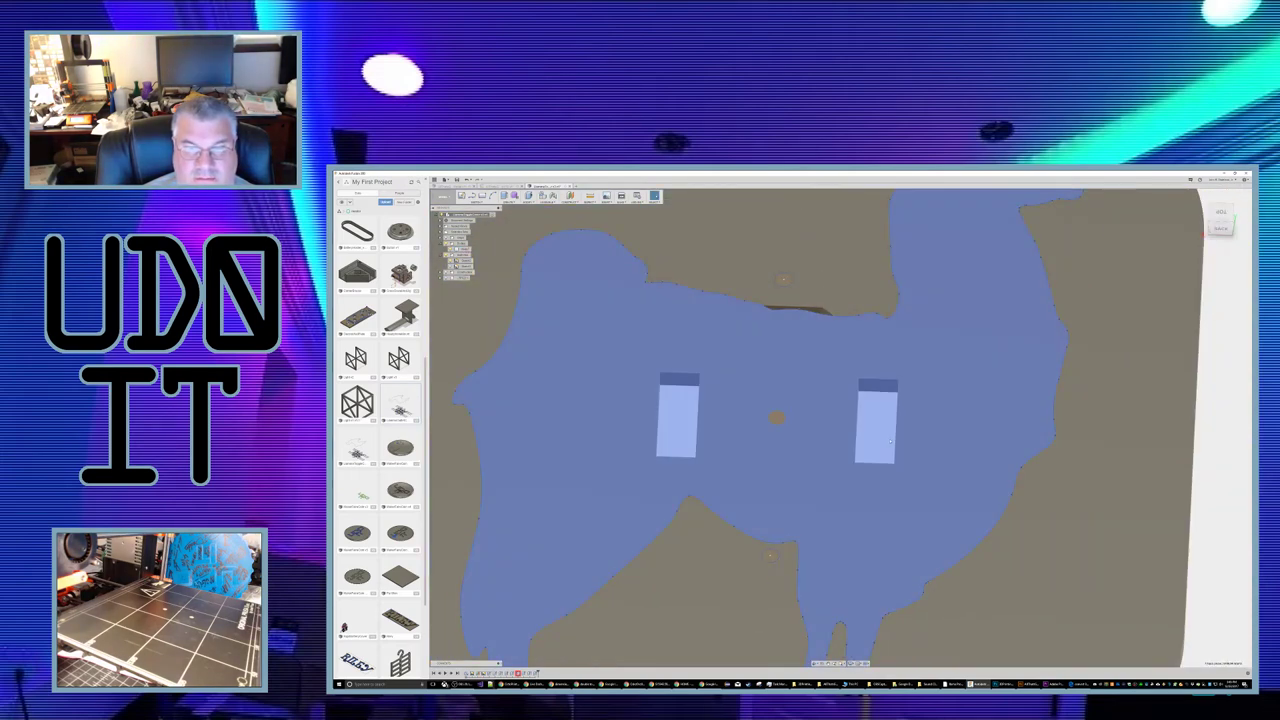
{"action": "scroll", "coordinate": [949, 431], "scroll_direction": "down", "scroll_amount": 3}
{"action": "middle_click_drag", "start_coordinate": [1165, 376], "coordinate": [1122, 358], "text": "shift"}
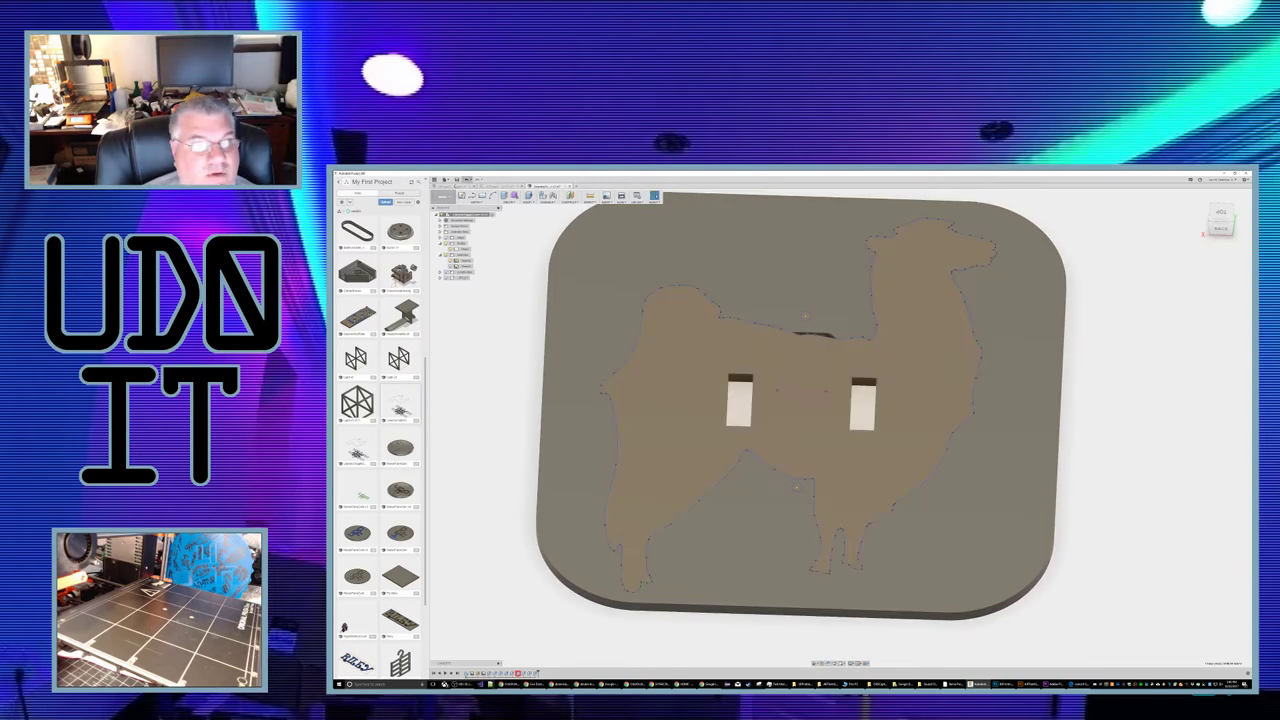
{"action": "left_click", "coordinate": [451, 267]}
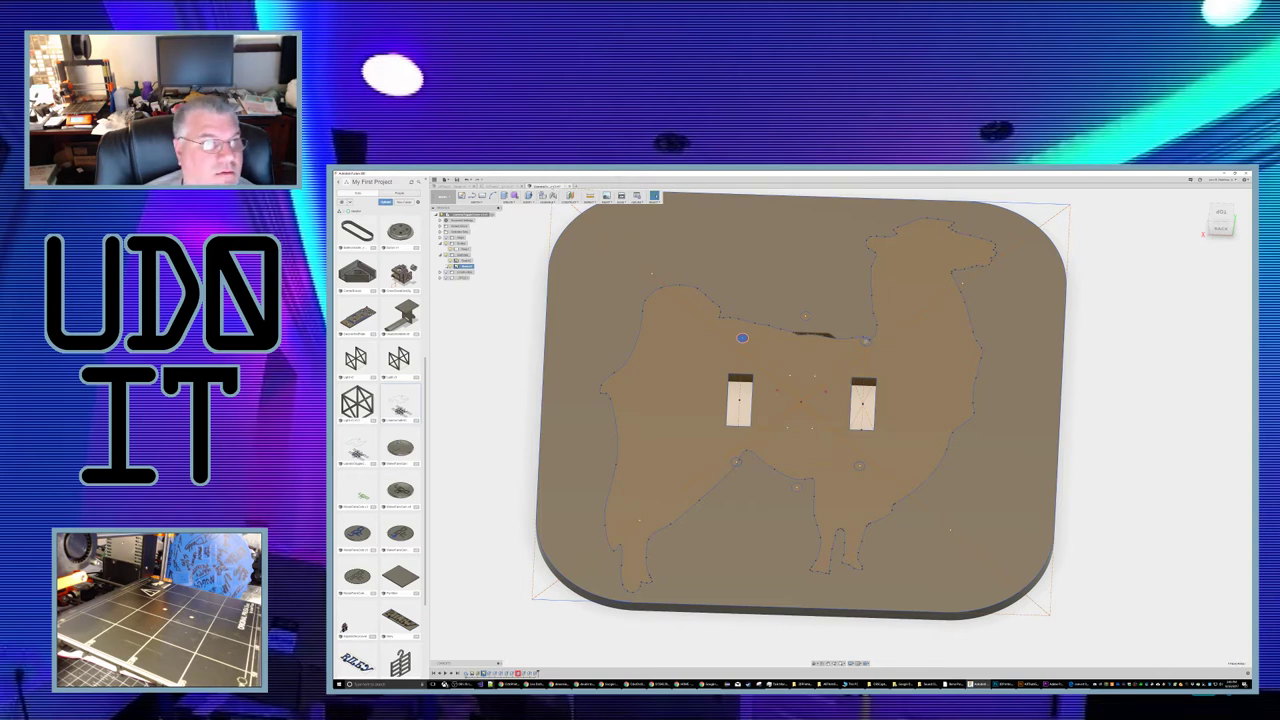
{"action": "left_click", "coordinate": [452, 261]}
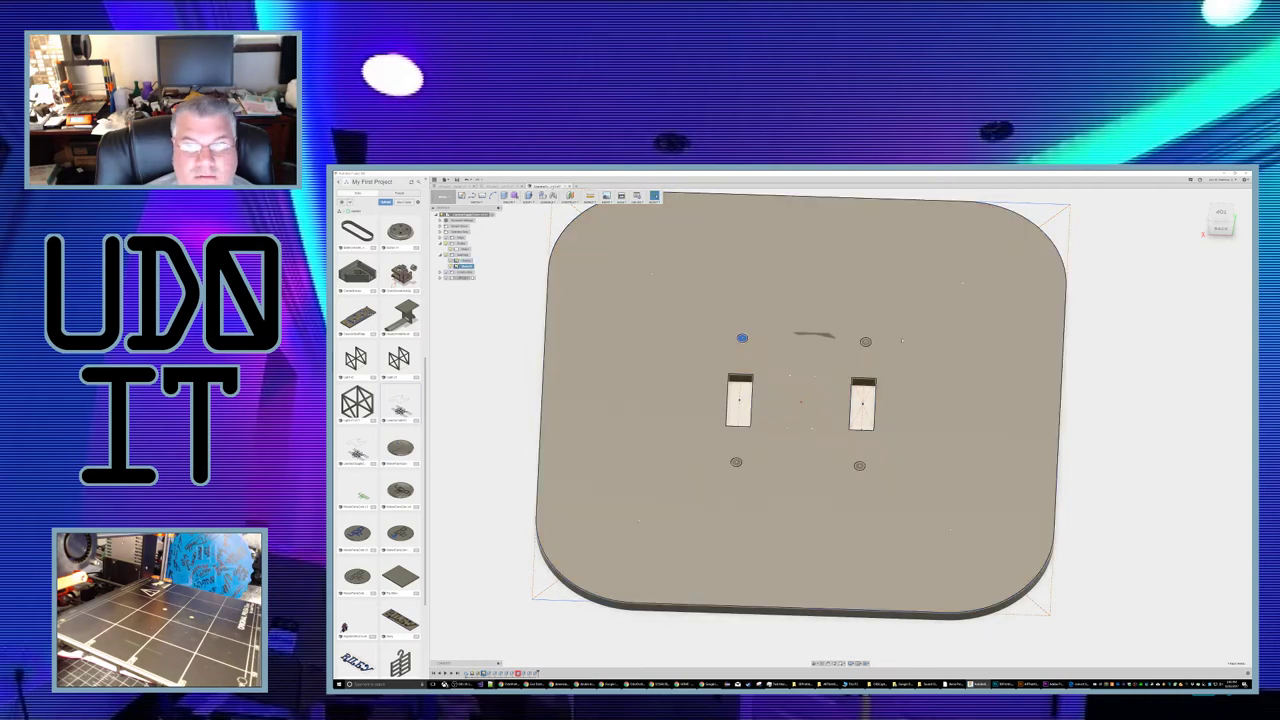
Step: Select the four screw-hole circles above and below the switch openings and extrude them as a cut through the plate
{"action": "left_click", "coordinate": [866, 342]}
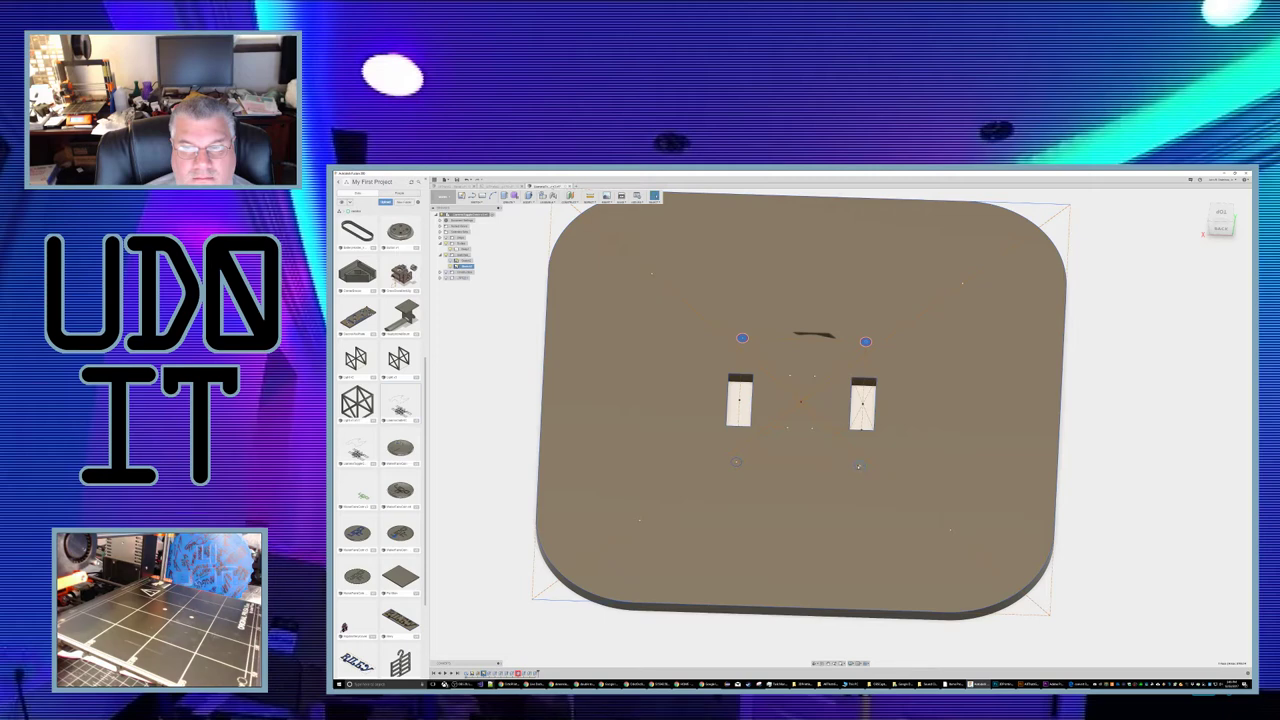
{"action": "left_click", "coordinate": [860, 466]}
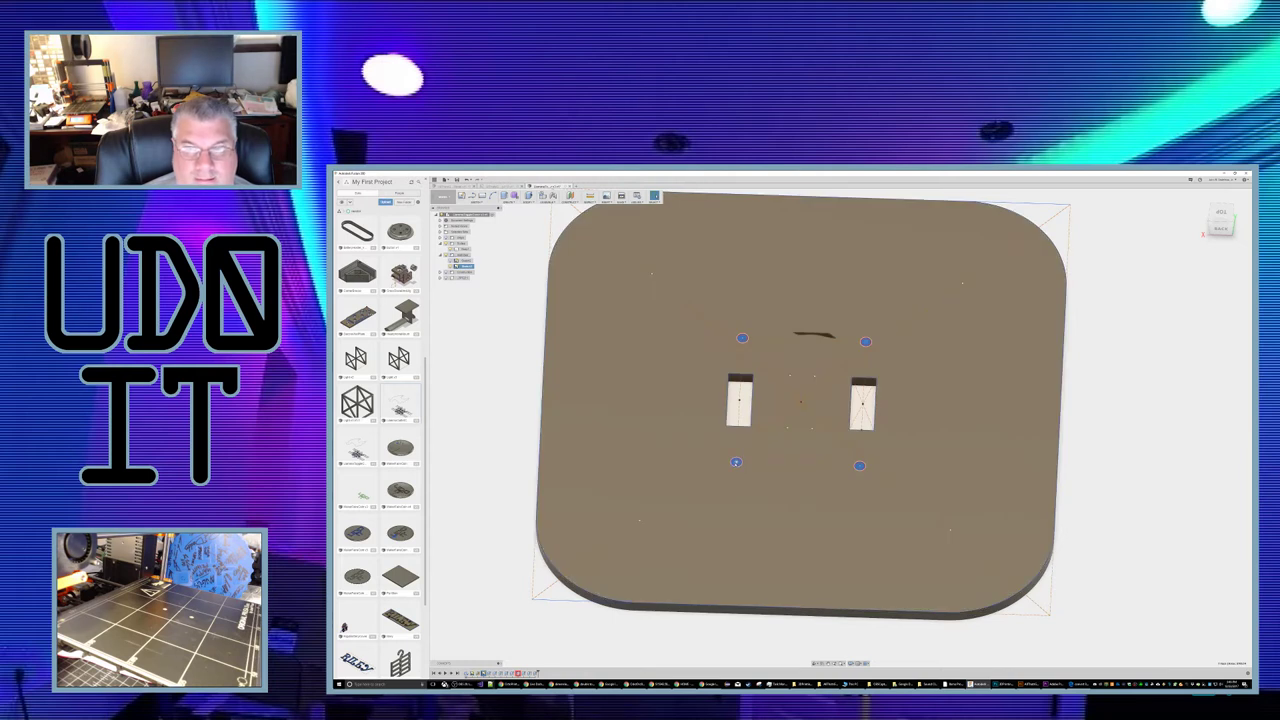
{"action": "right_click", "coordinate": [736, 462]}
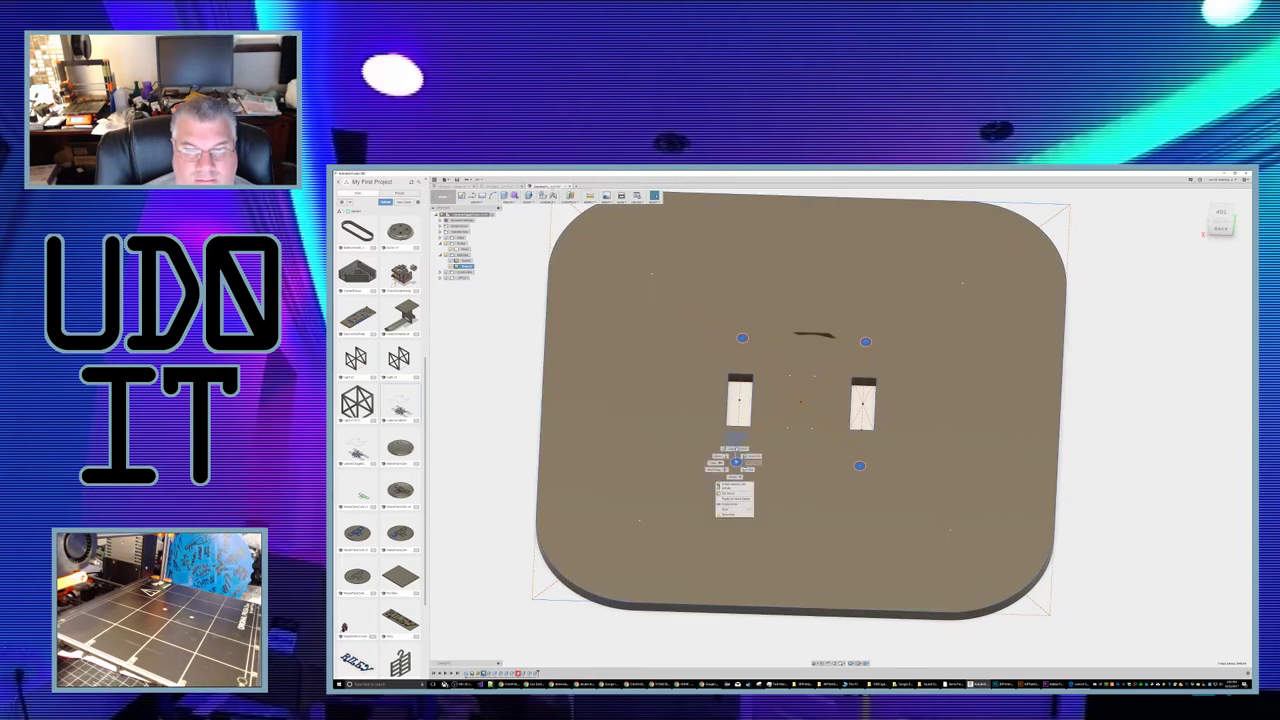
{"action": "left_click", "coordinate": [735, 495]}
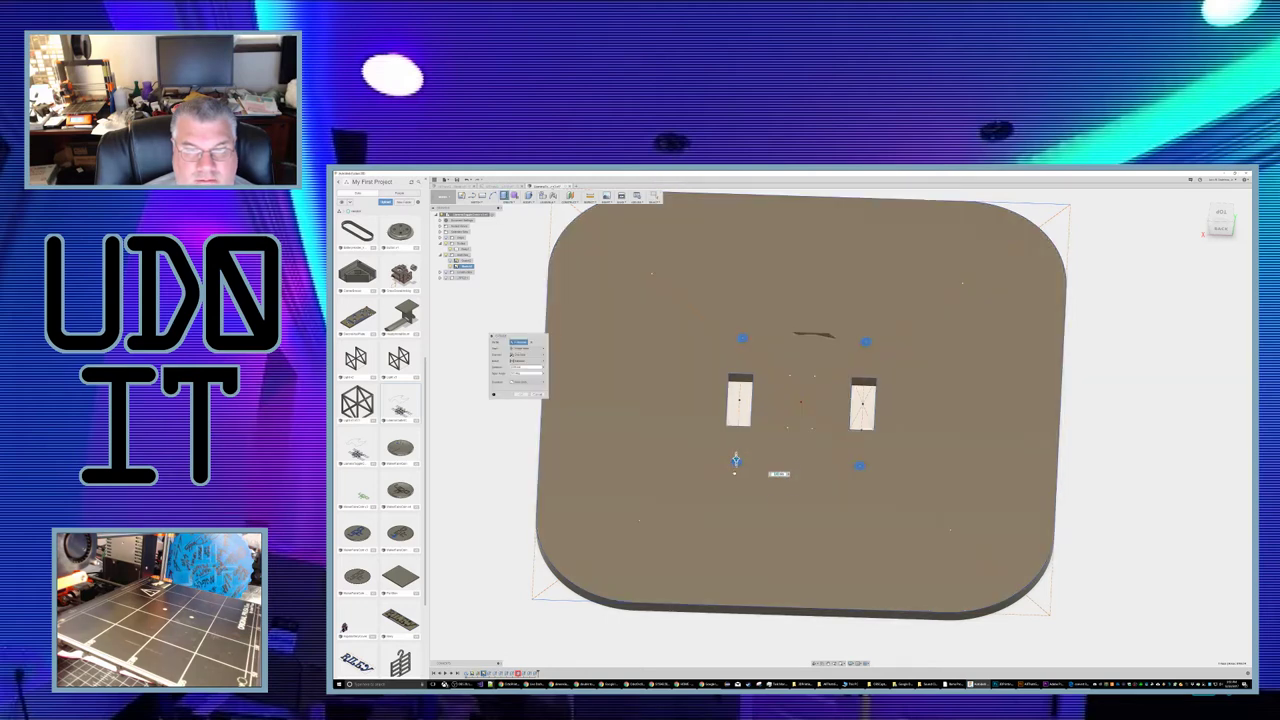
{"action": "key", "text": "Return"}
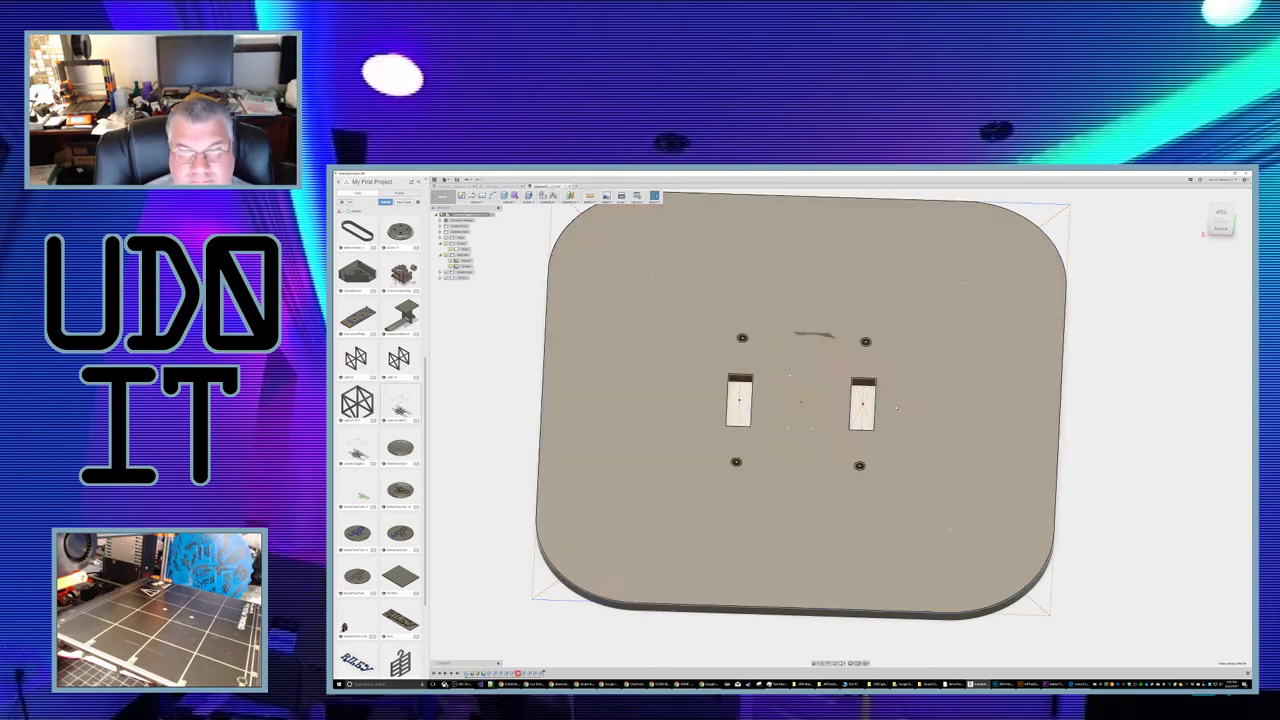
Step: Extrude the leftover sliver-shaped gap between the two upper screw holes down through the plate to fill it
{"action": "mouse_move", "coordinate": [1106, 390]}
{"action": "middle_mouse_down", "text": "shift"}
{"action": "mouse_move", "coordinate": [1108, 417]}
{"action": "mouse_move", "coordinate": [1099, 404]}
{"action": "middle_mouse_up", "text": "shift"}
{"action": "middle_click_drag", "start_coordinate": [1145, 315], "coordinate": [1122, 296], "text": "shift"}
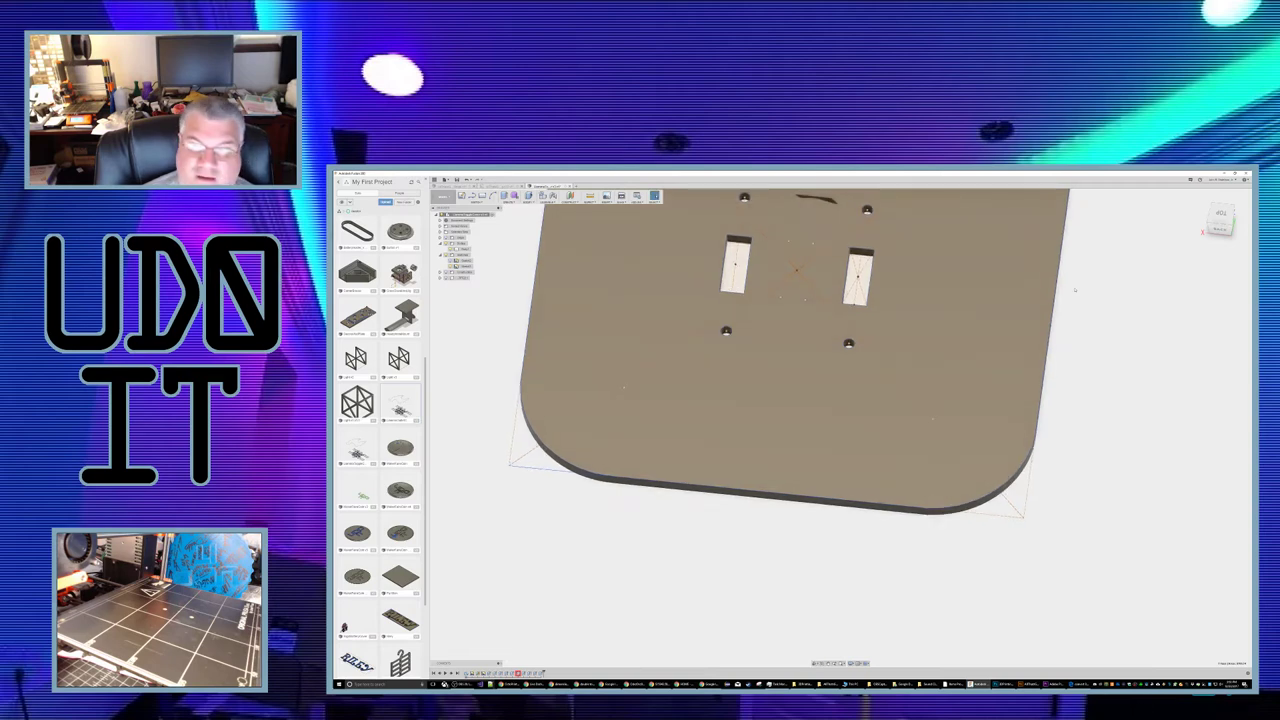
{"action": "middle_click_drag", "start_coordinate": [982, 271], "coordinate": [1010, 380]}
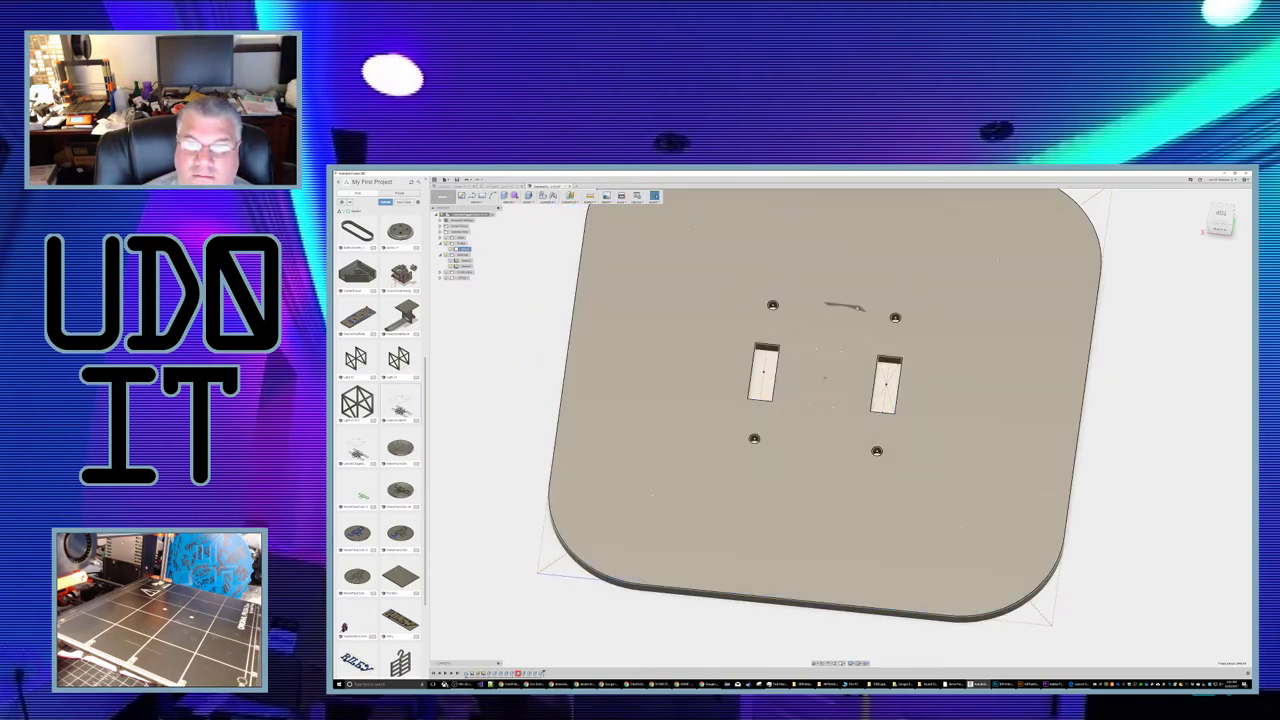
{"action": "scroll", "coordinate": [859, 307], "scroll_direction": "down", "scroll_amount": 2}
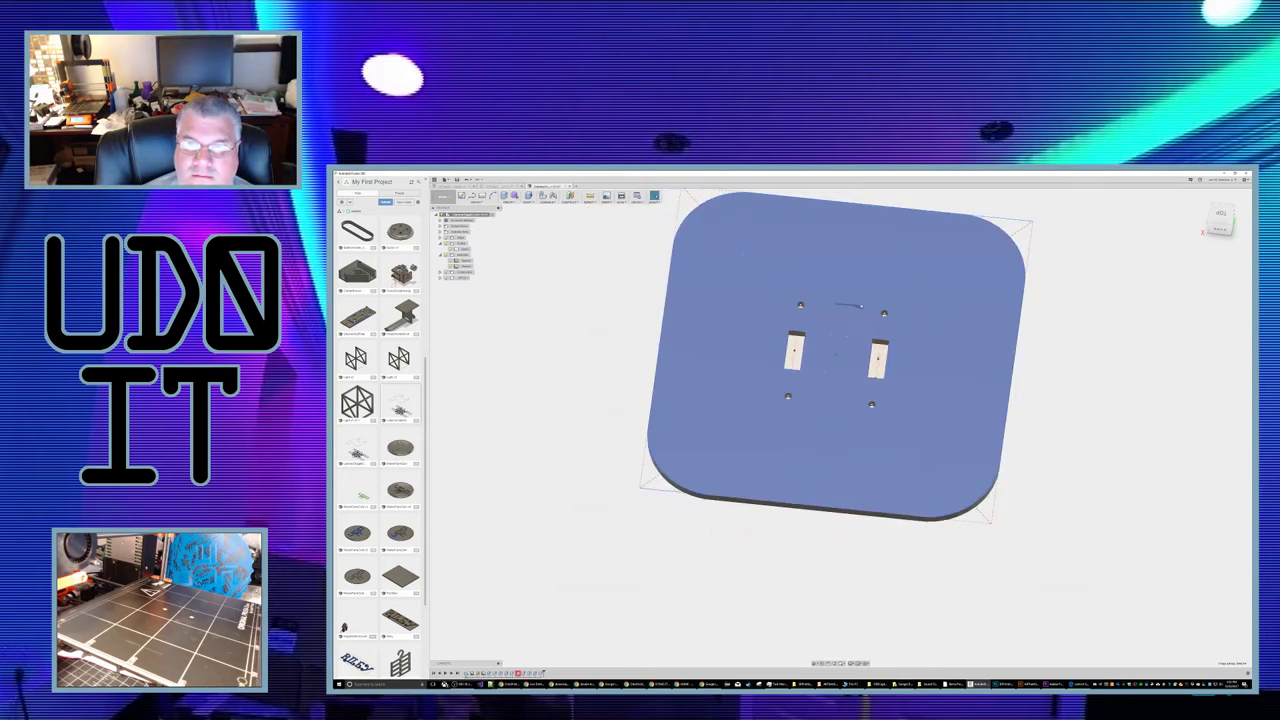
{"action": "scroll", "coordinate": [860, 307], "scroll_direction": "up", "scroll_amount": 5}
{"action": "scroll", "coordinate": [858, 307], "scroll_direction": "up", "scroll_amount": 5}
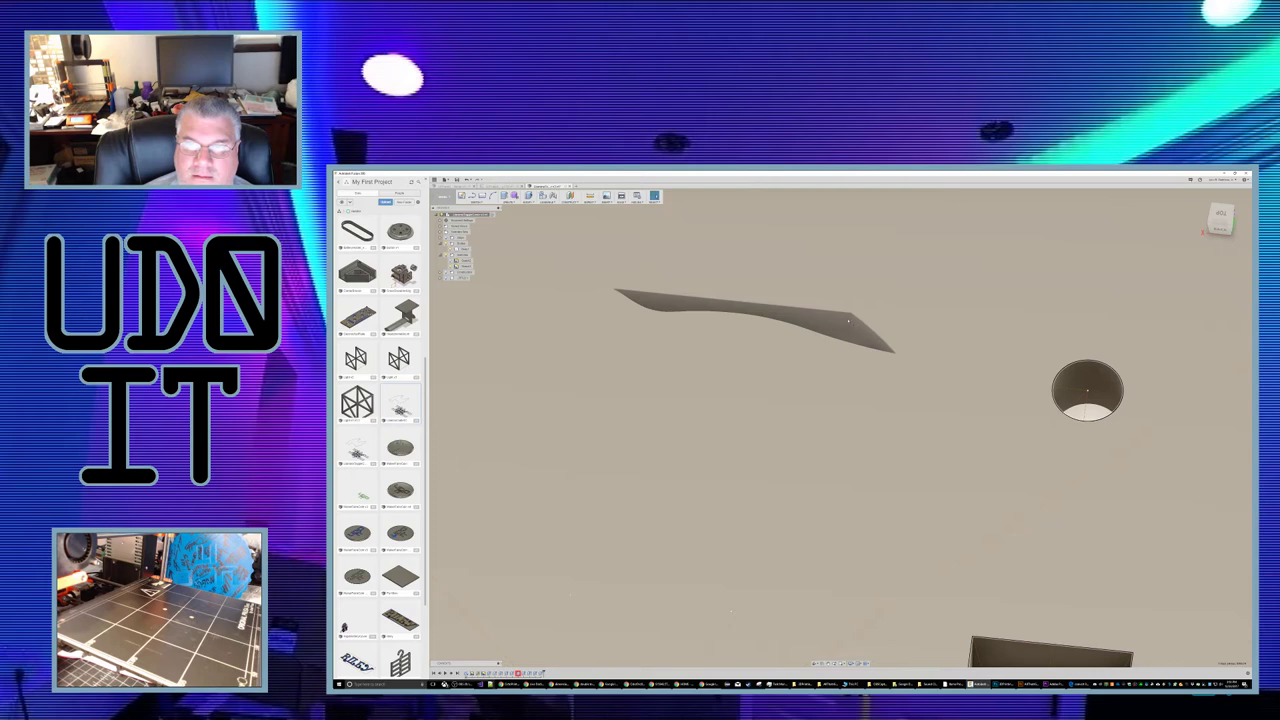
{"action": "middle_click_drag", "start_coordinate": [845, 326], "coordinate": [845, 314], "text": "shift"}
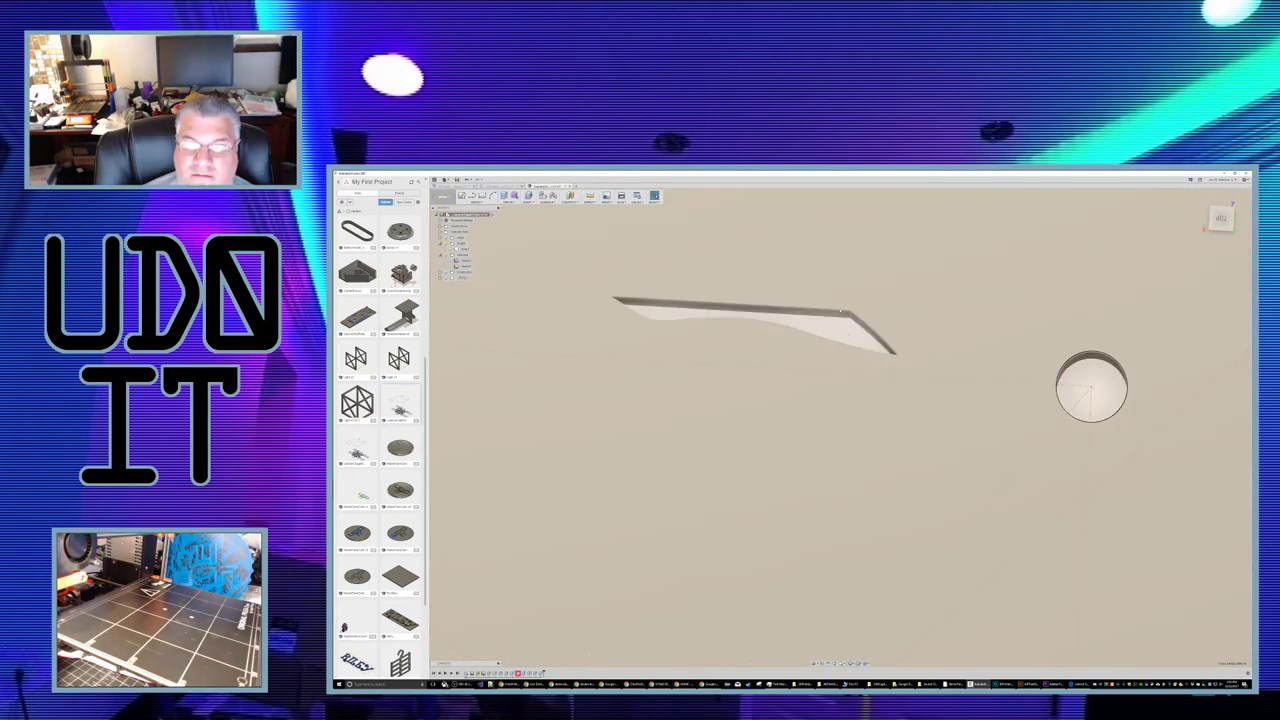
{"action": "left_click", "coordinate": [634, 306]}
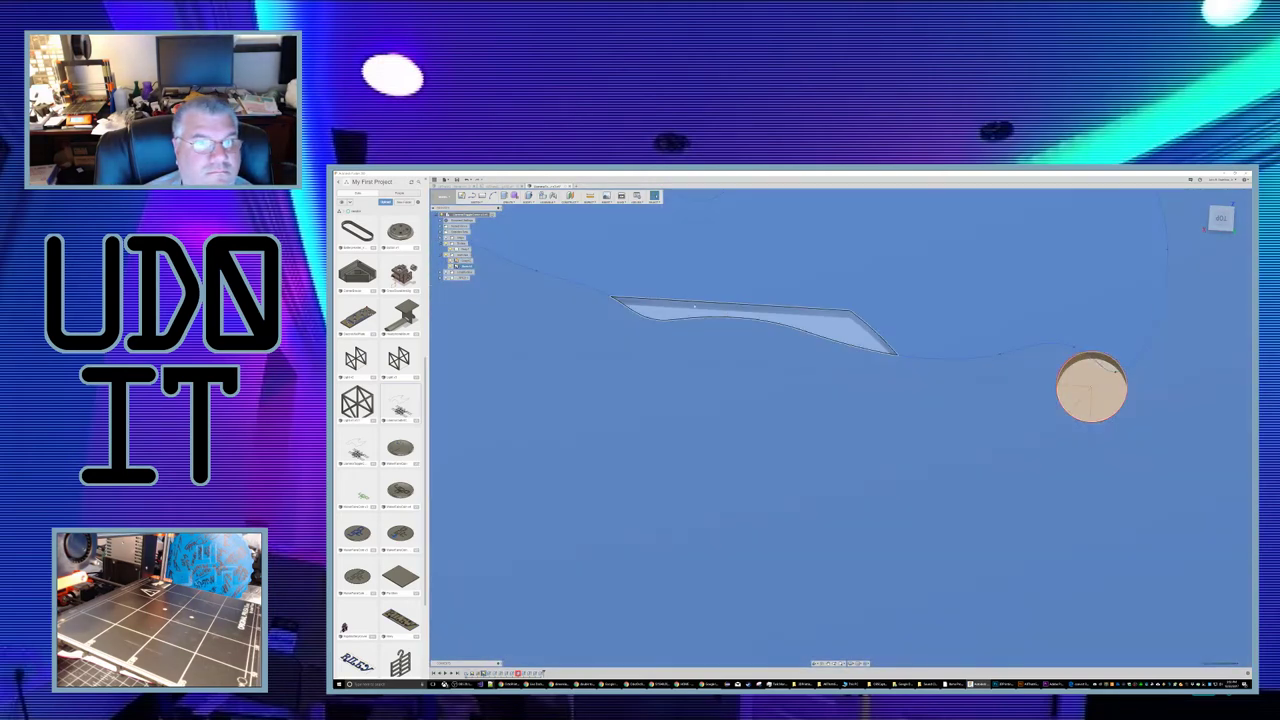
{"action": "left_click", "coordinate": [679, 306]}
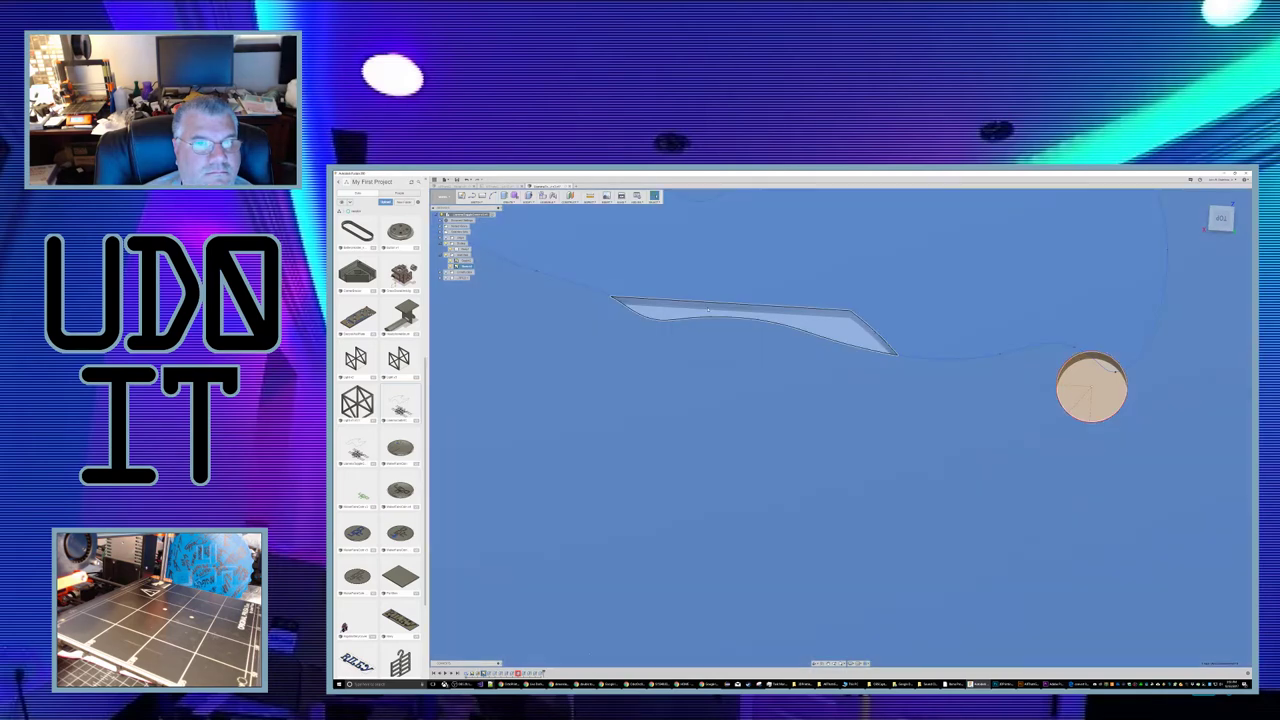
{"action": "left_click", "coordinate": [707, 311]}
{"action": "right_click", "coordinate": [707, 311]}
{"action": "left_click", "coordinate": [710, 330]}
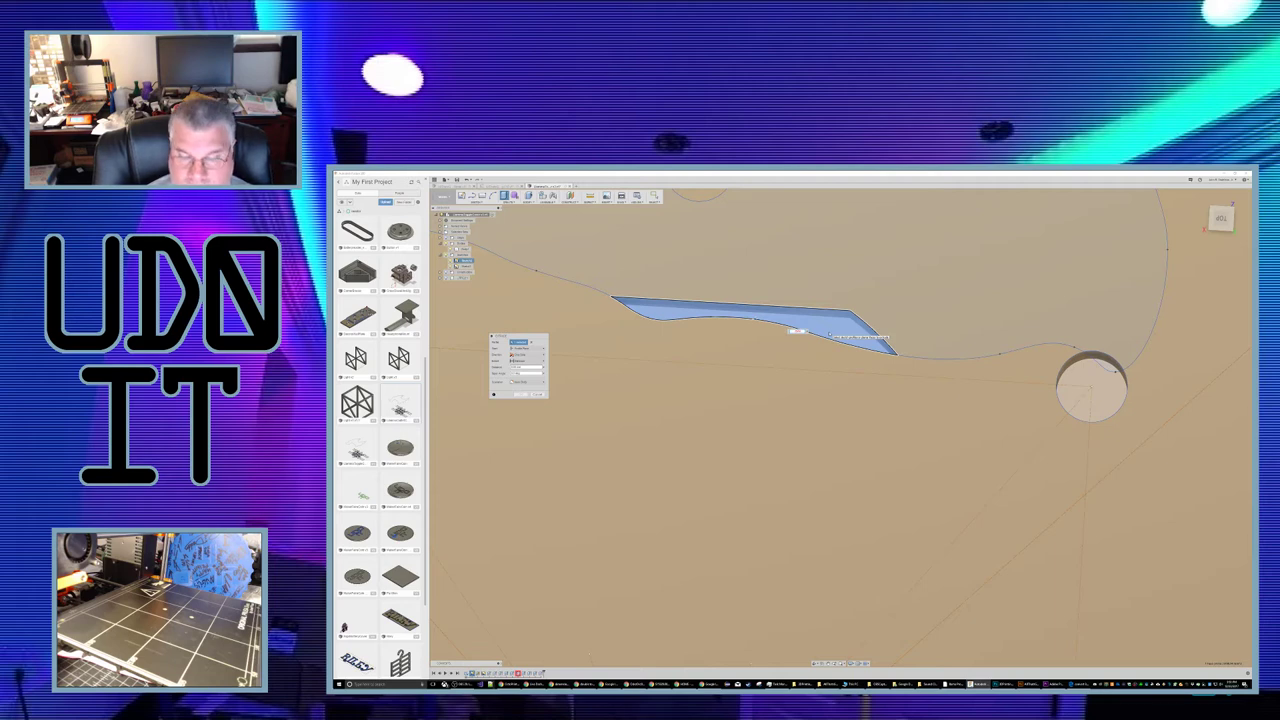
{"action": "type", "text": "-"}
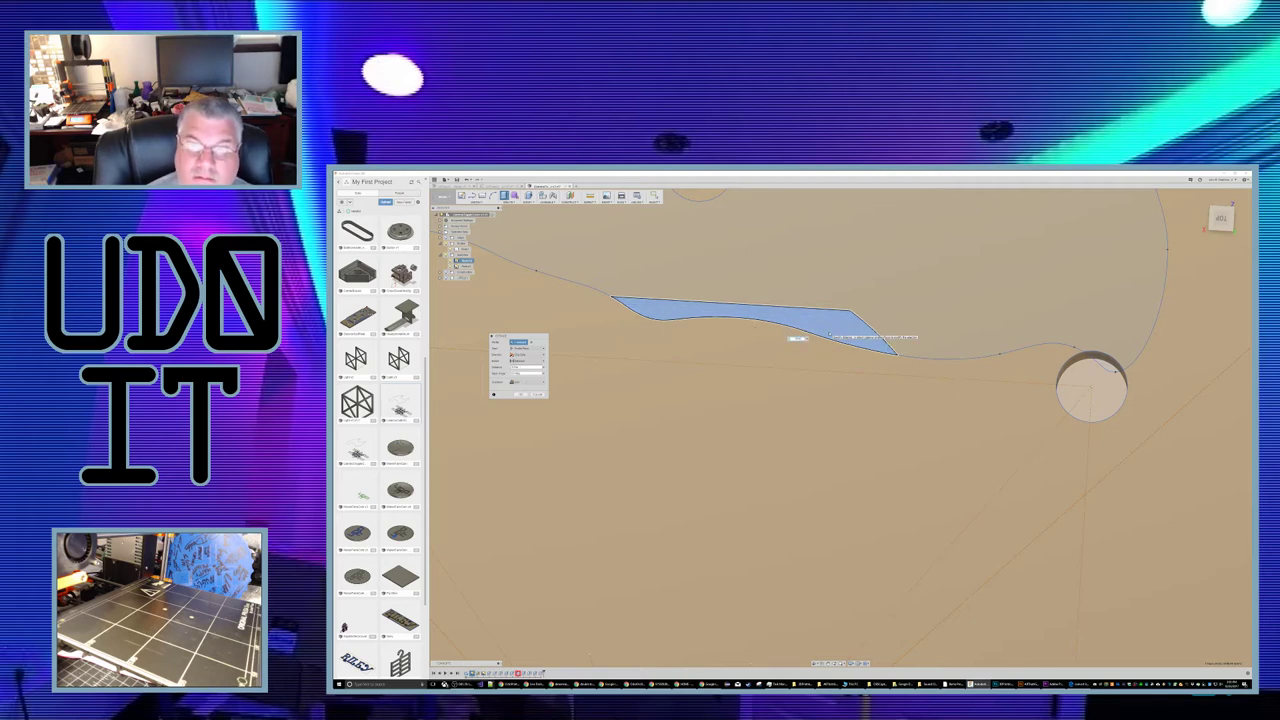
{"action": "key", "text": "Return"}
Step: Hide the llama sketch and extrude the rounded plate profile as a cut into the plate's face
{"action": "scroll", "coordinate": [860, 367], "scroll_direction": "down", "scroll_amount": 3}
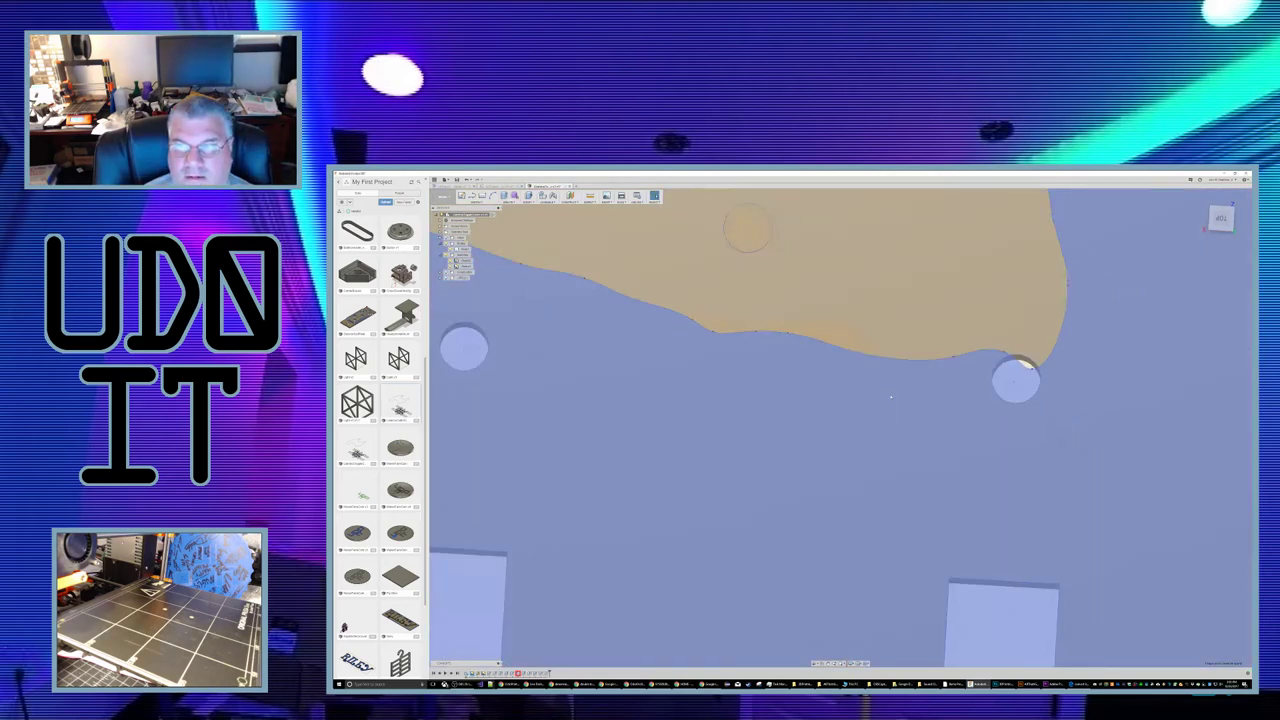
{"action": "scroll", "coordinate": [890, 397], "scroll_direction": "down", "scroll_amount": 3}
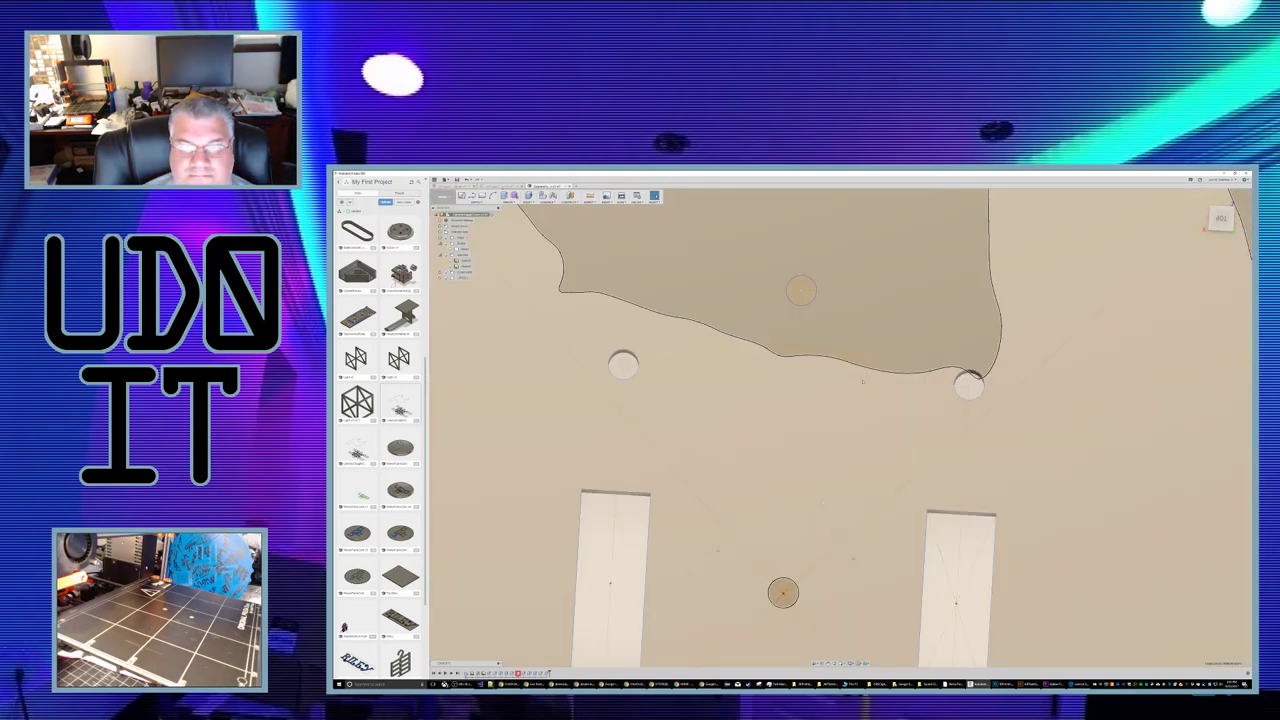
{"action": "scroll", "coordinate": [863, 381], "scroll_direction": "down", "scroll_amount": 2}
{"action": "middle_click_drag", "start_coordinate": [1000, 403], "coordinate": [1016, 387], "text": "shift"}
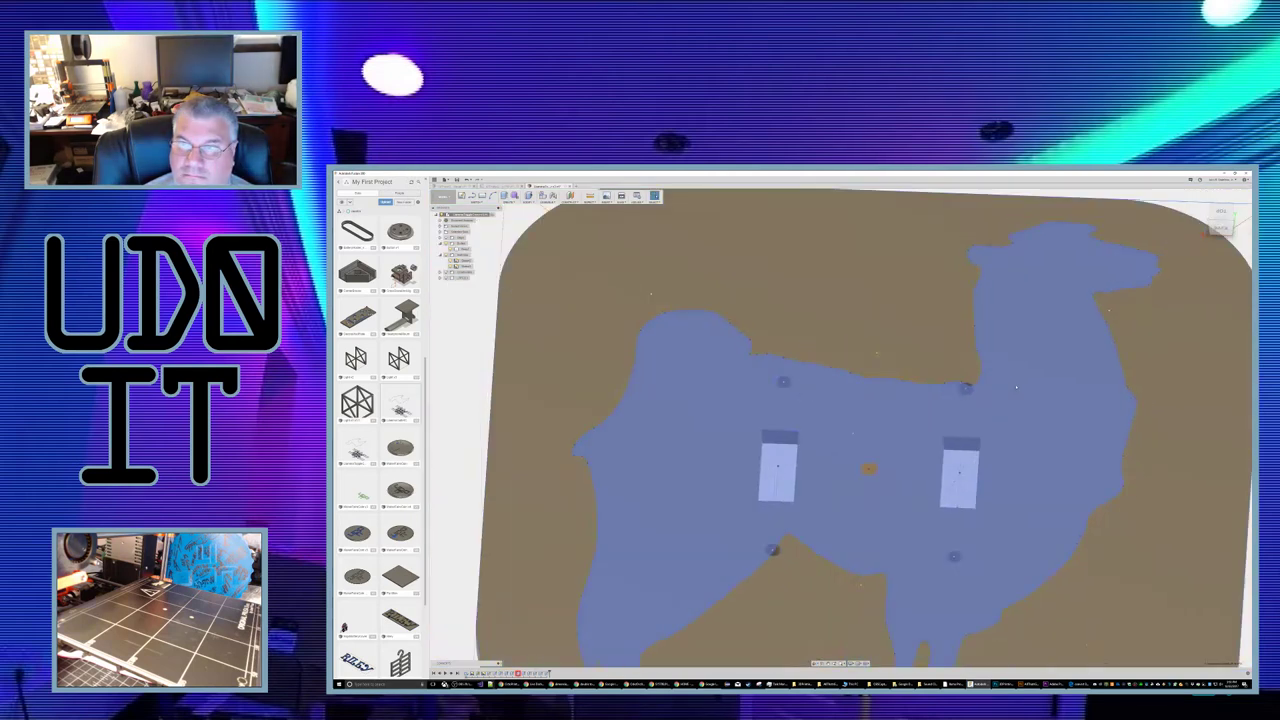
{"action": "scroll", "coordinate": [1016, 387], "scroll_direction": "down", "scroll_amount": 5}
{"action": "middle_click_drag", "start_coordinate": [1238, 432], "coordinate": [1203, 415]}
{"action": "left_click", "coordinate": [1037, 372]}
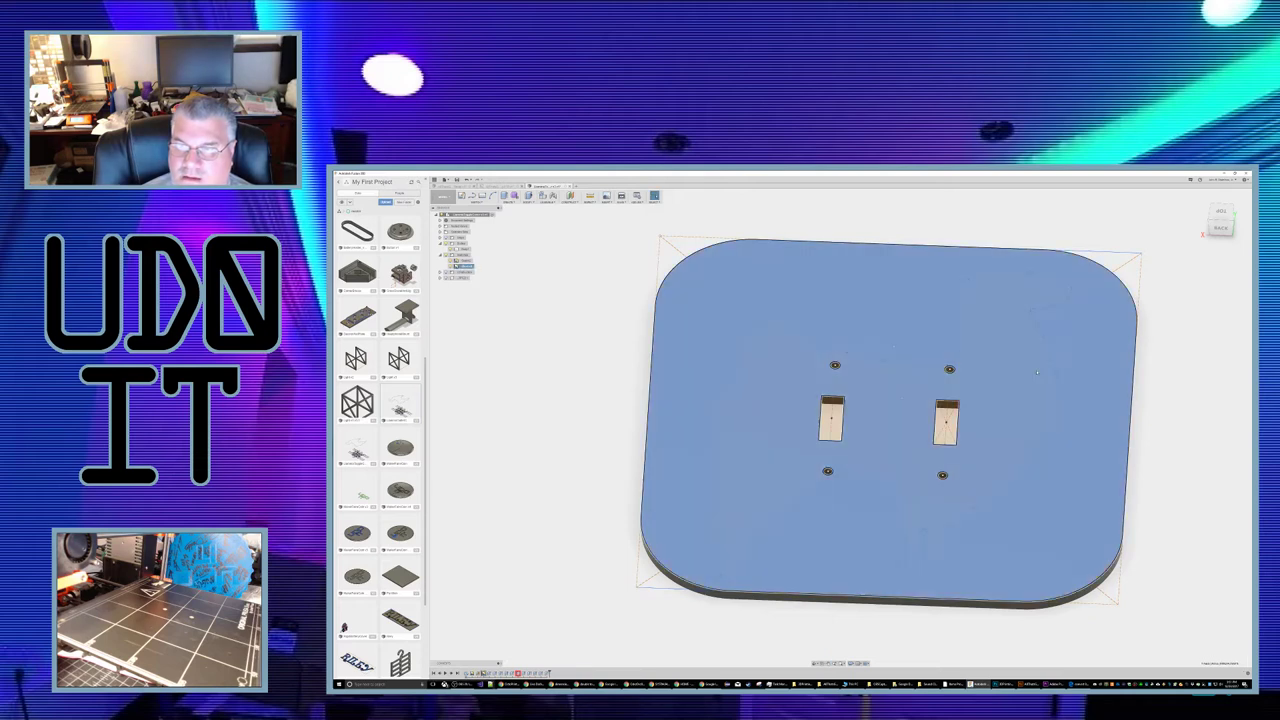
{"action": "left_click", "coordinate": [1037, 372]}
{"action": "left_click", "coordinate": [1005, 346]}
{"action": "left_click", "coordinate": [997, 348]}
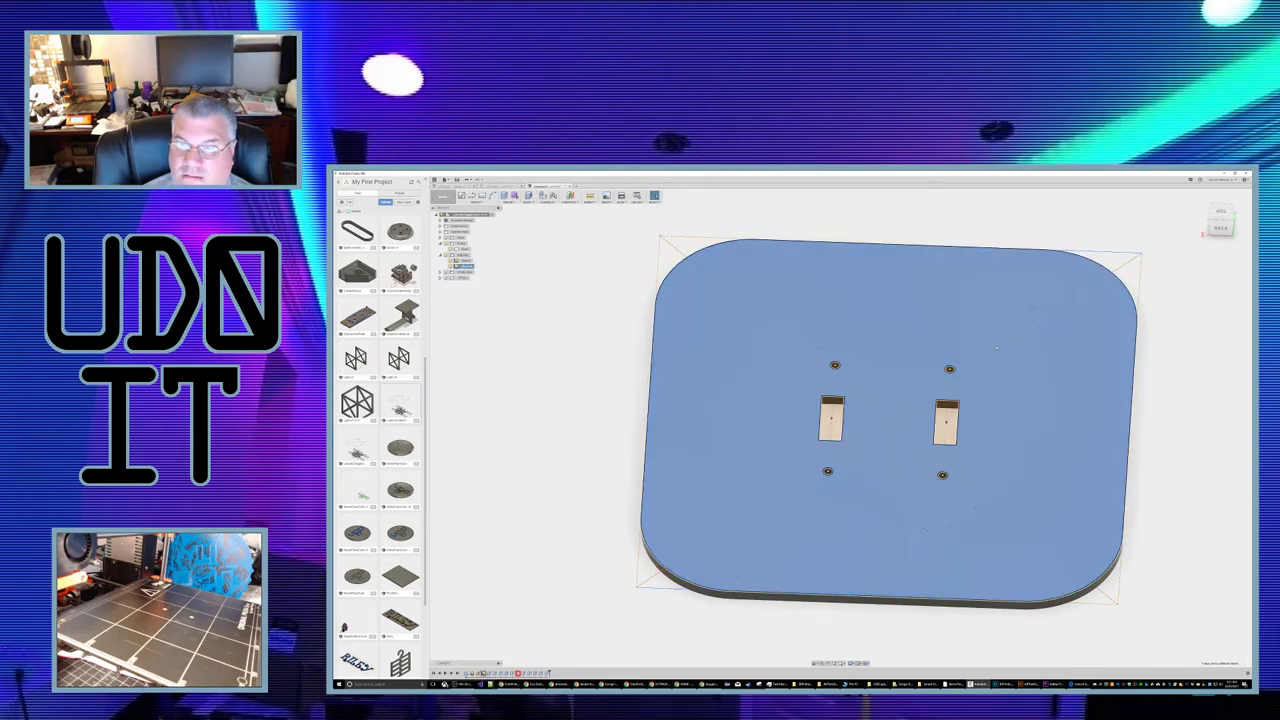
{"action": "right_click", "coordinate": [996, 347]}
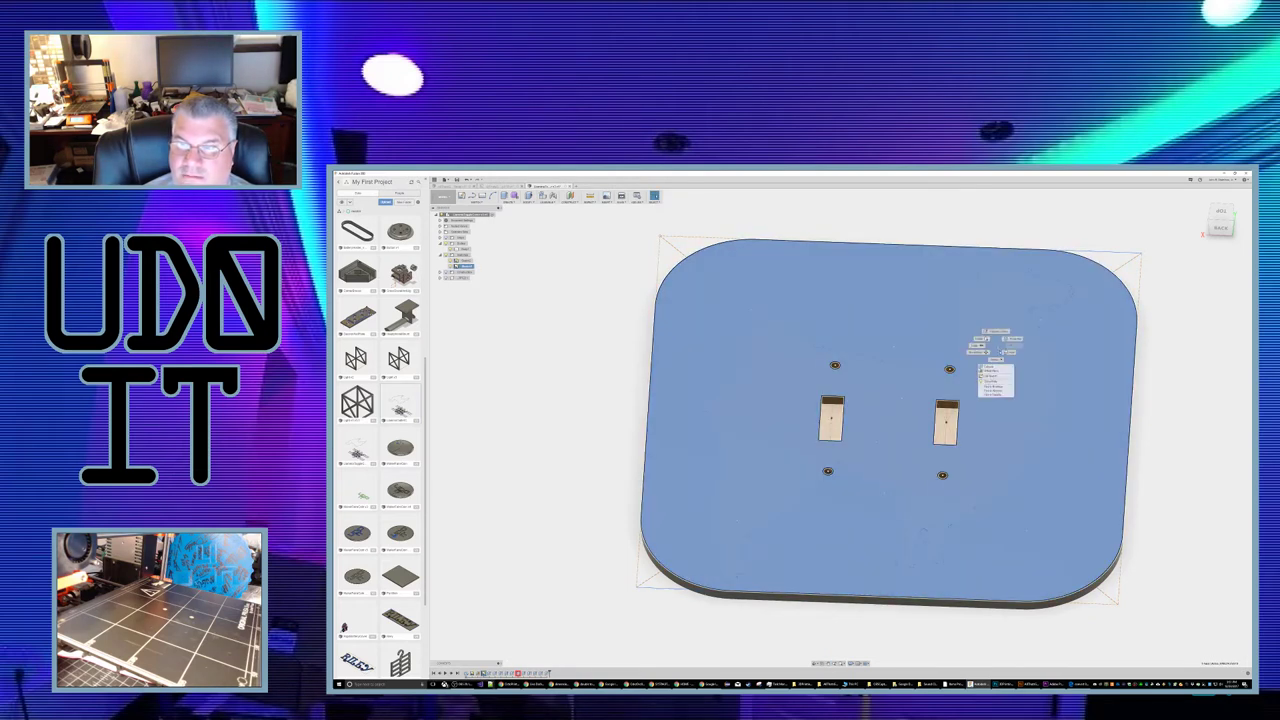
{"action": "left_click", "coordinate": [995, 369]}
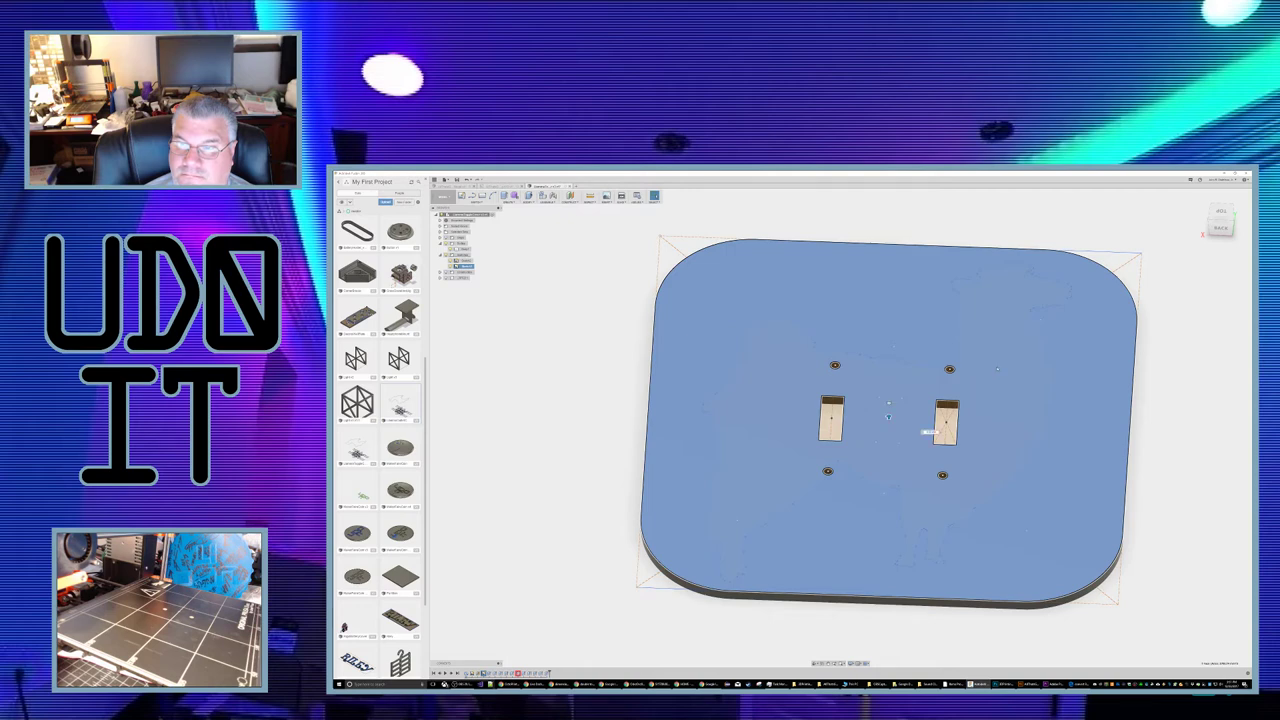
{"action": "left_click", "coordinate": [888, 418]}
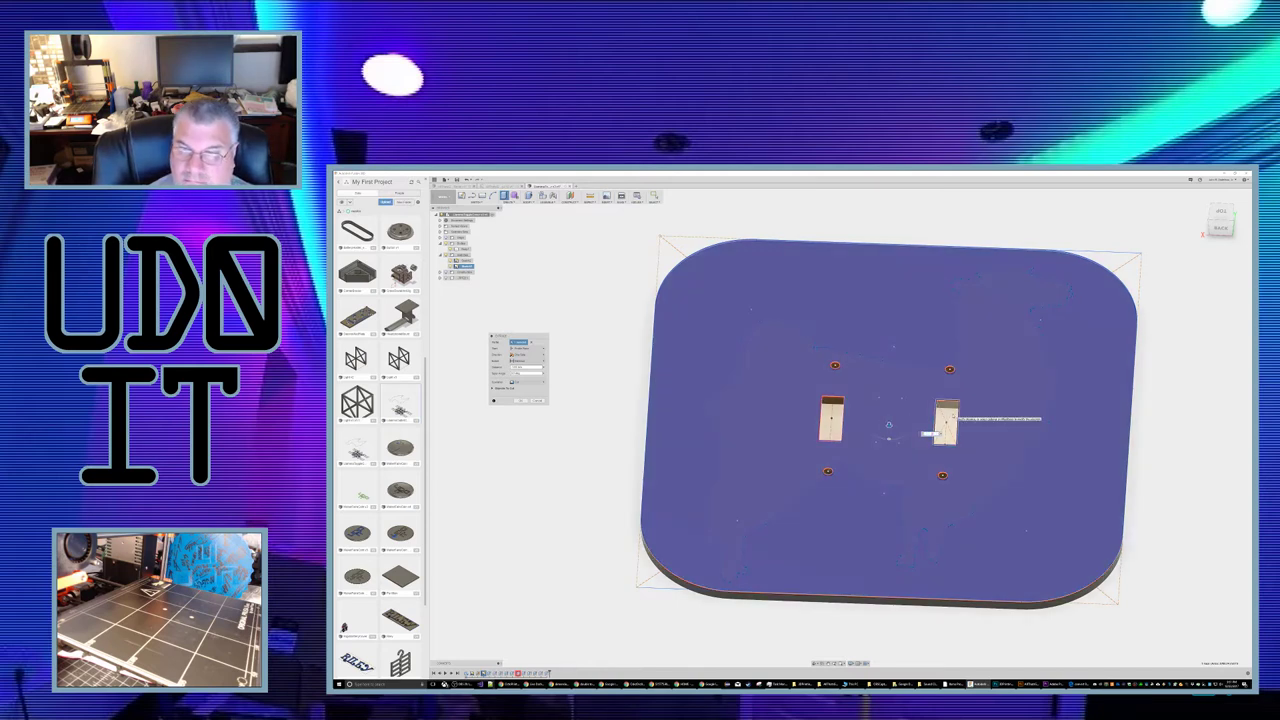
{"action": "key", "text": "Return"}
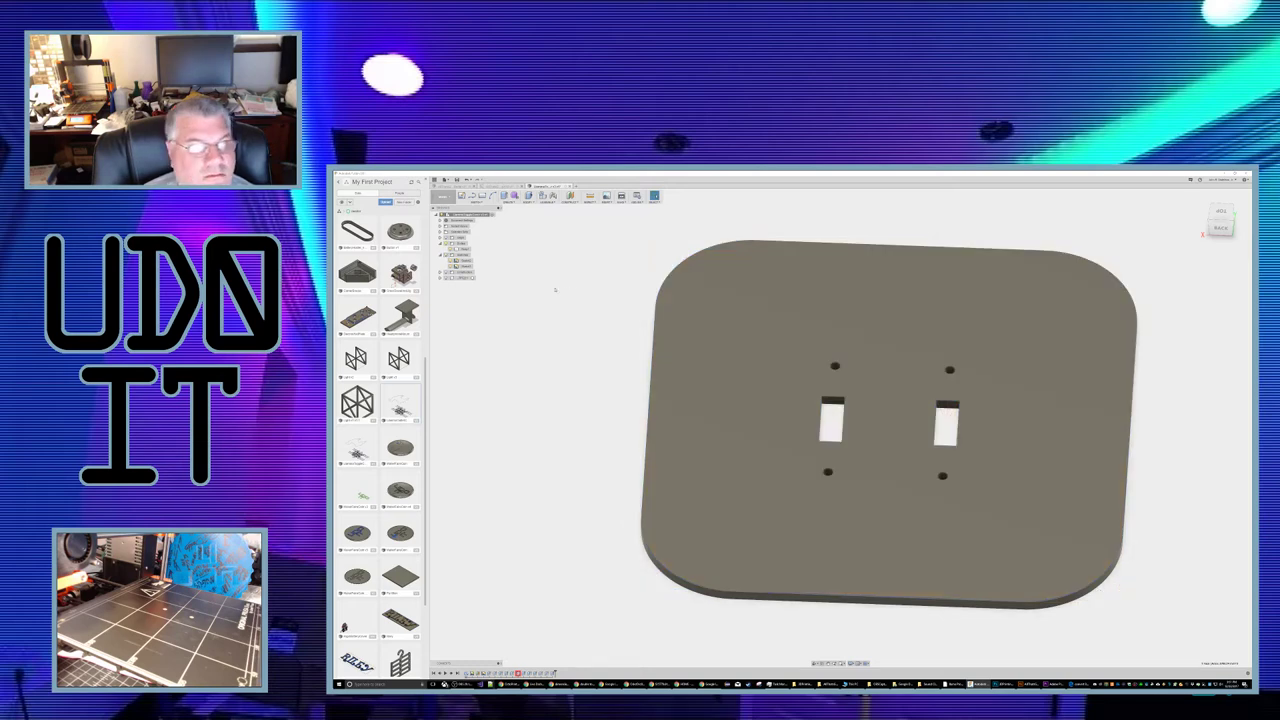
Step: Show the sketches again and extrude the llama silhouette with a distance of 1 on the plate's face
{"action": "left_click", "coordinate": [446, 255]}
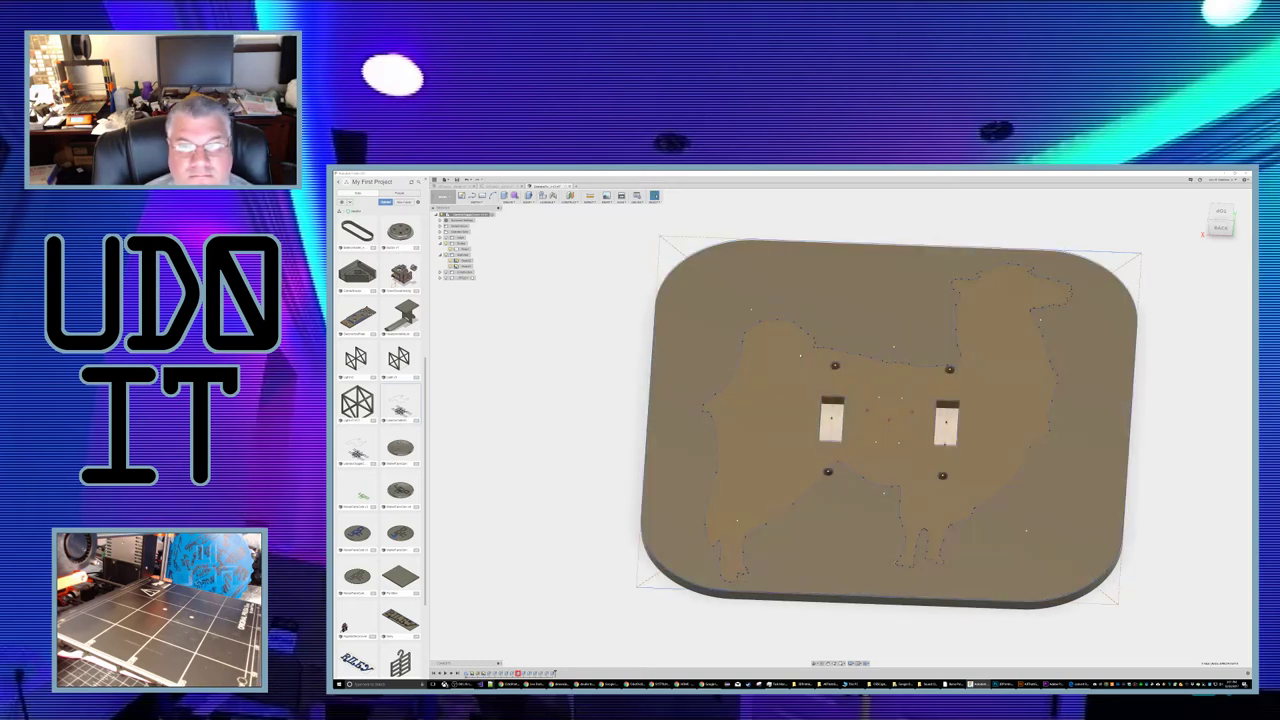
{"action": "left_click", "coordinate": [800, 355]}
{"action": "mouse_move", "coordinate": [998, 393]}
{"action": "middle_mouse_down", "text": "shift"}
{"action": "mouse_move", "coordinate": [992, 372]}
{"action": "mouse_move", "coordinate": [993, 383]}
{"action": "middle_mouse_up", "text": "shift"}
{"action": "mouse_move", "coordinate": [815, 428]}
{"action": "middle_mouse_down", "text": "shift"}
{"action": "mouse_move", "coordinate": [813, 414]}
{"action": "mouse_move", "coordinate": [818, 436]}
{"action": "mouse_move", "coordinate": [830, 428]}
{"action": "middle_mouse_up", "text": "shift"}
{"action": "right_click", "coordinate": [989, 384]}
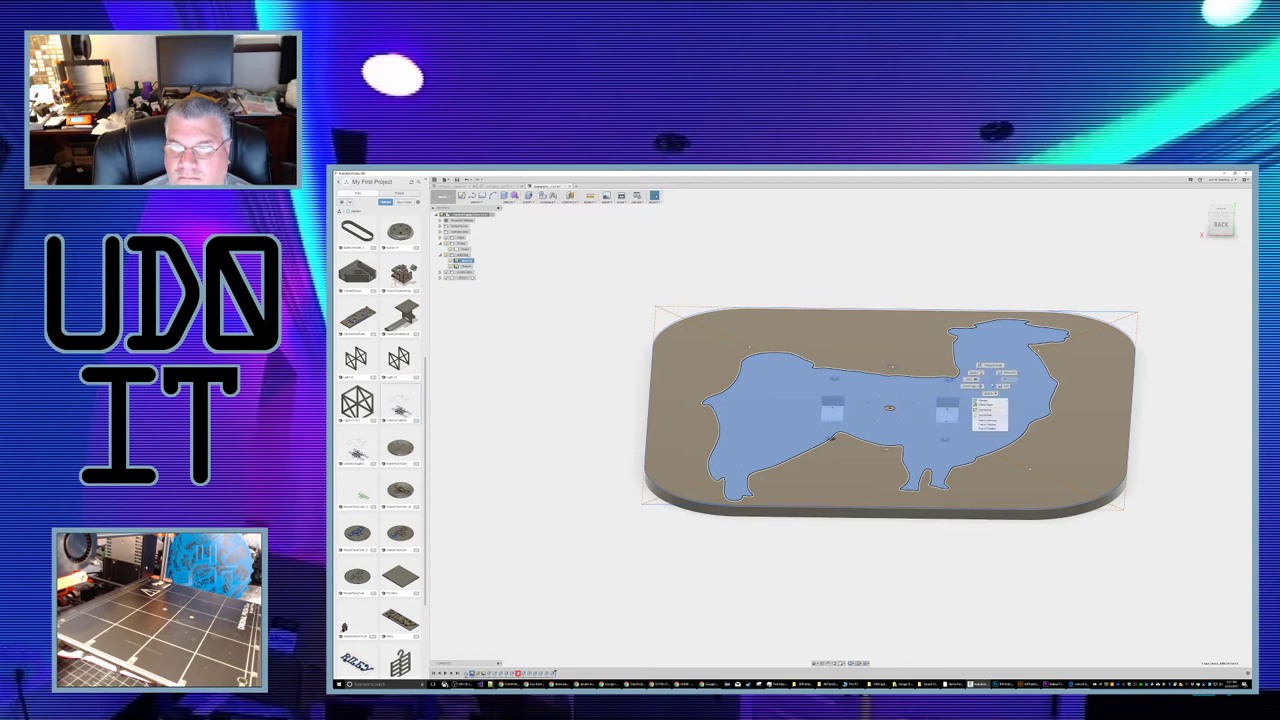
{"action": "left_click", "coordinate": [988, 358]}
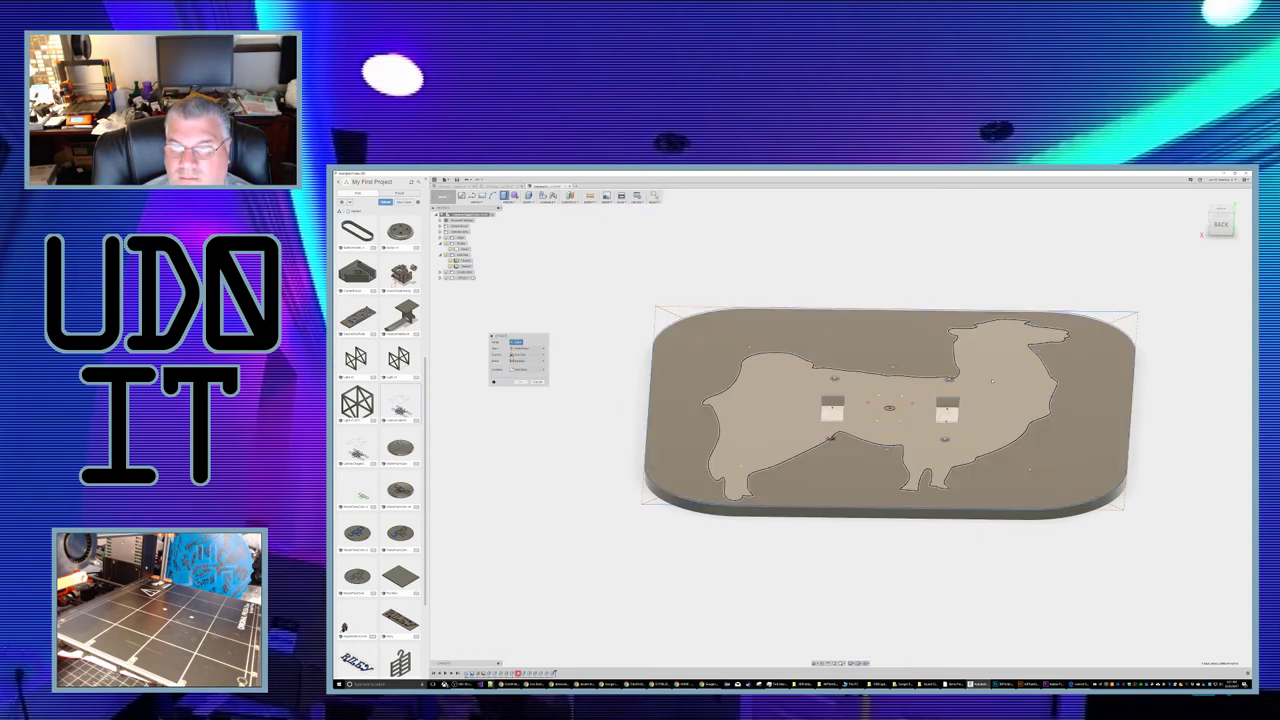
{"action": "left_click", "coordinate": [993, 381]}
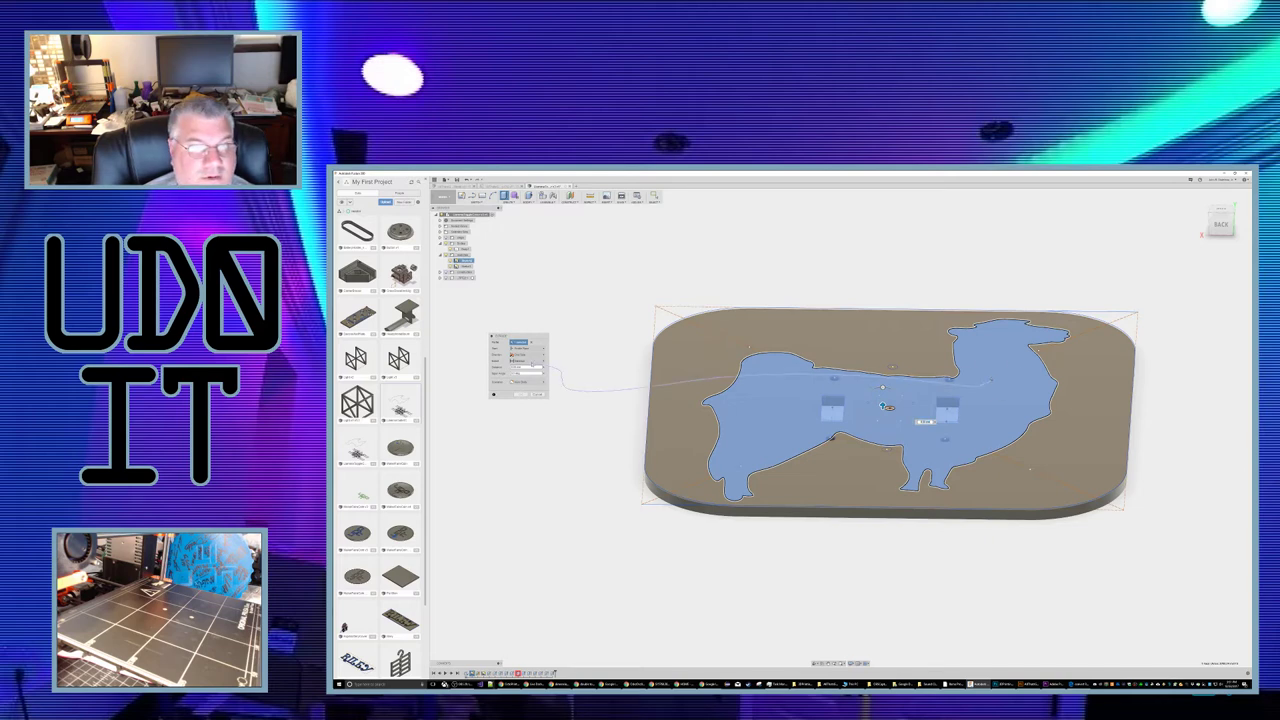
{"action": "left_click", "coordinate": [766, 390]}
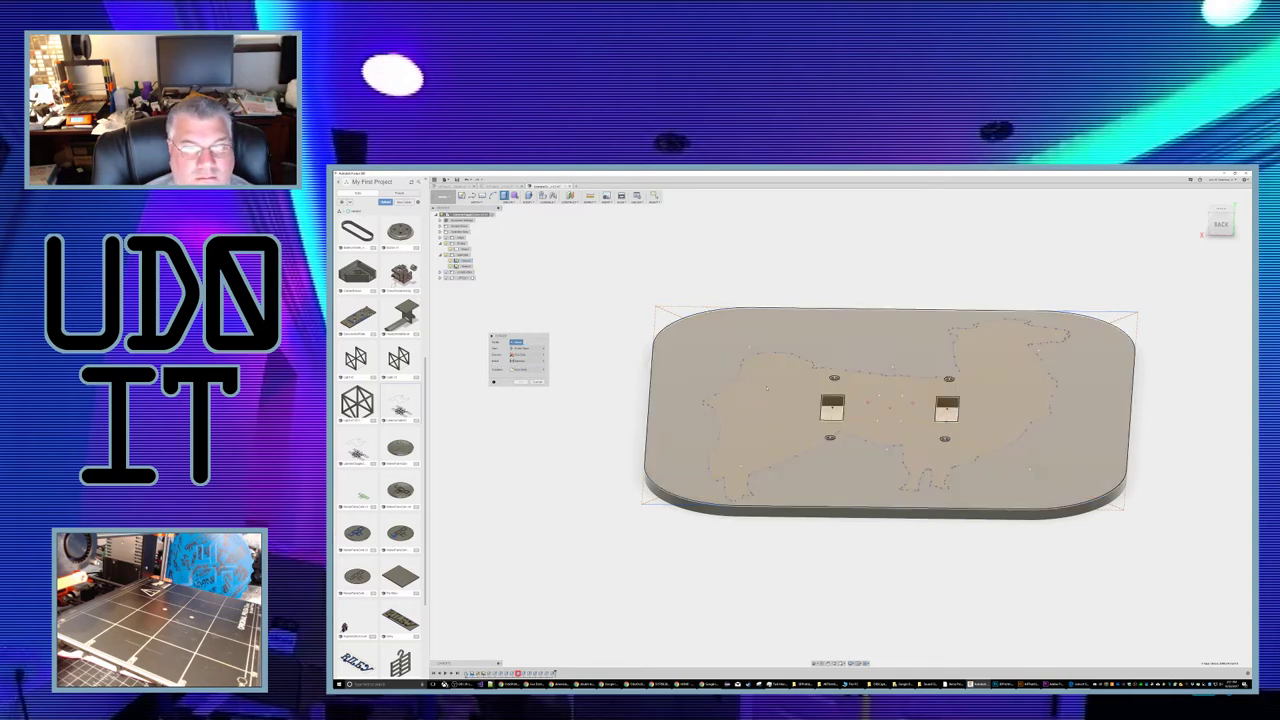
{"action": "left_click", "coordinate": [764, 389]}
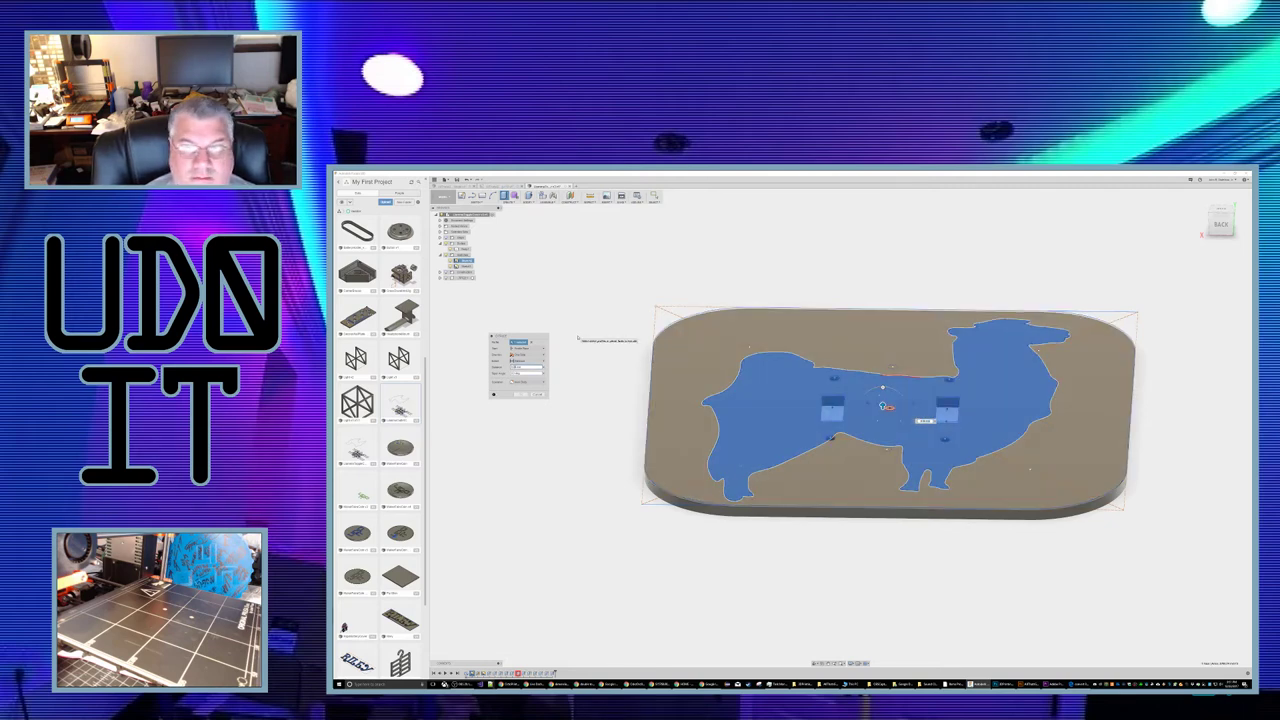
{"action": "type", "text": "1"}
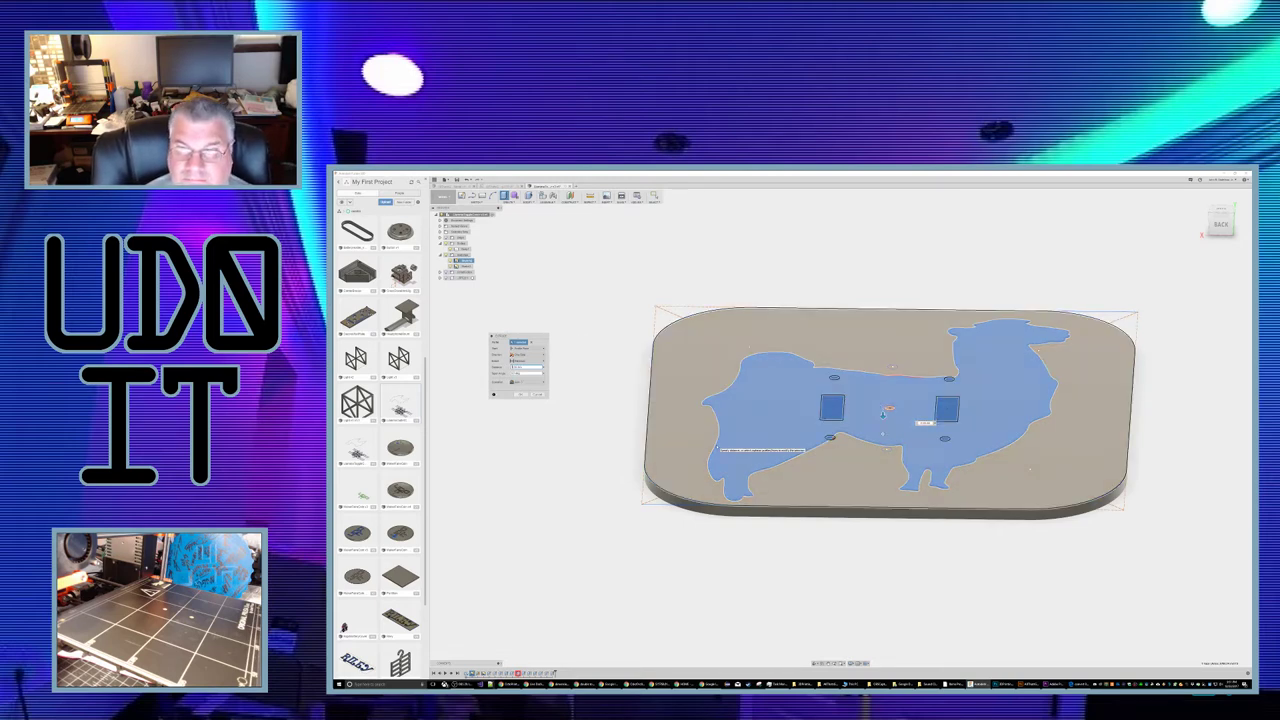
{"action": "key", "text": "Return"}
{"action": "key", "text": "Escape"}
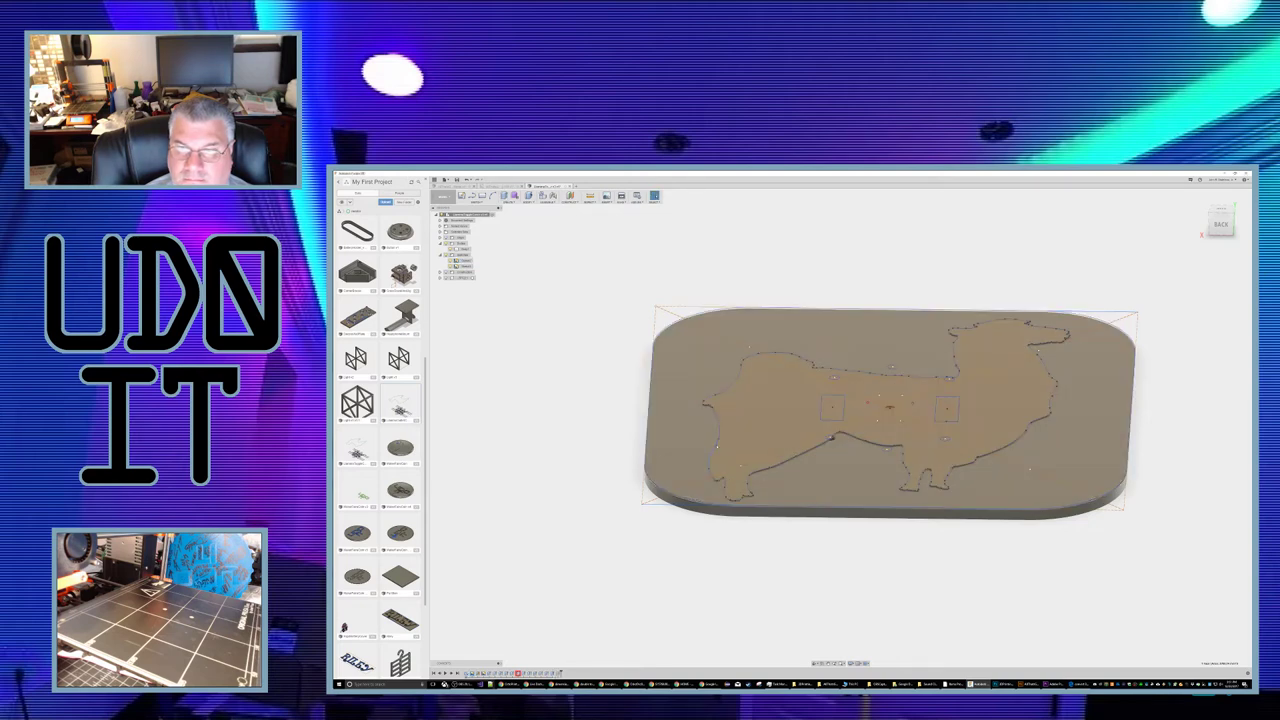
Step: Undo the extrusion of the llama silhouette that covers the switch openings and clear the face selection
{"action": "scroll", "coordinate": [727, 391], "scroll_direction": "down", "scroll_amount": 2}
{"action": "scroll", "coordinate": [727, 391], "scroll_direction": "up", "scroll_amount": 7}
{"action": "middle_click_drag", "start_coordinate": [727, 391], "coordinate": [730, 387], "text": "shift"}
{"action": "middle_click_drag", "start_coordinate": [1068, 435], "coordinate": [556, 335], "text": "shift"}
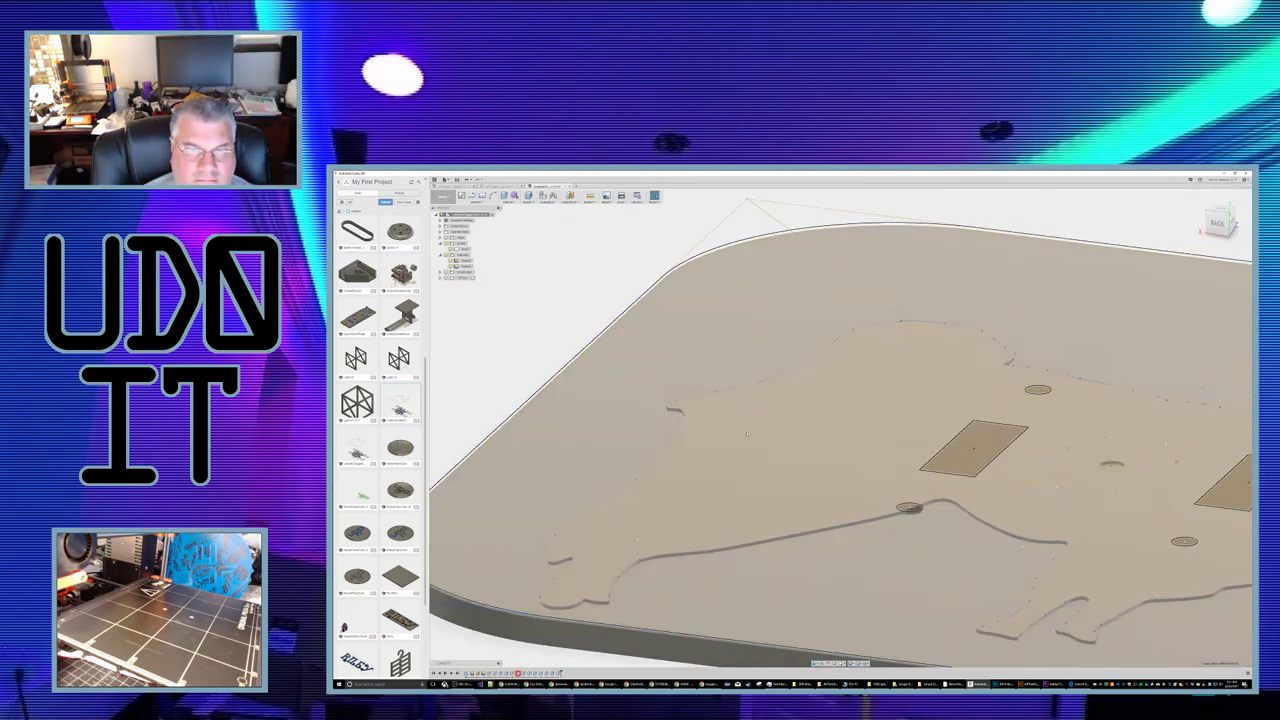
{"action": "middle_click_drag", "start_coordinate": [788, 490], "coordinate": [786, 430], "text": "shift"}
{"action": "key", "text": "ctrl+z"}
{"action": "key", "text": "ctrl+y"}
{"action": "key", "text": "ctrl+z"}
{"action": "key", "text": "ctrl+y"}
{"action": "key", "text": "ctrl+z"}
{"action": "middle_click_drag", "start_coordinate": [1030, 558], "coordinate": [966, 590], "text": "shift"}
{"action": "left_click", "coordinate": [706, 491]}
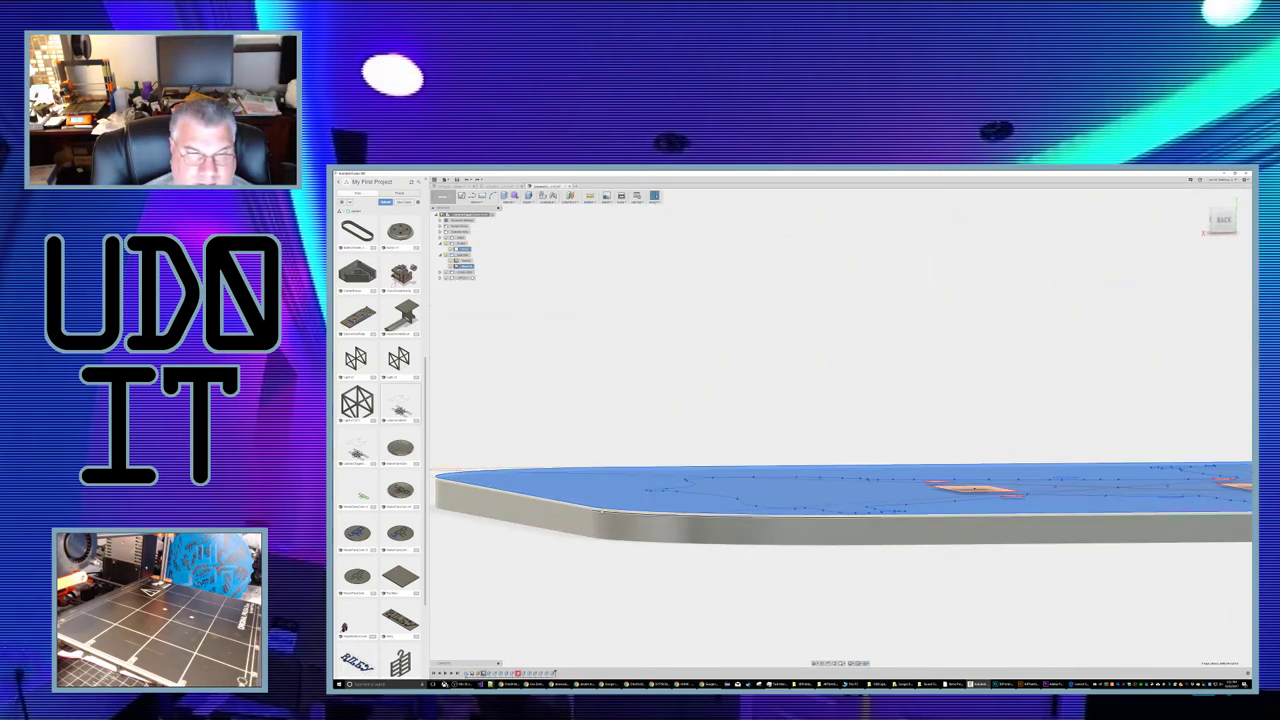
{"action": "key", "text": "Escape"}
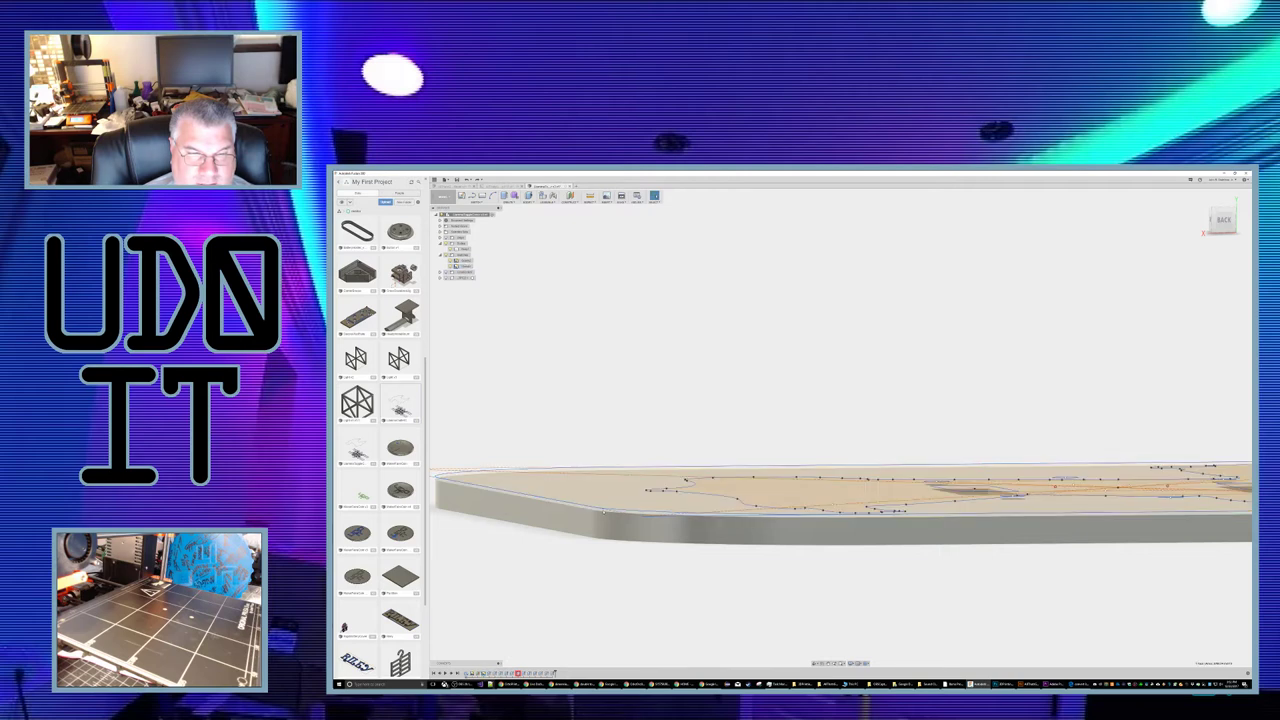
Step: Hide the sketches and move the plate's face with a point-to-point move, using two points where the rounded corner begins
{"action": "middle_click_drag", "start_coordinate": [709, 563], "coordinate": [755, 626], "text": "shift"}
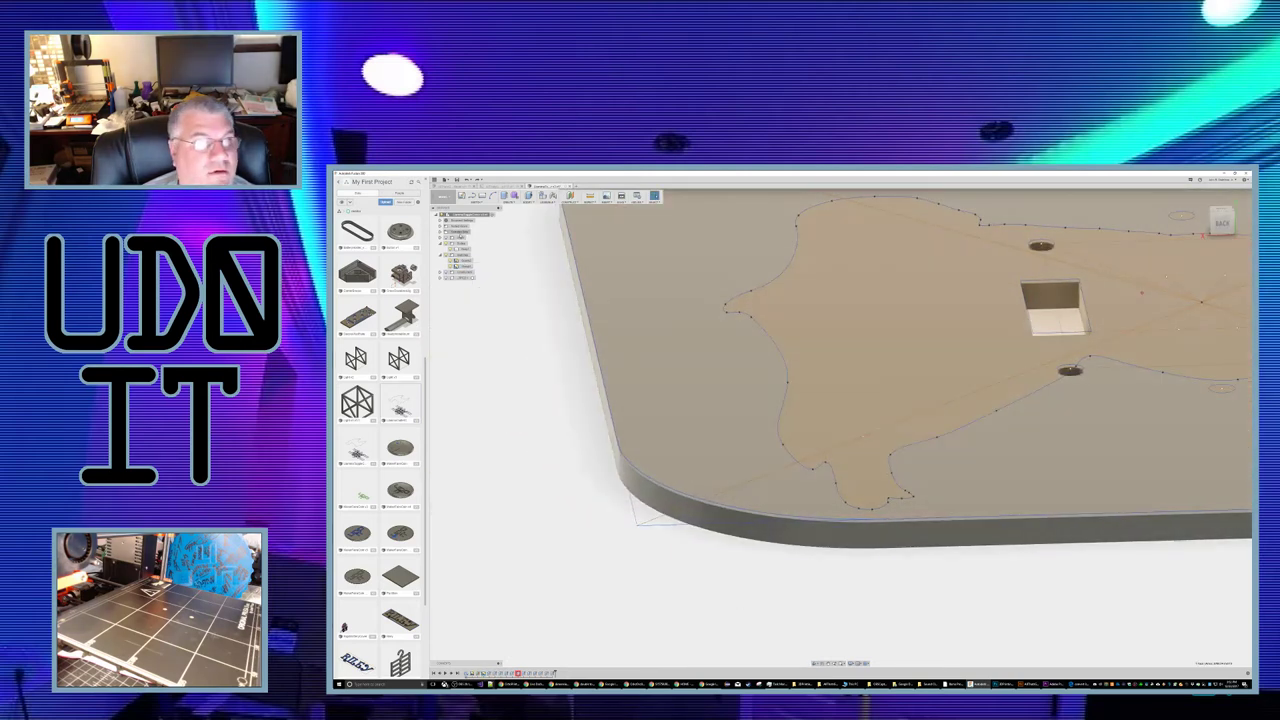
{"action": "left_click", "coordinate": [447, 255]}
{"action": "left_click", "coordinate": [757, 425]}
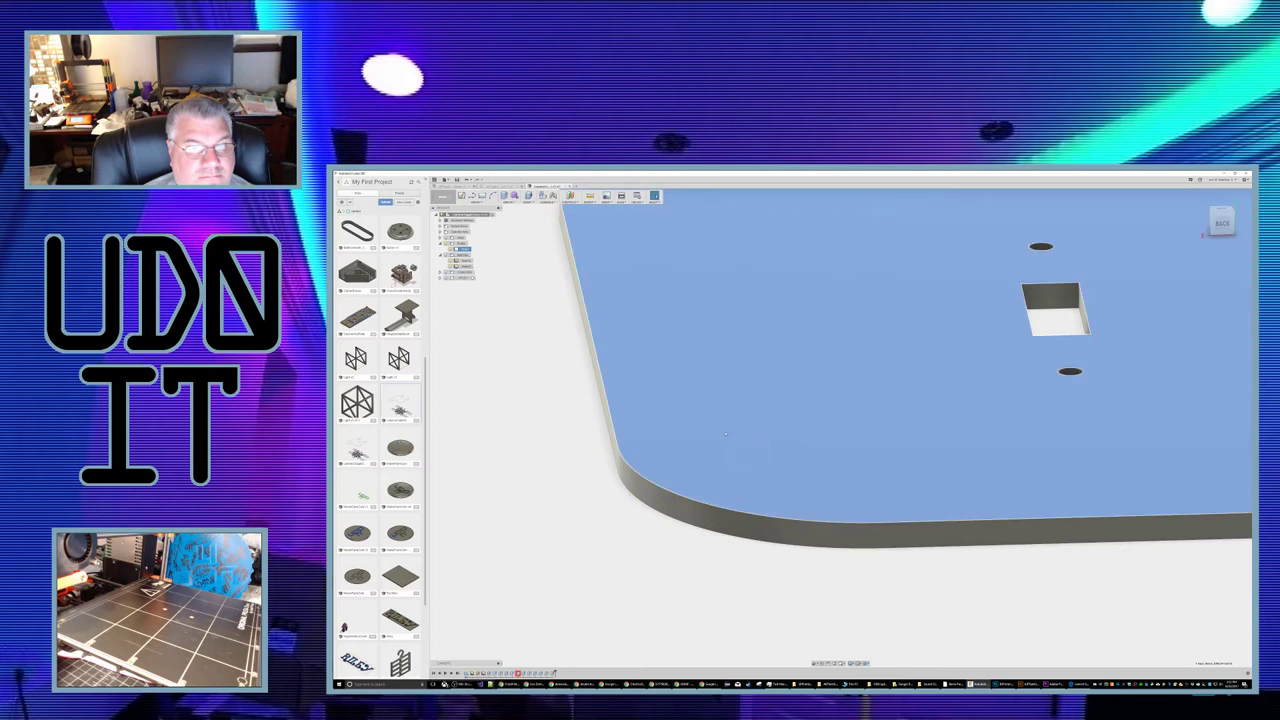
{"action": "right_click", "coordinate": [757, 425]}
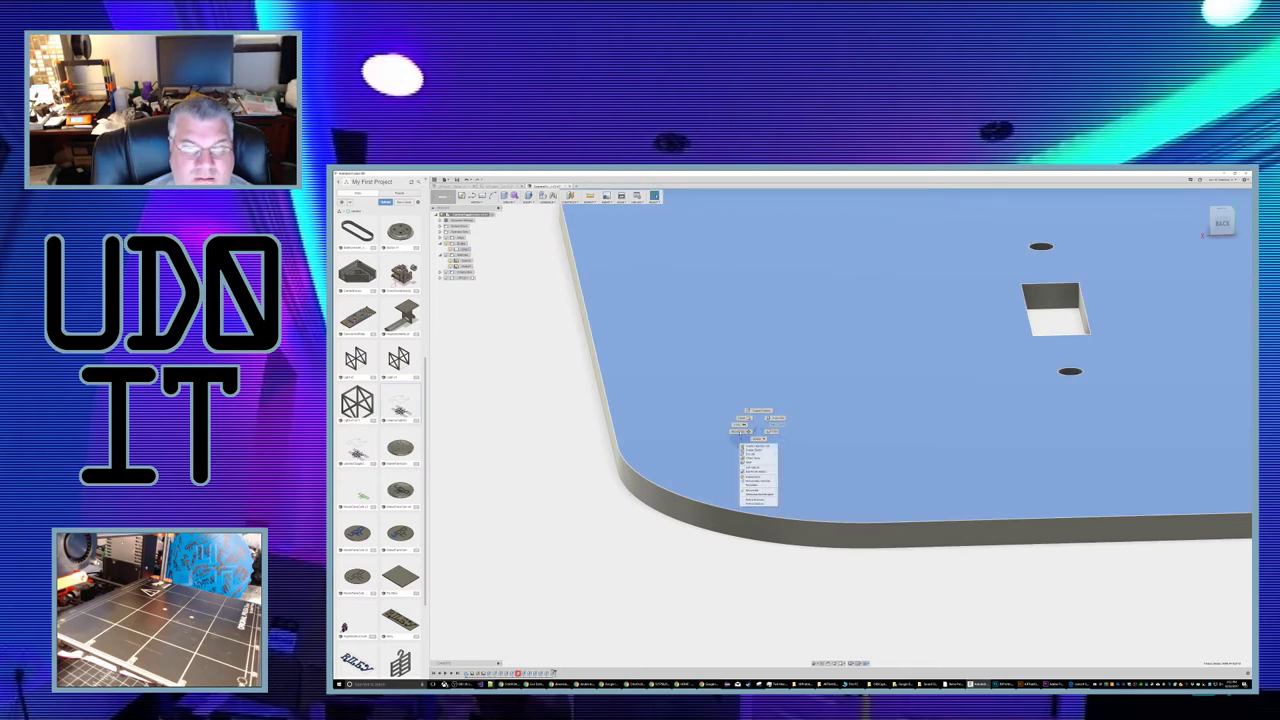
{"action": "left_click", "coordinate": [740, 424]}
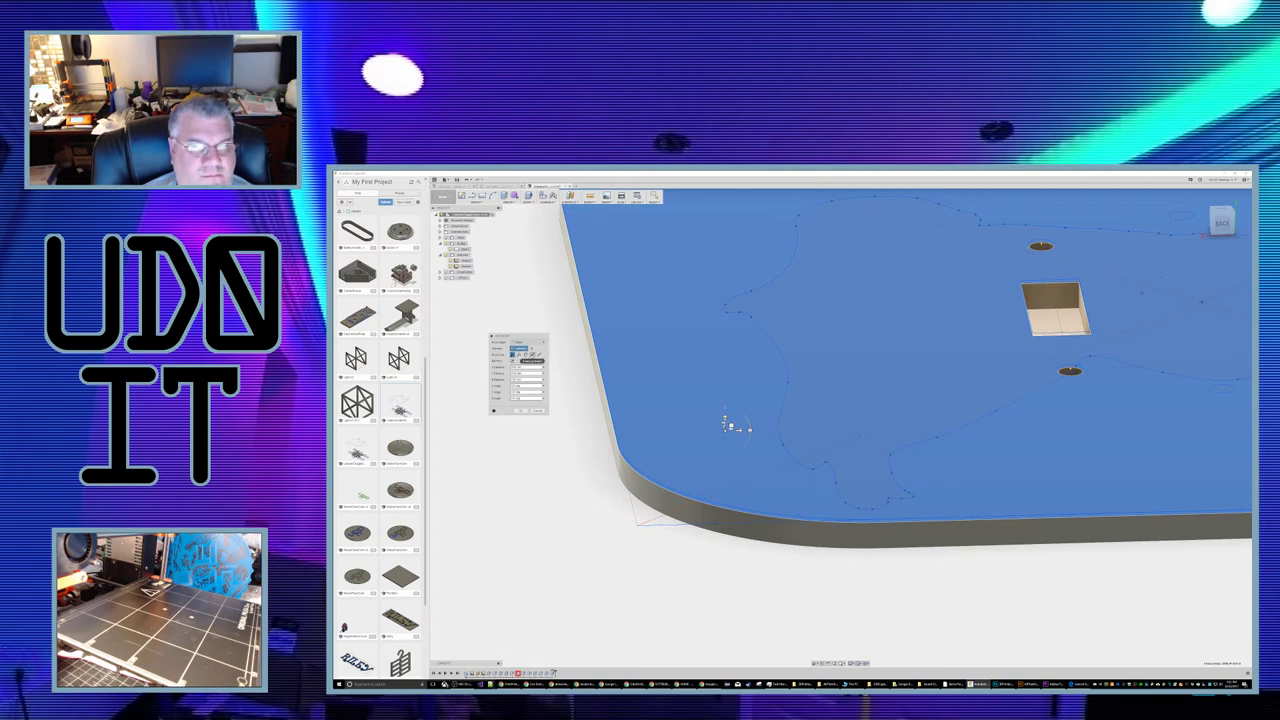
{"action": "left_click", "coordinate": [531, 355]}
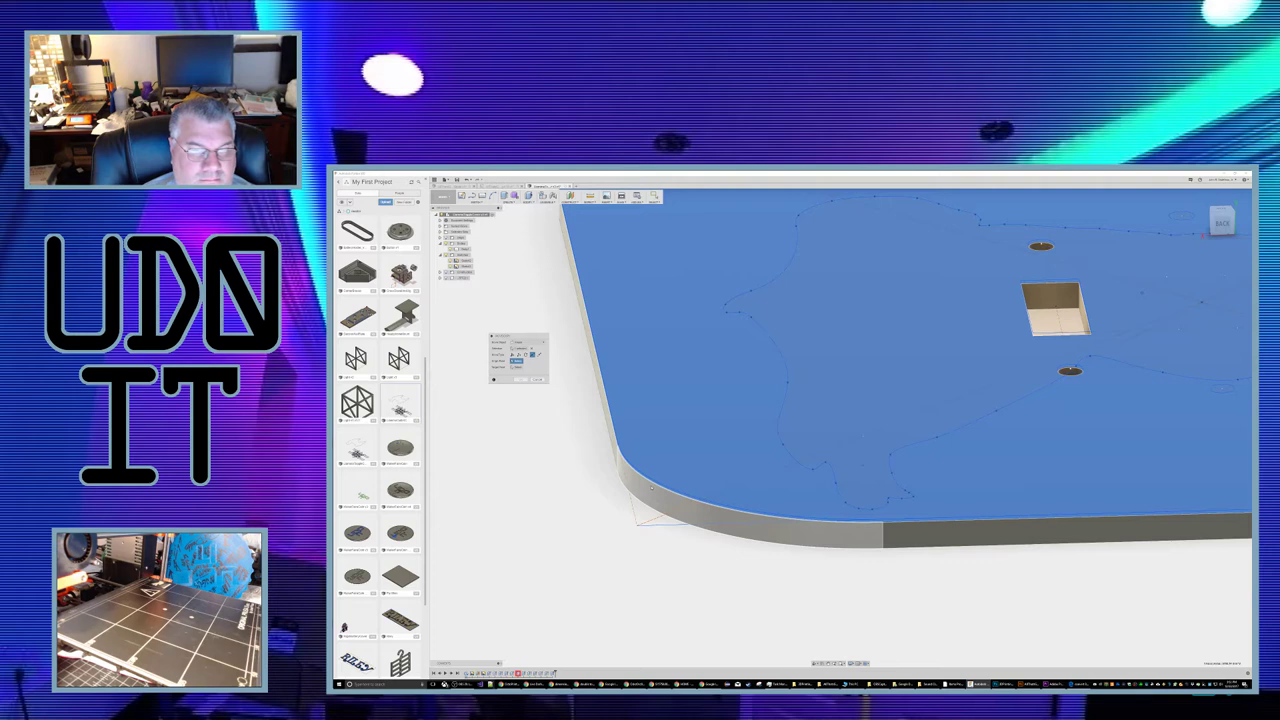
{"action": "left_click", "coordinate": [653, 484]}
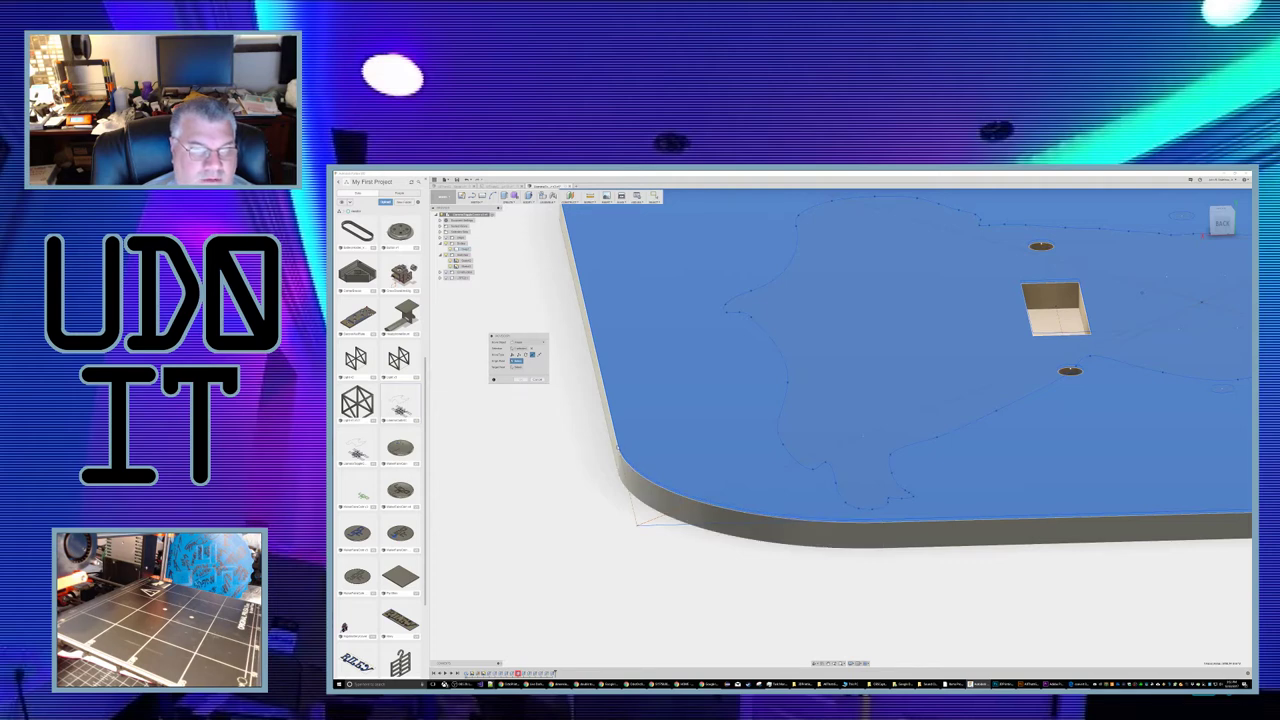
{"action": "middle_click_drag", "start_coordinate": [590, 462], "coordinate": [640, 458], "text": "shift"}
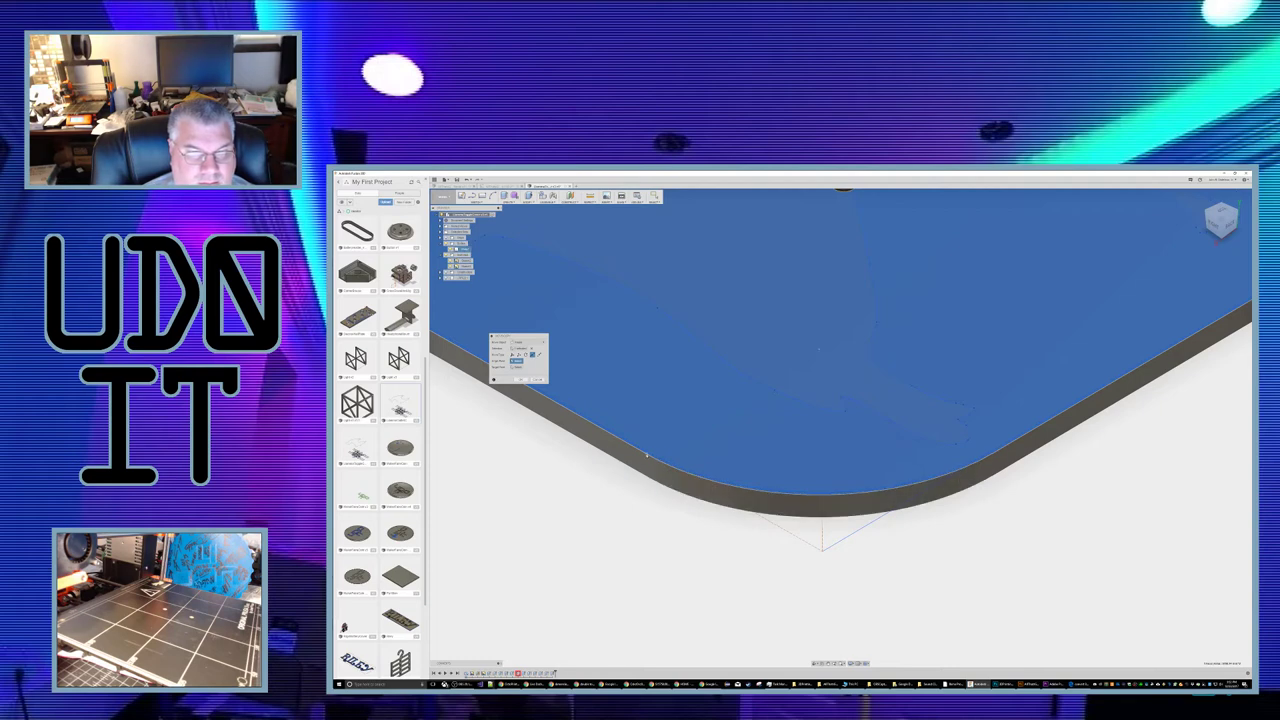
{"action": "left_click", "coordinate": [647, 456]}
{"action": "left_click", "coordinate": [647, 453]}
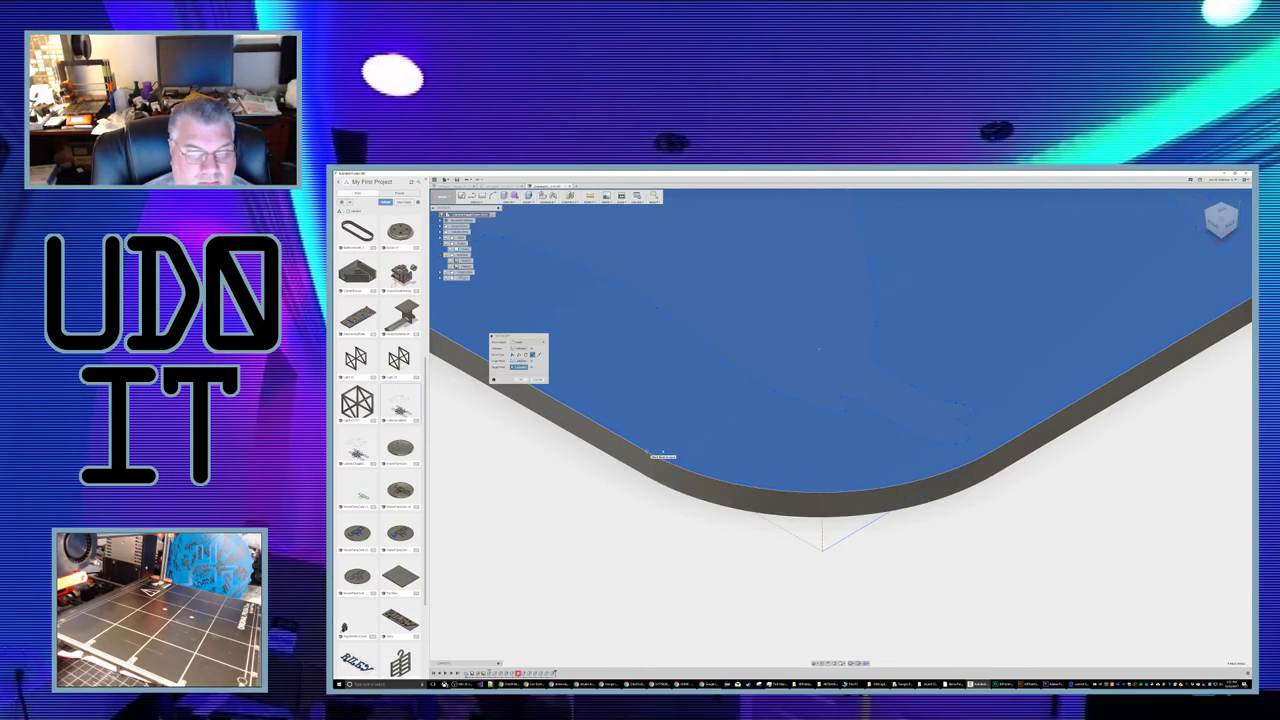
{"action": "left_click", "coordinate": [521, 380]}
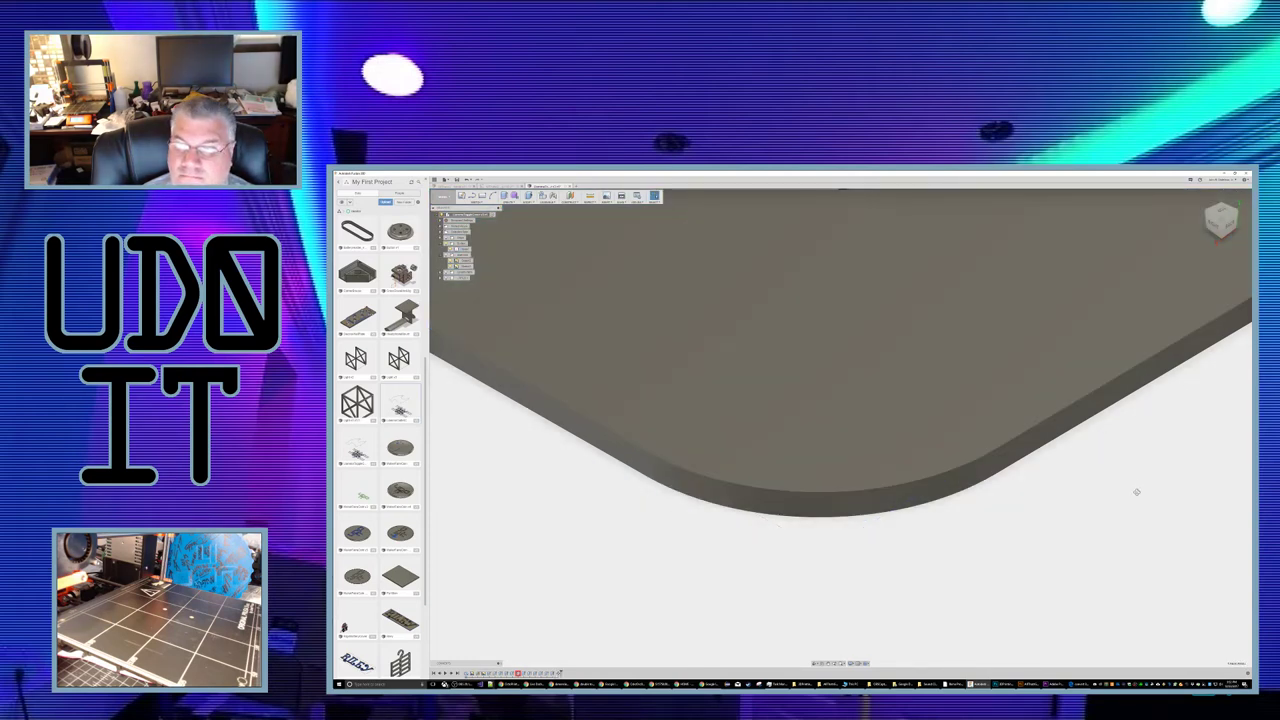
Step: Show the sketches again and extrude the llama silhouette as a shallow cut into the plate's face
{"action": "middle_click_drag", "start_coordinate": [1138, 488], "coordinate": [1118, 505], "text": "shift"}
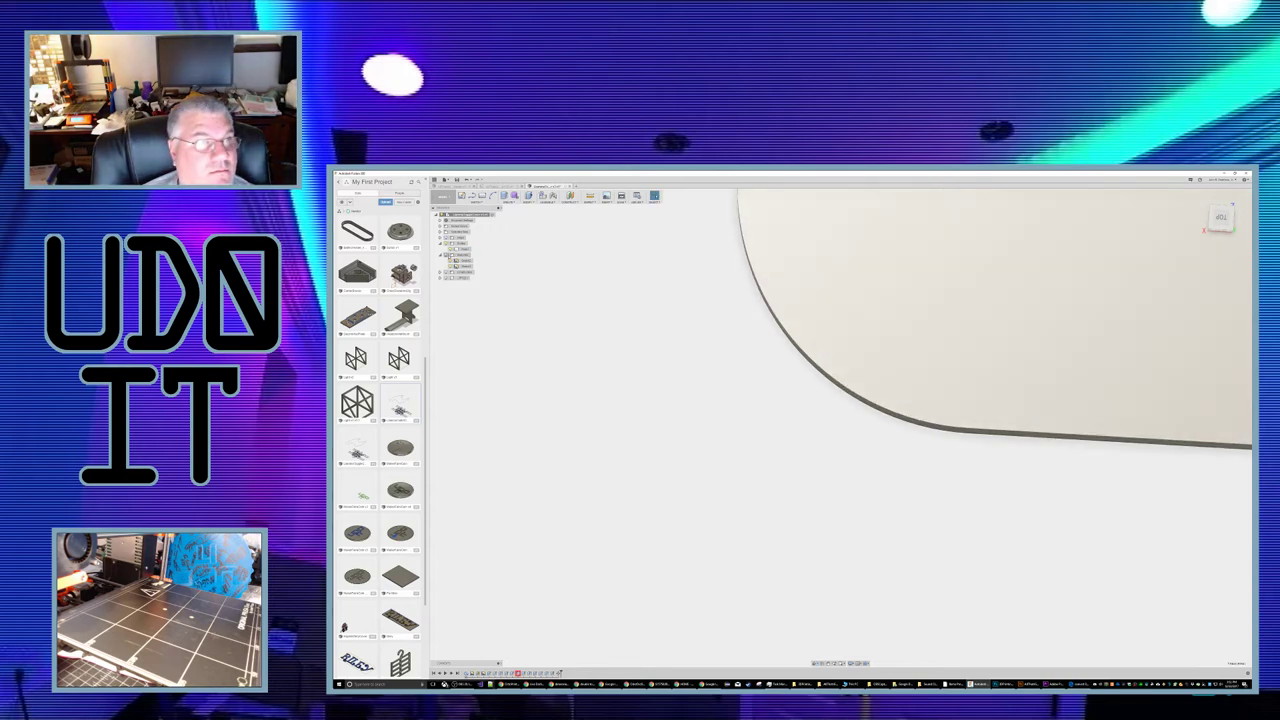
{"action": "left_click", "coordinate": [447, 255]}
{"action": "left_click", "coordinate": [975, 288]}
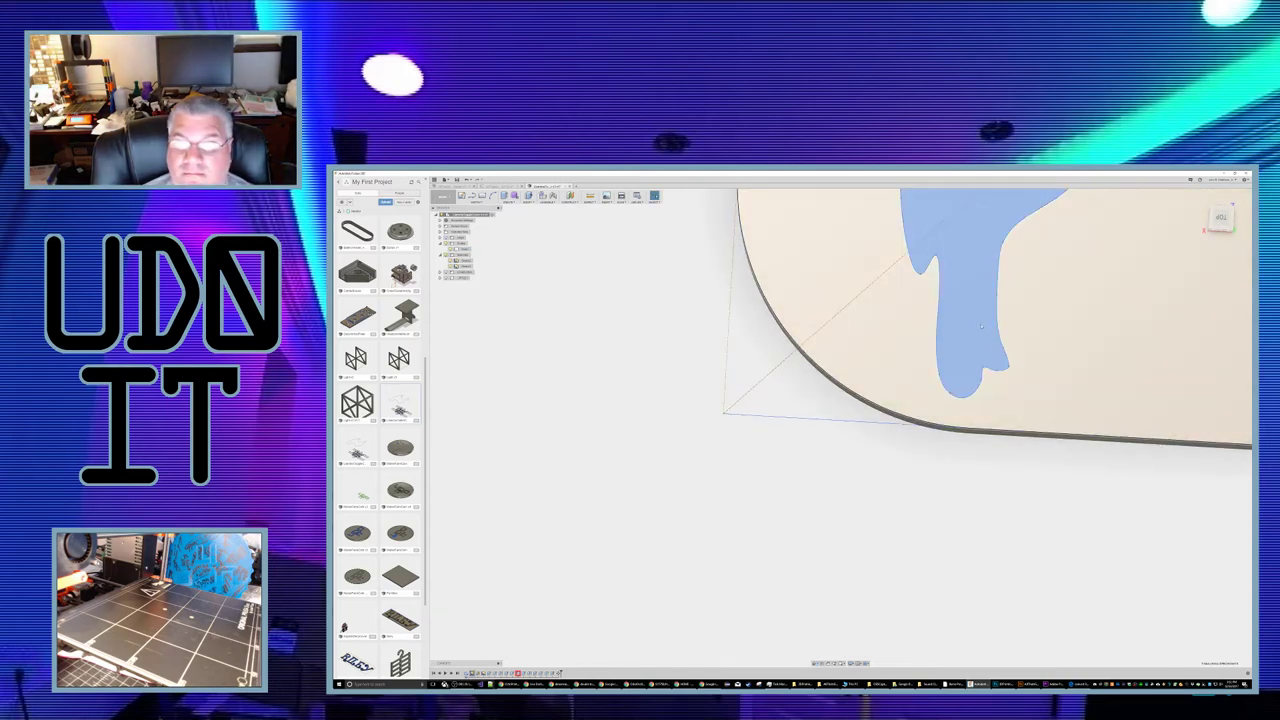
{"action": "scroll", "coordinate": [984, 327], "scroll_direction": "down", "scroll_amount": 3}
{"action": "scroll", "coordinate": [985, 327], "scroll_direction": "down", "scroll_amount": 3}
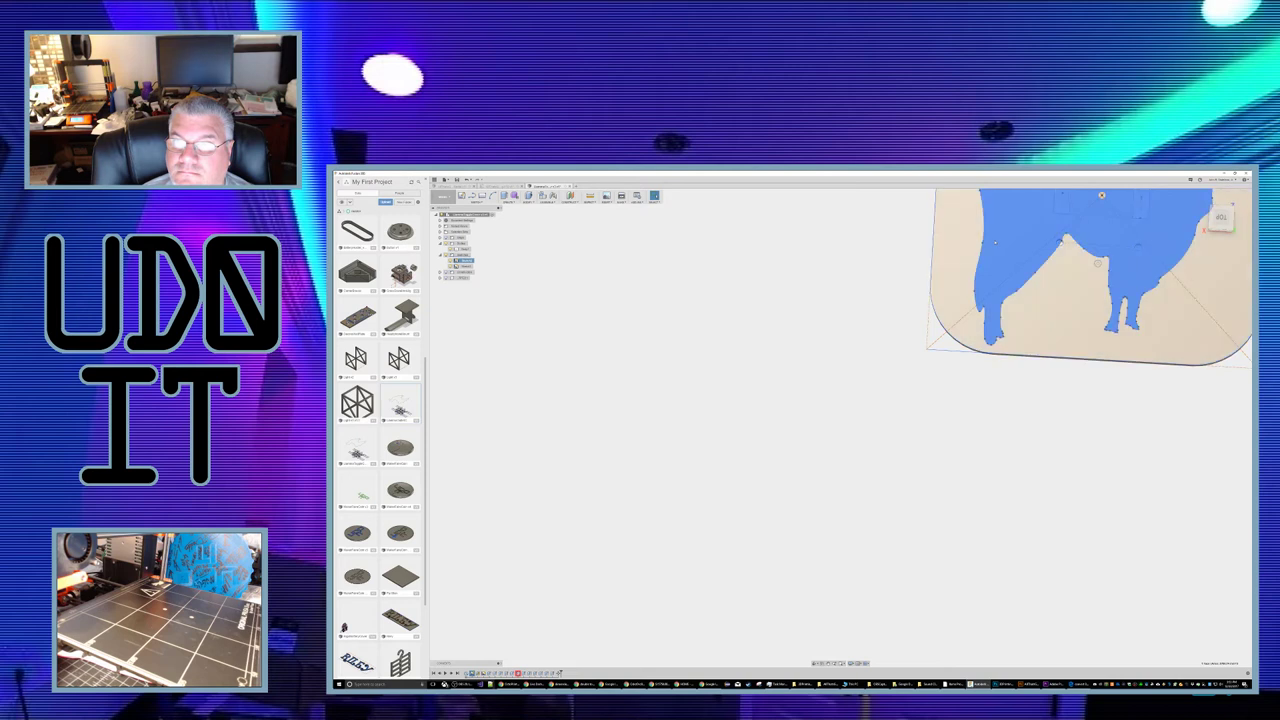
{"action": "right_click", "coordinate": [996, 242]}
{"action": "left_click", "coordinate": [989, 263]}
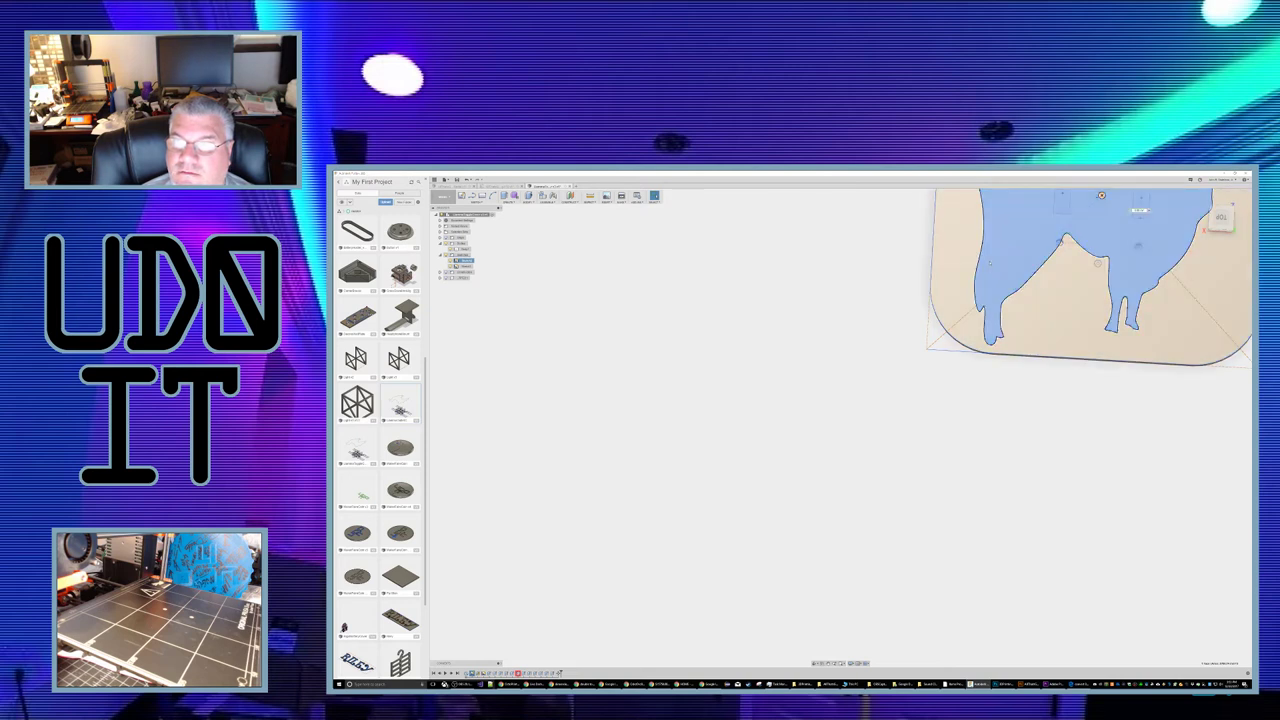
{"action": "middle_click_drag", "start_coordinate": [943, 298], "coordinate": [691, 498]}
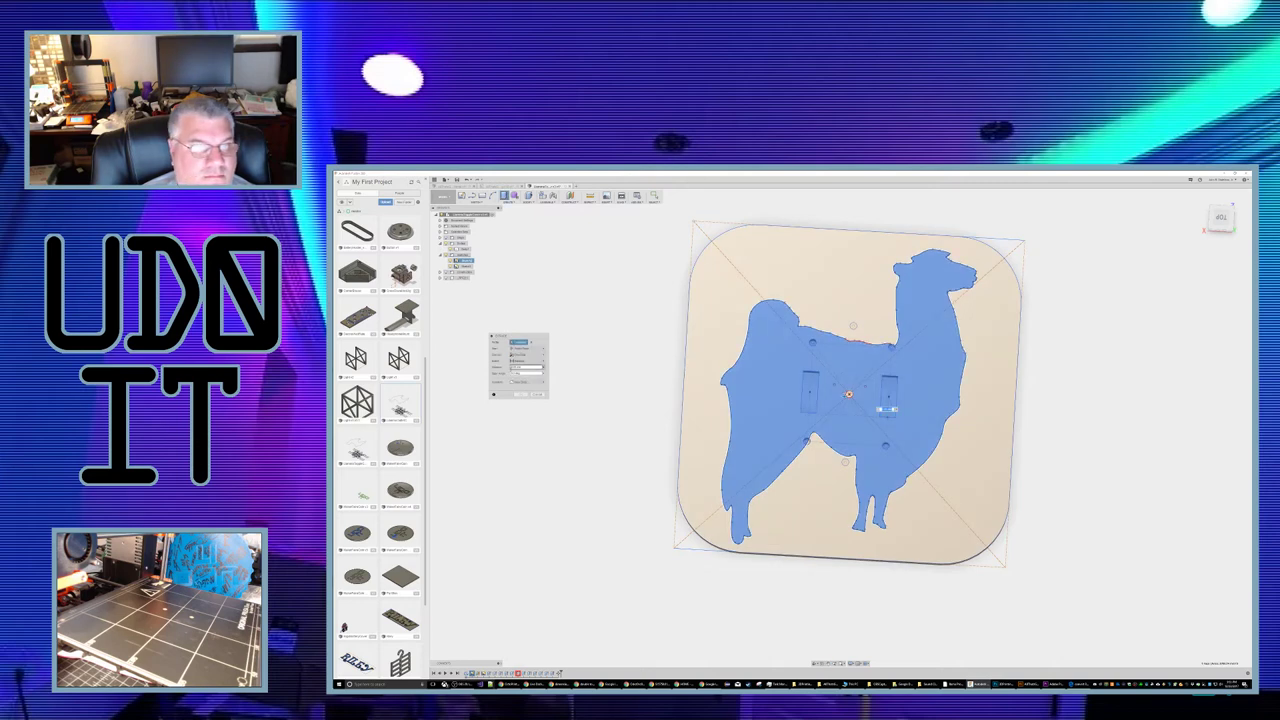
{"action": "type", "text": "0"}
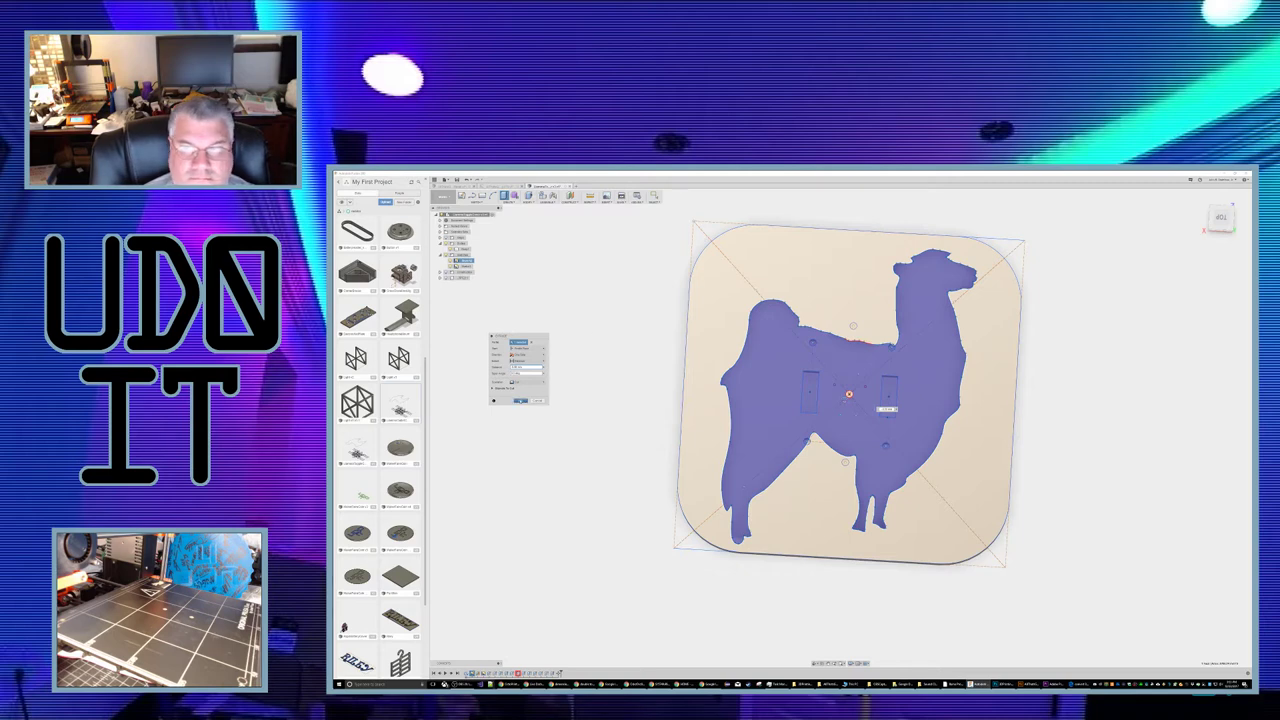
{"action": "left_click", "coordinate": [520, 400]}
Step: Examine the llama outline, the two switch openings and the screw holes on the plate's face up close
{"action": "mouse_move", "coordinate": [618, 307]}
{"action": "middle_mouse_down", "text": "shift"}
{"action": "mouse_move", "coordinate": [621, 271]}
{"action": "mouse_move", "coordinate": [614, 289]}
{"action": "middle_mouse_up", "text": "shift"}
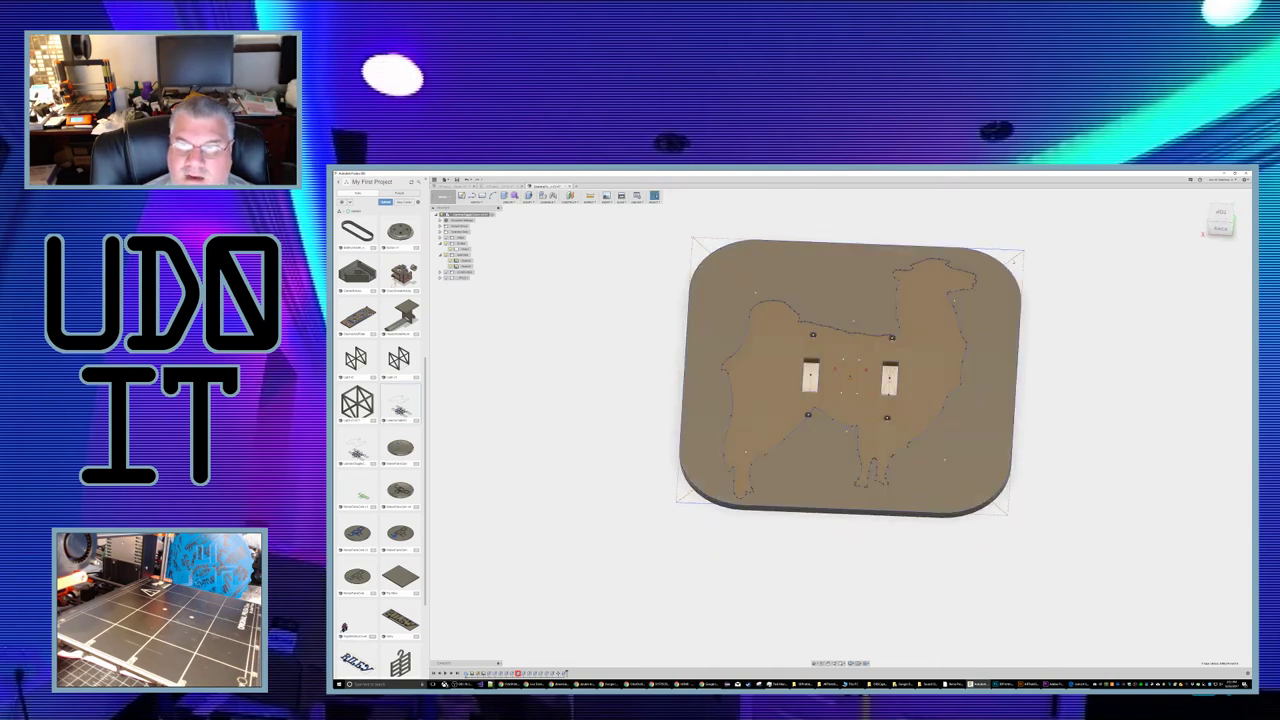
{"action": "middle_click_drag", "start_coordinate": [1151, 337], "coordinate": [1078, 411], "text": "shift"}
{"action": "scroll", "coordinate": [769, 431], "scroll_direction": "down", "scroll_amount": 2}
{"action": "scroll", "coordinate": [767, 431], "scroll_direction": "up", "scroll_amount": 1}
{"action": "scroll", "coordinate": [766, 432], "scroll_direction": "up", "scroll_amount": 10}
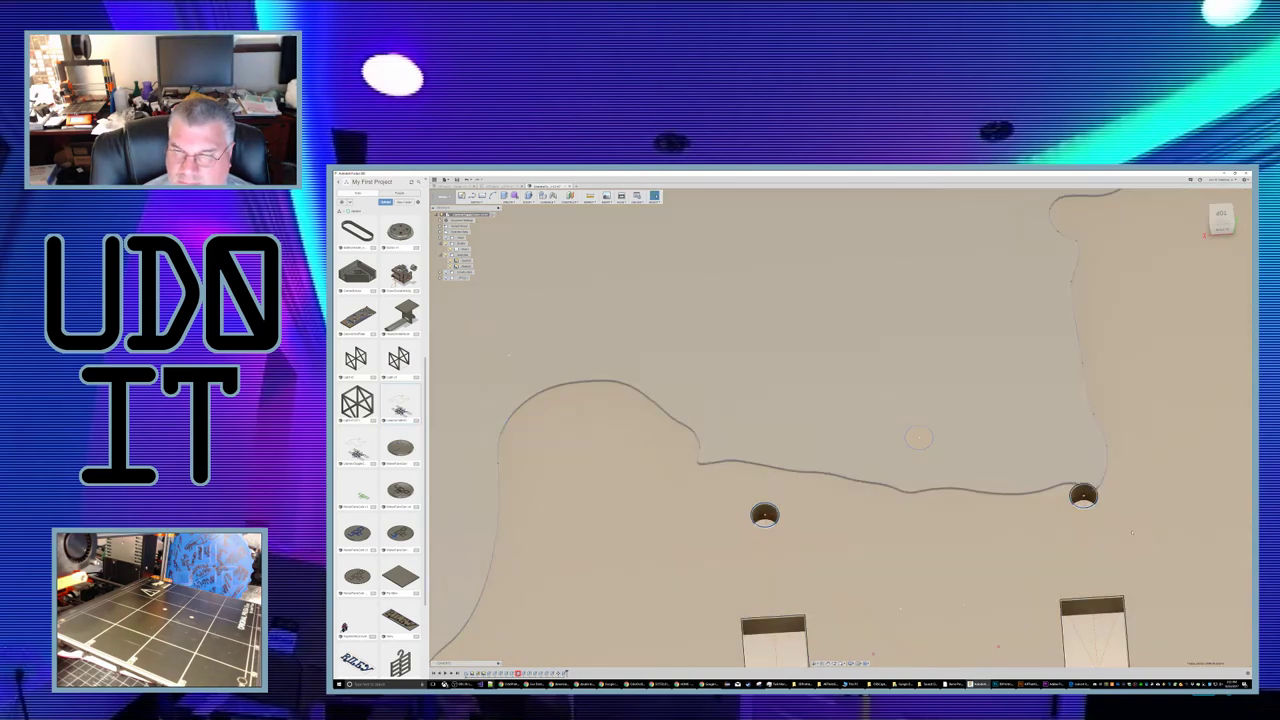
{"action": "middle_click_drag", "start_coordinate": [850, 580], "coordinate": [805, 255]}
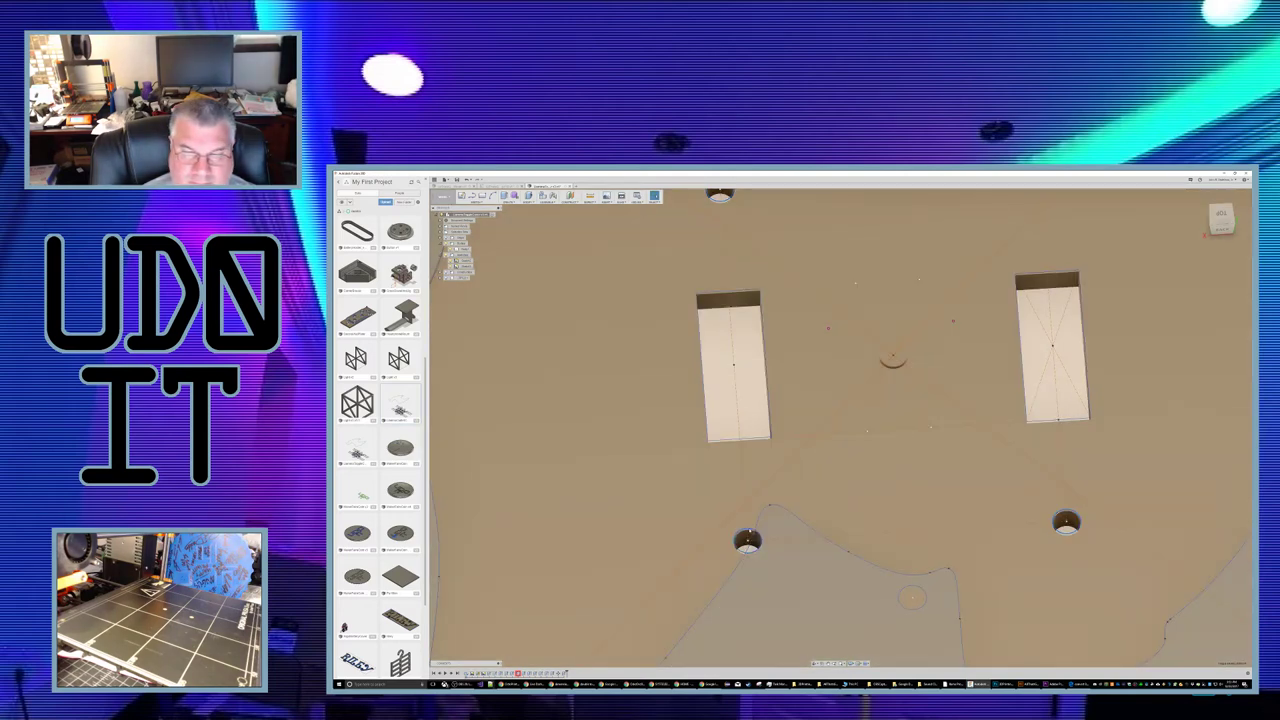
{"action": "right_click", "coordinate": [748, 536]}
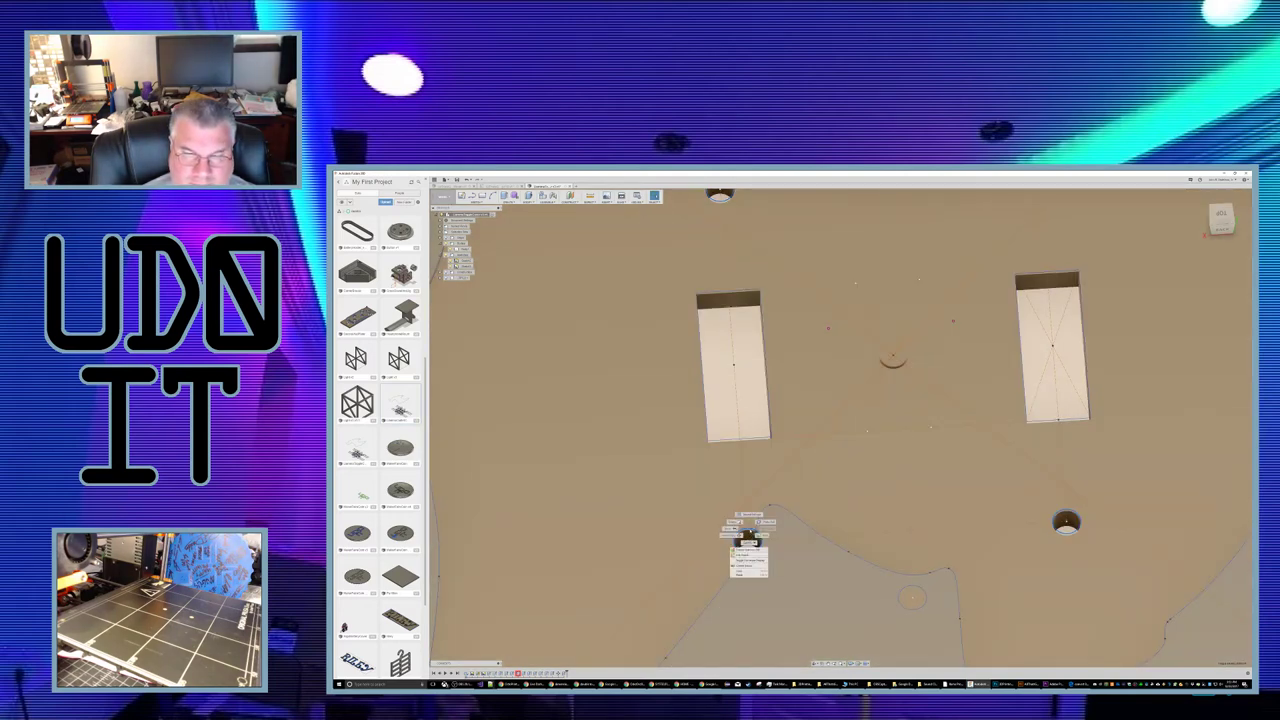
{"action": "key", "text": "Escape"}
{"action": "left_click", "coordinate": [528, 196]}
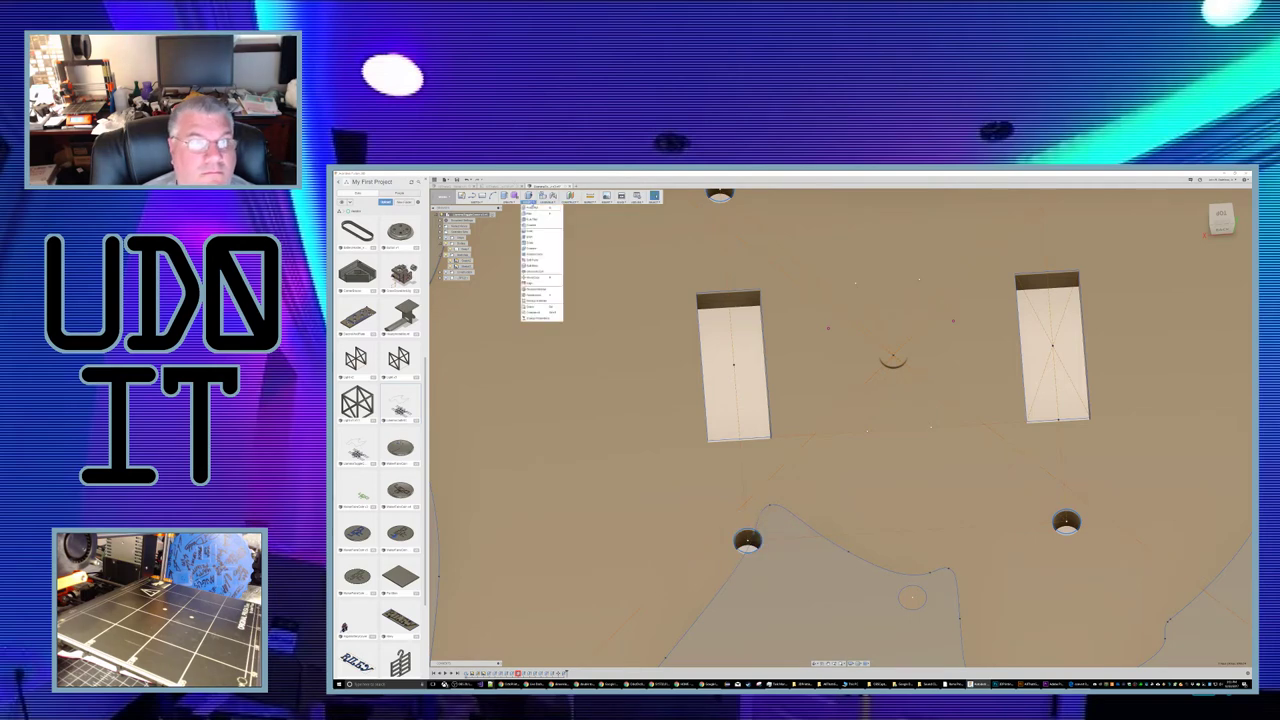
{"action": "left_click", "coordinate": [540, 224]}
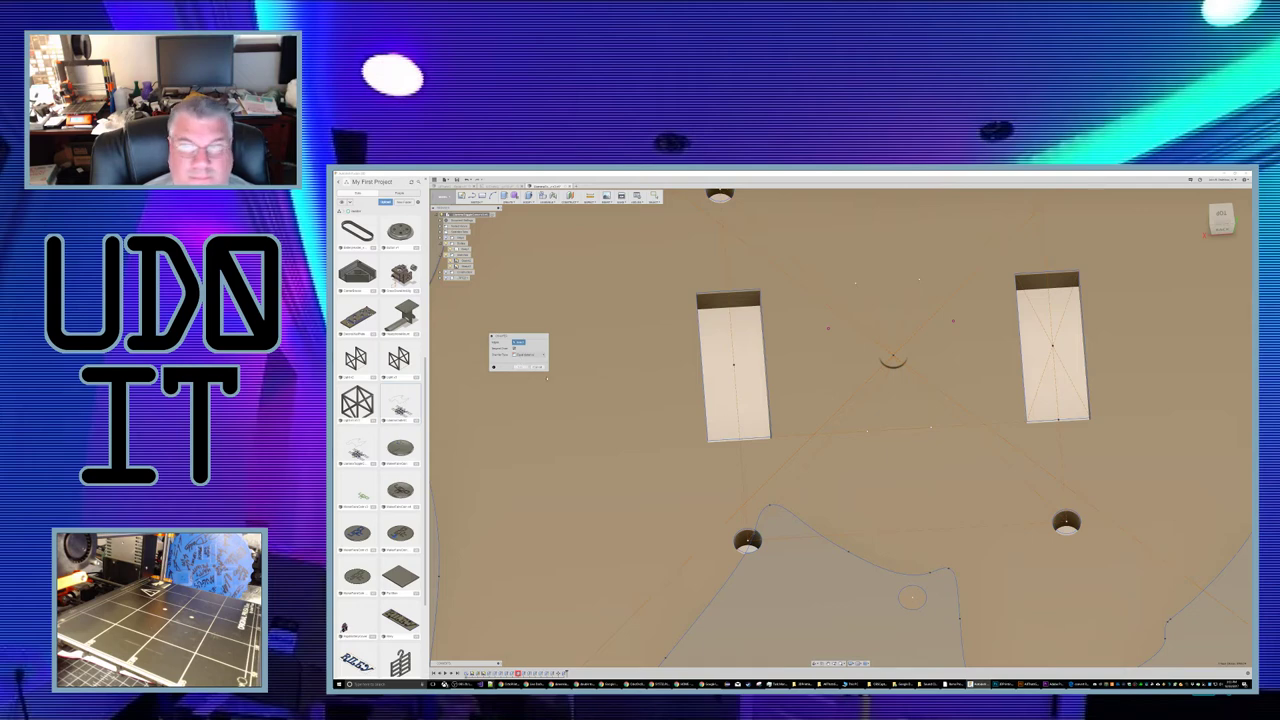
{"action": "key", "text": "Escape"}
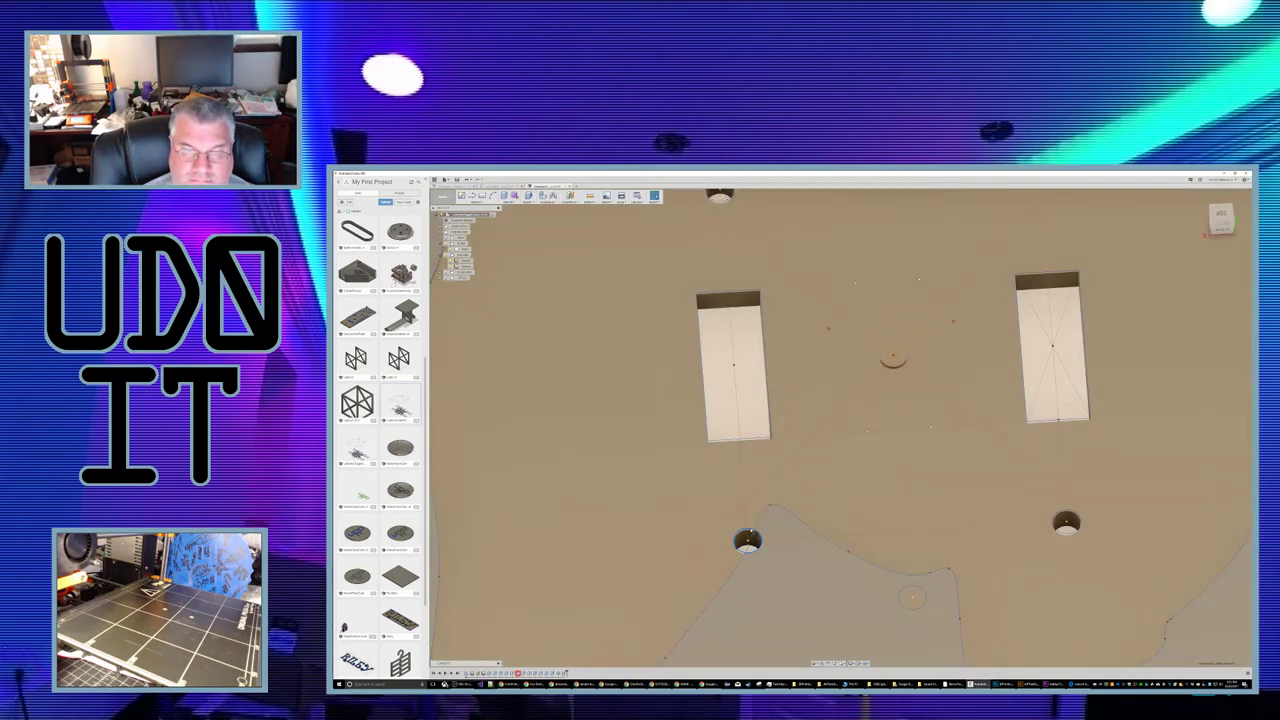
Step: Chamfer the edge of the screw hole above the left switch opening
{"action": "right_click", "coordinate": [748, 540]}
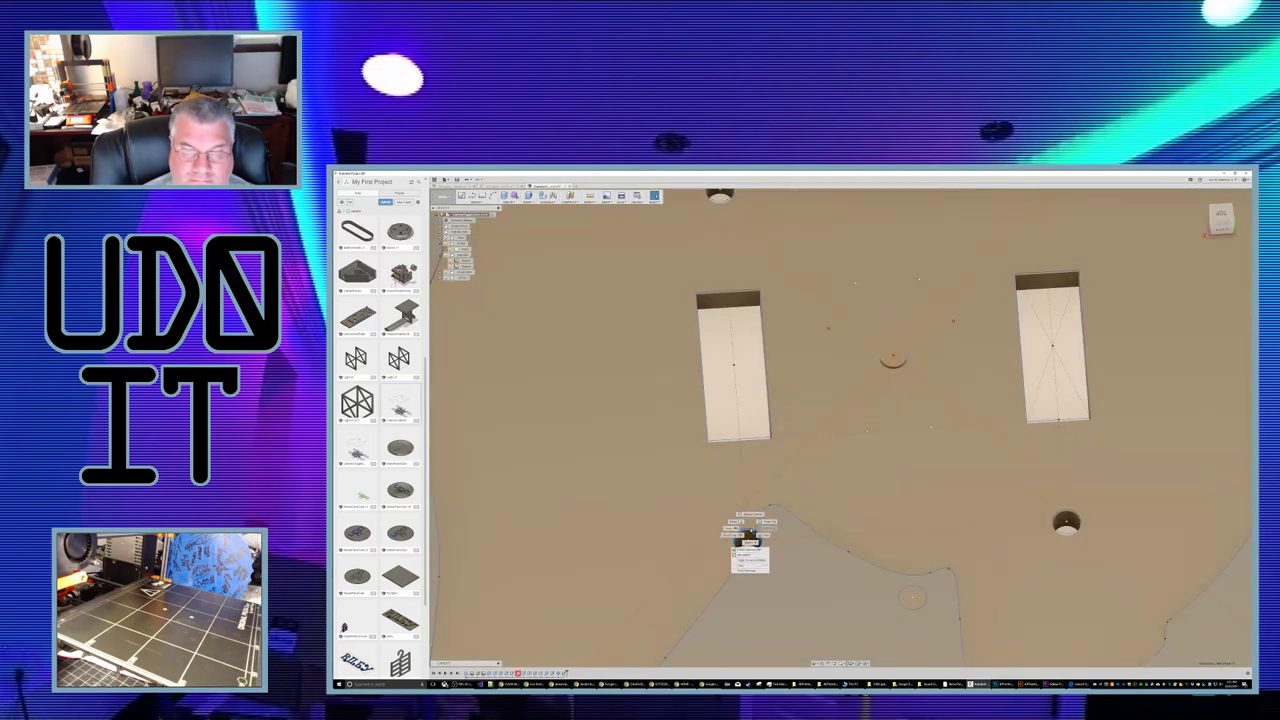
{"action": "left_click", "coordinate": [750, 513]}
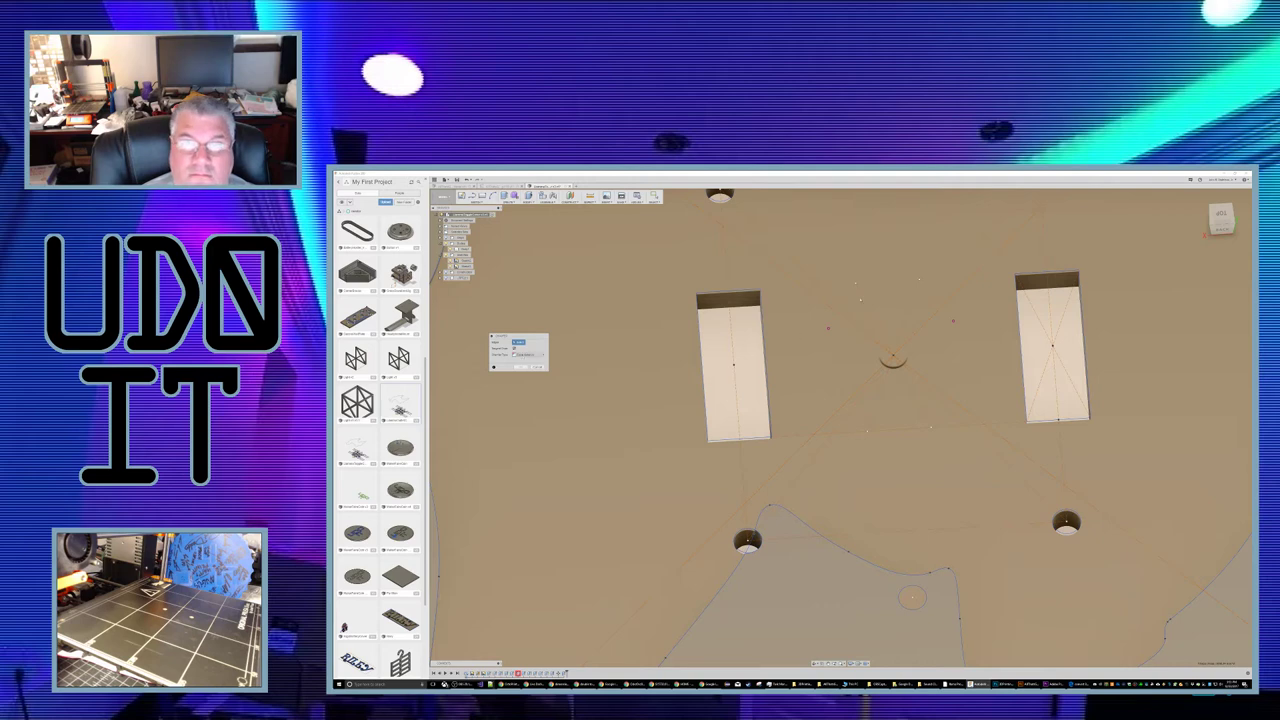
{"action": "scroll", "coordinate": [925, 331], "scroll_direction": "down", "scroll_amount": 2}
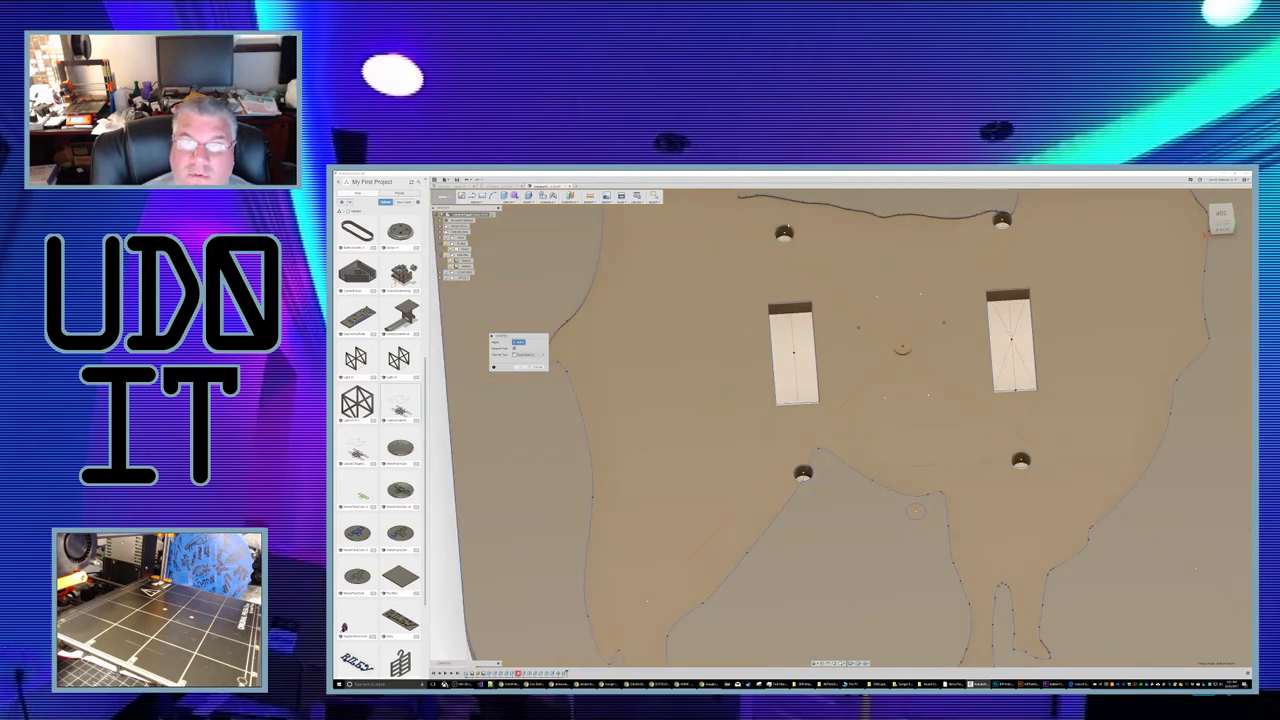
{"action": "left_click", "coordinate": [786, 231]}
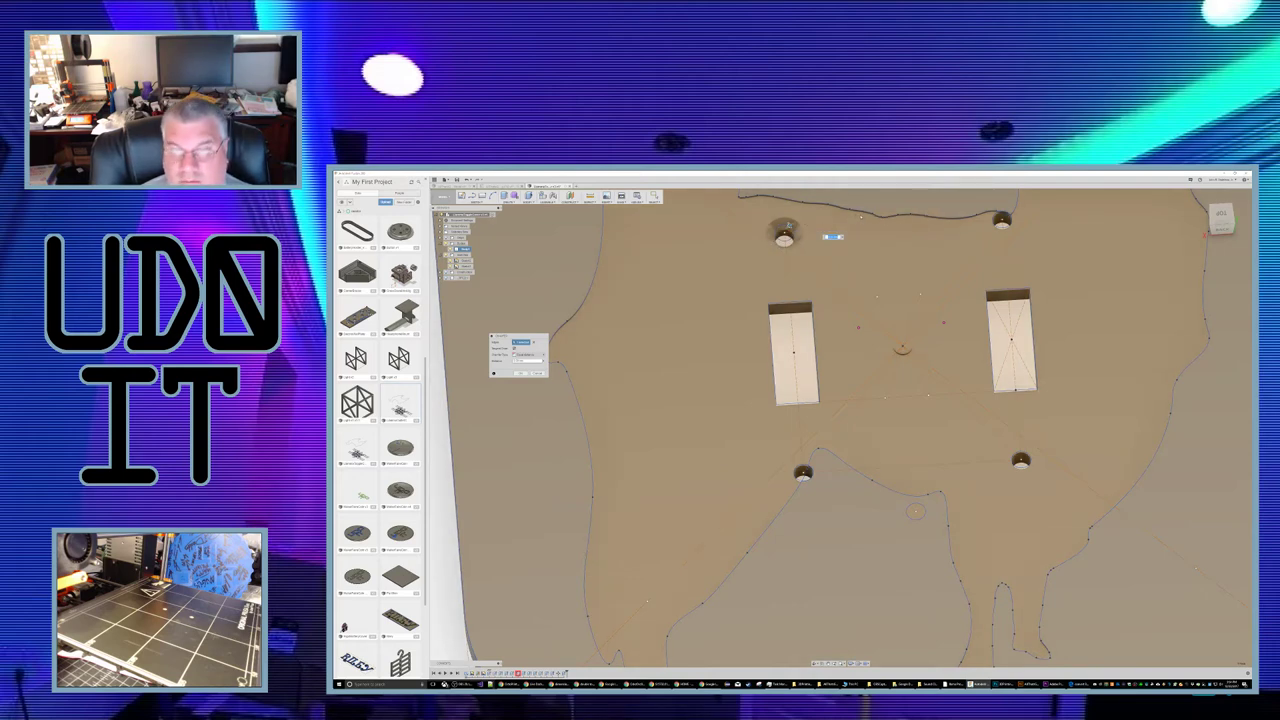
{"action": "key", "text": "Return"}
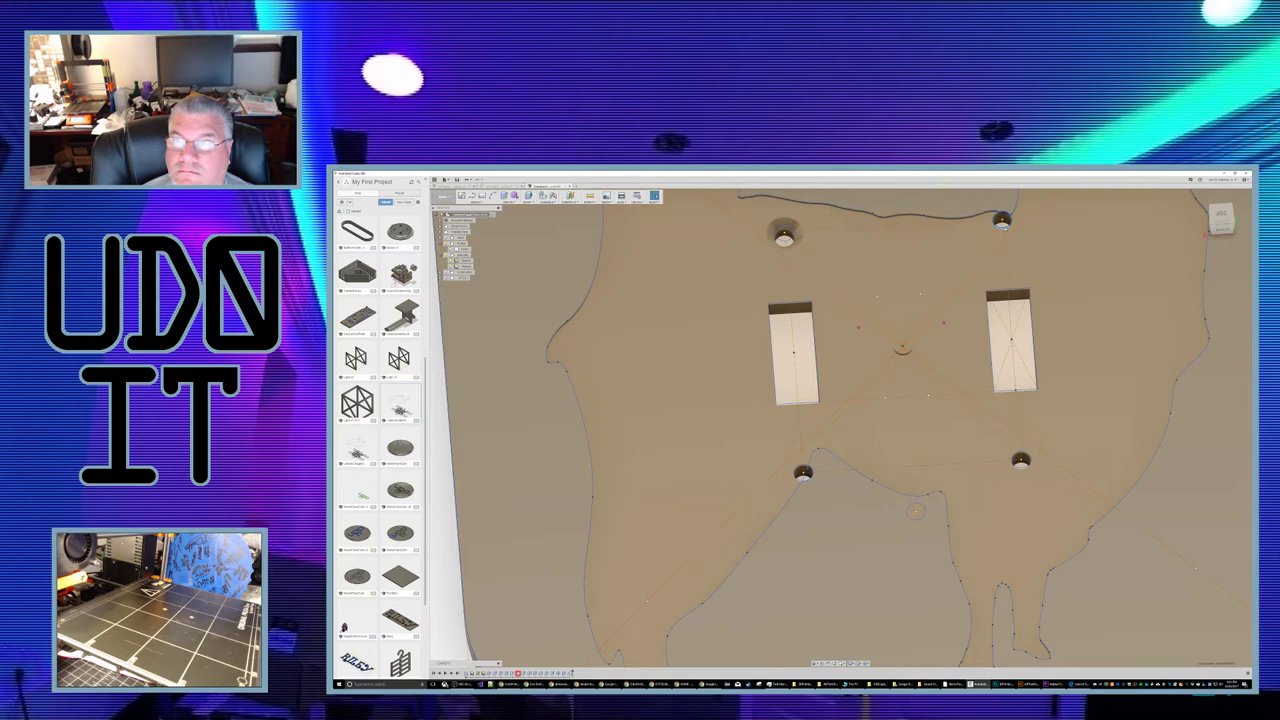
Step: Chamfer the edge of the screw hole above the right switch opening
{"action": "right_click", "coordinate": [1002, 220]}
{"action": "left_click", "coordinate": [1004, 213]}
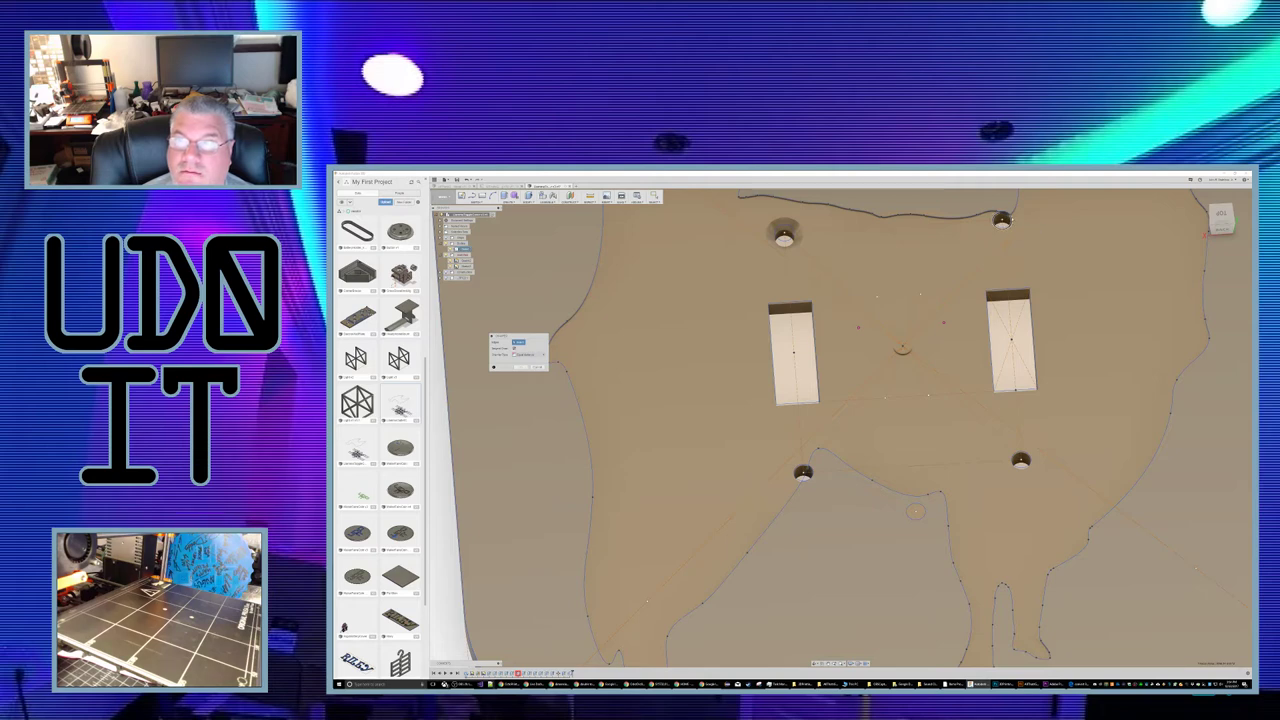
{"action": "left_click", "coordinate": [1002, 219]}
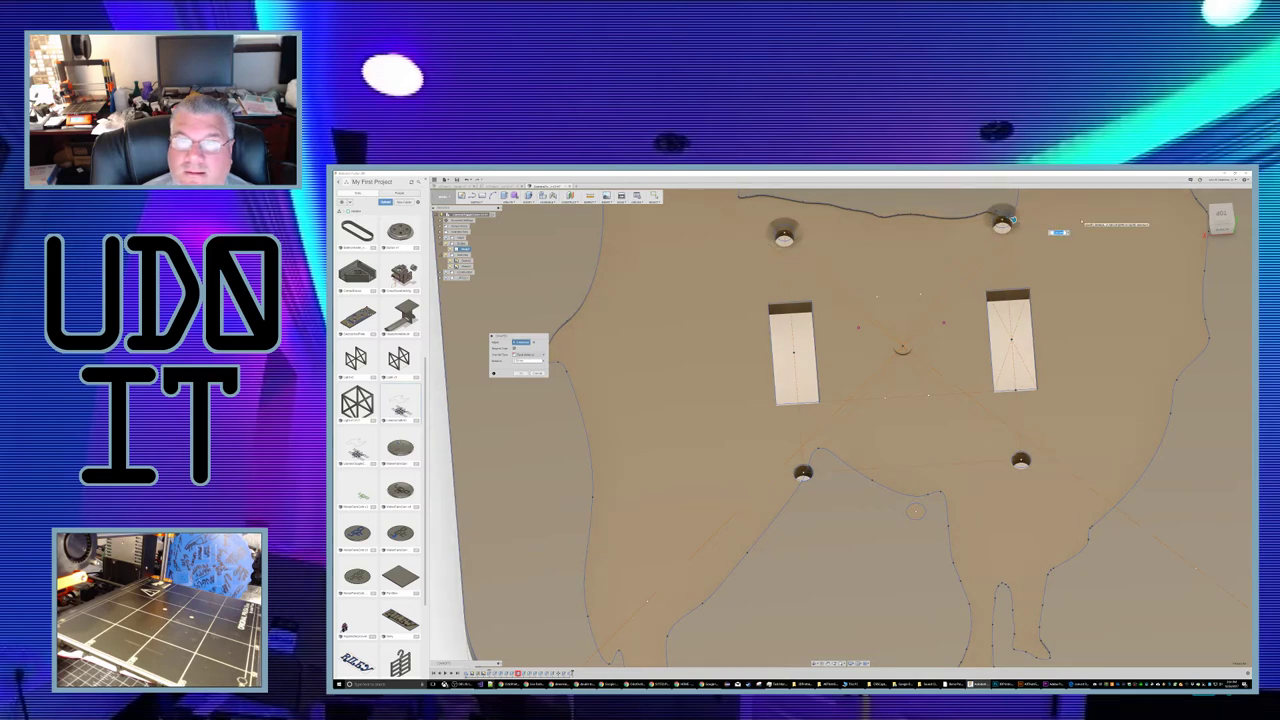
{"action": "key", "text": "Return"}
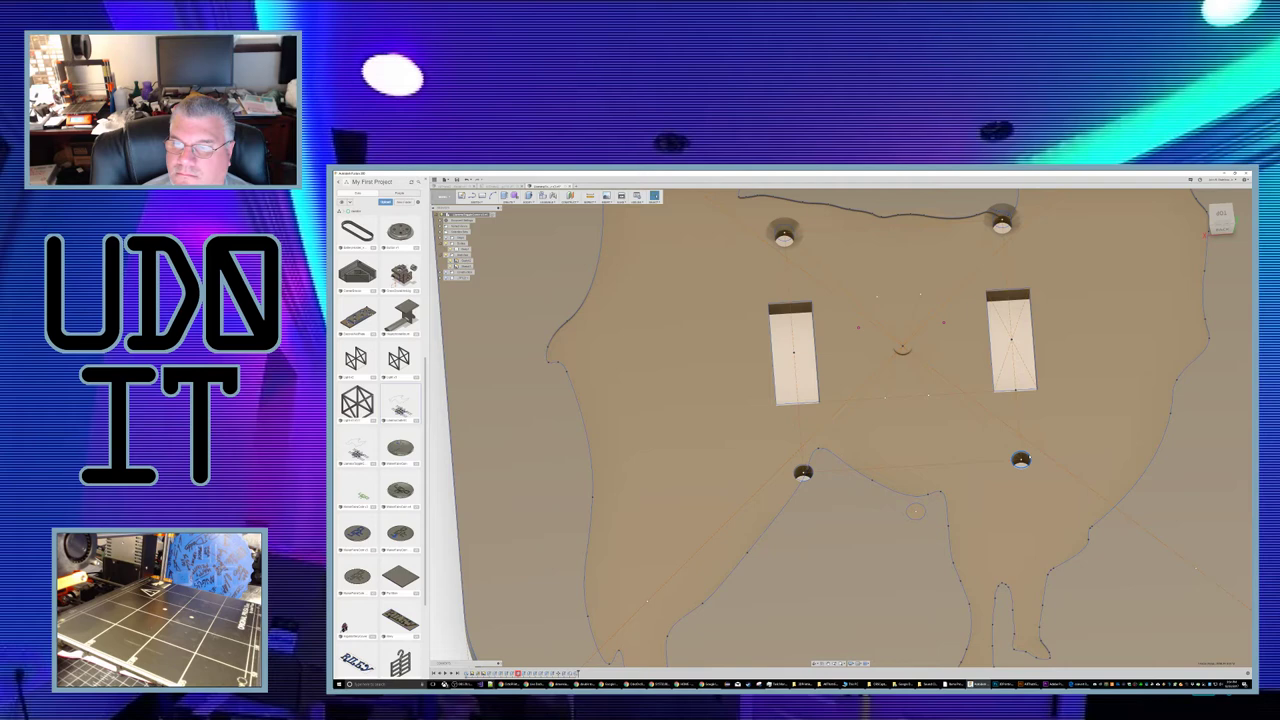
{"action": "right_click", "coordinate": [1024, 458]}
{"action": "left_click", "coordinate": [1029, 440]}
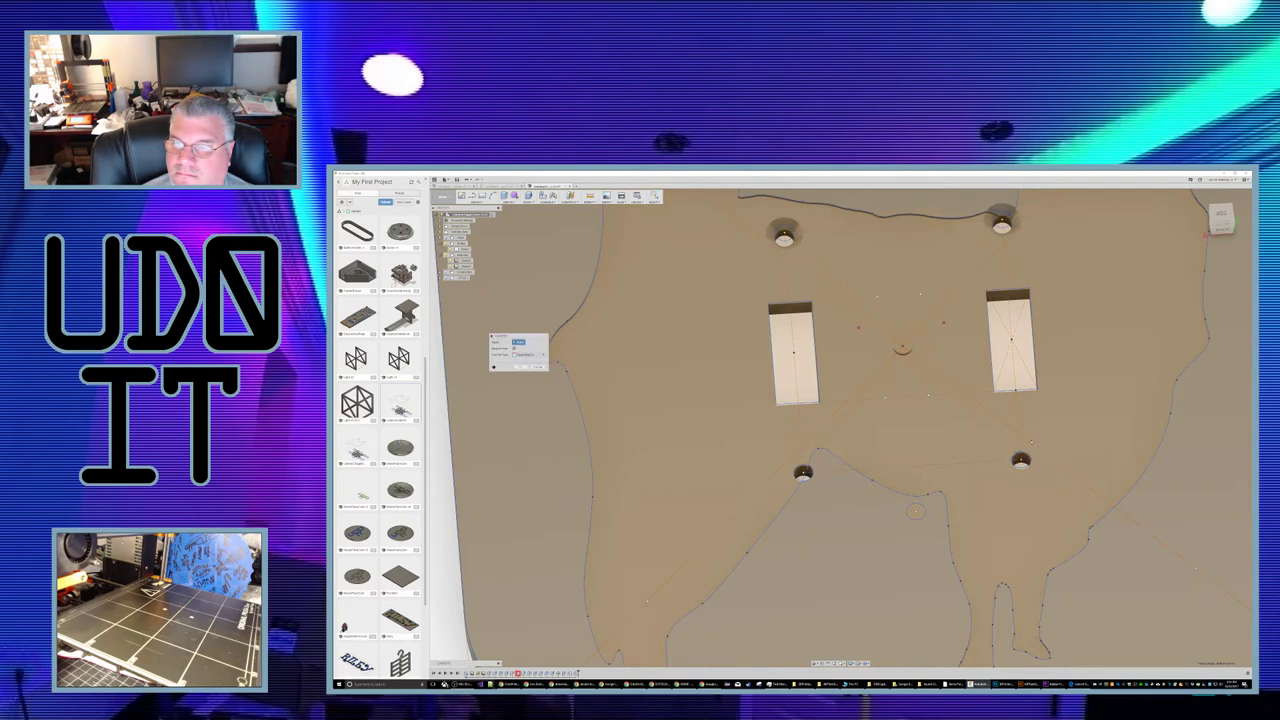
{"action": "key", "text": "Return"}
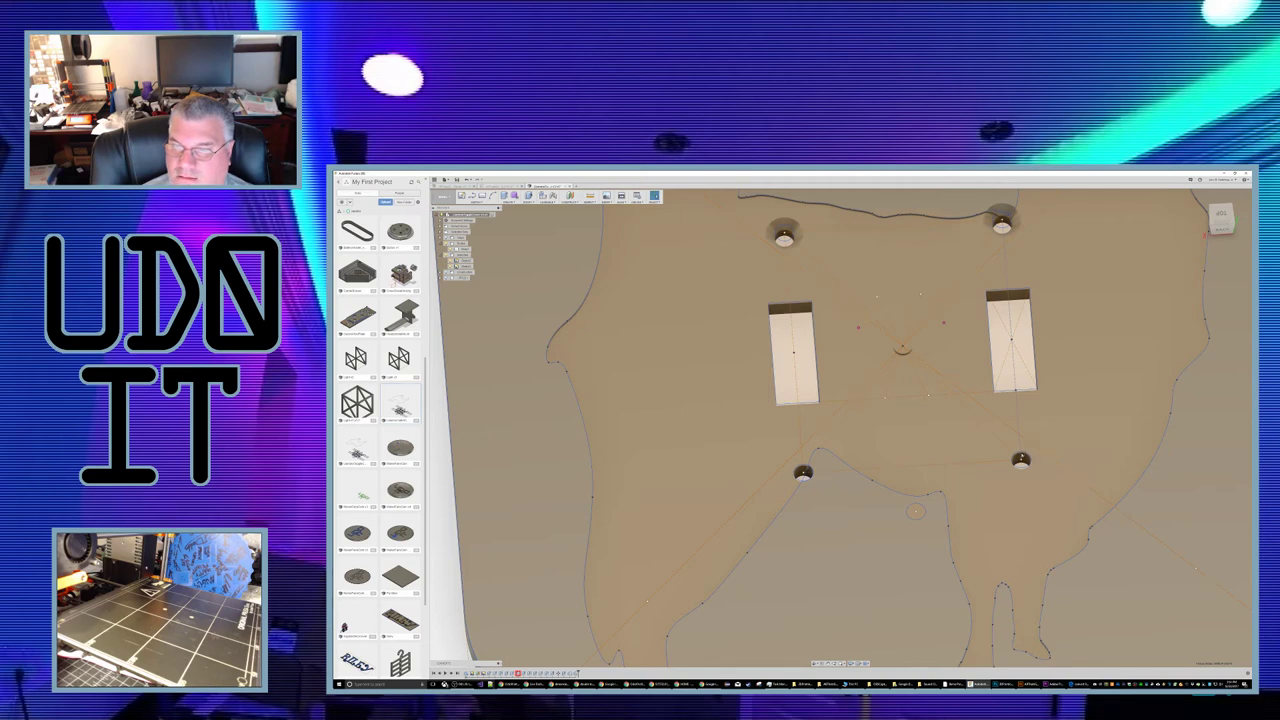
Step: Chamfer the edge of the screw hole below the right switch opening by 1.5 mm
{"action": "scroll", "coordinate": [1016, 455], "scroll_direction": "up", "scroll_amount": 10}
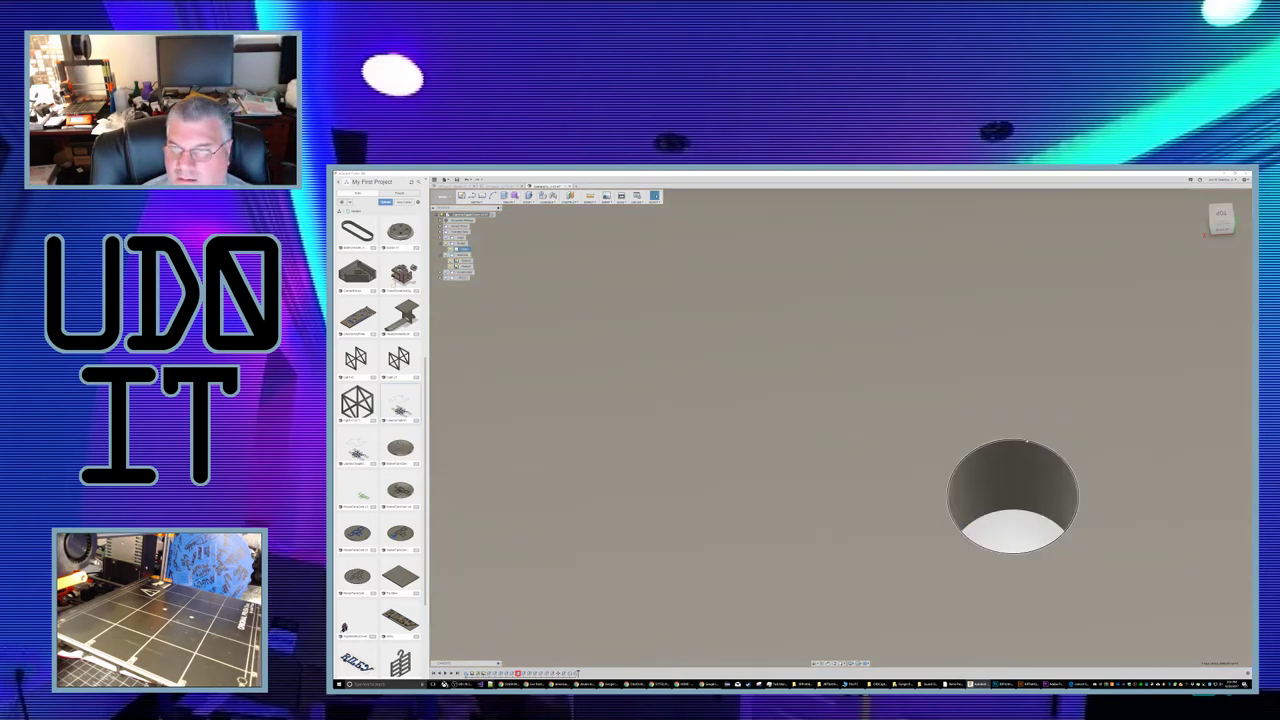
{"action": "right_click", "coordinate": [1028, 441]}
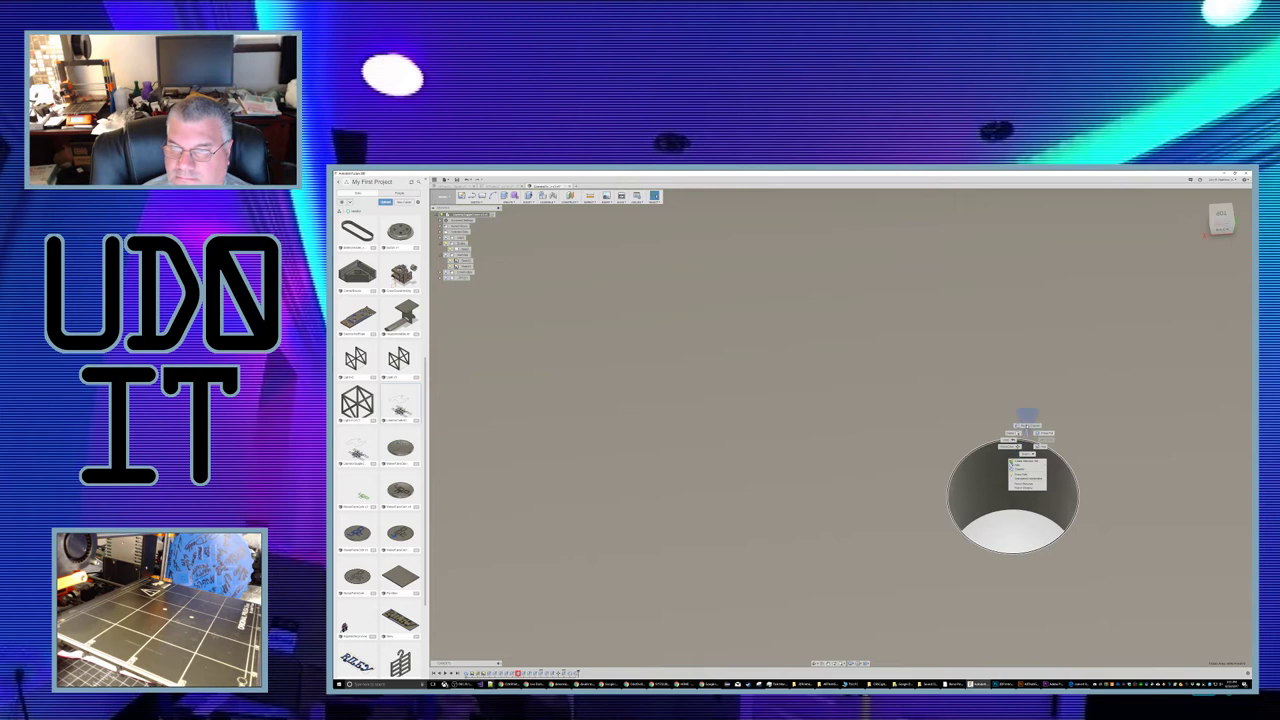
{"action": "left_click", "coordinate": [1027, 427]}
{"action": "type", "text": "1.5"}
{"action": "left_click_drag", "start_coordinate": [1028, 440], "coordinate": [1035, 430]}
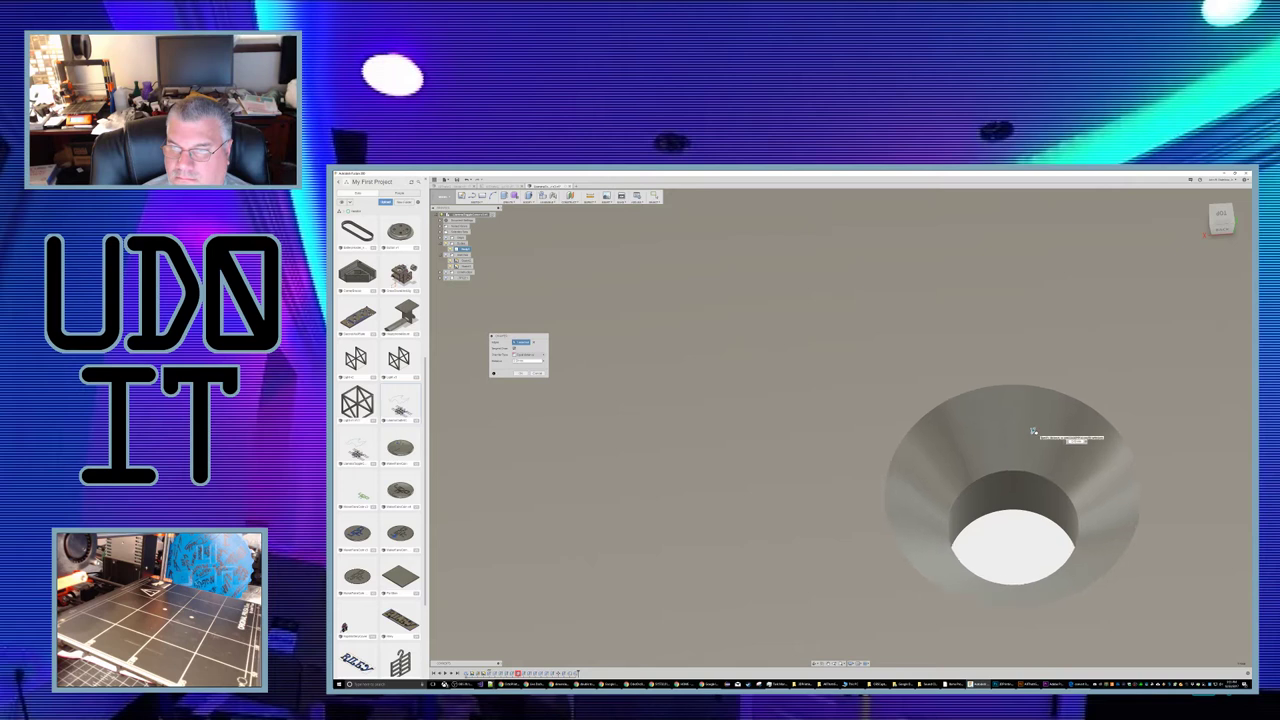
{"action": "key", "text": "Return"}
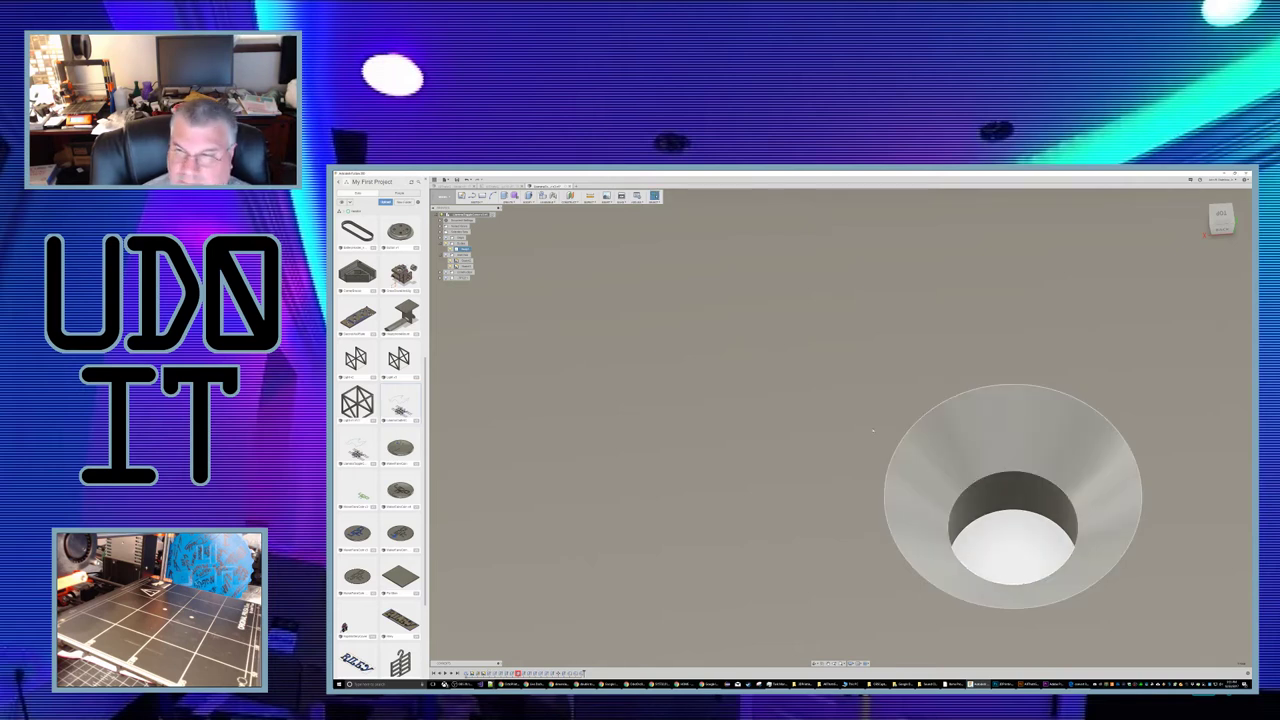
Step: Chamfer the edge of the screw hole below the left switch opening
{"action": "scroll", "coordinate": [748, 452], "scroll_direction": "down", "scroll_amount": 6}
{"action": "scroll", "coordinate": [748, 452], "scroll_direction": "down", "scroll_amount": 3}
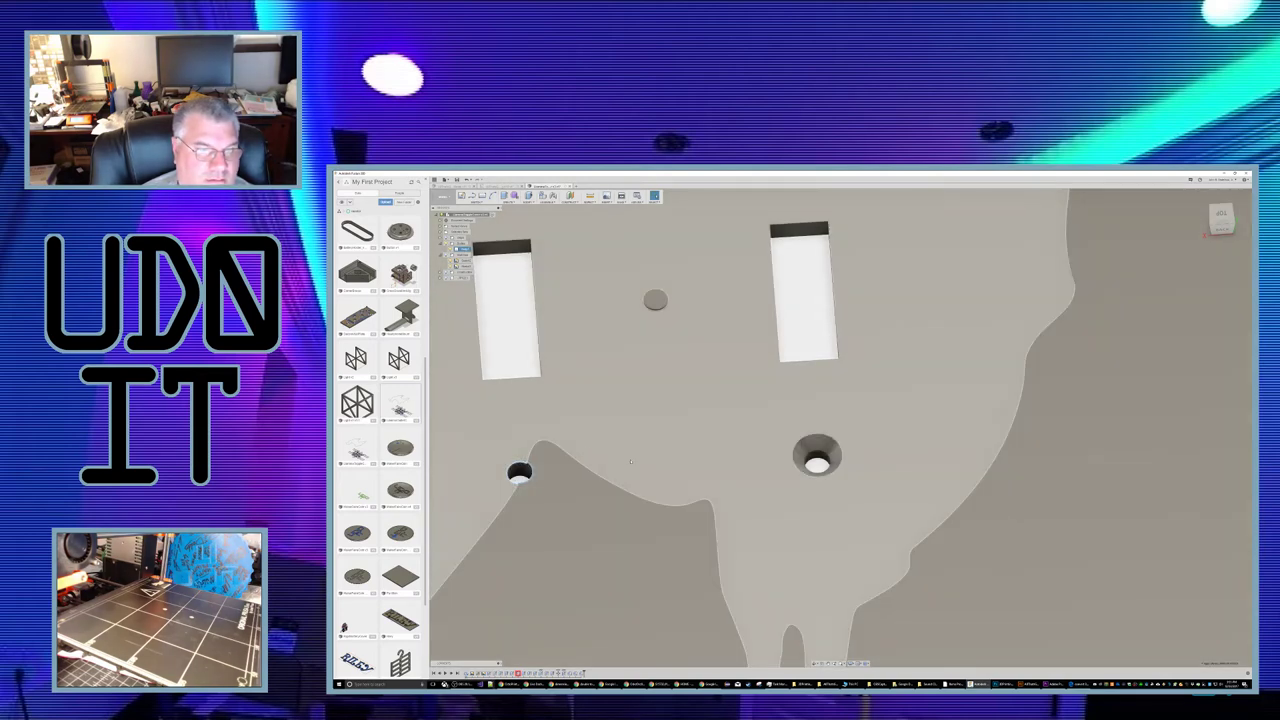
{"action": "mouse_move", "coordinate": [632, 459]}
{"action": "middle_mouse_down", "text": "shift"}
{"action": "mouse_move", "coordinate": [659, 457]}
{"action": "mouse_move", "coordinate": [690, 422]}
{"action": "middle_mouse_up", "text": "shift"}
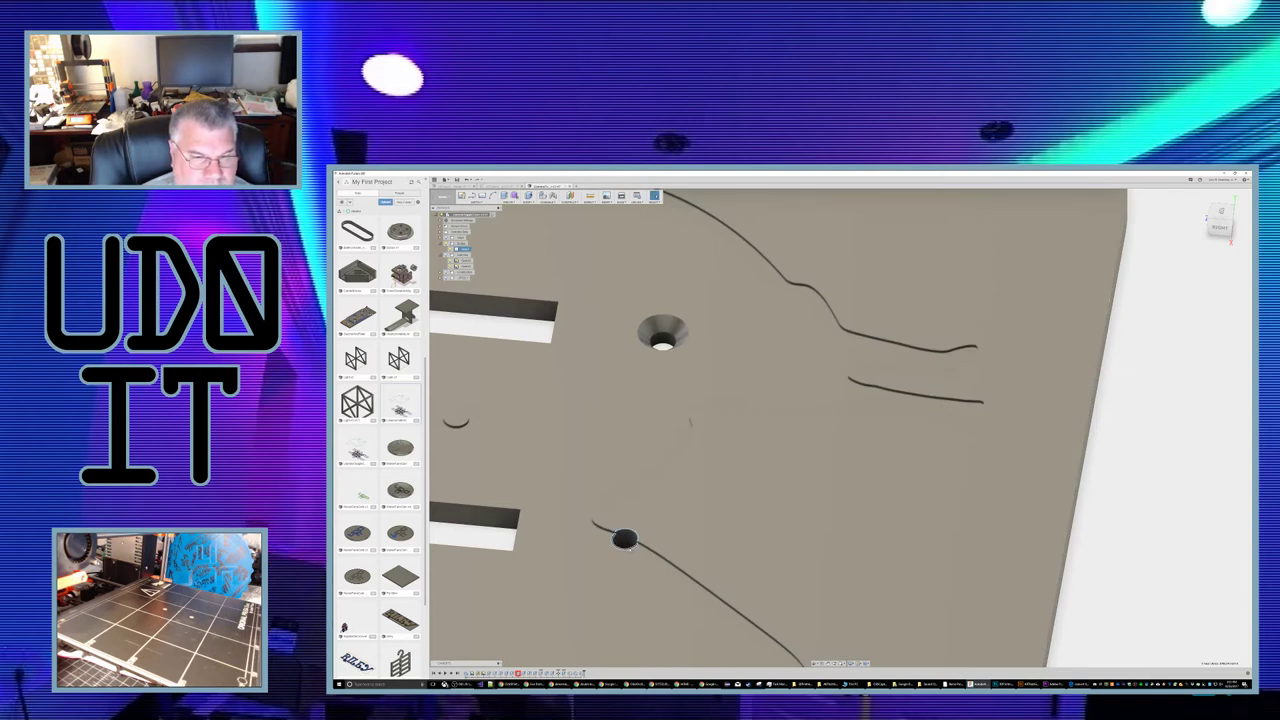
{"action": "right_click", "coordinate": [624, 540]}
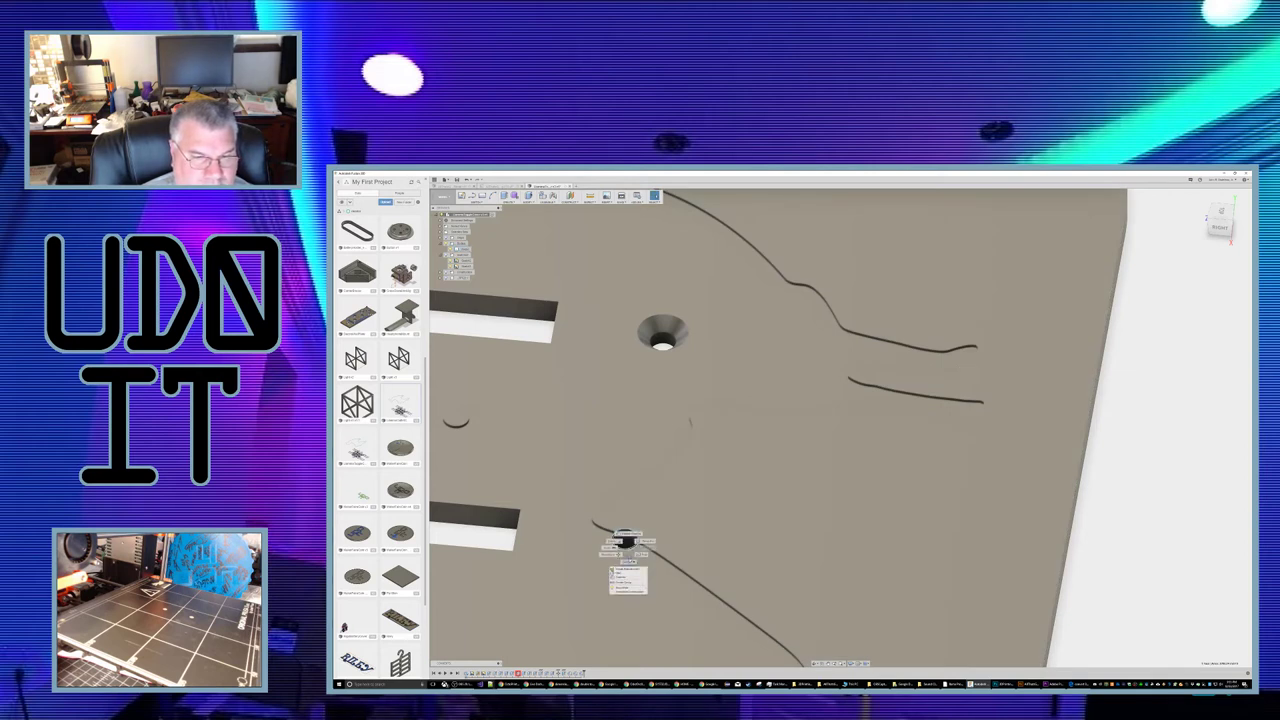
{"action": "left_click", "coordinate": [628, 534]}
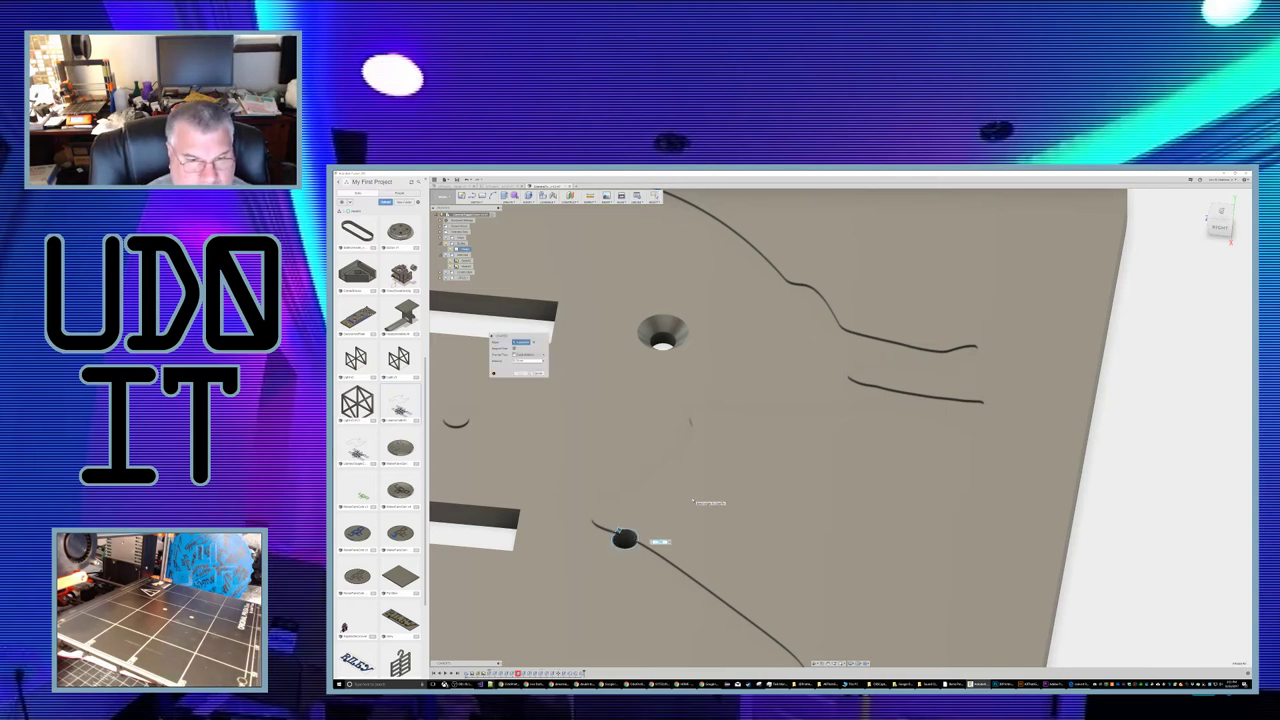
{"action": "key", "text": "Return"}
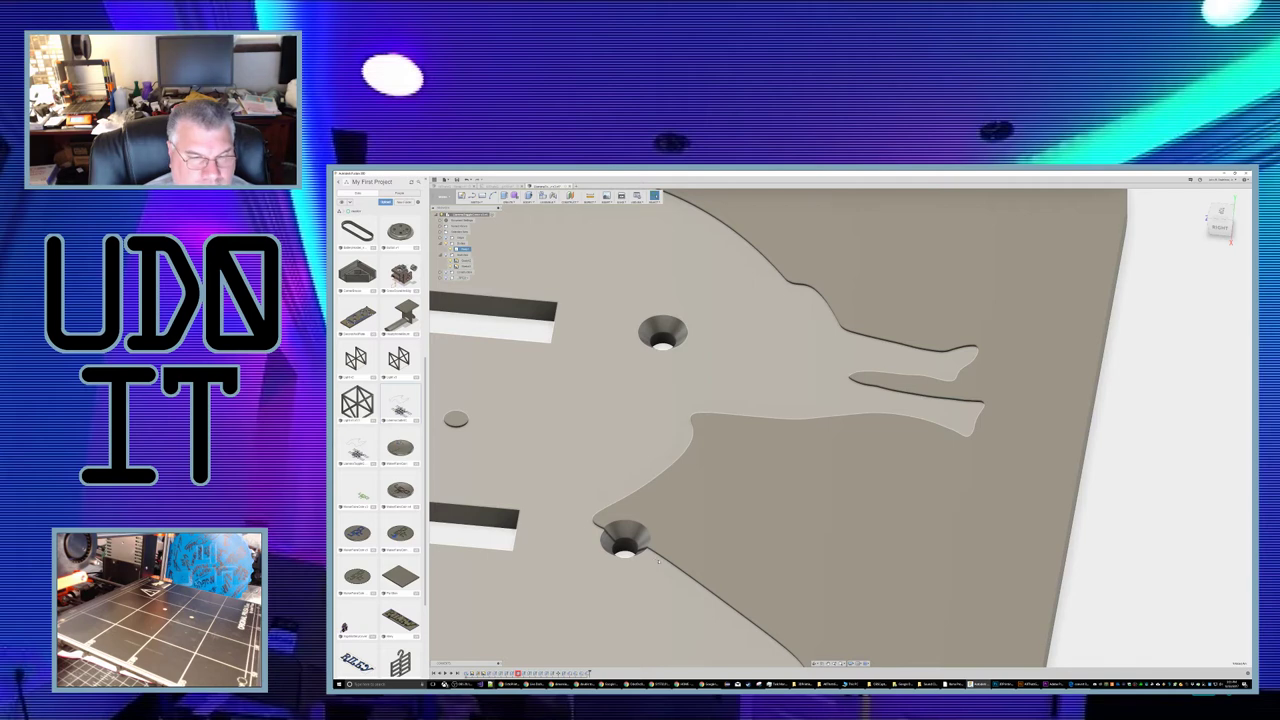
Step: Move the top face of the small raised disc between the switch openings down until it is flush with the recessed llama surface
{"action": "mouse_move", "coordinate": [658, 561]}
{"action": "middle_mouse_down", "text": "shift"}
{"action": "mouse_move", "coordinate": [634, 570]}
{"action": "mouse_move", "coordinate": [661, 552]}
{"action": "mouse_move", "coordinate": [640, 554]}
{"action": "mouse_move", "coordinate": [668, 572]}
{"action": "middle_mouse_up", "text": "shift"}
{"action": "scroll", "coordinate": [839, 386], "scroll_direction": "down", "scroll_amount": 3}
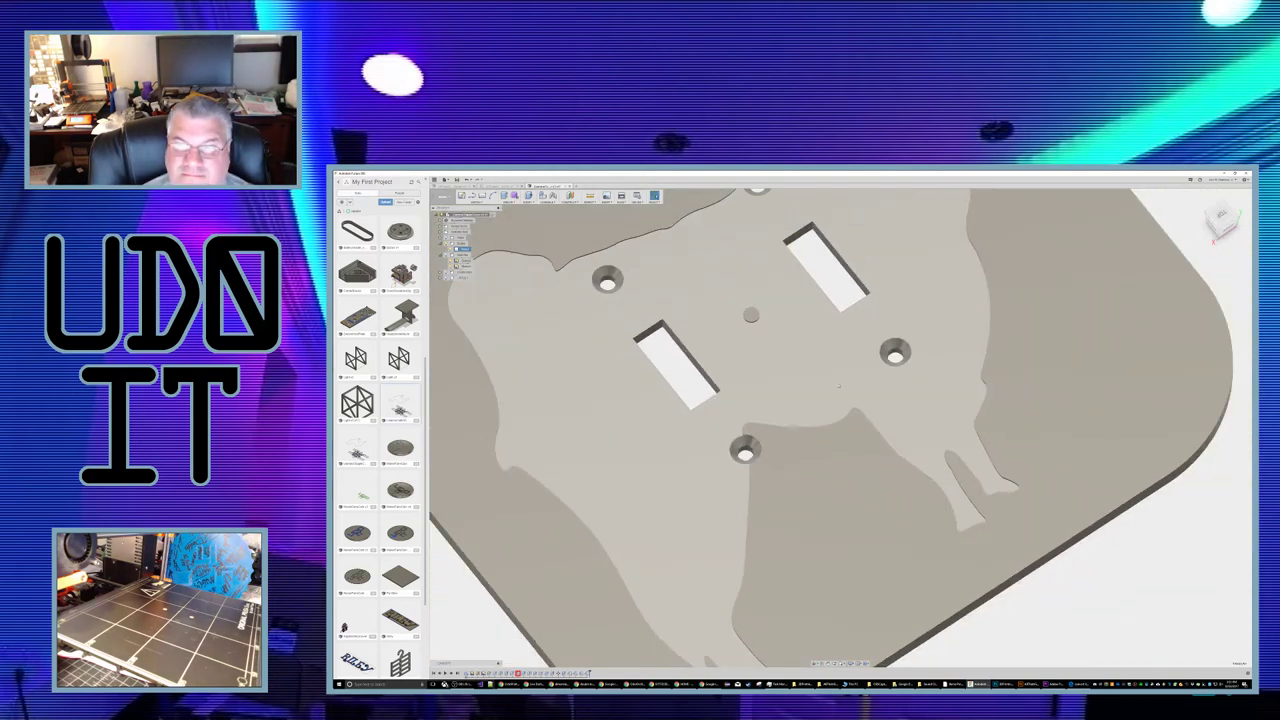
{"action": "mouse_move", "coordinate": [847, 374]}
{"action": "middle_mouse_down", "text": "shift"}
{"action": "mouse_move", "coordinate": [835, 383]}
{"action": "mouse_move", "coordinate": [849, 334]}
{"action": "mouse_move", "coordinate": [846, 360]}
{"action": "middle_mouse_up", "text": "shift"}
{"action": "scroll", "coordinate": [845, 379], "scroll_direction": "down", "scroll_amount": 3}
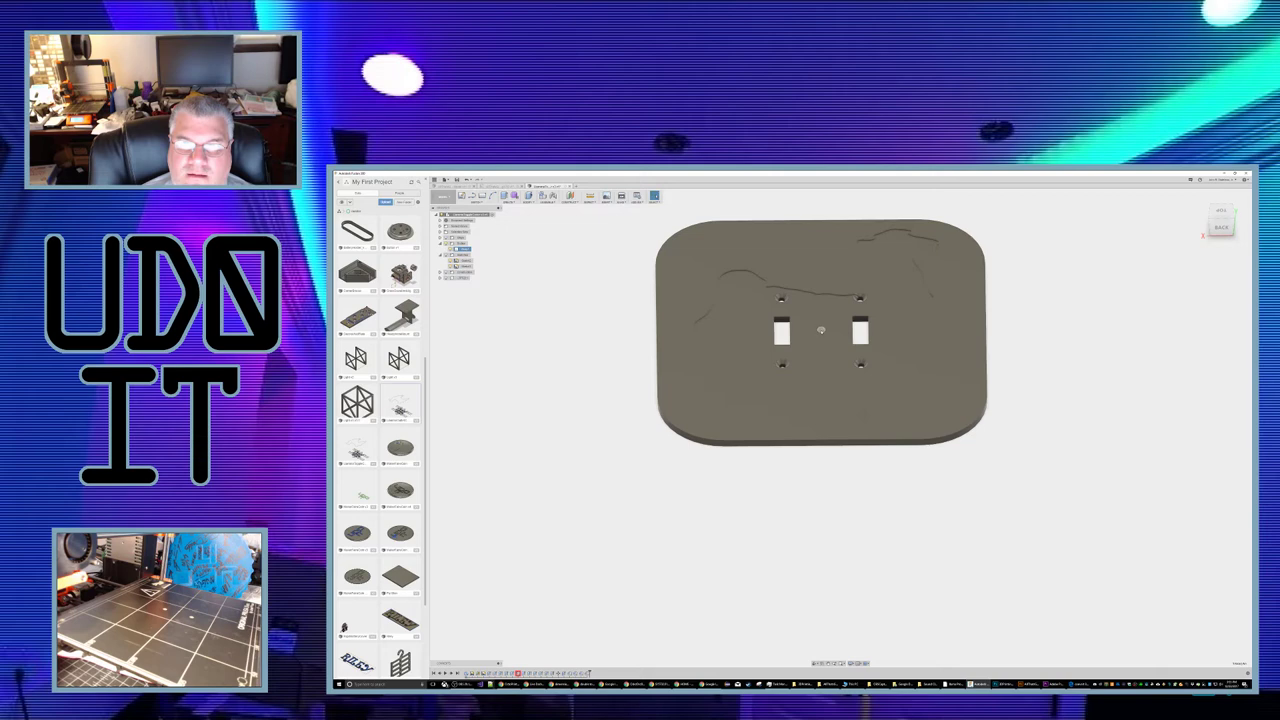
{"action": "scroll", "coordinate": [821, 329], "scroll_direction": "down", "scroll_amount": 2}
{"action": "scroll", "coordinate": [821, 329], "scroll_direction": "up", "scroll_amount": 10}
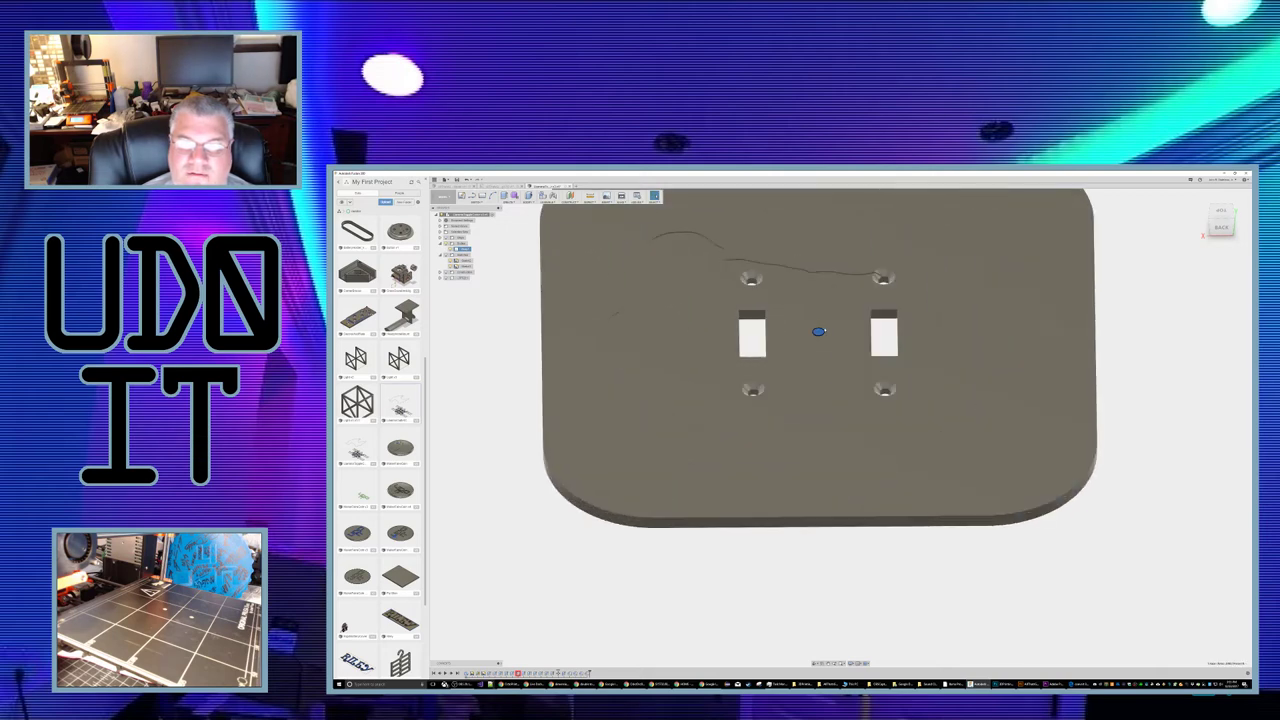
{"action": "mouse_move", "coordinate": [826, 332]}
{"action": "middle_mouse_down", "text": "shift"}
{"action": "mouse_move", "coordinate": [857, 314]}
{"action": "mouse_move", "coordinate": [849, 337]}
{"action": "middle_mouse_up", "text": "shift"}
{"action": "right_click", "coordinate": [767, 370]}
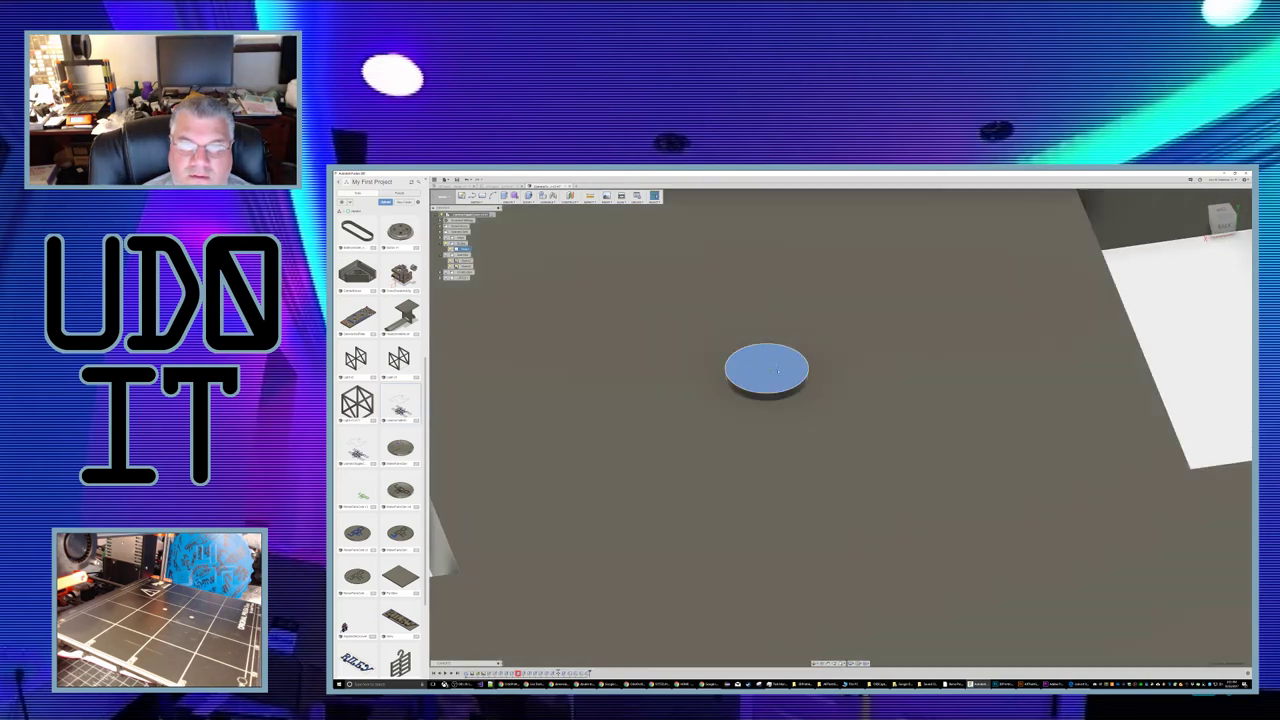
{"action": "left_click", "coordinate": [750, 374]}
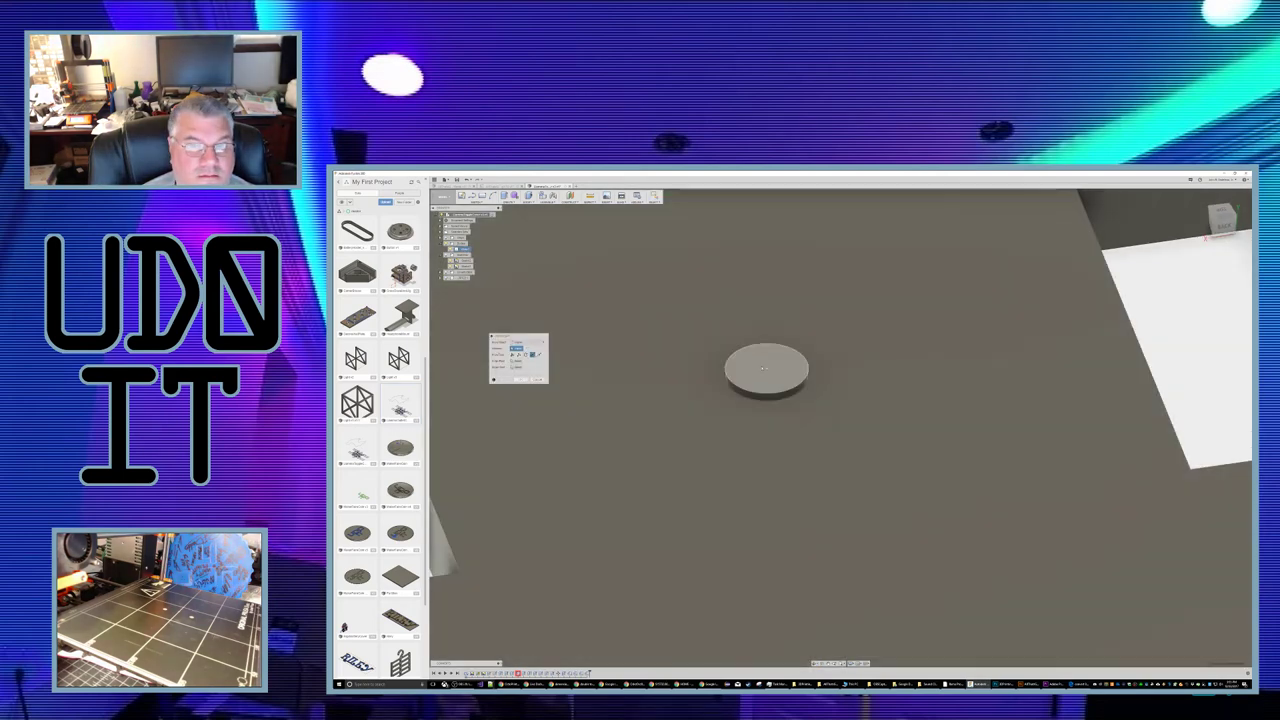
{"action": "left_click", "coordinate": [766, 368]}
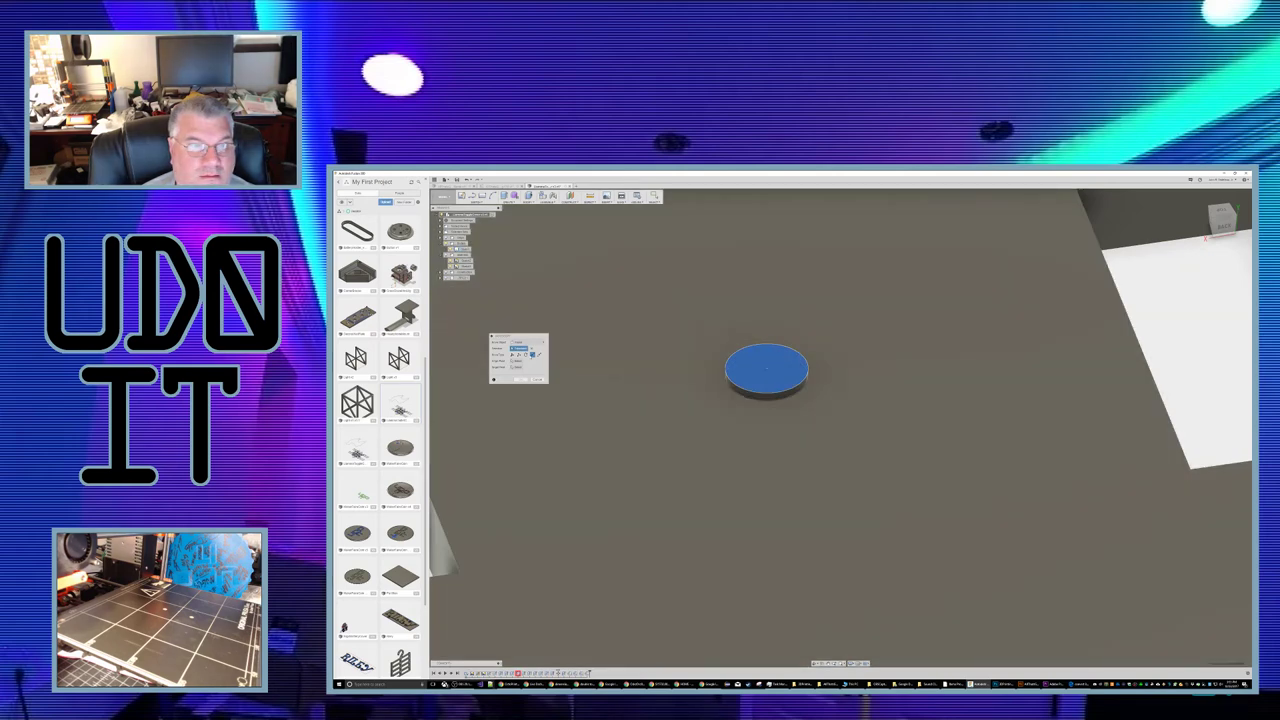
{"action": "left_click", "coordinate": [513, 355]}
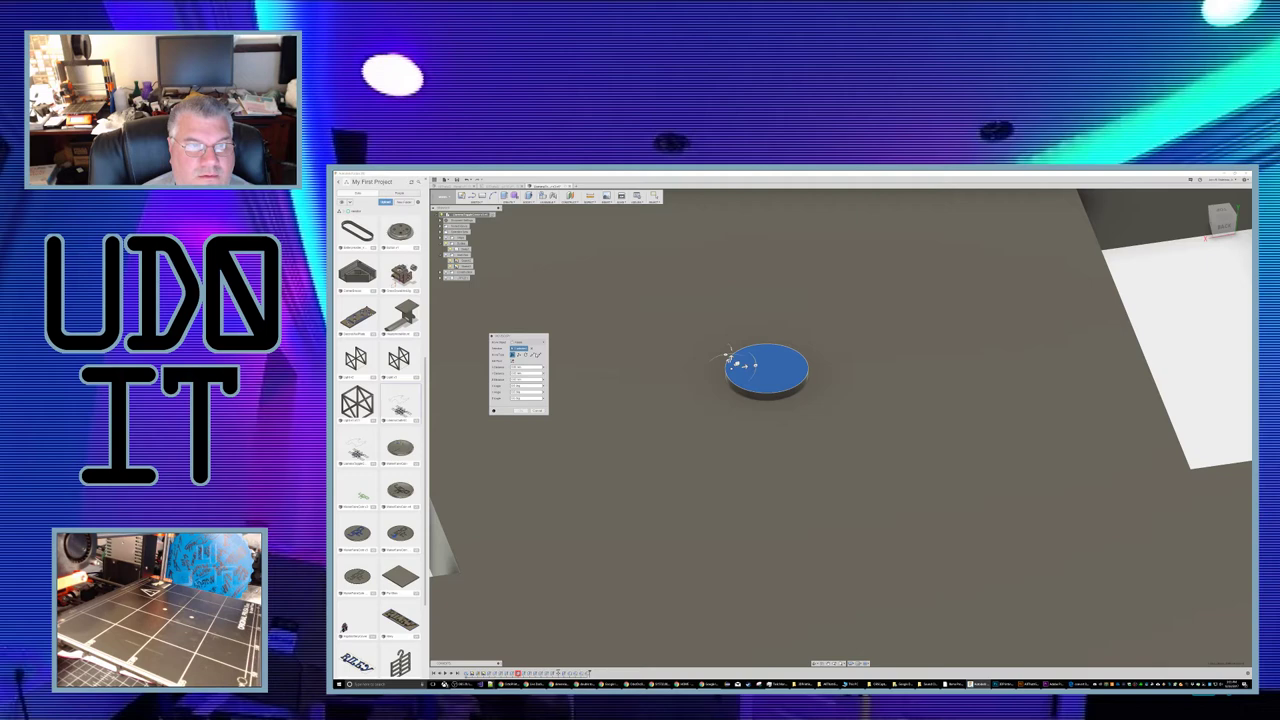
{"action": "left_click_drag", "start_coordinate": [731, 355], "coordinate": [731, 364]}
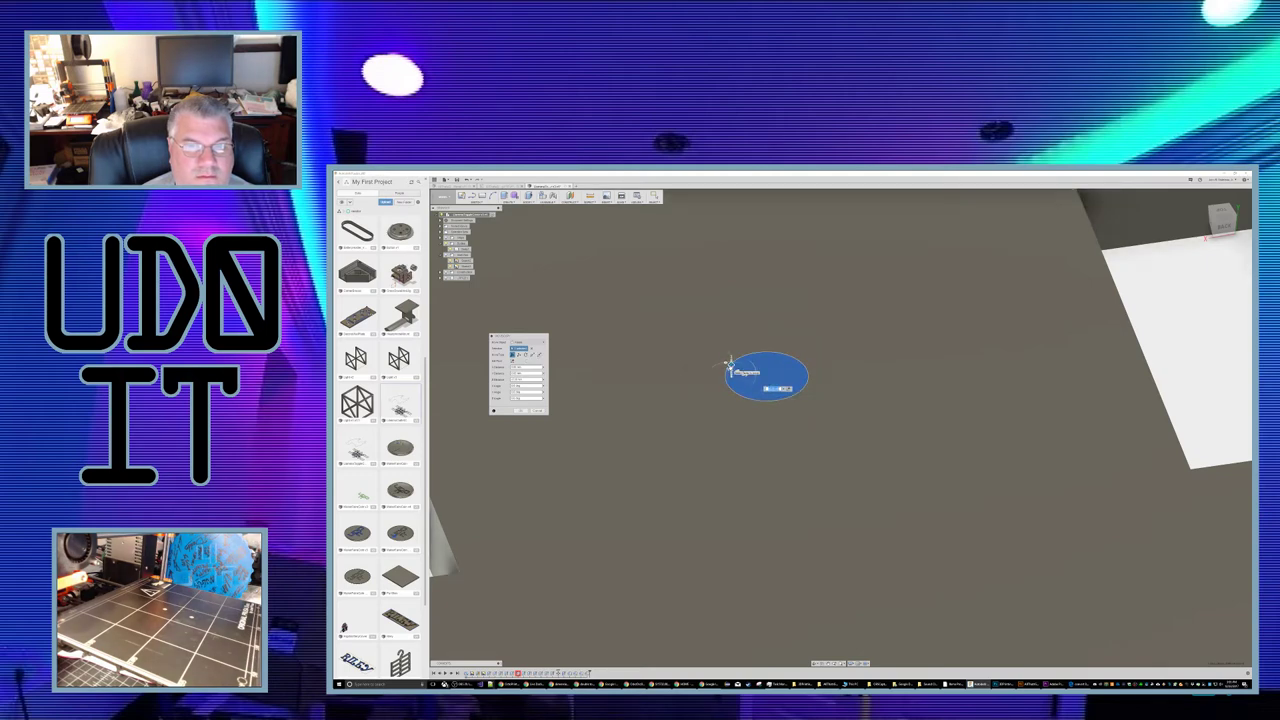
{"action": "key", "text": "Return"}
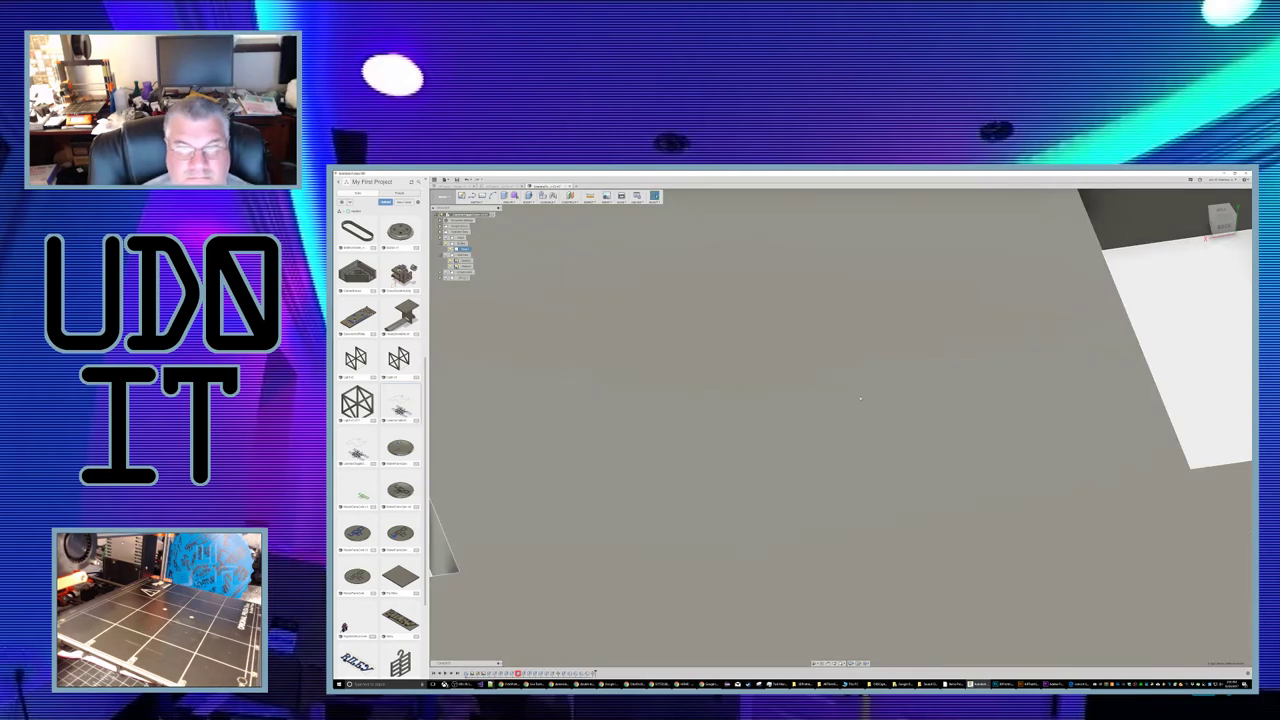
Step: Measure an inner edge of a switch opening and the flat underside of the plate
{"action": "scroll", "coordinate": [860, 378], "scroll_direction": "down", "scroll_amount": 8}
{"action": "middle_click_drag", "start_coordinate": [893, 388], "coordinate": [873, 383], "text": "shift"}
{"action": "key", "text": "e"}
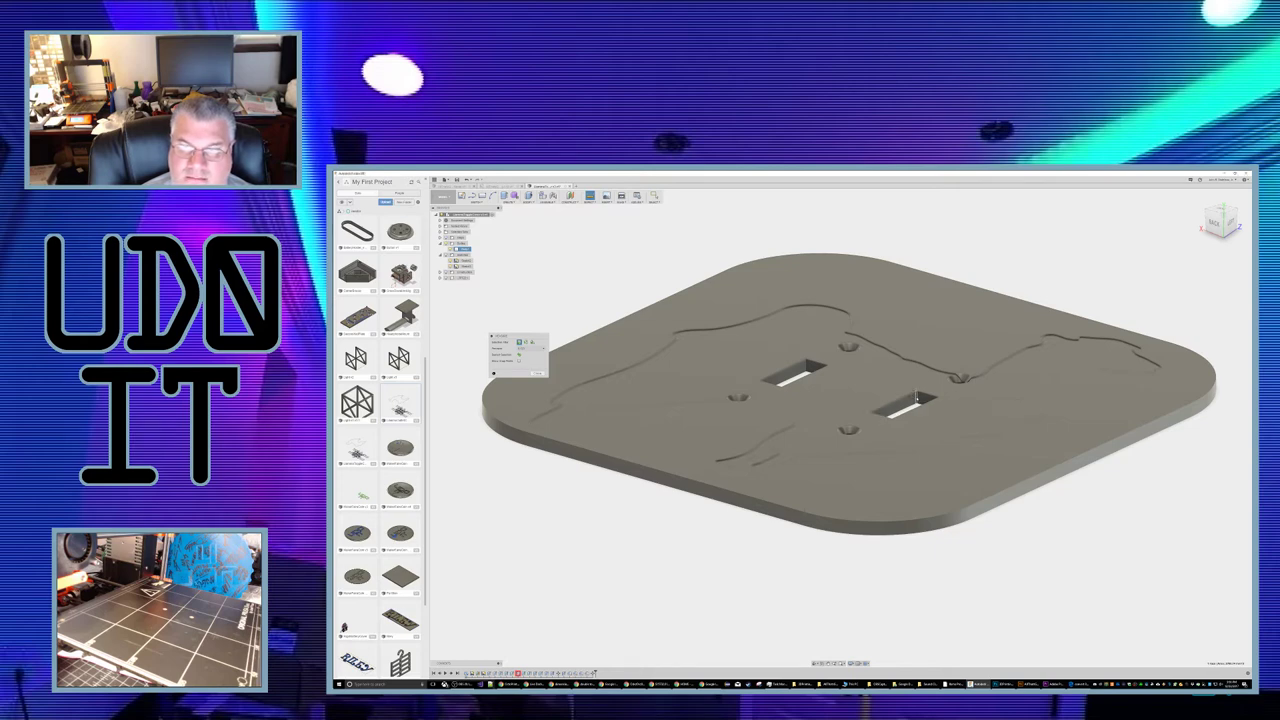
{"action": "left_click", "coordinate": [917, 397]}
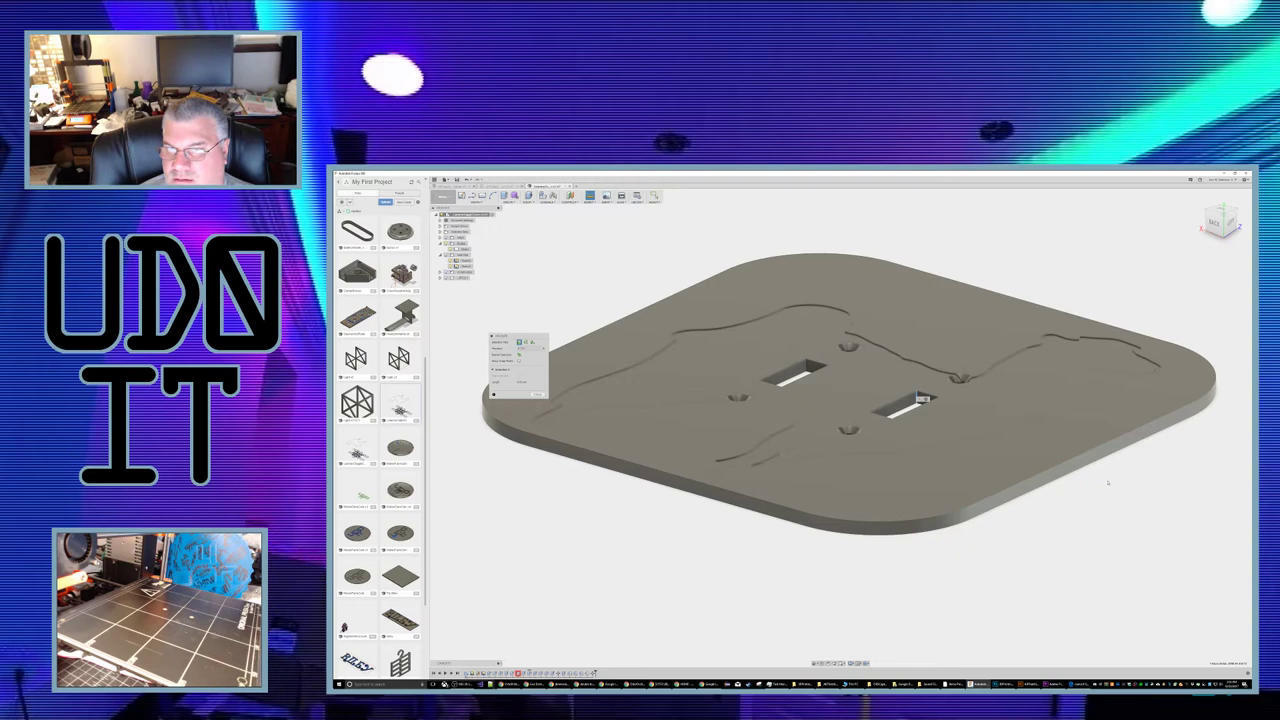
{"action": "middle_click_drag", "start_coordinate": [1108, 484], "coordinate": [940, 412], "text": "shift"}
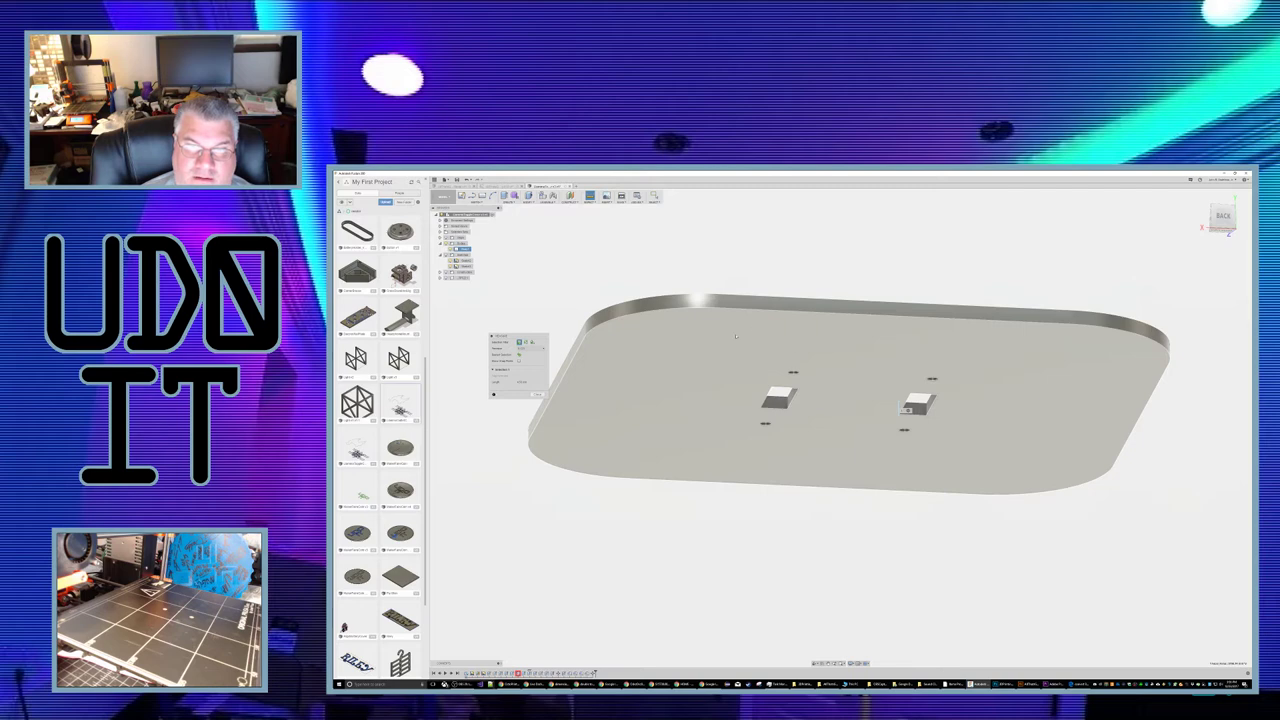
{"action": "middle_click_drag", "start_coordinate": [666, 416], "coordinate": [842, 401], "text": "shift"}
{"action": "left_click", "coordinate": [842, 401]}
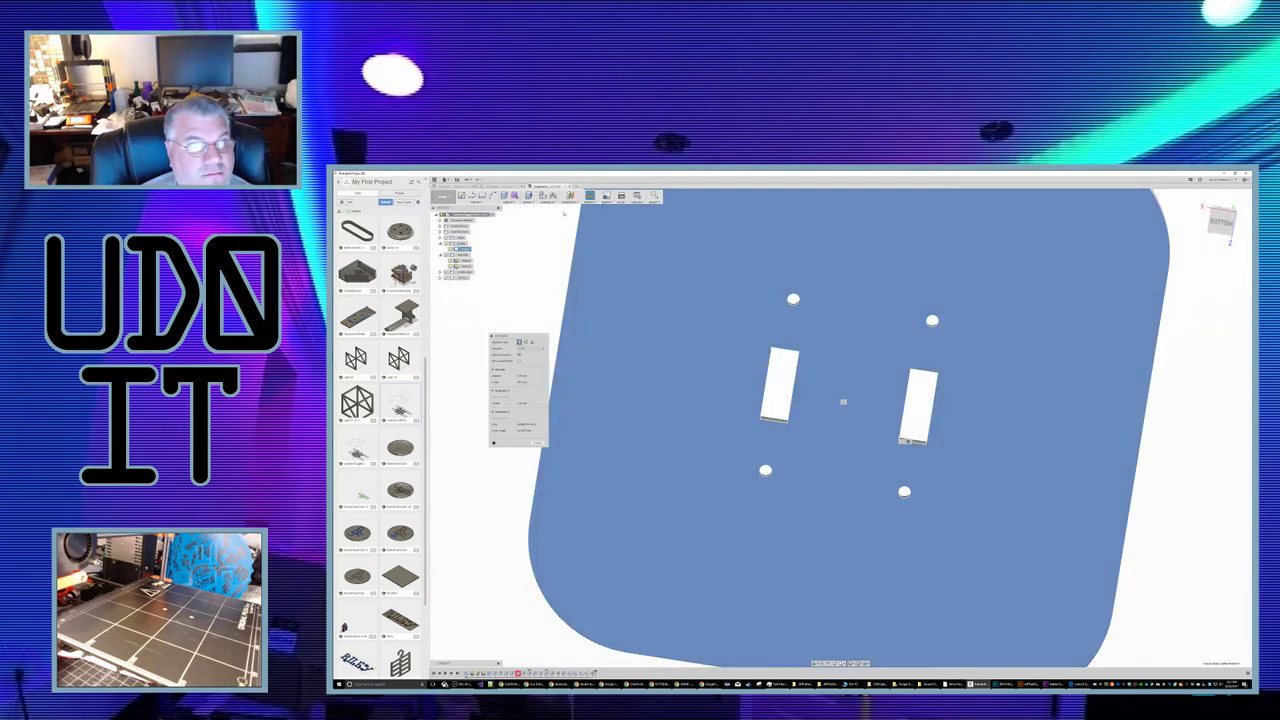
Step: Show the sketches again and create a new sketch on the plate's underside
{"action": "left_click", "coordinate": [446, 256]}
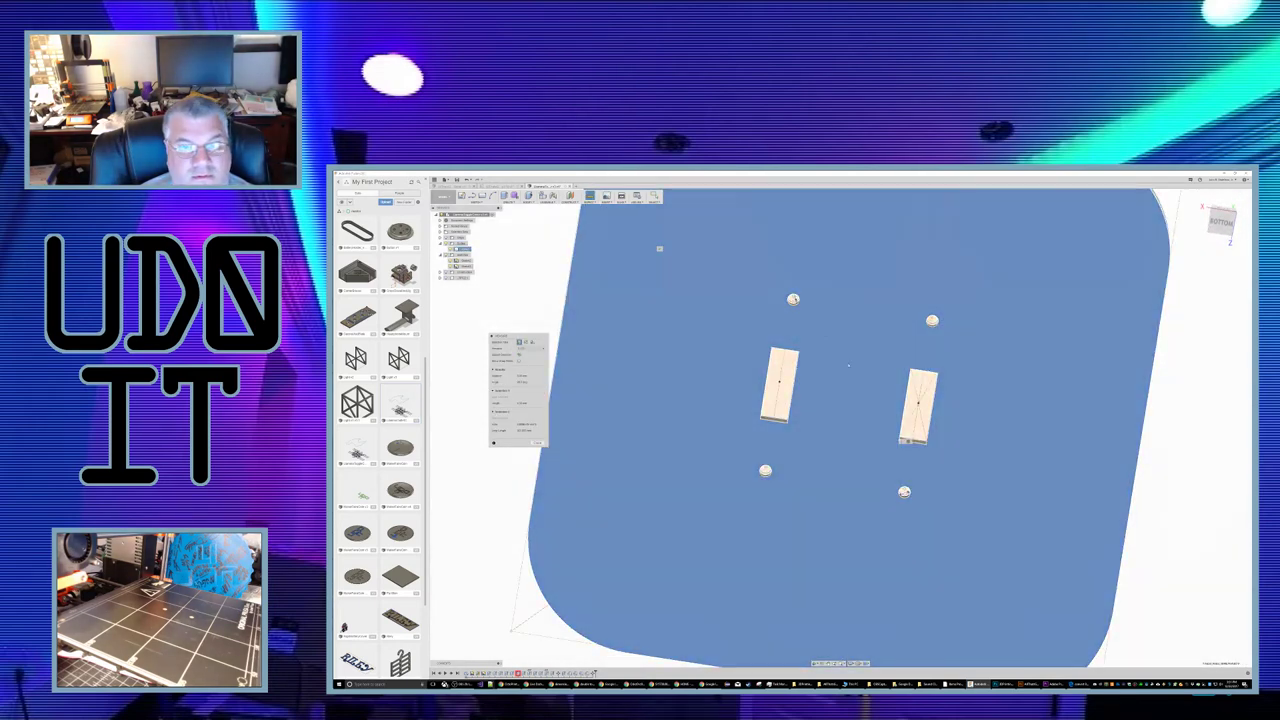
{"action": "key", "text": "Escape"}
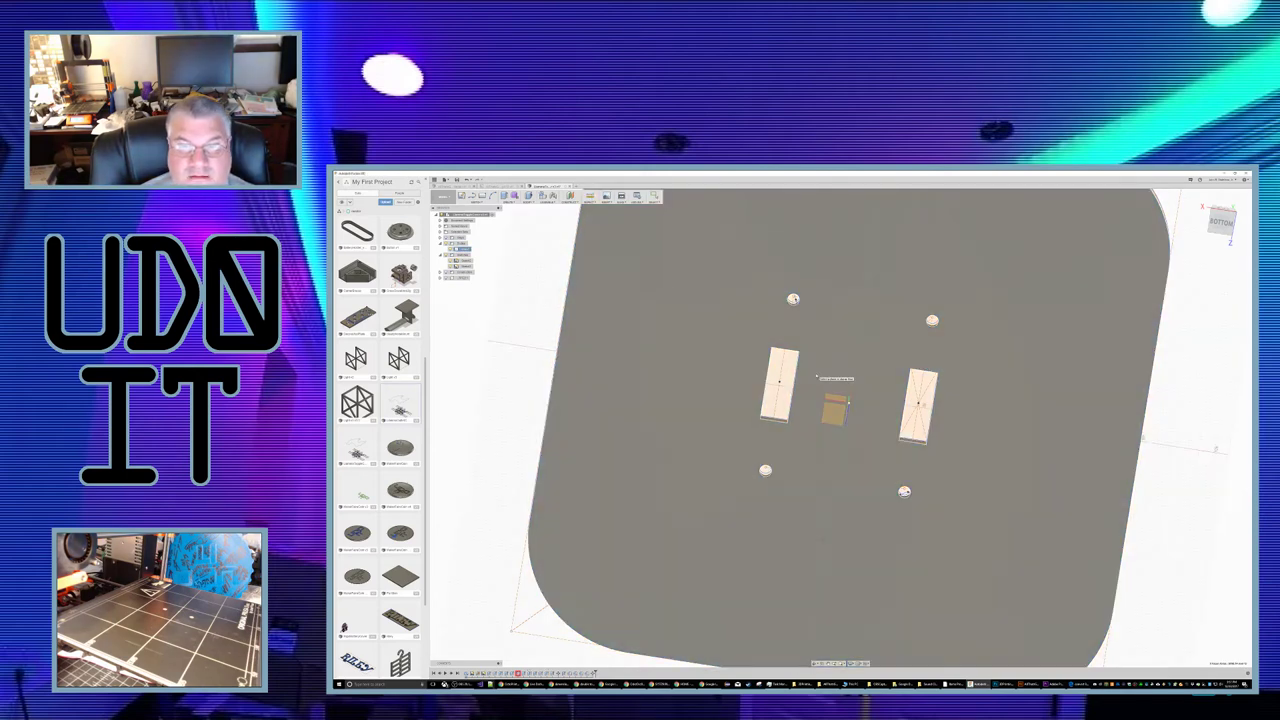
{"action": "middle_click_drag", "start_coordinate": [983, 362], "coordinate": [1034, 354], "text": "shift"}
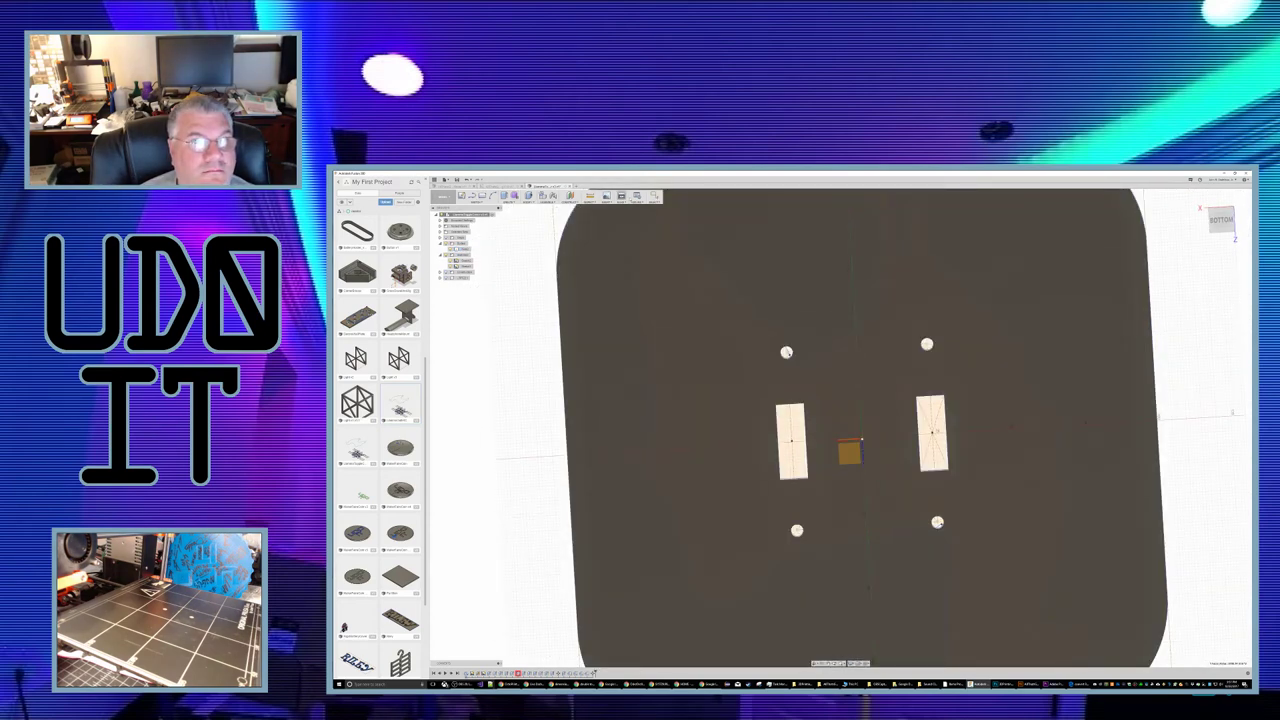
{"action": "left_click", "coordinate": [661, 328]}
{"action": "left_click", "coordinate": [662, 328]}
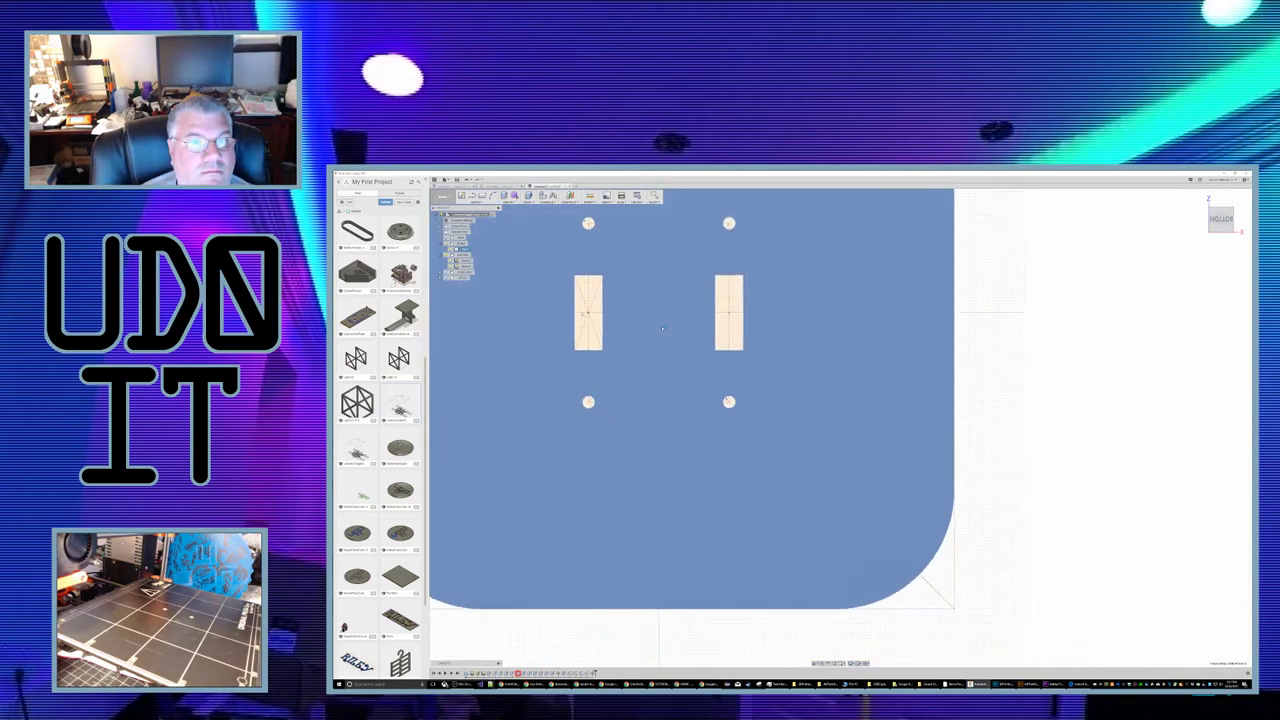
{"action": "middle_click_drag", "start_coordinate": [662, 318], "coordinate": [747, 391]}
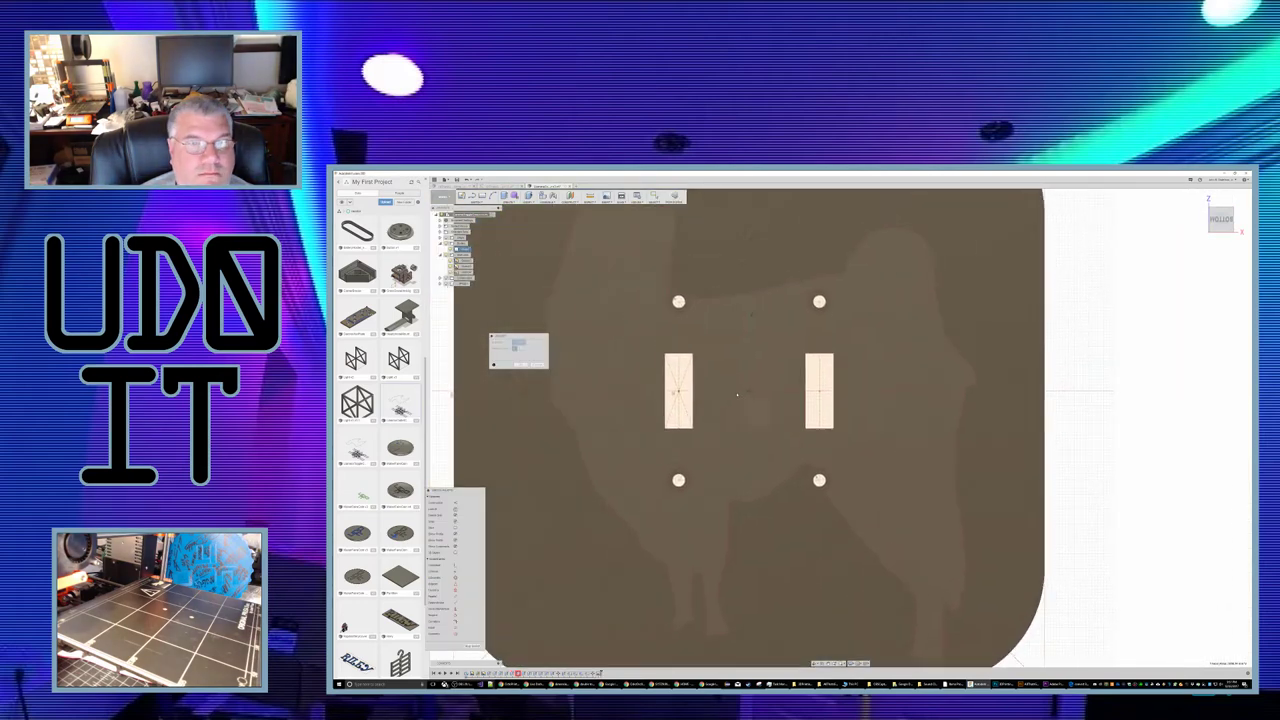
Step: Draw a center rectangle on the plate's underside, centred on the origin and slightly inset from the plate's outer edges
{"action": "middle_click_drag", "start_coordinate": [738, 300], "coordinate": [749, 398], "text": "shift"}
{"action": "left_click_drag", "start_coordinate": [749, 398], "coordinate": [754, 381], "text": "shift"}
{"action": "middle_click_drag", "start_coordinate": [754, 381], "coordinate": [760, 366], "text": "shift"}
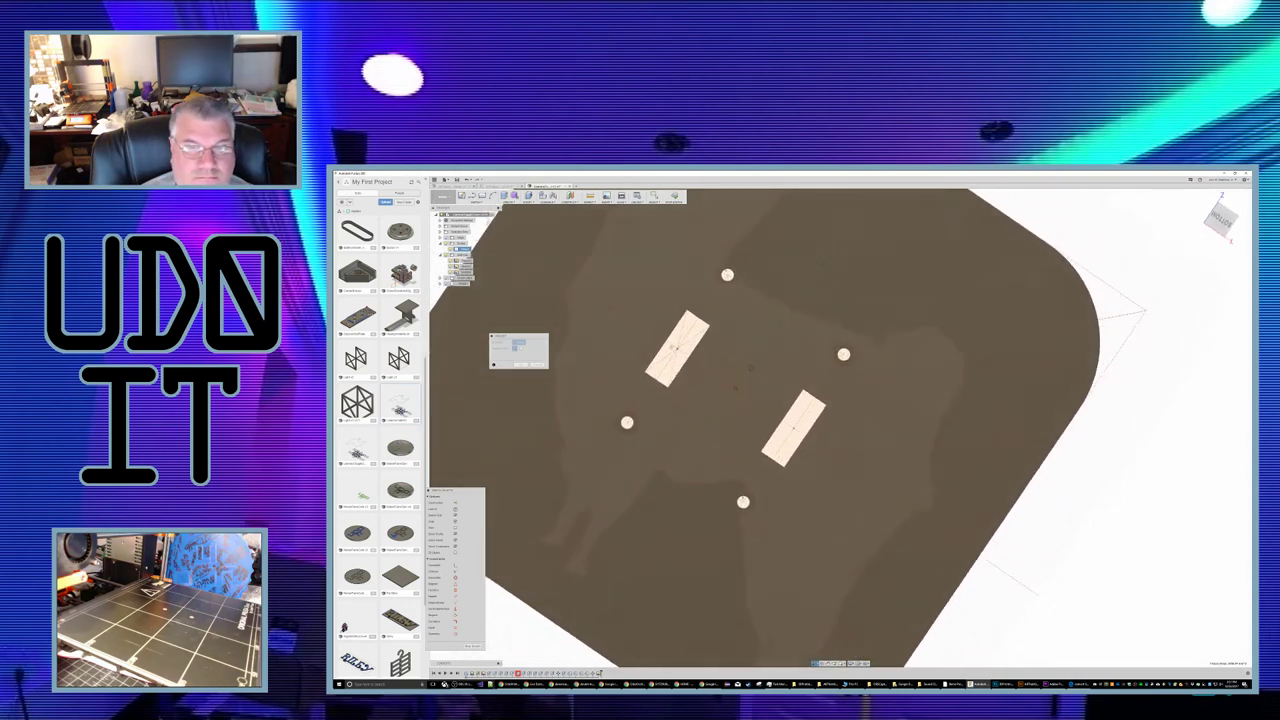
{"action": "mouse_move", "coordinate": [755, 372]}
{"action": "middle_mouse_down", "text": "shift"}
{"action": "mouse_move", "coordinate": [734, 372]}
{"action": "mouse_move", "coordinate": [753, 373]}
{"action": "middle_mouse_up", "text": "shift"}
{"action": "scroll", "coordinate": [753, 373], "scroll_direction": "down", "scroll_amount": 3}
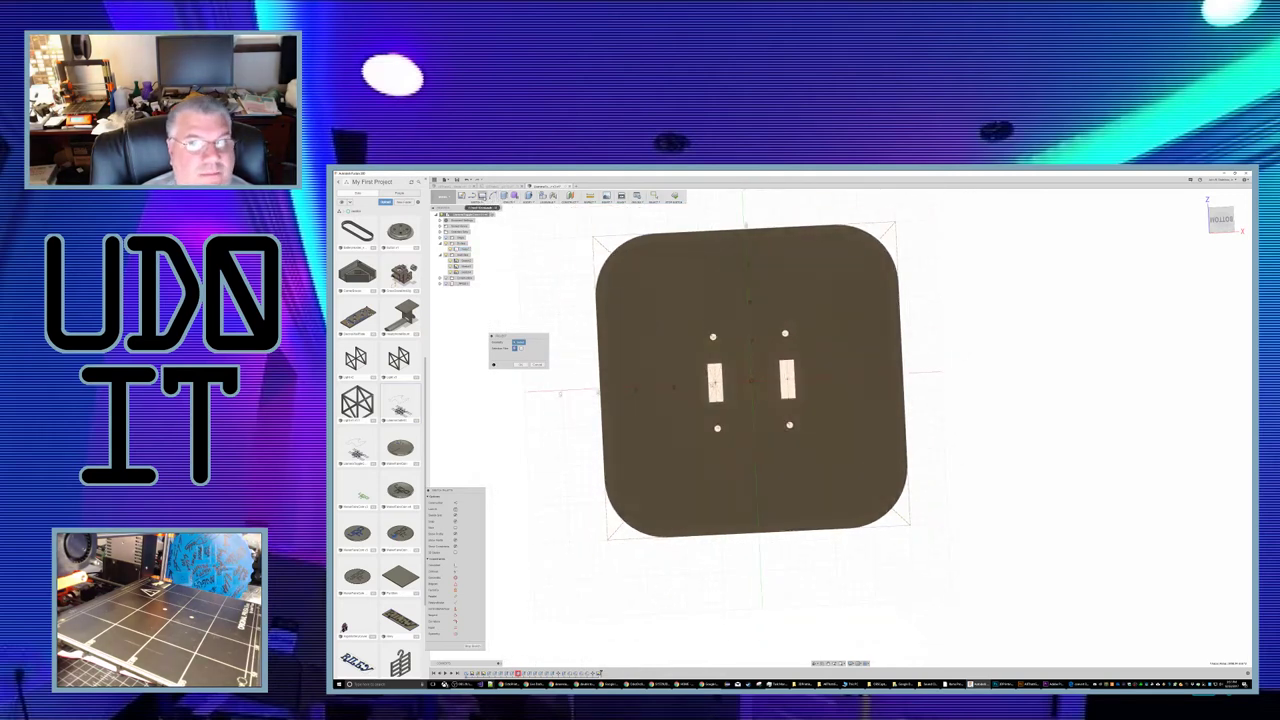
{"action": "left_click", "coordinate": [482, 197]}
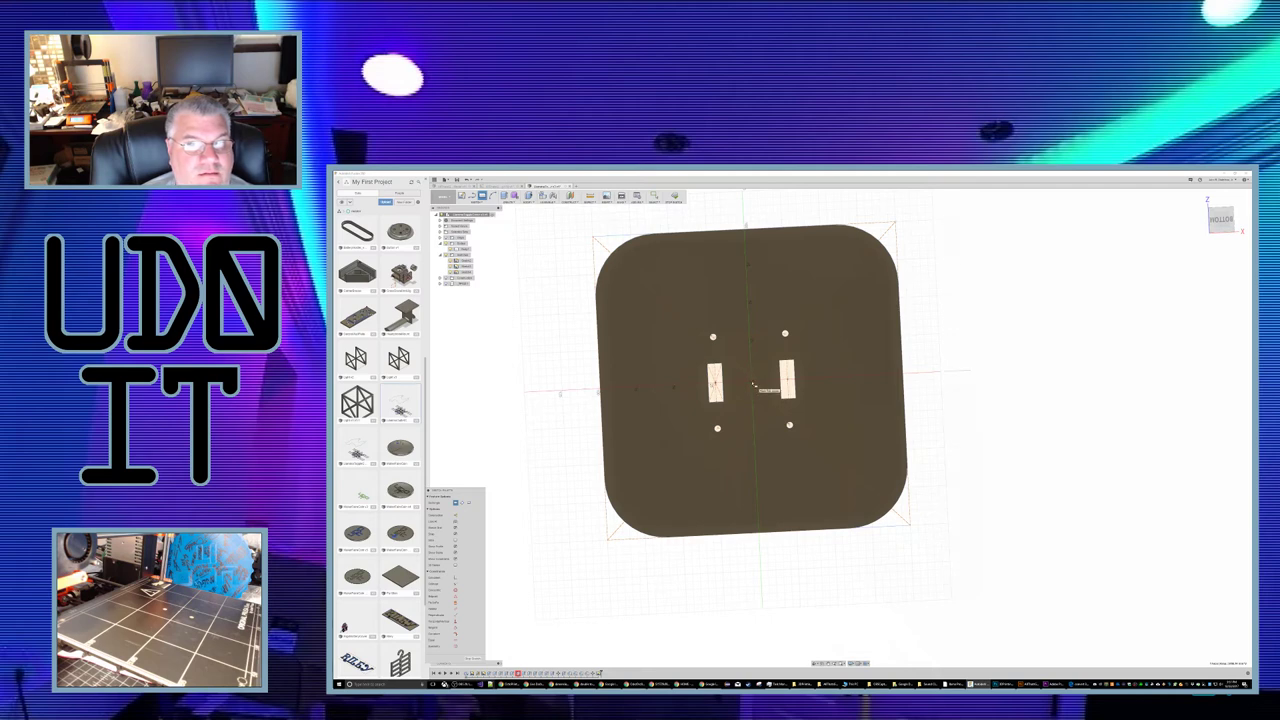
{"action": "left_click", "coordinate": [478, 200]}
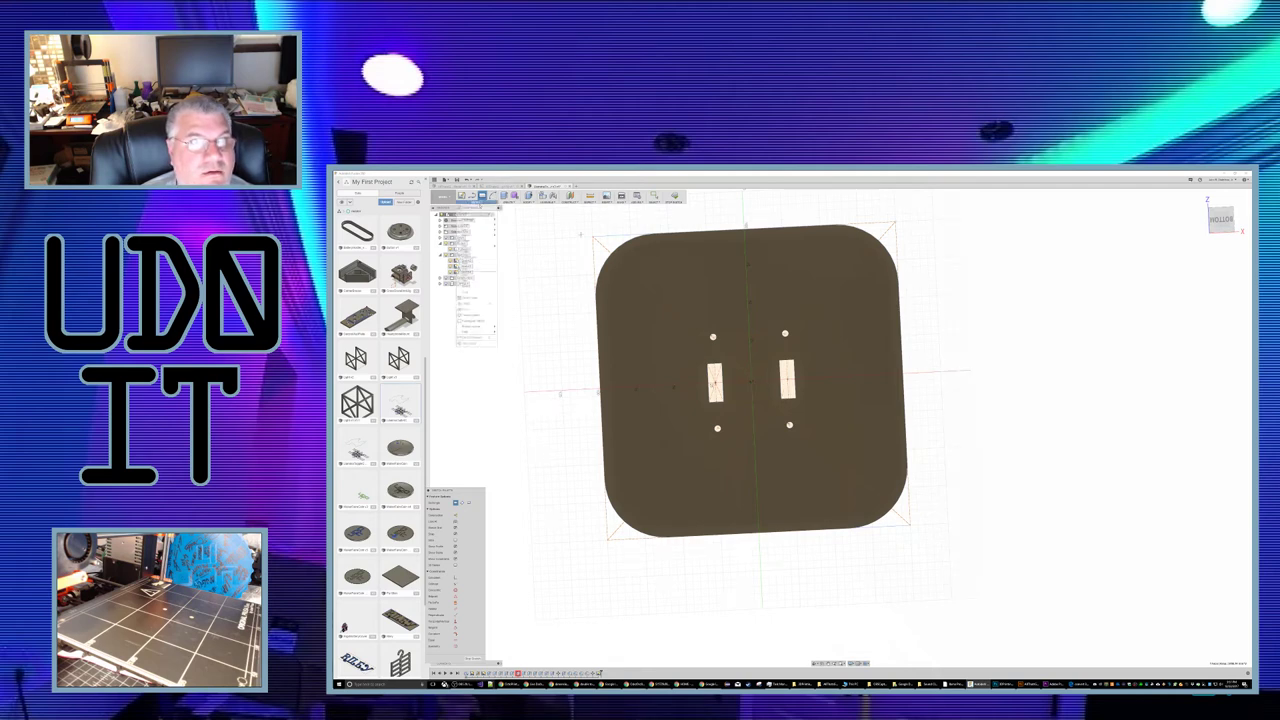
{"action": "mouse_move", "coordinate": [485, 219]}
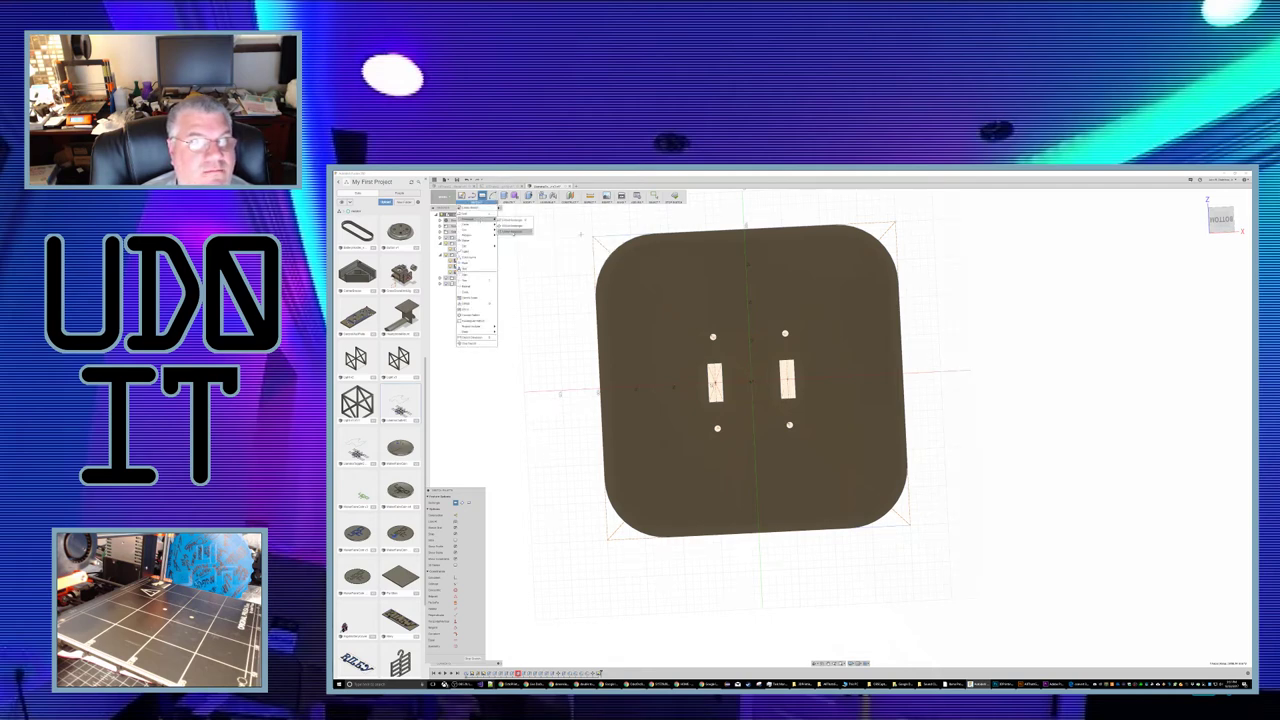
{"action": "left_click", "coordinate": [512, 228]}
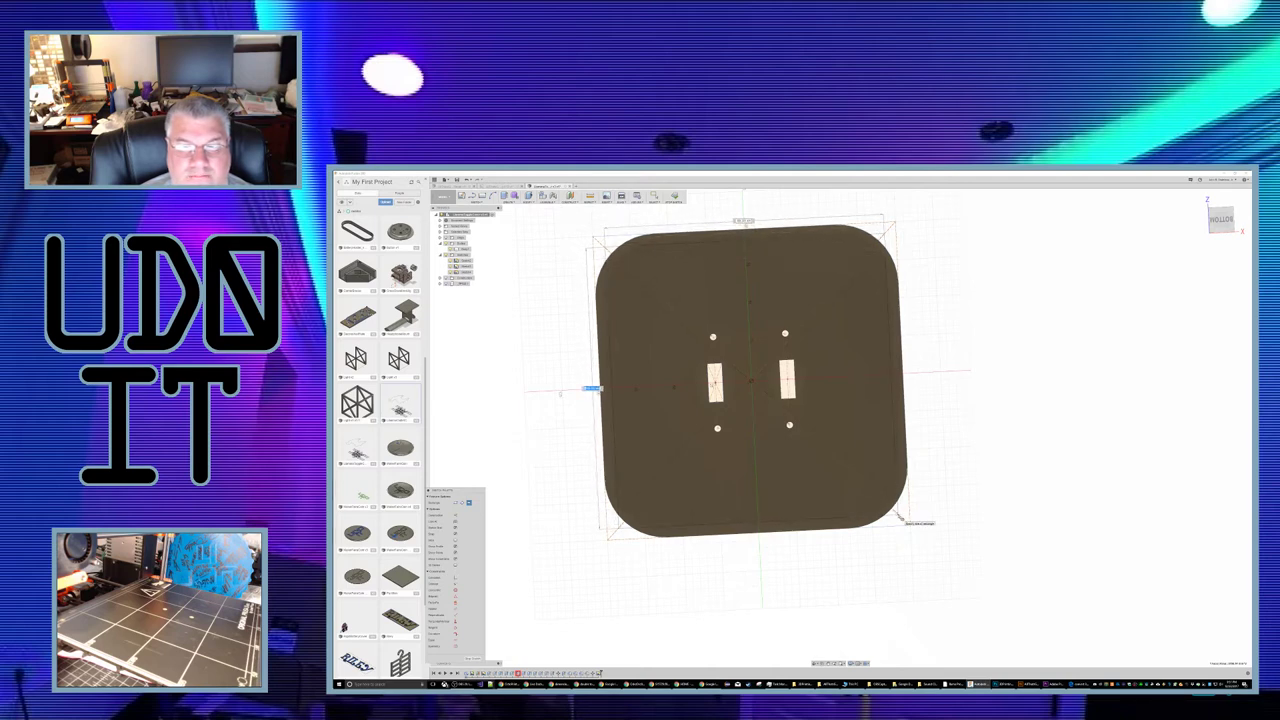
{"action": "left_click", "coordinate": [898, 516]}
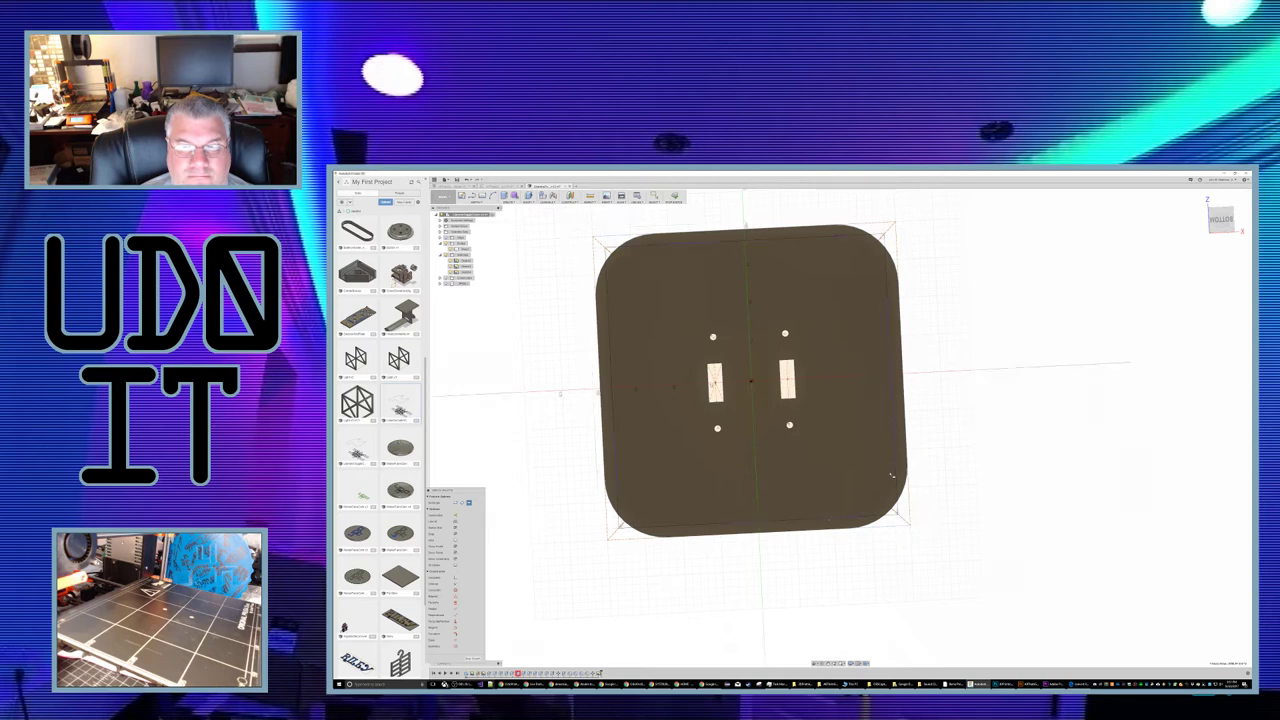
{"action": "key", "text": "Escape"}
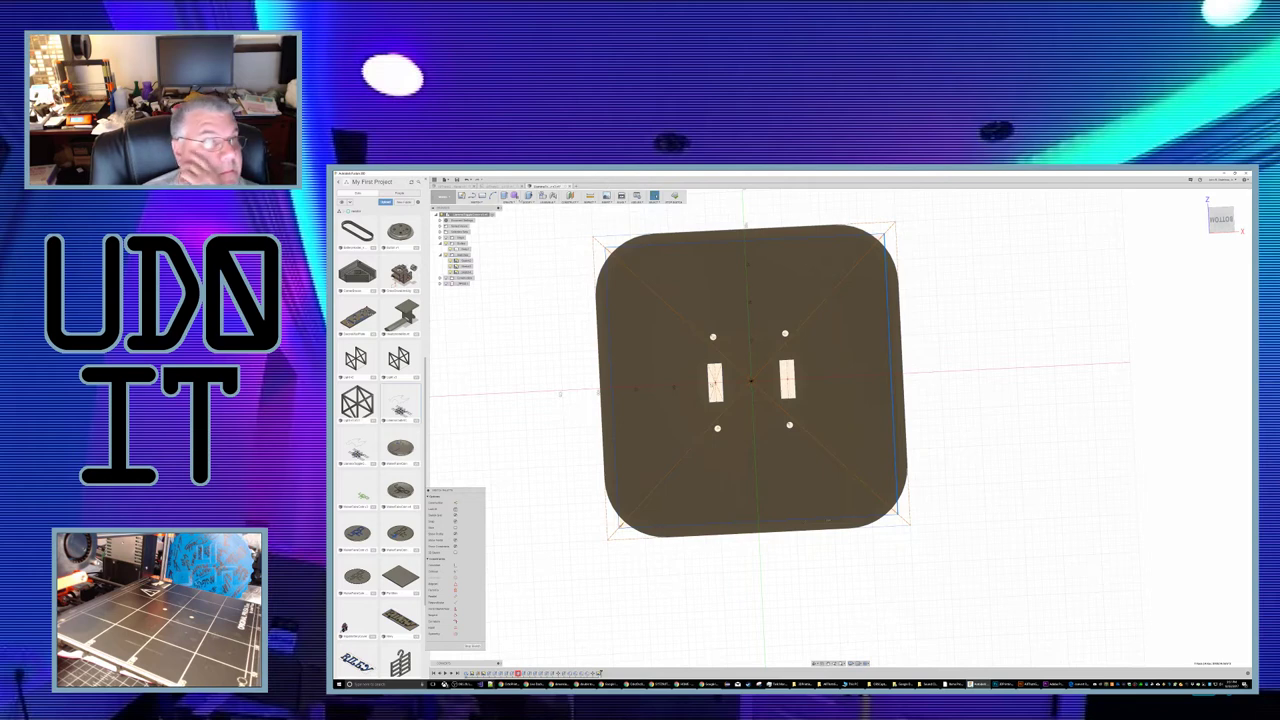
Step: Fillet the lower-right and upper-right corners of the inset rectangle so they follow the plate's rounded corners
{"action": "left_click", "coordinate": [530, 203]}
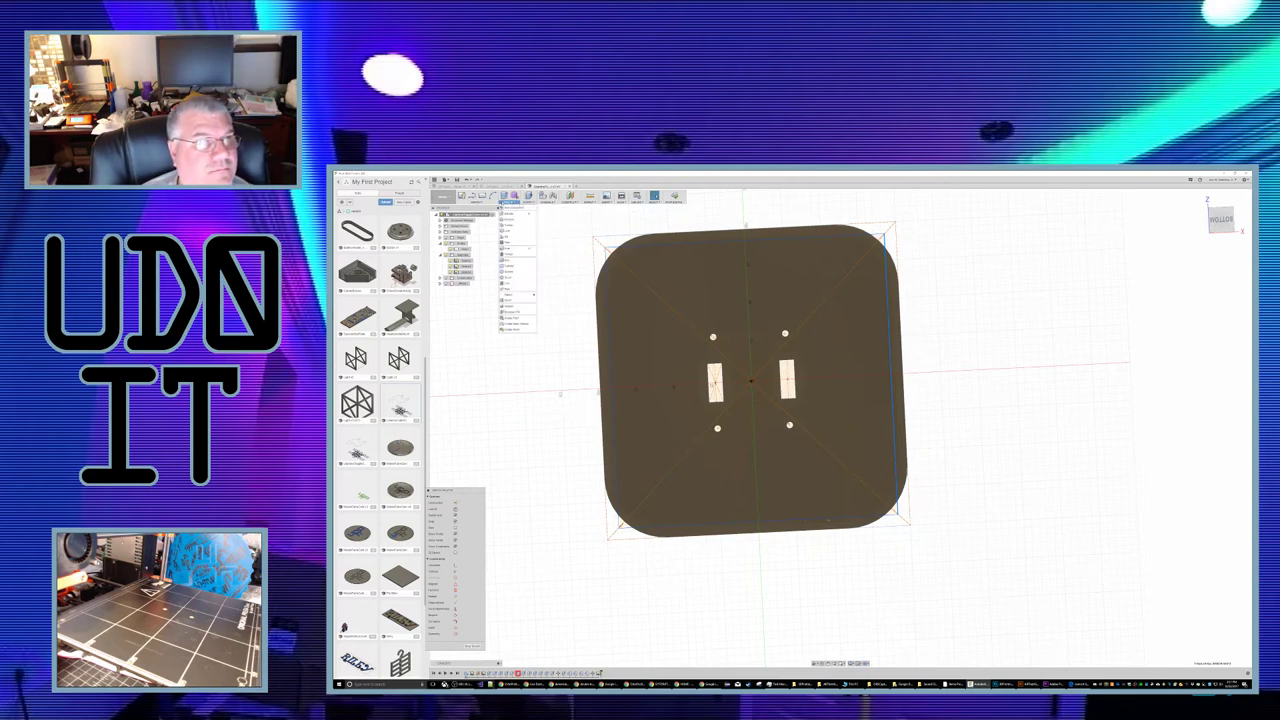
{"action": "mouse_move", "coordinate": [478, 203]}
{"action": "left_click", "coordinate": [478, 268]}
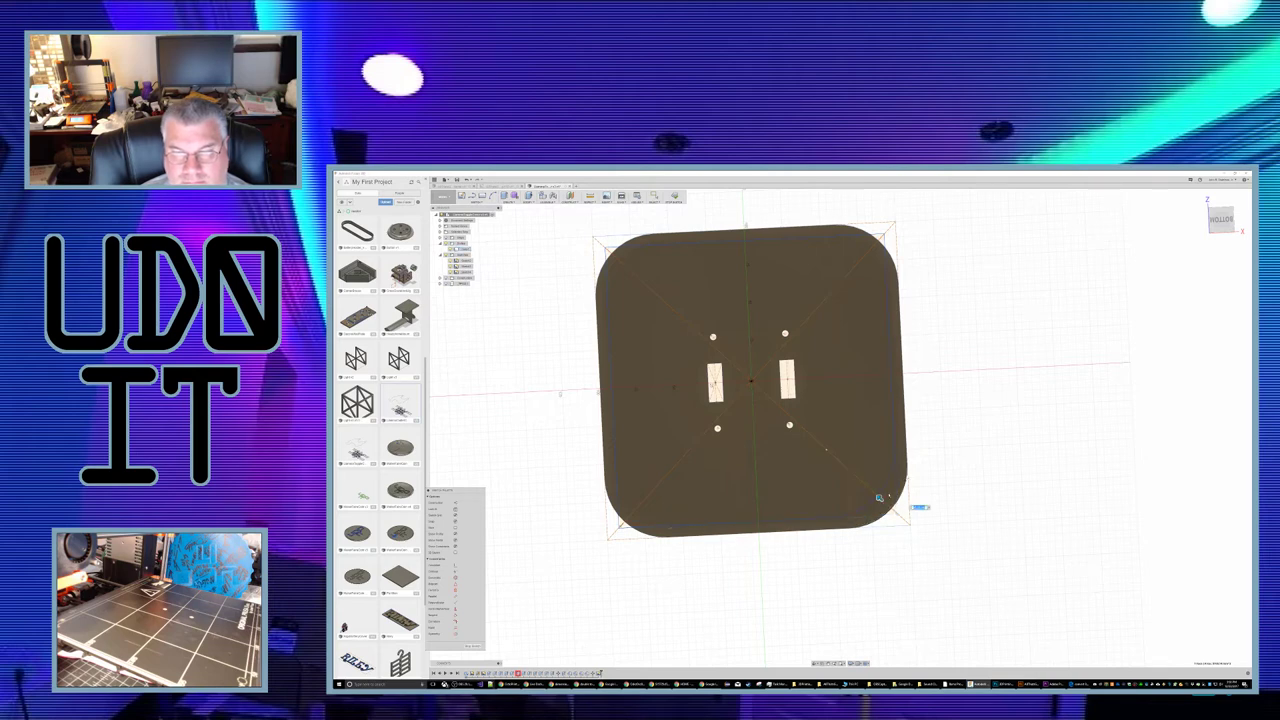
{"action": "key", "text": "Return"}
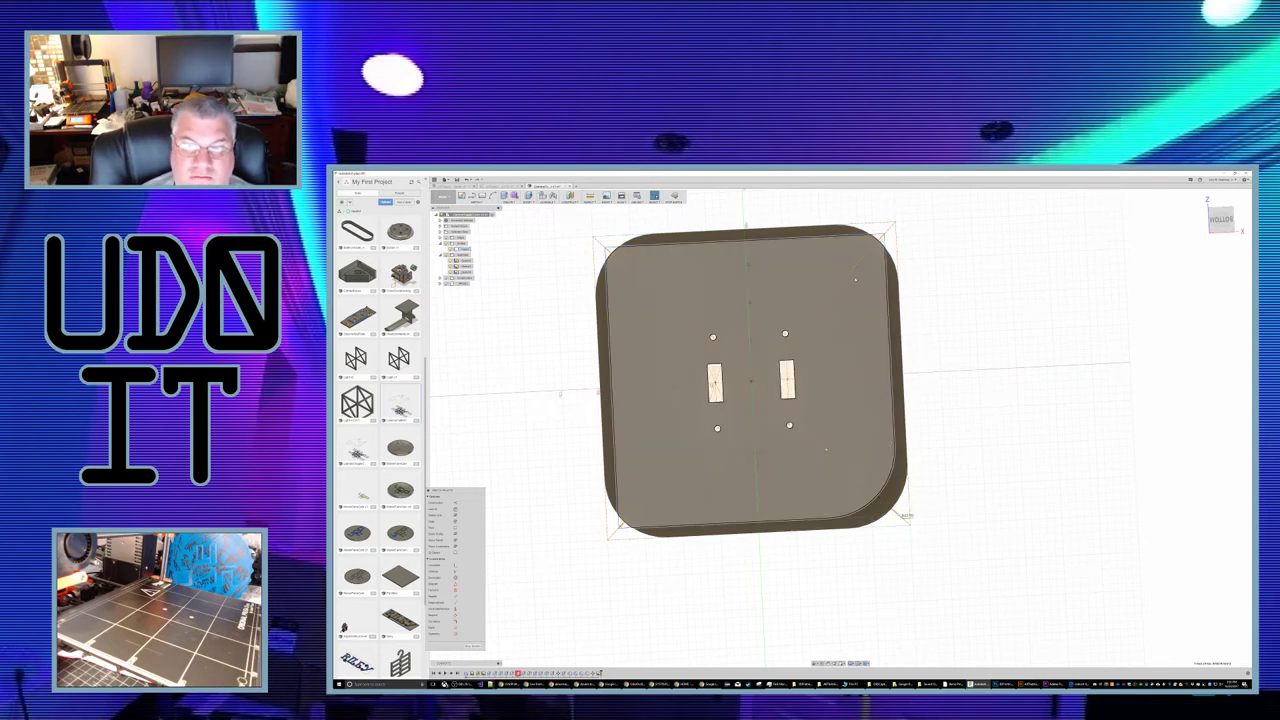
{"action": "left_click", "coordinate": [885, 267]}
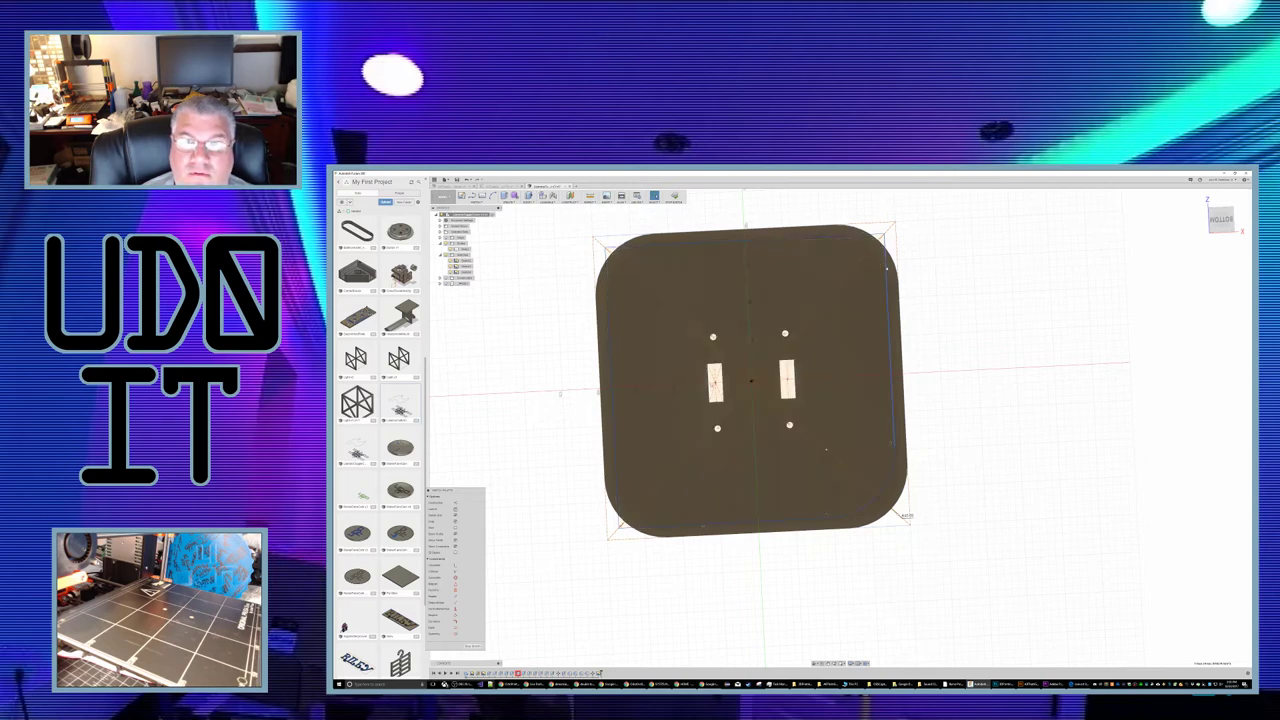
{"action": "right_click", "coordinate": [886, 267]}
{"action": "left_click", "coordinate": [887, 243]}
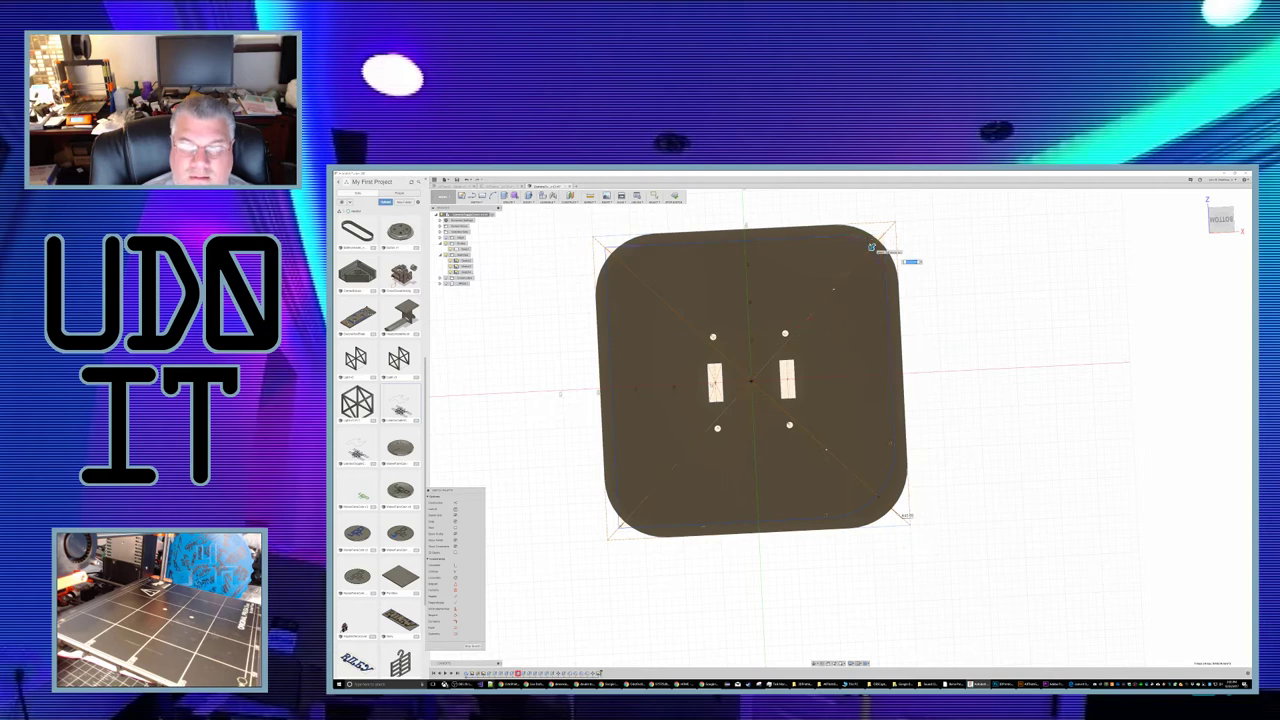
{"action": "key", "text": "Return"}
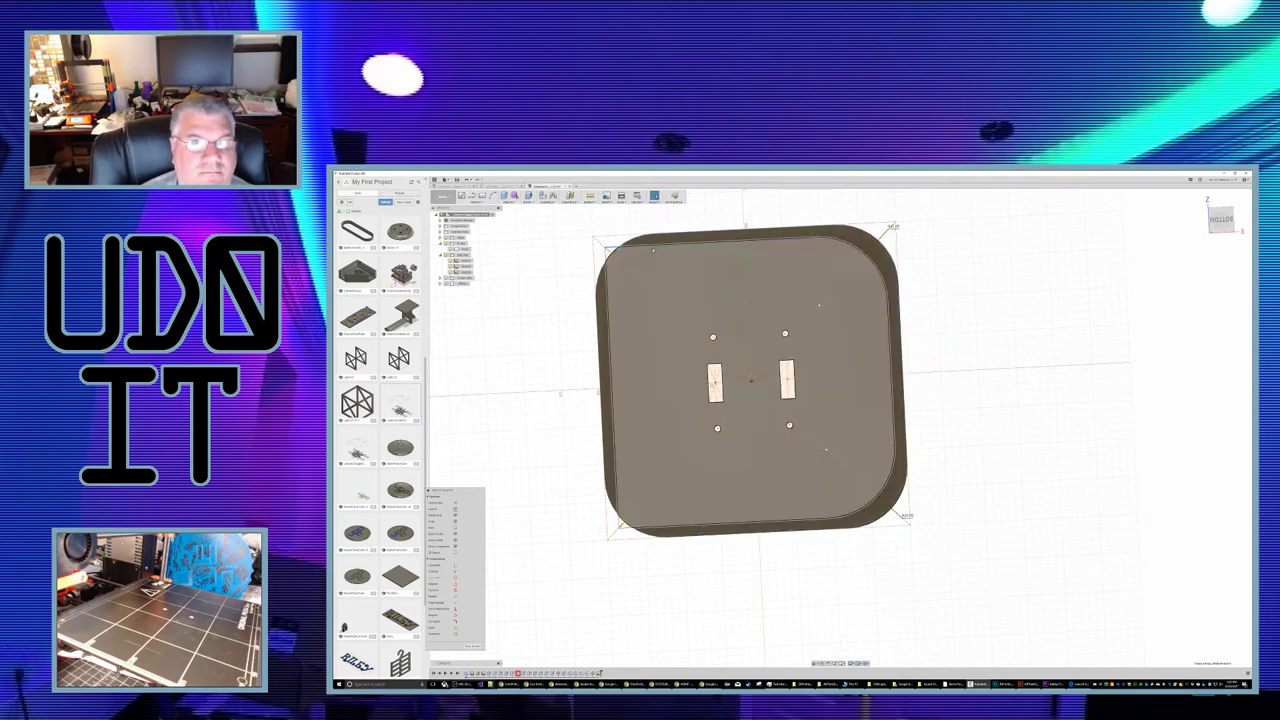
Step: Fillet the inset rectangle's upper-left corner with a radius of 40 and its lower-left corner with a radius of 47.5
{"action": "right_click", "coordinate": [652, 250]}
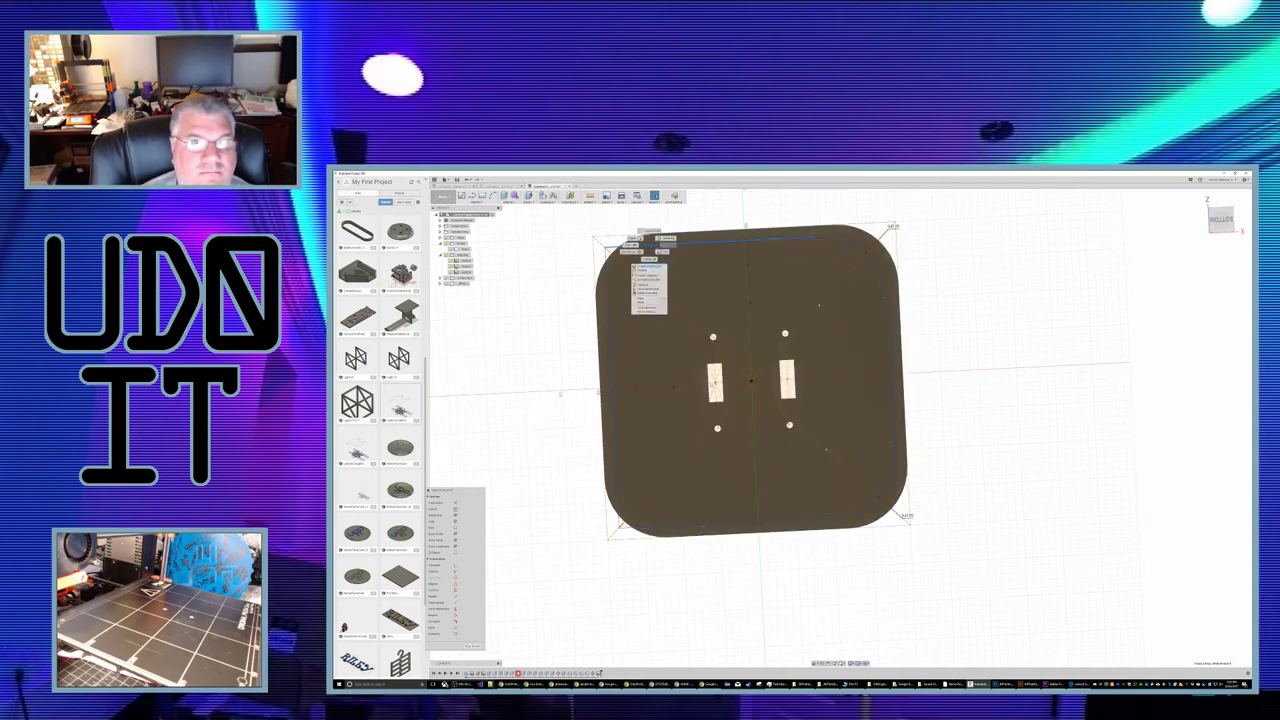
{"action": "left_click", "coordinate": [651, 230]}
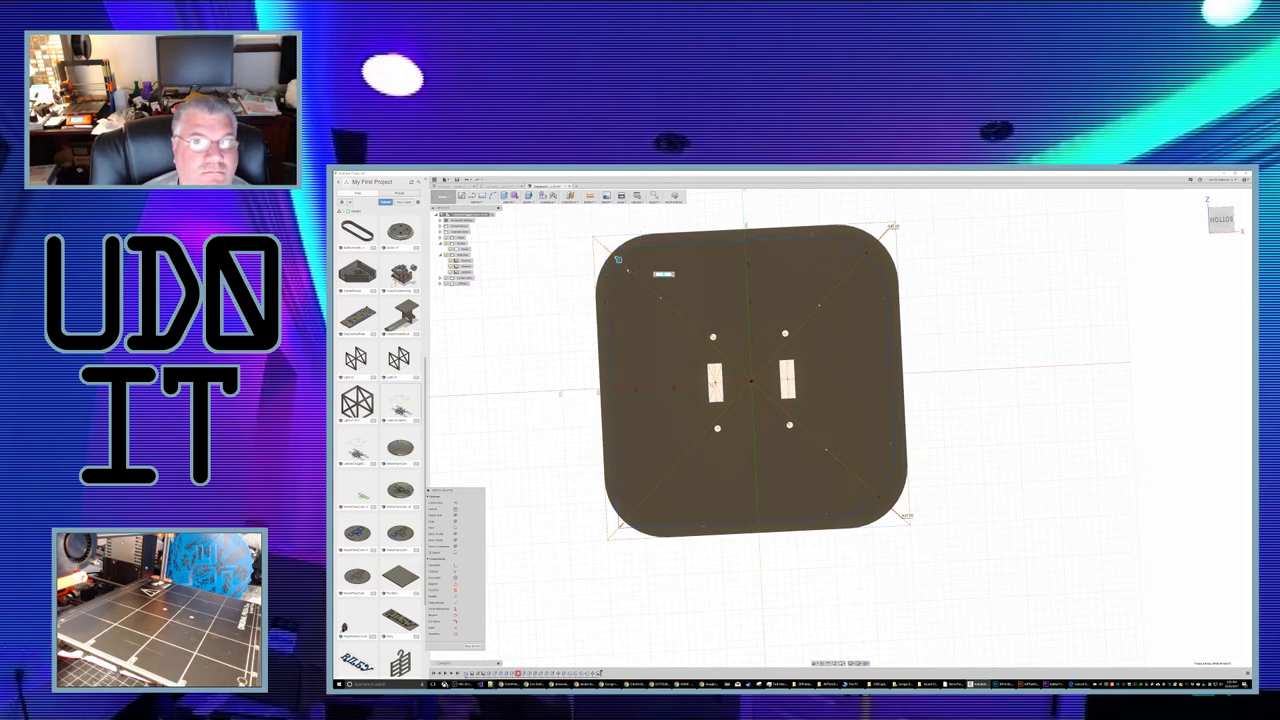
{"action": "type", "text": "40"}
{"action": "key", "text": "Return"}
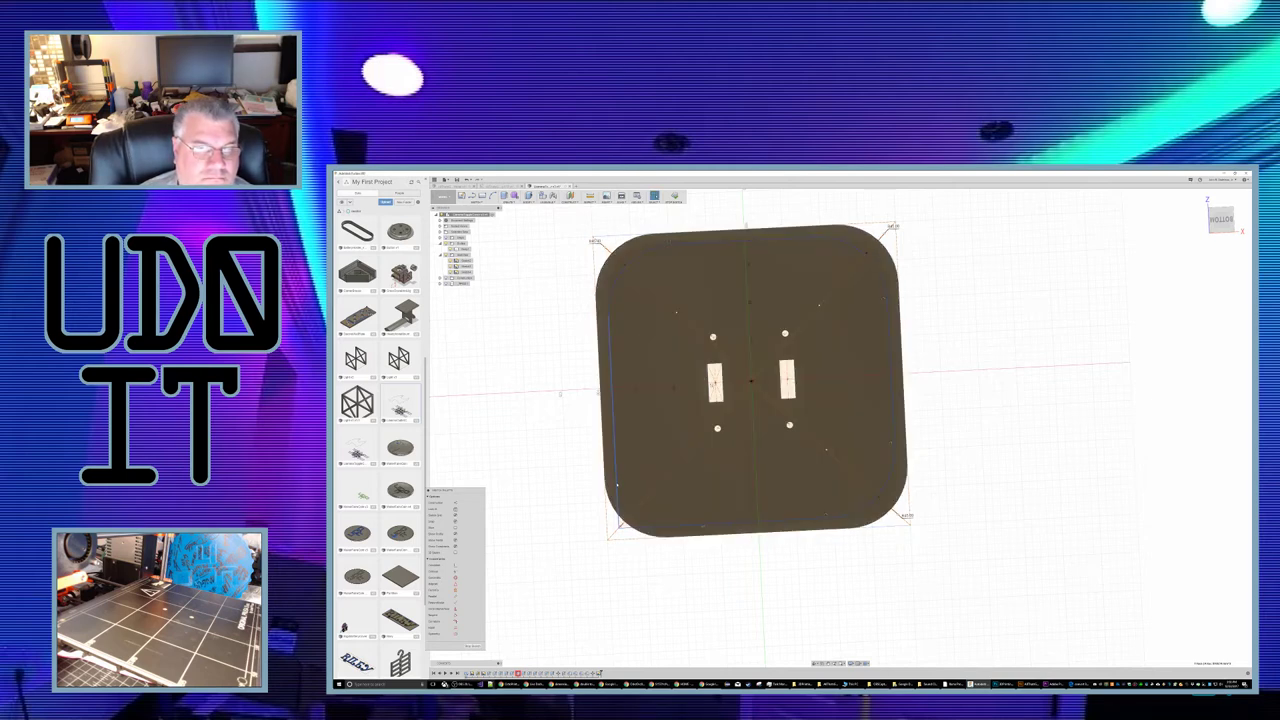
{"action": "right_click", "coordinate": [617, 485]}
{"action": "left_click", "coordinate": [623, 469]}
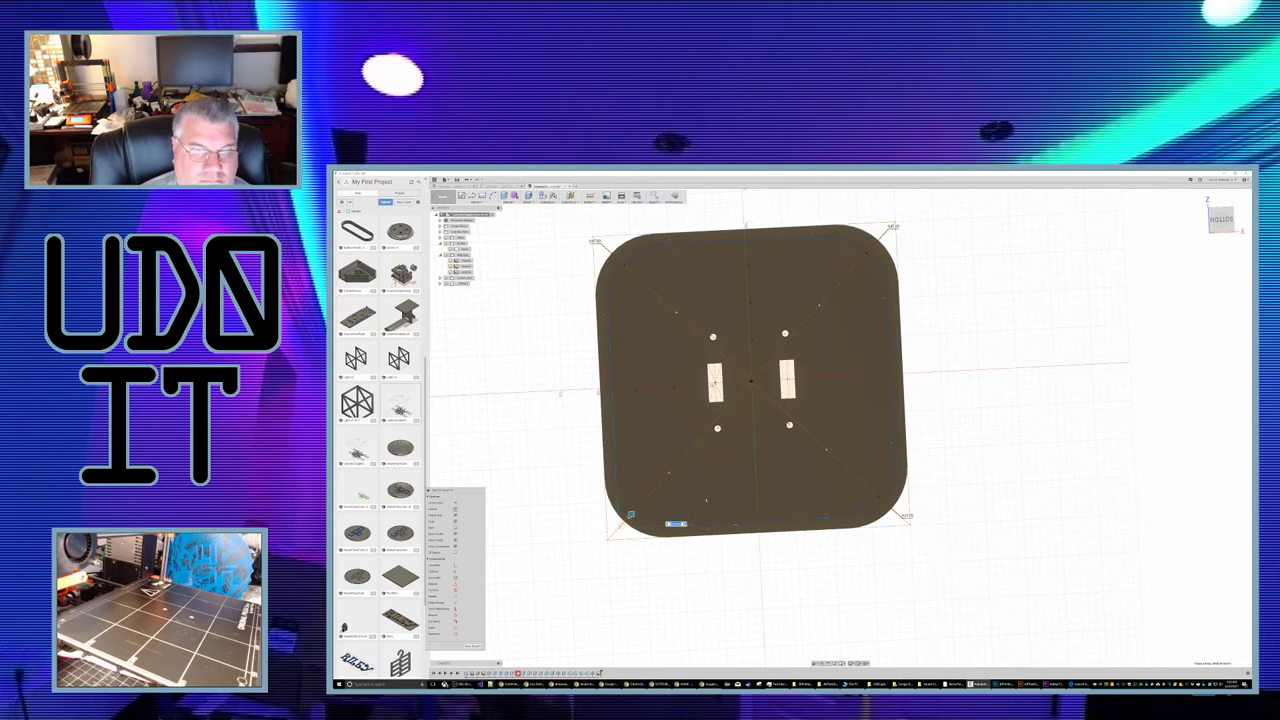
{"action": "type", "text": "47.5"}
{"action": "key", "text": "Return"}
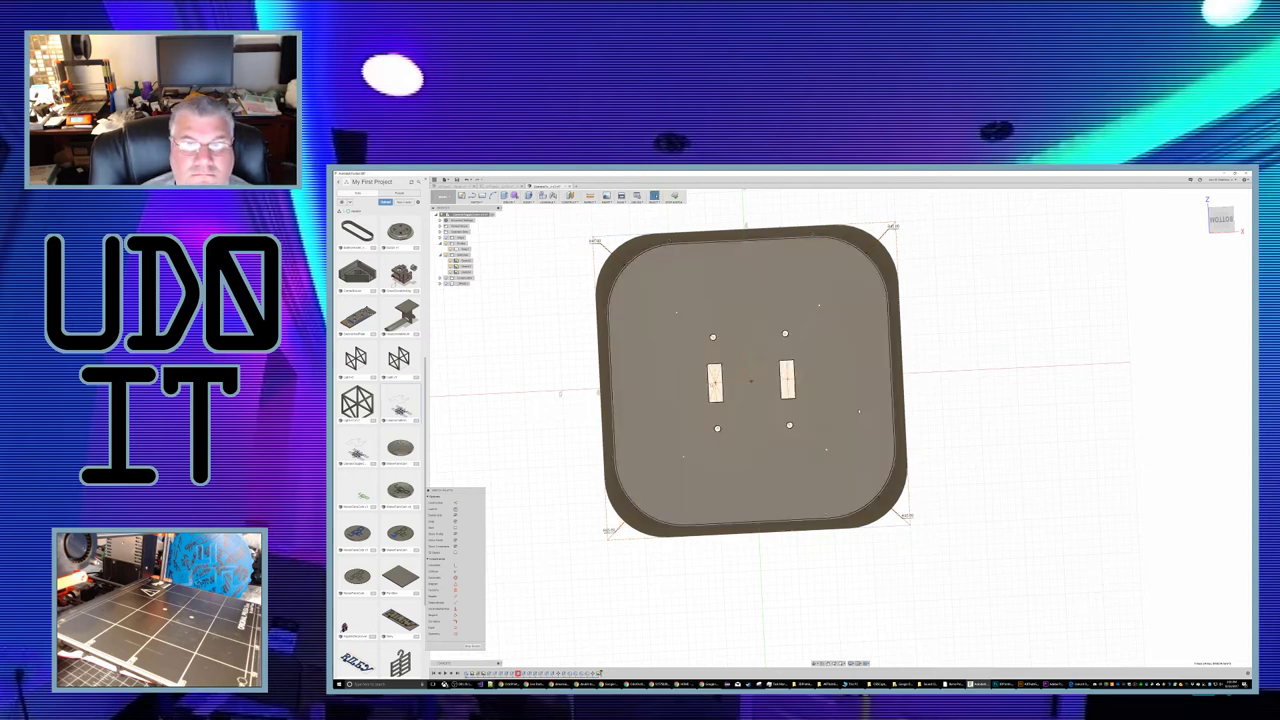
Step: Select the border profile between the rounded rectangle and the plate's outer edge
{"action": "mouse_move", "coordinate": [961, 360]}
{"action": "middle_mouse_down", "text": "shift"}
{"action": "mouse_move", "coordinate": [960, 388]}
{"action": "mouse_move", "coordinate": [965, 365]}
{"action": "middle_mouse_up", "text": "shift"}
{"action": "left_click", "coordinate": [912, 286]}
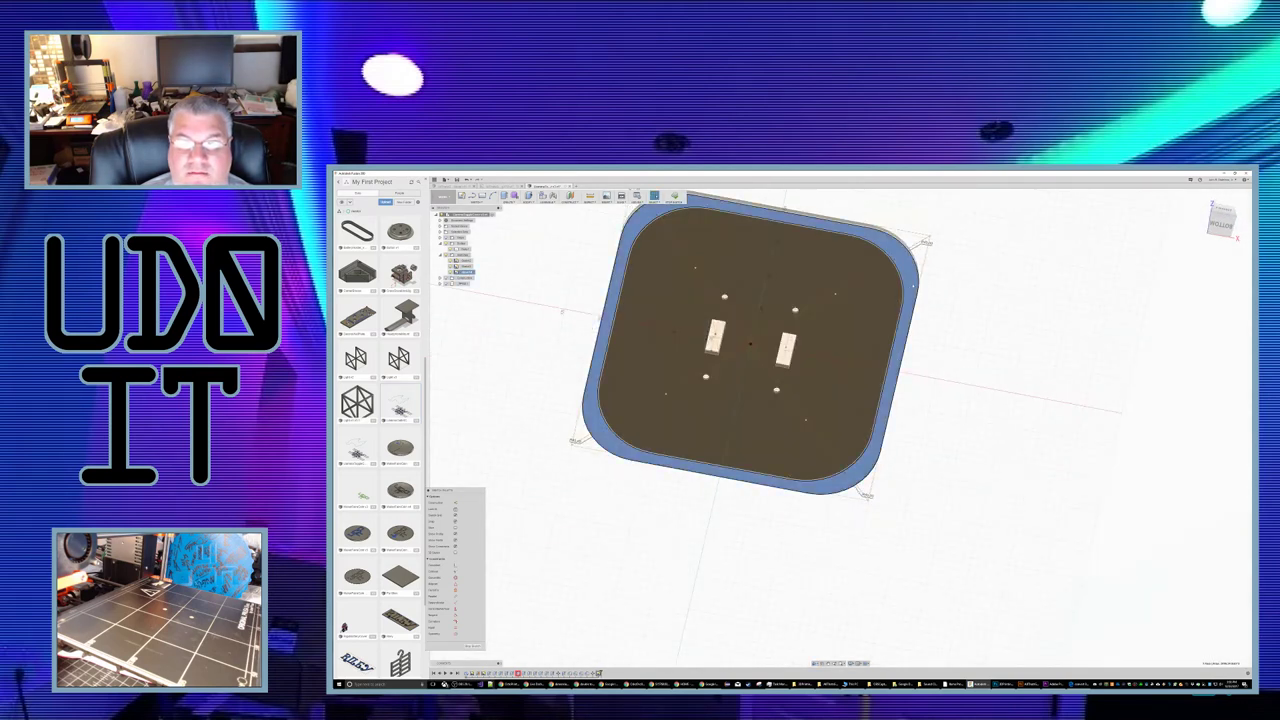
{"action": "right_click", "coordinate": [912, 287]}
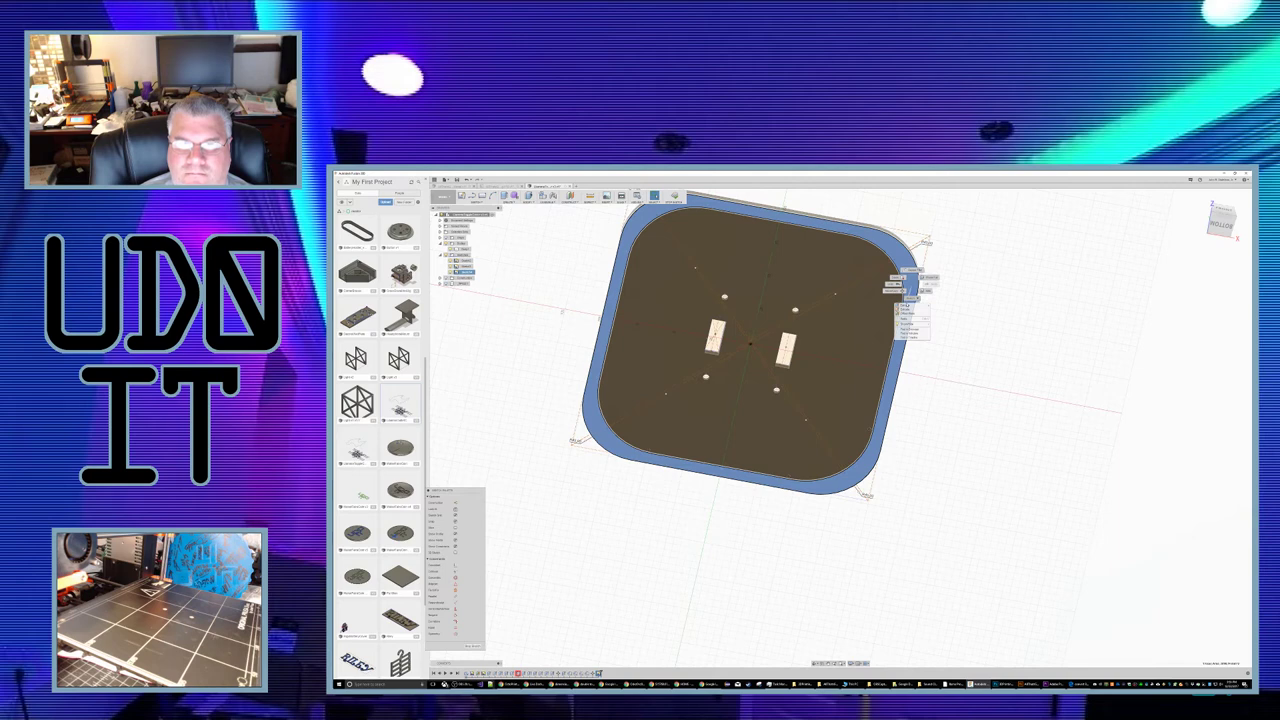
Step: Switch to the browser and examine the dimension drawing of the Leviton Decora 1 Gang Wall Plate
{"action": "key", "text": "alt+Tab"}
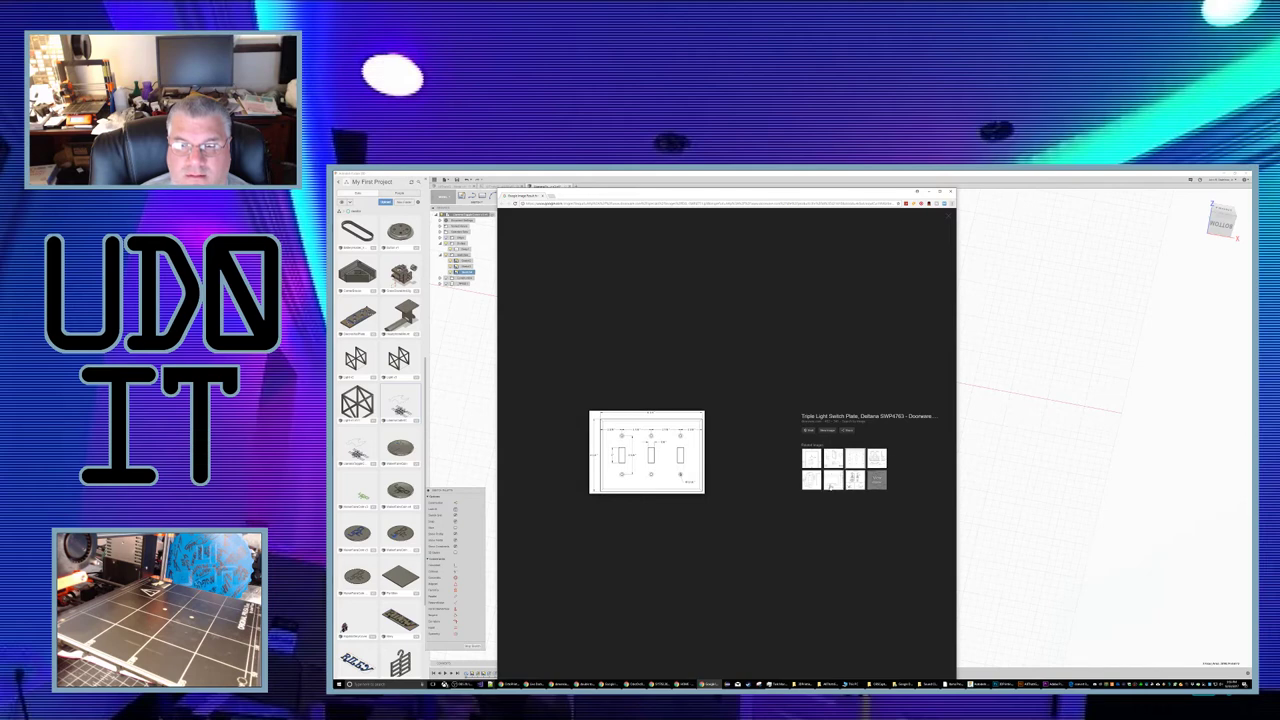
{"action": "left_click", "coordinate": [811, 481]}
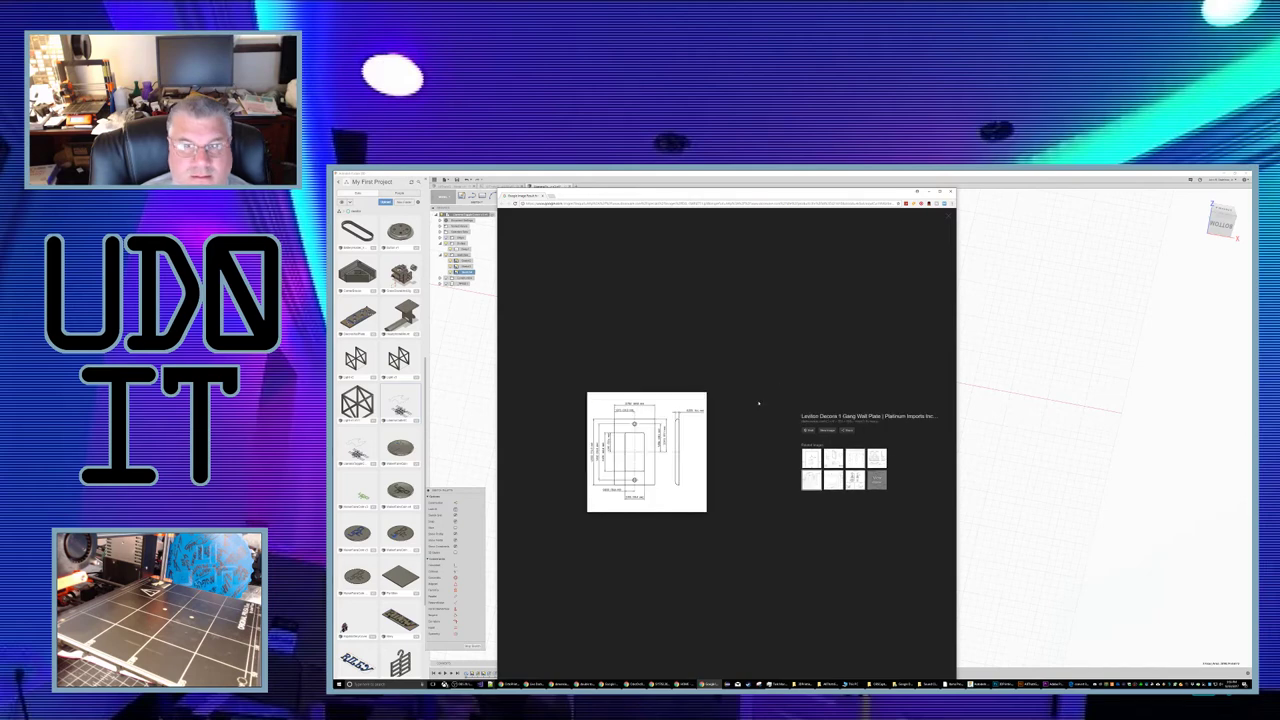
{"action": "key", "text": "alt+Tab"}
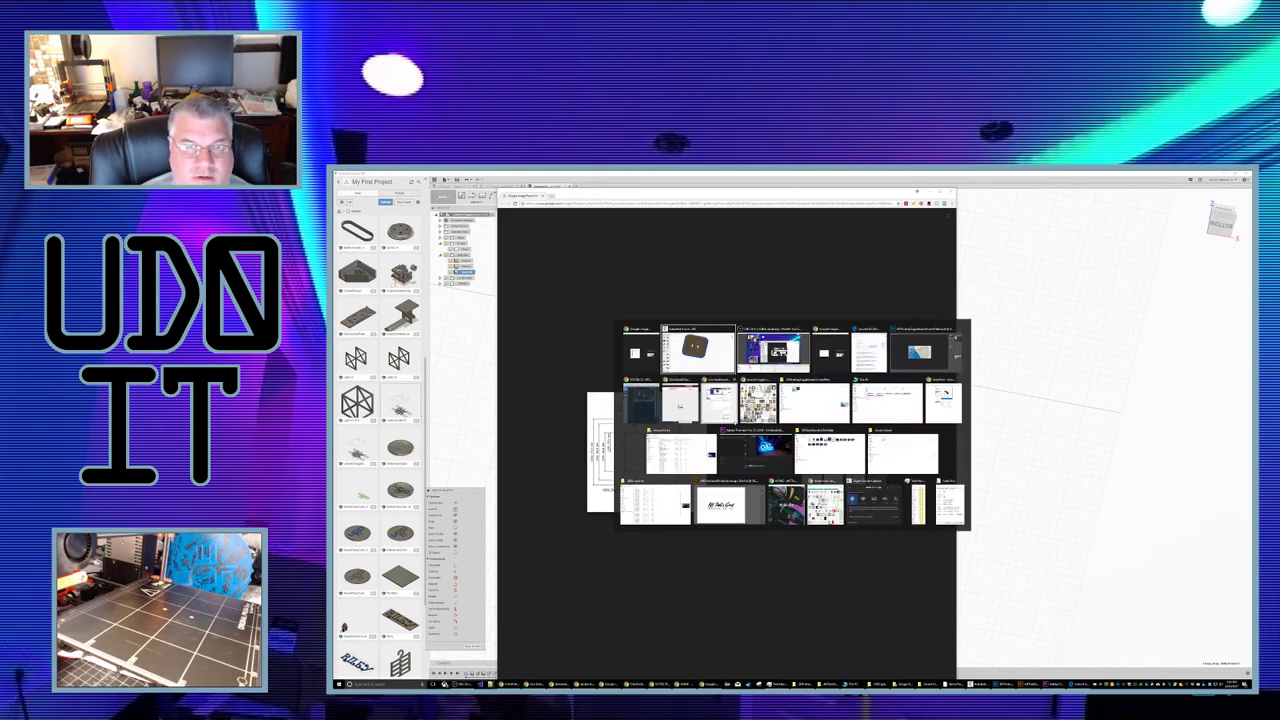
{"action": "mouse_move", "coordinate": [963, 350]}
{"action": "middle_mouse_down", "text": "shift"}
{"action": "mouse_move", "coordinate": [957, 375]}
{"action": "mouse_move", "coordinate": [955, 352]}
{"action": "middle_mouse_up", "text": "shift"}
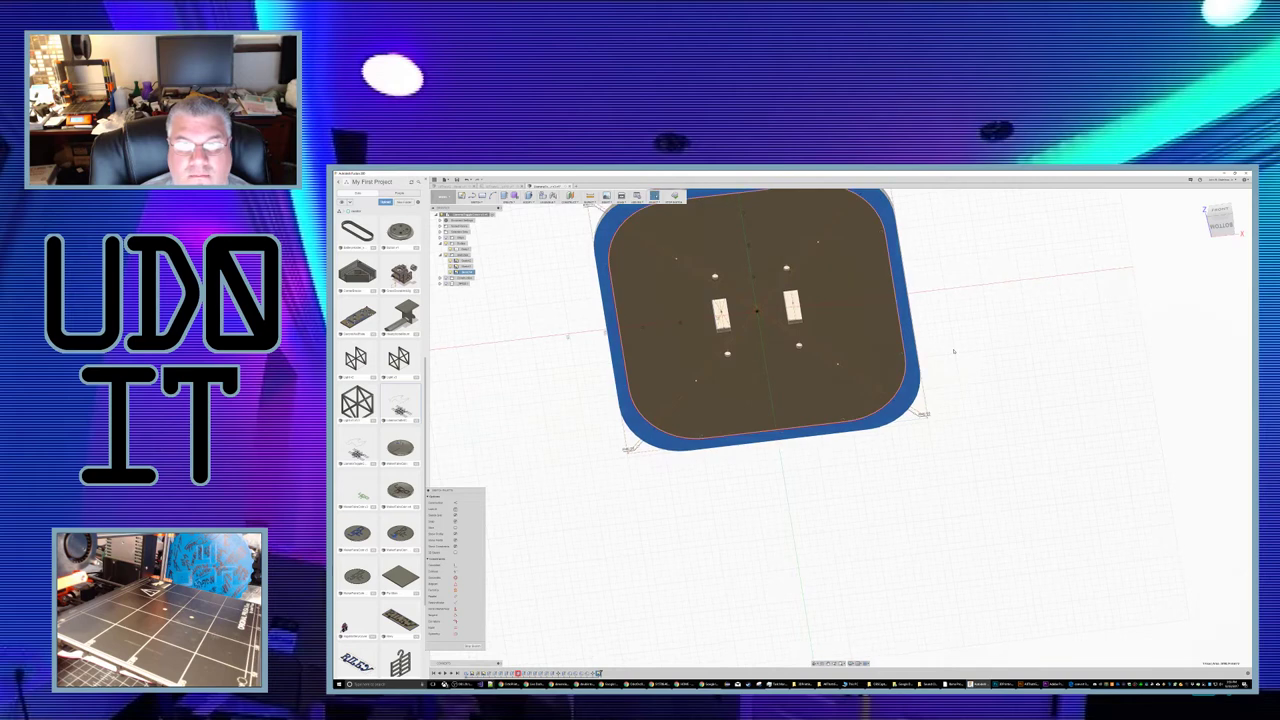
{"action": "key", "text": "alt+Tab"}
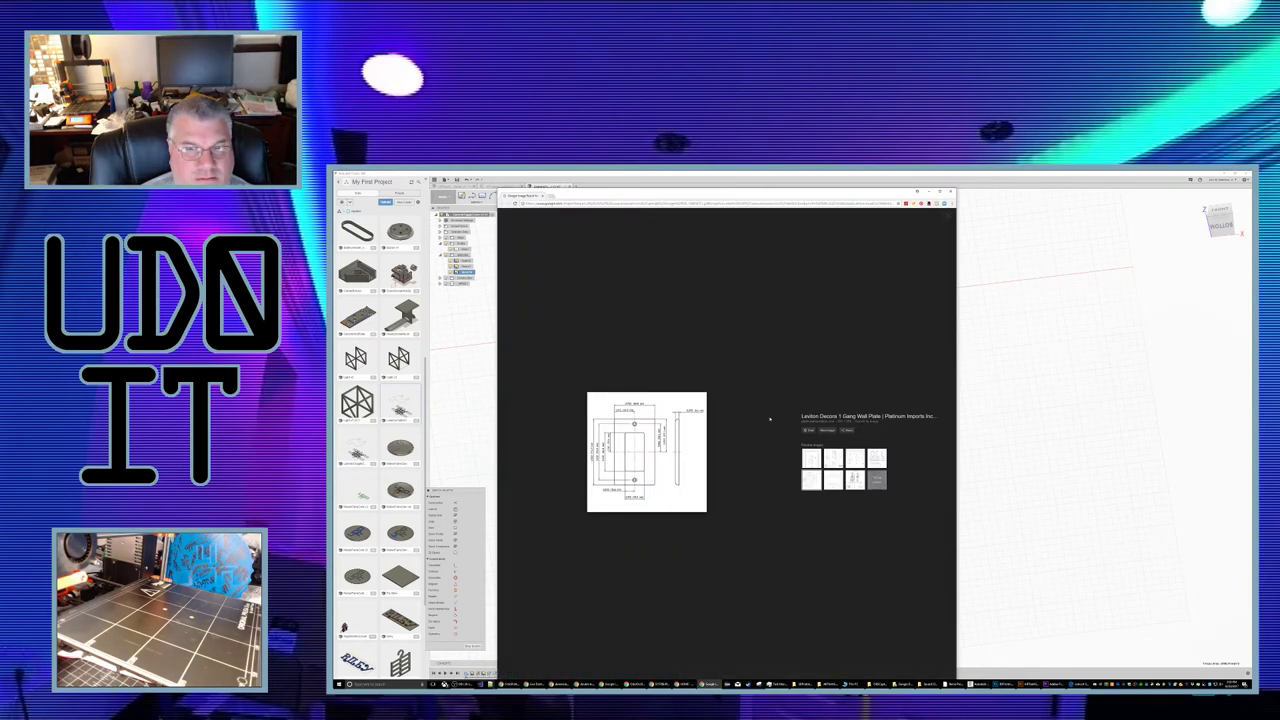
{"action": "key", "text": "alt+Tab"}
Step: Extrude the border profile around the underside to form a raised rim along the plate's edge
{"action": "middle_click_drag", "start_coordinate": [968, 348], "coordinate": [925, 339], "text": "shift"}
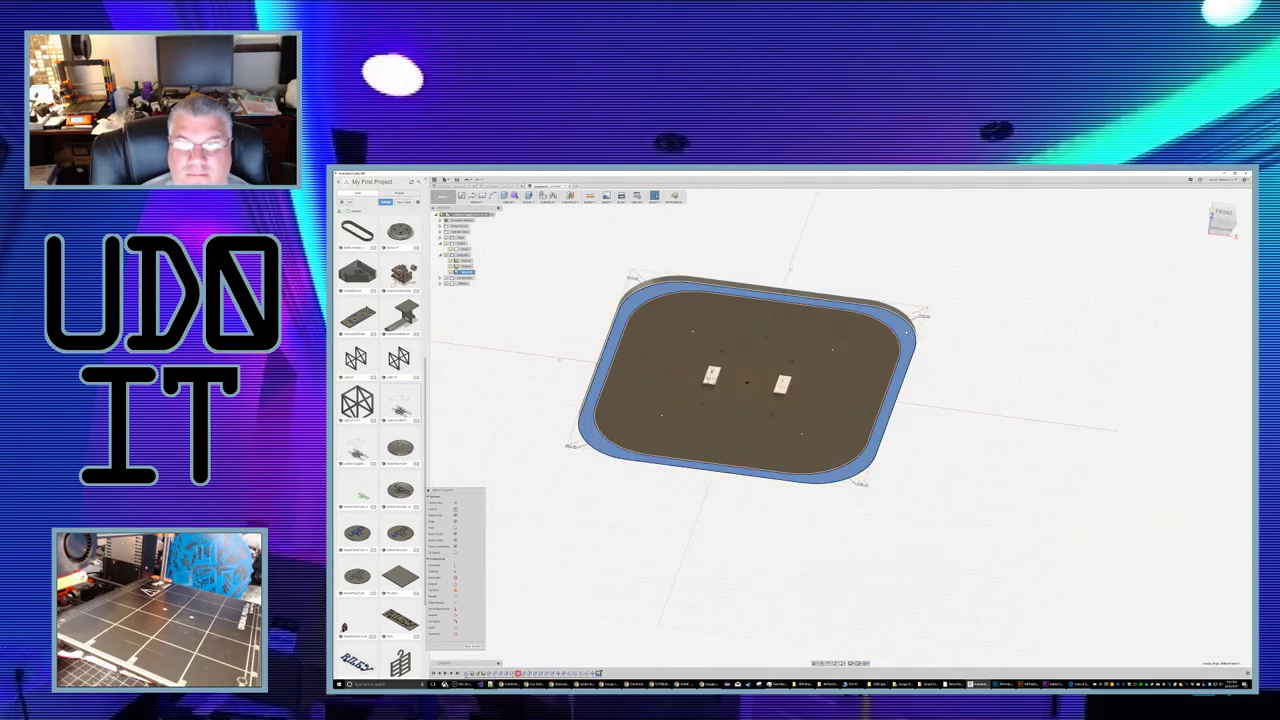
{"action": "right_click", "coordinate": [906, 332]}
{"action": "left_click", "coordinate": [908, 352]}
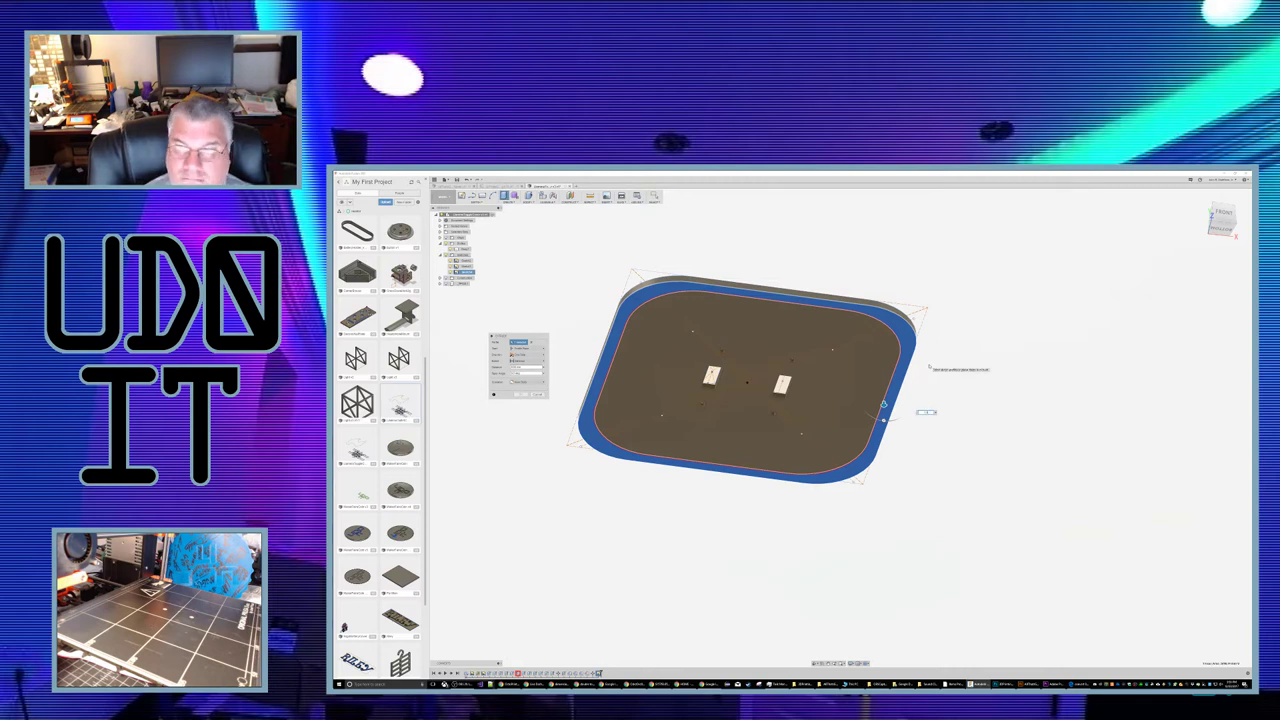
{"action": "key", "text": "Return"}
Step: Inspect the rim on the underside up close and open the options for the end face of a switch opening
{"action": "middle_click_drag", "start_coordinate": [957, 380], "coordinate": [925, 378], "text": "shift"}
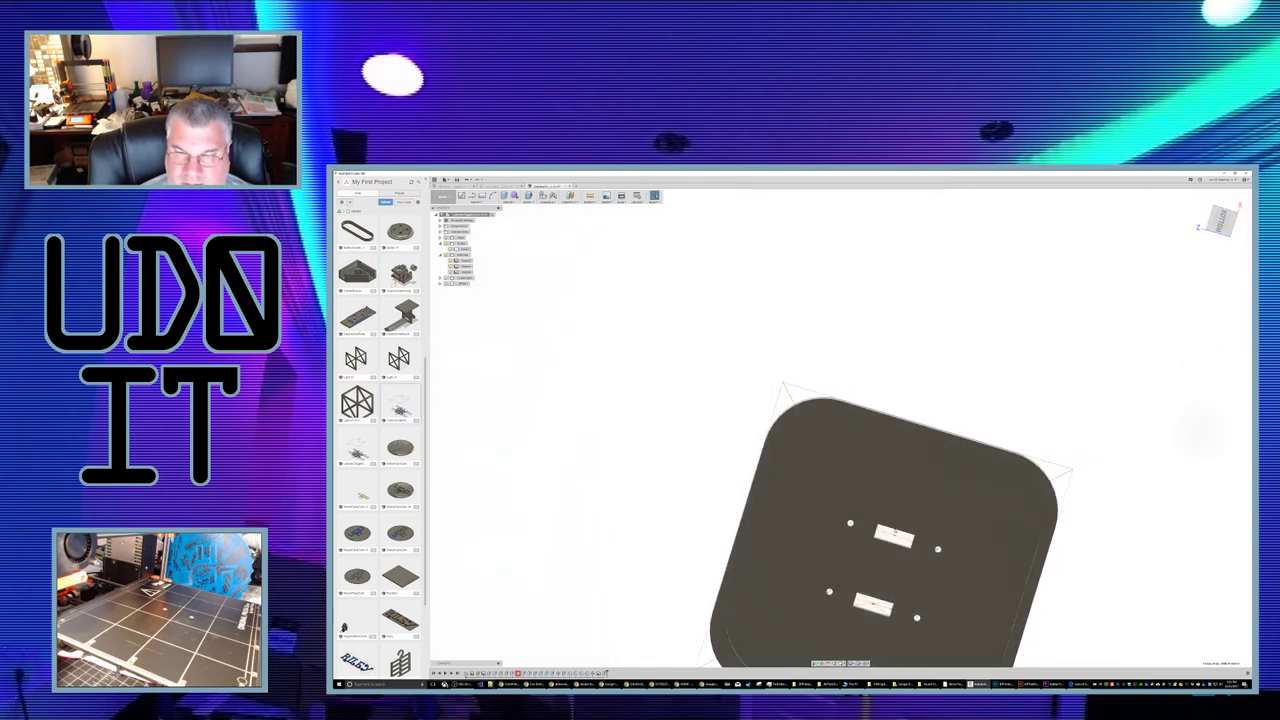
{"action": "scroll", "coordinate": [893, 522], "scroll_direction": "up", "scroll_amount": 8}
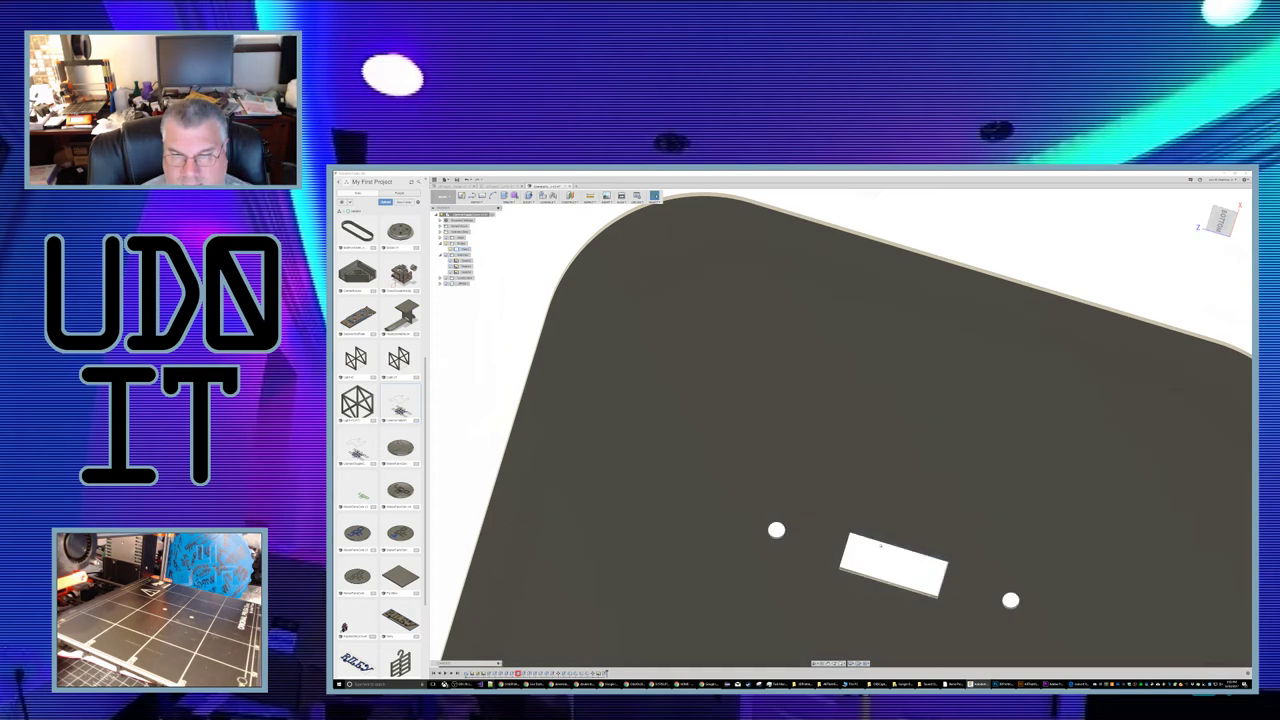
{"action": "middle_click_drag", "start_coordinate": [894, 562], "coordinate": [942, 521], "text": "shift"}
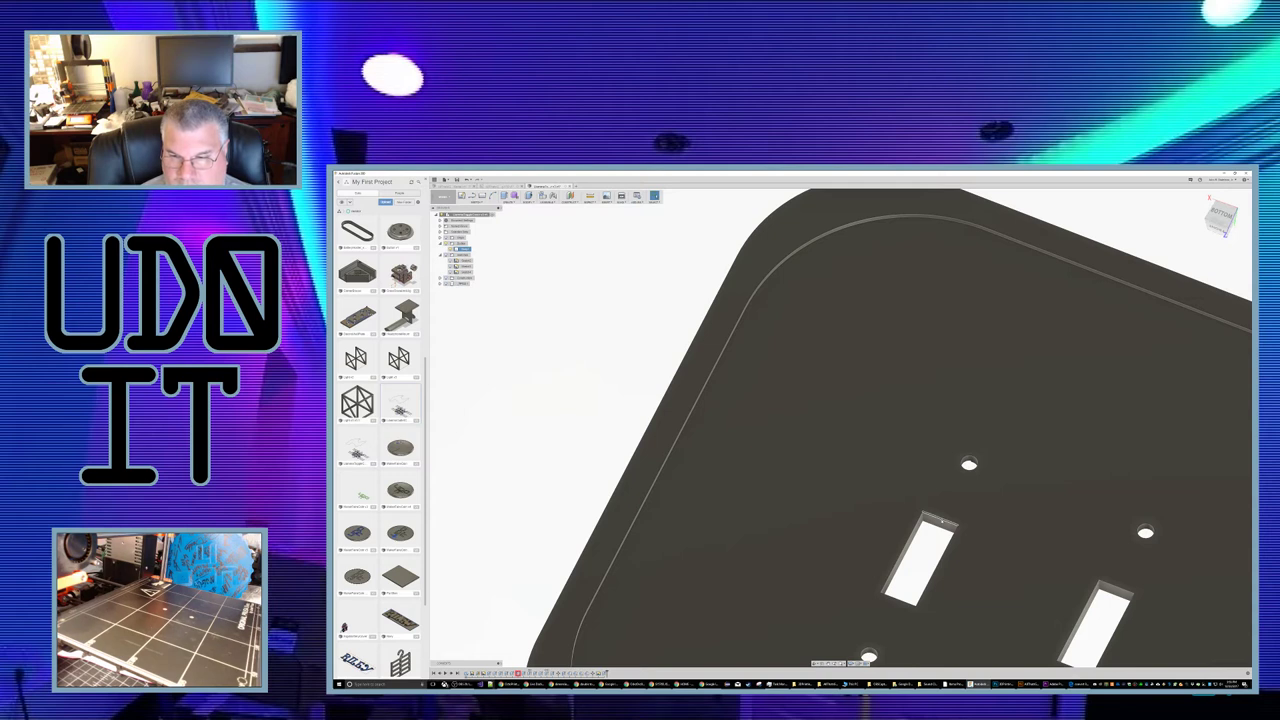
{"action": "right_click", "coordinate": [930, 520]}
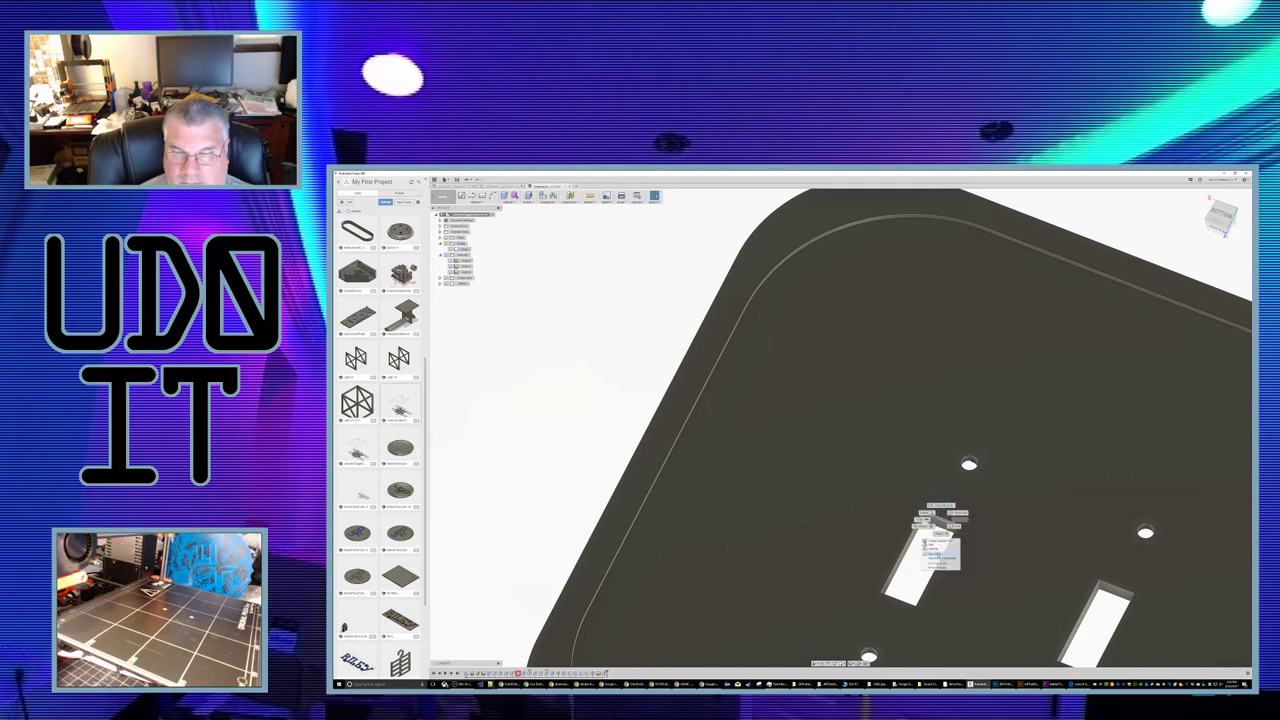
Step: Offset the walls of the first toggle-switch slot with Press Pull to enlarge the opening
{"action": "left_click", "coordinate": [935, 553]}
{"action": "left_click", "coordinate": [949, 544]}
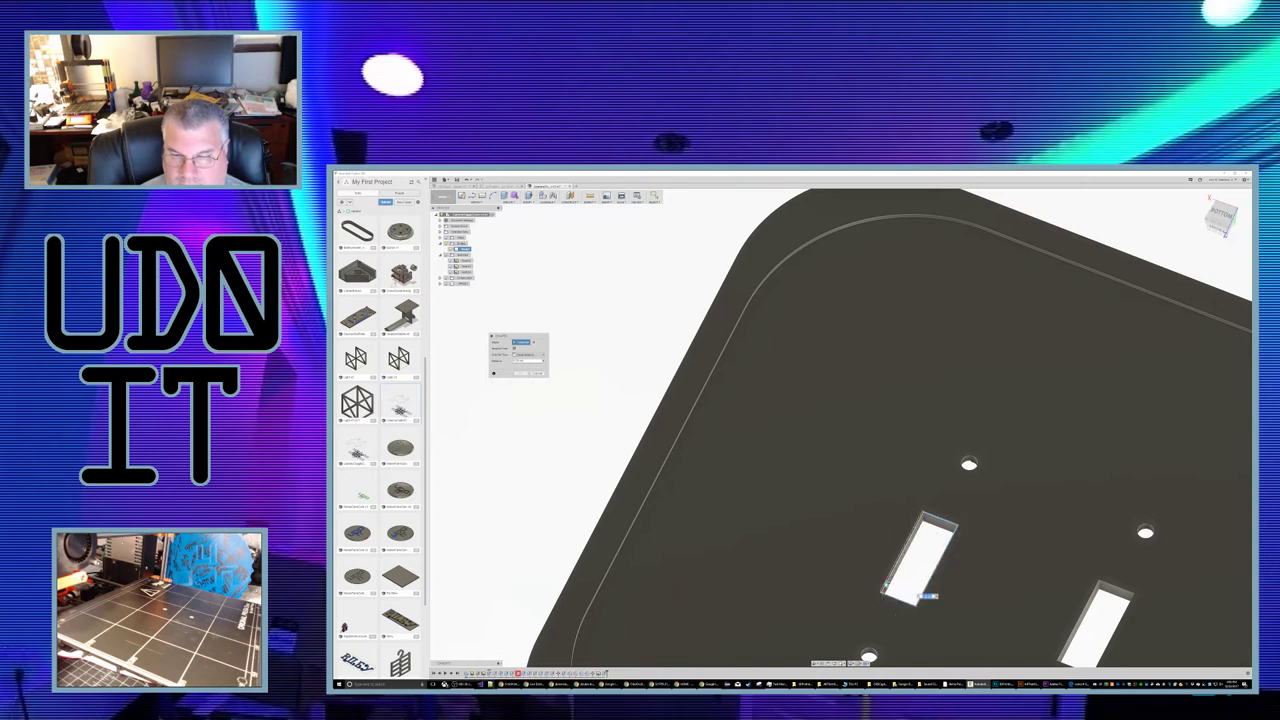
{"action": "left_click_drag", "start_coordinate": [887, 584], "coordinate": [886, 584]}
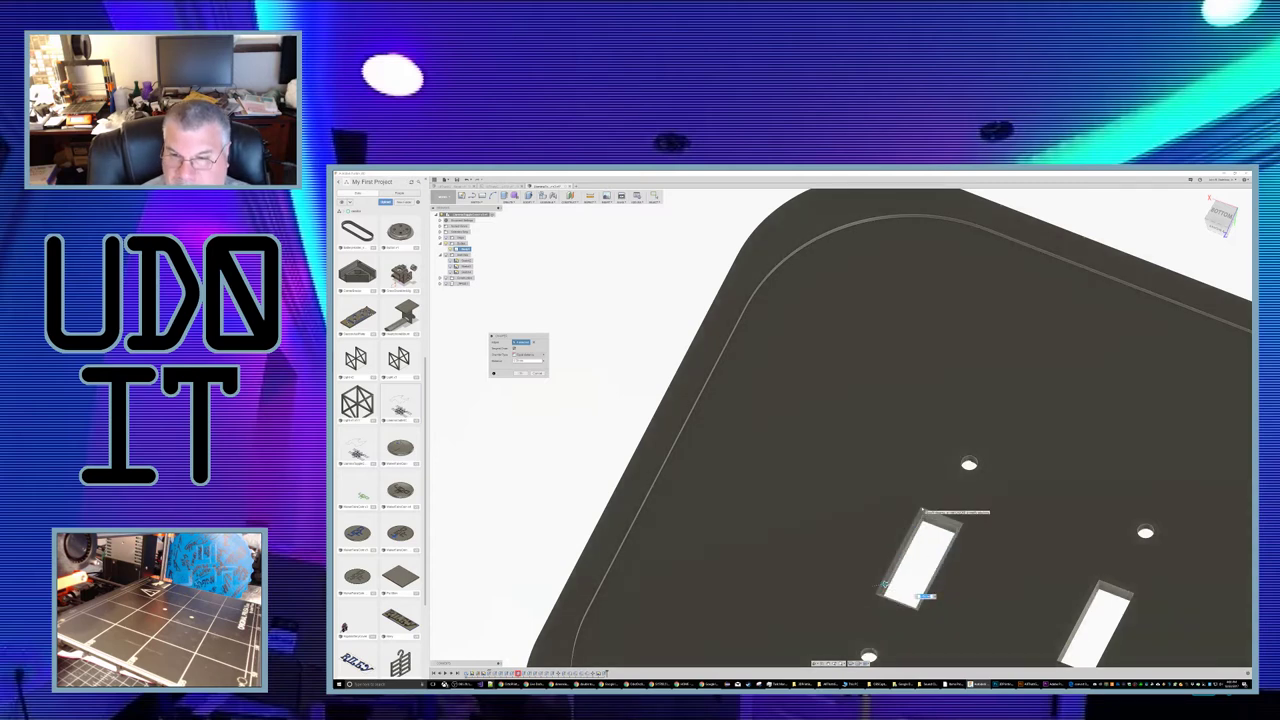
{"action": "key", "text": "Return"}
Step: Offset the walls of the second toggle-switch slot with Press Pull to enlarge its opening too
{"action": "middle_click_drag", "start_coordinate": [1042, 525], "coordinate": [929, 441]}
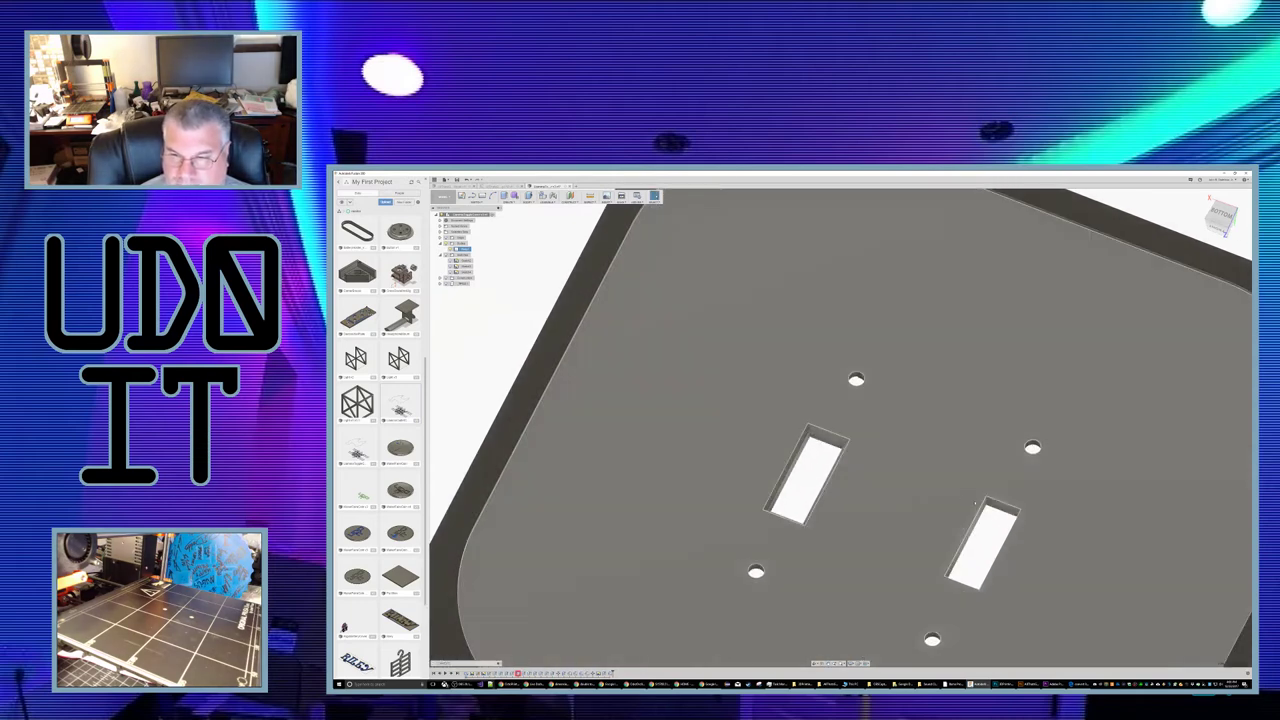
{"action": "right_click", "coordinate": [978, 513]}
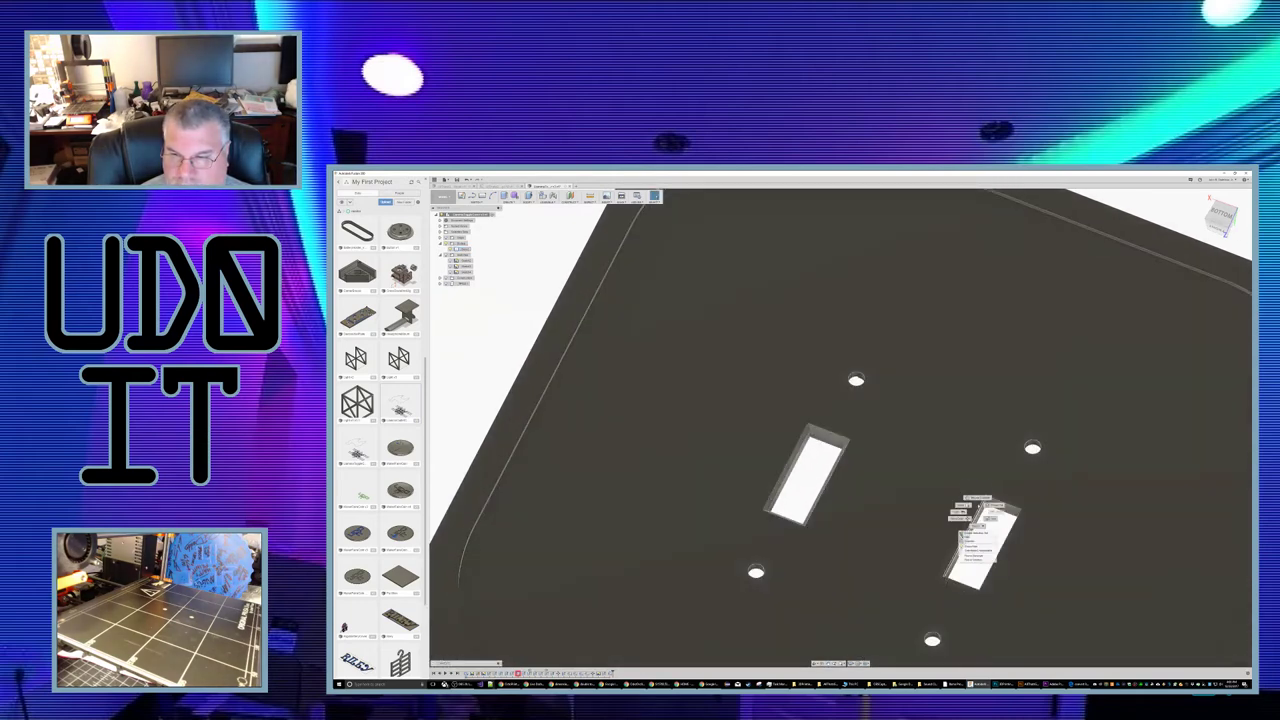
{"action": "left_click", "coordinate": [980, 487]}
{"action": "left_click", "coordinate": [998, 501]}
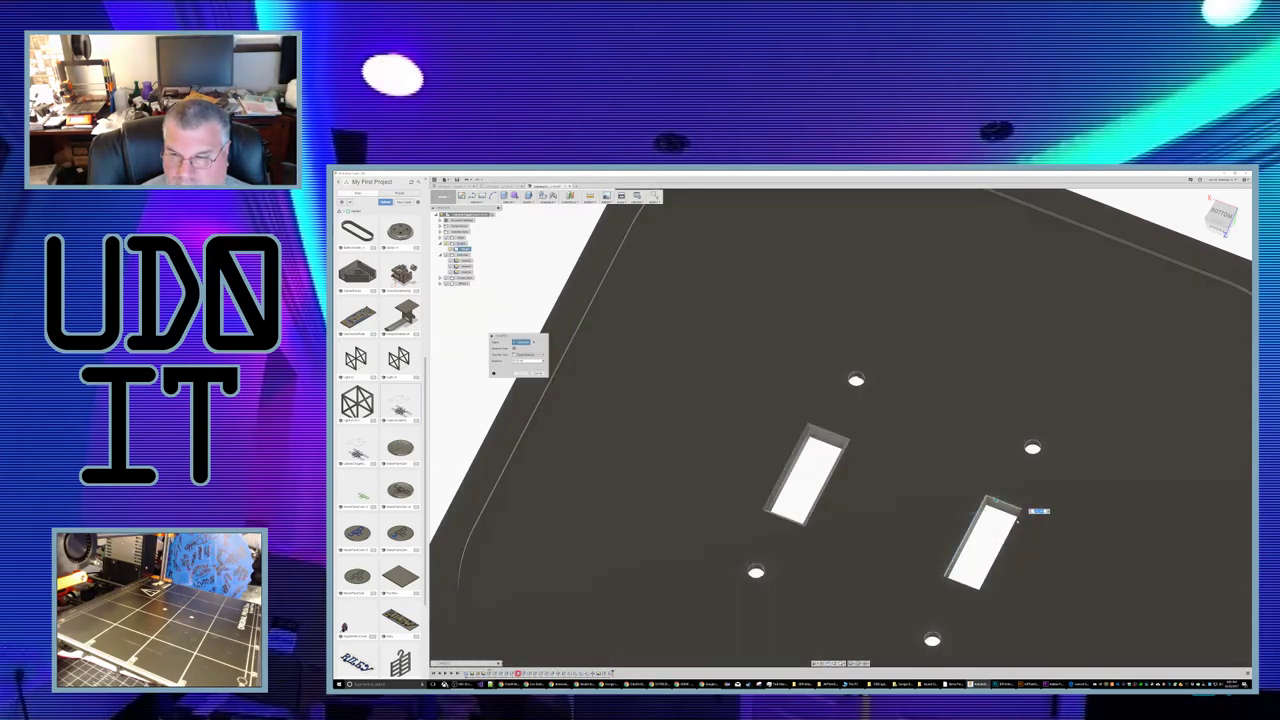
{"action": "left_click", "coordinate": [1015, 519]}
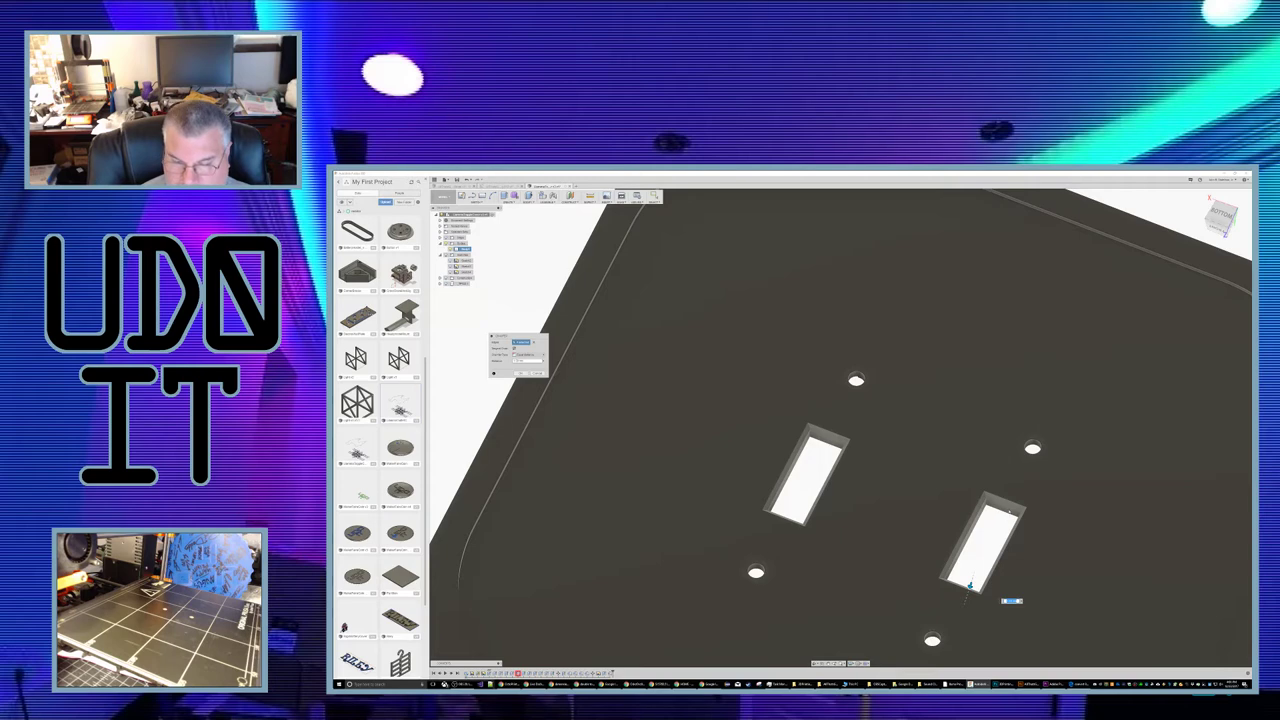
{"action": "key", "text": "Return"}
Step: Move the recessed back face of the switch plate perpendicular to the plate with the Move tool
{"action": "middle_click_drag", "start_coordinate": [898, 445], "coordinate": [891, 566], "text": "shift"}
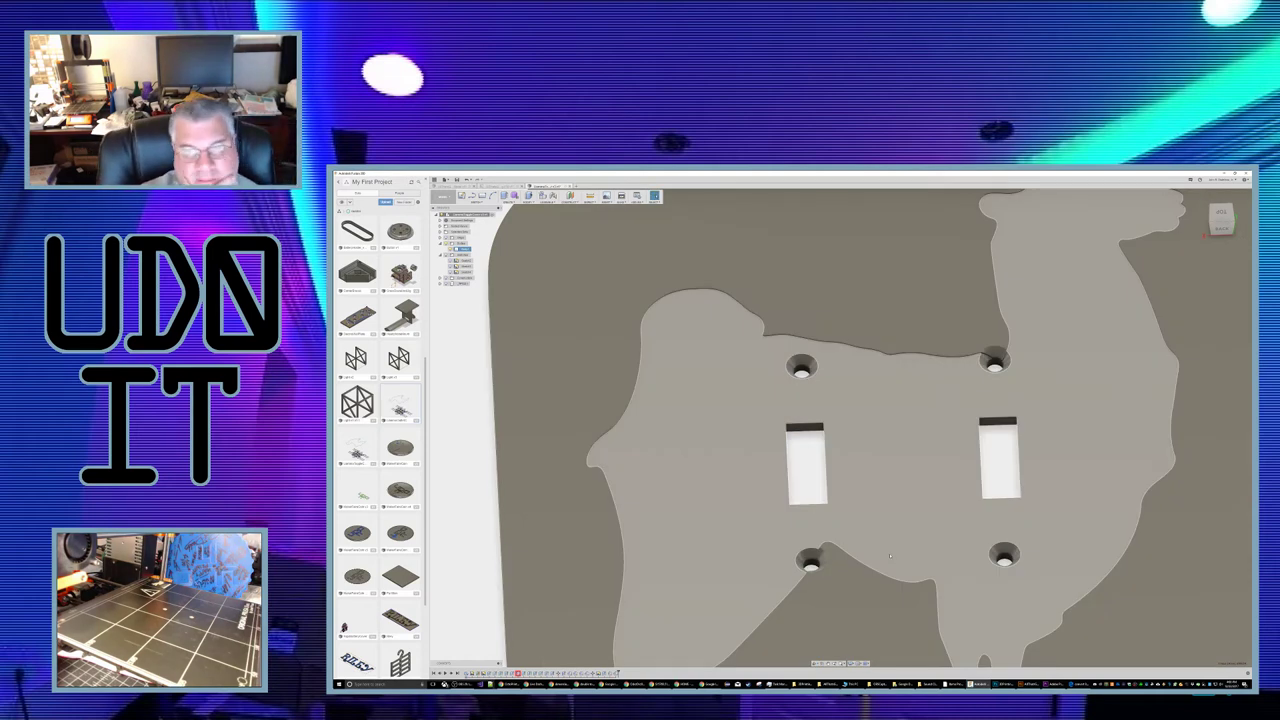
{"action": "scroll", "coordinate": [896, 472], "scroll_direction": "down", "scroll_amount": 5}
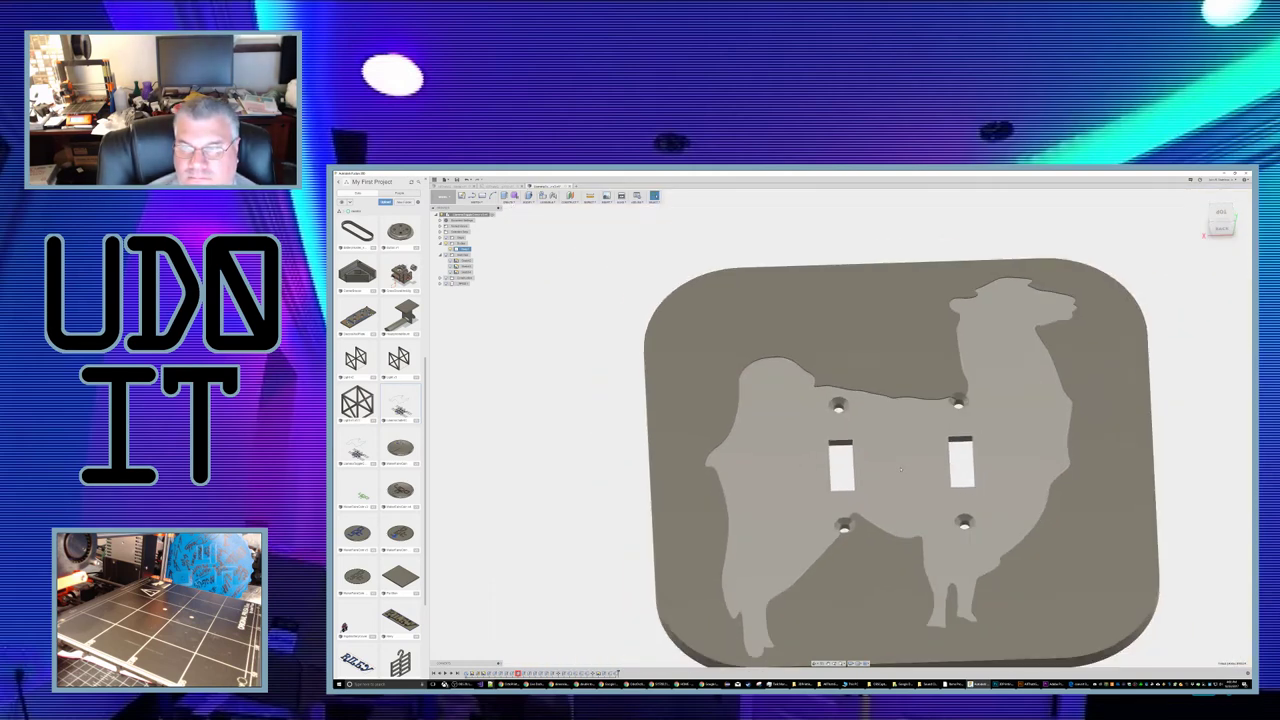
{"action": "mouse_move", "coordinate": [895, 448]}
{"action": "middle_mouse_down", "text": "shift"}
{"action": "mouse_move", "coordinate": [870, 438]}
{"action": "mouse_move", "coordinate": [894, 442]}
{"action": "mouse_move", "coordinate": [896, 460]}
{"action": "mouse_move", "coordinate": [883, 442]}
{"action": "middle_mouse_up", "text": "shift"}
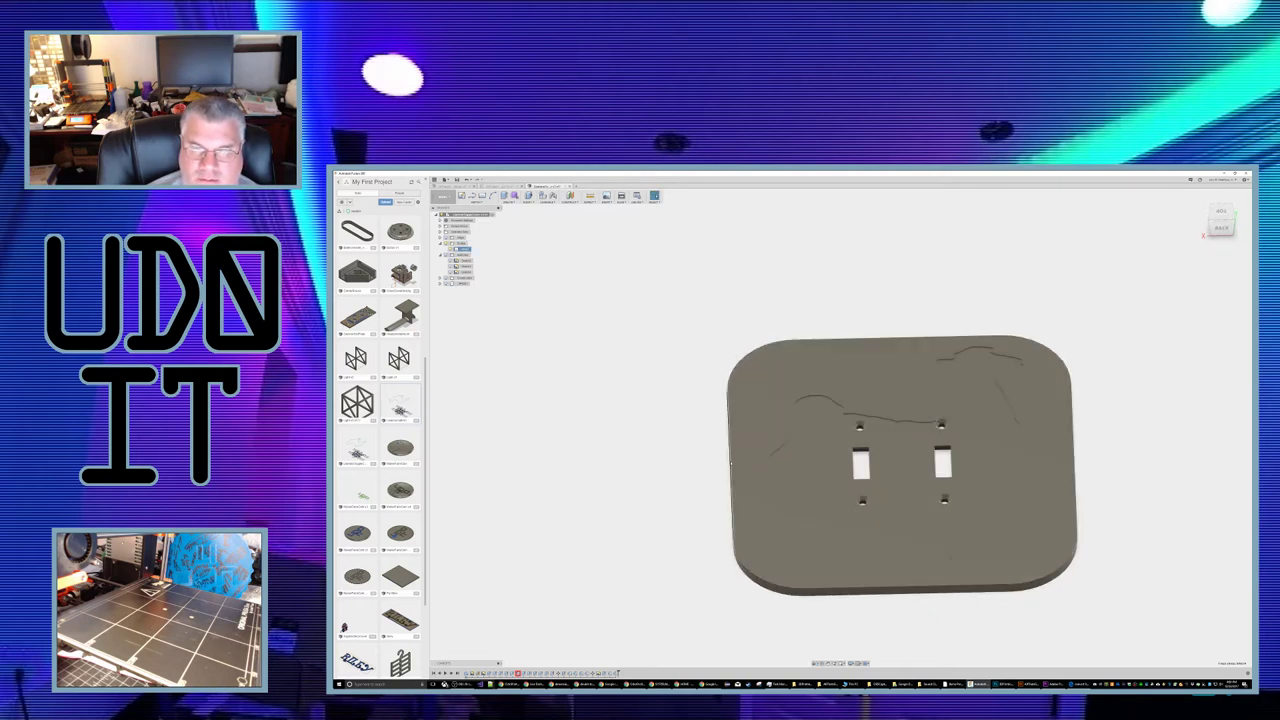
{"action": "middle_click_drag", "start_coordinate": [868, 474], "coordinate": [921, 454], "text": "shift"}
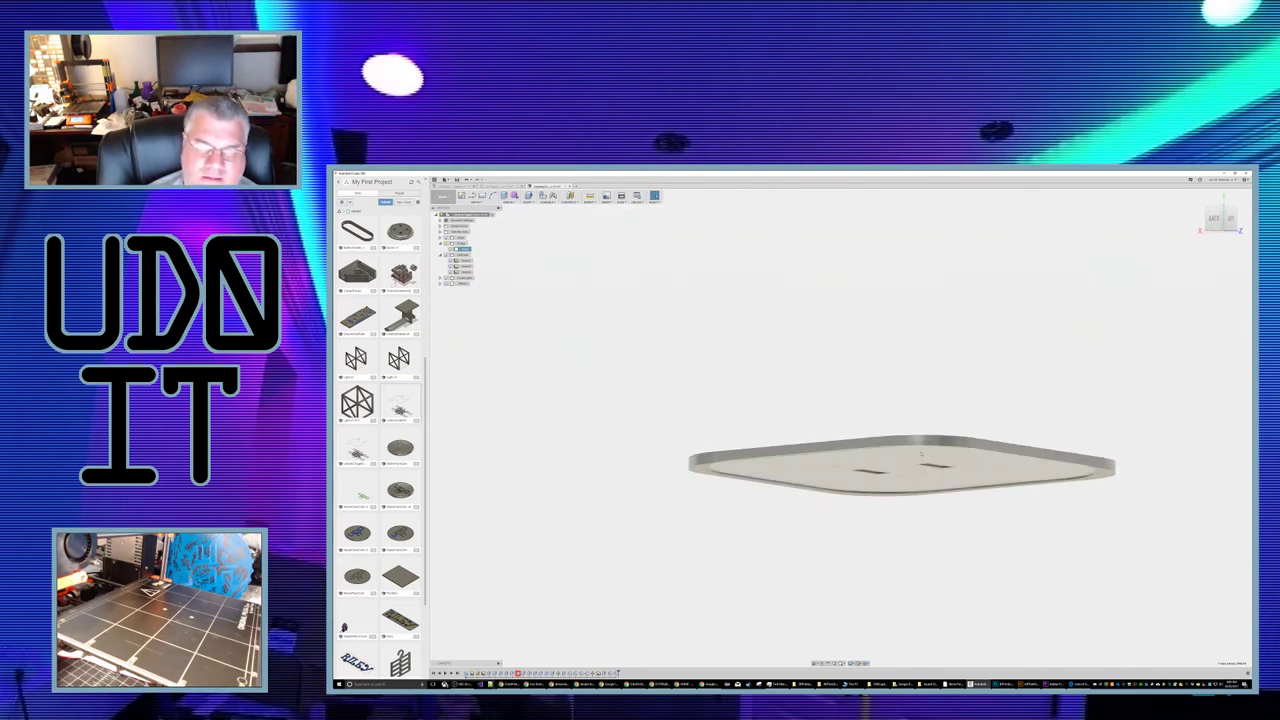
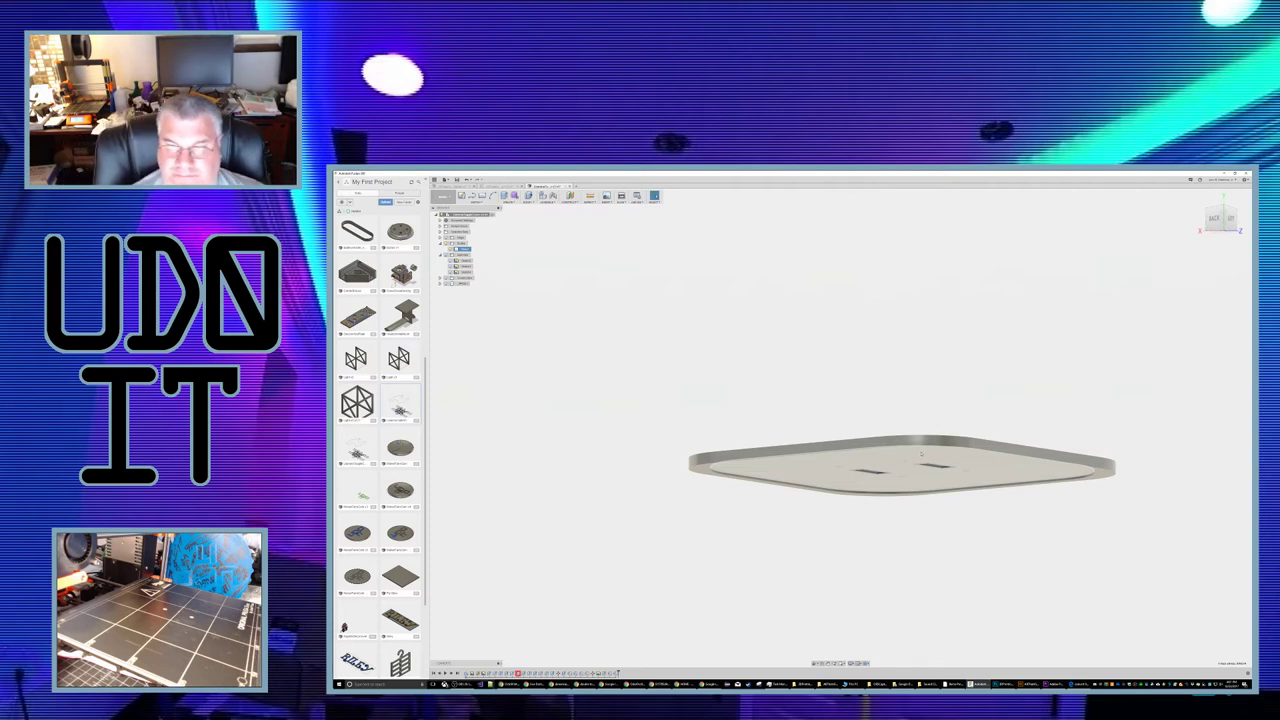
{"action": "middle_click_drag", "start_coordinate": [972, 362], "coordinate": [940, 361], "text": "shift"}
{"action": "left_click", "coordinate": [891, 405]}
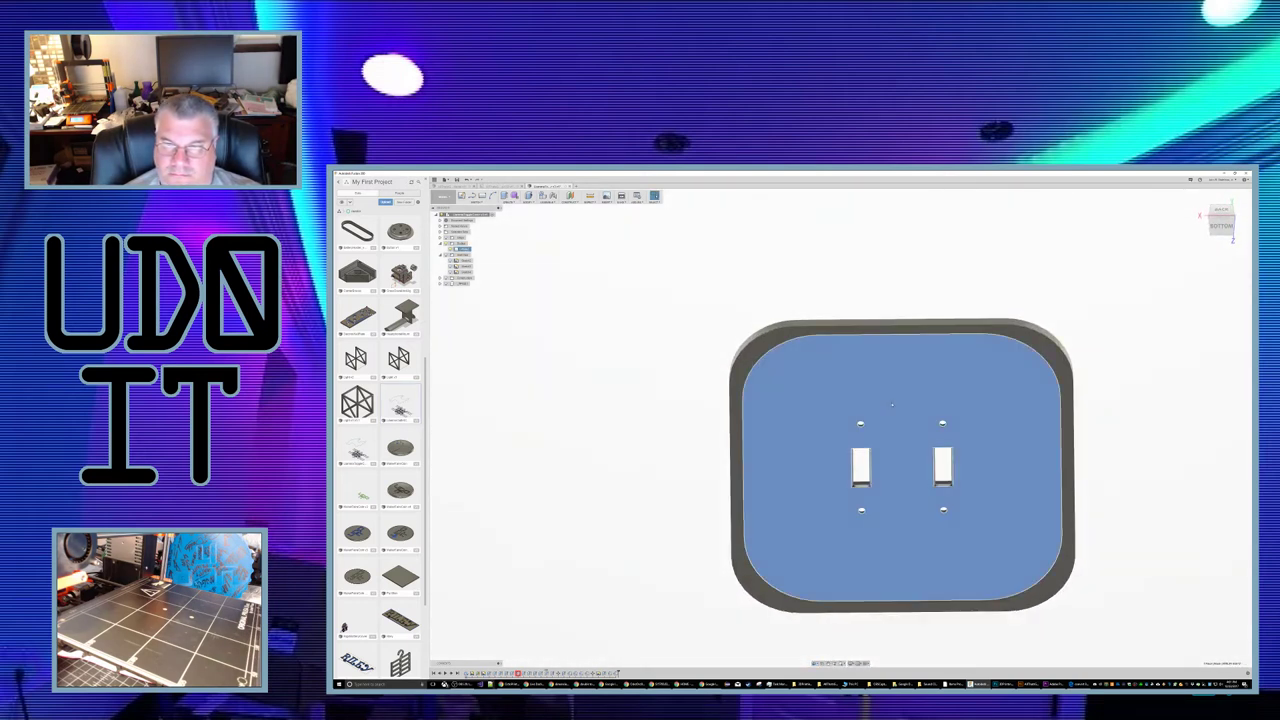
{"action": "right_click", "coordinate": [892, 404]}
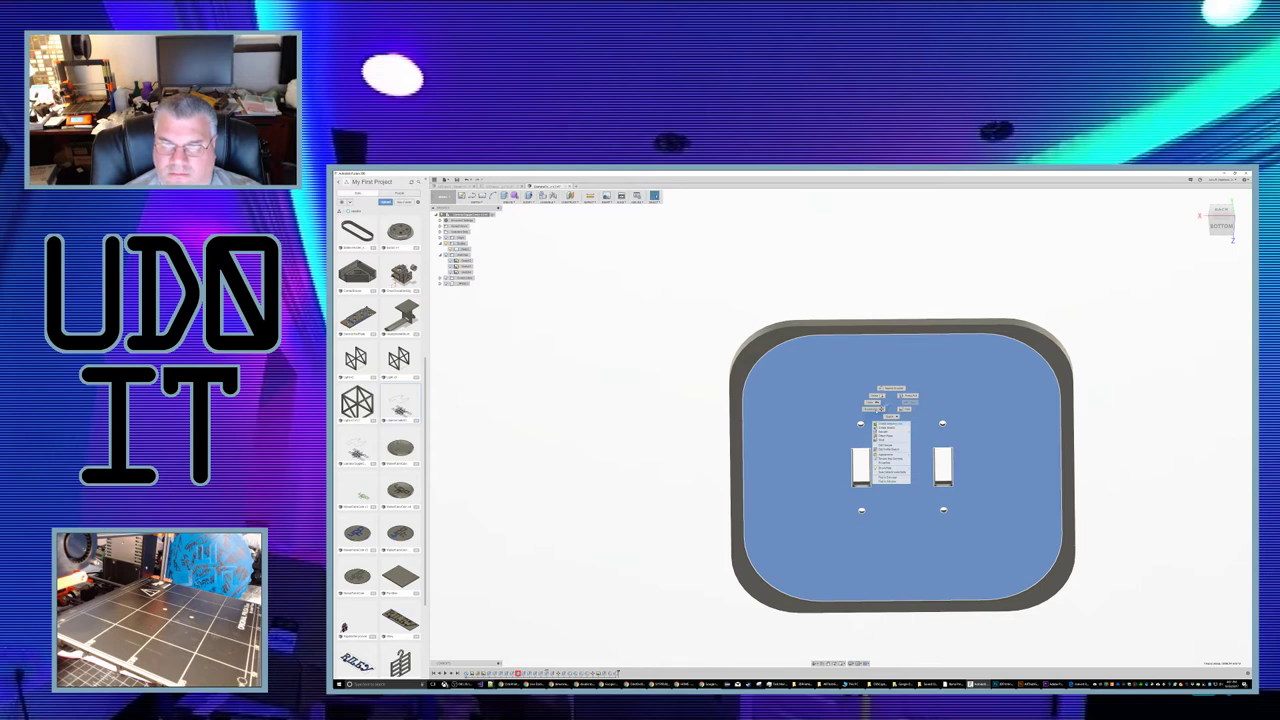
{"action": "left_click", "coordinate": [878, 409]}
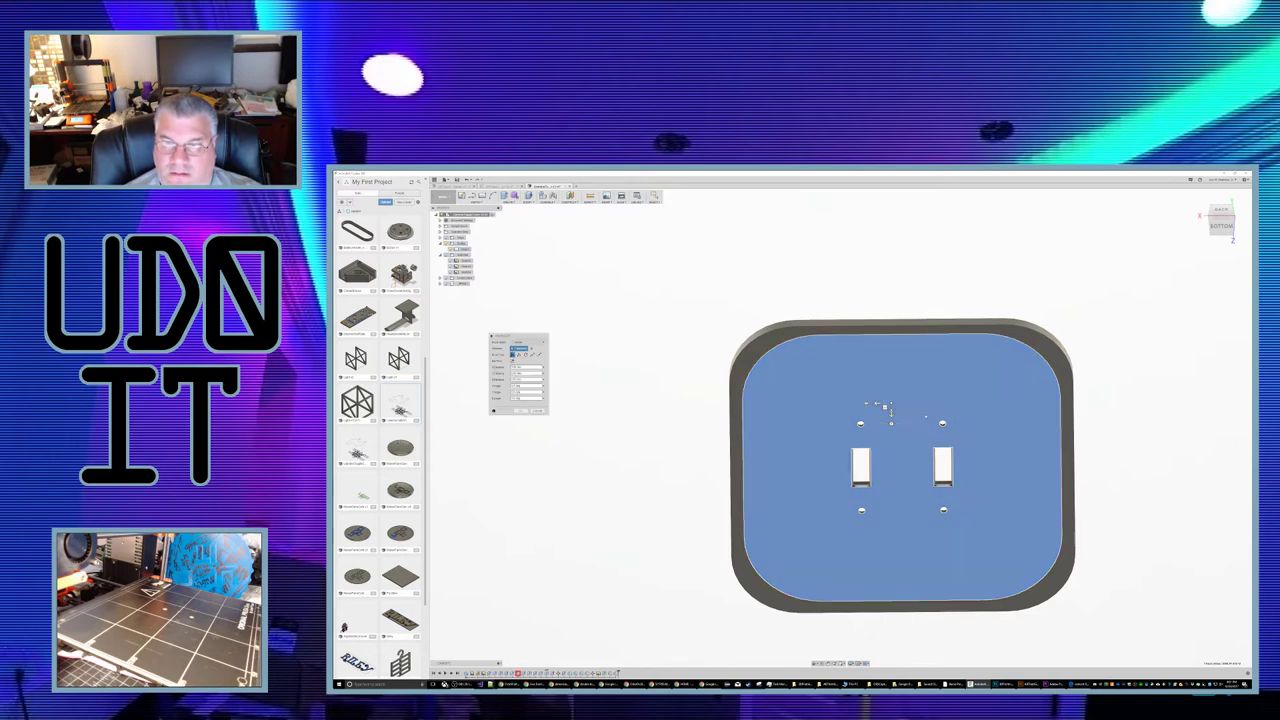
{"action": "middle_click_drag", "start_coordinate": [891, 410], "coordinate": [913, 437], "text": "shift"}
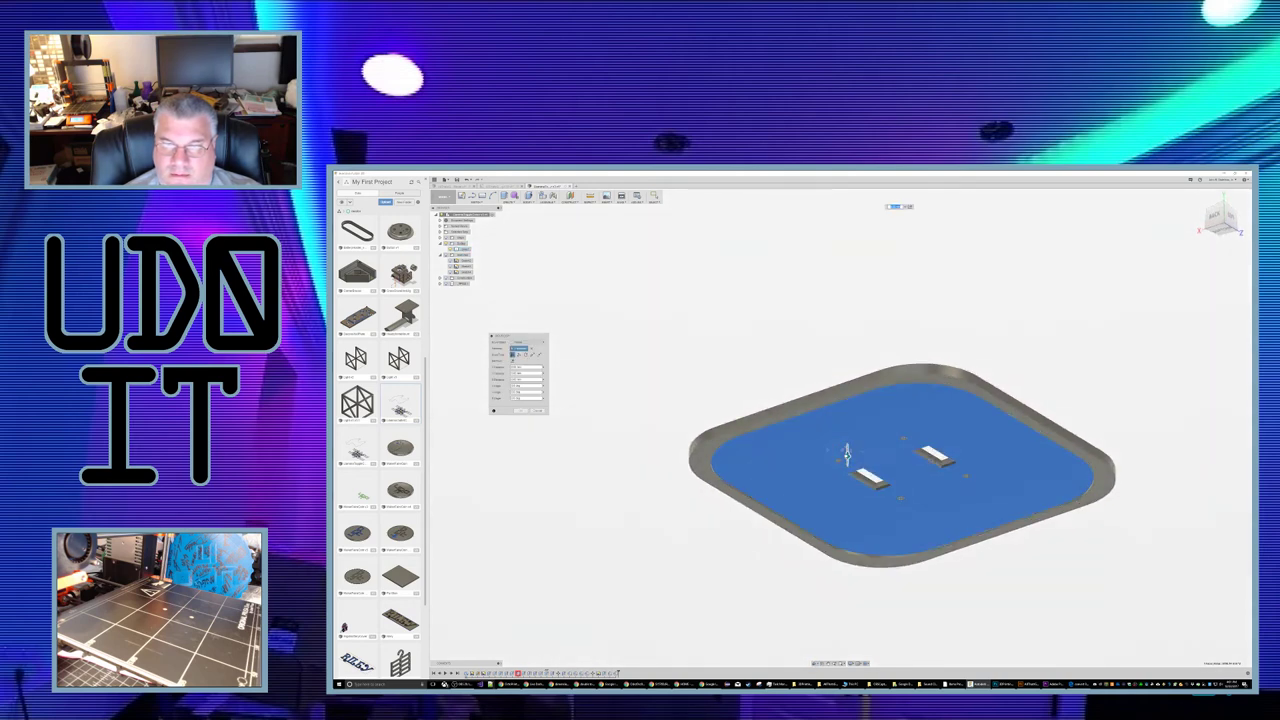
{"action": "left_click_drag", "start_coordinate": [847, 453], "coordinate": [847, 448]}
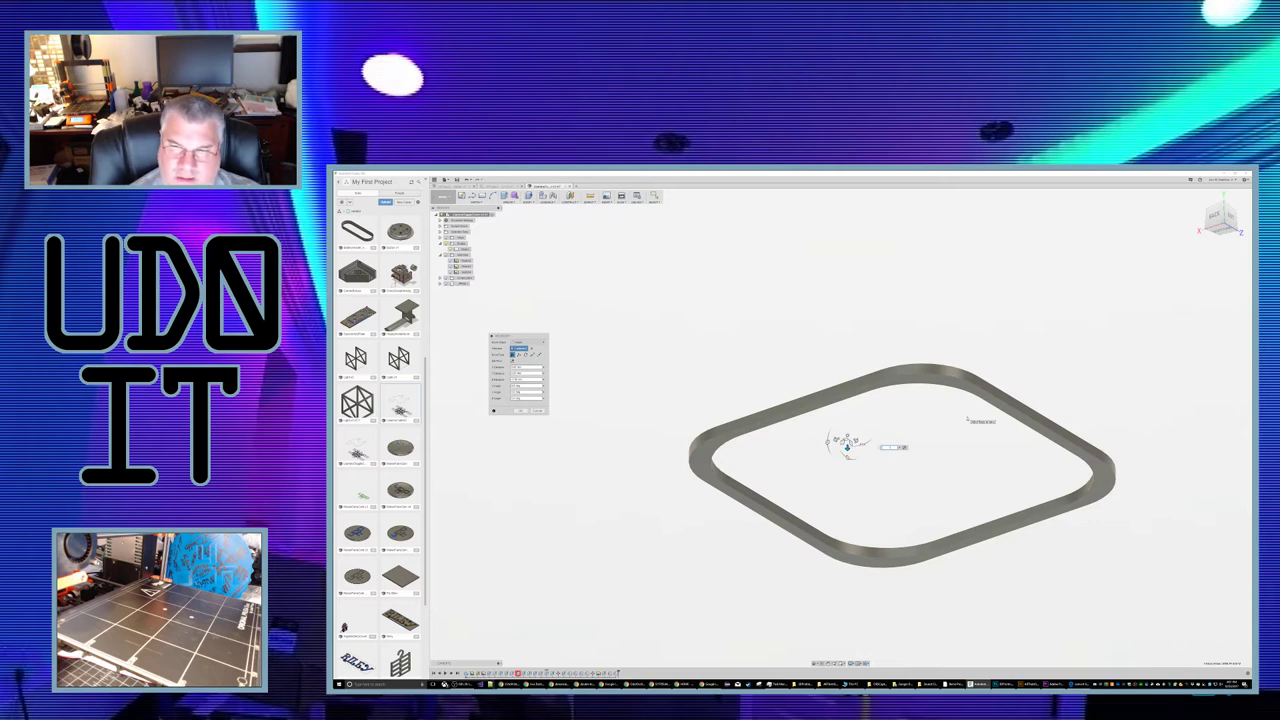
{"action": "left_click_drag", "start_coordinate": [847, 447], "coordinate": [847, 454]}
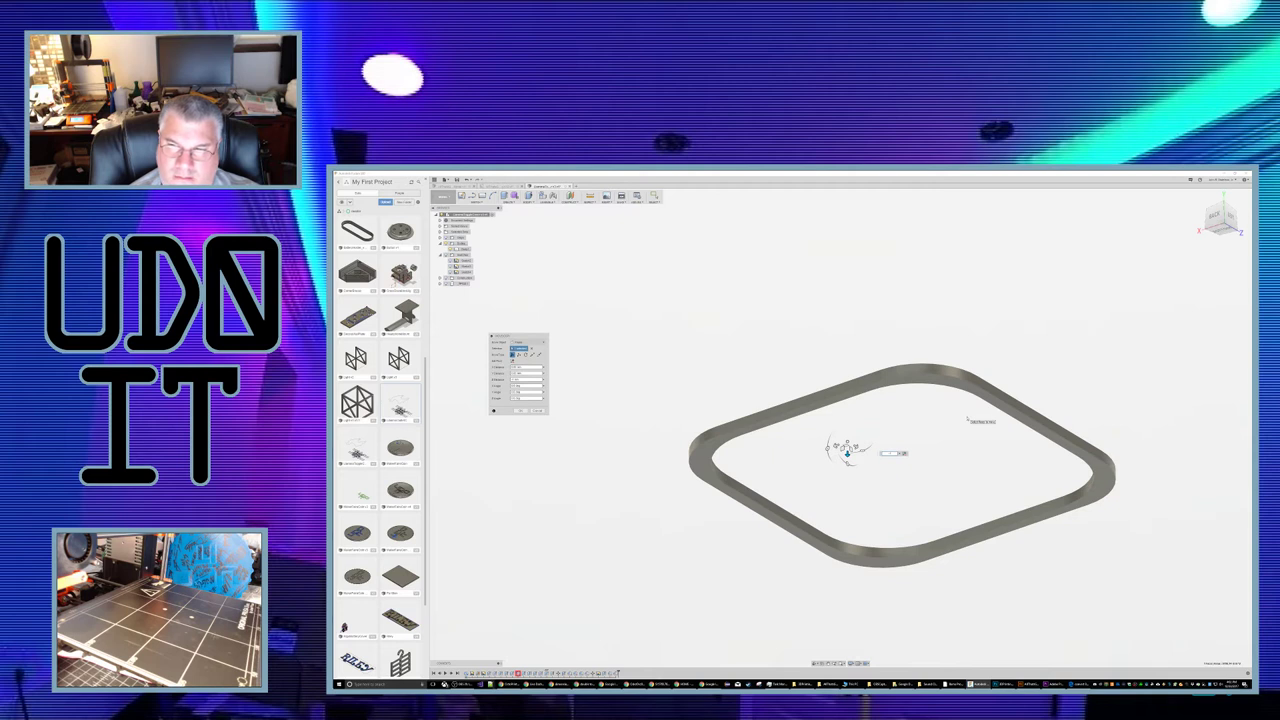
{"action": "key", "text": "Return"}
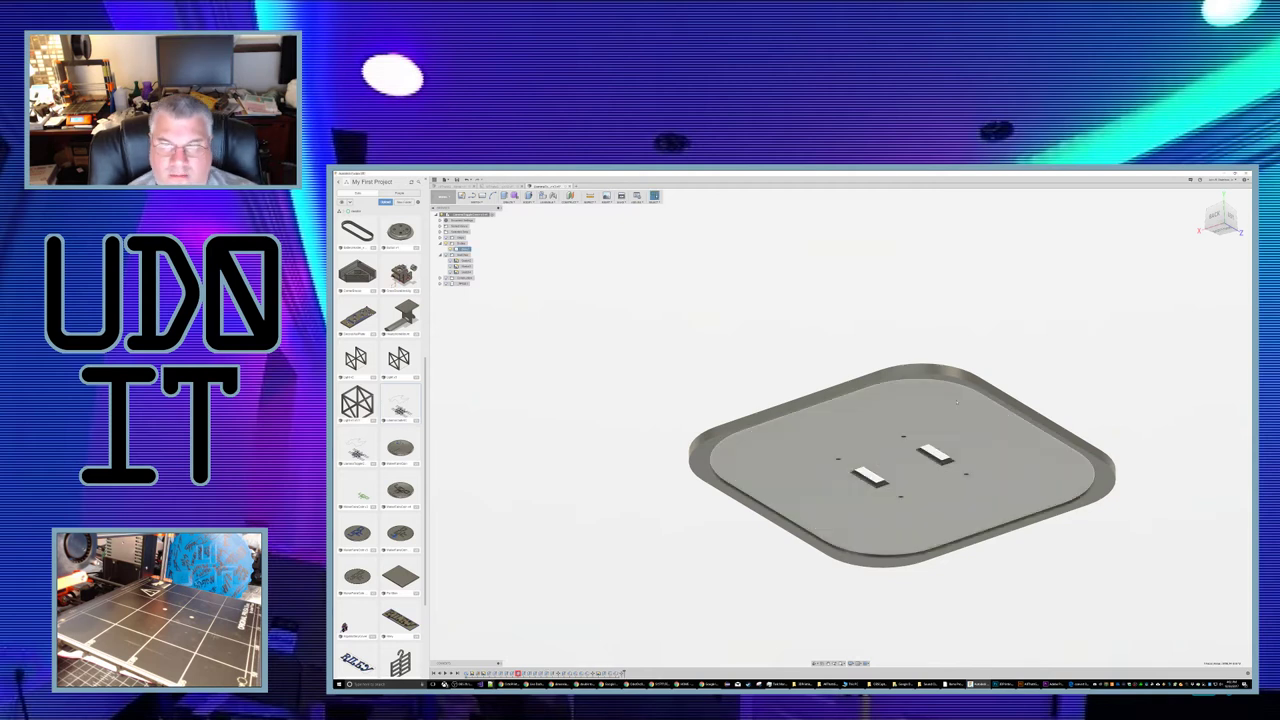
Step: Measure the distance between the two edges at the recess rim on the back of the plate
{"action": "mouse_move", "coordinate": [933, 322]}
{"action": "middle_mouse_down", "text": "shift"}
{"action": "mouse_move", "coordinate": [926, 342]}
{"action": "mouse_move", "coordinate": [944, 325]}
{"action": "mouse_move", "coordinate": [910, 332]}
{"action": "middle_mouse_up", "text": "shift"}
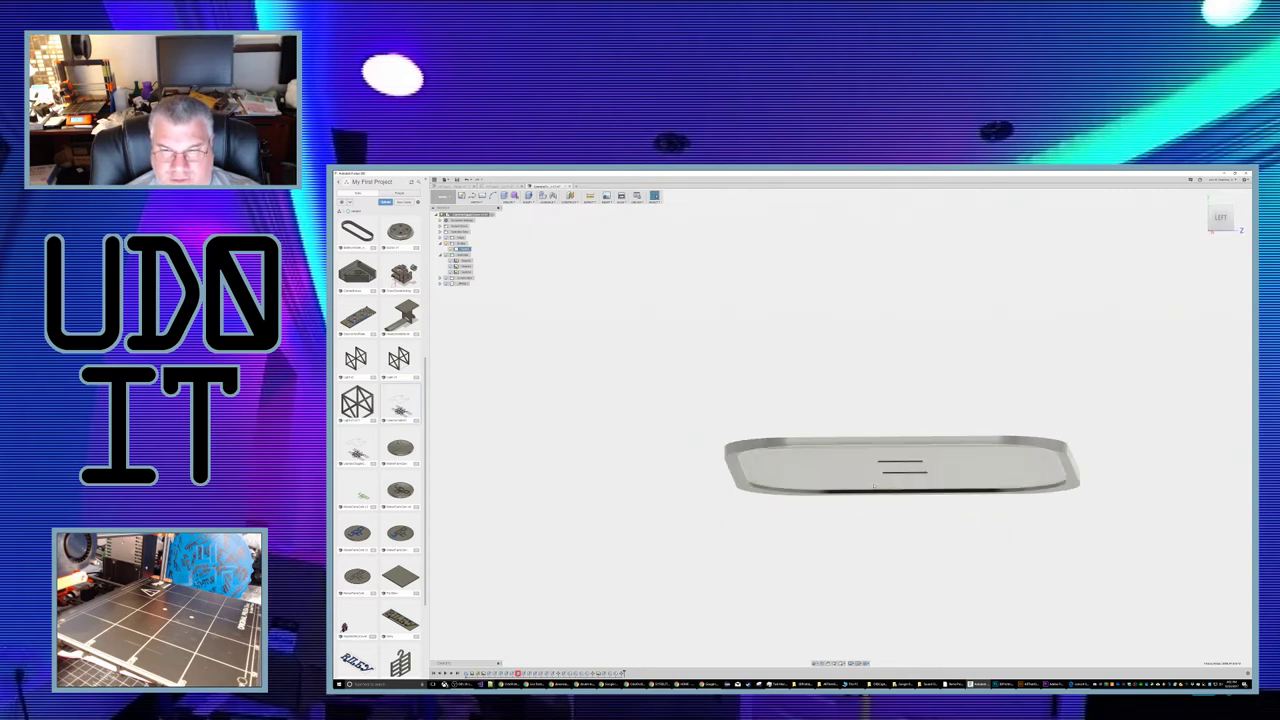
{"action": "key", "text": "i"}
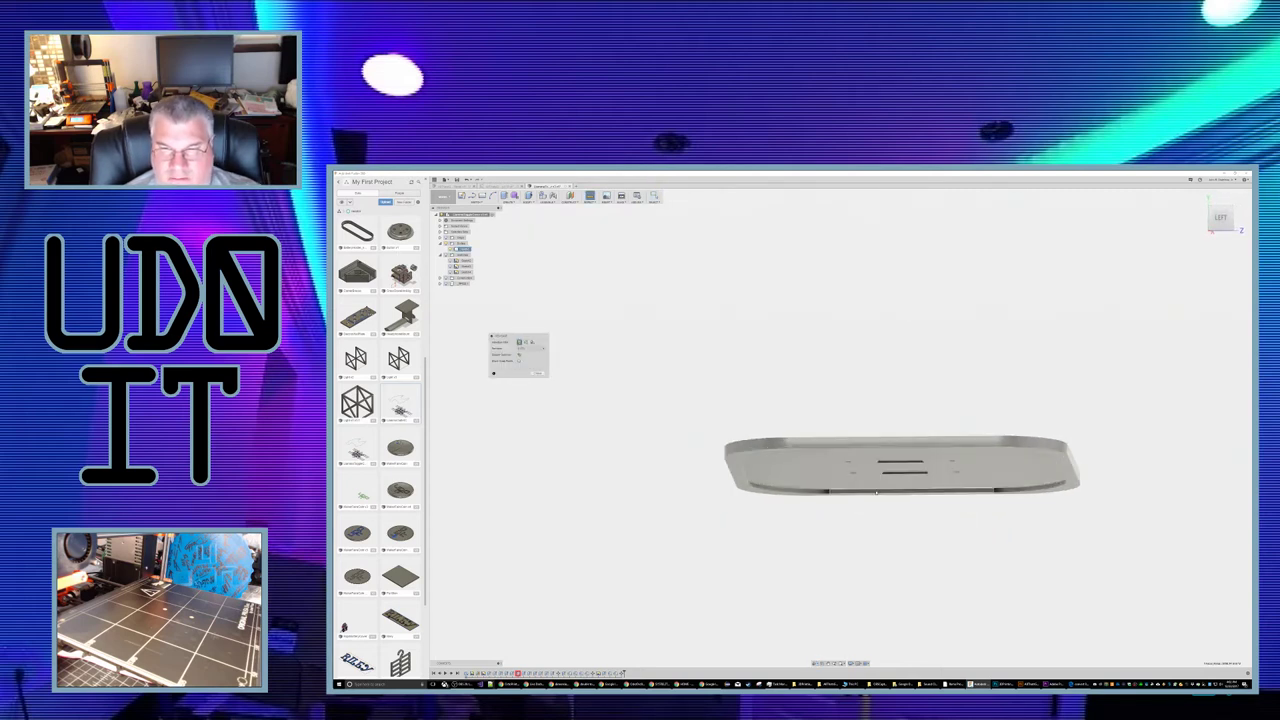
{"action": "left_click", "coordinate": [879, 493]}
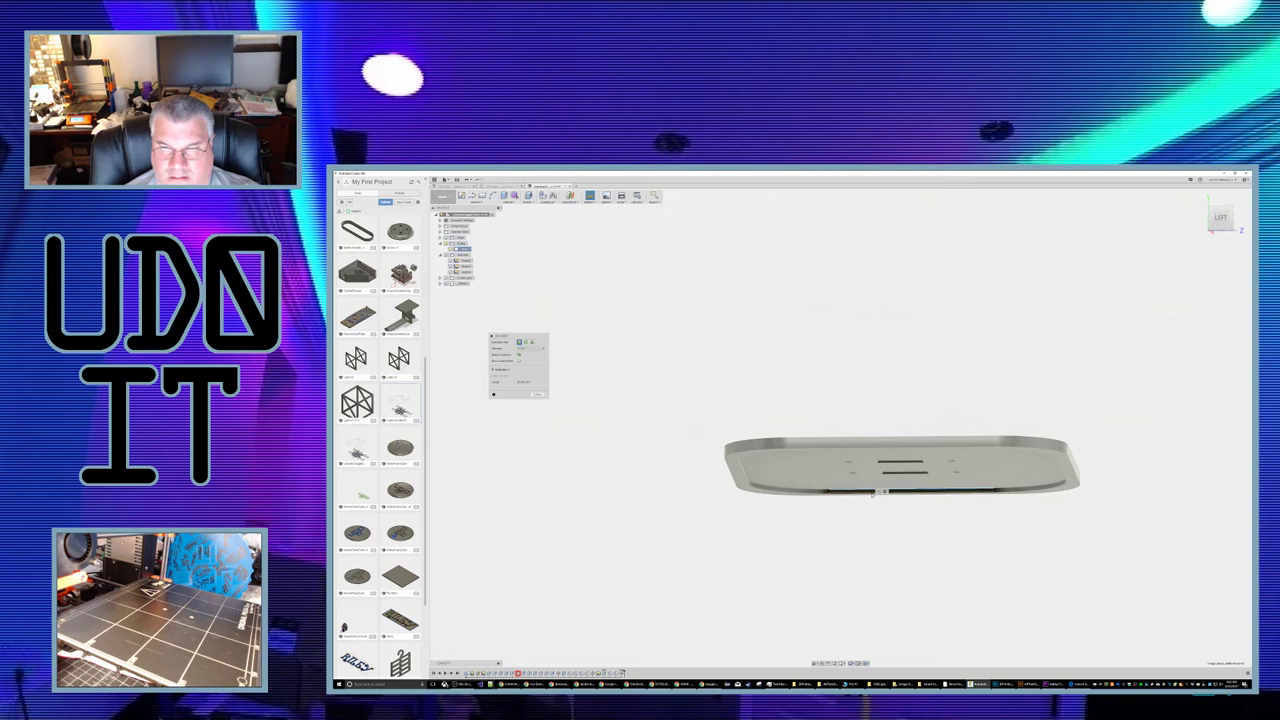
{"action": "left_click", "coordinate": [880, 491]}
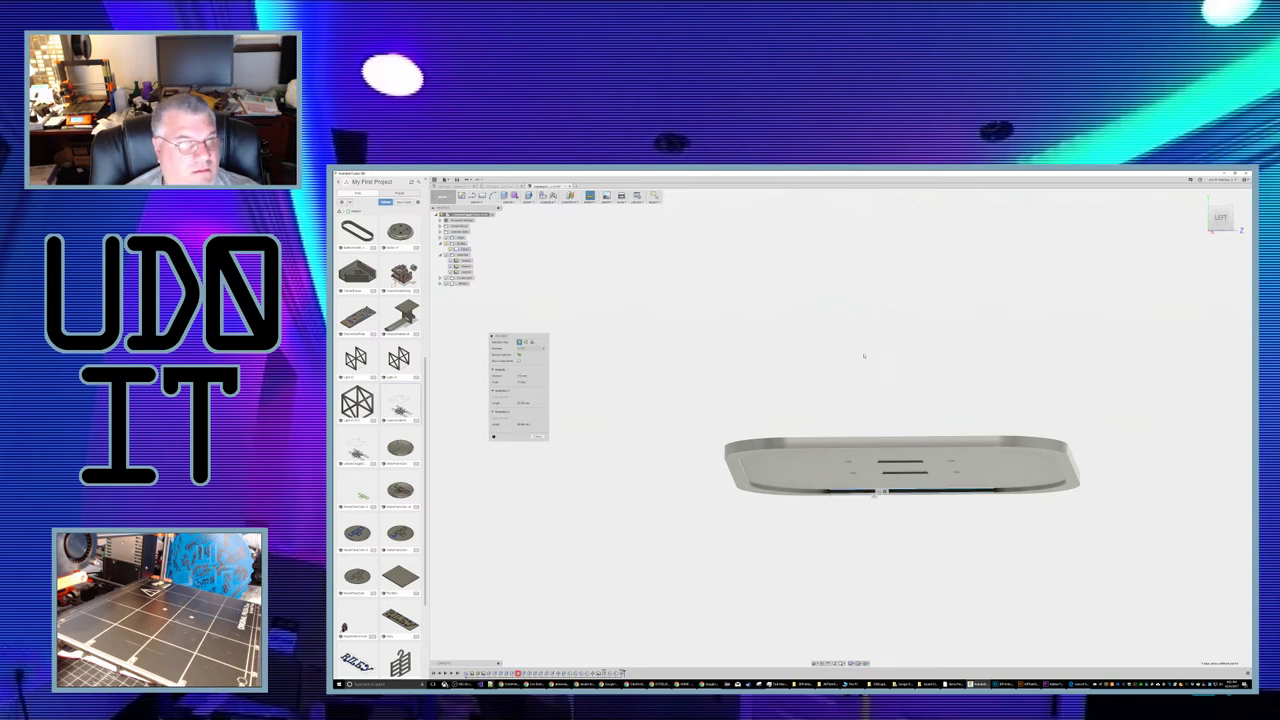
{"action": "key", "text": "Escape"}
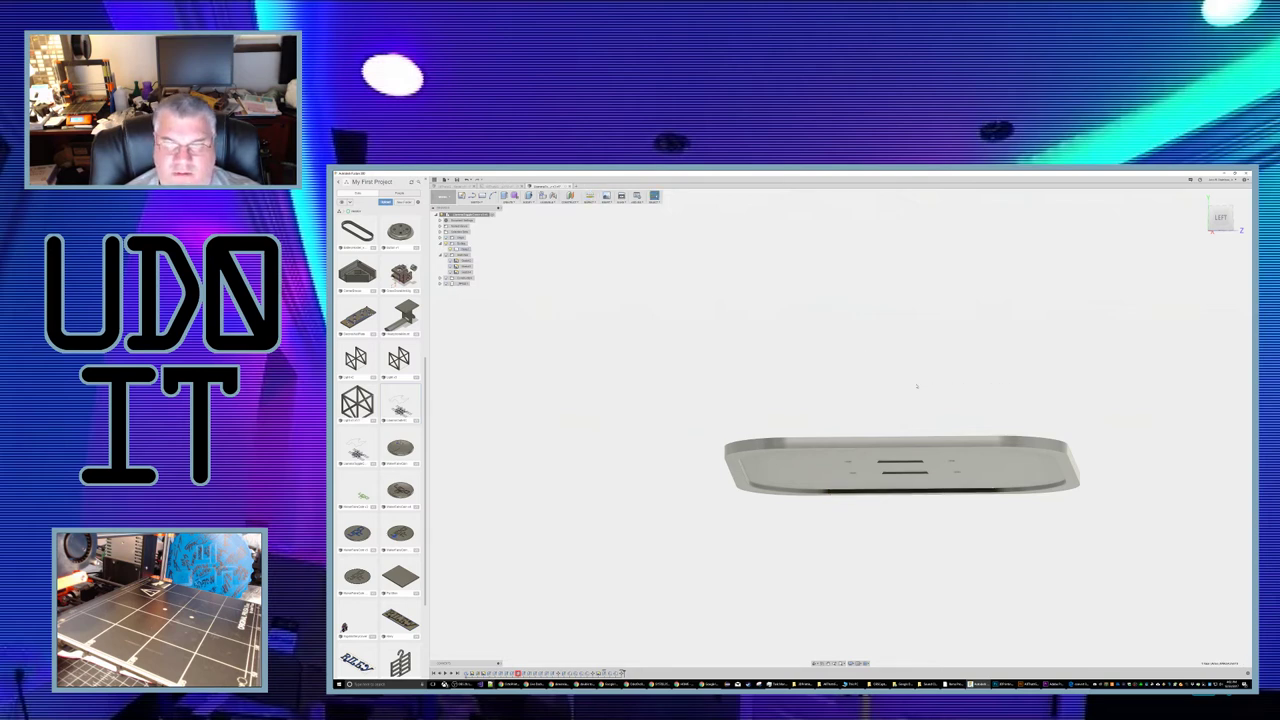
Step: Save the switch plate design as a new version with a replaced version description
{"action": "middle_click_drag", "start_coordinate": [874, 392], "coordinate": [904, 407], "text": "shift"}
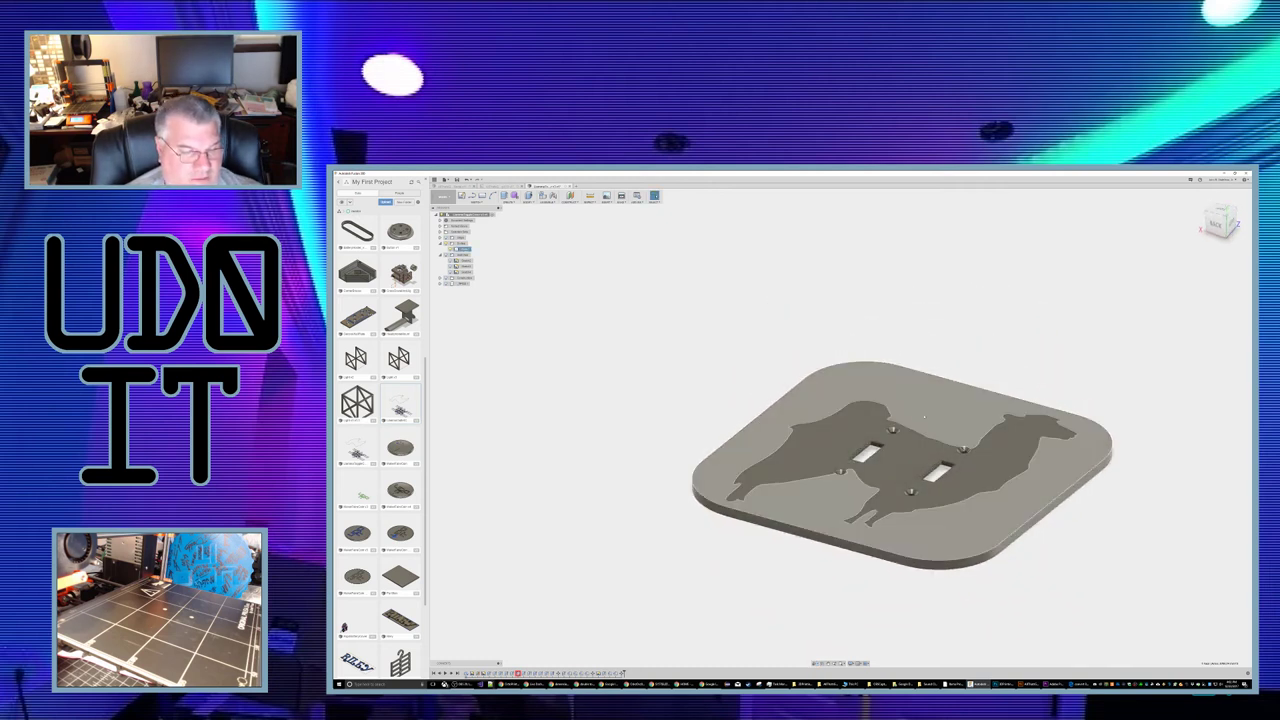
{"action": "key", "text": "Escape"}
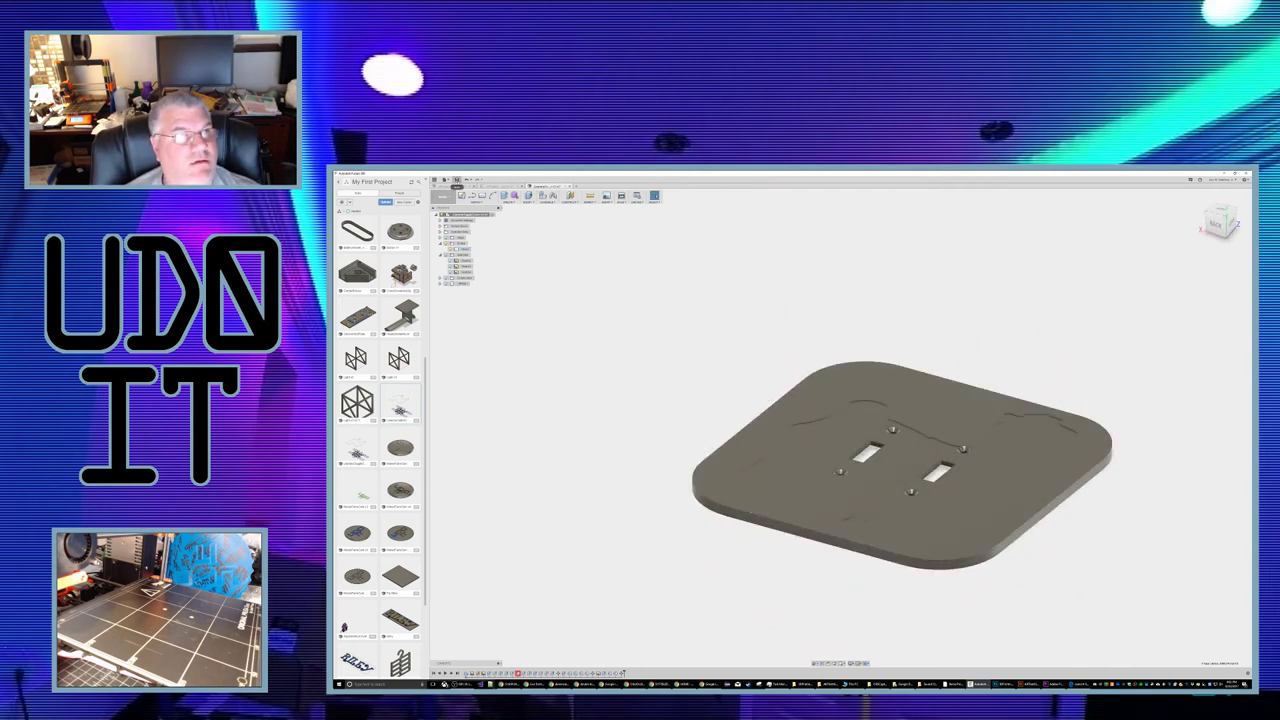
{"action": "left_click", "coordinate": [456, 180]}
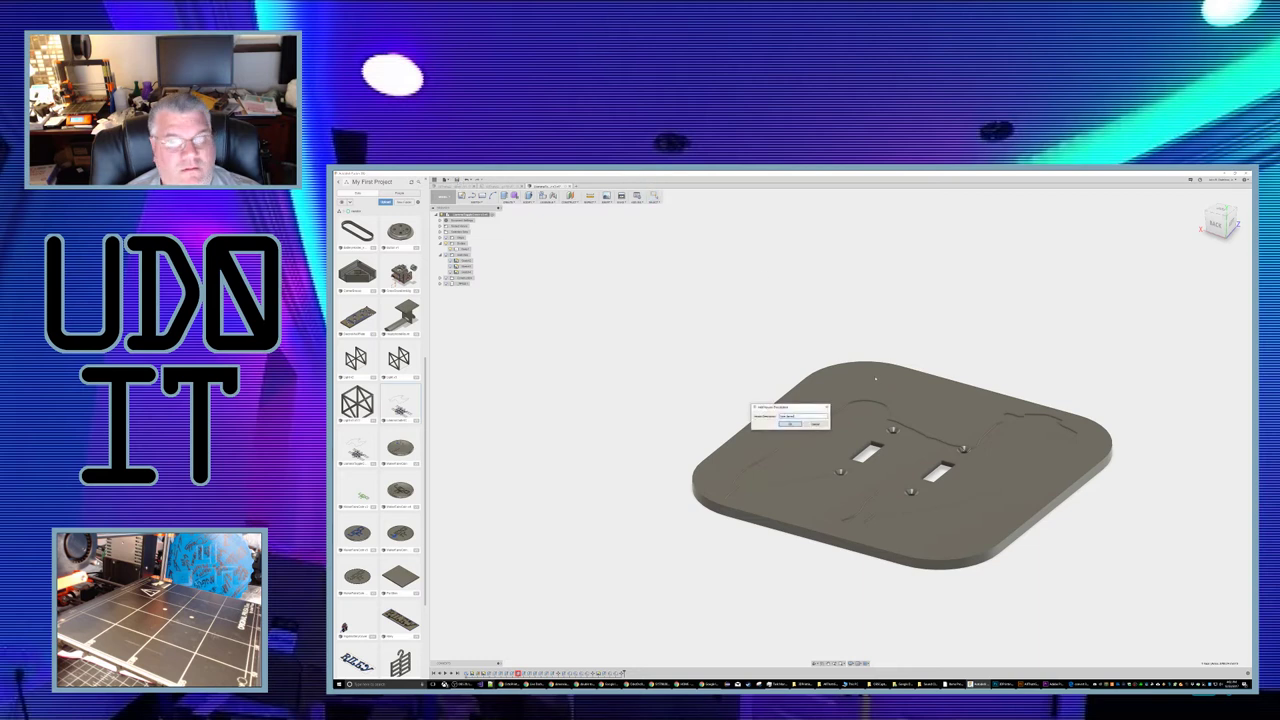
{"action": "left_click_drag", "start_coordinate": [799, 417], "coordinate": [689, 405]}
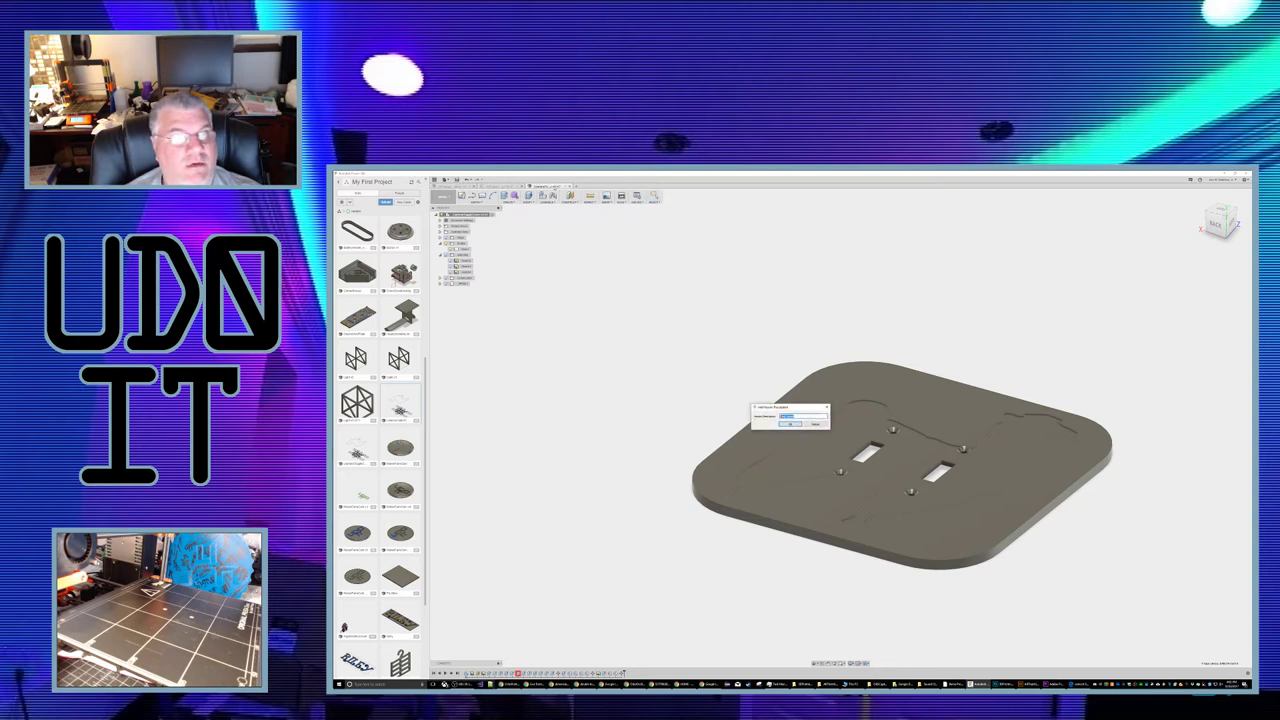
{"action": "type", "text": "c"}
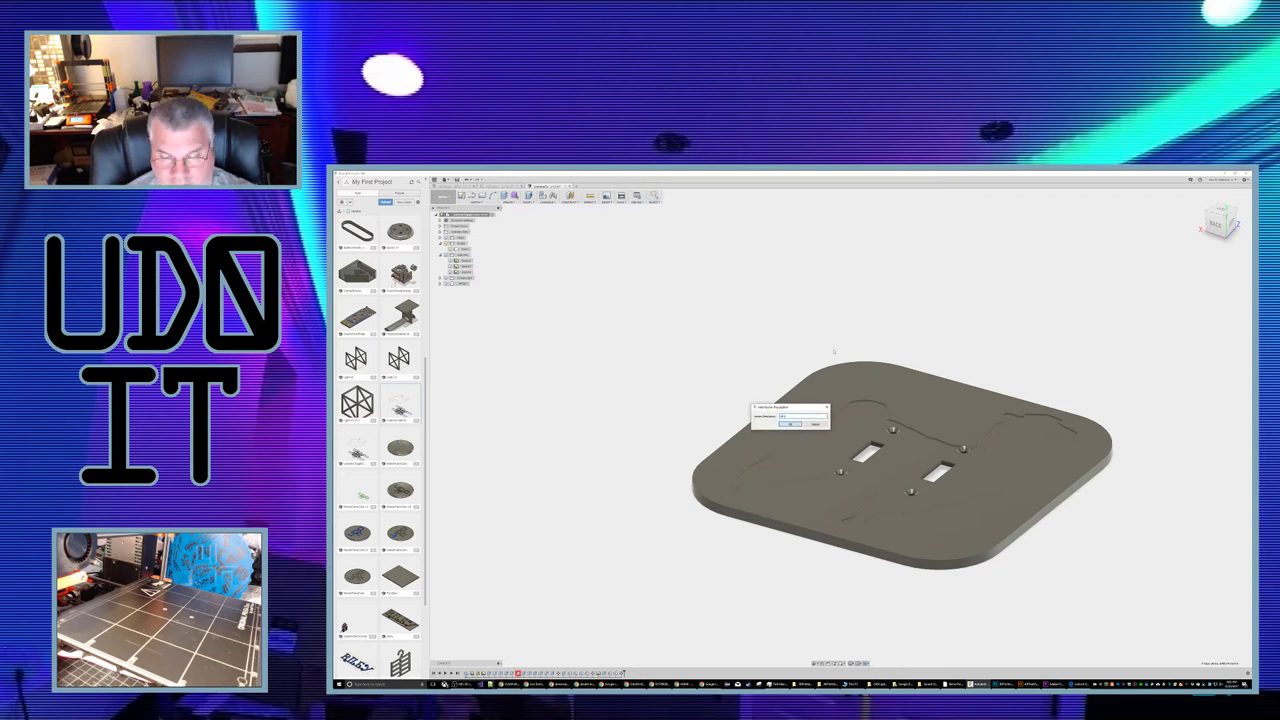
{"action": "left_click", "coordinate": [790, 424]}
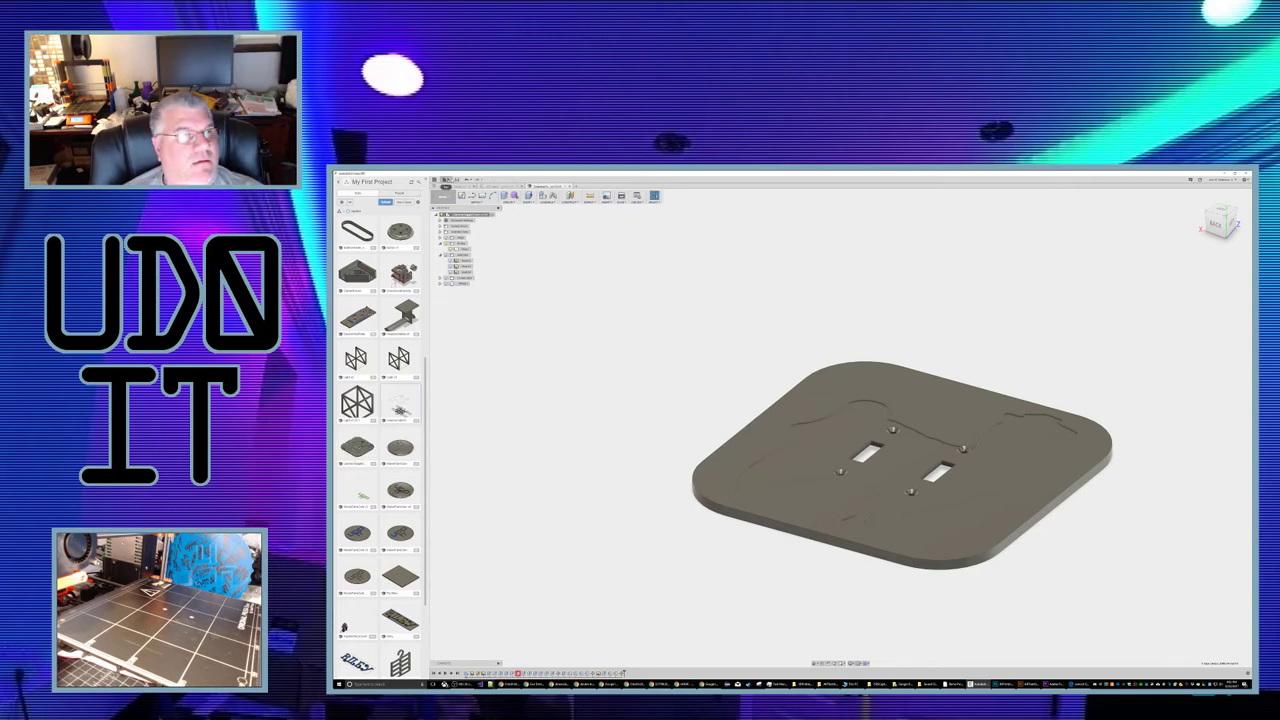
Step: Set up a 3D print export of the switch plate body with High mesh refinement and proceed to saving the STL
{"action": "left_click", "coordinate": [447, 180]}
{"action": "left_click", "coordinate": [464, 246]}
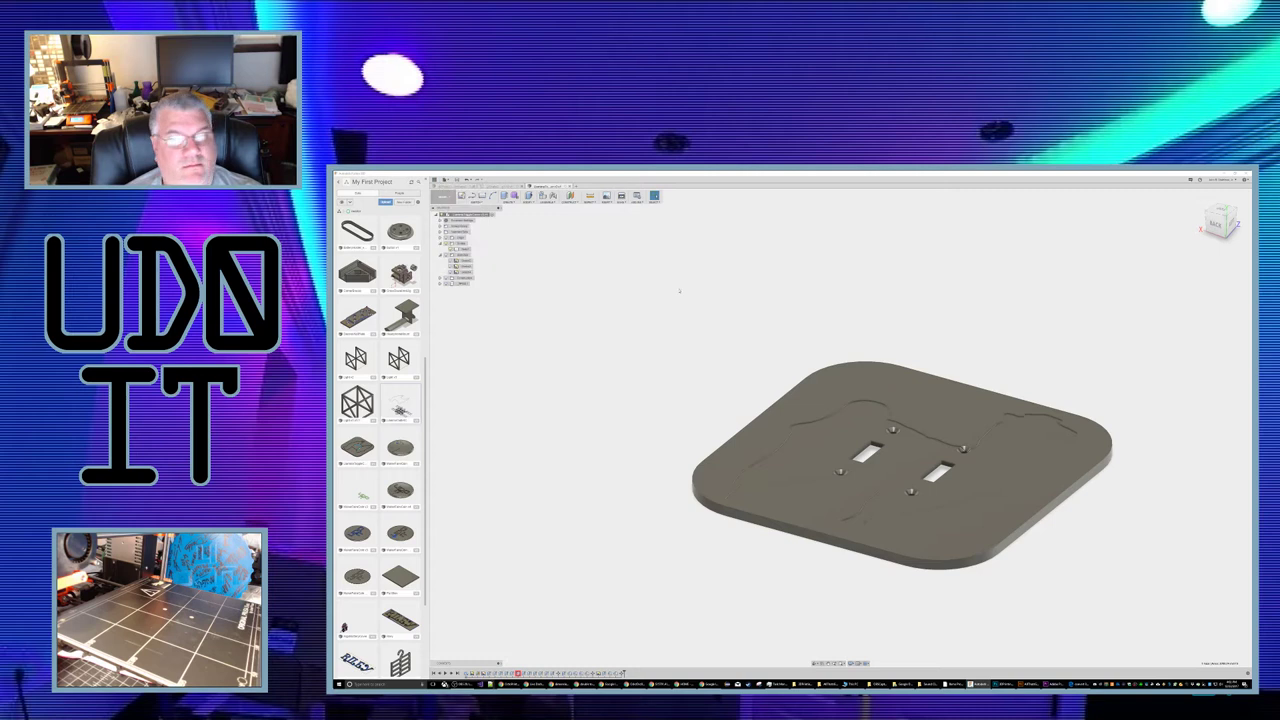
{"action": "key", "text": "i"}
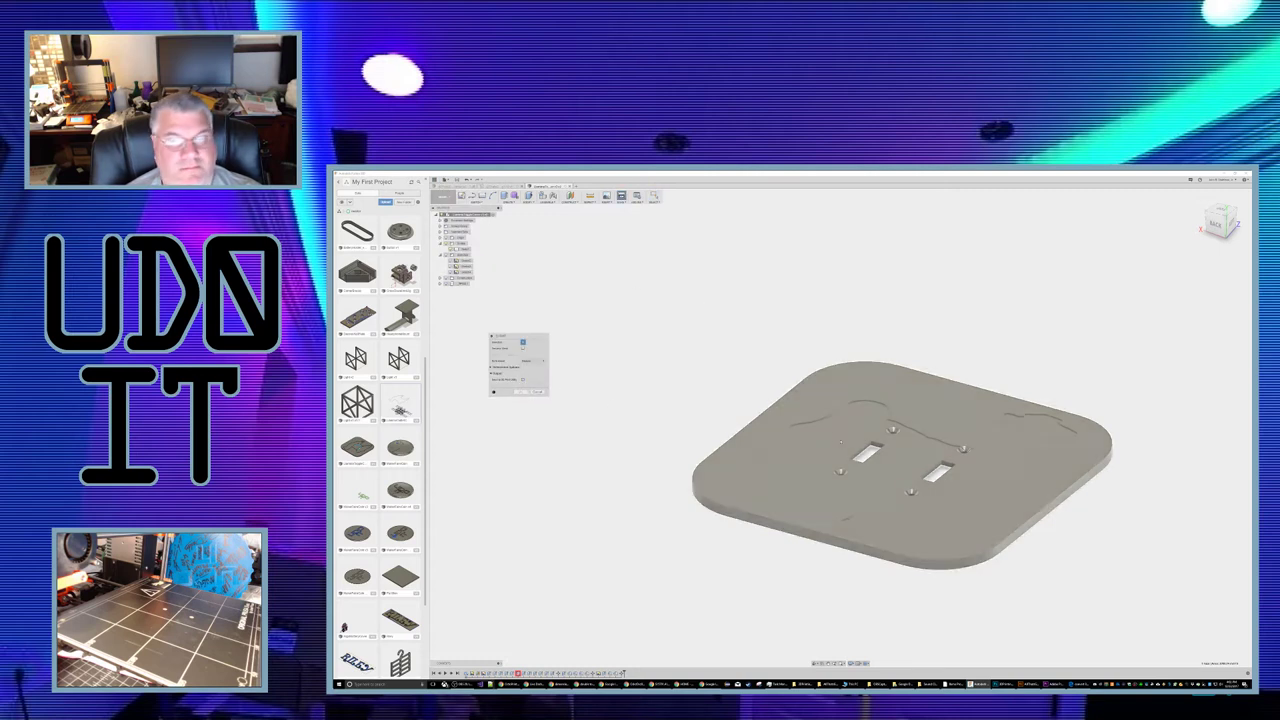
{"action": "left_click", "coordinate": [823, 440]}
{"action": "left_click", "coordinate": [823, 440]}
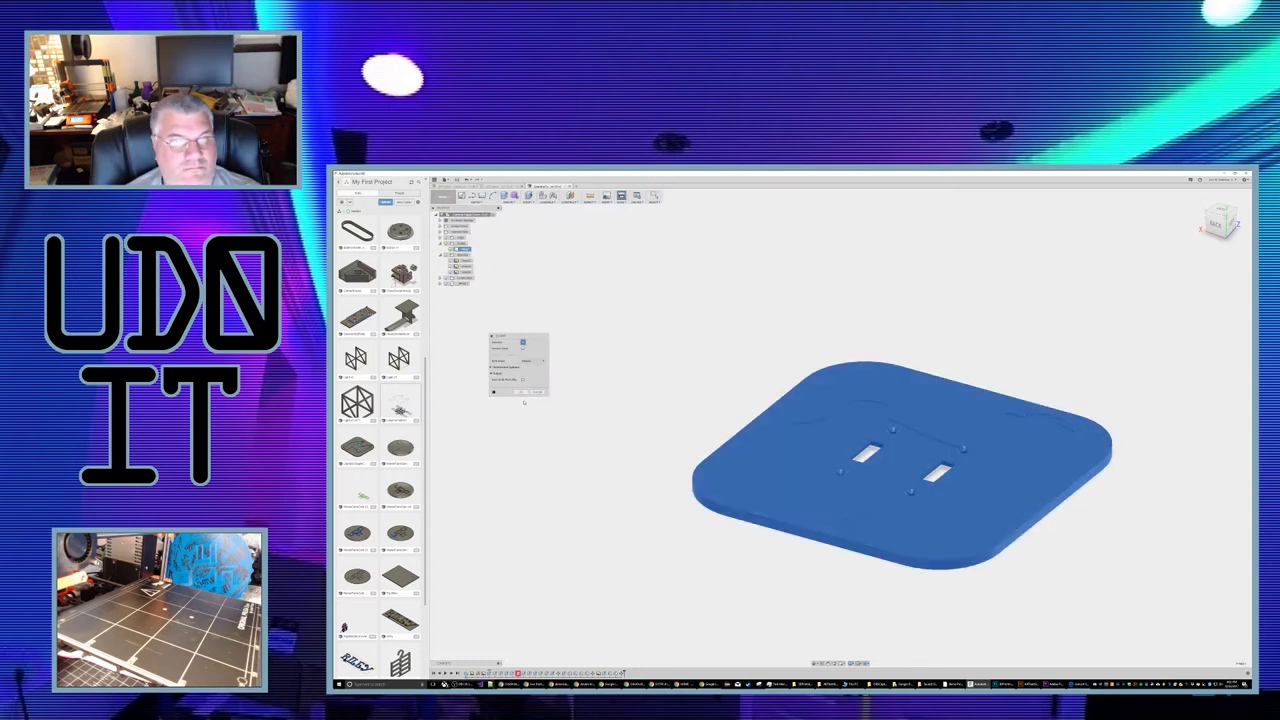
{"action": "left_click", "coordinate": [533, 361]}
{"action": "left_click", "coordinate": [533, 366]}
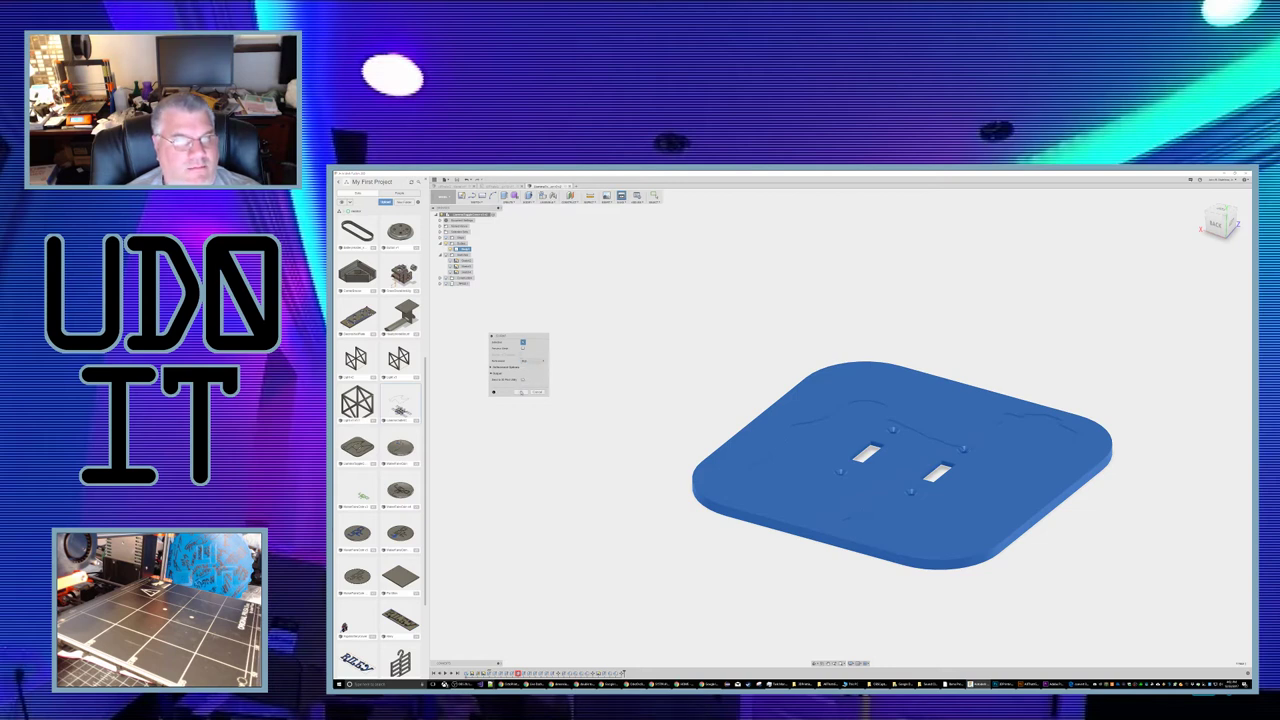
{"action": "left_click", "coordinate": [521, 392]}
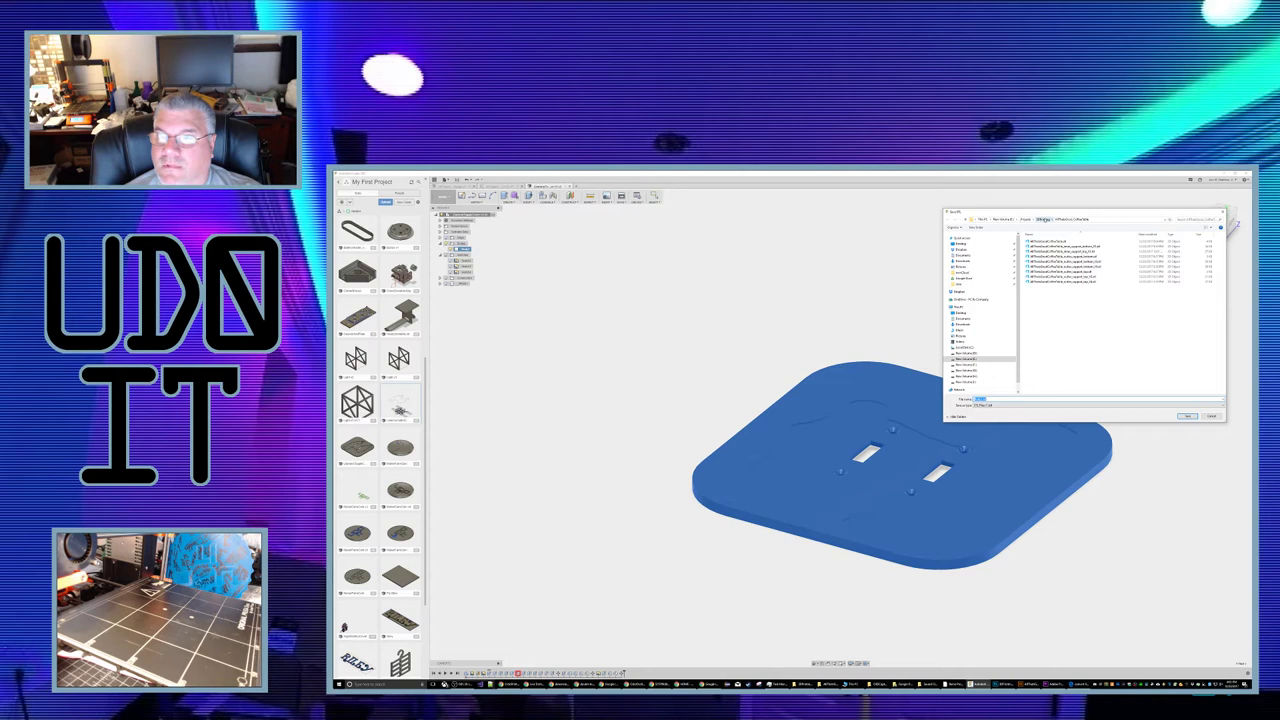
Step: Go up to the 3D printing projects folder, create a new folder for the toggle switch plate, and open it
{"action": "left_click", "coordinate": [1045, 218]}
{"action": "scroll", "coordinate": [1055, 355], "scroll_direction": "down", "scroll_amount": 3}
{"action": "scroll", "coordinate": [1061, 357], "scroll_direction": "down", "scroll_amount": 3}
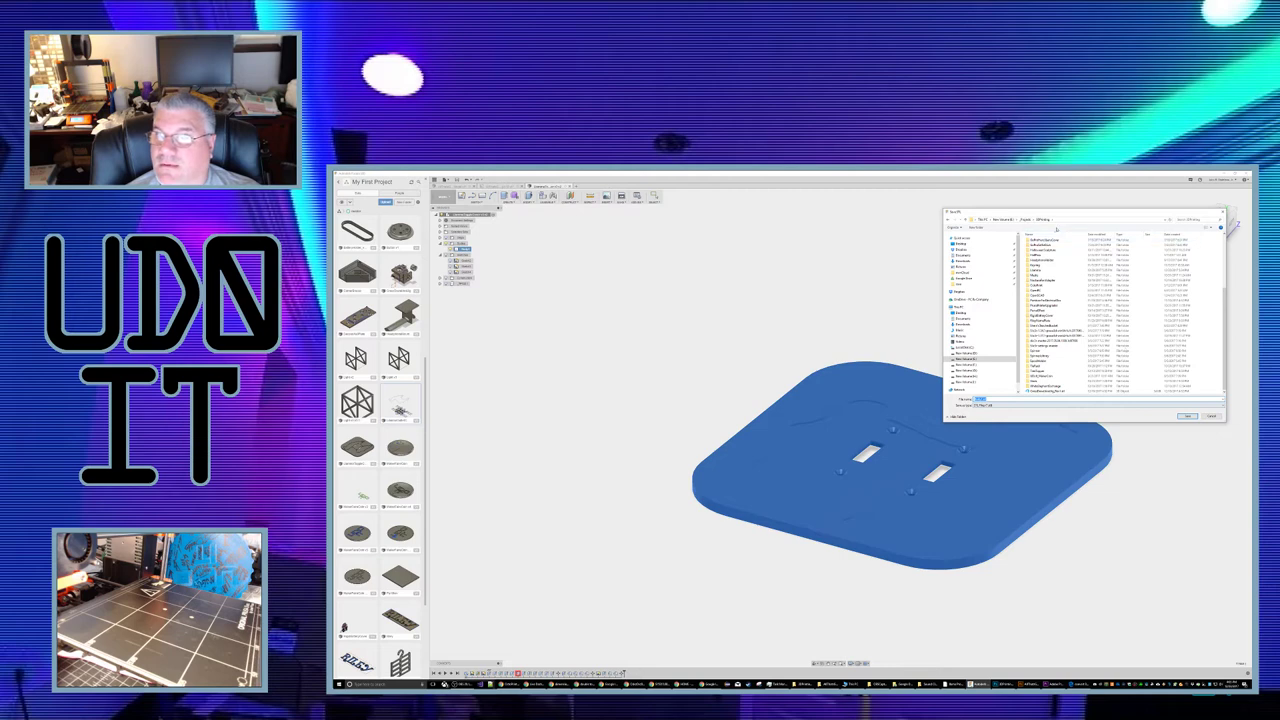
{"action": "left_click", "coordinate": [976, 228]}
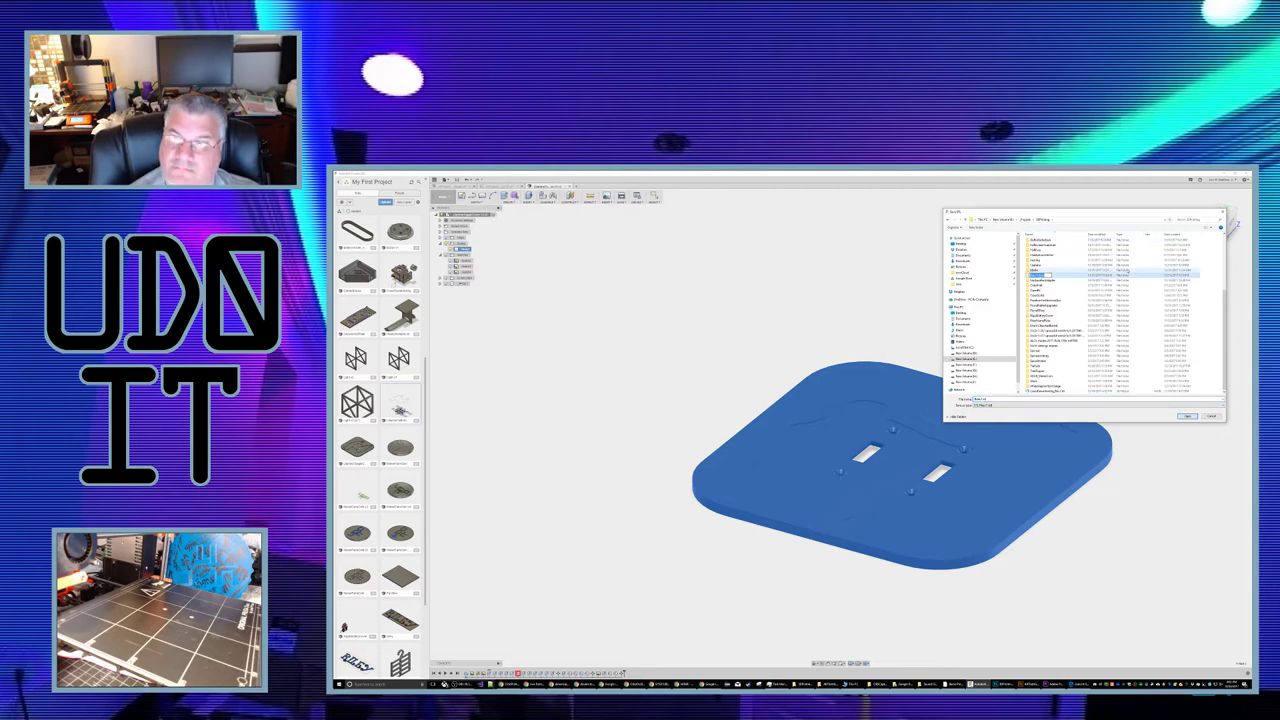
{"action": "type", "text": "Tog"}
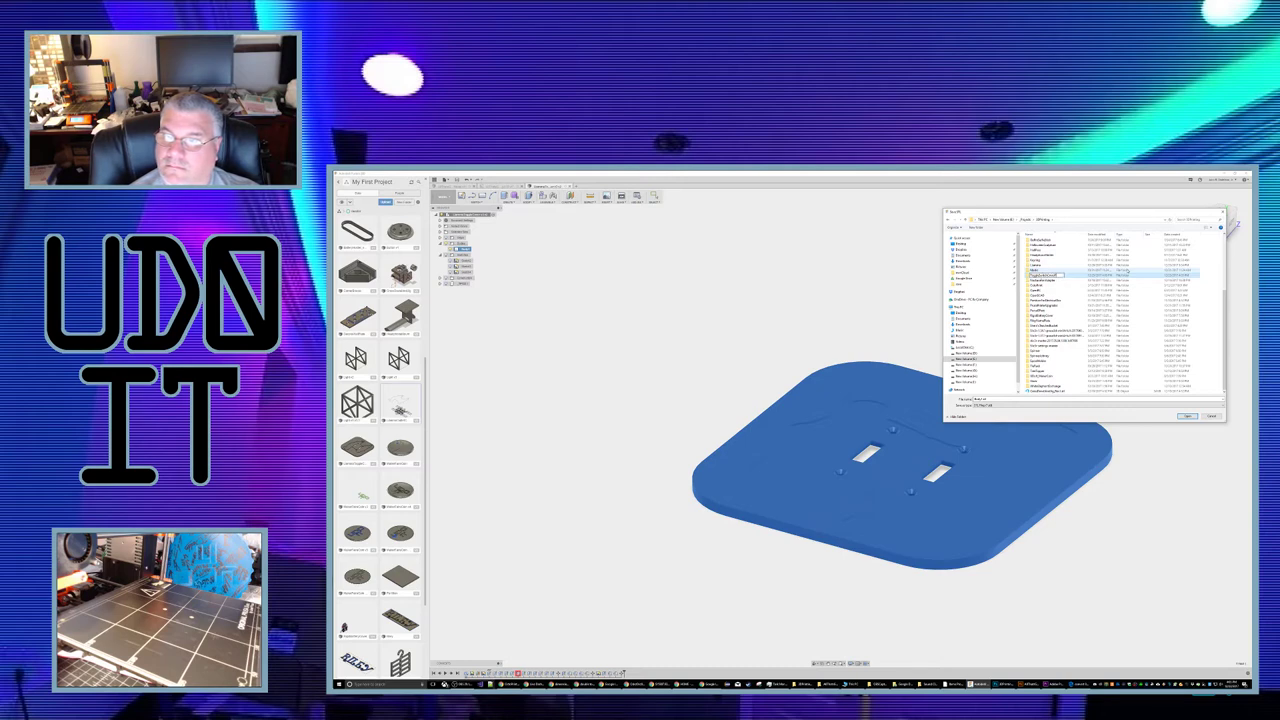
{"action": "key", "text": "Return"}
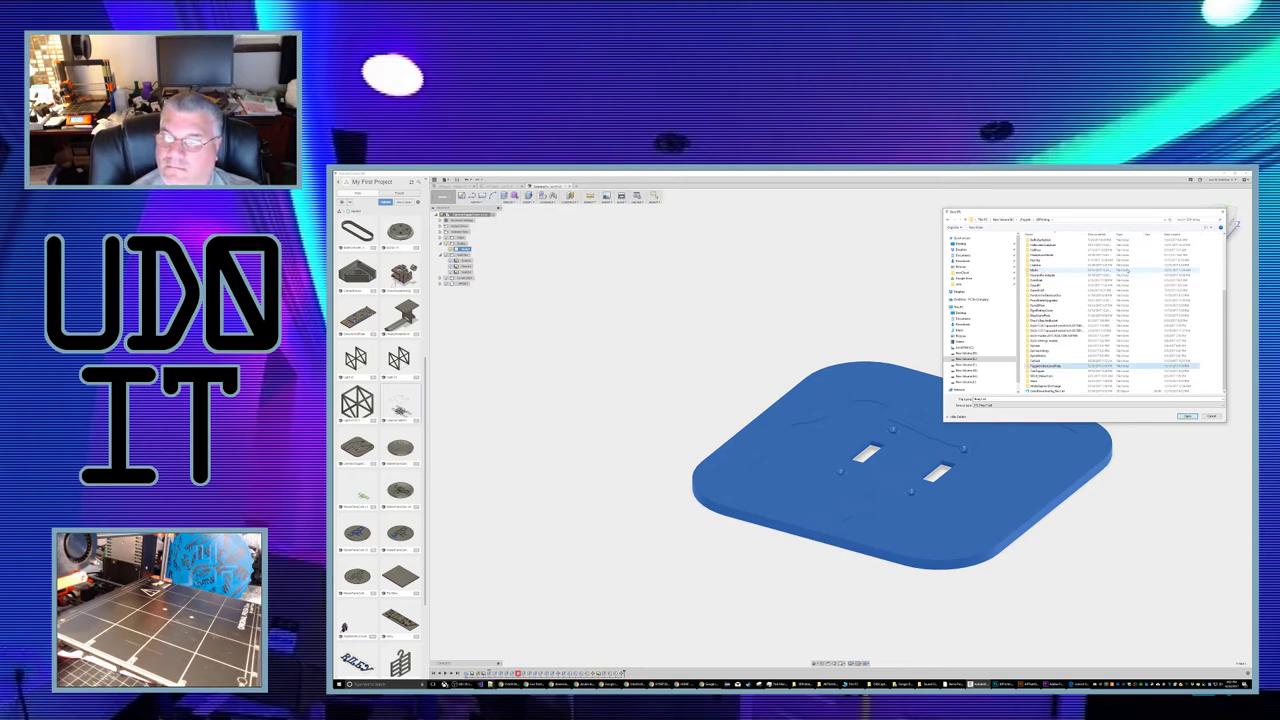
{"action": "key", "text": "Return"}
Step: Replace the default file name with the toggle switch plate's name and save the STL in the new folder
{"action": "left_click", "coordinate": [982, 399]}
{"action": "left_click_drag", "start_coordinate": [982, 399], "coordinate": [928, 377]}
{"action": "type", "text": "Tog"}
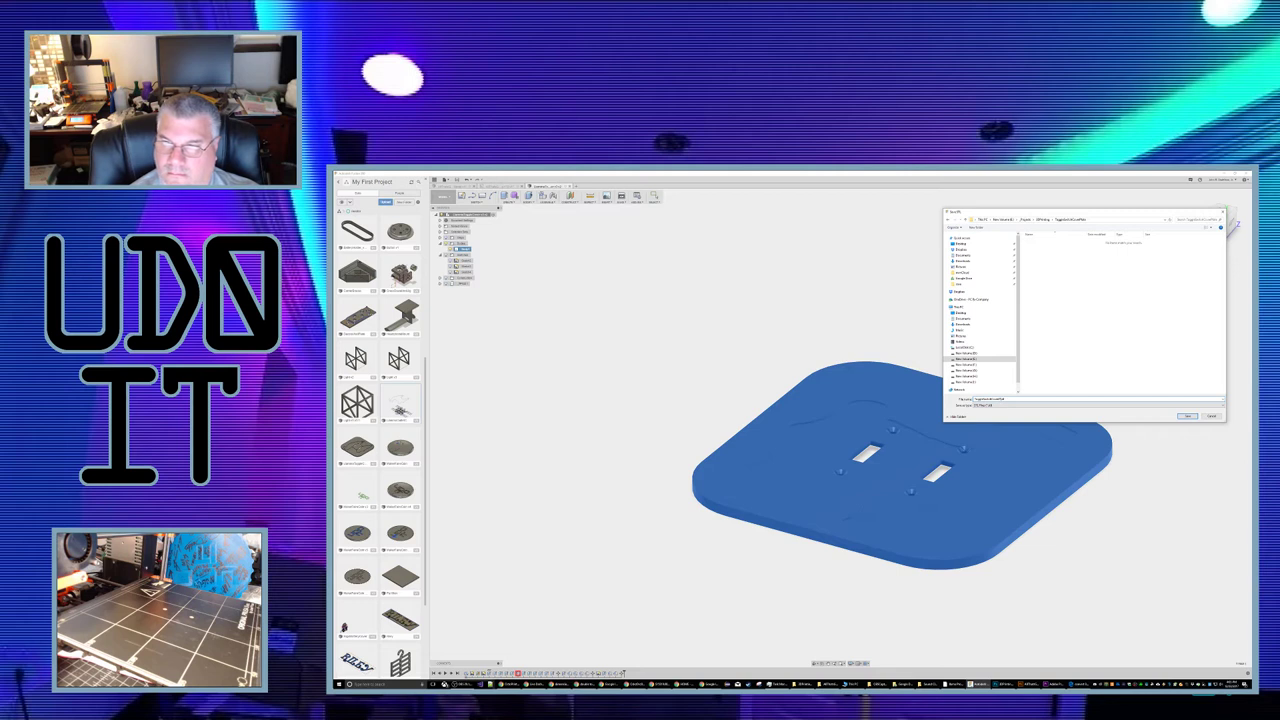
{"action": "key", "text": "Return"}
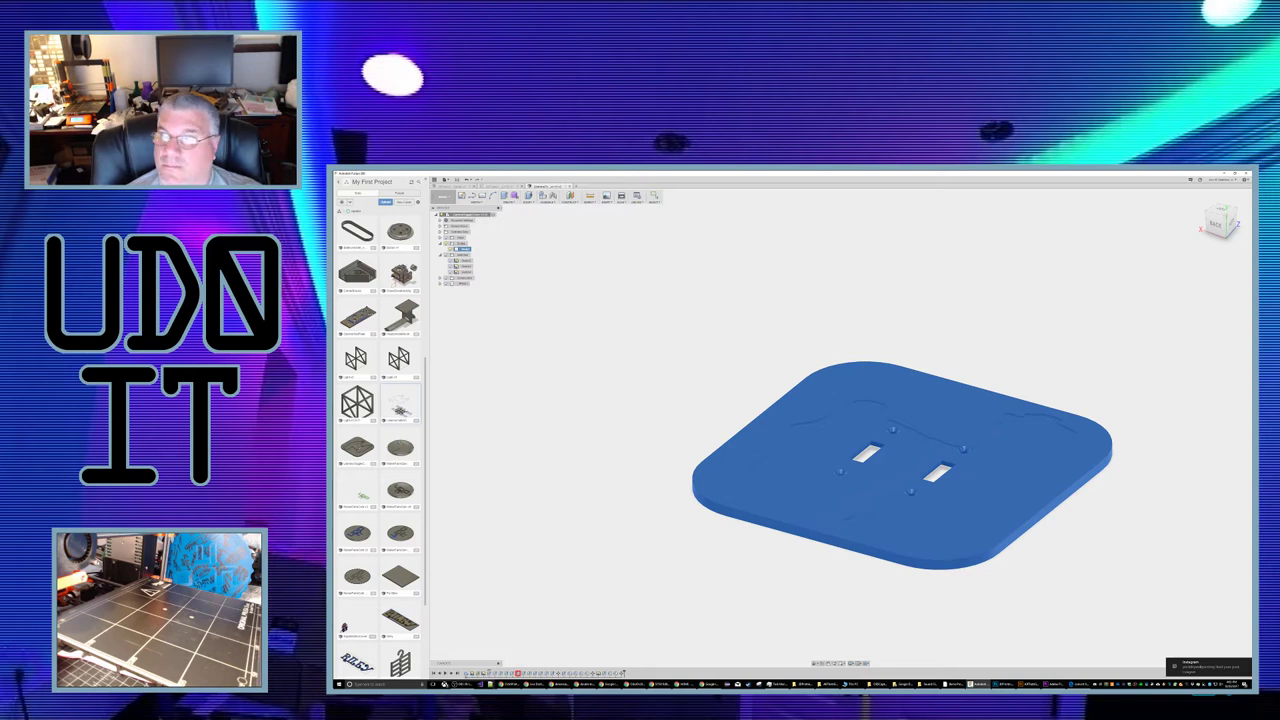
Step: Switch from the CAD program to Slic3r Prusa Edition by launching it
{"action": "key", "text": "alt+Tab"}
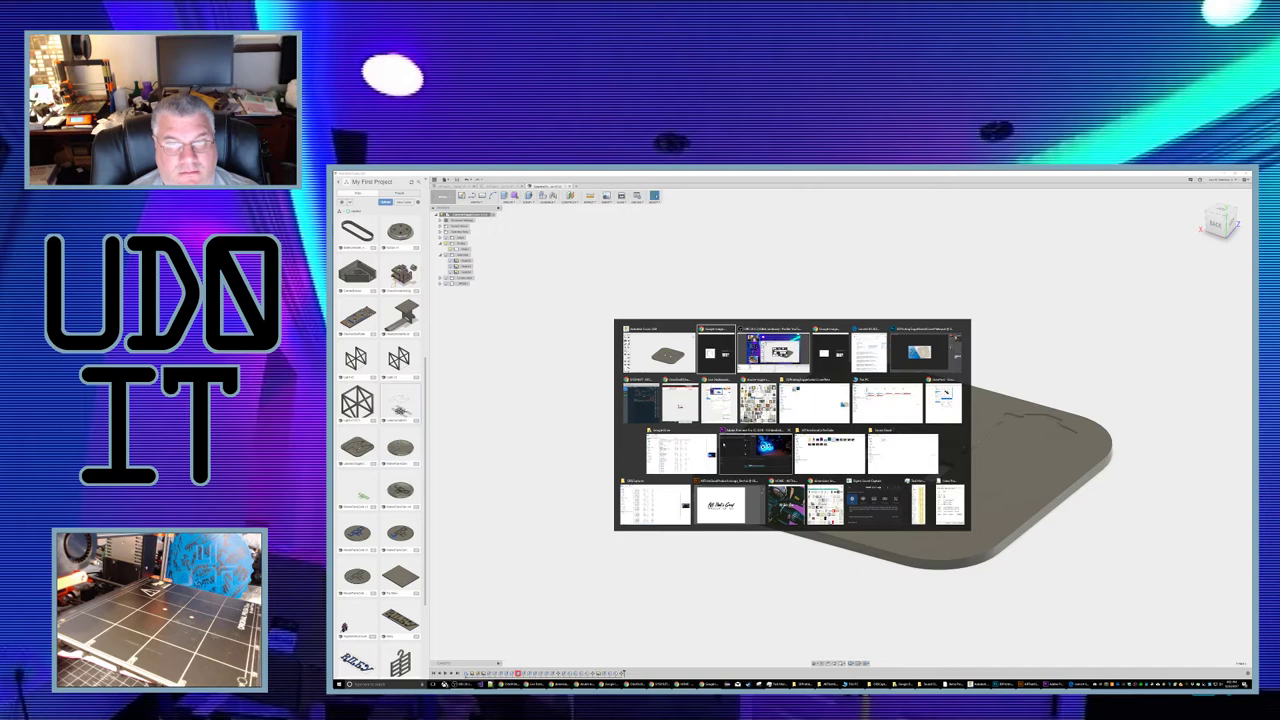
{"action": "key", "text": "Escape"}
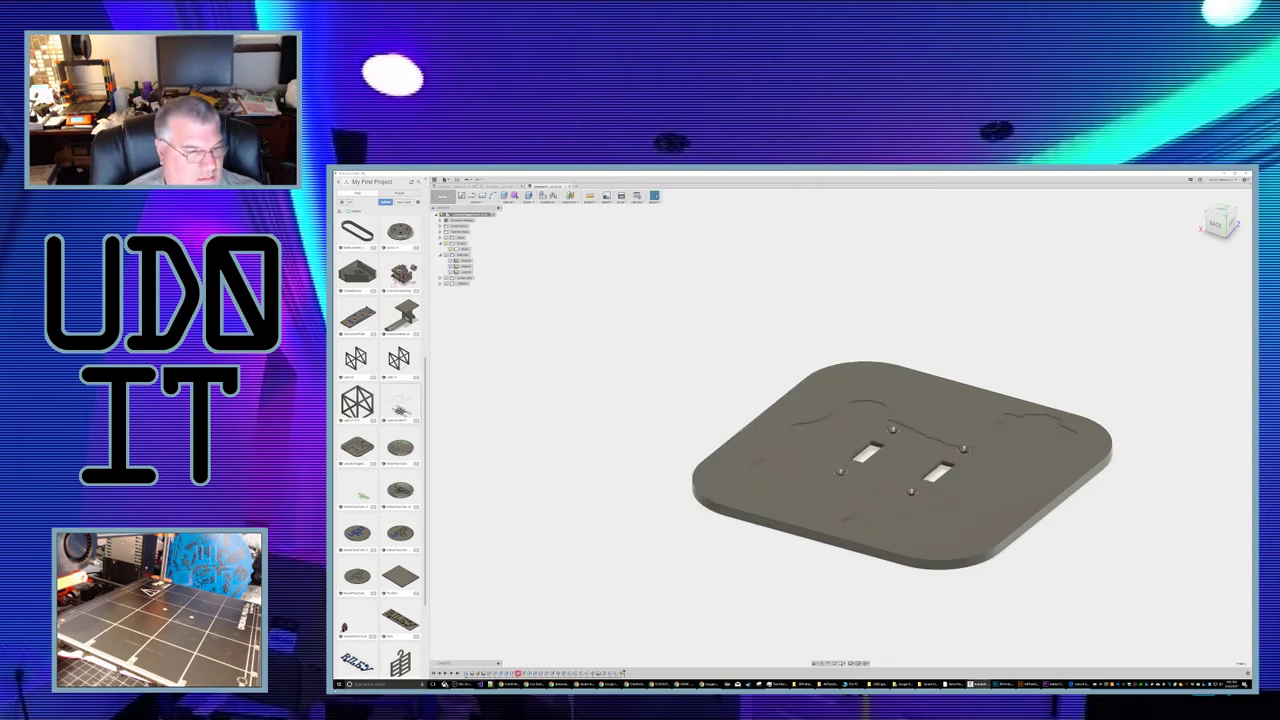
{"action": "left_click", "coordinate": [338, 684]}
{"action": "left_click", "coordinate": [650, 524]}
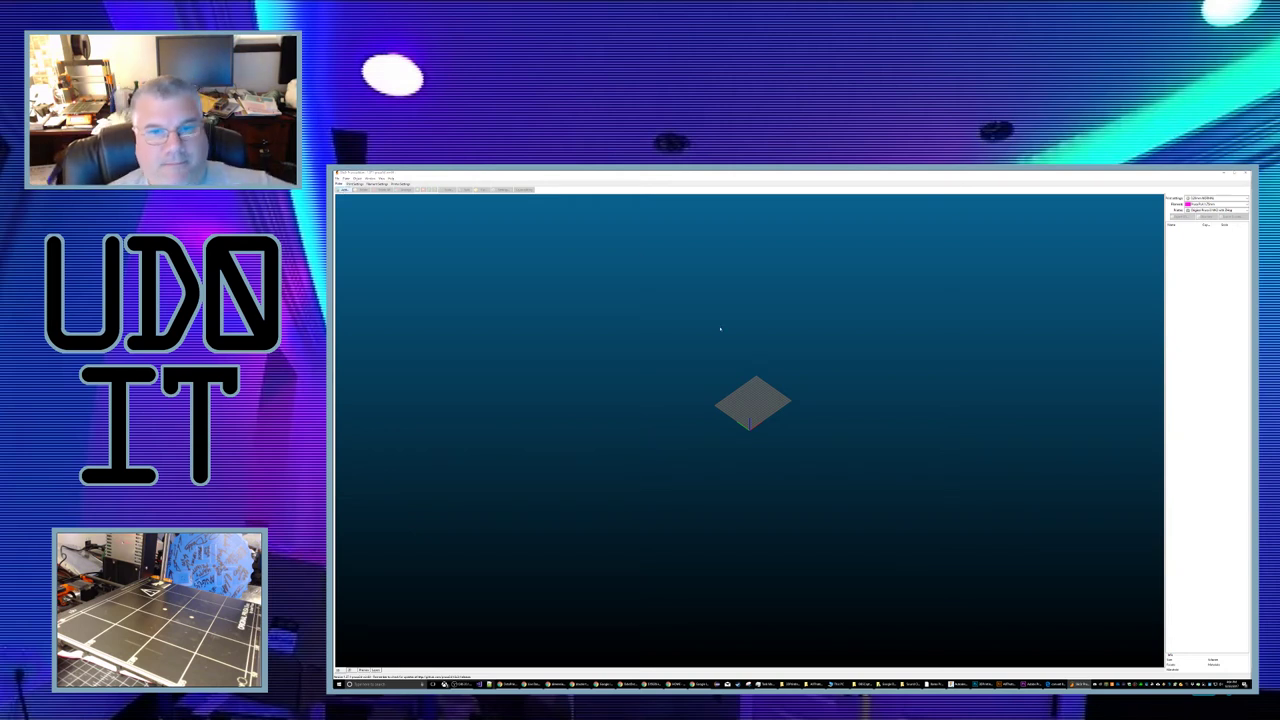
Step: Import the exported switch plate STL from its folder inside the 3D printing projects folder
{"action": "key", "text": "ctrl+o"}
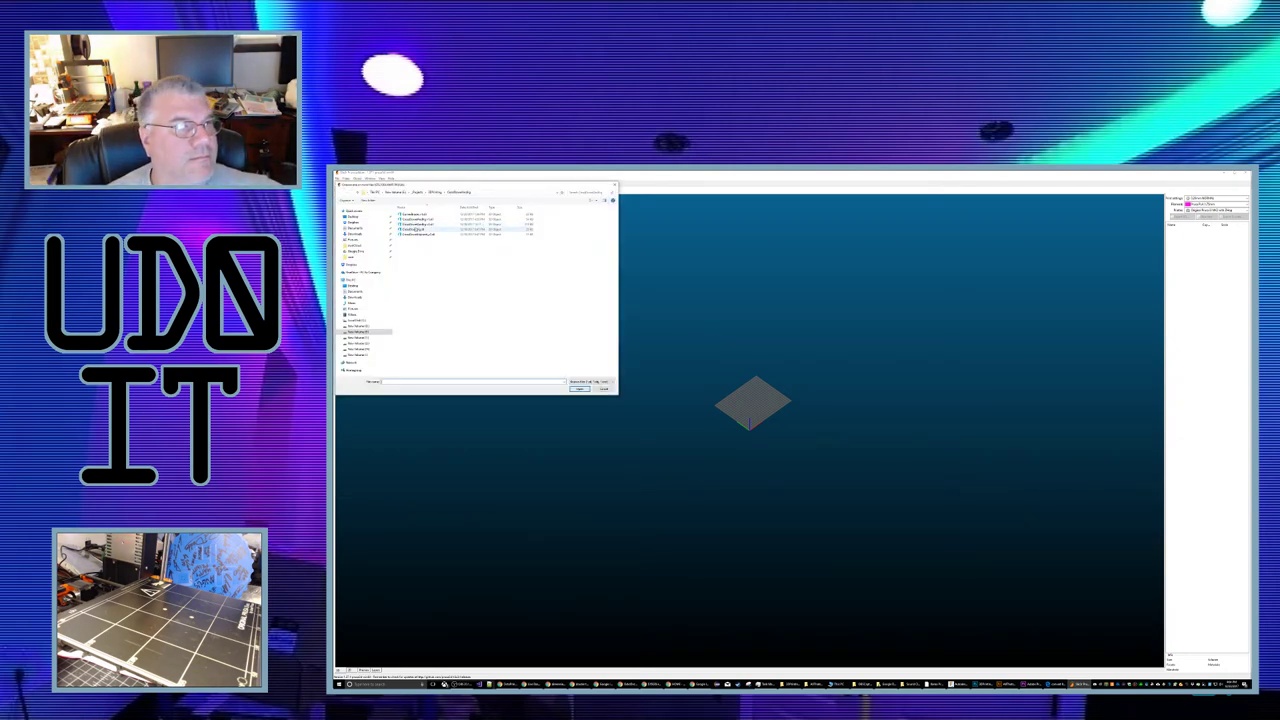
{"action": "left_click", "coordinate": [433, 191]}
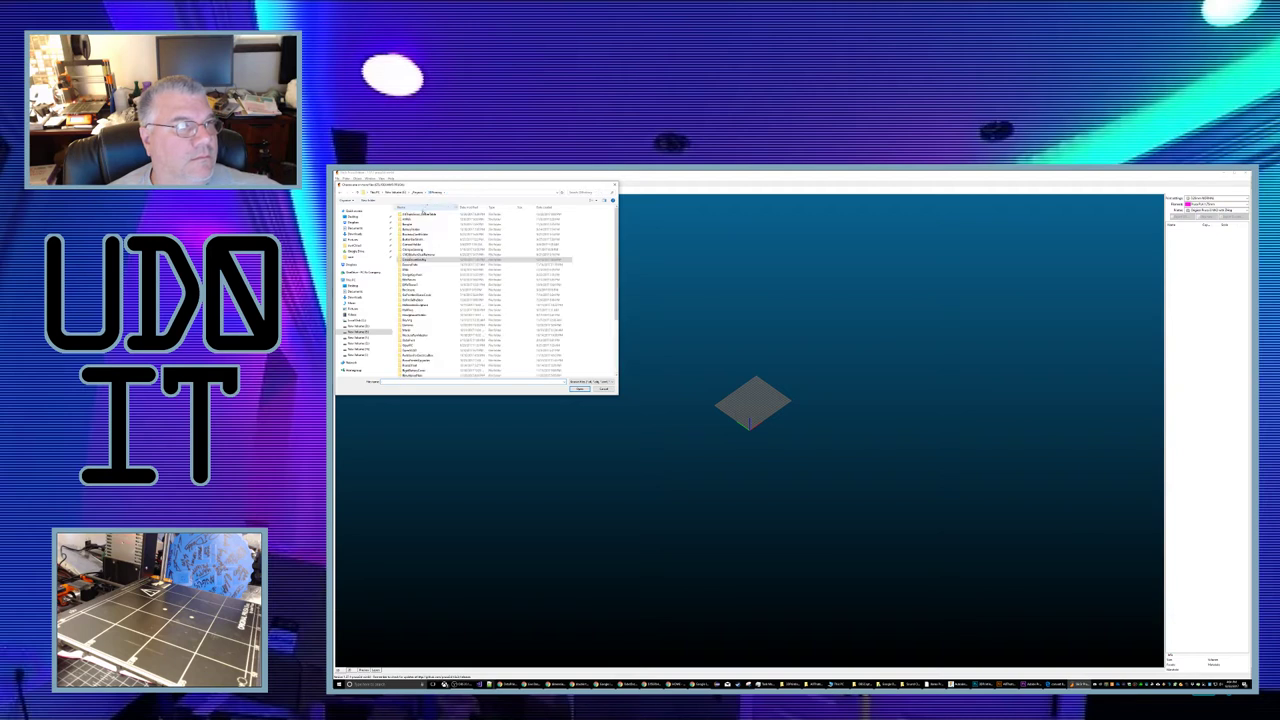
{"action": "scroll", "coordinate": [423, 350], "scroll_direction": "down", "scroll_amount": 5}
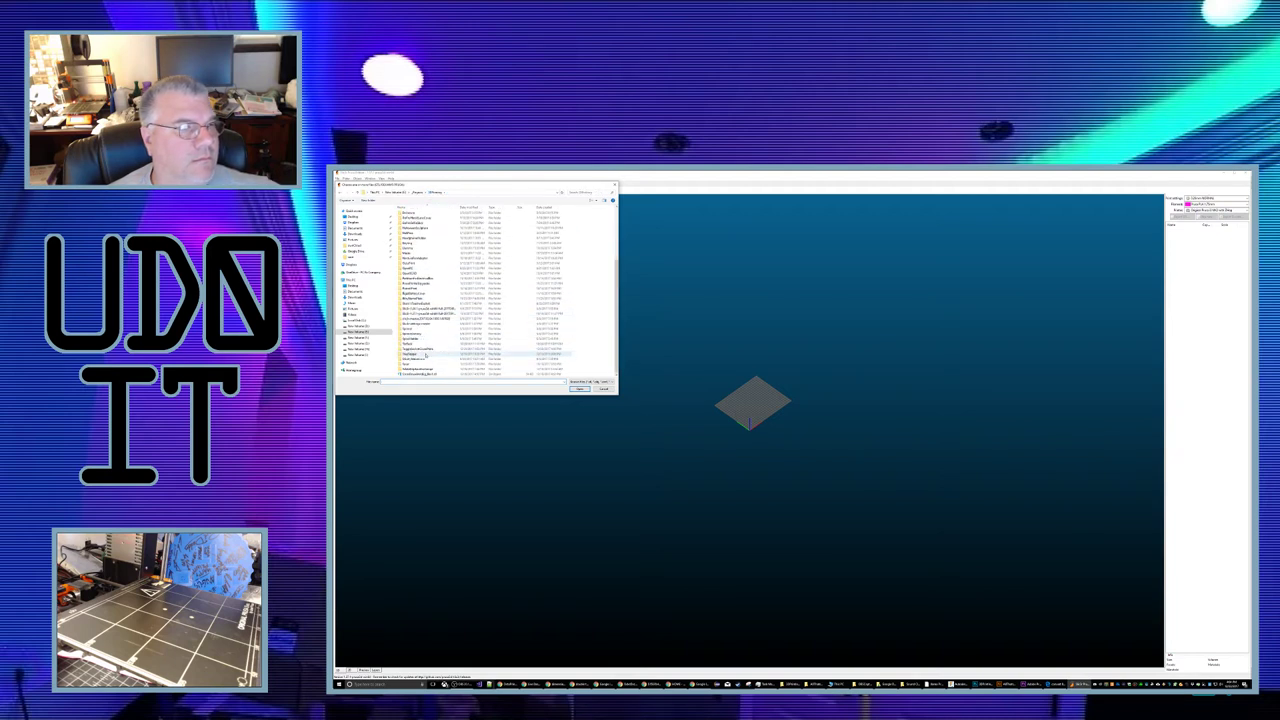
{"action": "double_click", "coordinate": [414, 349]}
{"action": "double_click", "coordinate": [420, 216]}
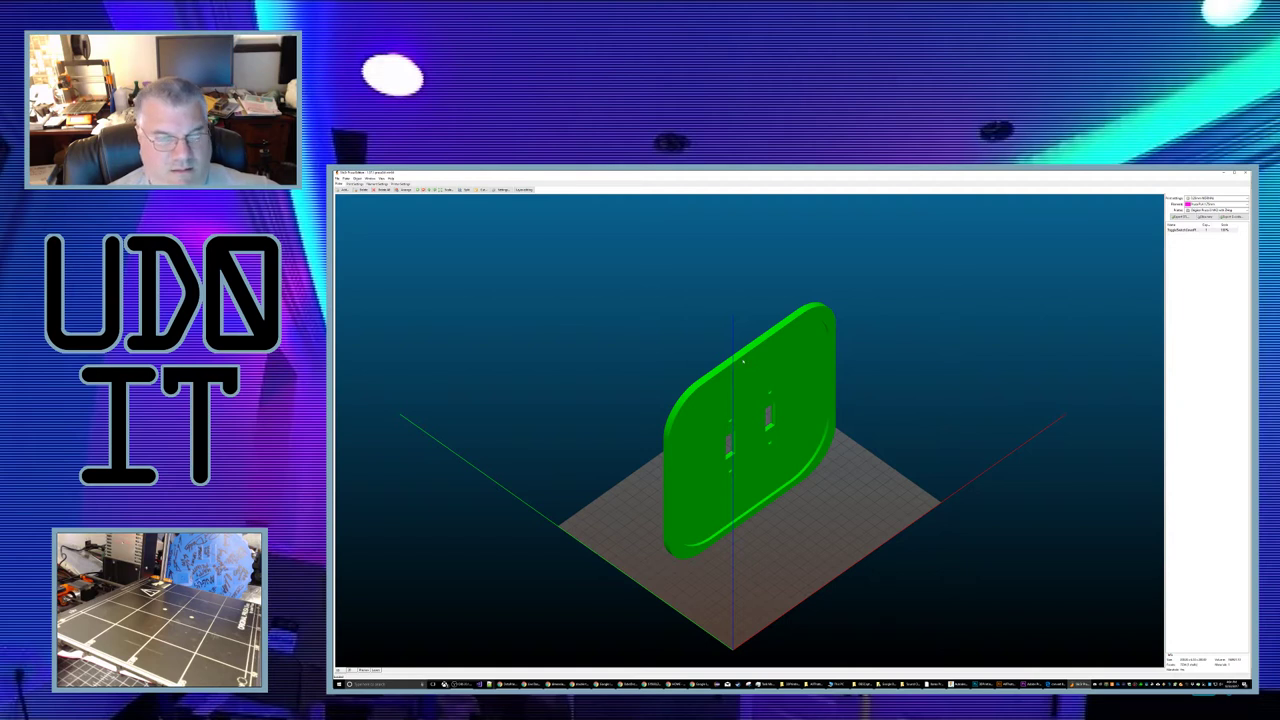
Step: Rotate the upright switch plate in two turns so it lies flat, with its recessed back facing up
{"action": "right_click", "coordinate": [743, 357]}
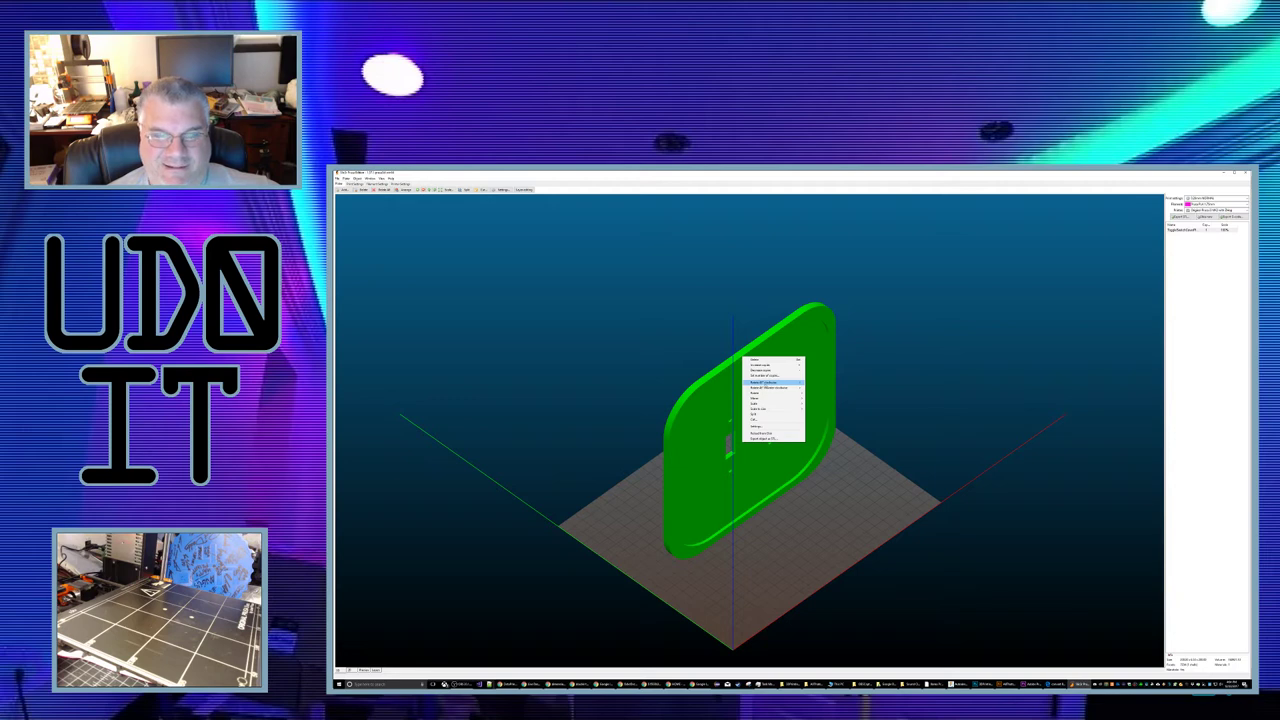
{"action": "mouse_move", "coordinate": [780, 393]}
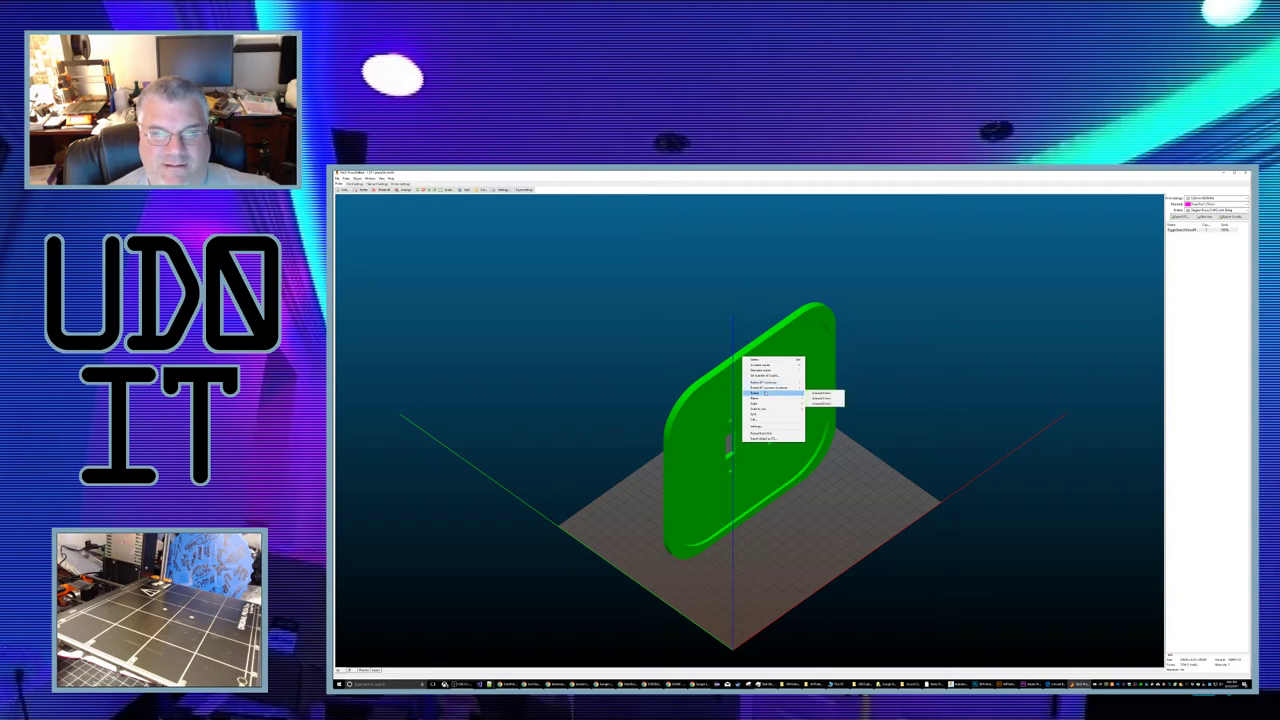
{"action": "left_click", "coordinate": [822, 394]}
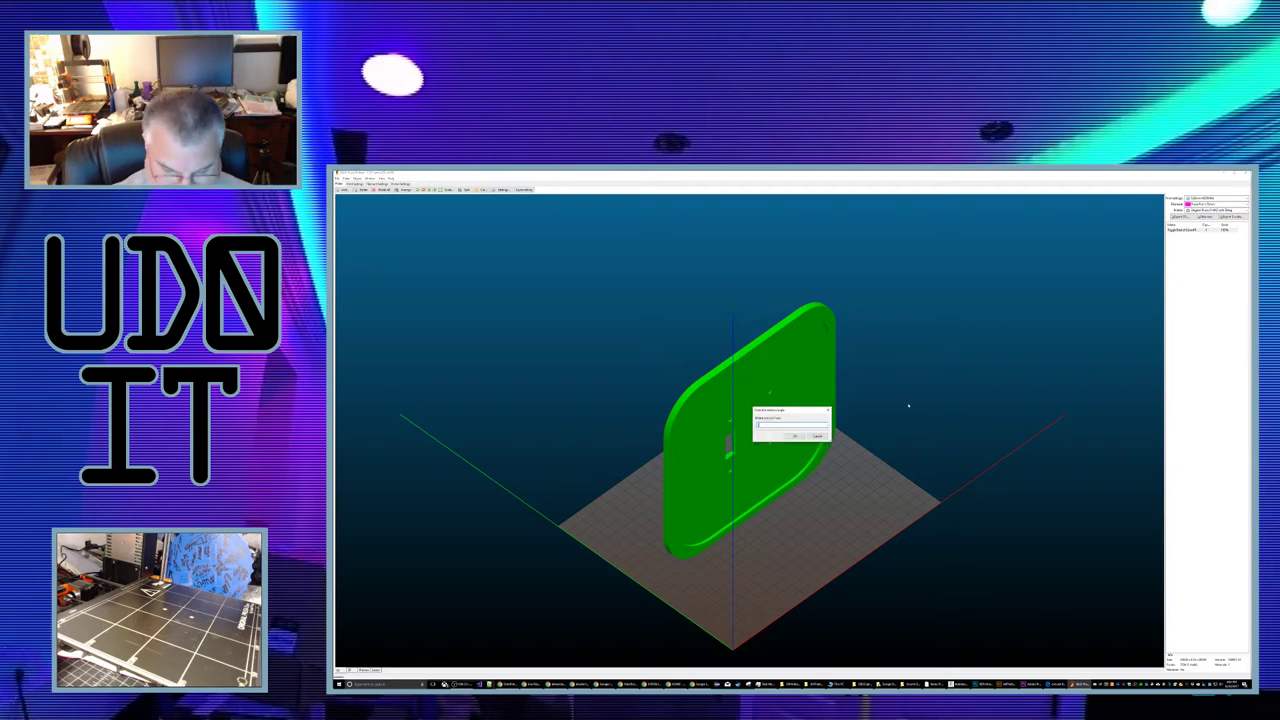
{"action": "key", "text": "Return"}
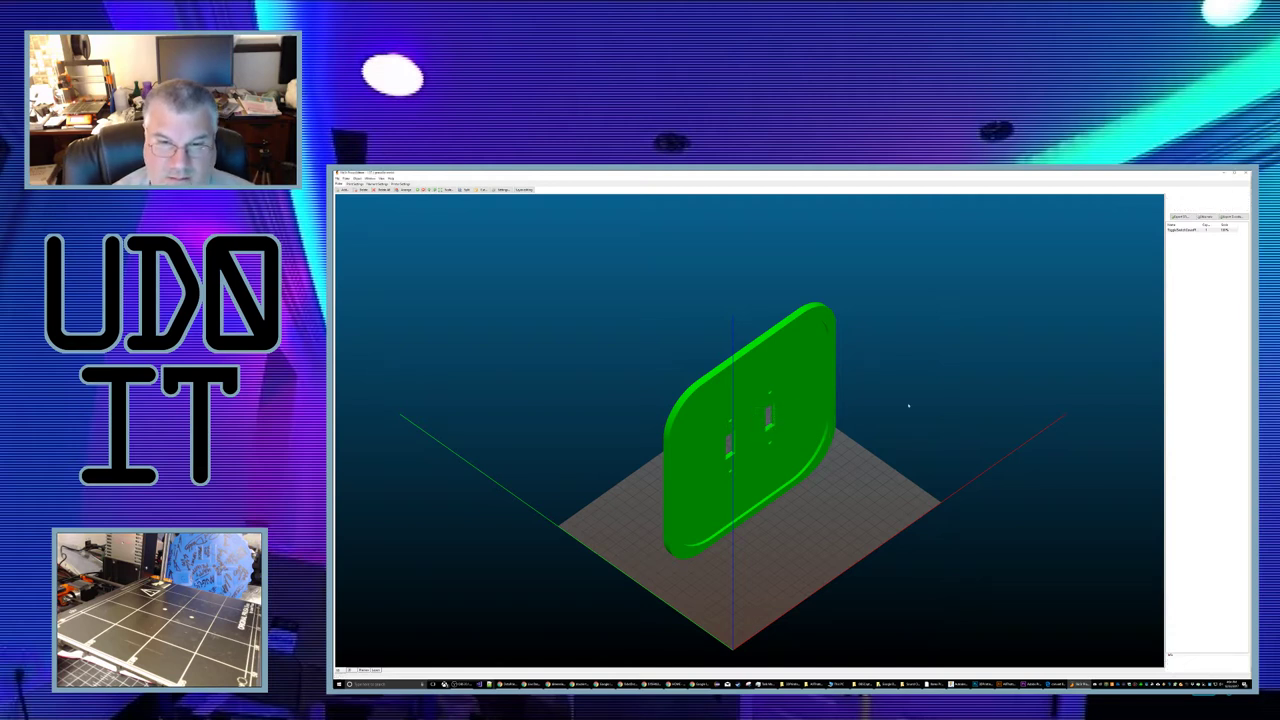
{"action": "right_click", "coordinate": [699, 436]}
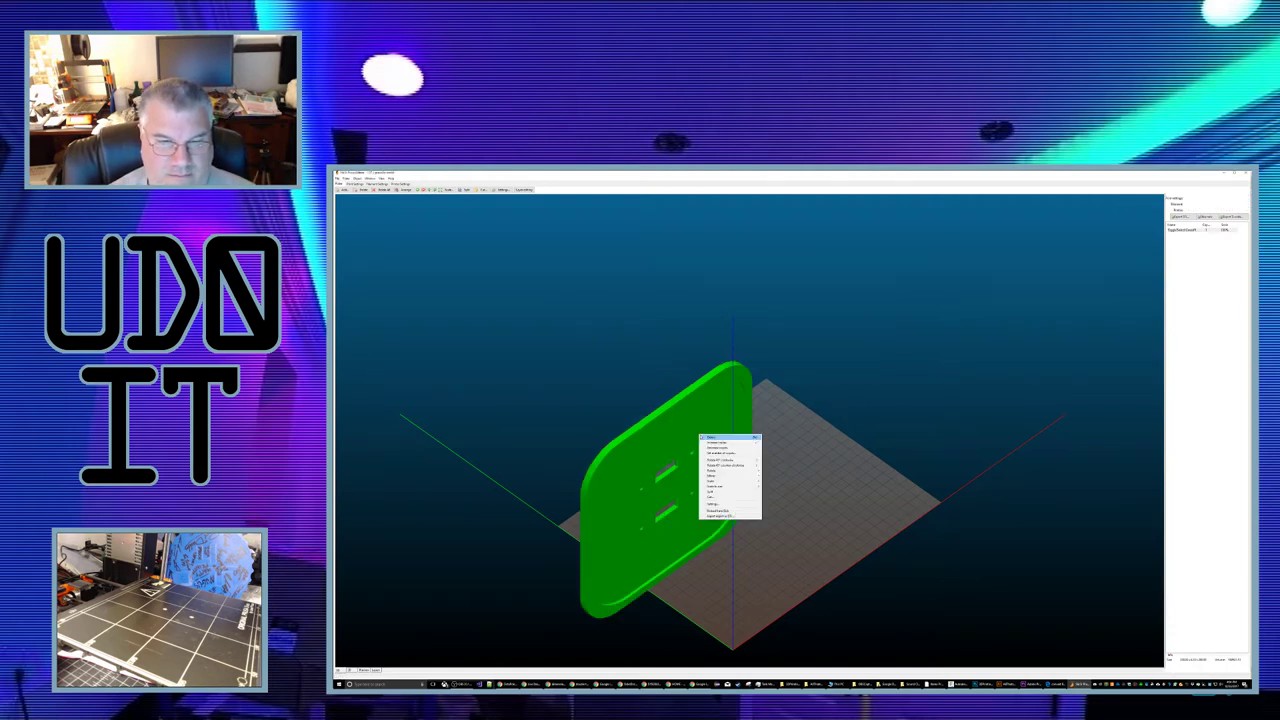
{"action": "mouse_move", "coordinate": [725, 460]}
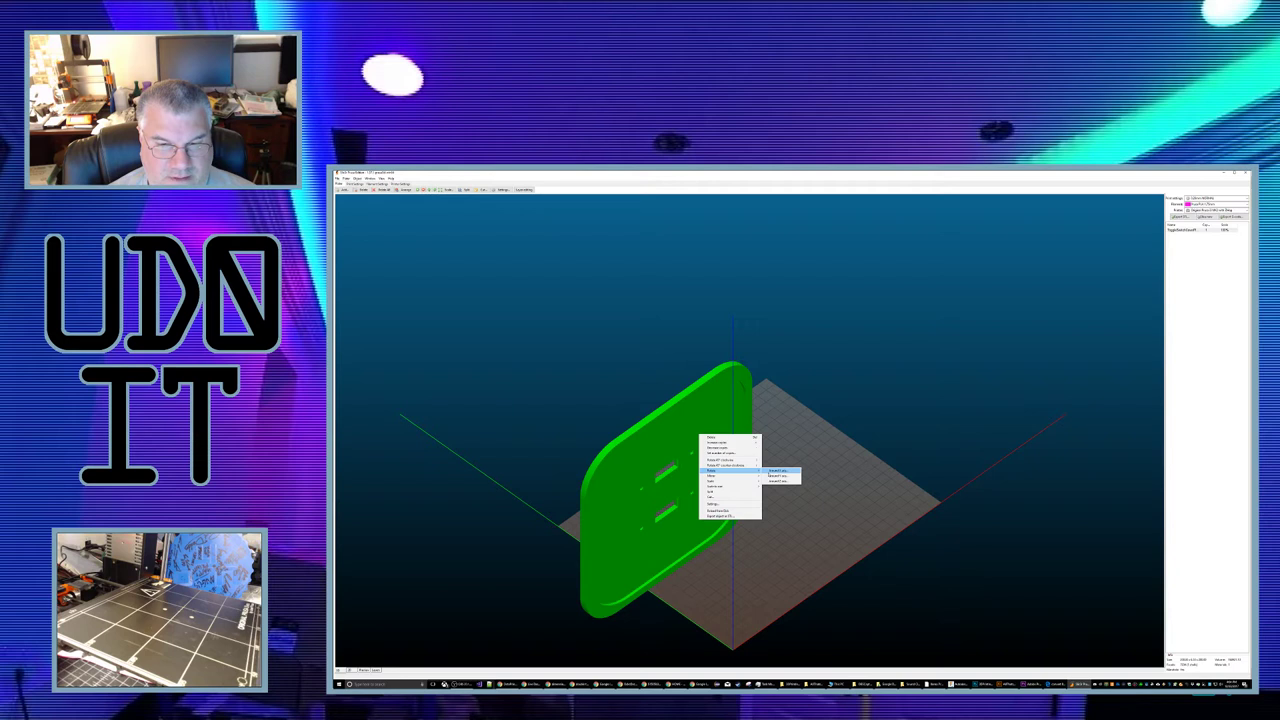
{"action": "left_click", "coordinate": [771, 474]}
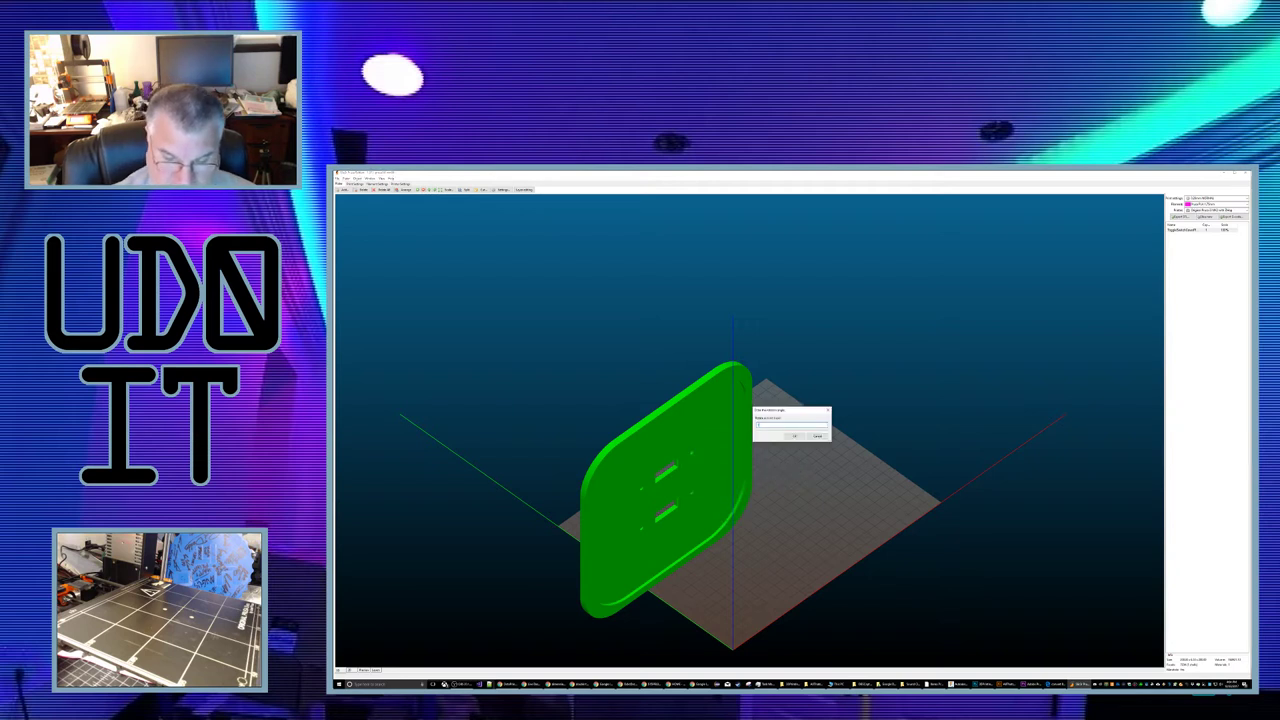
{"action": "key", "text": "Return"}
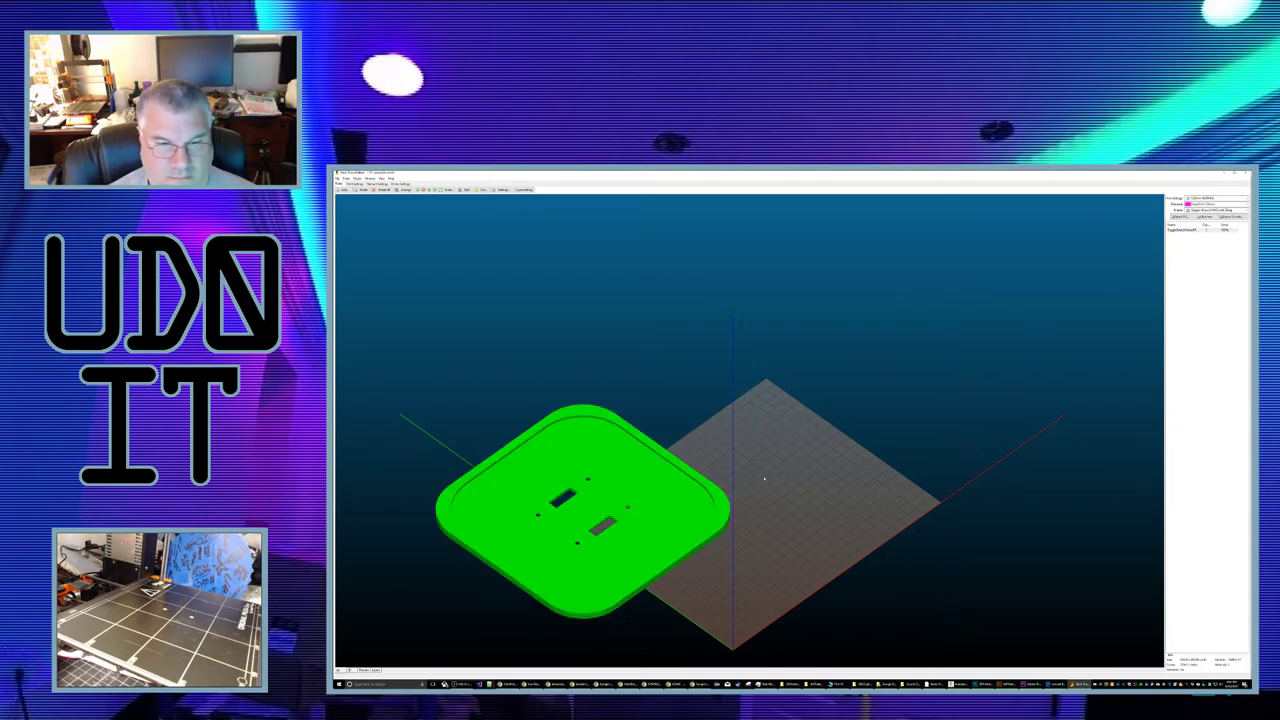
Step: Flip the flat plate over with another rotation so the llama side faces up
{"action": "right_click", "coordinate": [666, 500]}
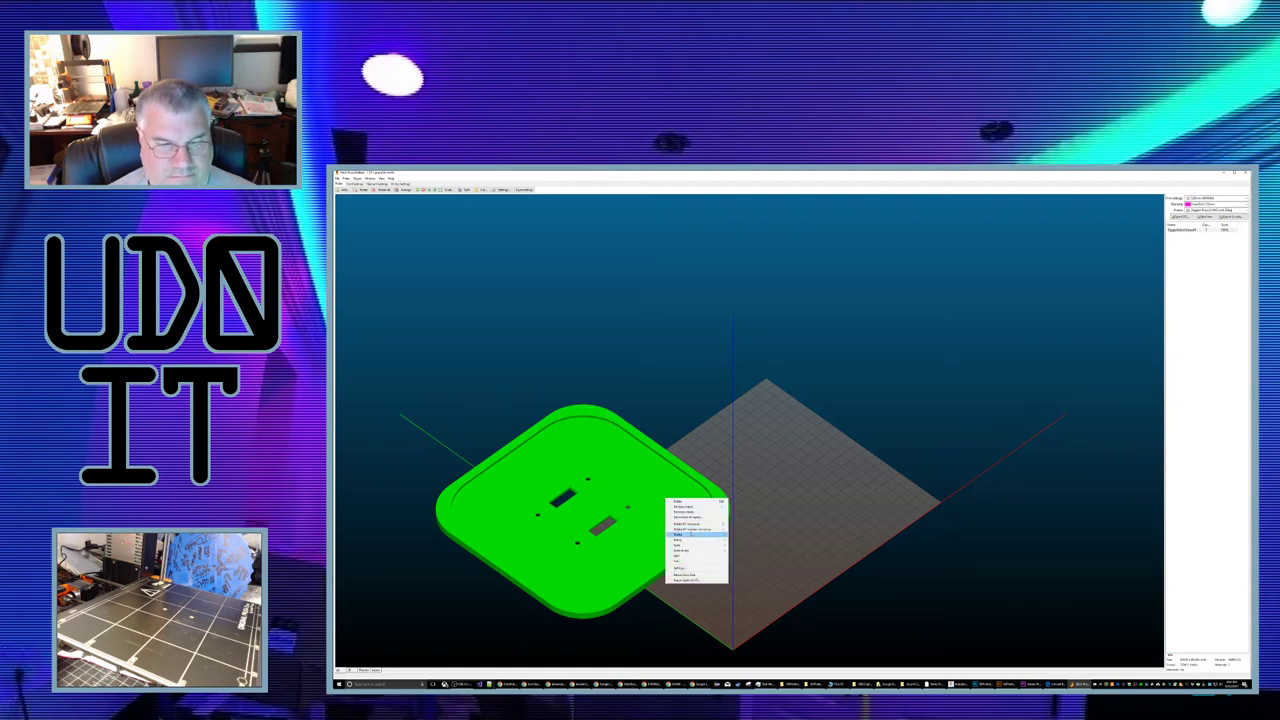
{"action": "mouse_move", "coordinate": [691, 536]}
{"action": "left_click", "coordinate": [765, 544]}
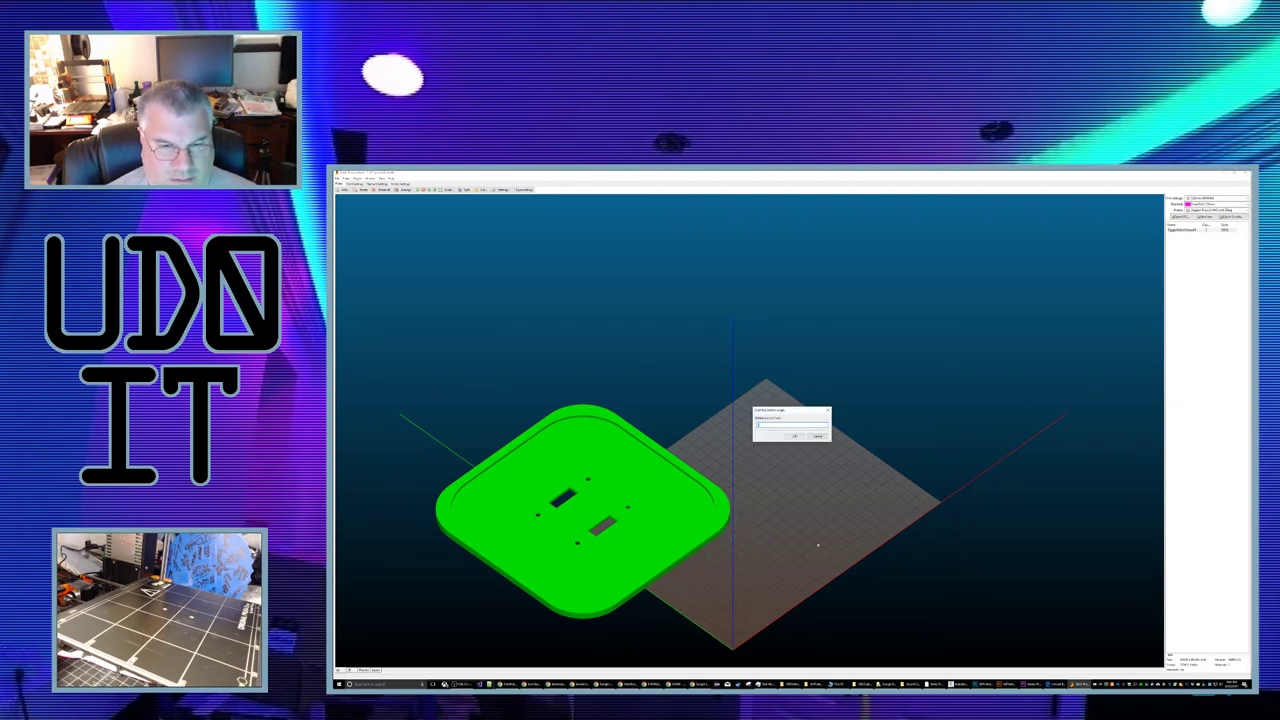
{"action": "key", "text": "Return"}
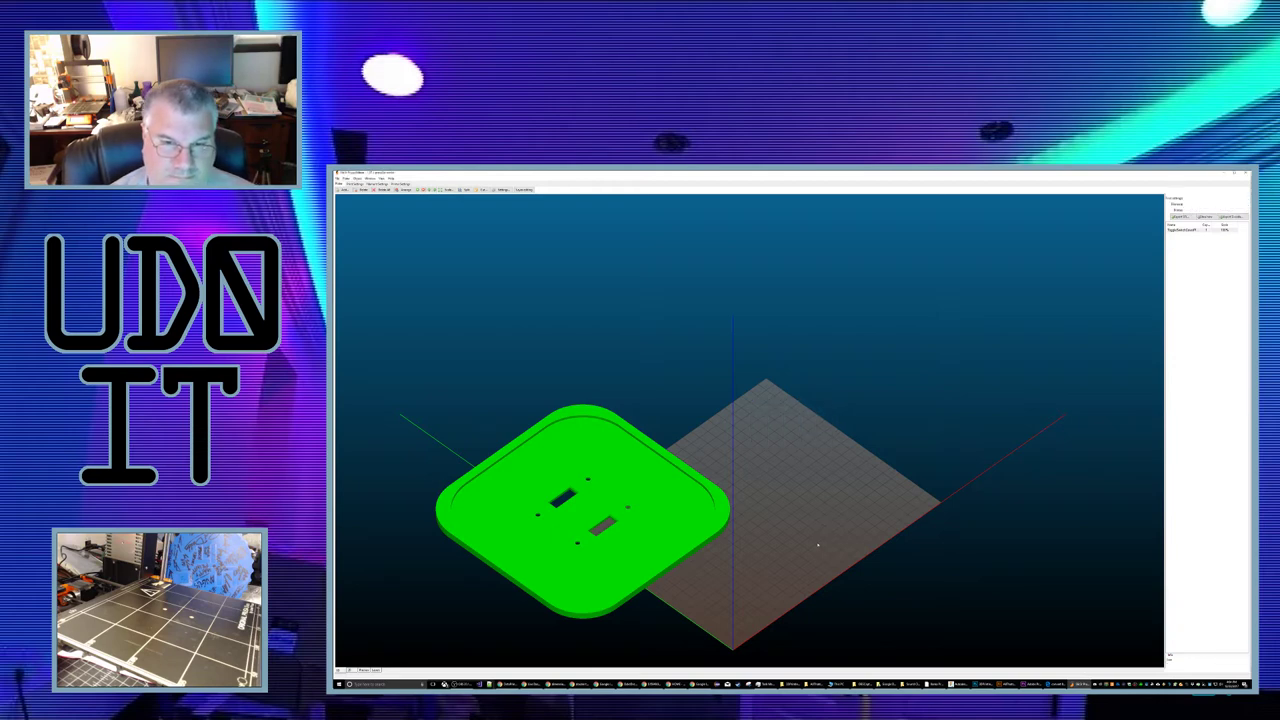
Step: Move the switch plate onto the print bed and auto-arrange it
{"action": "left_click_drag", "start_coordinate": [647, 480], "coordinate": [819, 475]}
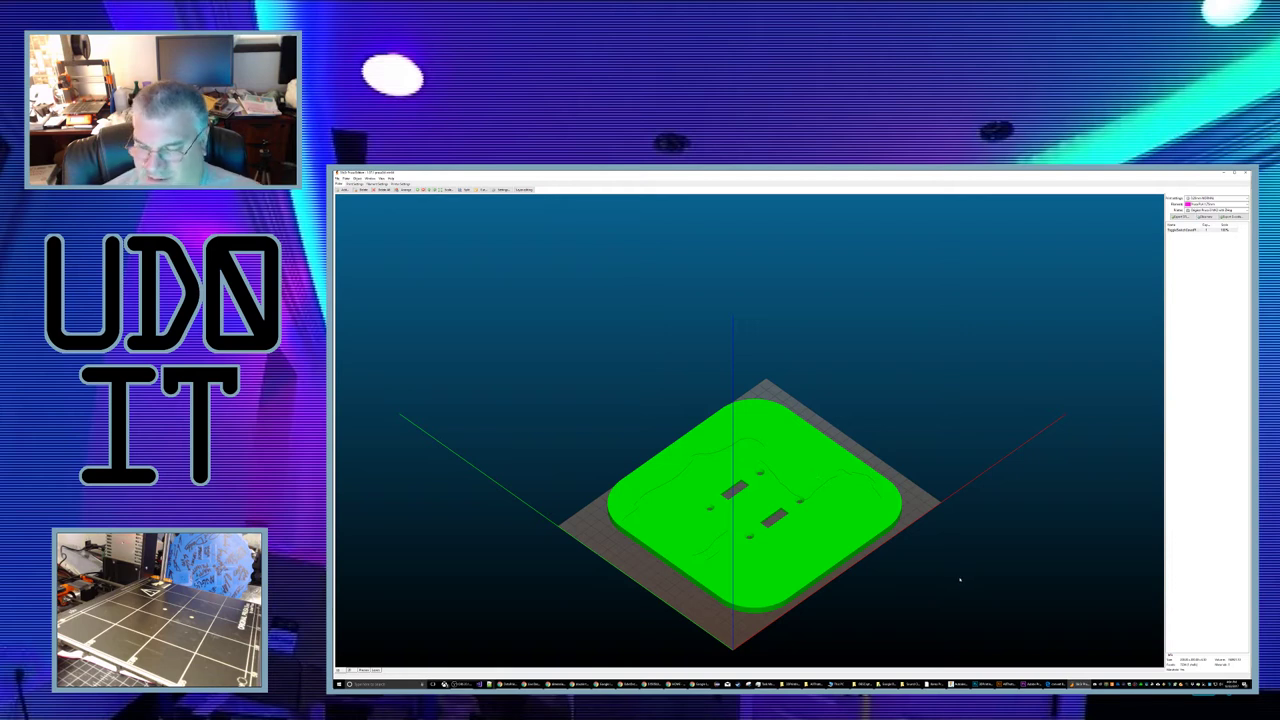
{"action": "middle_click_drag", "start_coordinate": [957, 580], "coordinate": [979, 544]}
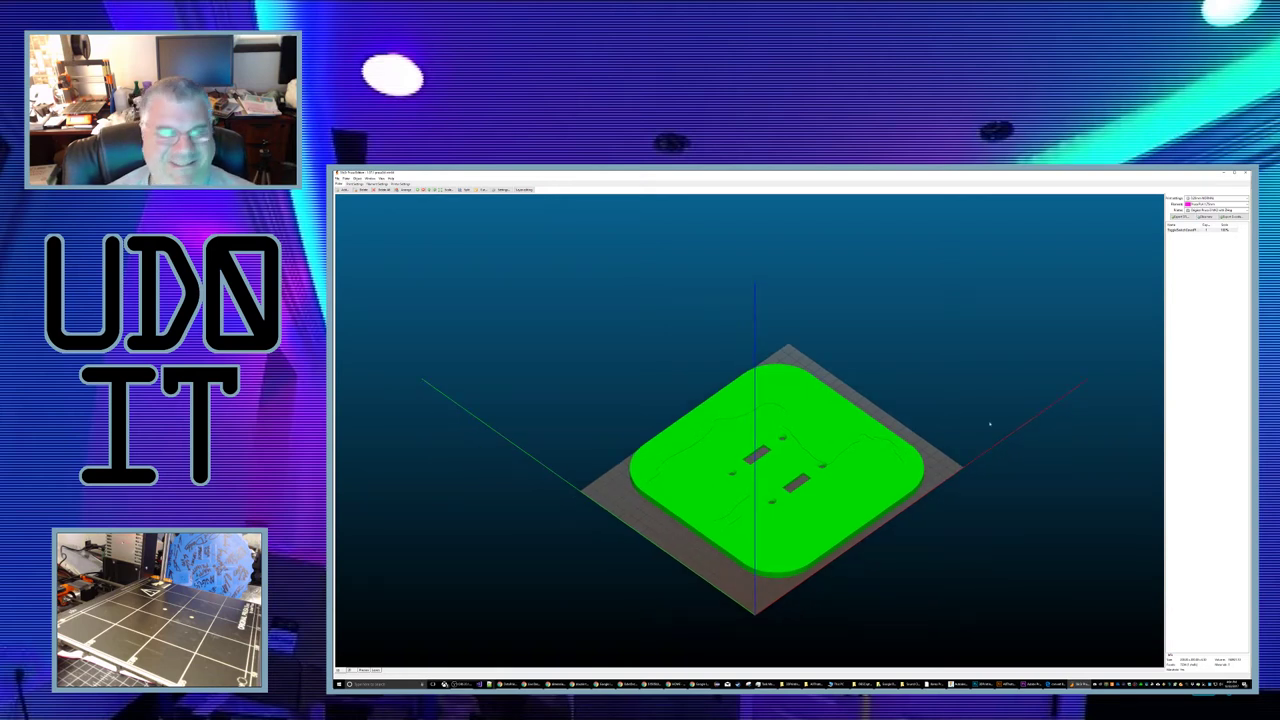
{"action": "left_click", "coordinate": [404, 191]}
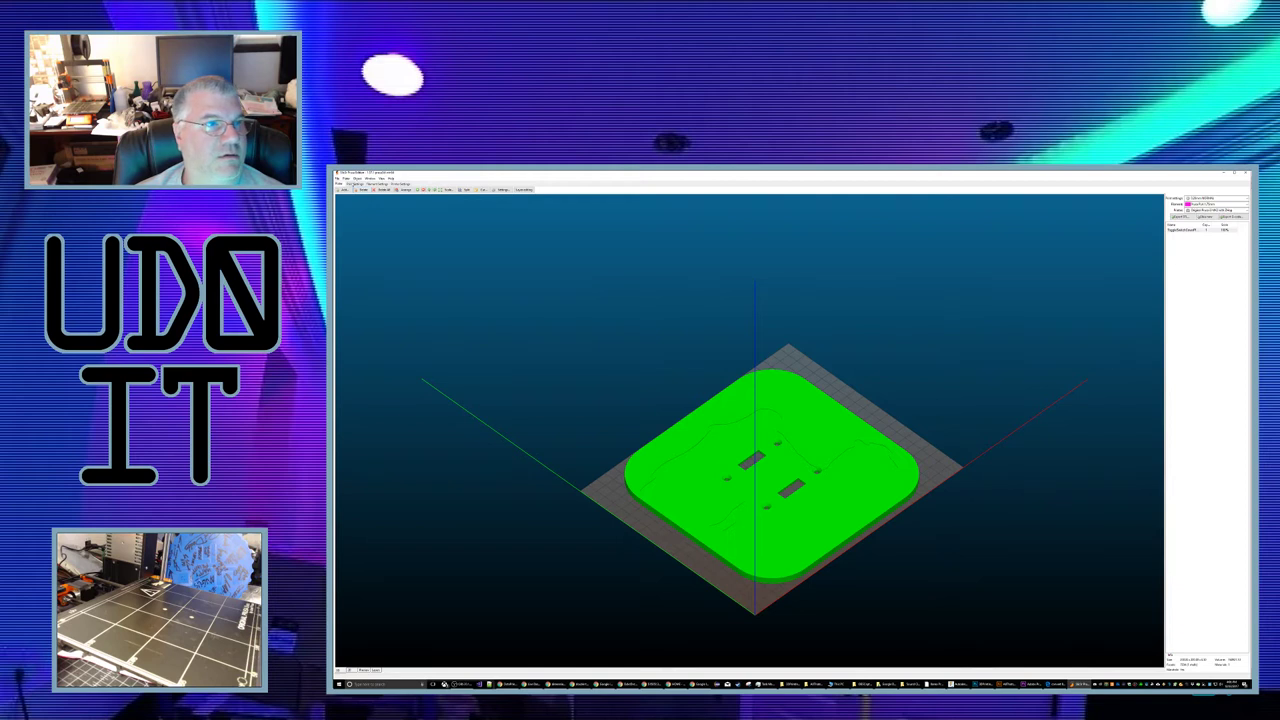
Step: Turn on support material generation, accept the suggested settings adjustment for supports, and adjust the raft layers
{"action": "left_click", "coordinate": [354, 185]}
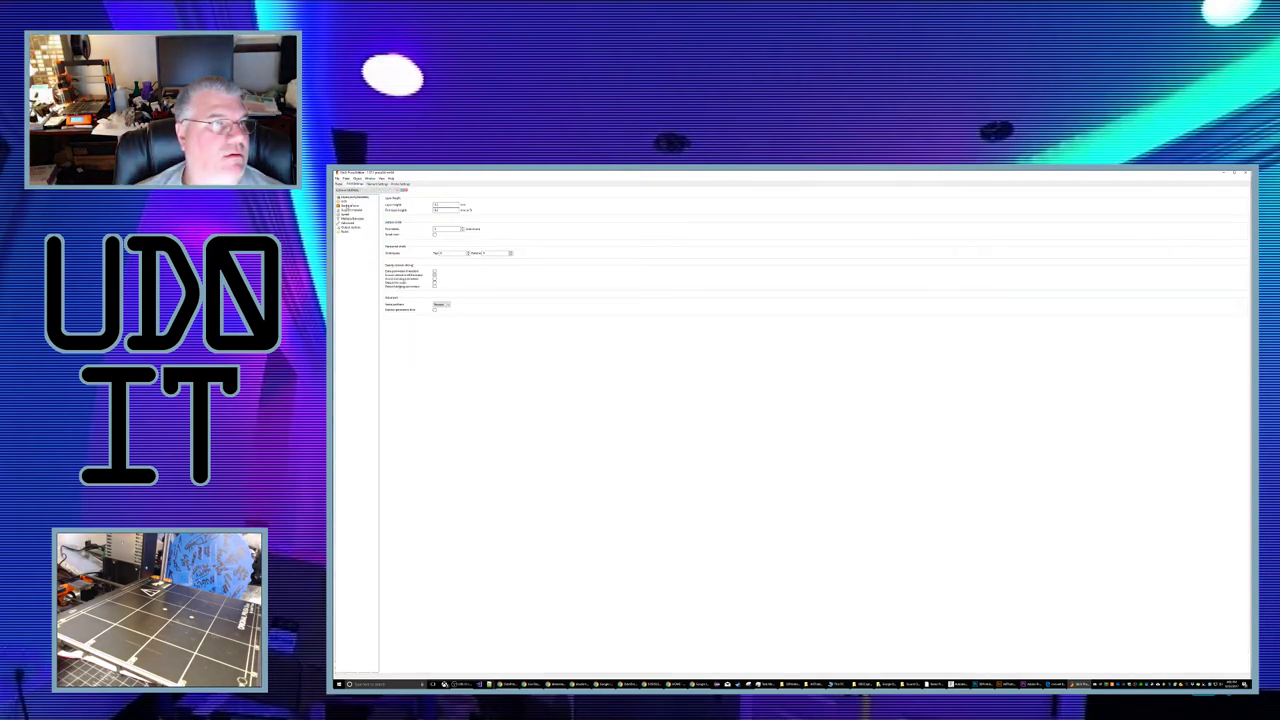
{"action": "left_click", "coordinate": [350, 209]}
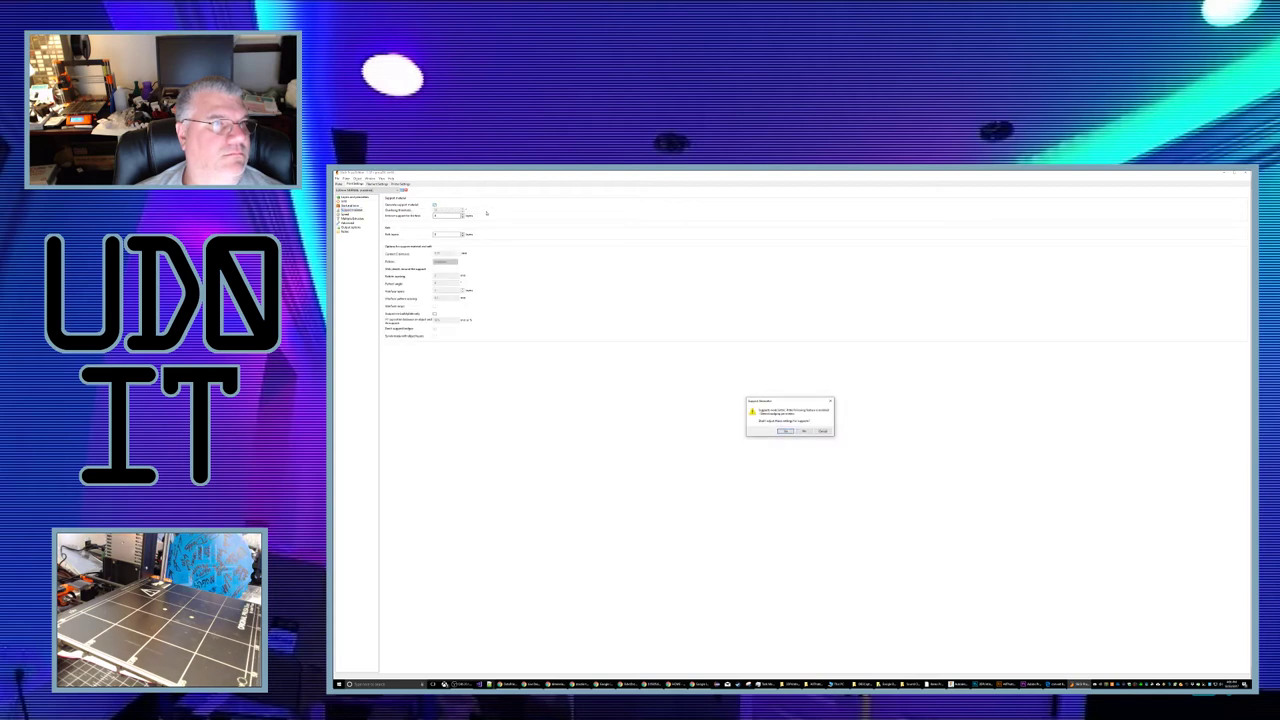
{"action": "left_click", "coordinate": [786, 431]}
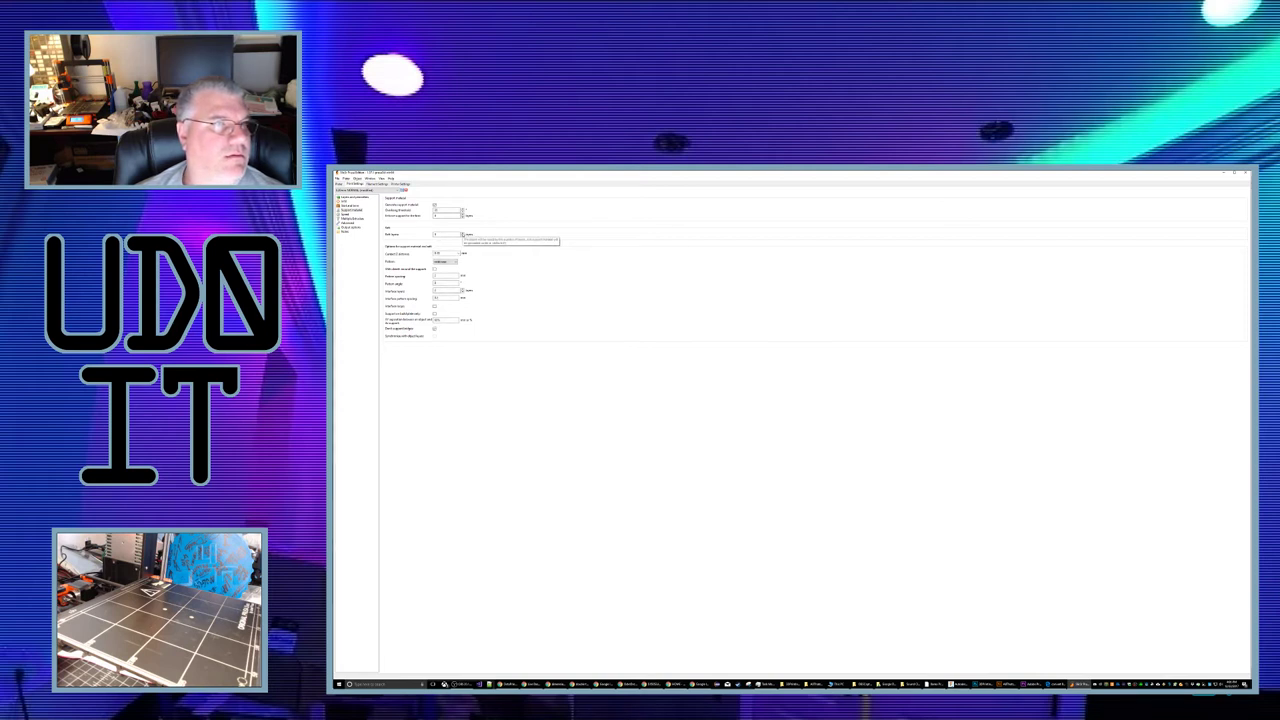
{"action": "left_click", "coordinate": [462, 235]}
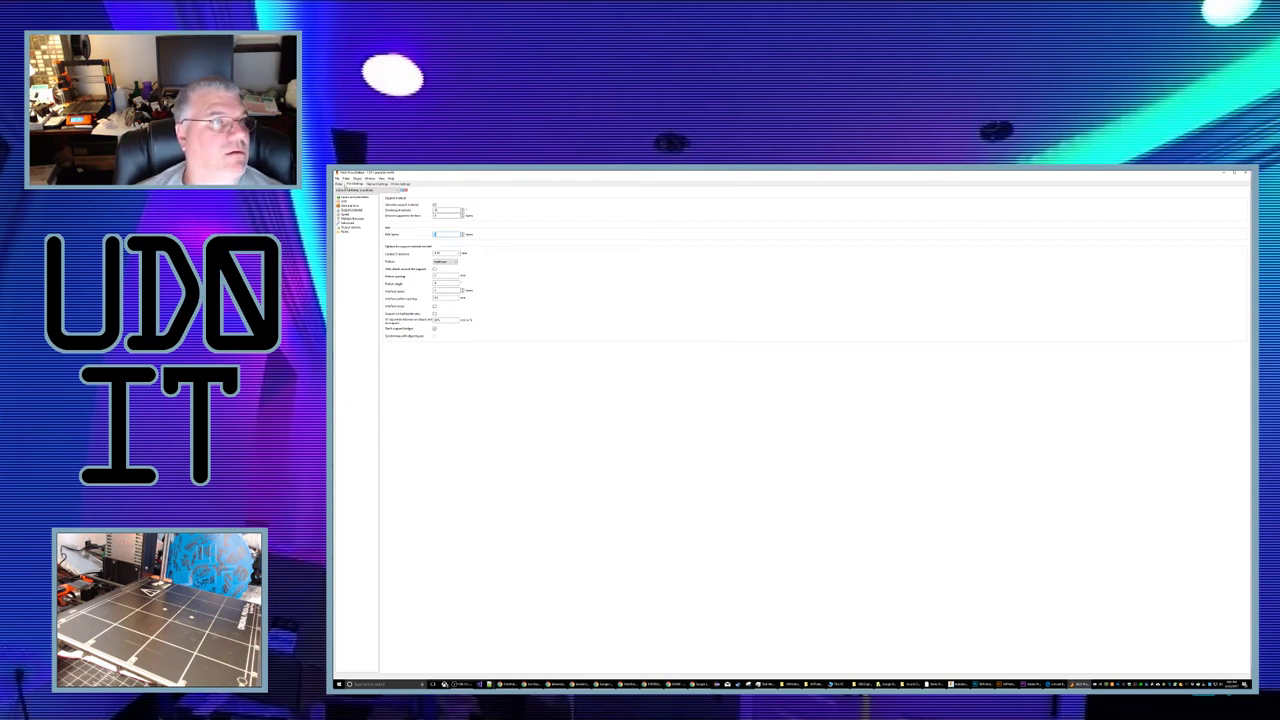
Step: Preview the sliced plate and examine its toolpaths, llama outline, slots and supports from above
{"action": "left_click", "coordinate": [339, 184]}
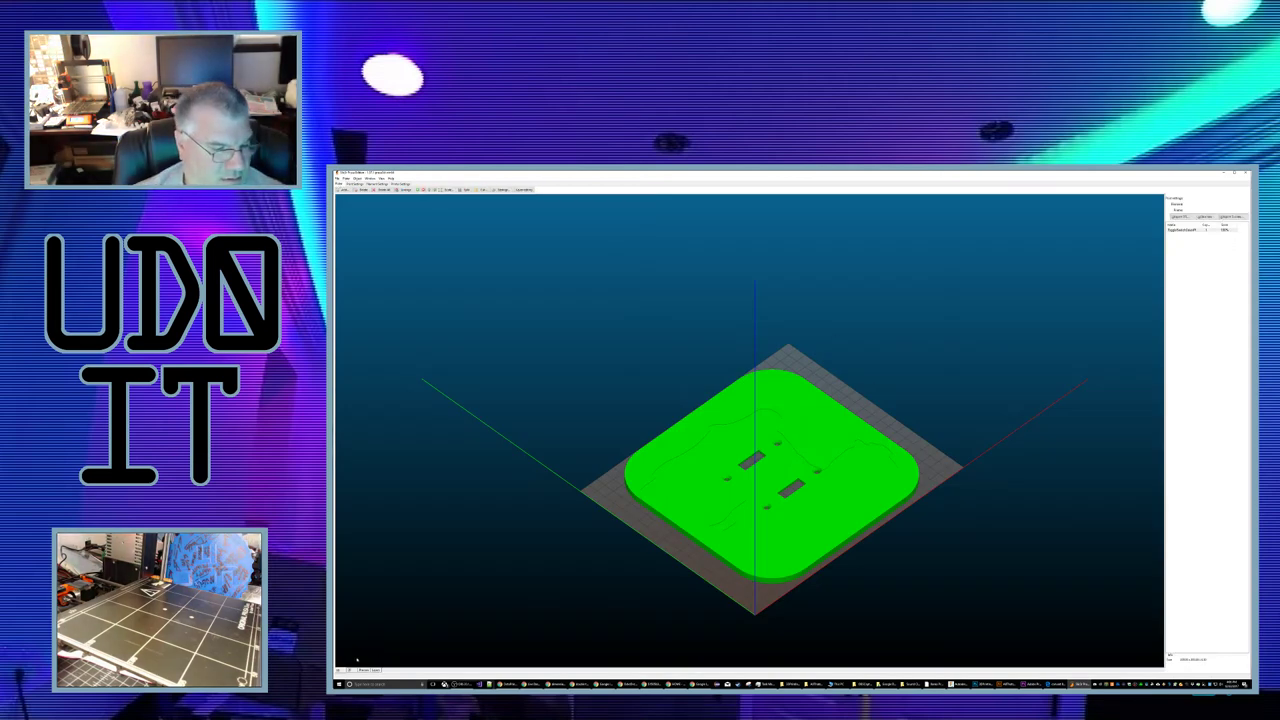
{"action": "left_click", "coordinate": [363, 670]}
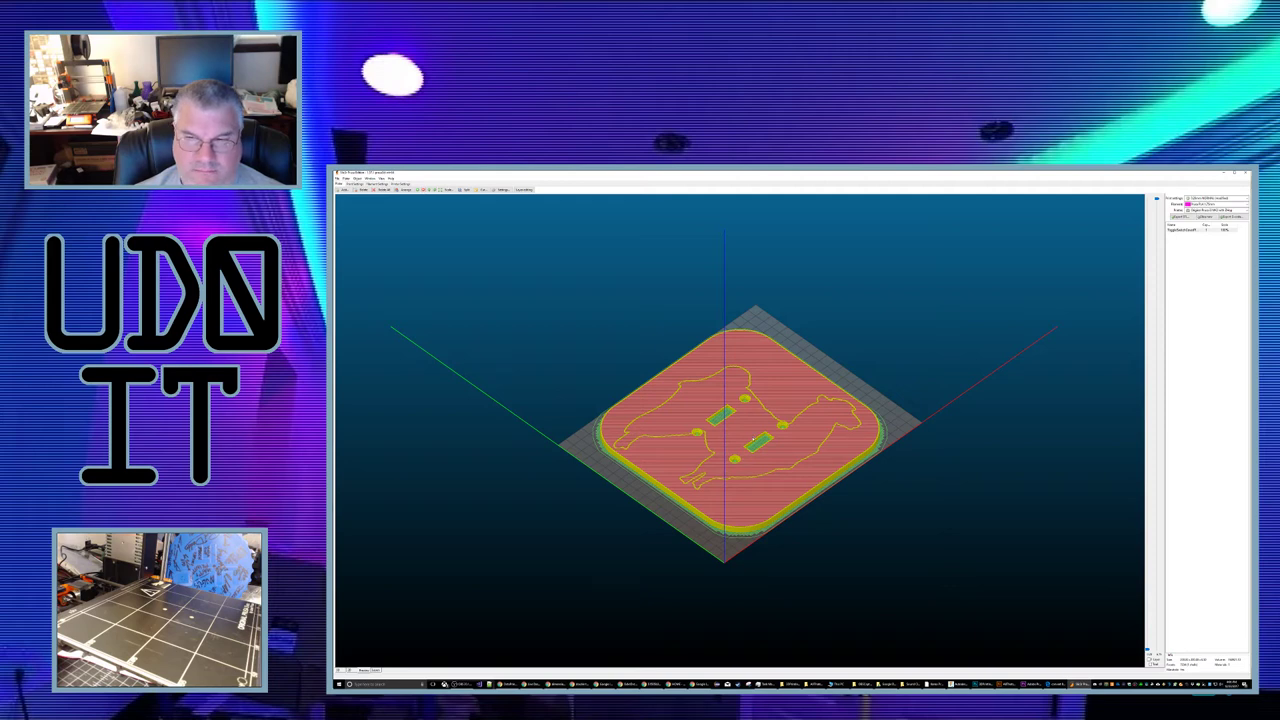
{"action": "scroll", "coordinate": [754, 441], "scroll_direction": "up", "scroll_amount": 2}
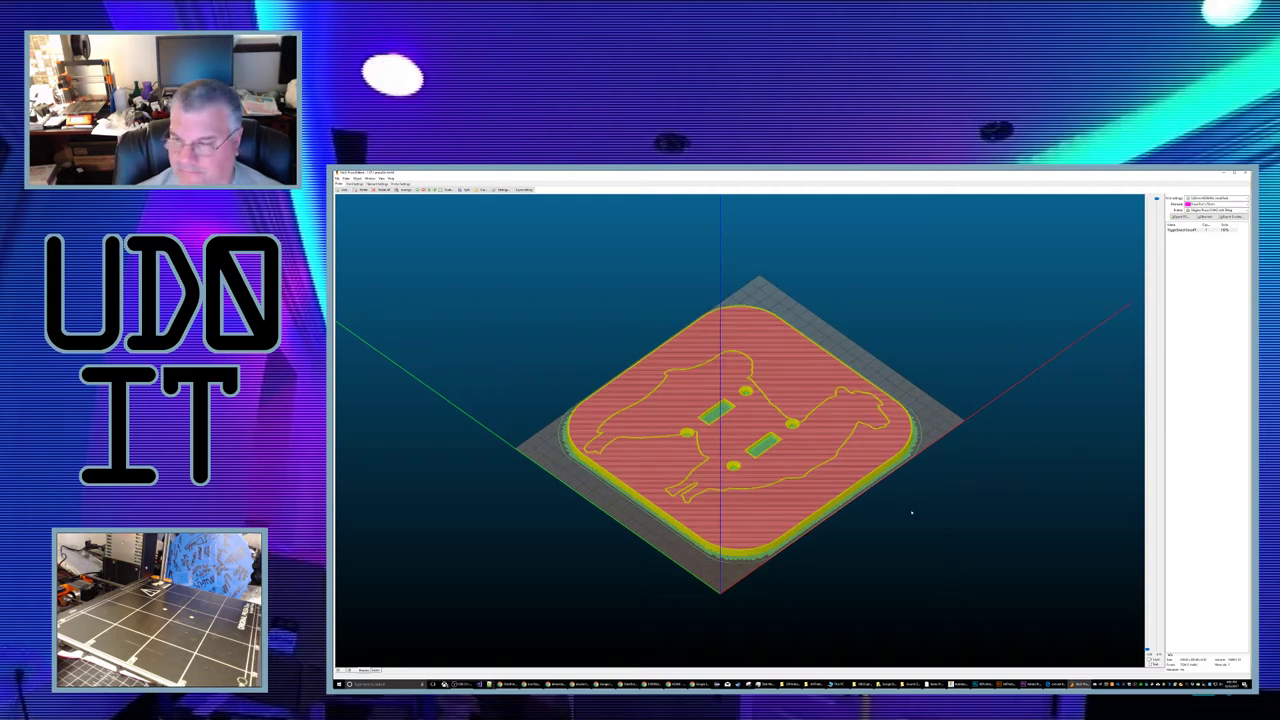
{"action": "middle_click_drag", "start_coordinate": [910, 513], "coordinate": [919, 510]}
{"action": "left_click_drag", "start_coordinate": [867, 531], "coordinate": [882, 578]}
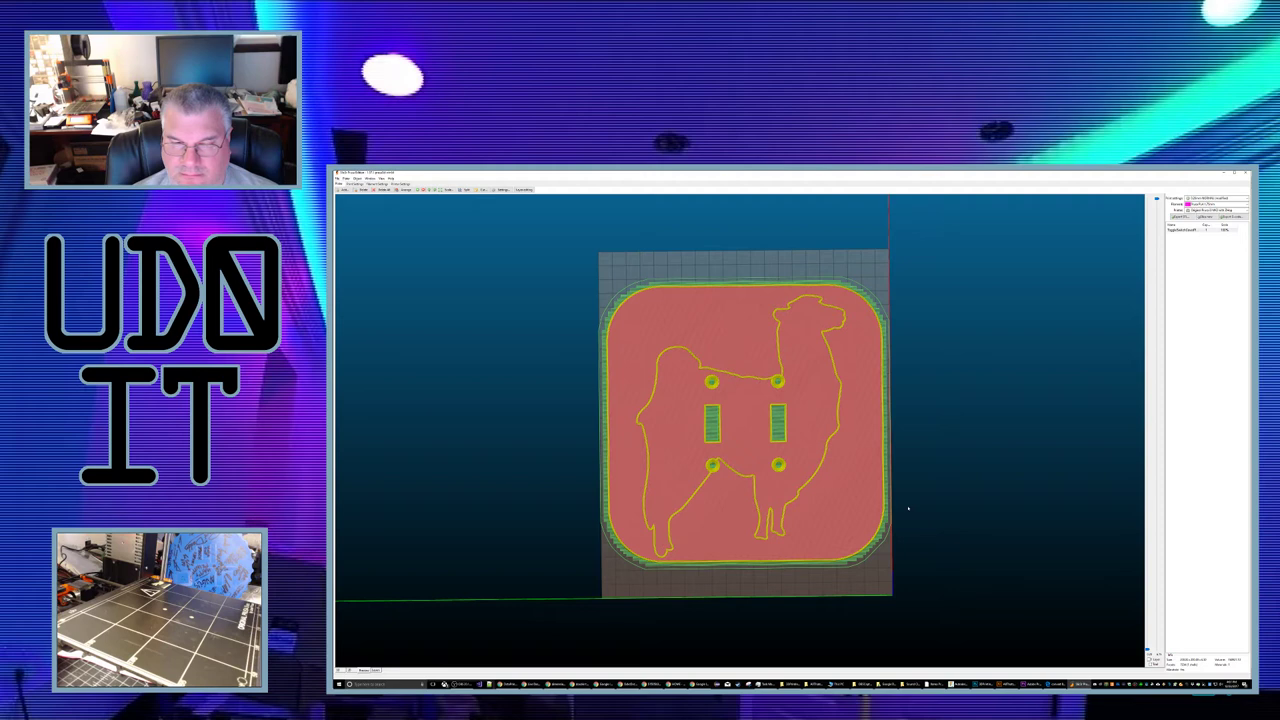
Step: Switch to Fusion 360 and measure the switch plate's thickness between the upper and lower edges of its long side
{"action": "middle_click_drag", "start_coordinate": [908, 509], "coordinate": [898, 499]}
{"action": "mouse_move", "coordinate": [866, 554]}
{"action": "left_mouse_down"}
{"action": "mouse_move", "coordinate": [860, 525]}
{"action": "mouse_move", "coordinate": [871, 534]}
{"action": "mouse_move", "coordinate": [857, 541]}
{"action": "left_mouse_up"}
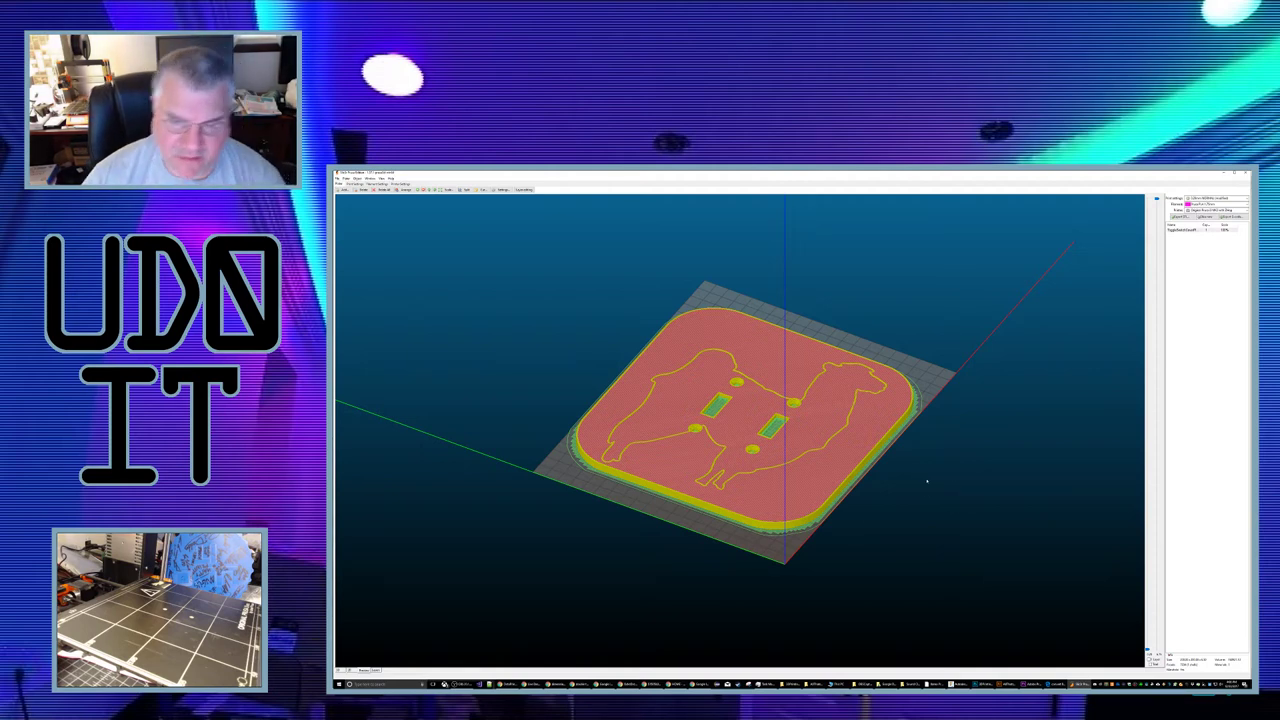
{"action": "key", "text": "alt+Tab"}
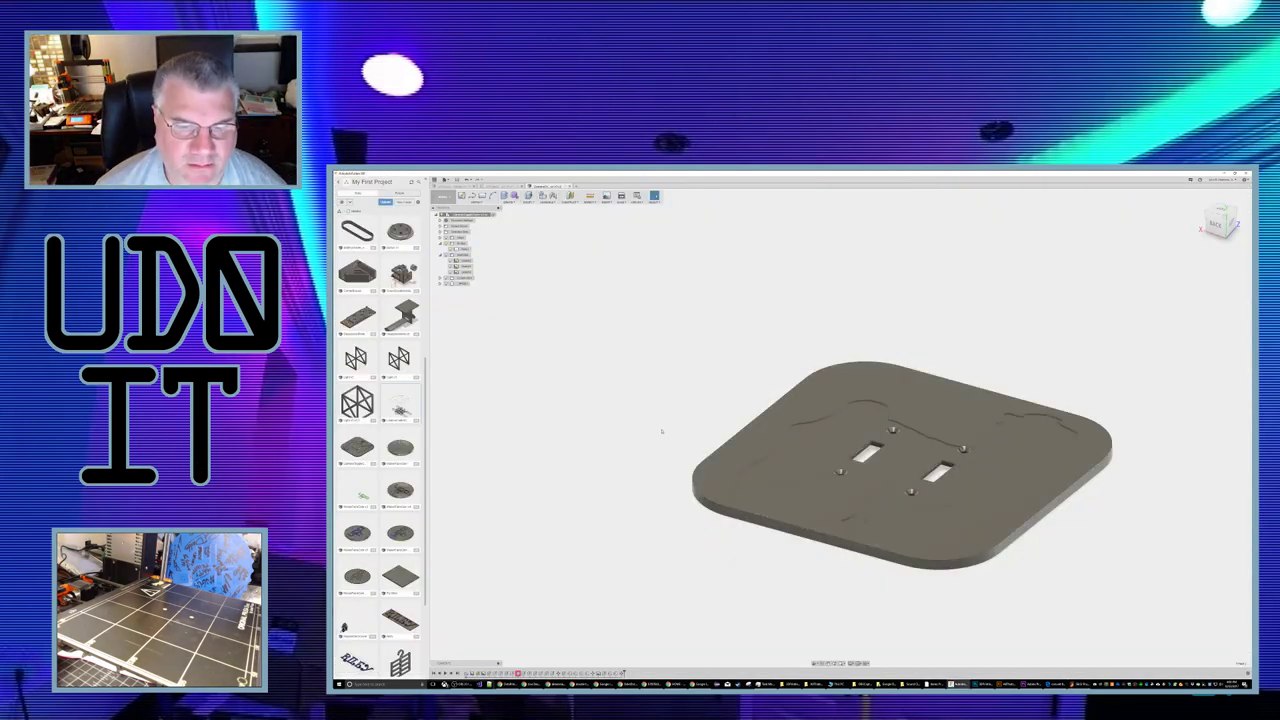
{"action": "middle_click_drag", "start_coordinate": [675, 416], "coordinate": [677, 423], "text": "shift"}
{"action": "key", "text": "i"}
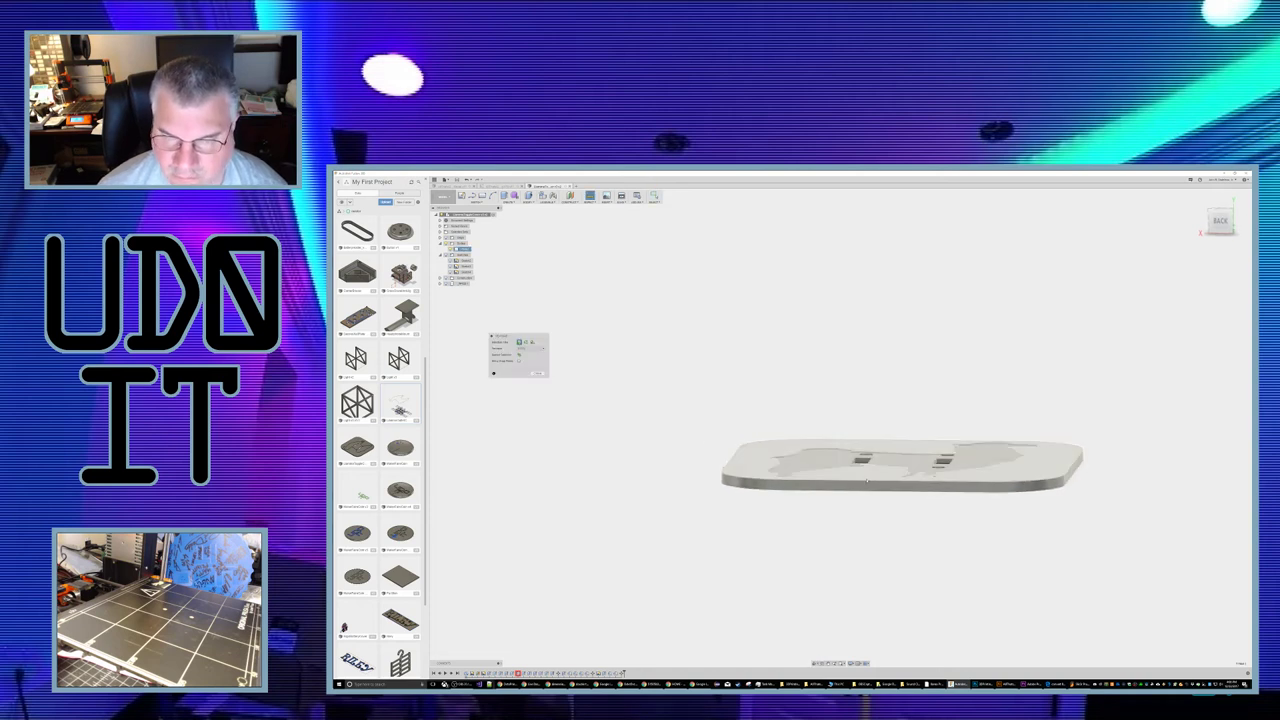
{"action": "left_click", "coordinate": [872, 490]}
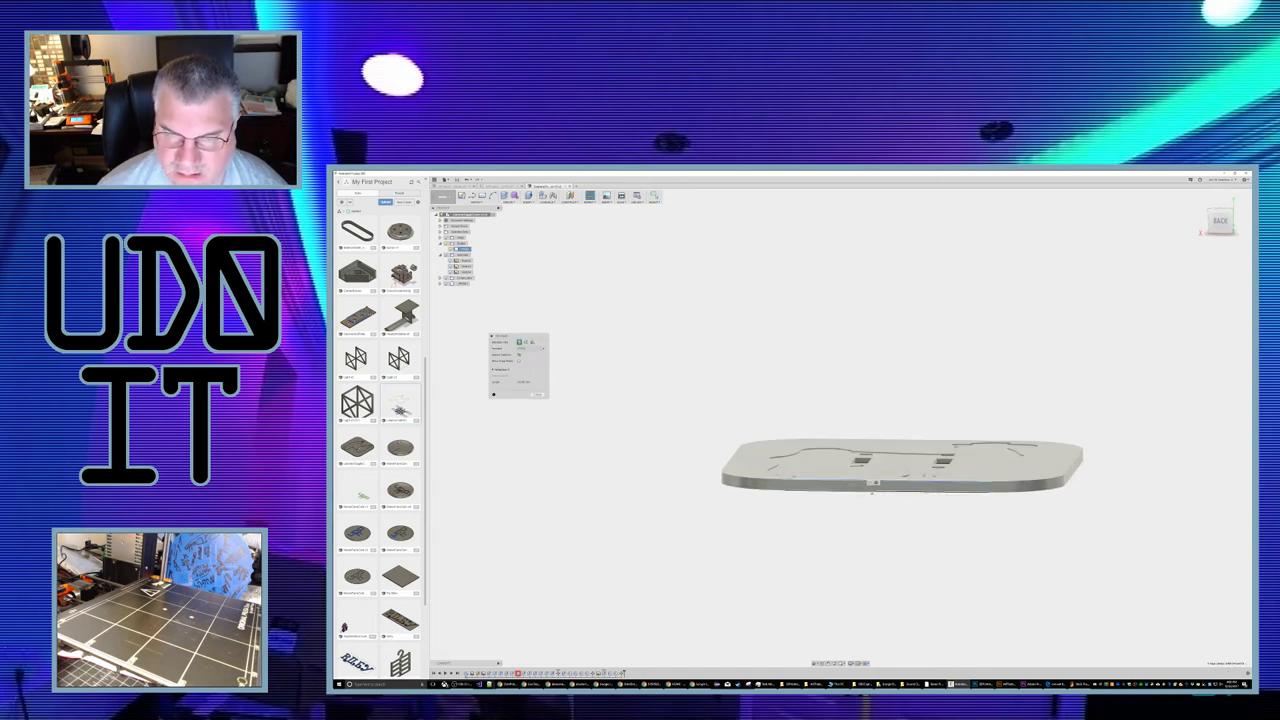
{"action": "left_click", "coordinate": [990, 487]}
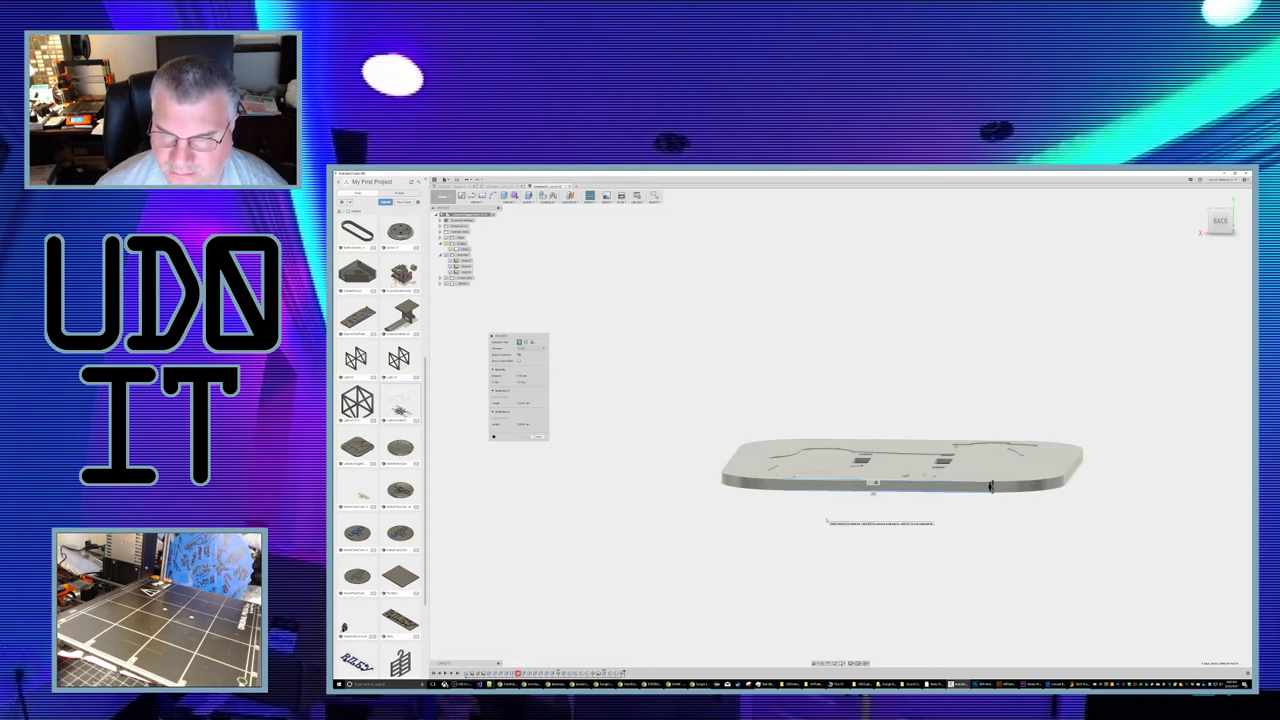
{"action": "key", "text": "Escape"}
Step: Move the rim face on the plate's underside by -1 mm with Move/Copy
{"action": "middle_click_drag", "start_coordinate": [939, 528], "coordinate": [712, 437], "text": "shift"}
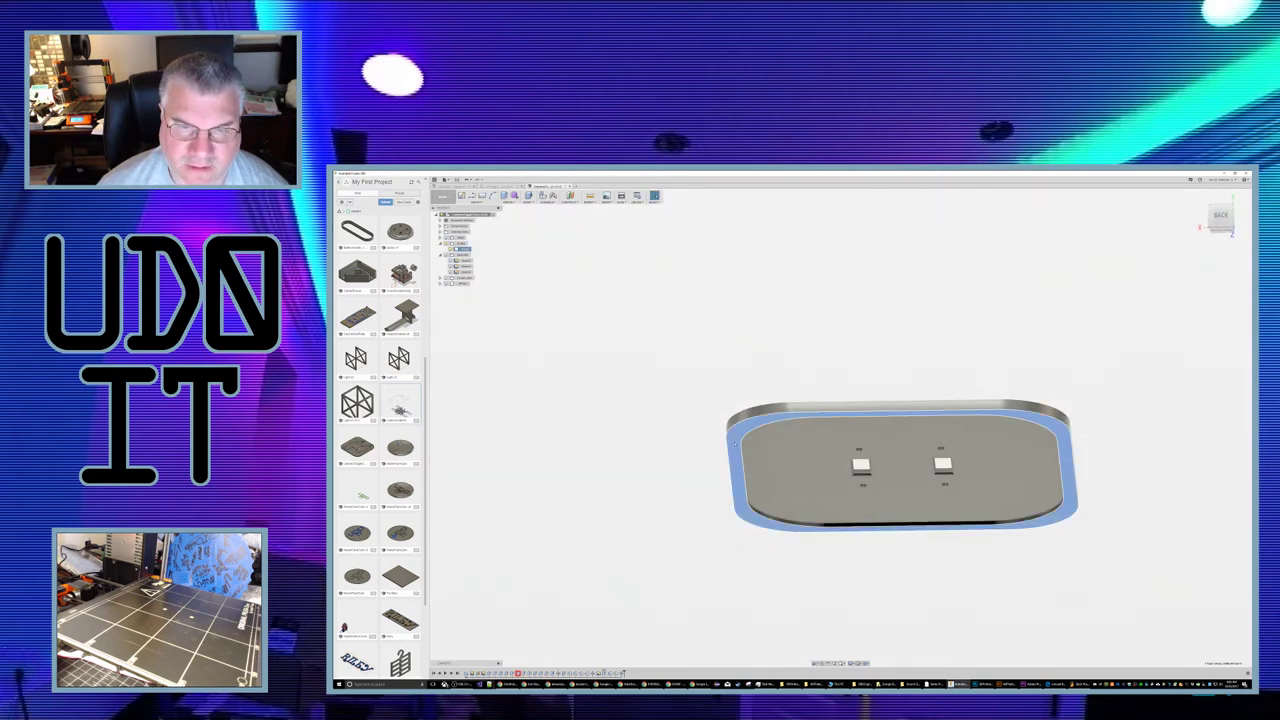
{"action": "right_click", "coordinate": [735, 443]}
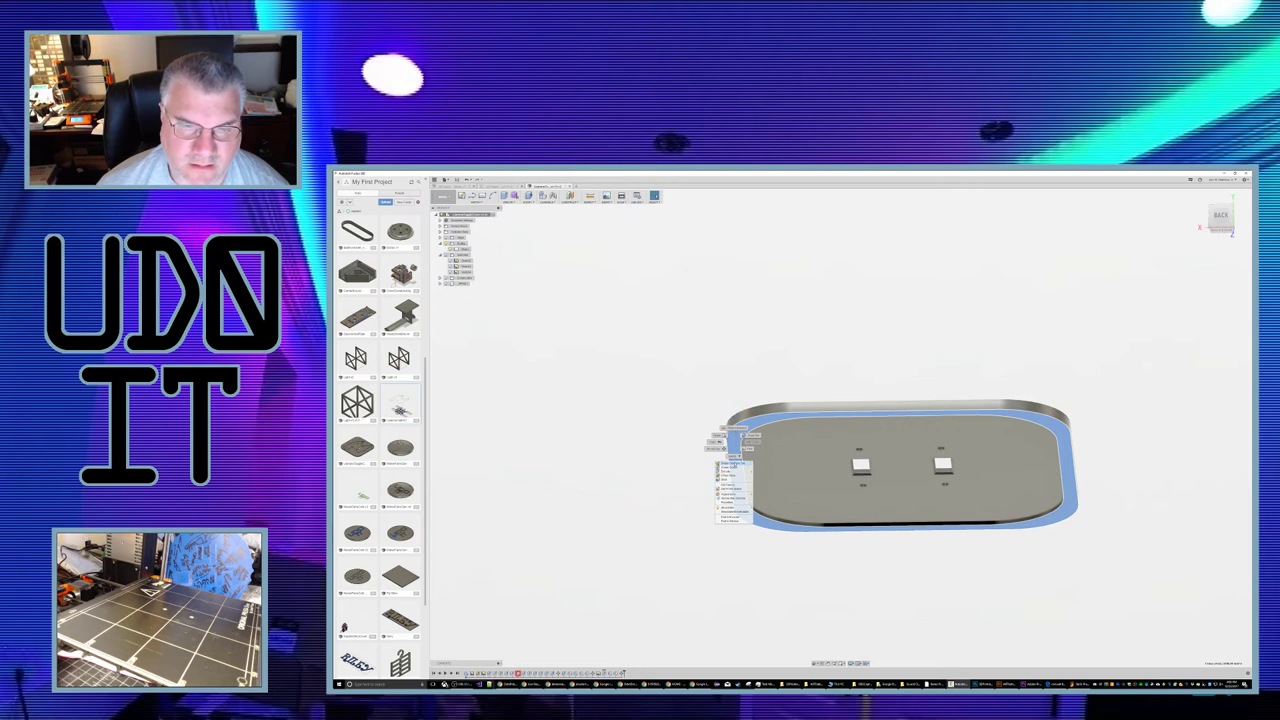
{"action": "left_click", "coordinate": [729, 463]}
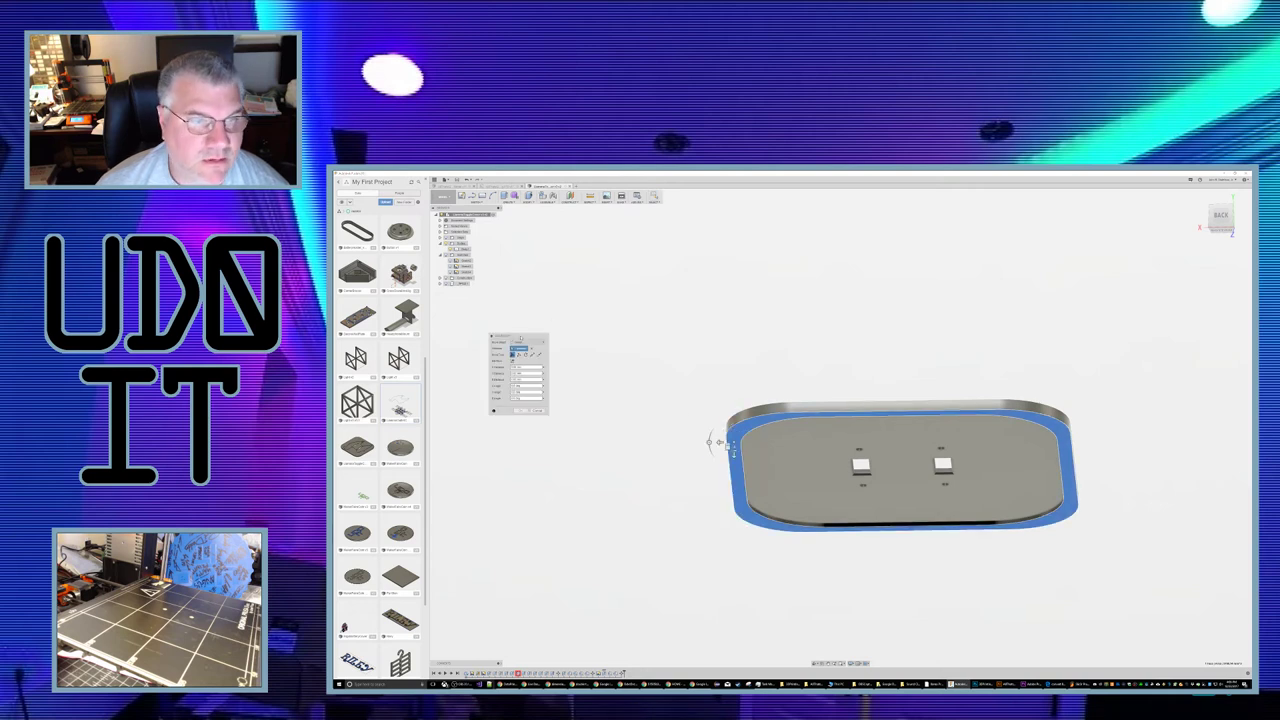
{"action": "left_click_drag", "start_coordinate": [521, 338], "coordinate": [651, 395]}
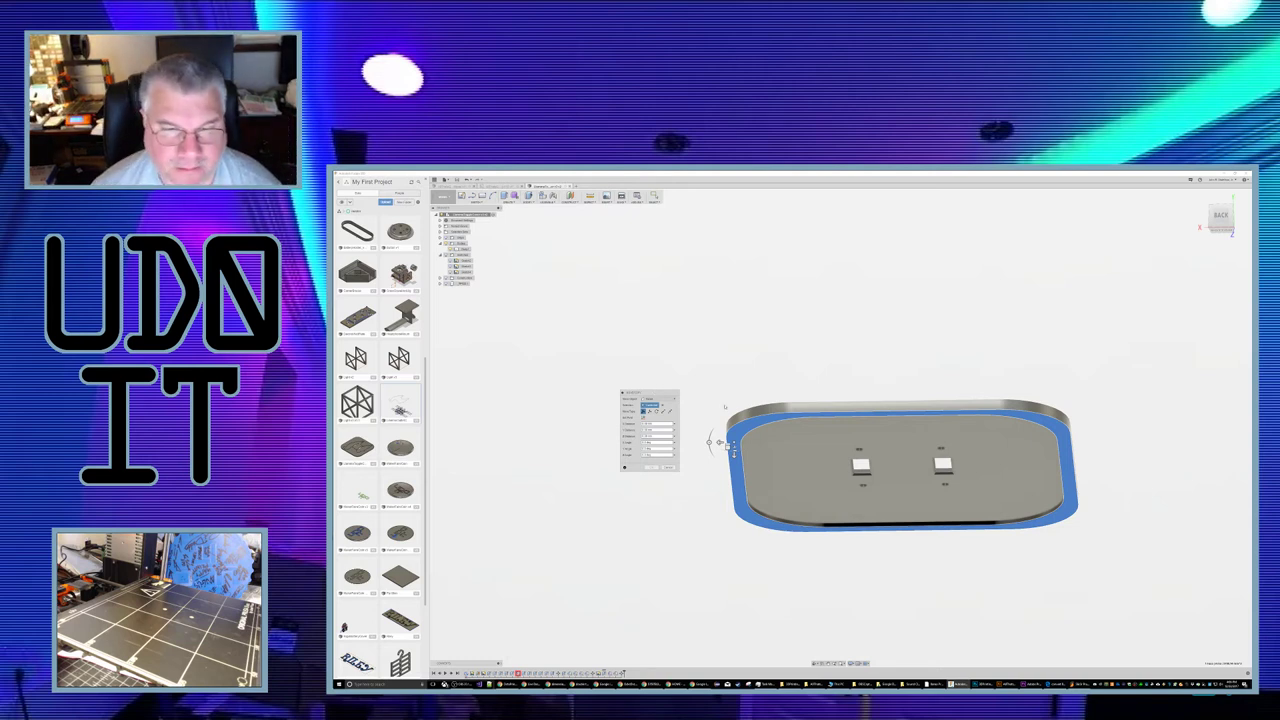
{"action": "left_click", "coordinate": [734, 455]}
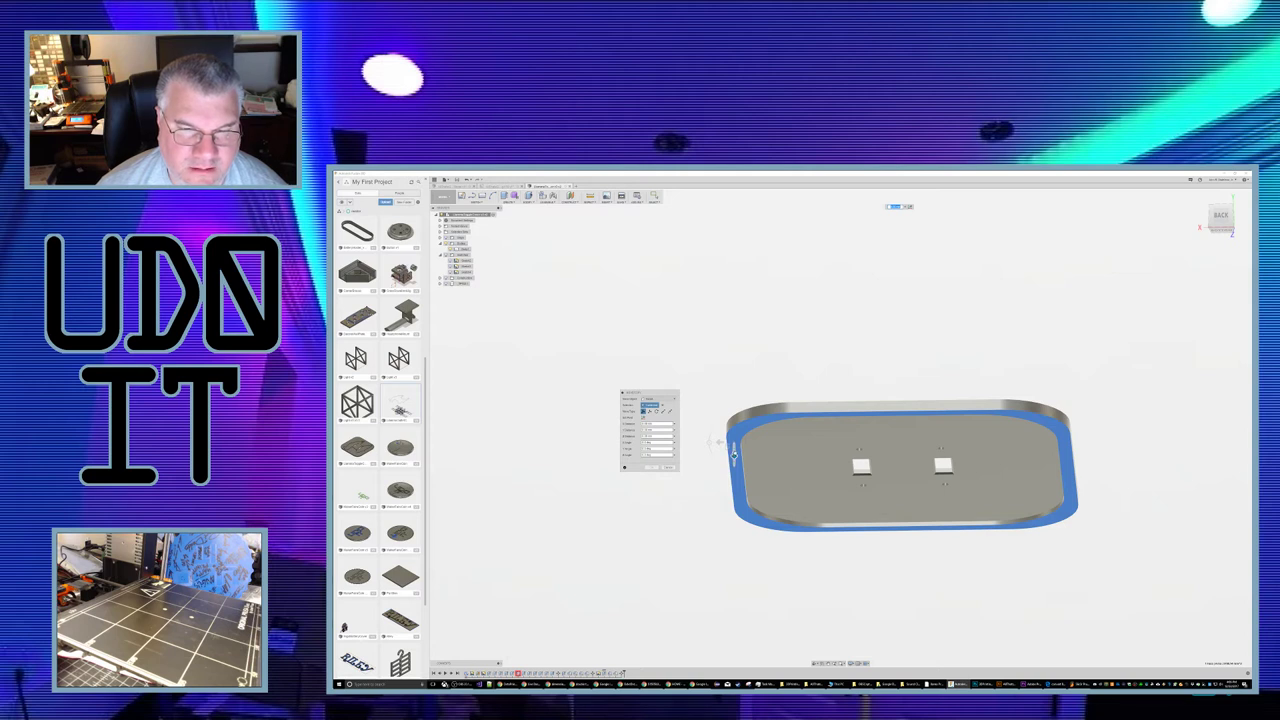
{"action": "left_click_drag", "start_coordinate": [734, 450], "coordinate": [734, 448]}
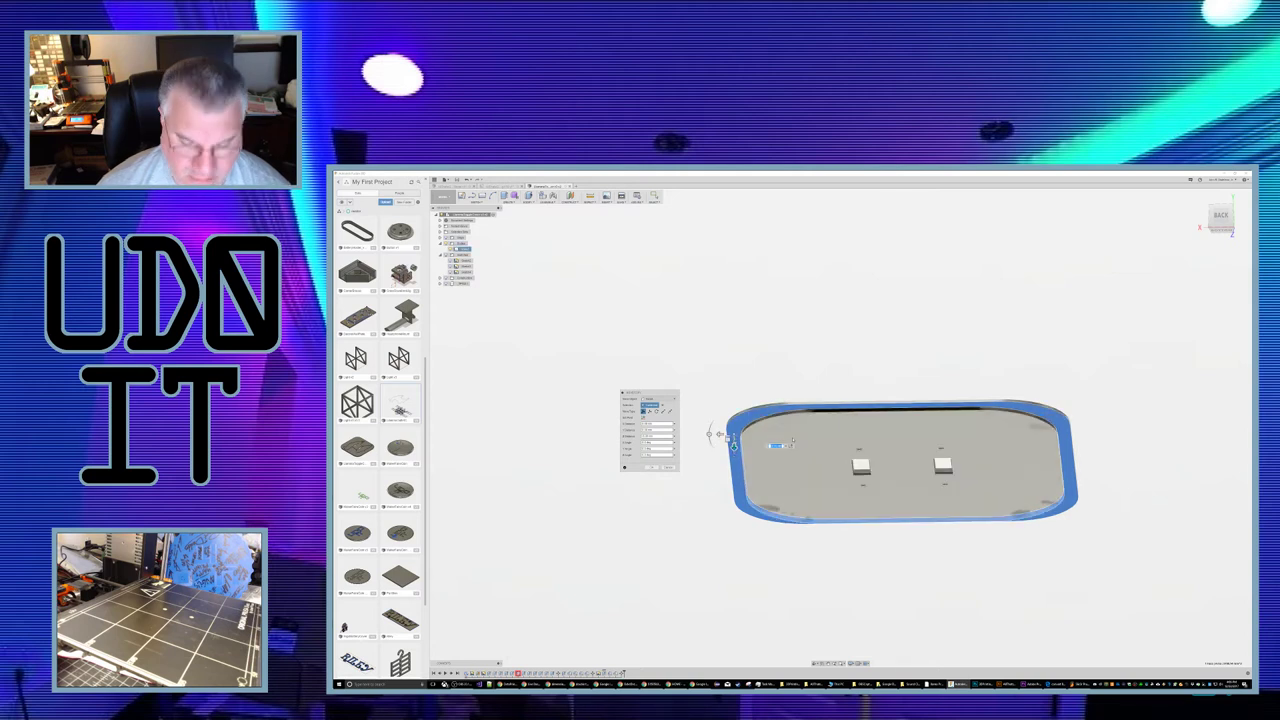
{"action": "type", "text": "-1"}
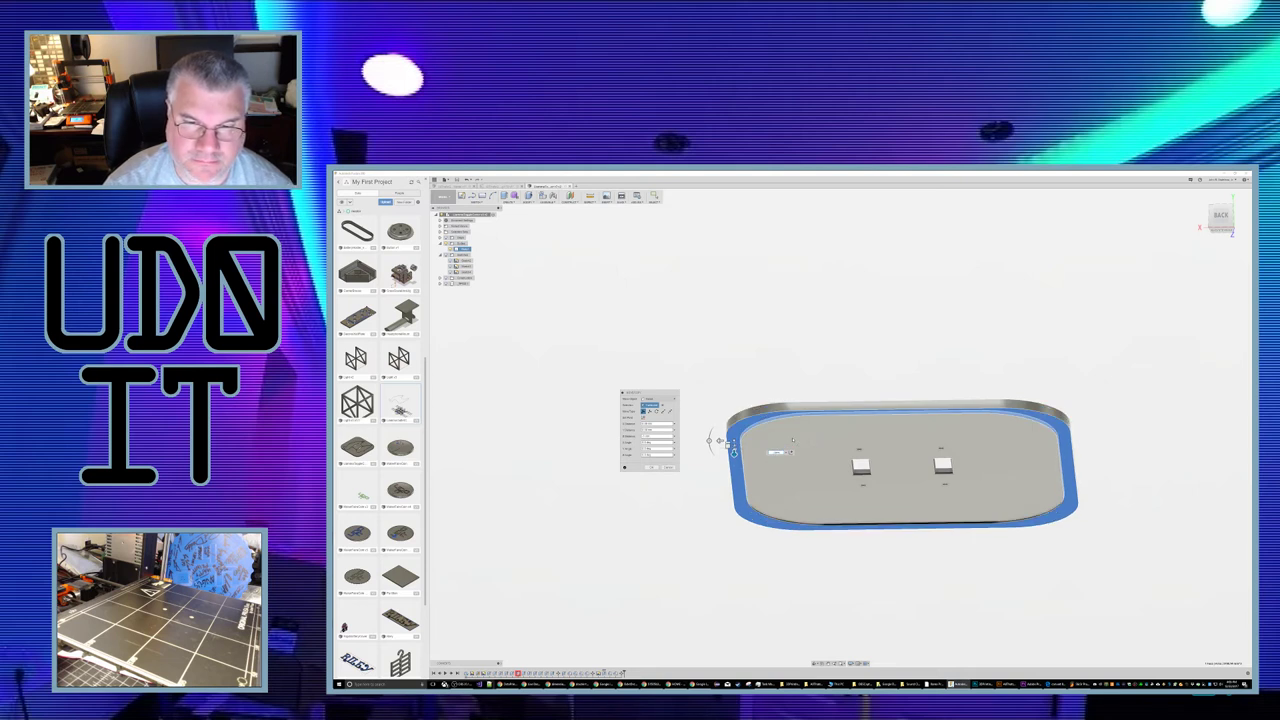
{"action": "key", "text": "Return"}
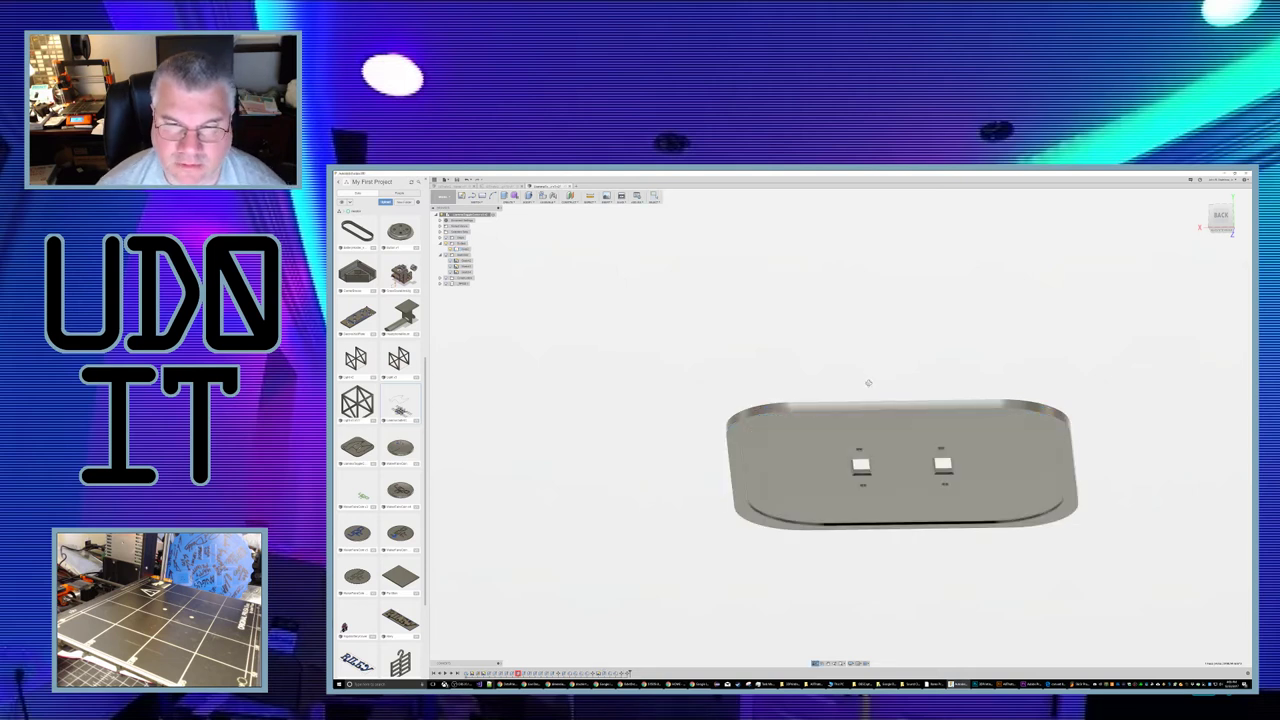
Step: Measure the plate's thickness again between the upper and lower edges of its long side
{"action": "middle_click_drag", "start_coordinate": [869, 381], "coordinate": [865, 393], "text": "shift"}
{"action": "key", "text": "i"}
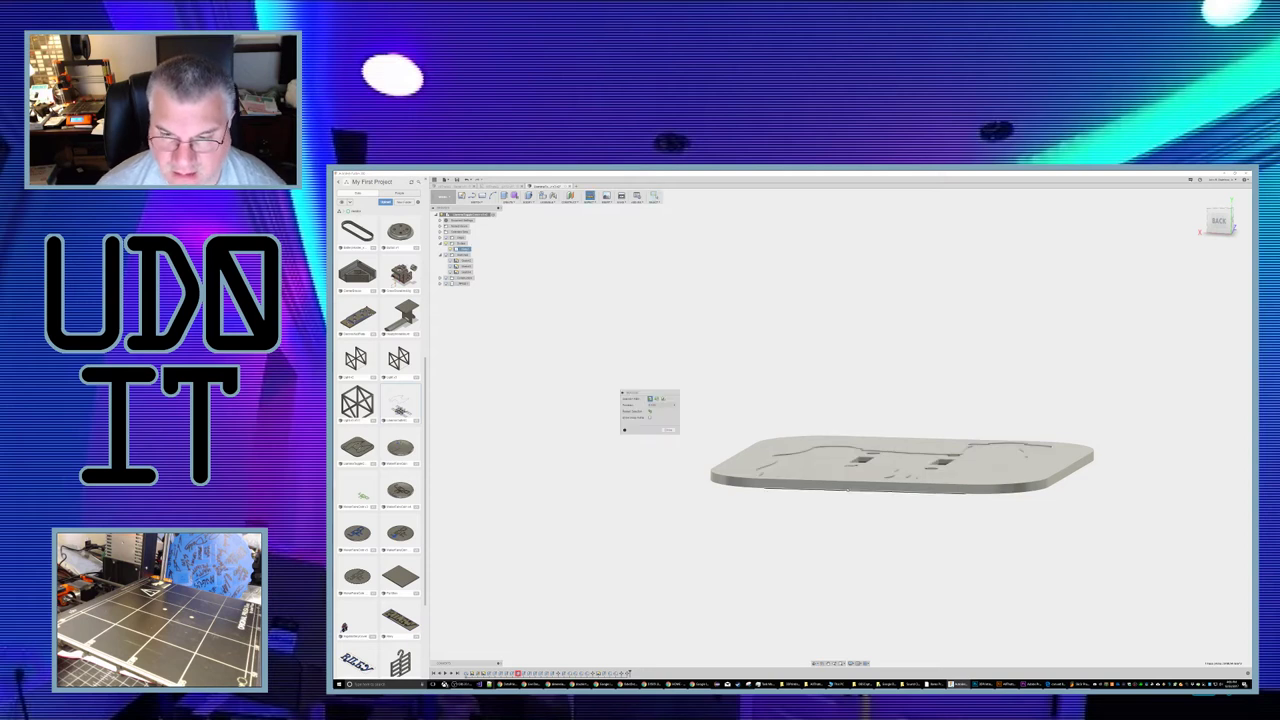
{"action": "left_click", "coordinate": [849, 490]}
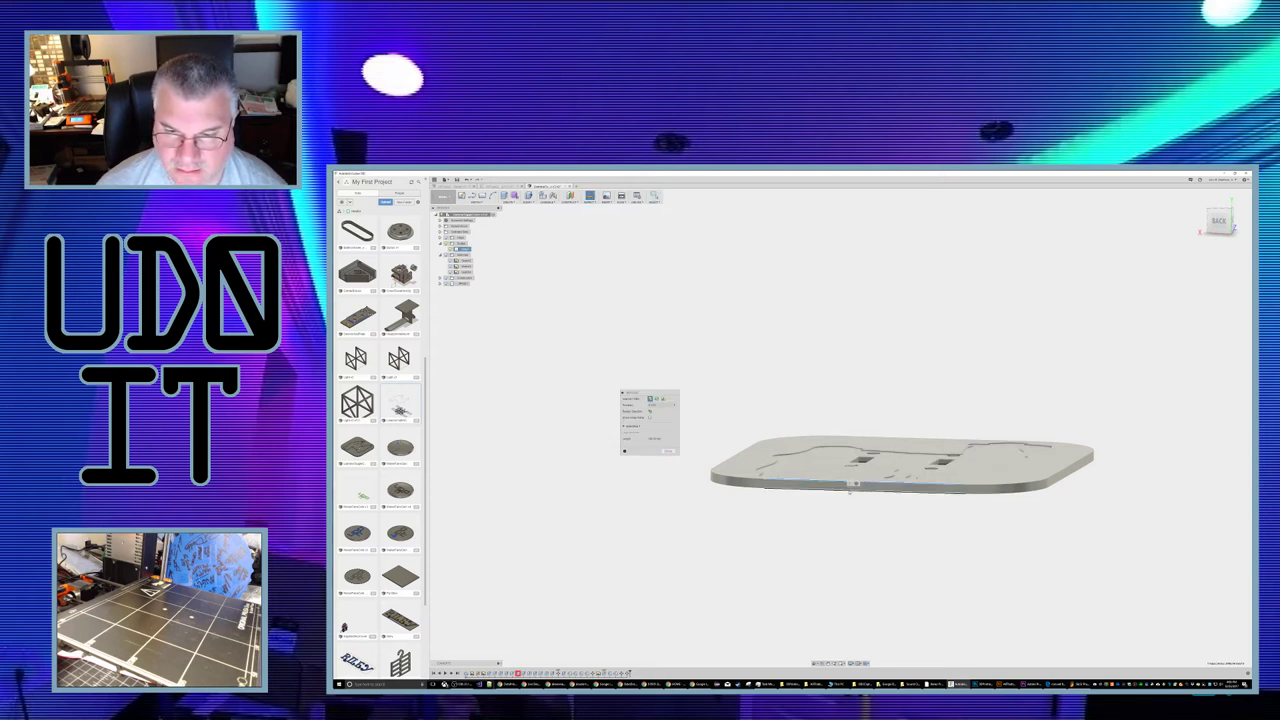
{"action": "left_click", "coordinate": [850, 491]}
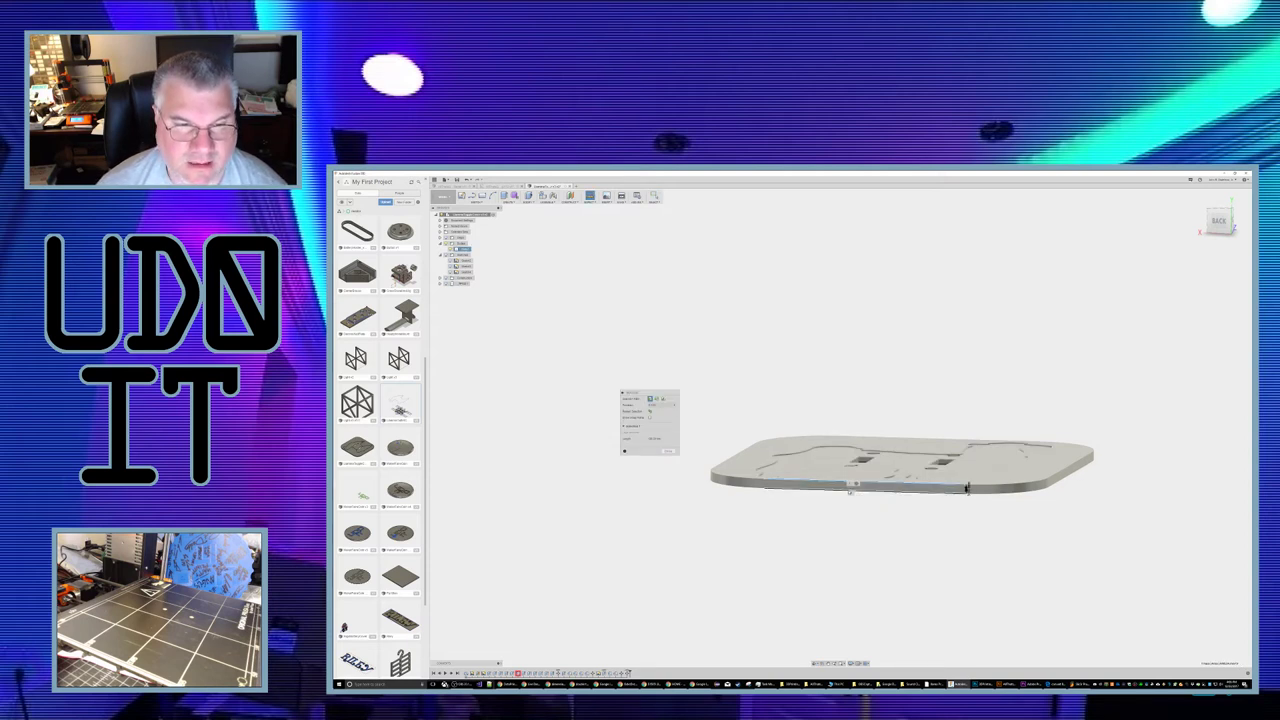
{"action": "key", "text": "Return"}
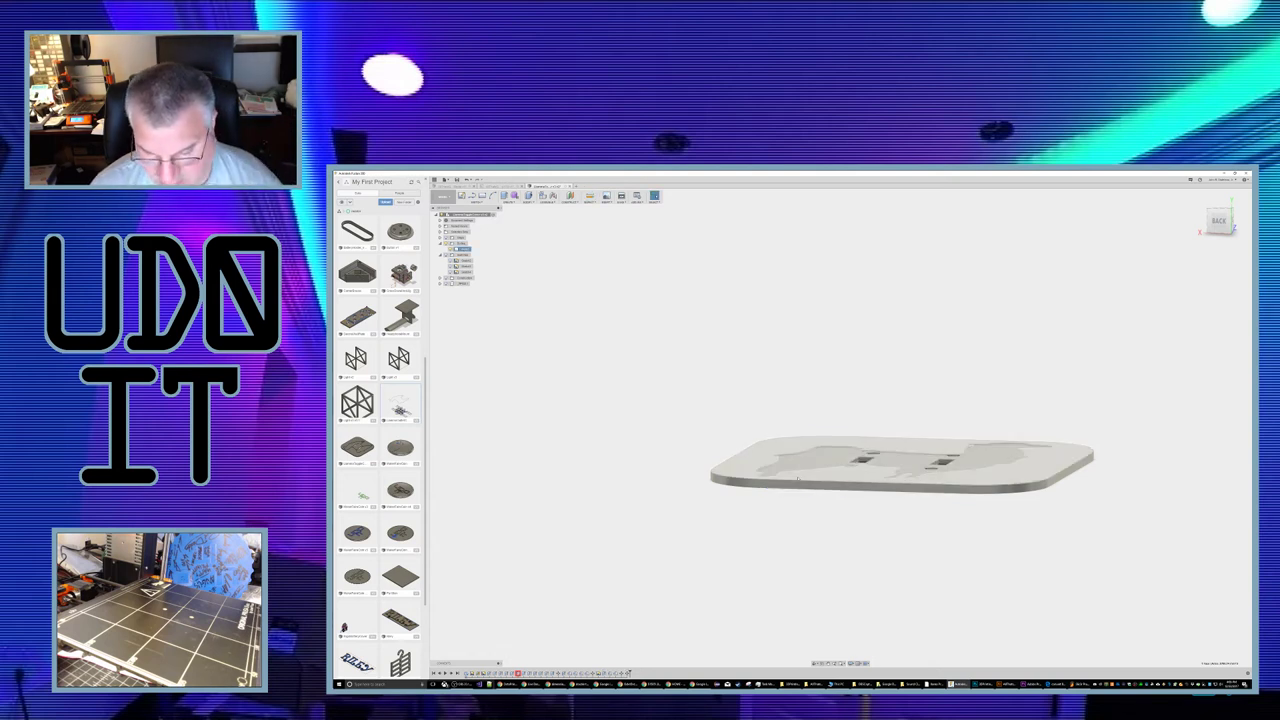
Step: Measure from the plate's upper outer edge to the edge of the recess on its underside
{"action": "mouse_move", "coordinate": [842, 521]}
{"action": "middle_mouse_down", "text": "shift"}
{"action": "mouse_move", "coordinate": [838, 510]}
{"action": "mouse_move", "coordinate": [852, 512]}
{"action": "middle_mouse_up", "text": "shift"}
{"action": "key", "text": "i"}
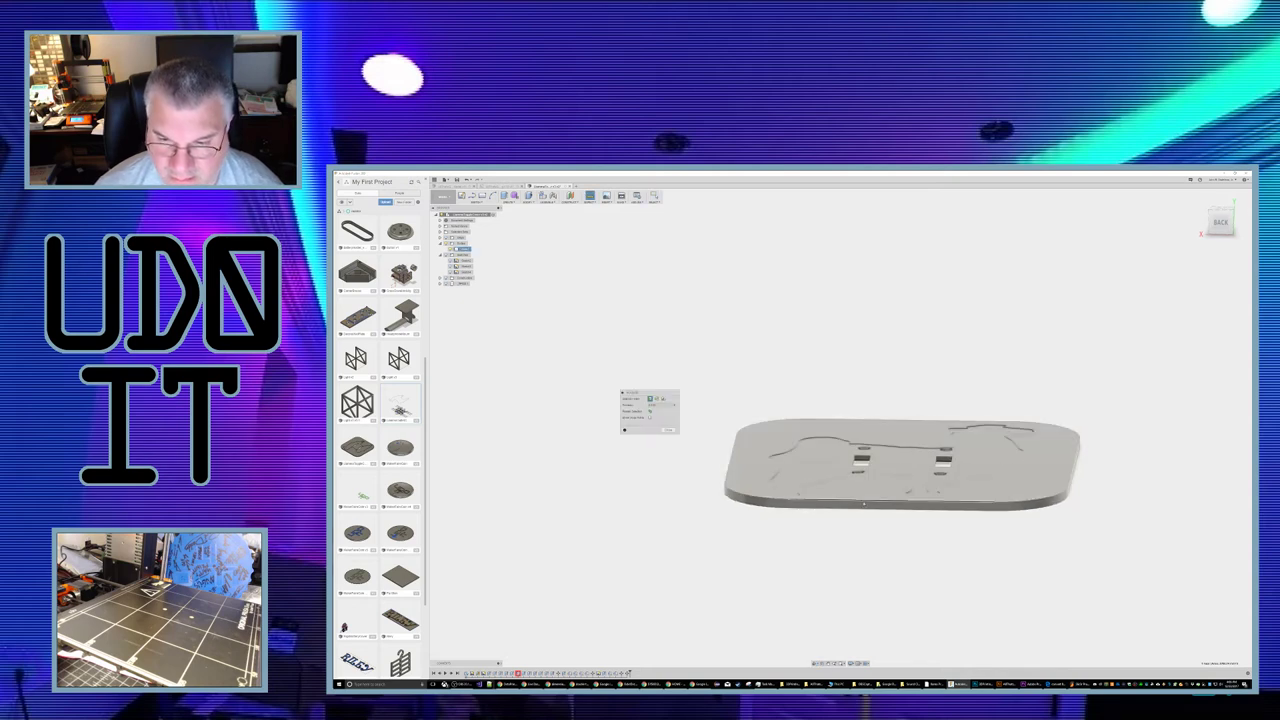
{"action": "left_click", "coordinate": [863, 502]}
{"action": "middle_click_drag", "start_coordinate": [926, 538], "coordinate": [907, 377], "text": "shift"}
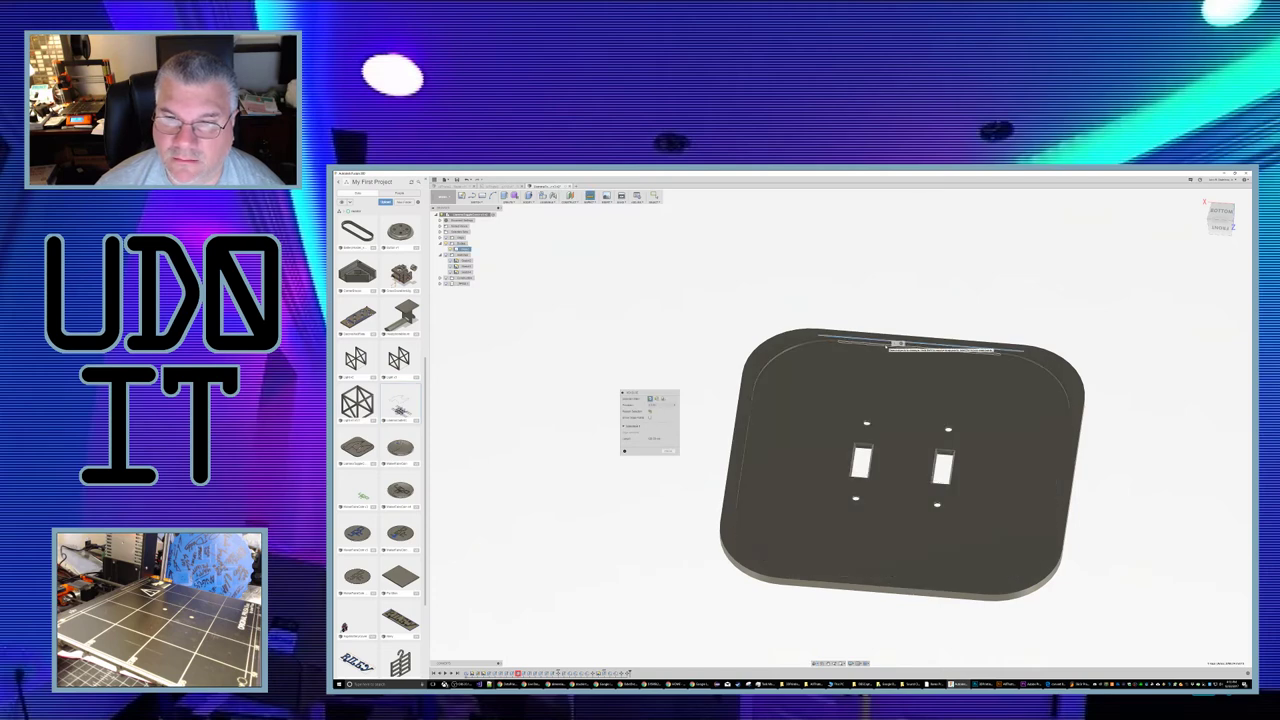
{"action": "left_click", "coordinate": [887, 347]}
{"action": "middle_click_drag", "start_coordinate": [938, 299], "coordinate": [920, 363], "text": "shift"}
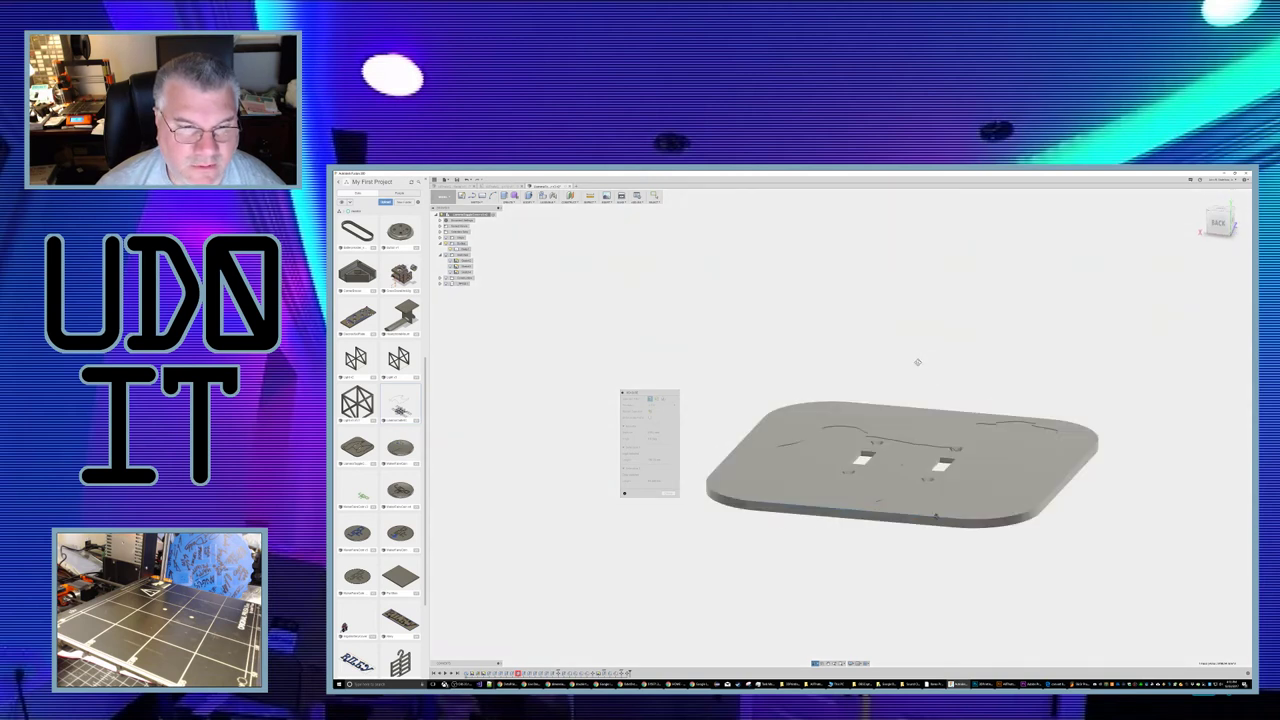
{"action": "left_click", "coordinate": [856, 521]}
{"action": "key", "text": "Escape"}
{"action": "middle_click_drag", "start_coordinate": [900, 543], "coordinate": [970, 549], "text": "shift"}
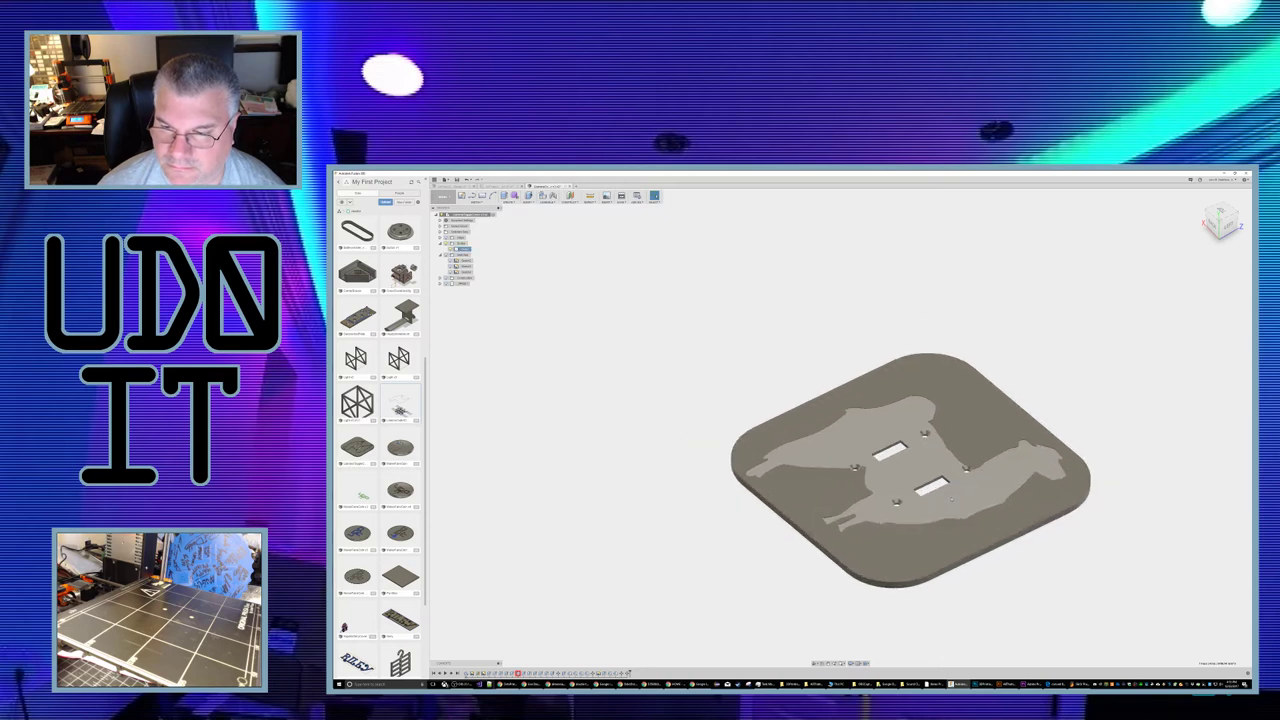
{"action": "scroll", "coordinate": [957, 505], "scroll_direction": "up", "scroll_amount": 8}
{"action": "mouse_move", "coordinate": [892, 434]}
{"action": "middle_mouse_down", "text": "shift"}
{"action": "mouse_move", "coordinate": [906, 405]}
{"action": "mouse_move", "coordinate": [905, 416]}
{"action": "middle_mouse_up", "text": "shift"}
{"action": "left_click", "coordinate": [882, 445]}
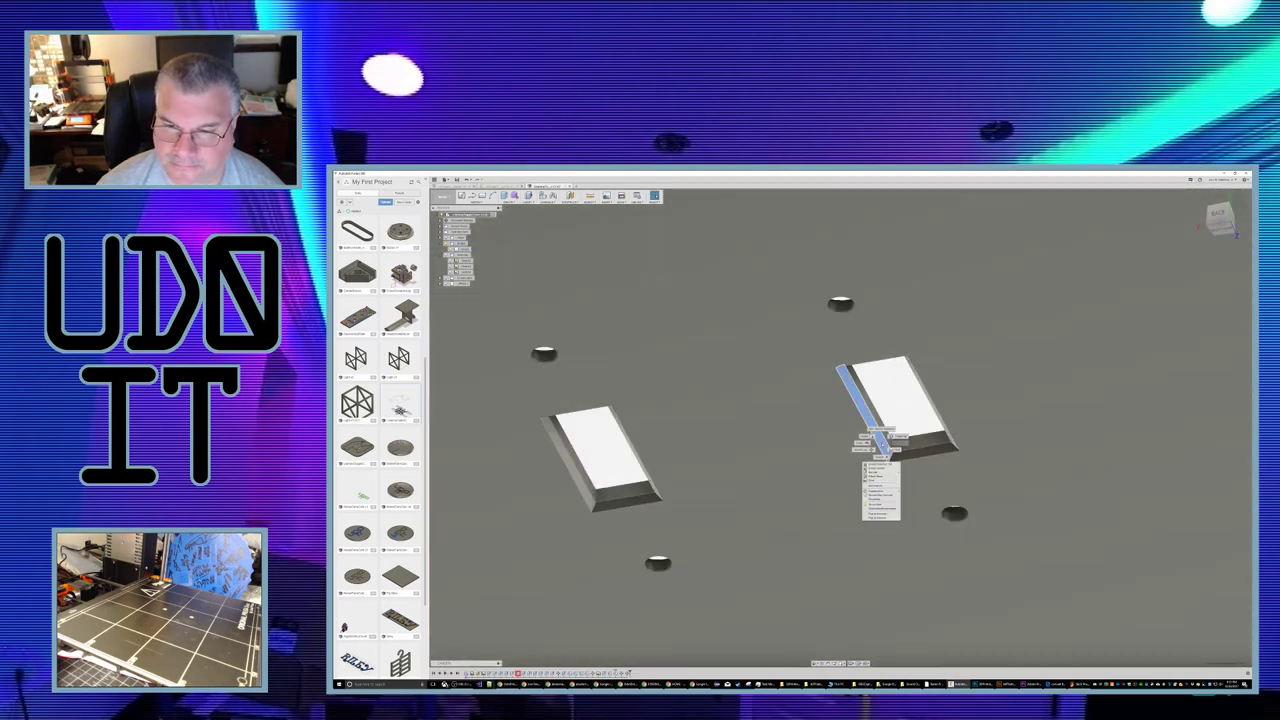
{"action": "left_click", "coordinate": [831, 476]}
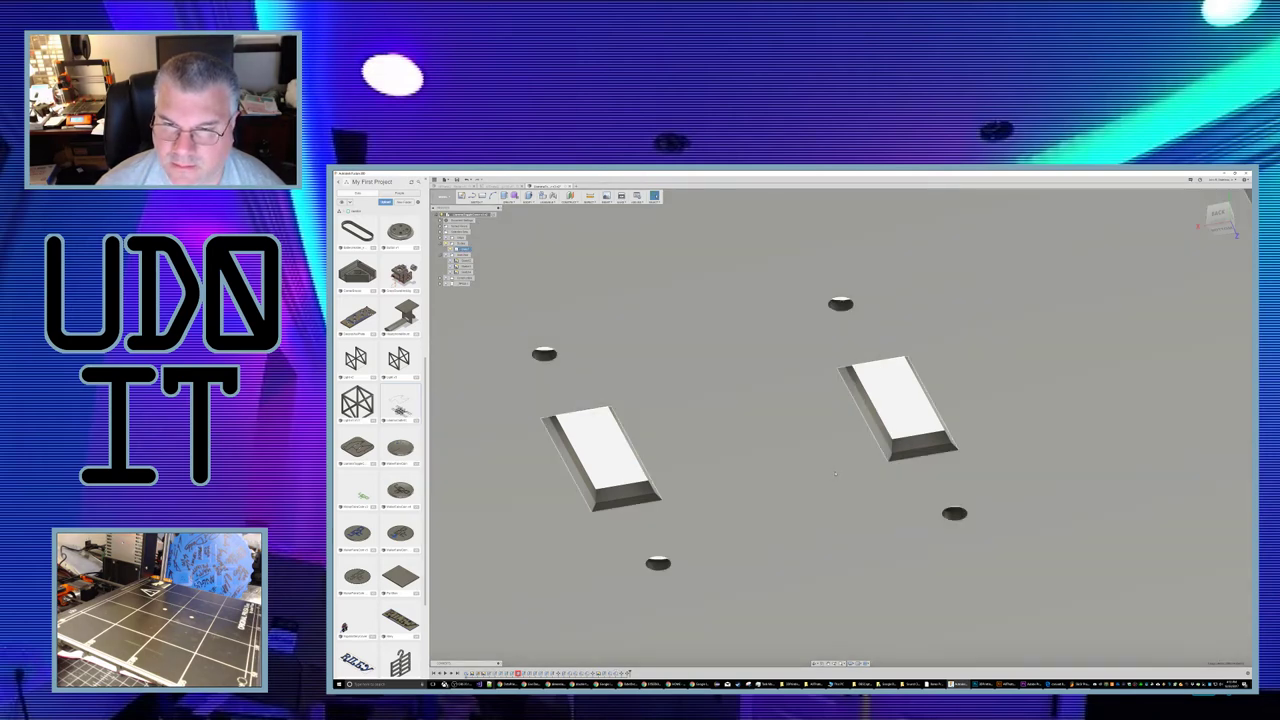
Step: Measure from the llama face to the plate's straight side edge in front of the llama's chest
{"action": "key", "text": "i"}
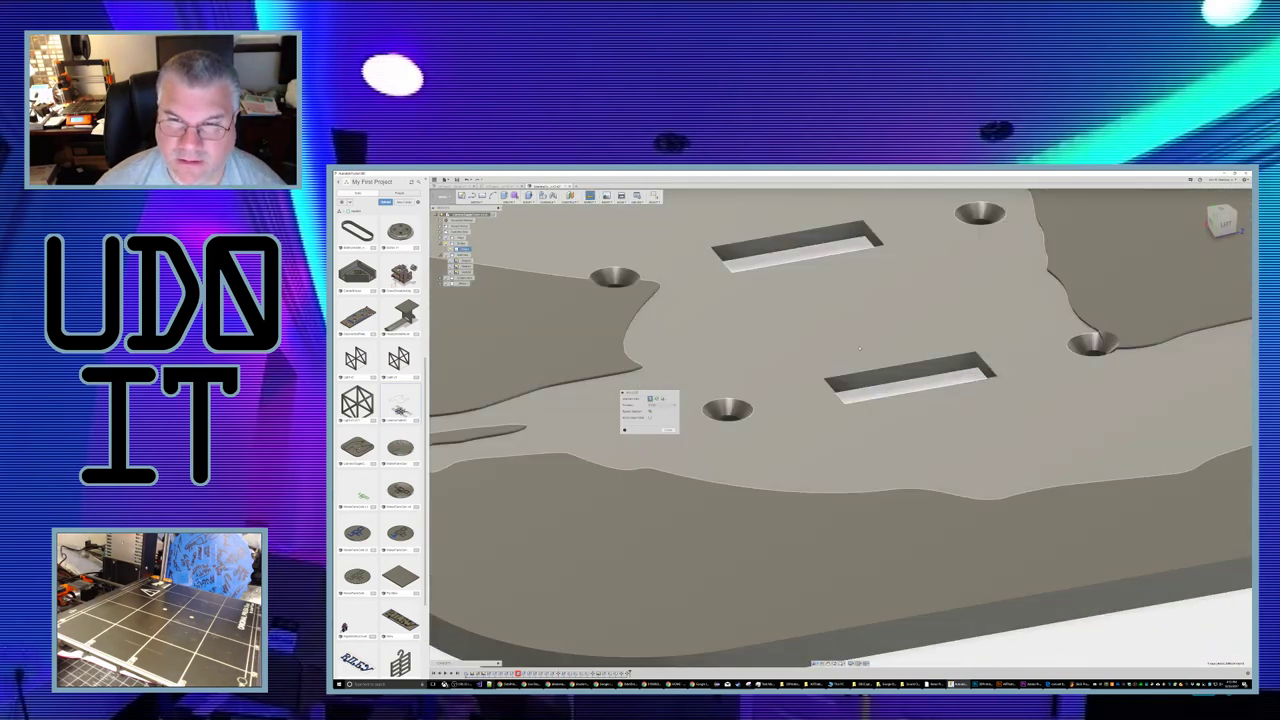
{"action": "left_click", "coordinate": [865, 348]}
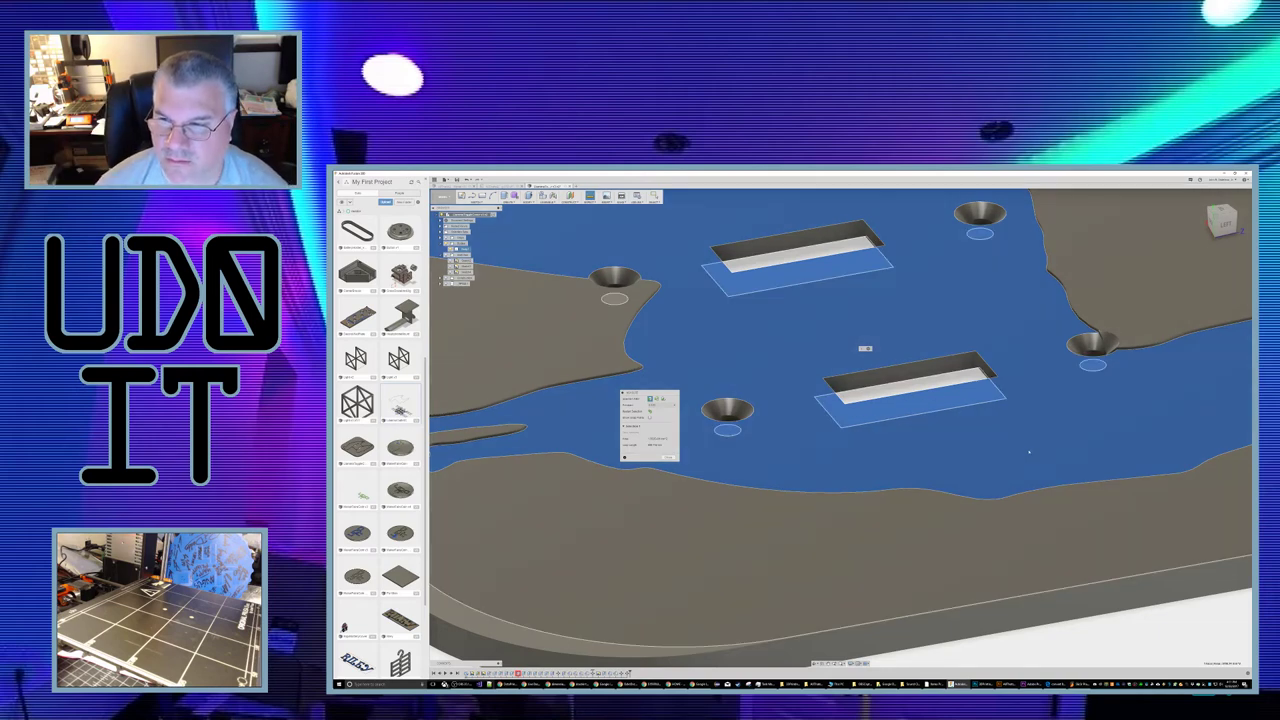
{"action": "scroll", "coordinate": [1029, 455], "scroll_direction": "down", "scroll_amount": 6}
{"action": "middle_click_drag", "start_coordinate": [1107, 563], "coordinate": [1142, 571], "text": "shift"}
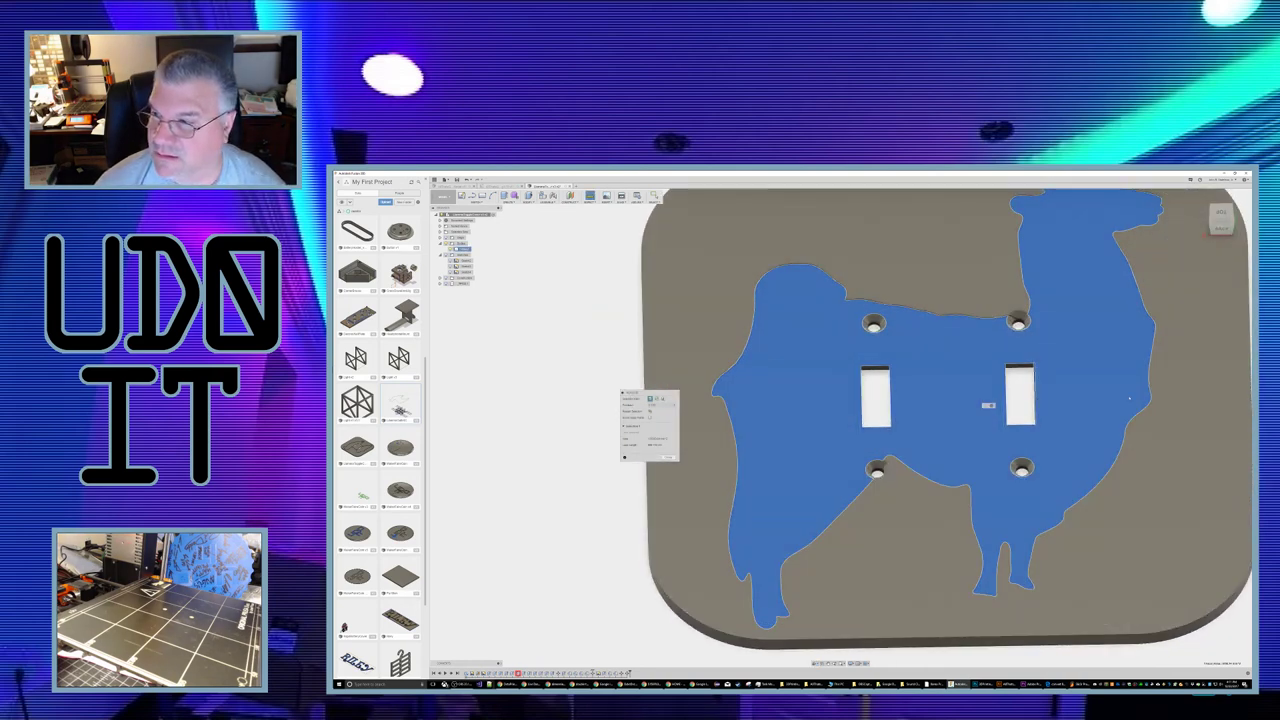
{"action": "middle_click_drag", "start_coordinate": [988, 405], "coordinate": [901, 405]}
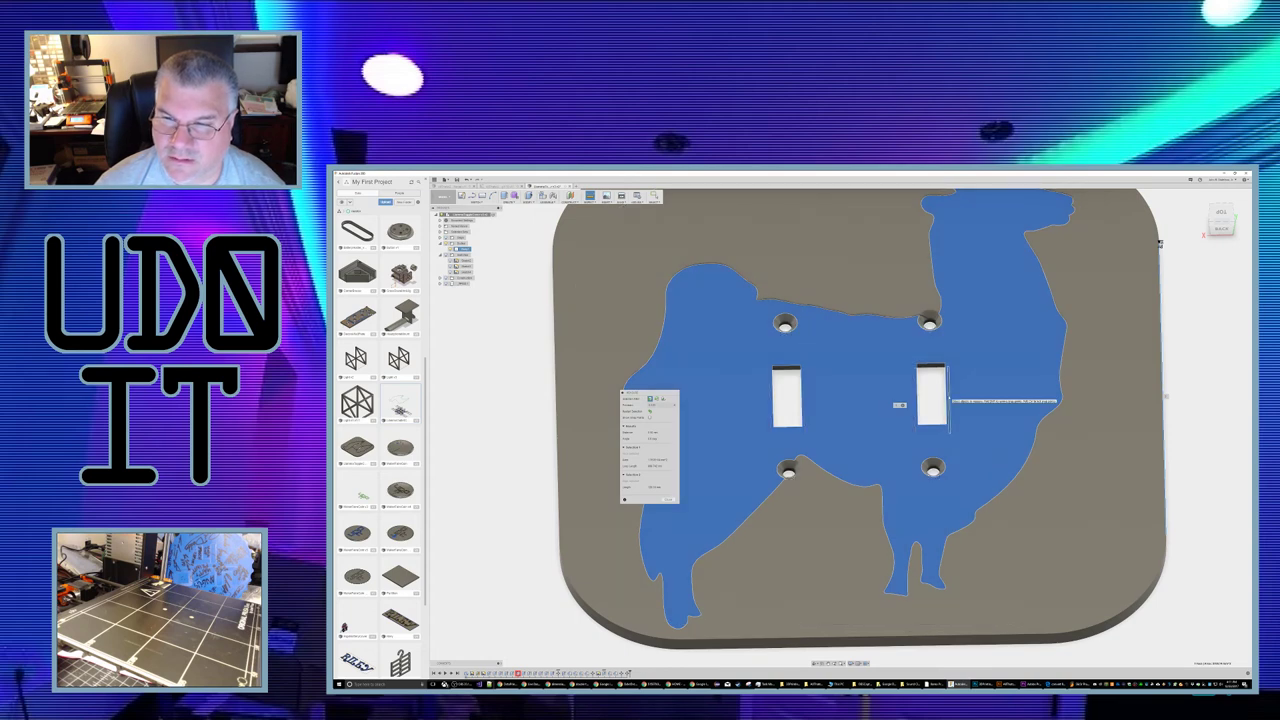
{"action": "key", "text": "Escape"}
Step: Measure the distance from the long edge of the switch slot nearest the llama's chest to the plate's adjacent side edge
{"action": "key", "text": "i"}
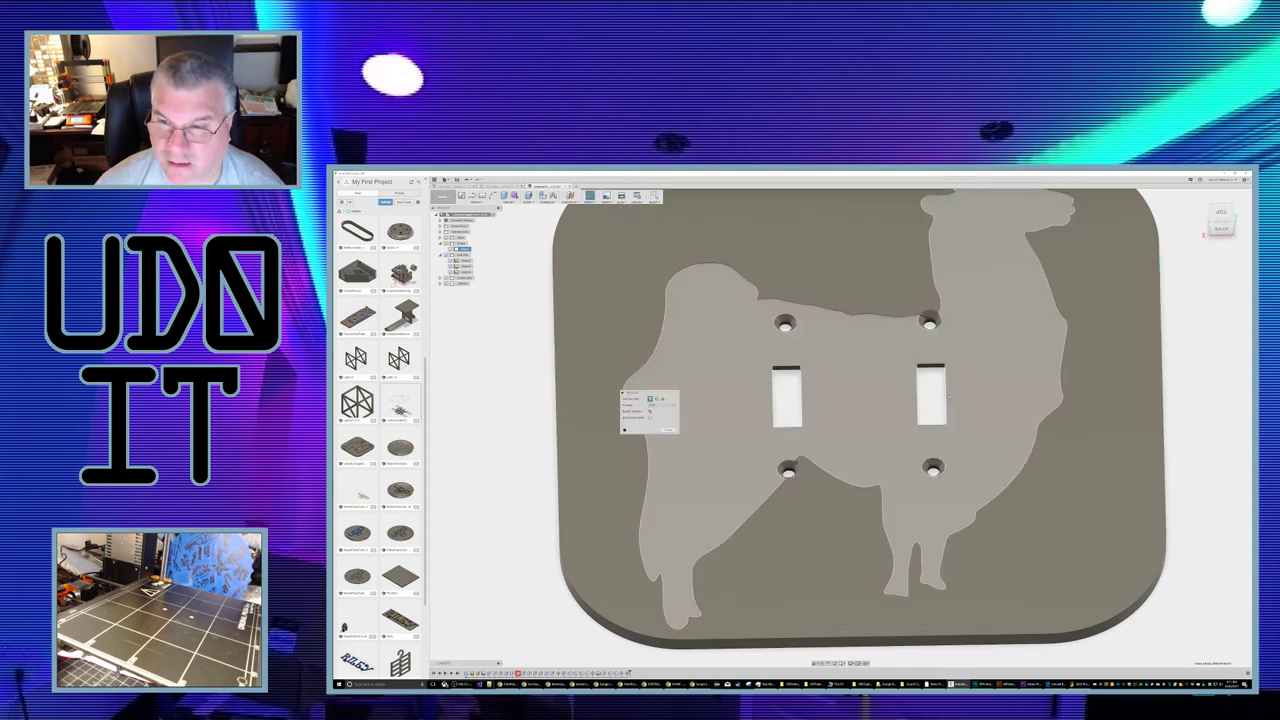
{"action": "left_click", "coordinate": [947, 398]}
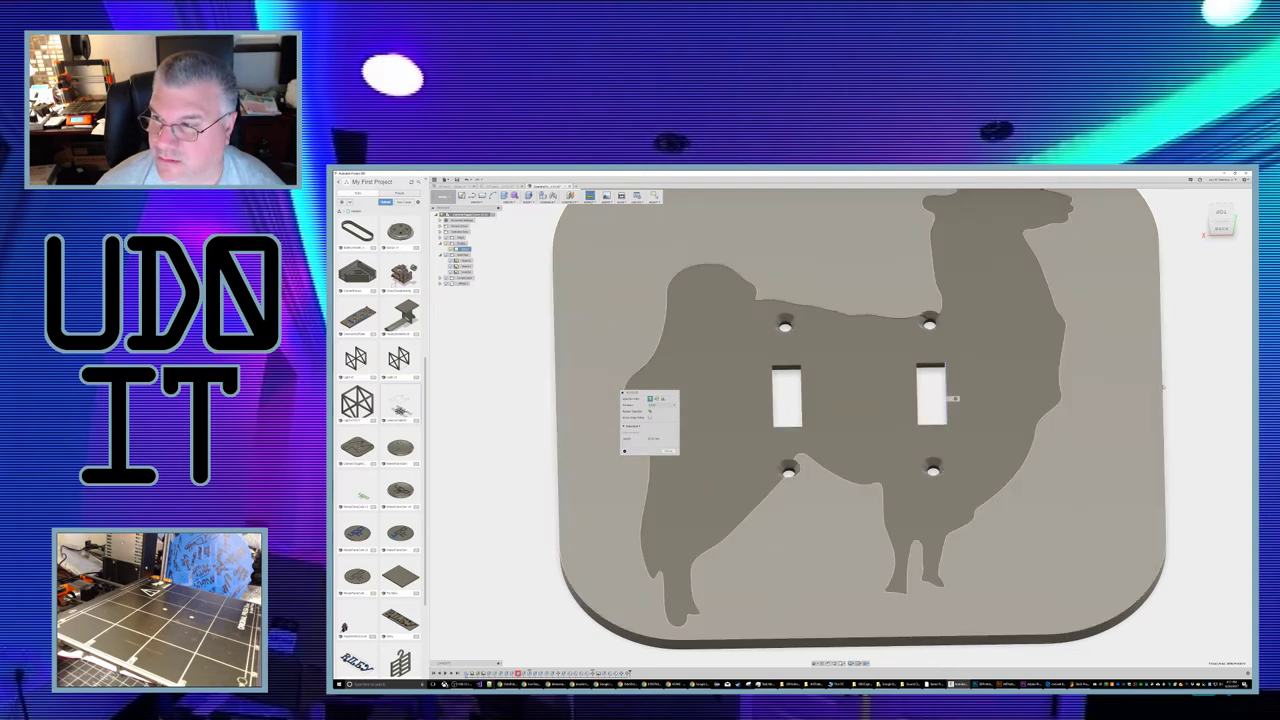
{"action": "left_click", "coordinate": [1164, 387]}
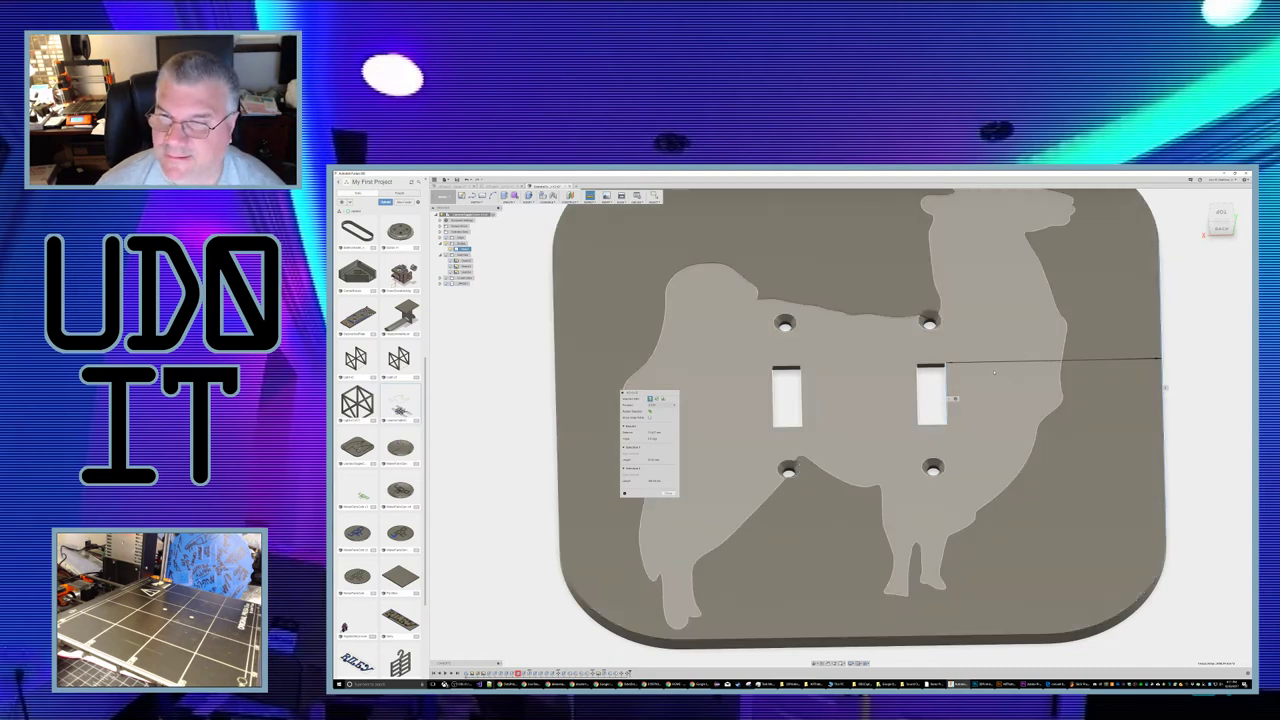
{"action": "mouse_move", "coordinate": [1211, 441]}
{"action": "middle_mouse_down", "text": "shift"}
{"action": "mouse_move", "coordinate": [1224, 429]}
{"action": "mouse_move", "coordinate": [1220, 460]}
{"action": "mouse_move", "coordinate": [1219, 413]}
{"action": "mouse_move", "coordinate": [1206, 419]}
{"action": "middle_mouse_up", "text": "shift"}
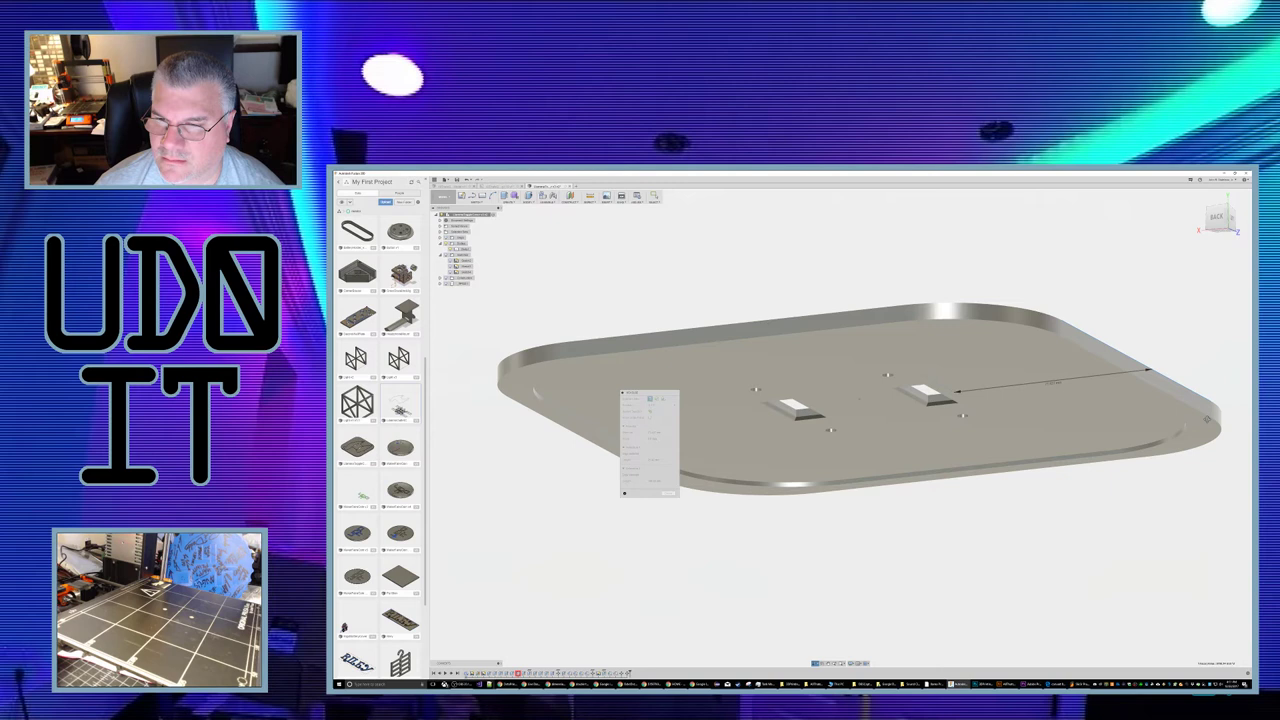
{"action": "middle_click_drag", "start_coordinate": [1207, 419], "coordinate": [1213, 416], "text": "shift"}
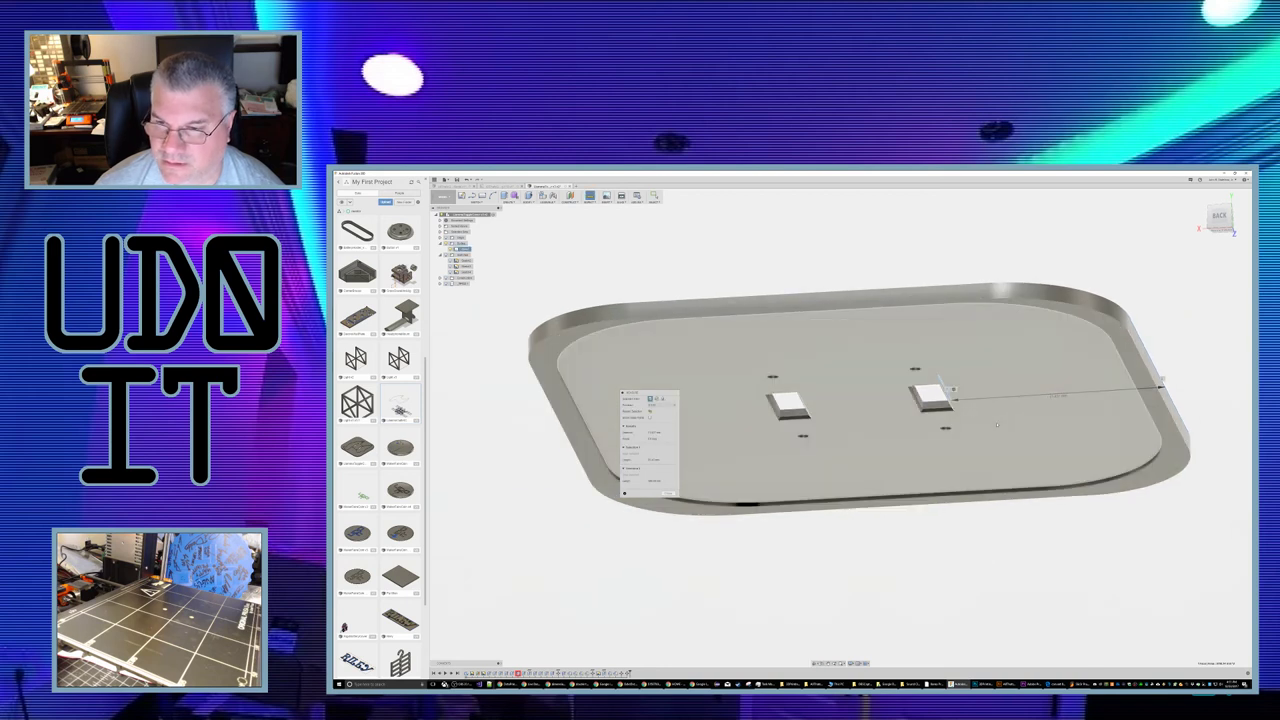
{"action": "key", "text": "Return"}
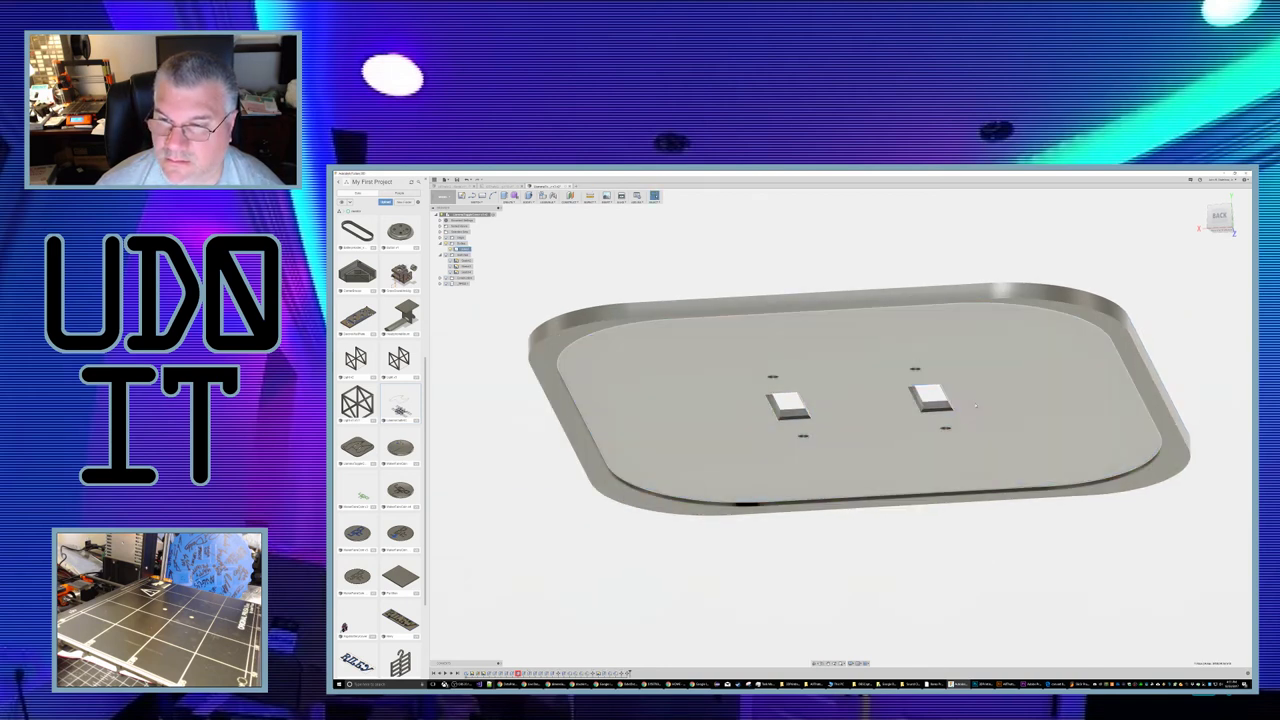
Step: Move the recess floor face on the plate's underside perpendicular to itself to adjust the recess depth, and check both sides
{"action": "right_click", "coordinate": [994, 416]}
{"action": "left_click", "coordinate": [975, 421]}
{"action": "key", "text": "e"}
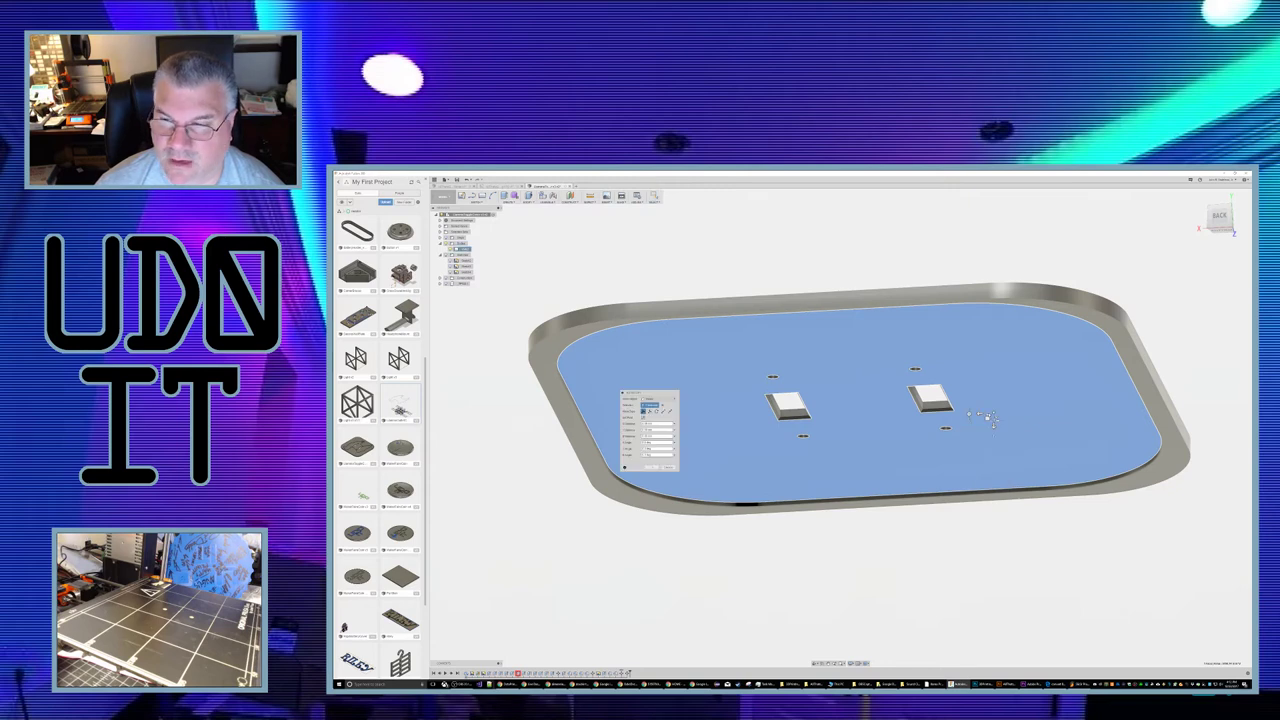
{"action": "left_click", "coordinate": [993, 430]}
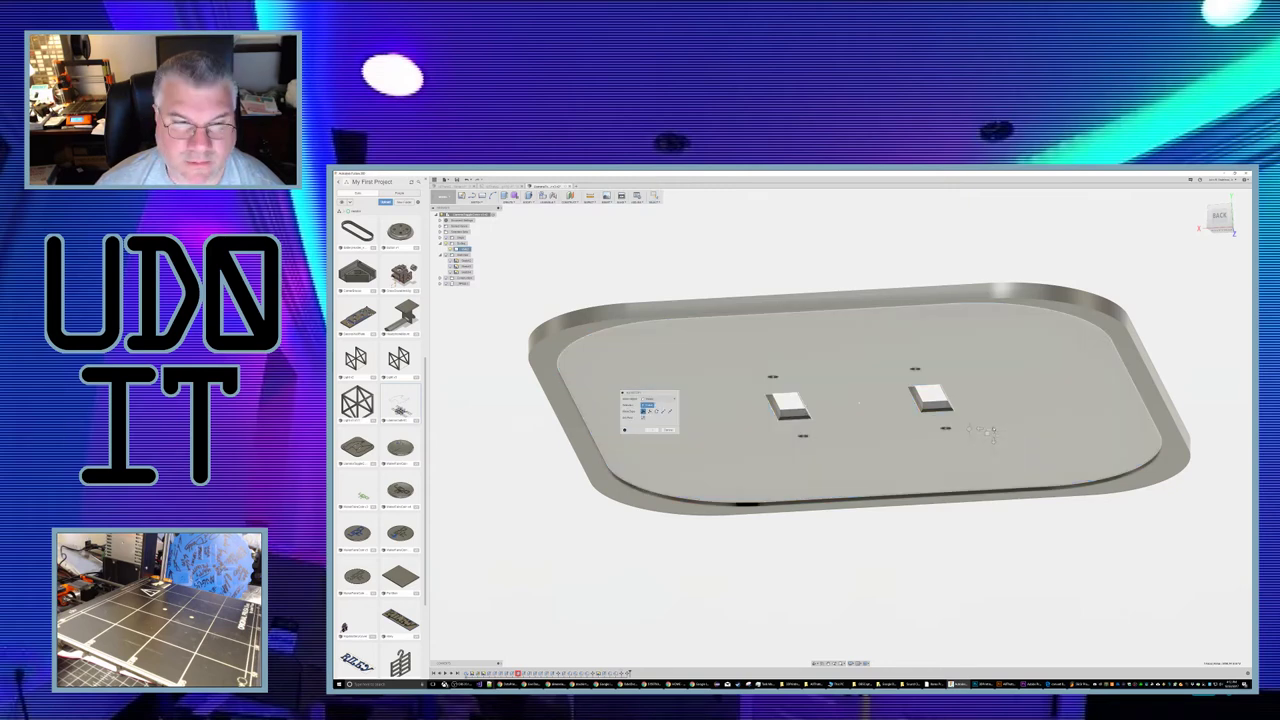
{"action": "left_click", "coordinate": [983, 406]}
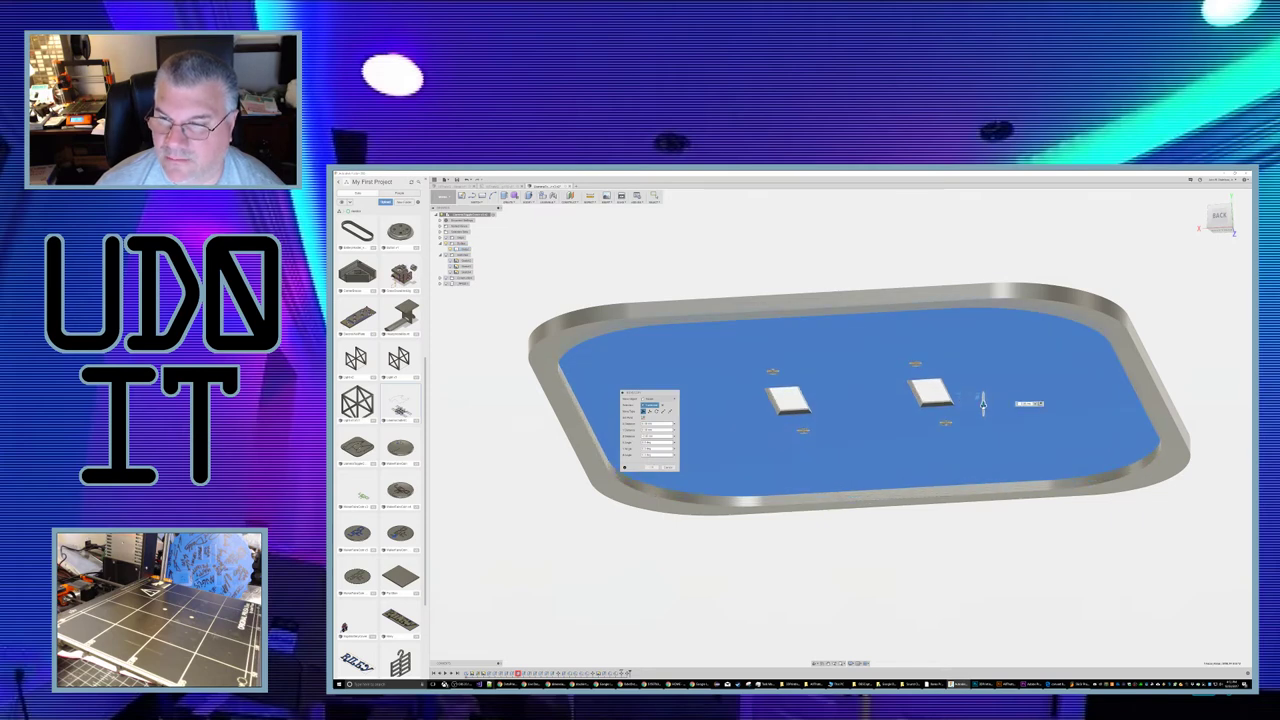
{"action": "left_click", "coordinate": [983, 401]}
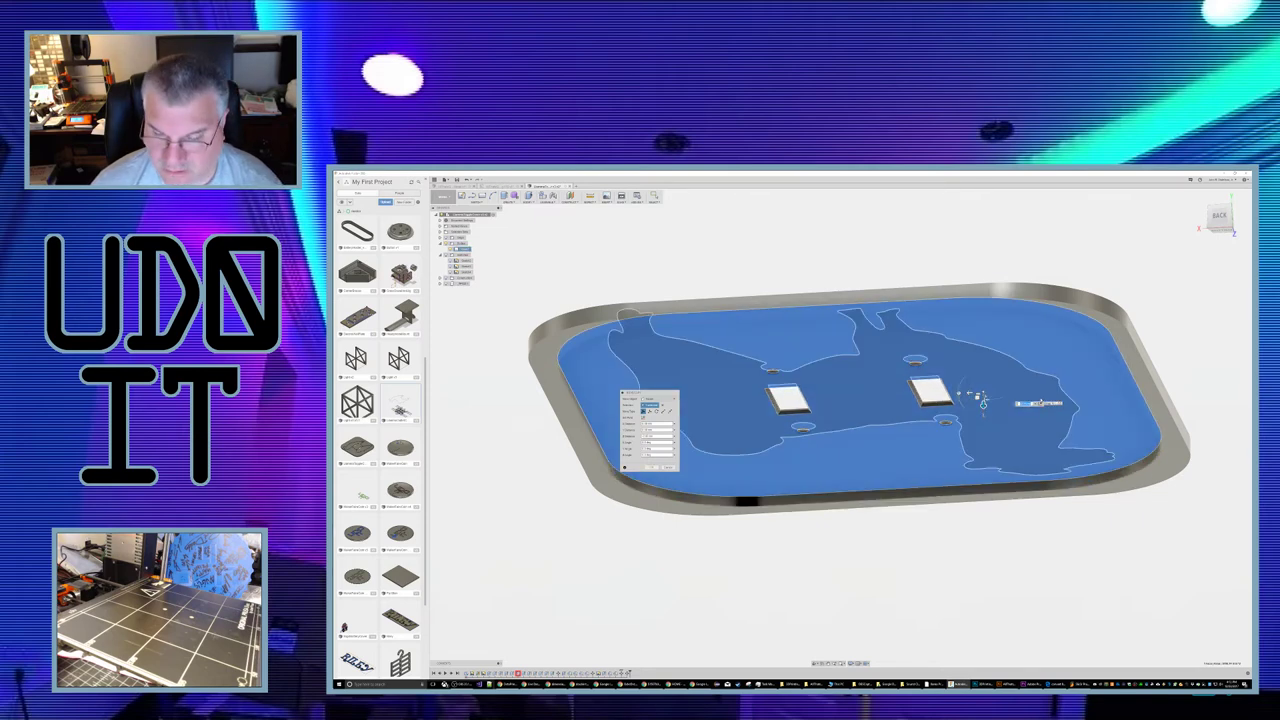
{"action": "key", "text": "Return"}
{"action": "middle_click_drag", "start_coordinate": [931, 403], "coordinate": [875, 364], "text": "shift"}
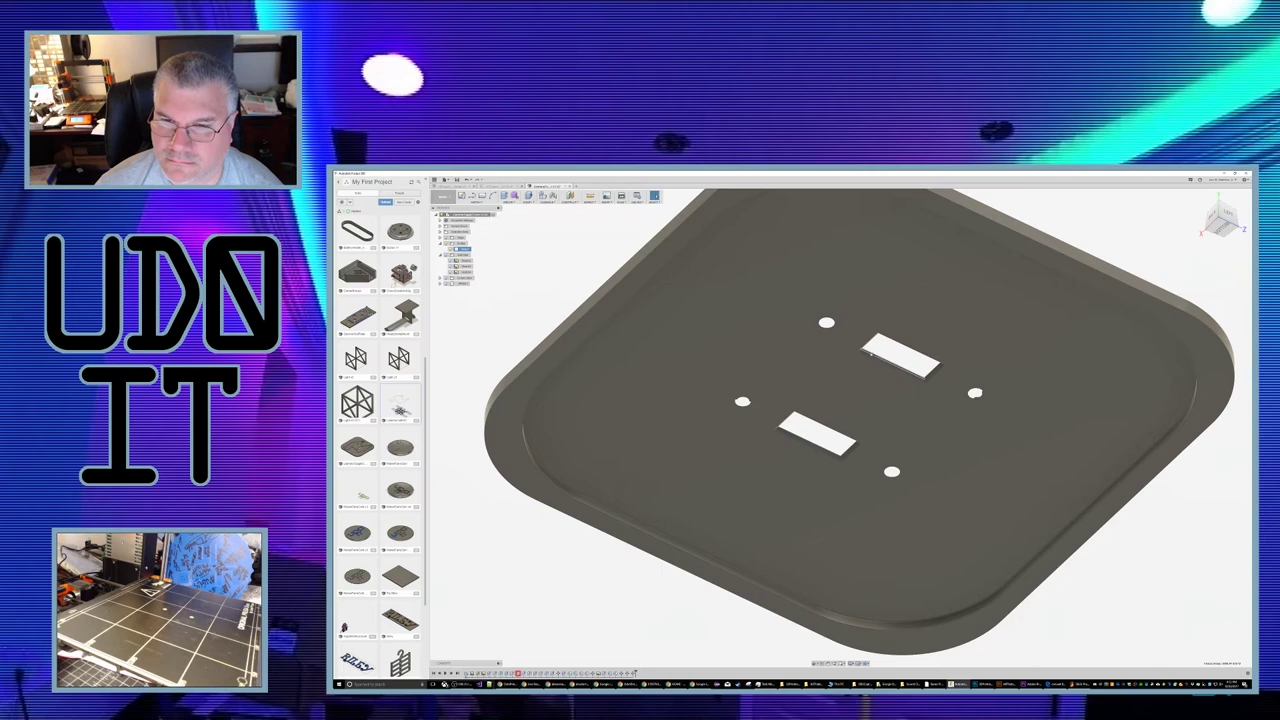
{"action": "mouse_move", "coordinate": [889, 352]}
{"action": "middle_mouse_down", "text": "shift"}
{"action": "mouse_move", "coordinate": [881, 330]}
{"action": "mouse_move", "coordinate": [926, 332]}
{"action": "mouse_move", "coordinate": [910, 400]}
{"action": "middle_mouse_up", "text": "shift"}
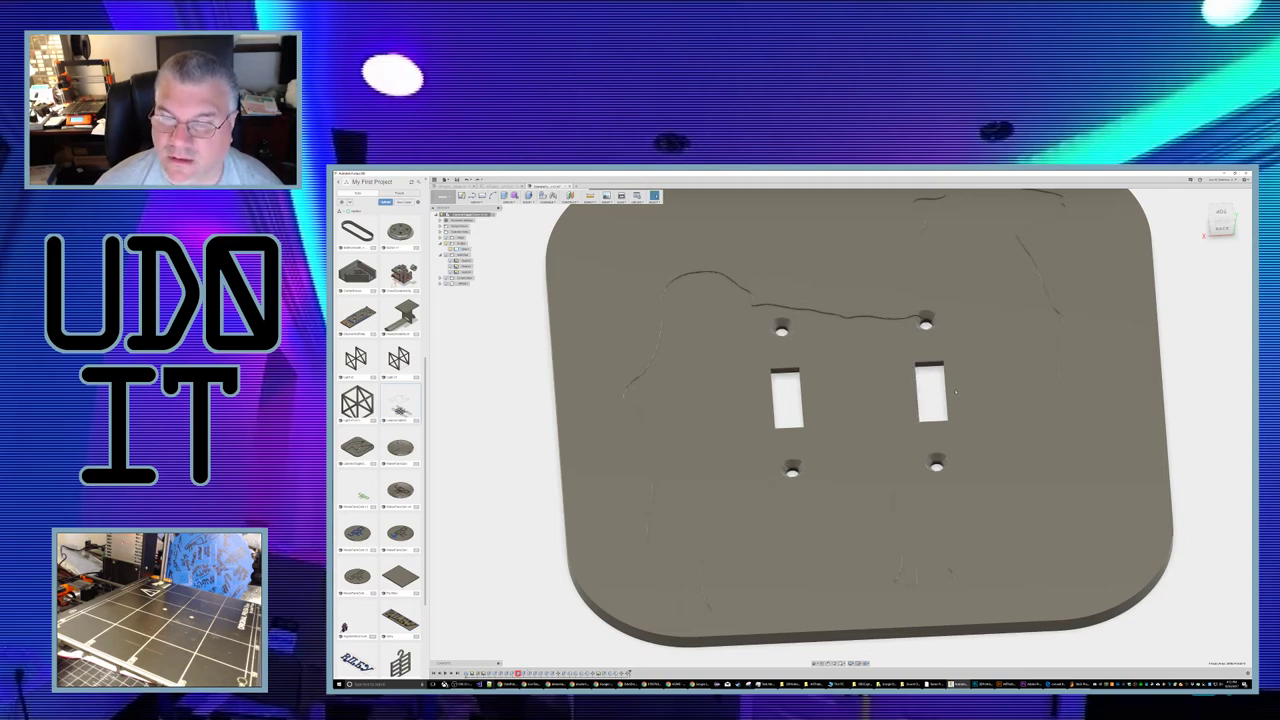
Step: Try a further perpendicular move of the recess floor face on the underside, and inspect the llama side of the plate
{"action": "middle_click_drag", "start_coordinate": [968, 390], "coordinate": [944, 443], "text": "shift"}
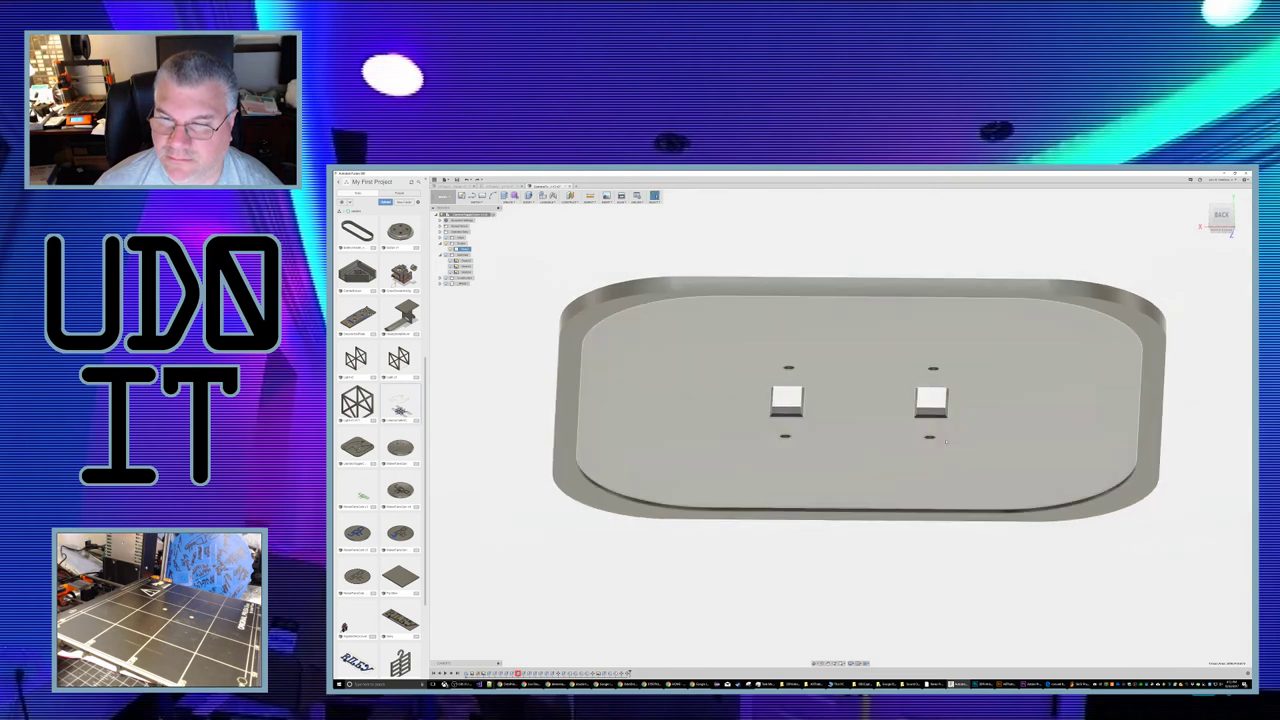
{"action": "right_click", "coordinate": [968, 427]}
{"action": "left_click", "coordinate": [950, 431]}
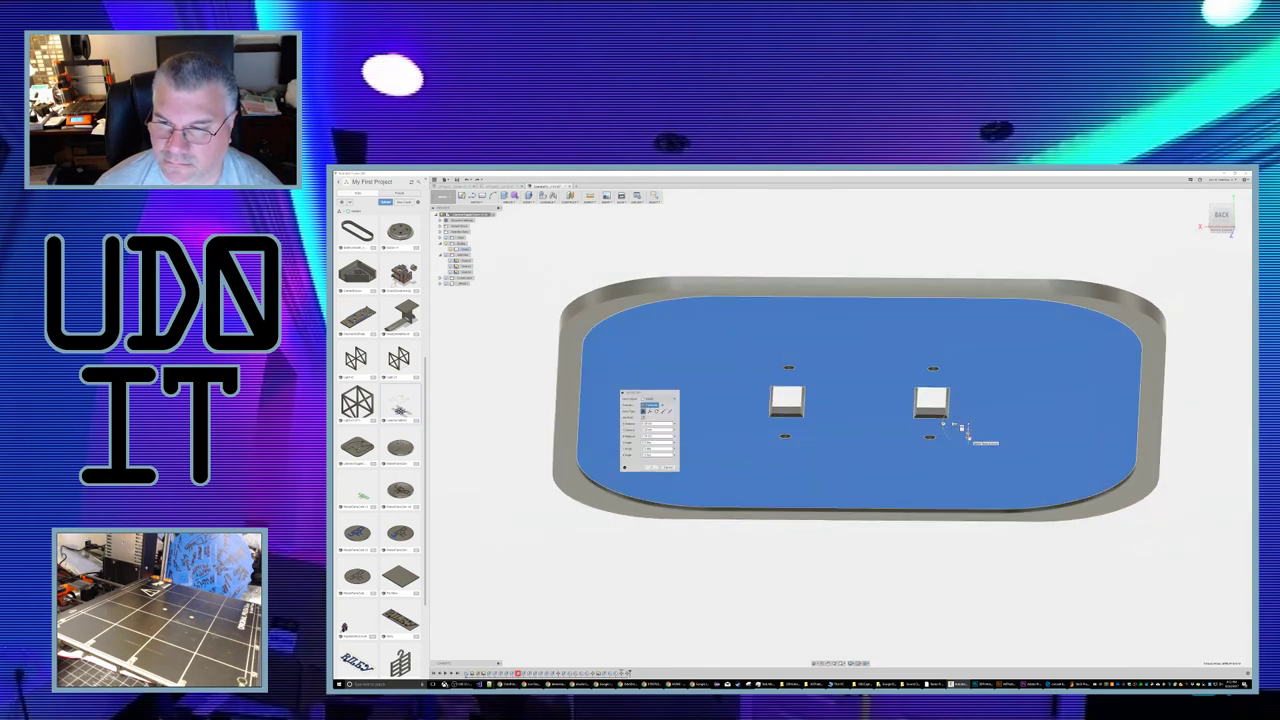
{"action": "middle_click_drag", "start_coordinate": [965, 430], "coordinate": [980, 442], "text": "shift"}
{"action": "left_click", "coordinate": [980, 412]}
{"action": "left_click_drag", "start_coordinate": [982, 413], "coordinate": [982, 414]}
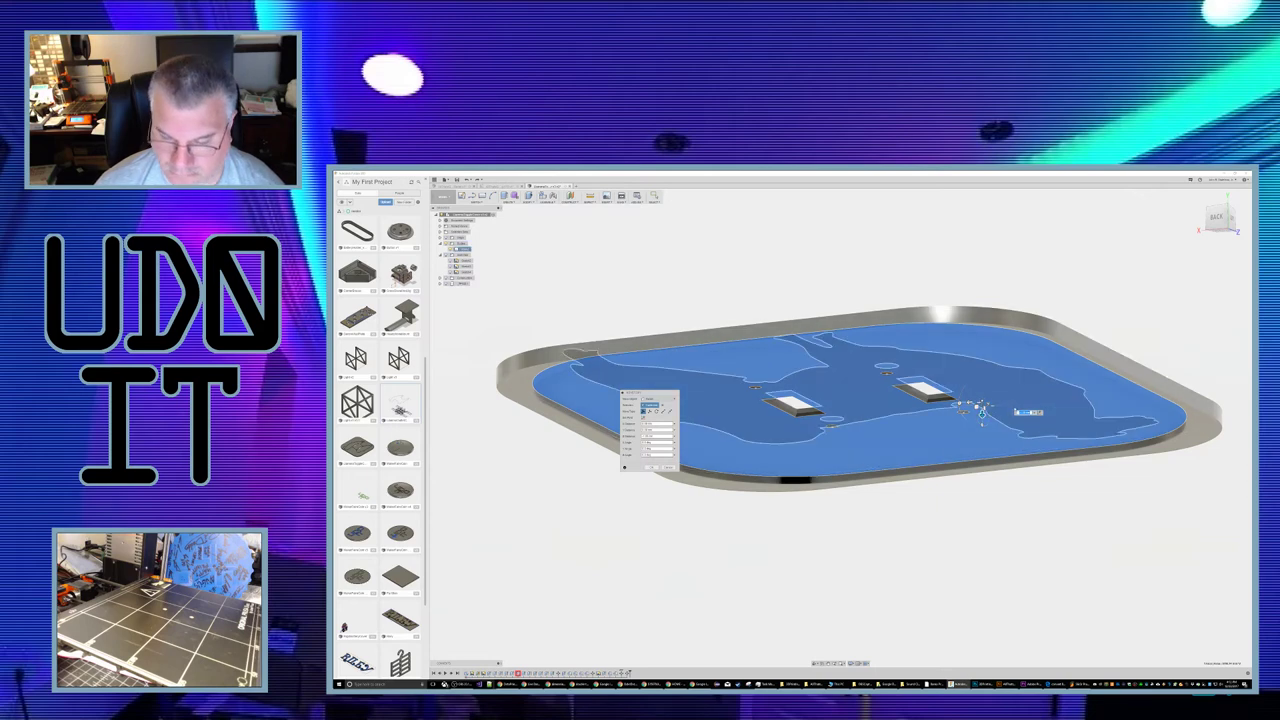
{"action": "key", "text": "Escape"}
{"action": "middle_click_drag", "start_coordinate": [985, 420], "coordinate": [1033, 508], "text": "shift"}
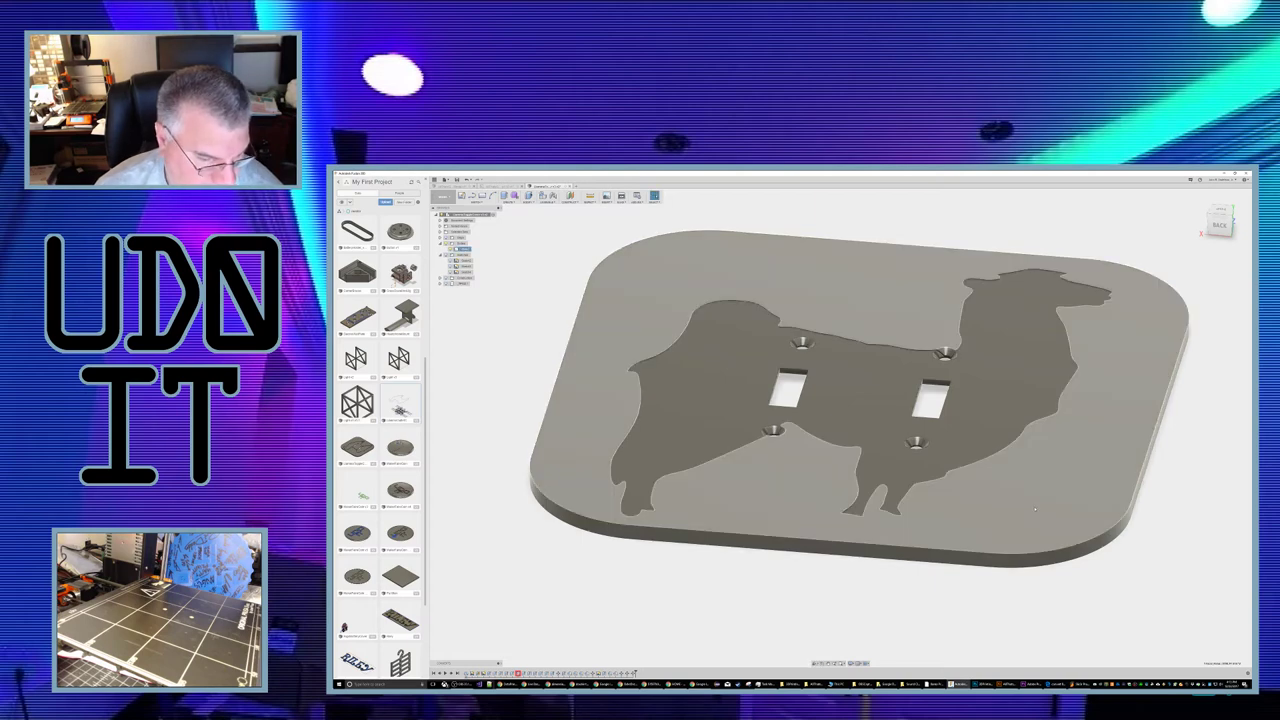
{"action": "middle_click_drag", "start_coordinate": [962, 453], "coordinate": [1052, 490], "text": "shift"}
{"action": "scroll", "coordinate": [1052, 490], "scroll_direction": "down", "scroll_amount": 10}
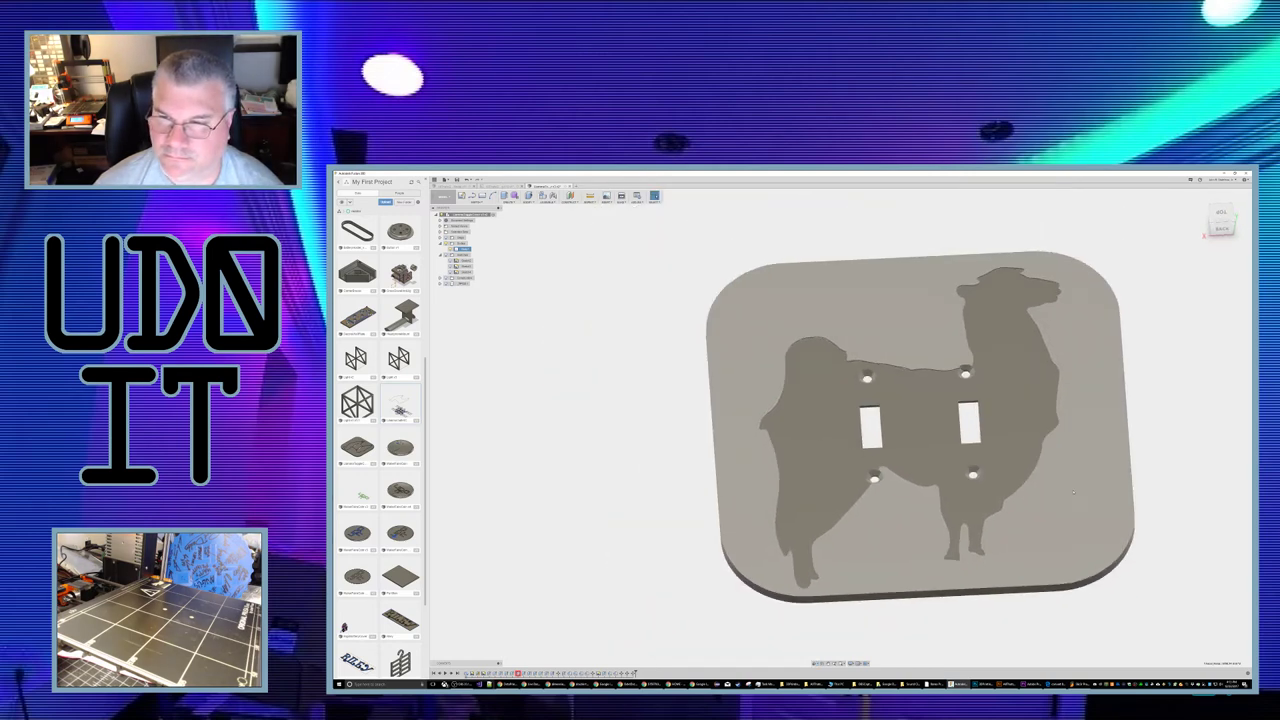
Step: Undo the last move of the recess floor face
{"action": "middle_click_drag", "start_coordinate": [1135, 476], "coordinate": [1064, 464]}
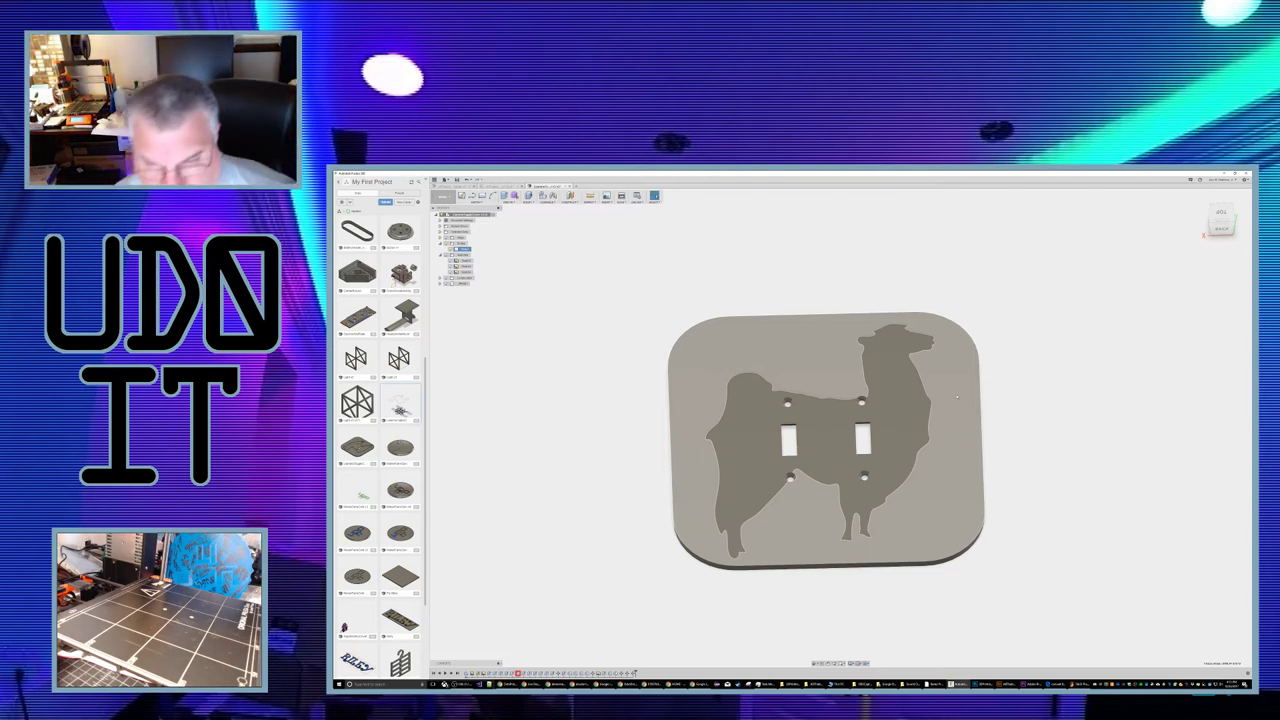
{"action": "key", "text": "ctrl+z"}
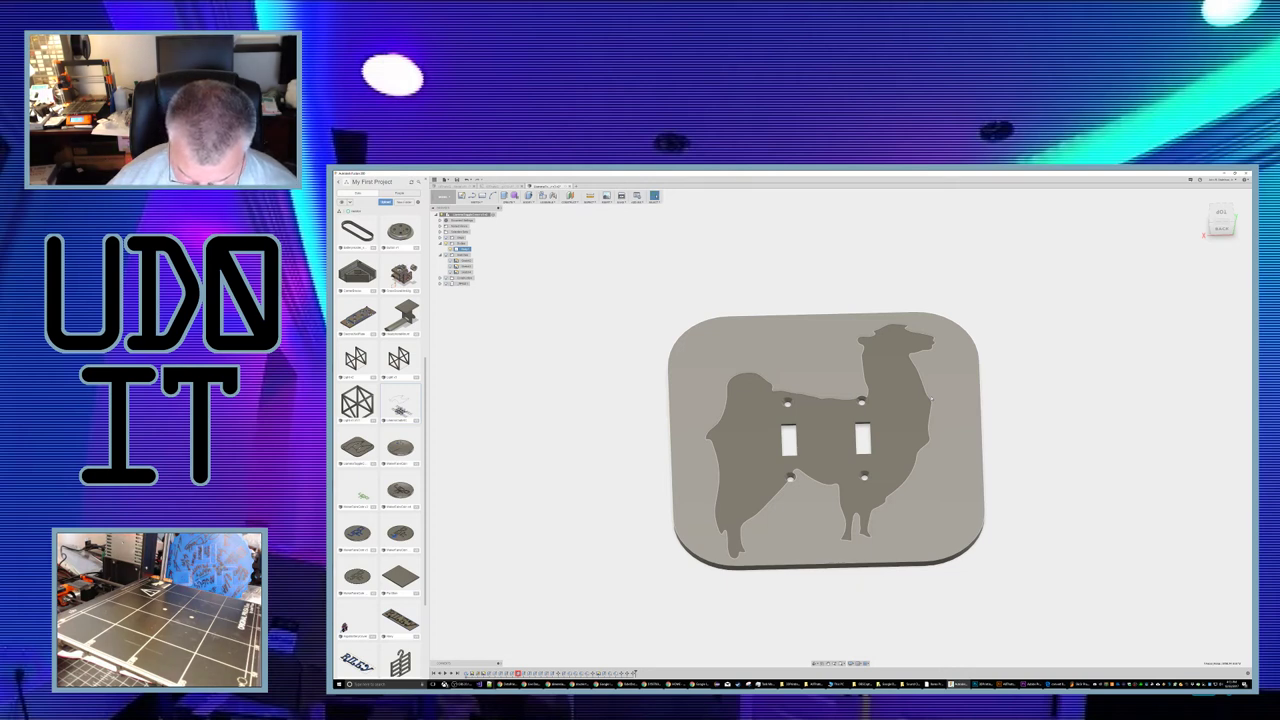
{"action": "key", "text": "ctrl+z"}
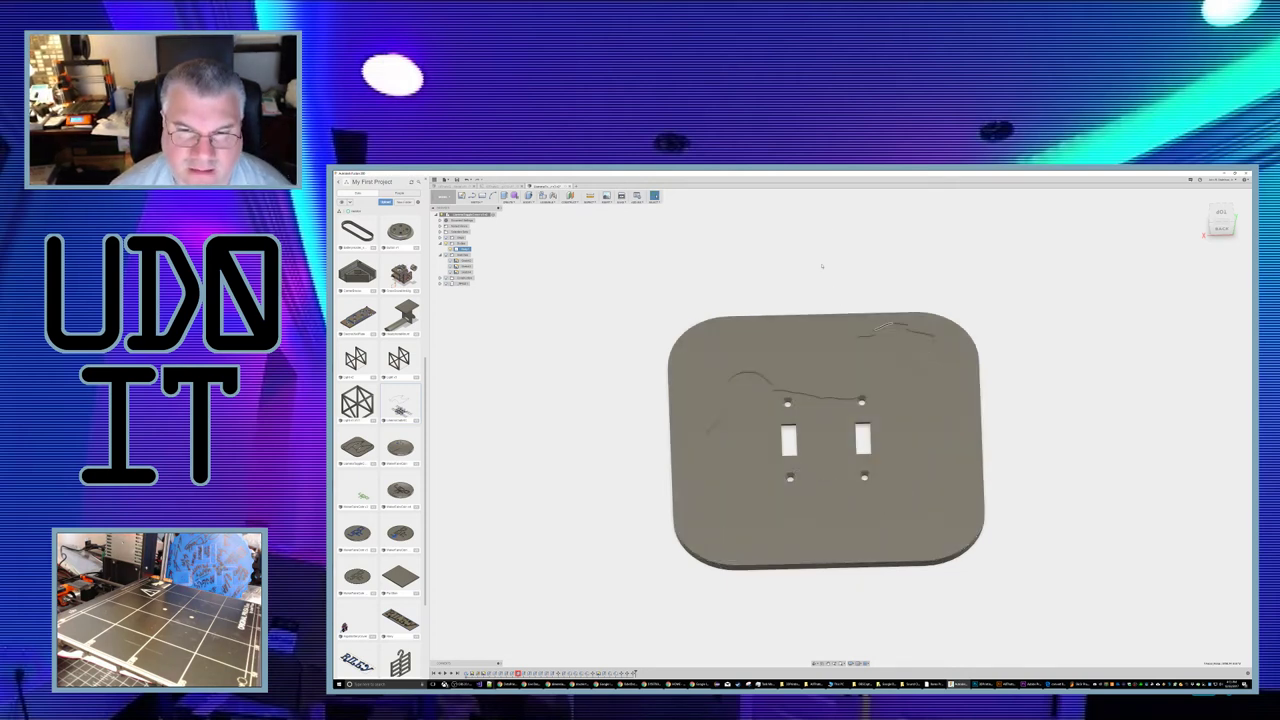
Step: Save the modified light-switch plate as a new version of the design
{"action": "mouse_move", "coordinate": [772, 292]}
{"action": "middle_mouse_down", "text": "shift"}
{"action": "mouse_move", "coordinate": [786, 280]}
{"action": "mouse_move", "coordinate": [766, 272]}
{"action": "mouse_move", "coordinate": [766, 294]}
{"action": "mouse_move", "coordinate": [766, 277]}
{"action": "middle_mouse_up", "text": "shift"}
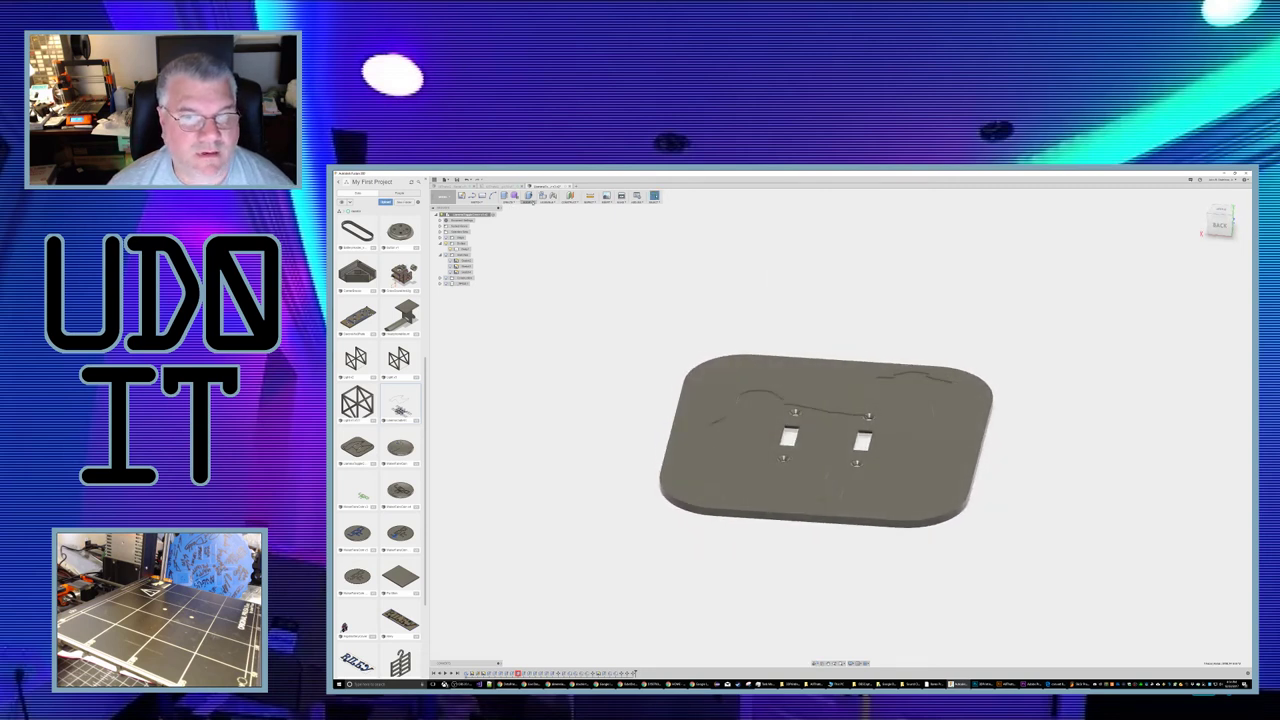
{"action": "middle_click_drag", "start_coordinate": [570, 304], "coordinate": [573, 305], "text": "shift"}
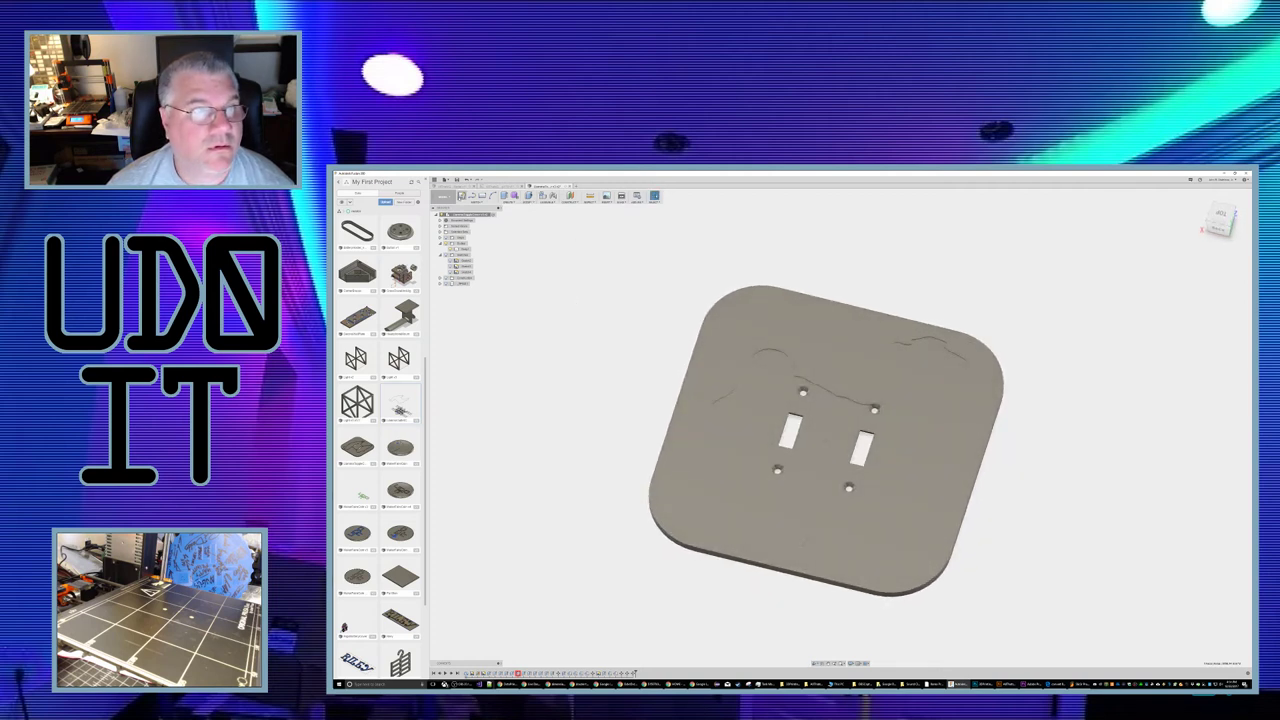
{"action": "left_click", "coordinate": [457, 180]}
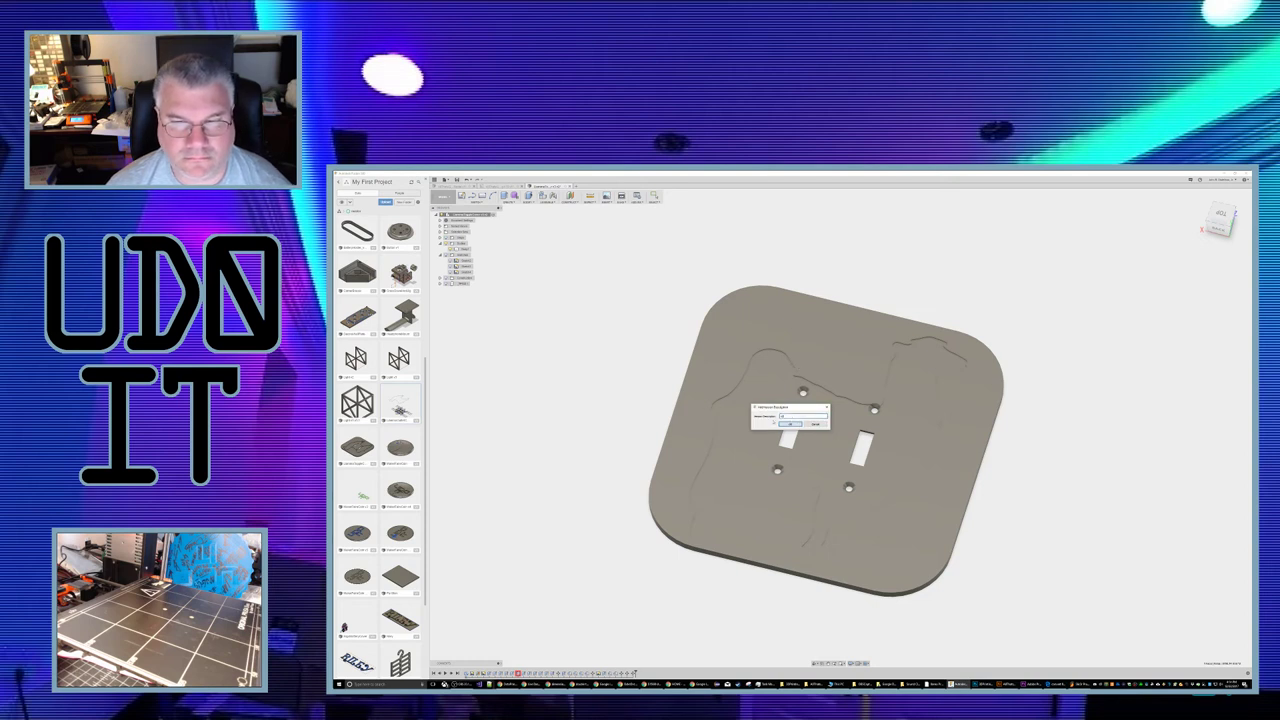
{"action": "left_click", "coordinate": [790, 424]}
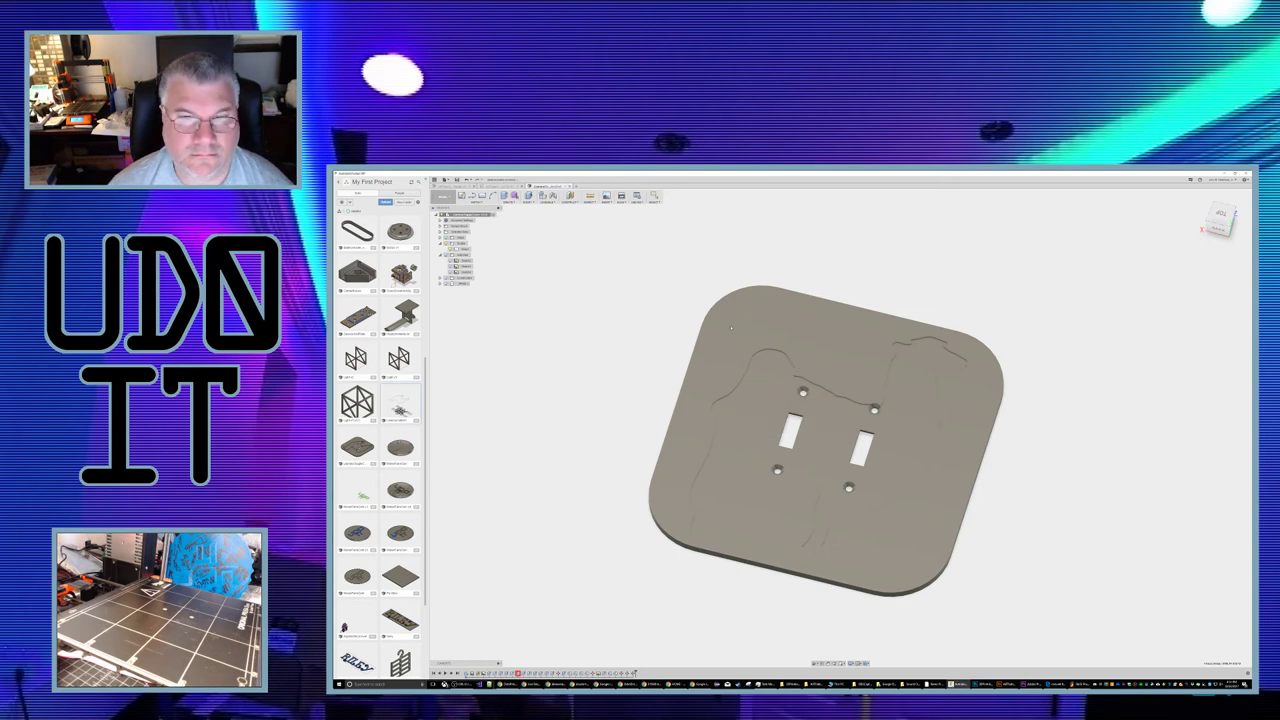
Step: Export the plate body as an STL for 3D printing, using the existing STL's file name with _2 appended
{"action": "left_click", "coordinate": [446, 180]}
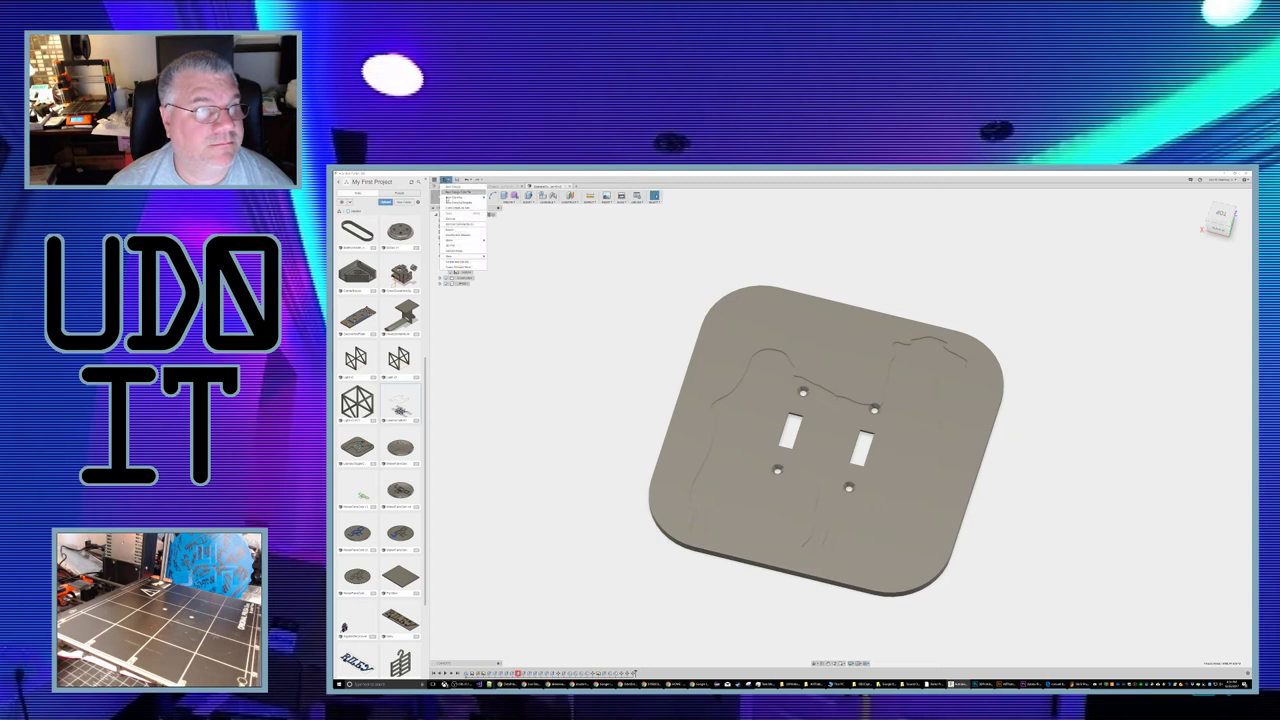
{"action": "left_click", "coordinate": [462, 242]}
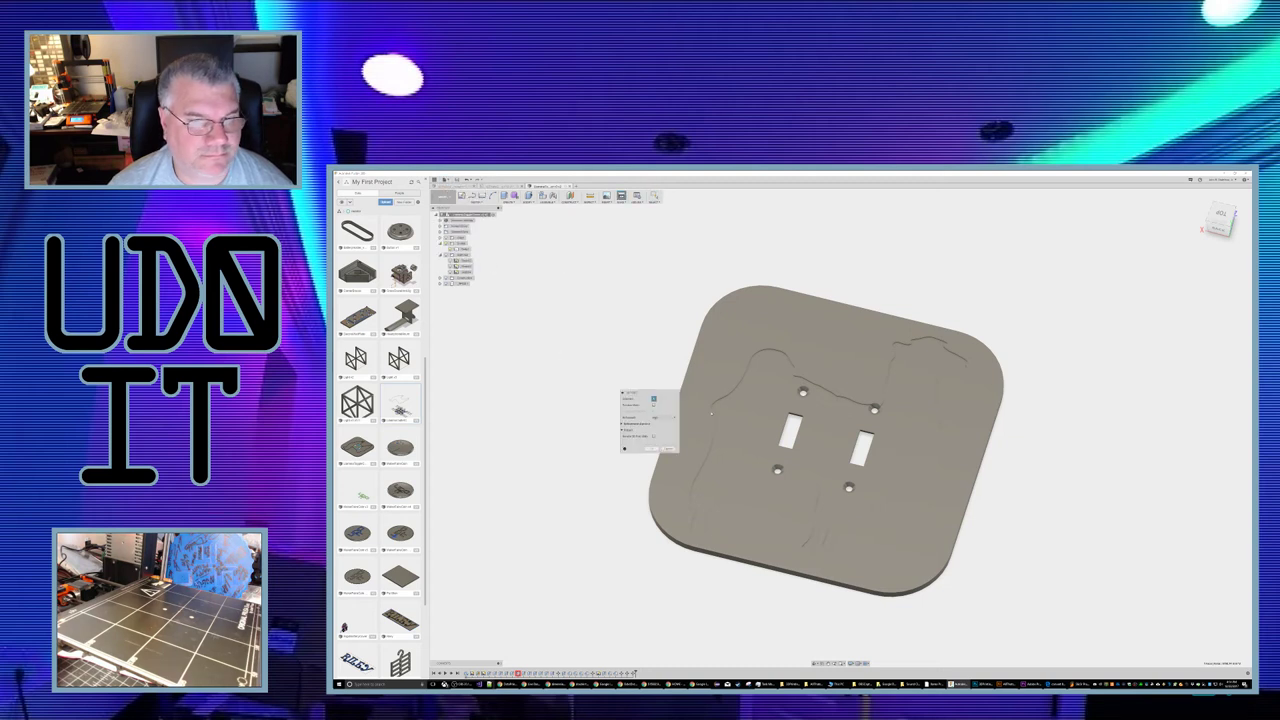
{"action": "left_click", "coordinate": [711, 413]}
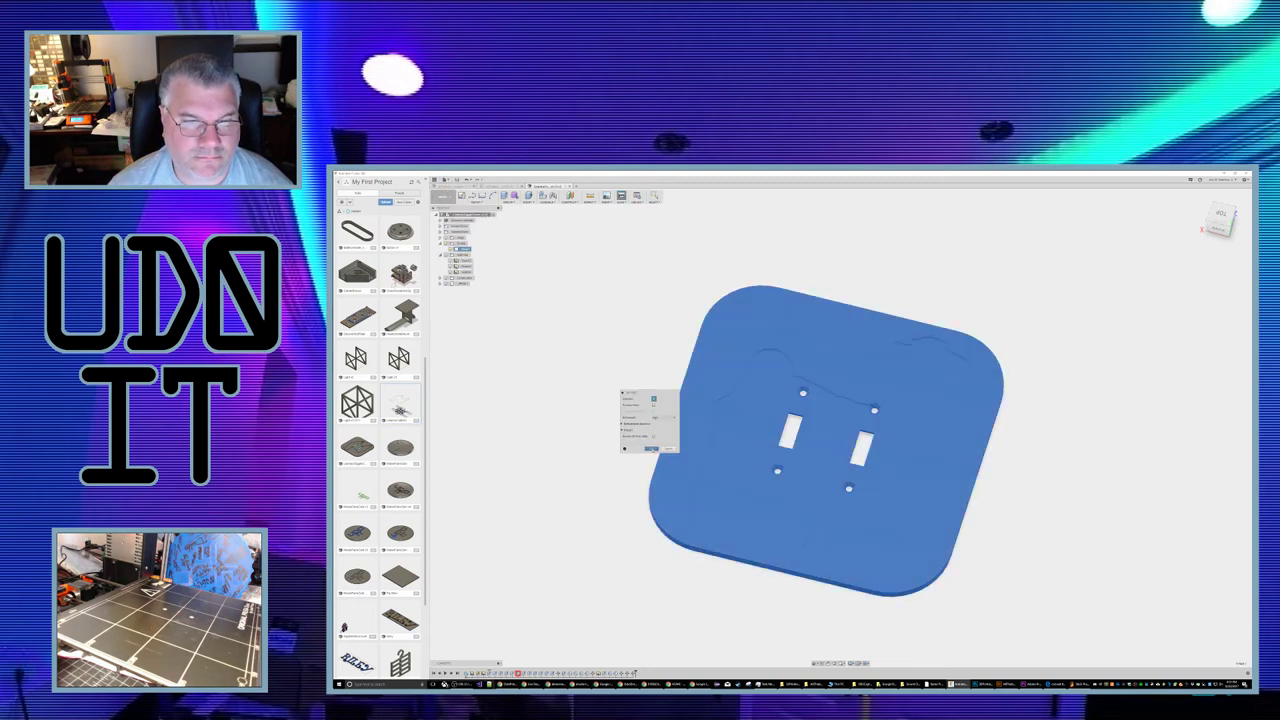
{"action": "left_click", "coordinate": [651, 448]}
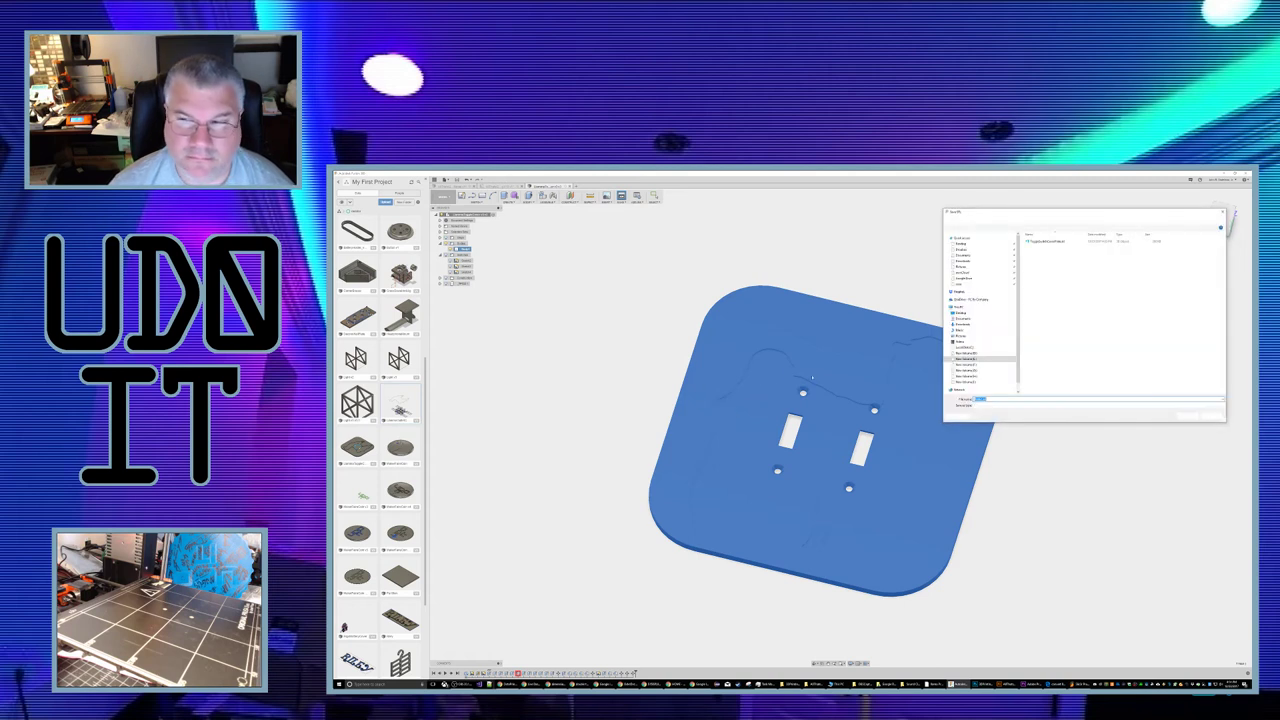
{"action": "left_click", "coordinate": [1053, 243]}
{"action": "left_click", "coordinate": [1007, 399]}
{"action": "left_click", "coordinate": [1006, 399]}
{"action": "type", "text": "_2"}
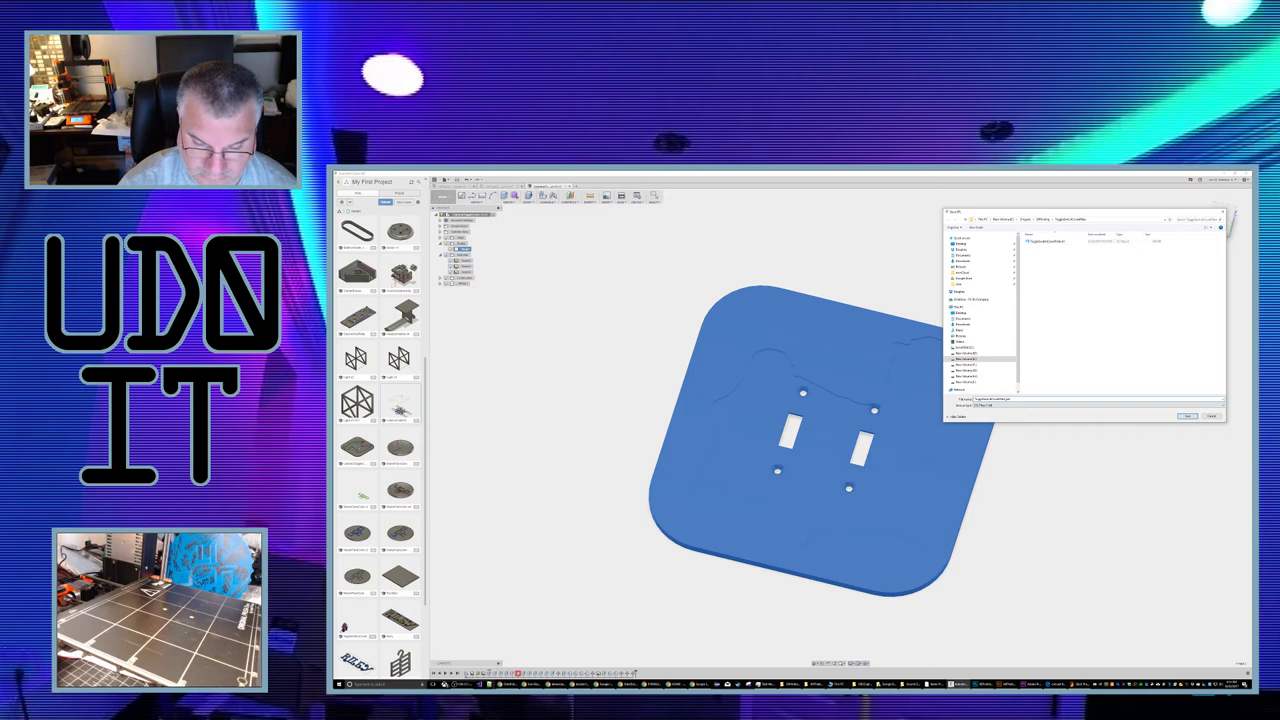
{"action": "key", "text": "Return"}
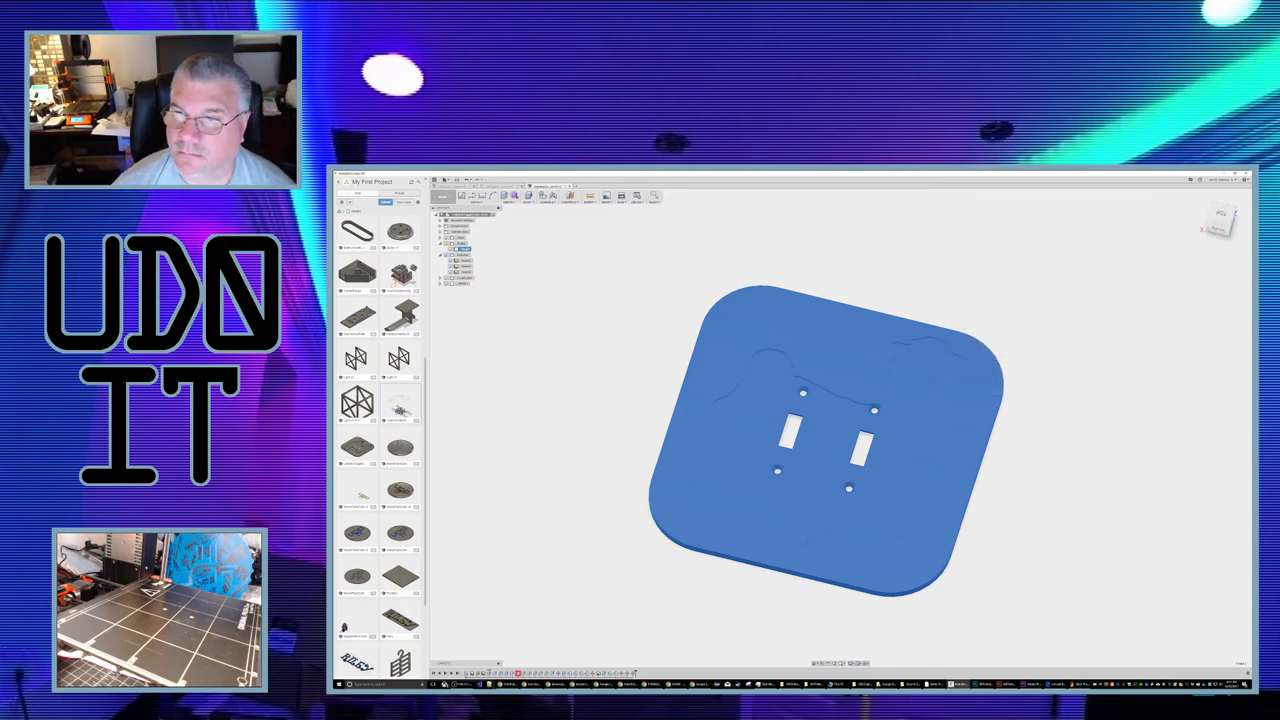
Step: Switch to Slic3r and replace the old plate on the print bed with the newly exported STL
{"action": "key", "text": "alt+Tab"}
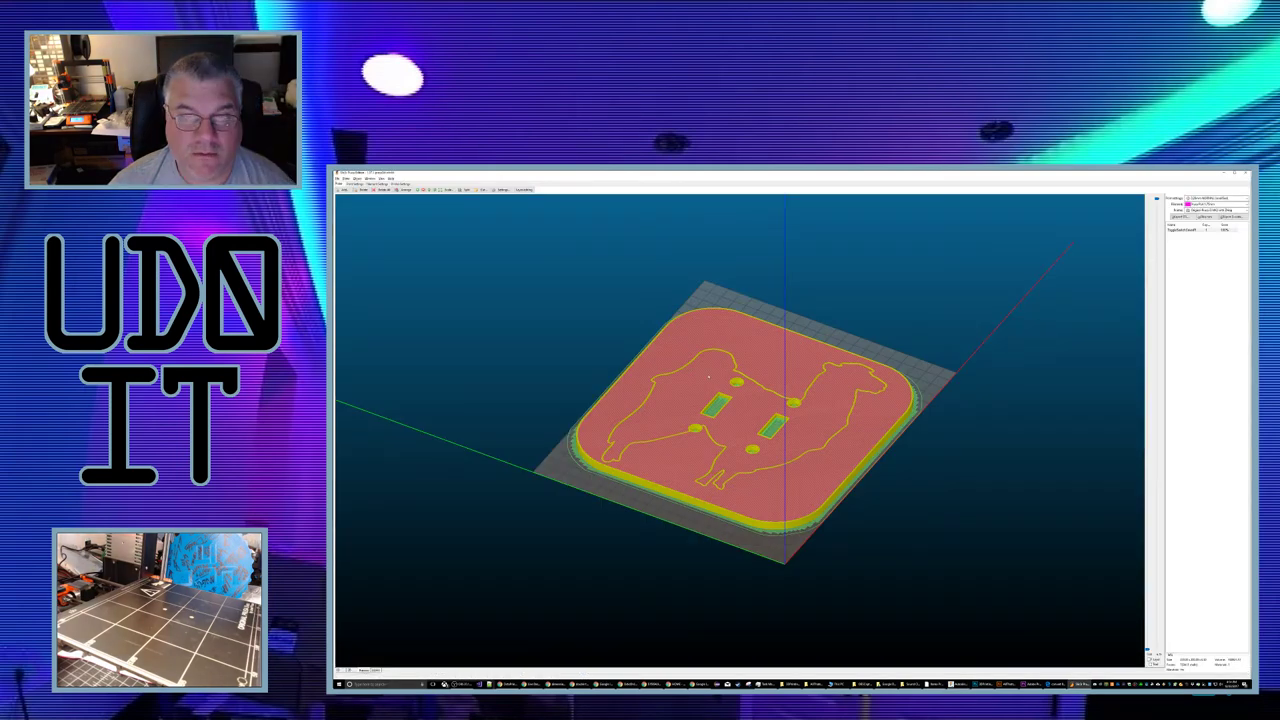
{"action": "left_click", "coordinate": [341, 670]}
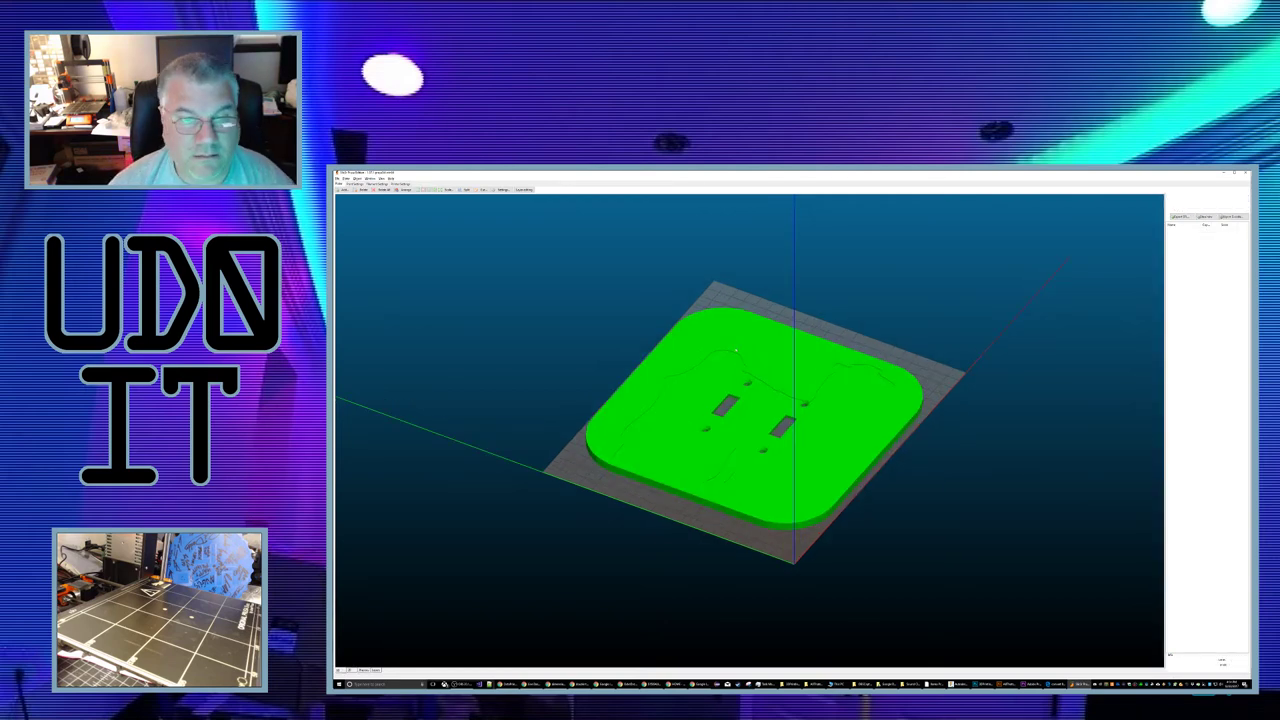
{"action": "key", "text": "Delete"}
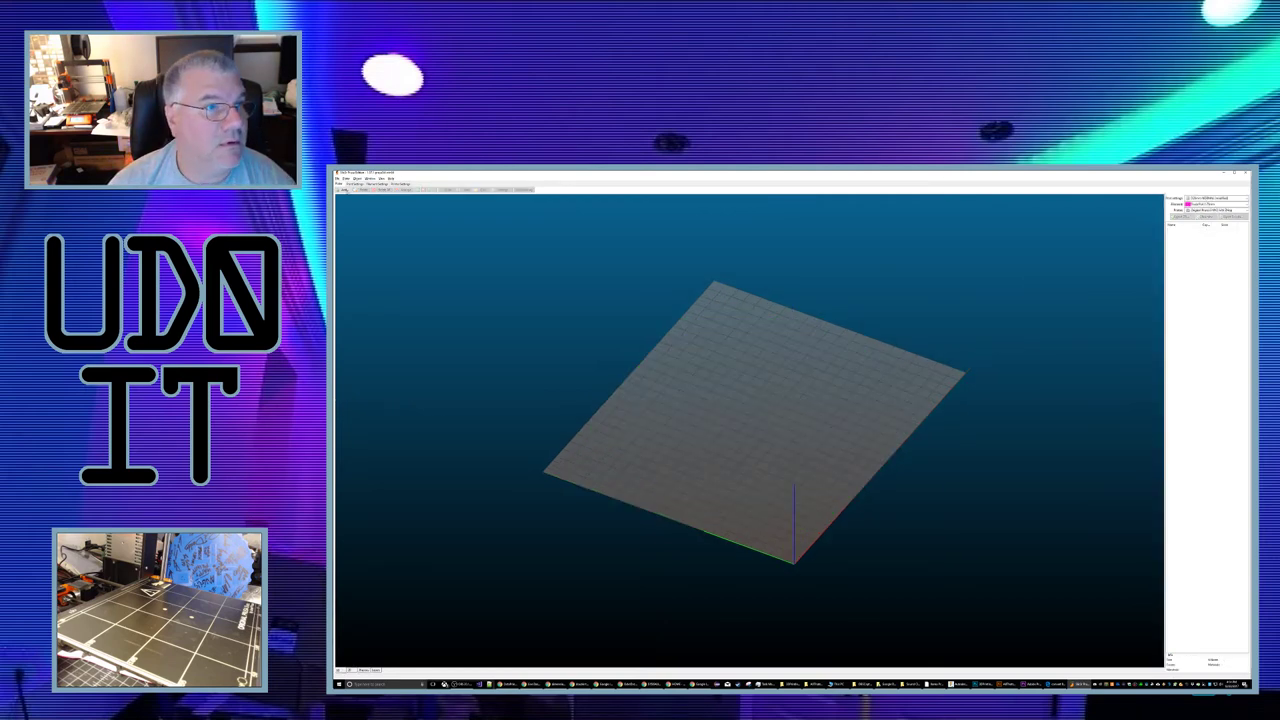
{"action": "left_click", "coordinate": [343, 190]}
{"action": "double_click", "coordinate": [420, 219]}
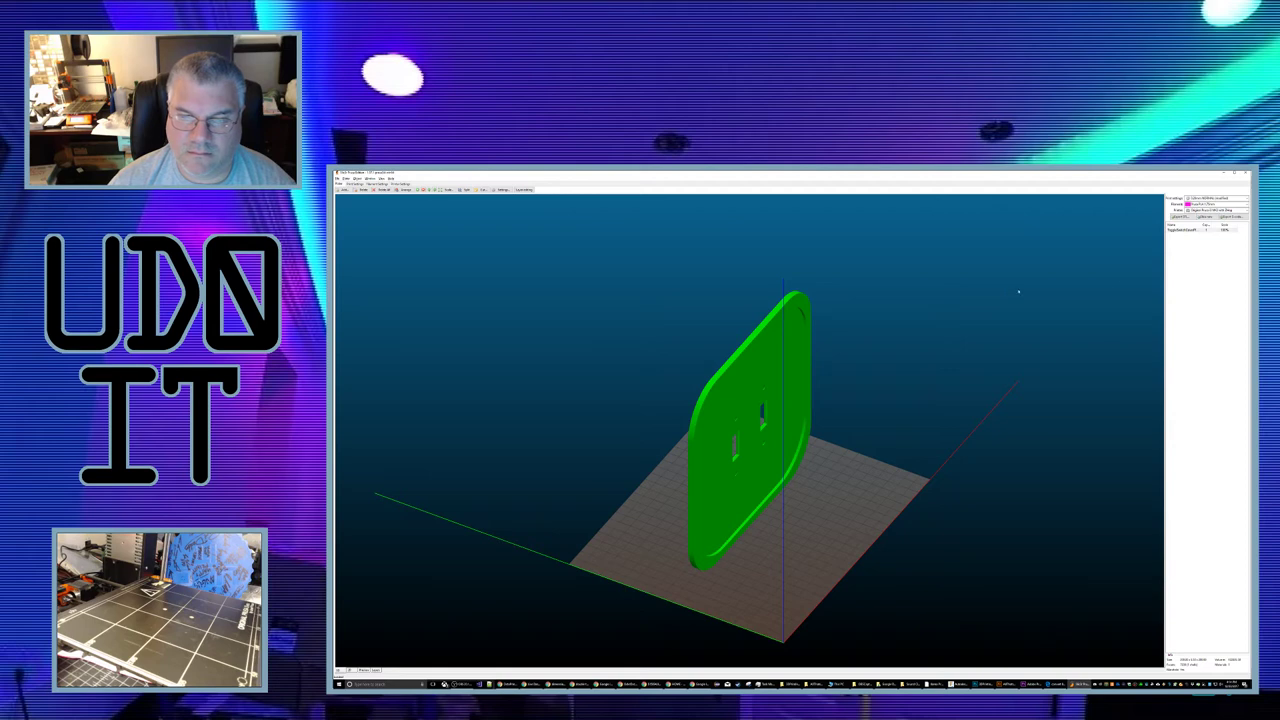
Step: Rotate the upright plate about the X axis so it lies flat, and arrange it within the print bed
{"action": "right_click", "coordinate": [762, 357]}
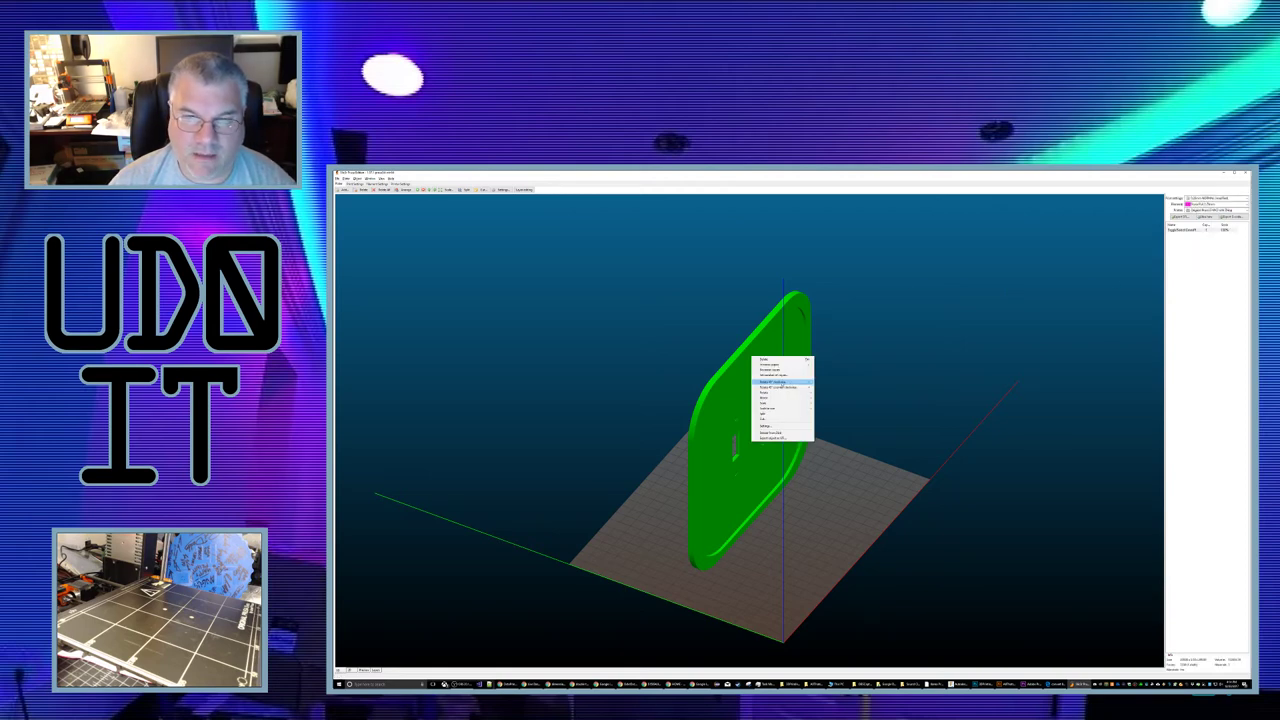
{"action": "mouse_move", "coordinate": [790, 398]}
{"action": "left_click", "coordinate": [833, 398]}
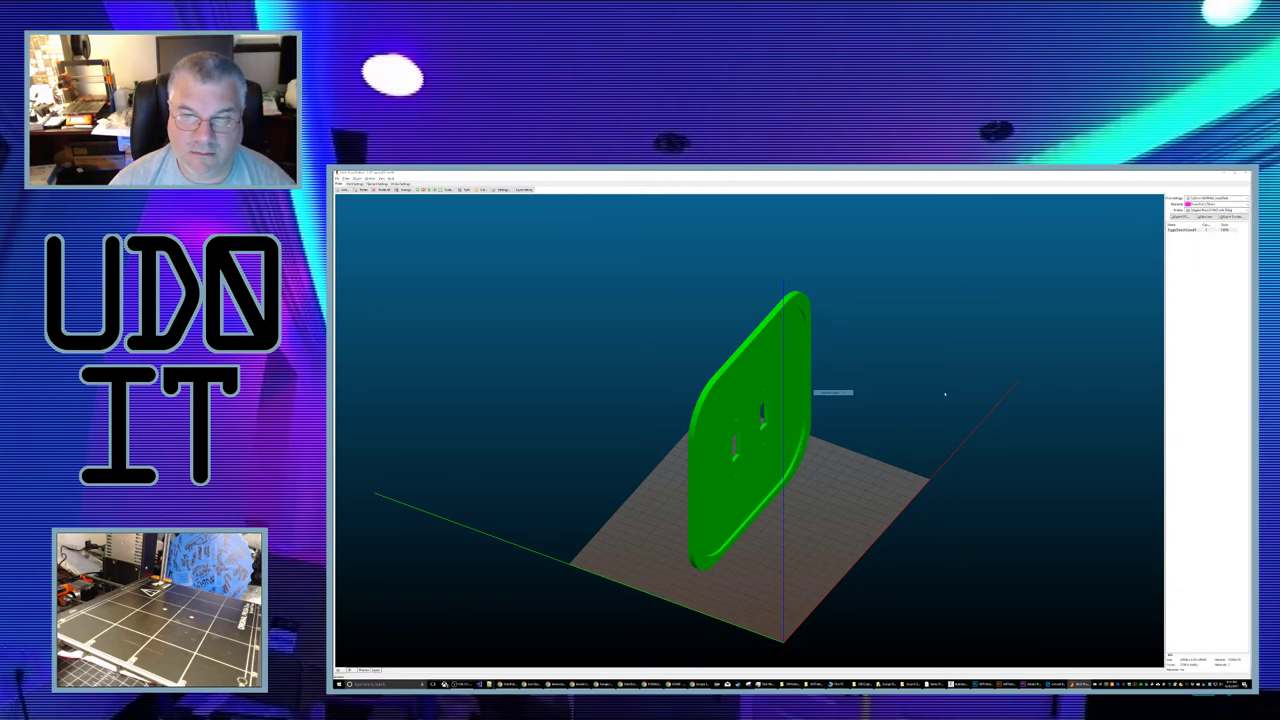
{"action": "key", "text": "Return"}
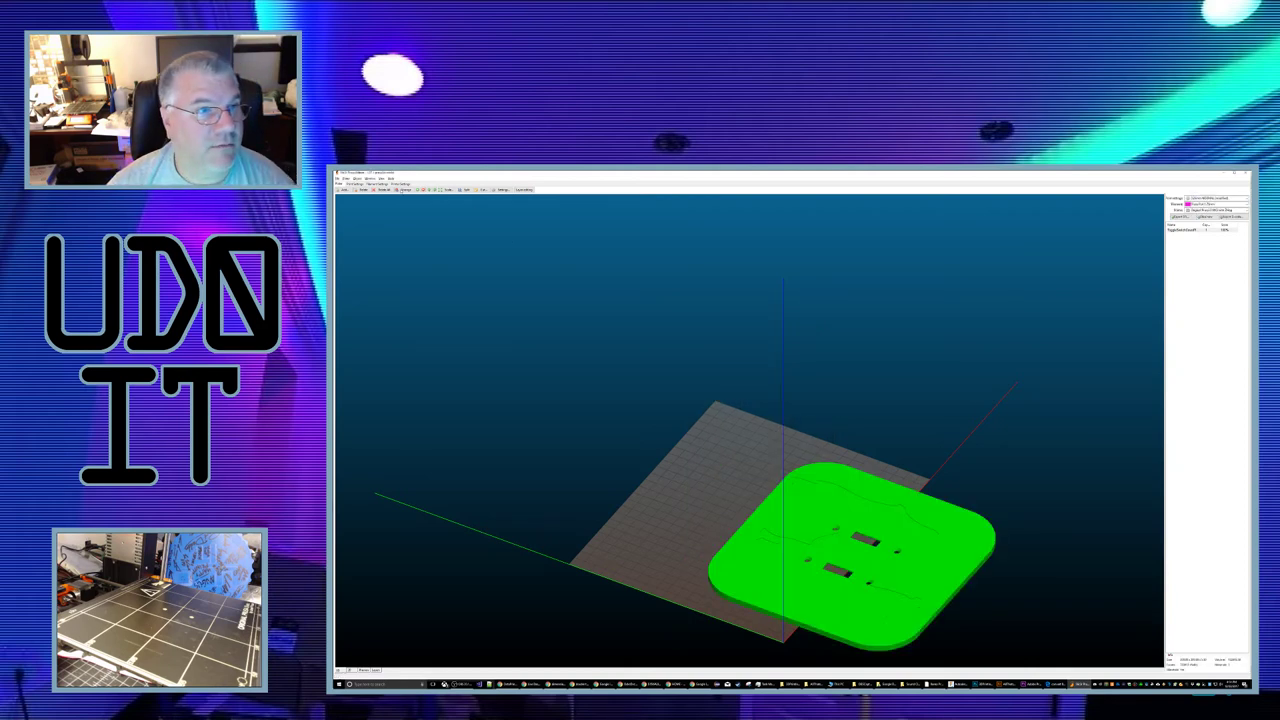
{"action": "left_click", "coordinate": [406, 190]}
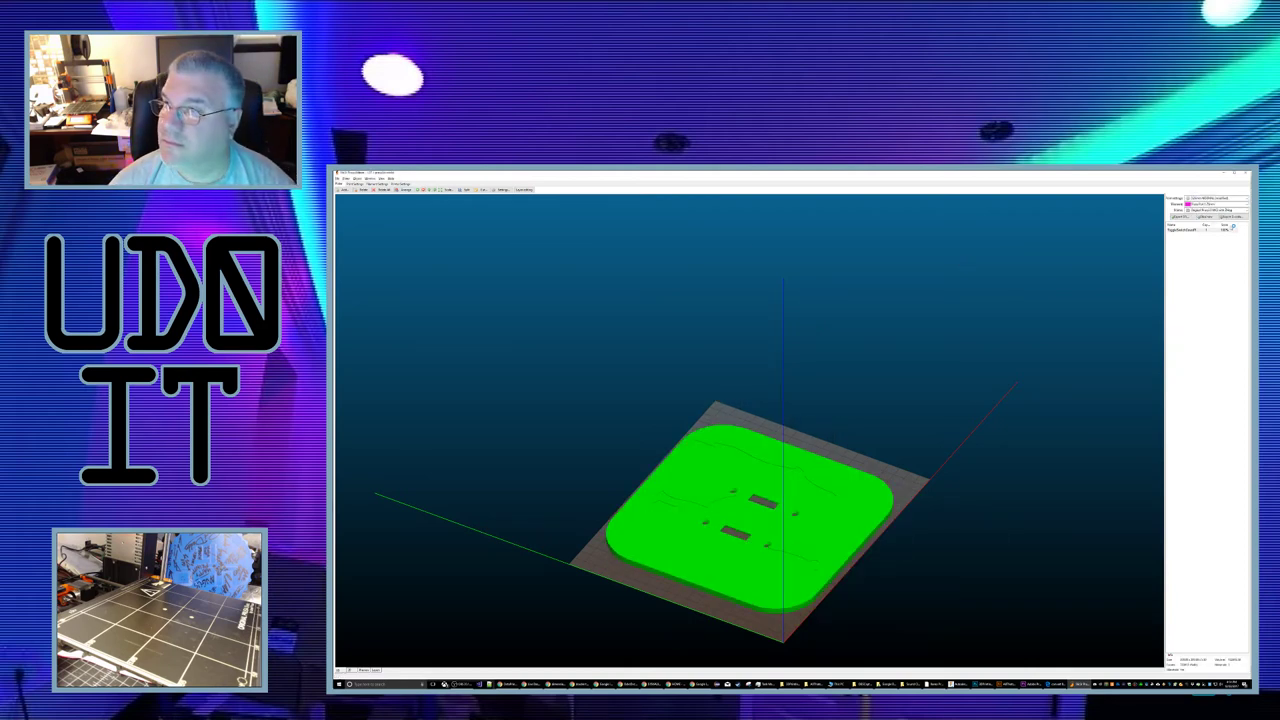
Step: Slice the flat plate and export its G-code after checking the toolpath preview from above
{"action": "left_click", "coordinate": [1209, 216]}
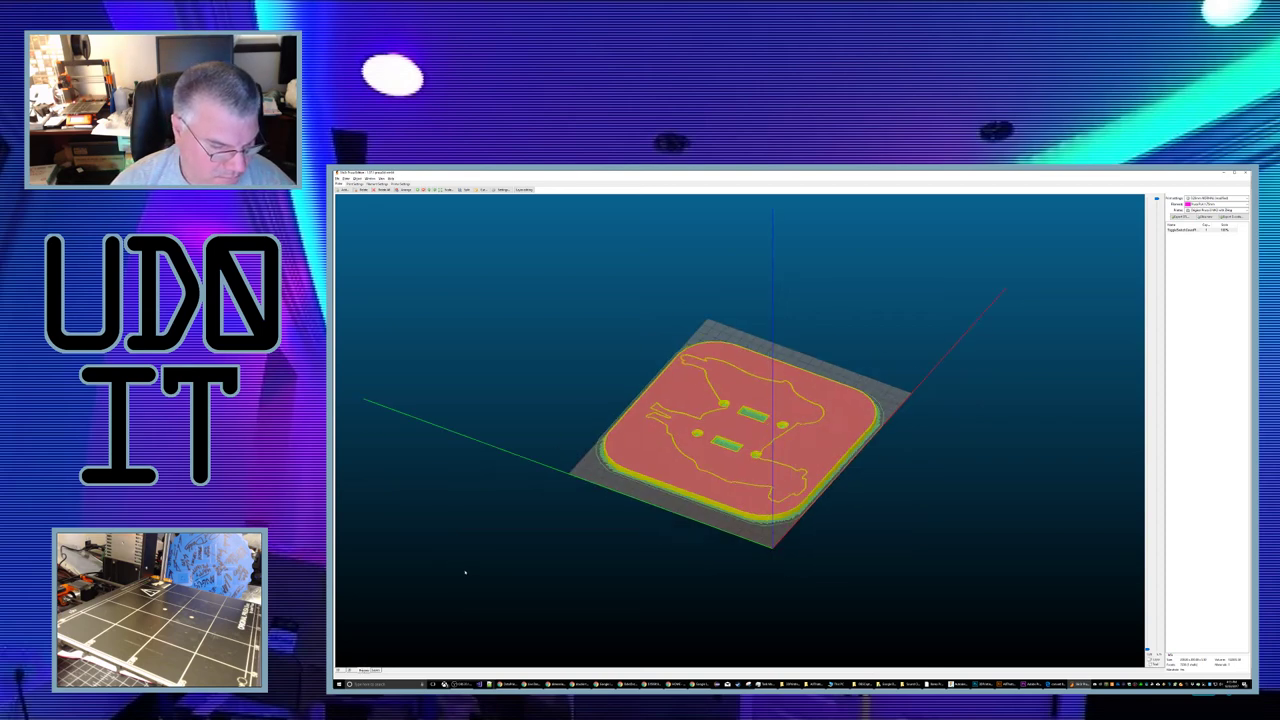
{"action": "middle_click_drag", "start_coordinate": [467, 566], "coordinate": [493, 566]}
{"action": "left_click_drag", "start_coordinate": [626, 558], "coordinate": [644, 584]}
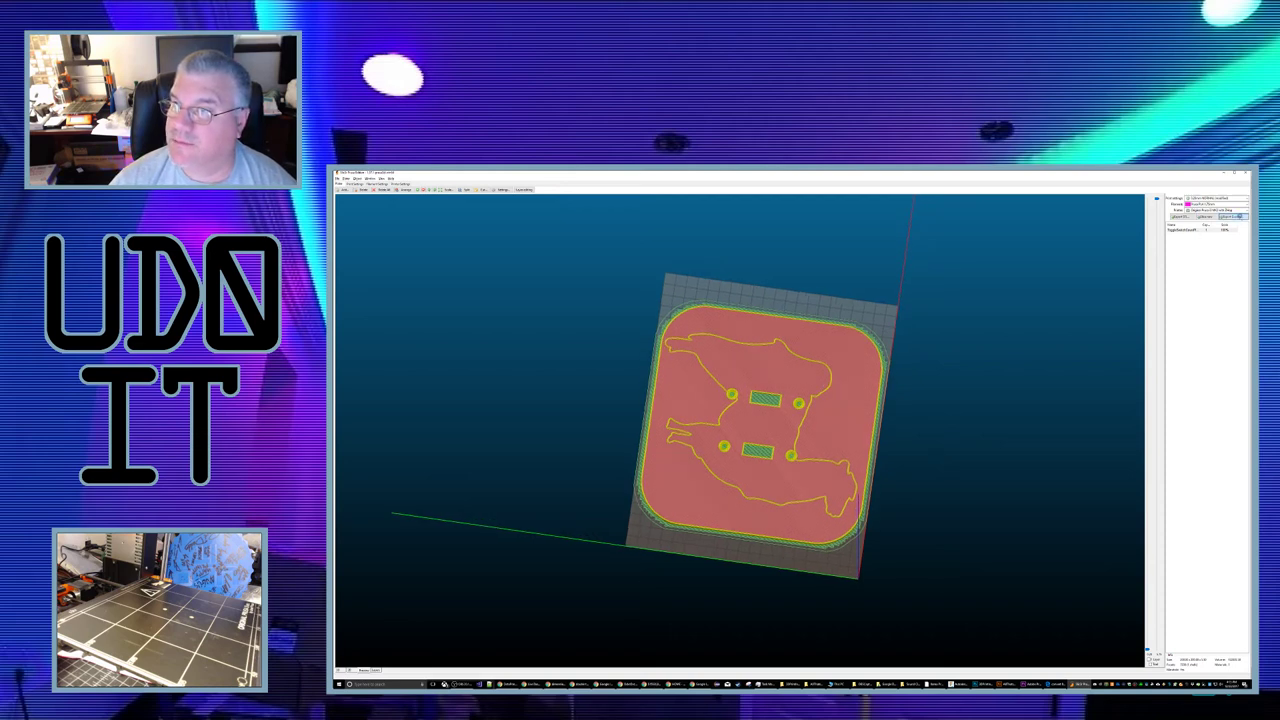
{"action": "left_click", "coordinate": [1239, 217]}
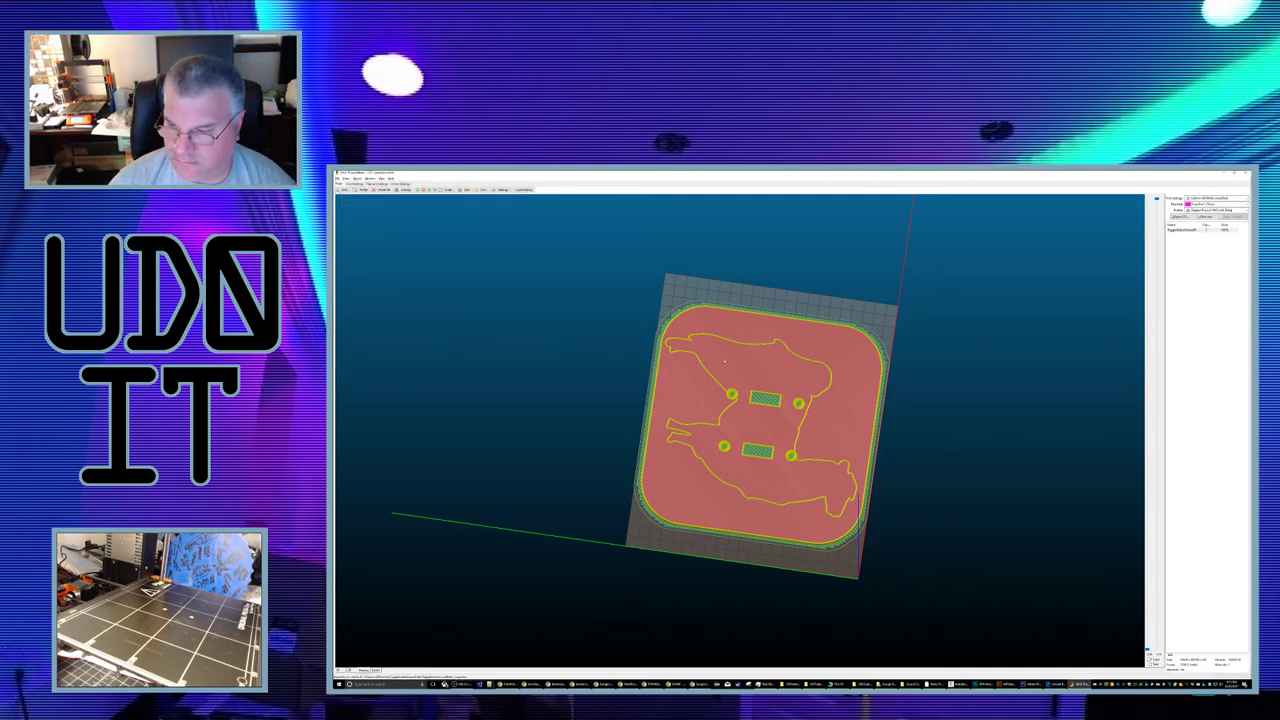
Step: Check the sliced plate preview at an angle, and switch to OctoPrint to open the G-code file upload
{"action": "middle_click_drag", "start_coordinate": [782, 359], "coordinate": [761, 365]}
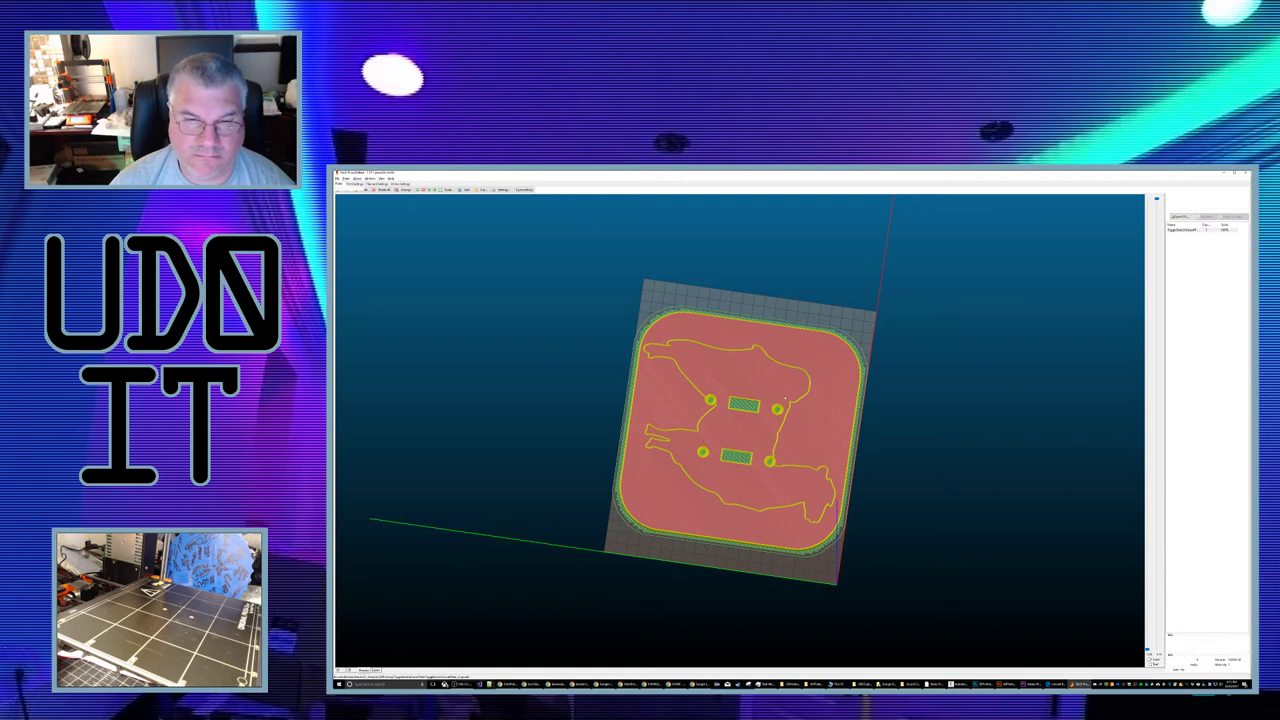
{"action": "key", "text": "alt+Tab"}
{"action": "left_click_drag", "start_coordinate": [791, 491], "coordinate": [835, 539]}
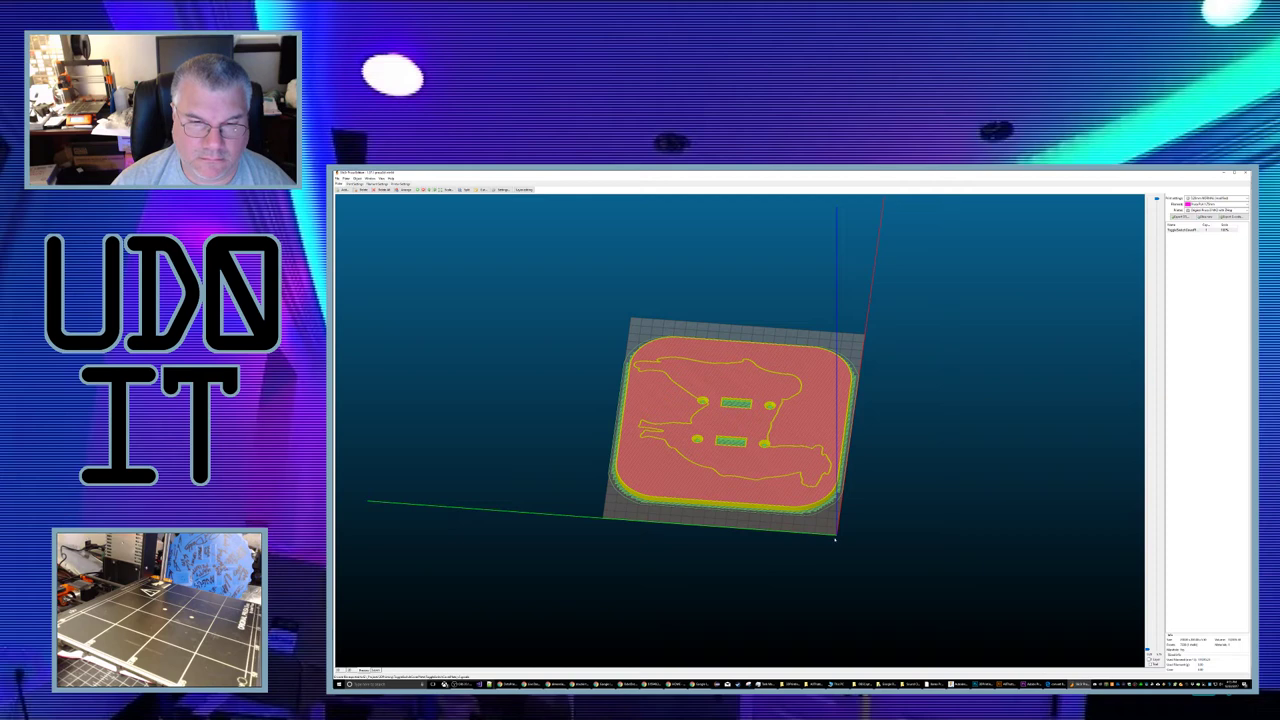
{"action": "key", "text": "alt+Tab"}
{"action": "key", "text": "alt+Tab"}
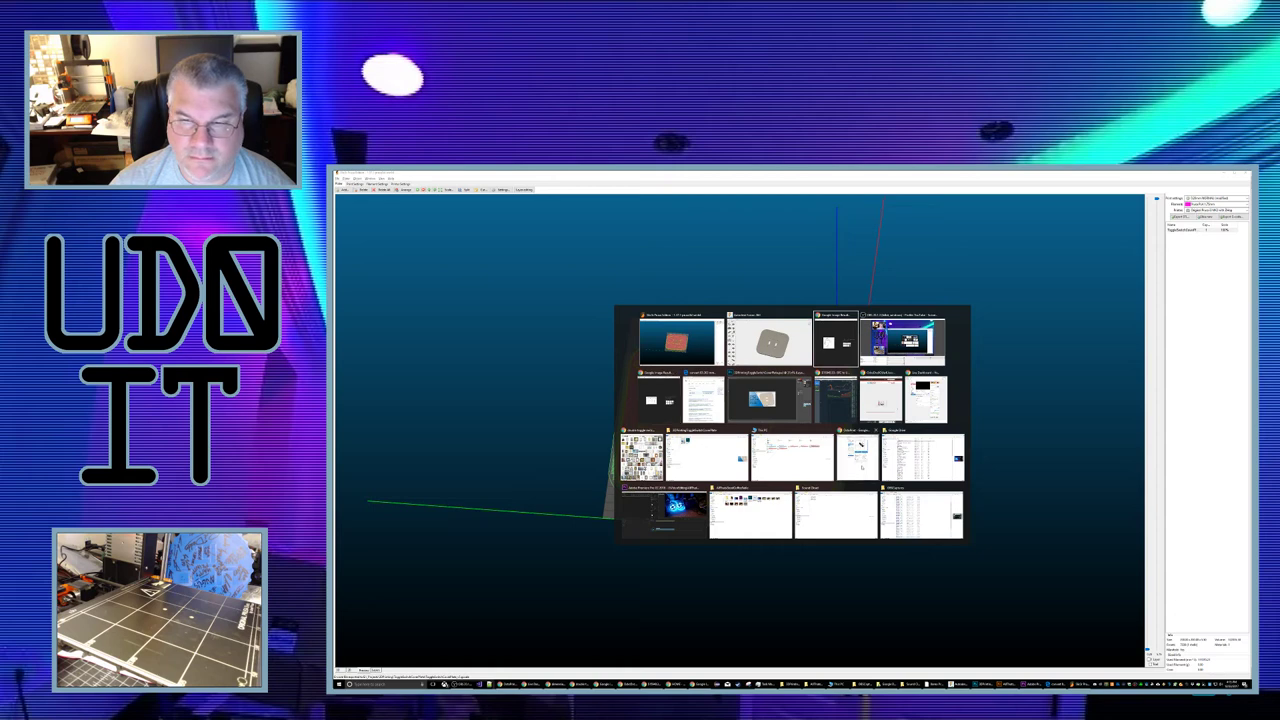
{"action": "left_click", "coordinate": [858, 457]}
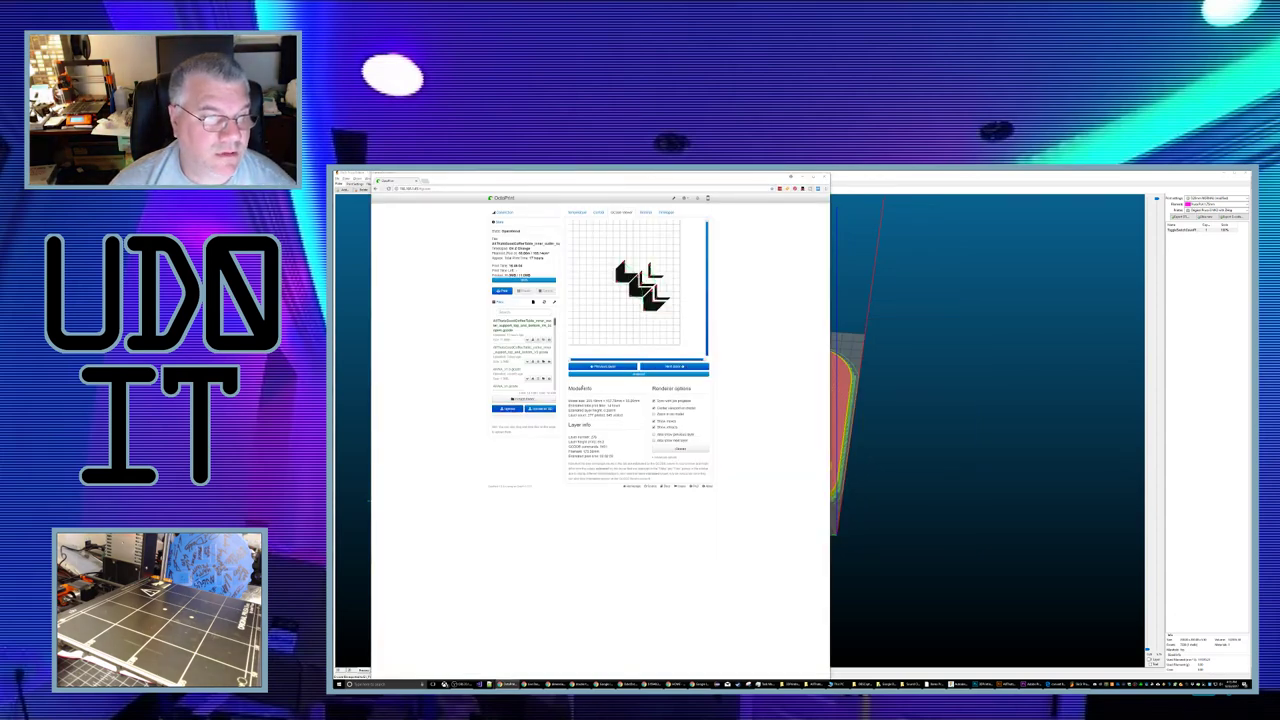
{"action": "left_click", "coordinate": [509, 409]}
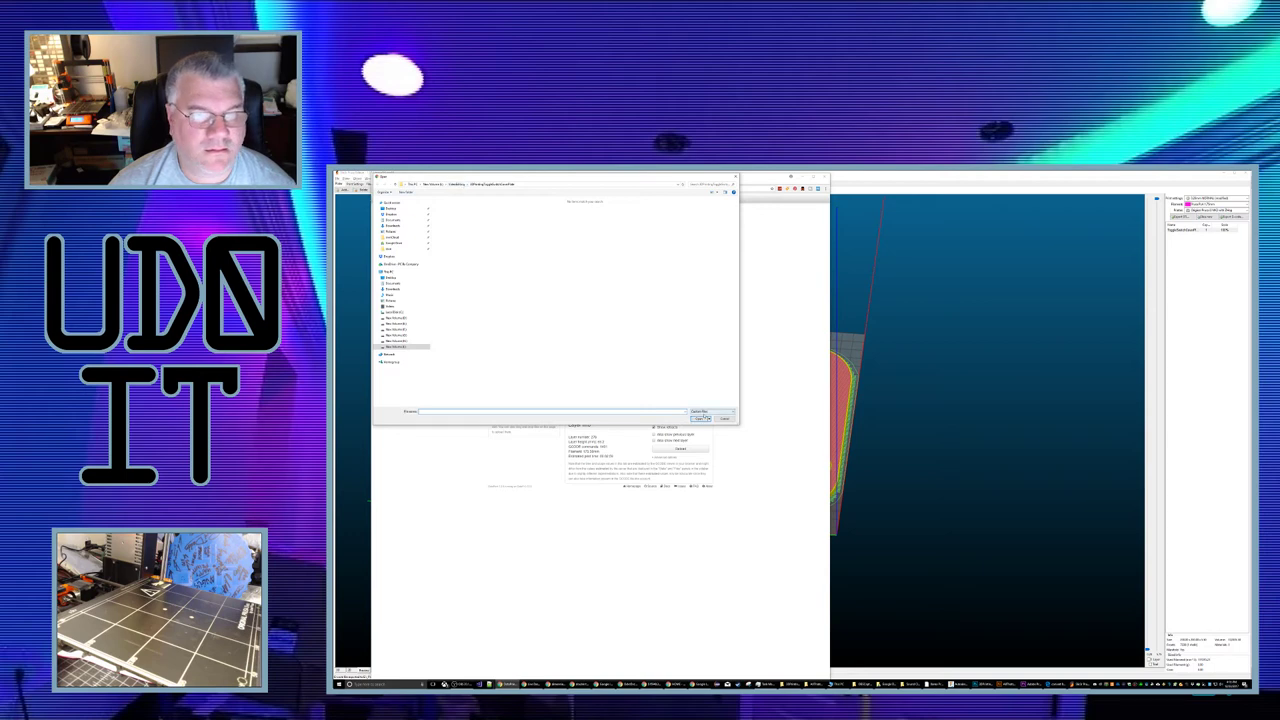
Step: Upload the plate's exported G-code from its folder inside the 3D printing projects directory, and pick it in the OctoPrint file list
{"action": "key", "text": "alt+Tab"}
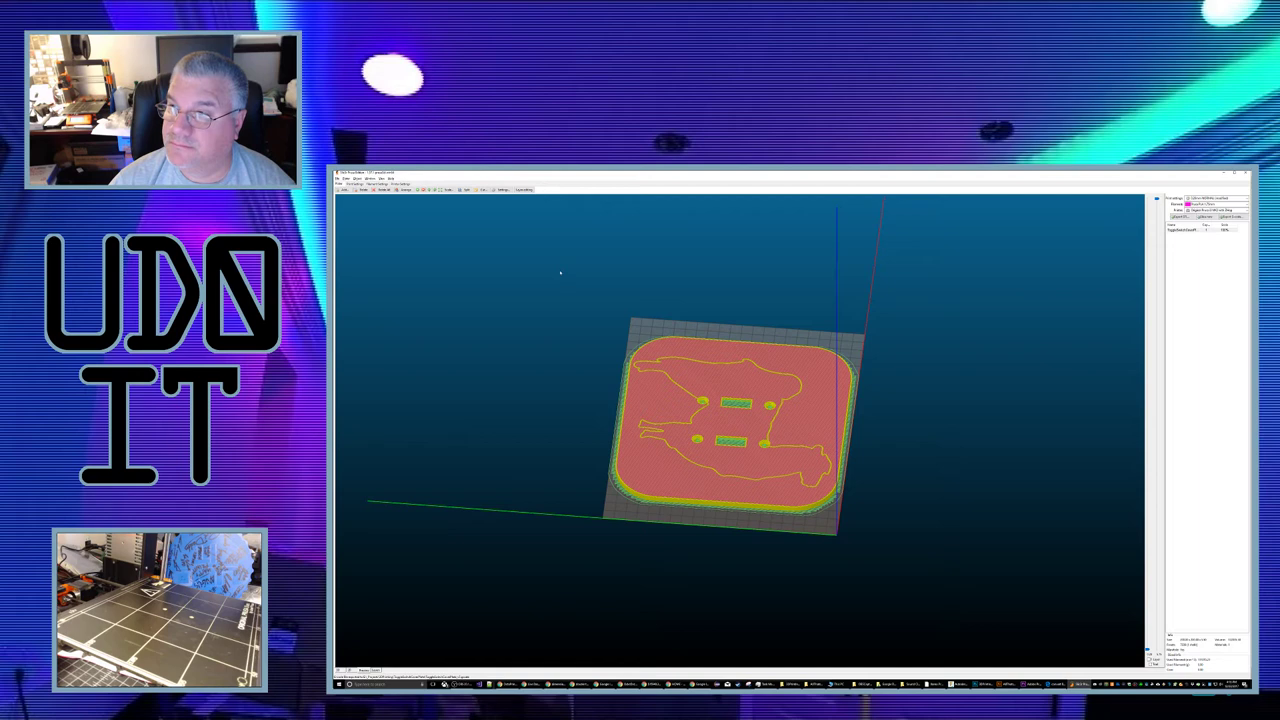
{"action": "key", "text": "alt+Tab"}
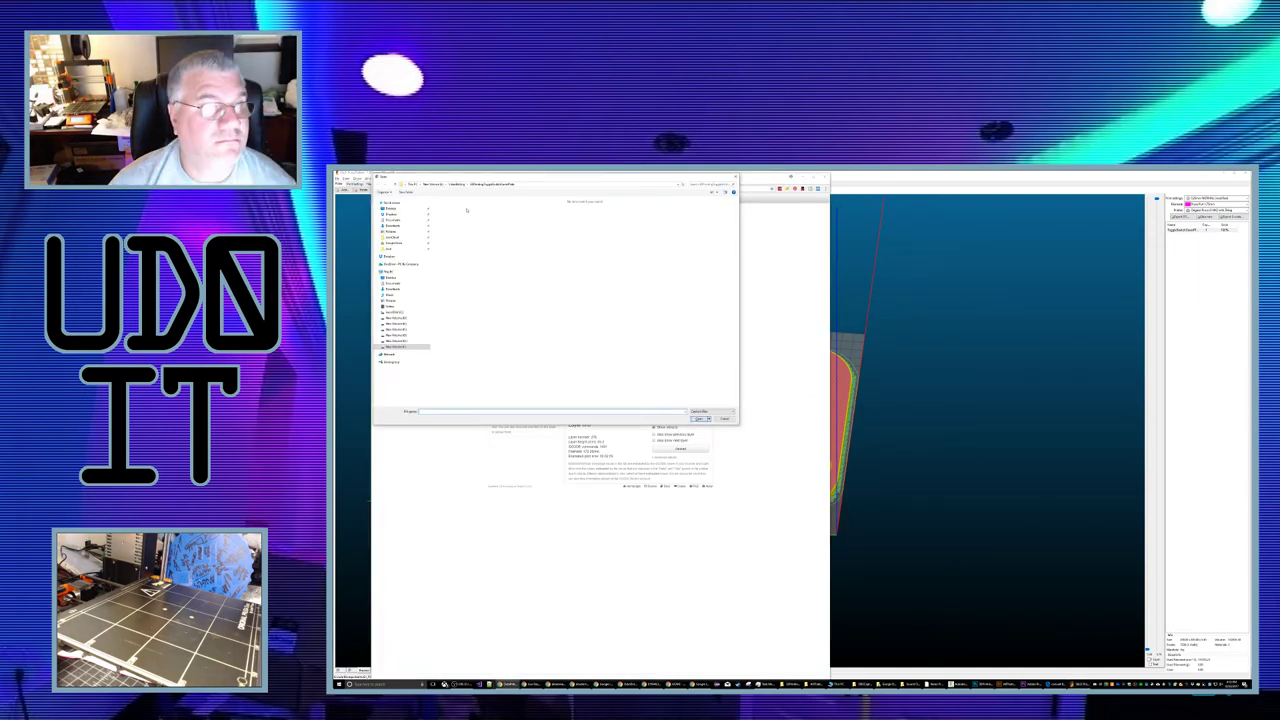
{"action": "left_click", "coordinate": [432, 185]}
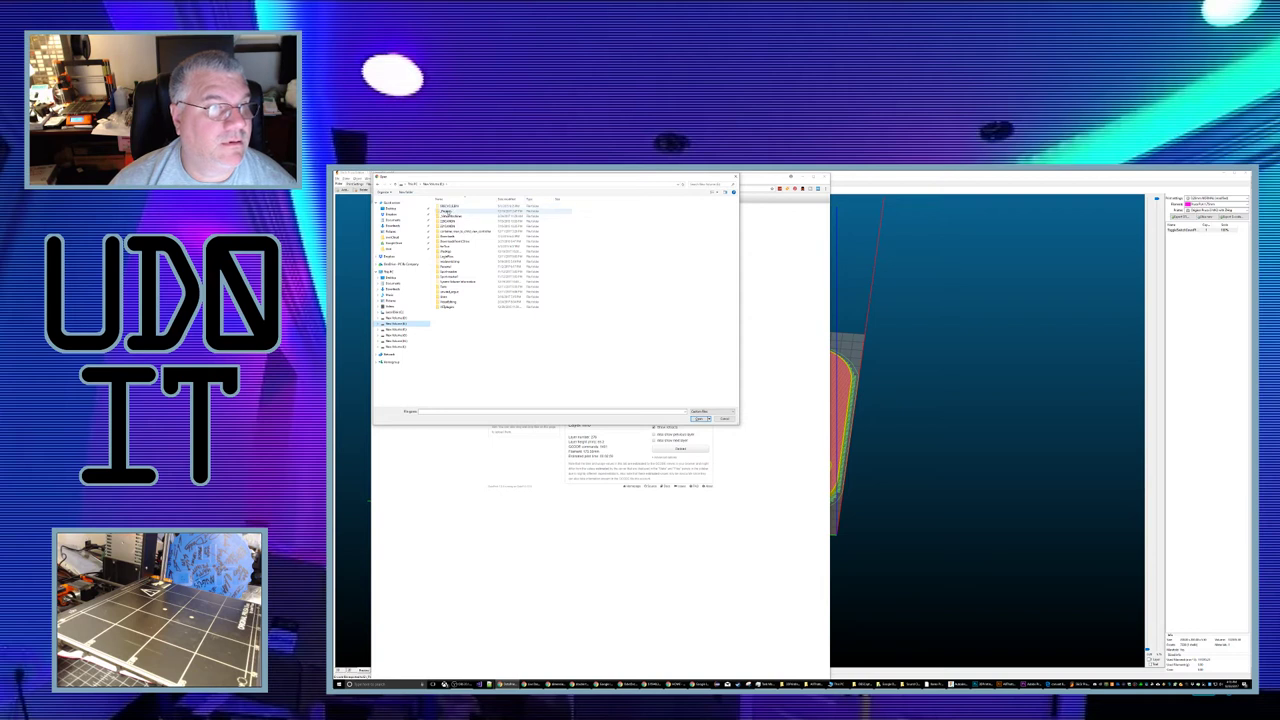
{"action": "double_click", "coordinate": [451, 207]}
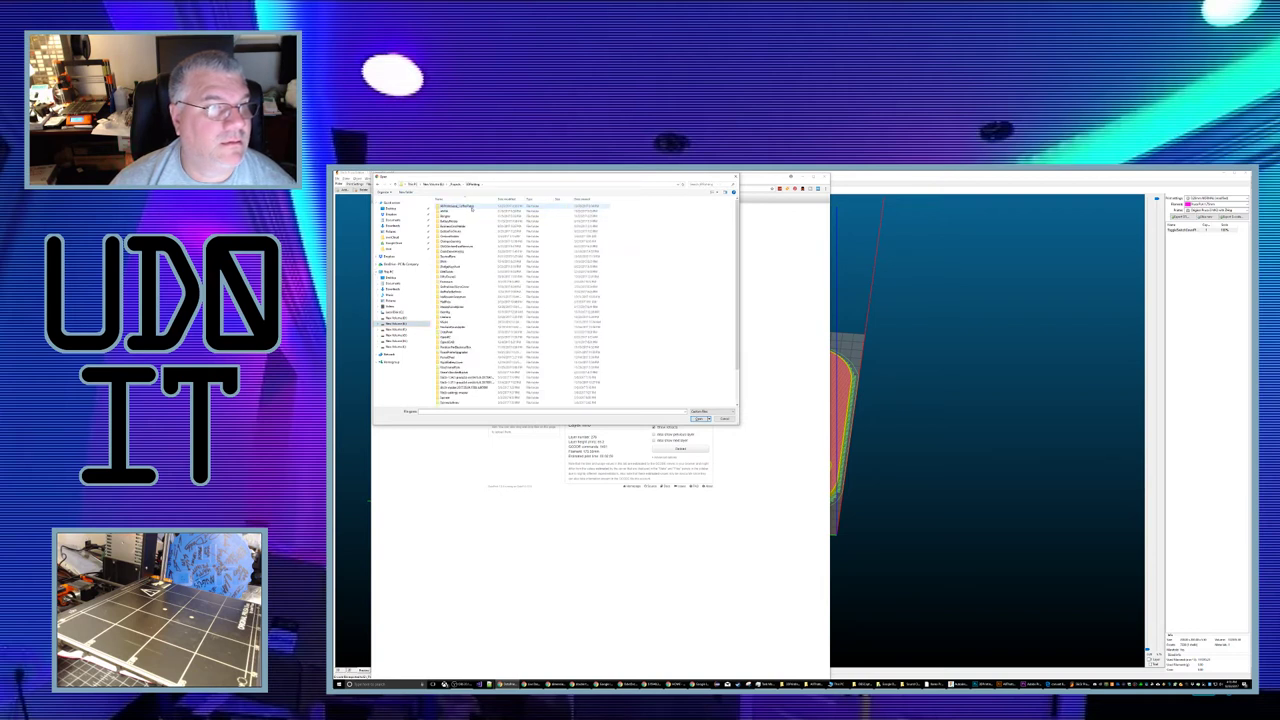
{"action": "double_click", "coordinate": [447, 206]}
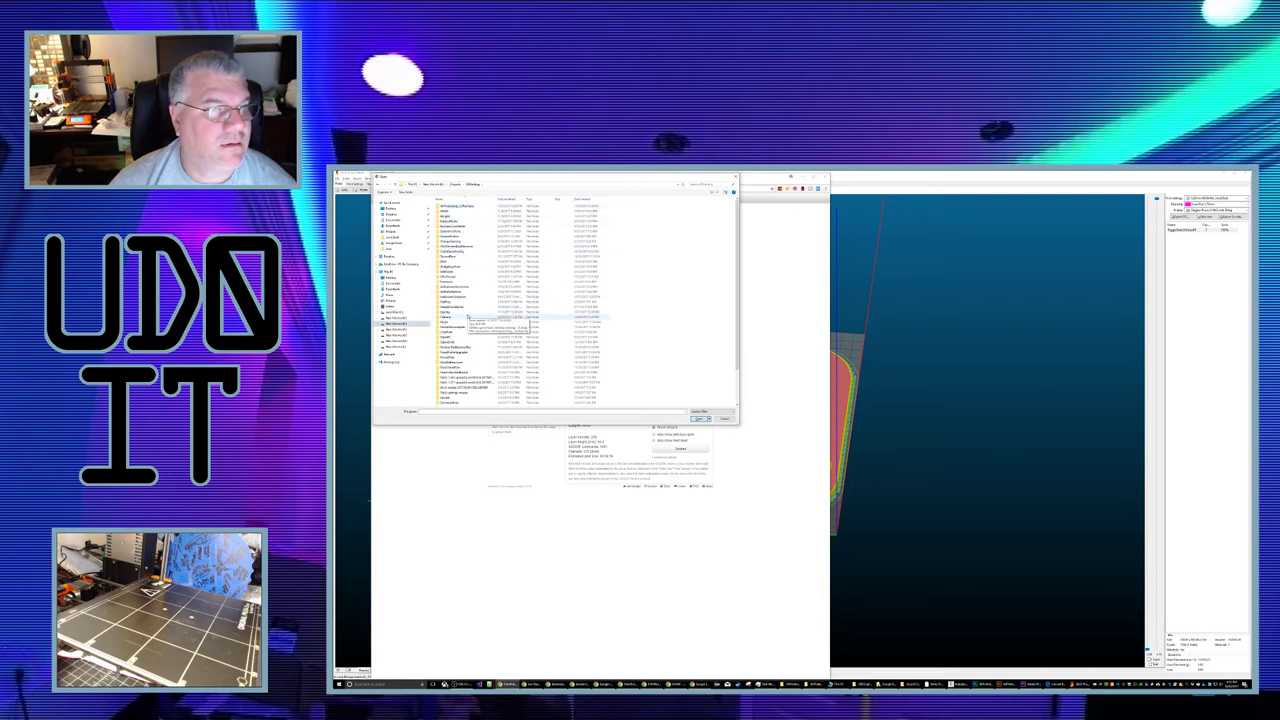
{"action": "scroll", "coordinate": [455, 300], "scroll_direction": "down", "scroll_amount": 3}
{"action": "double_click", "coordinate": [451, 379]}
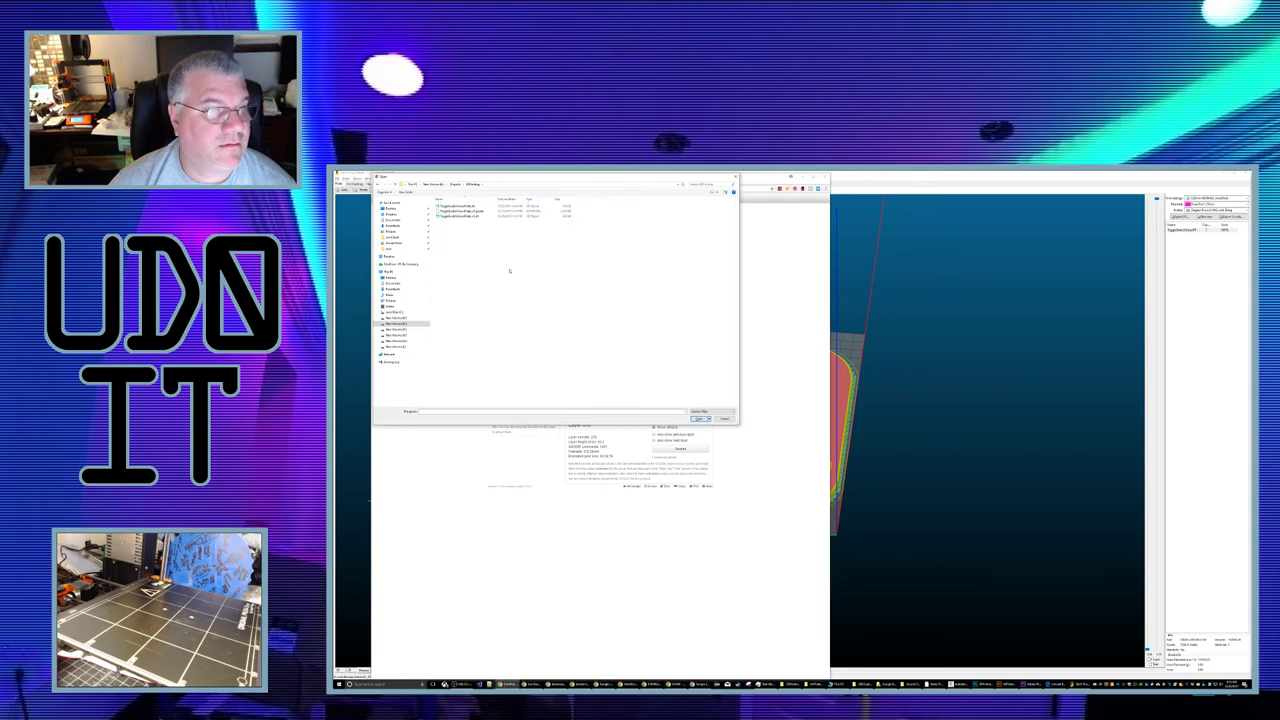
{"action": "left_click", "coordinate": [456, 211]}
{"action": "double_click", "coordinate": [457, 213]}
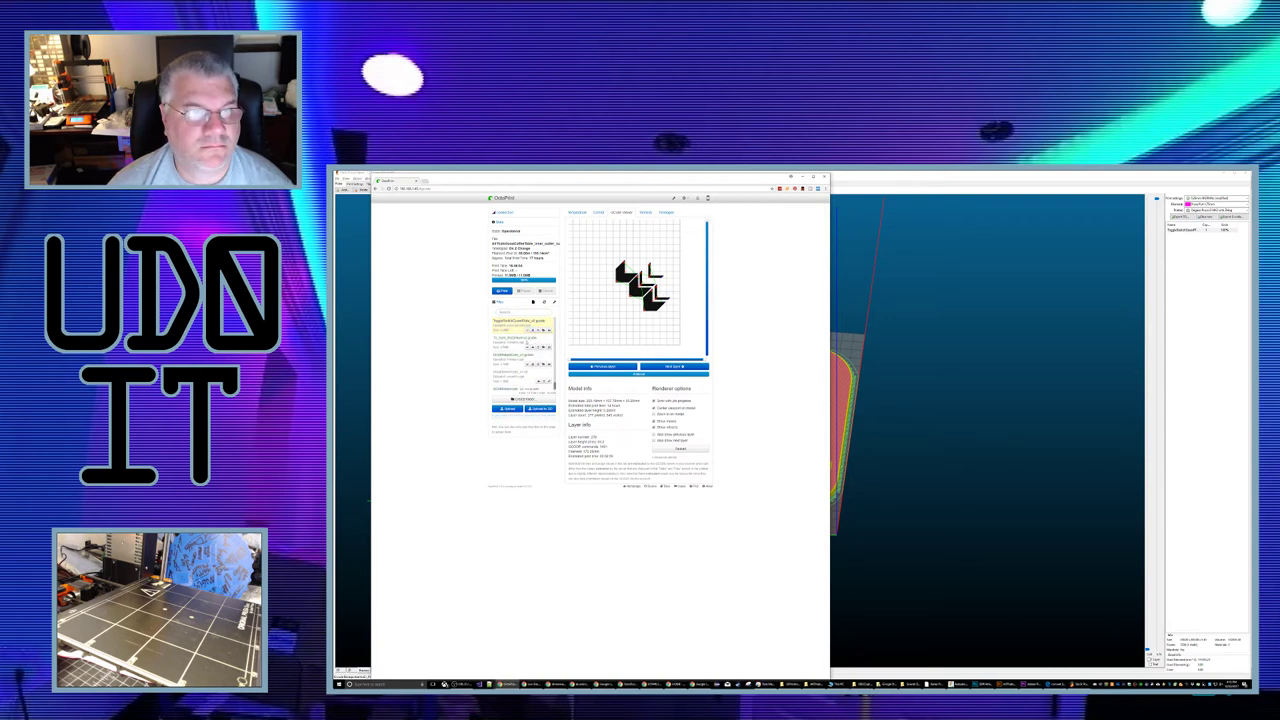
{"action": "left_click", "coordinate": [505, 323]}
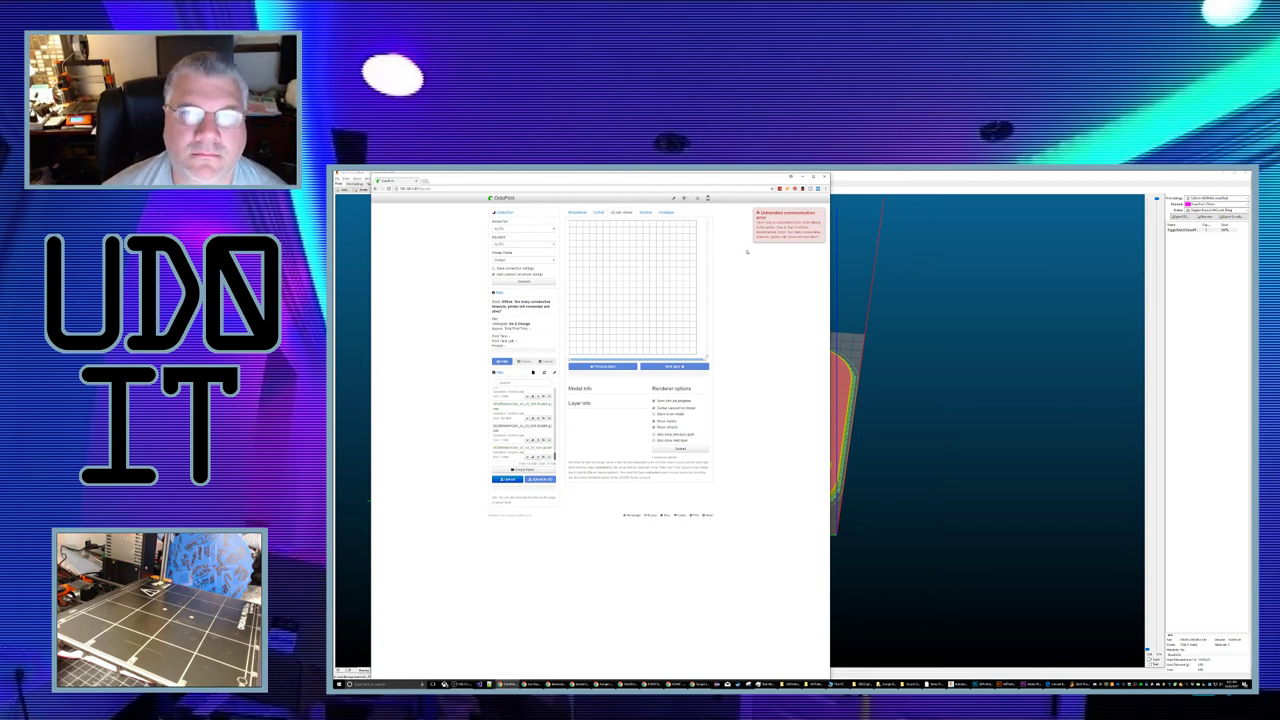
Step: Switch back to Slic3r and remove the skirt around the plate in the print settings, reviewing the raft layers as well
{"action": "key", "text": "alt+Tab"}
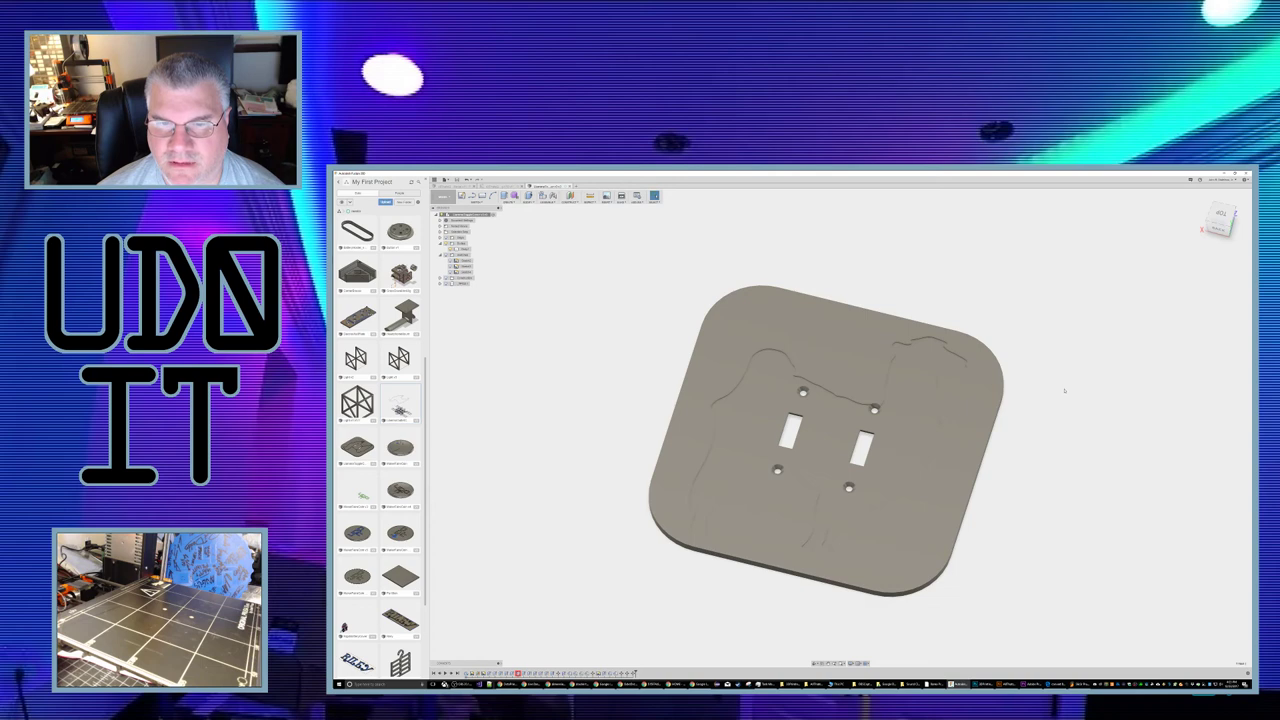
{"action": "key", "text": "alt+Tab"}
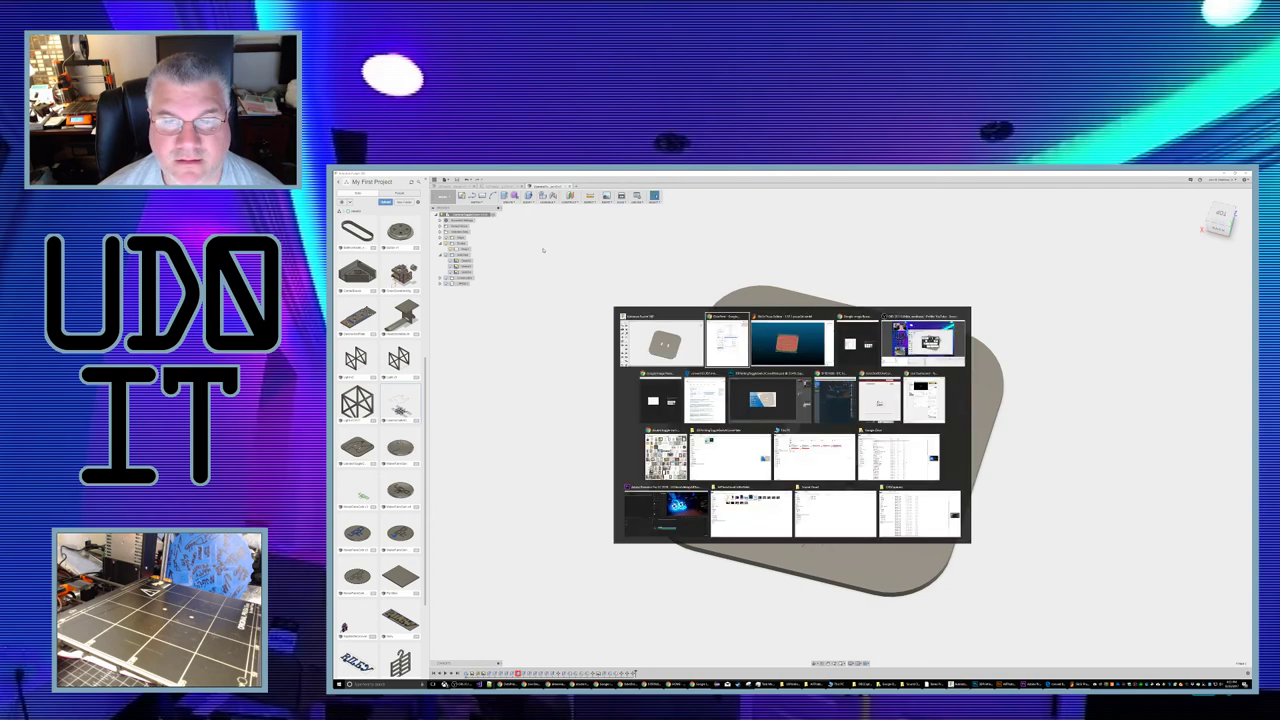
{"action": "key", "text": "alt+Tab"}
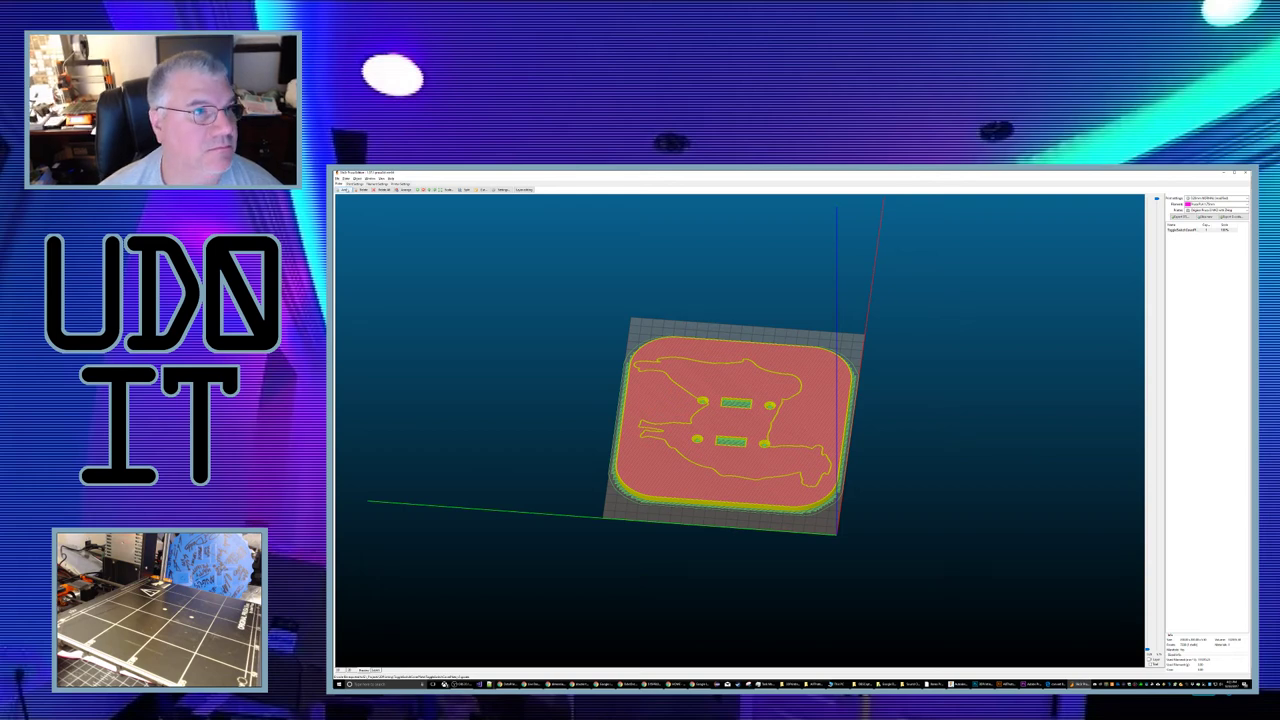
{"action": "left_click", "coordinate": [355, 184]}
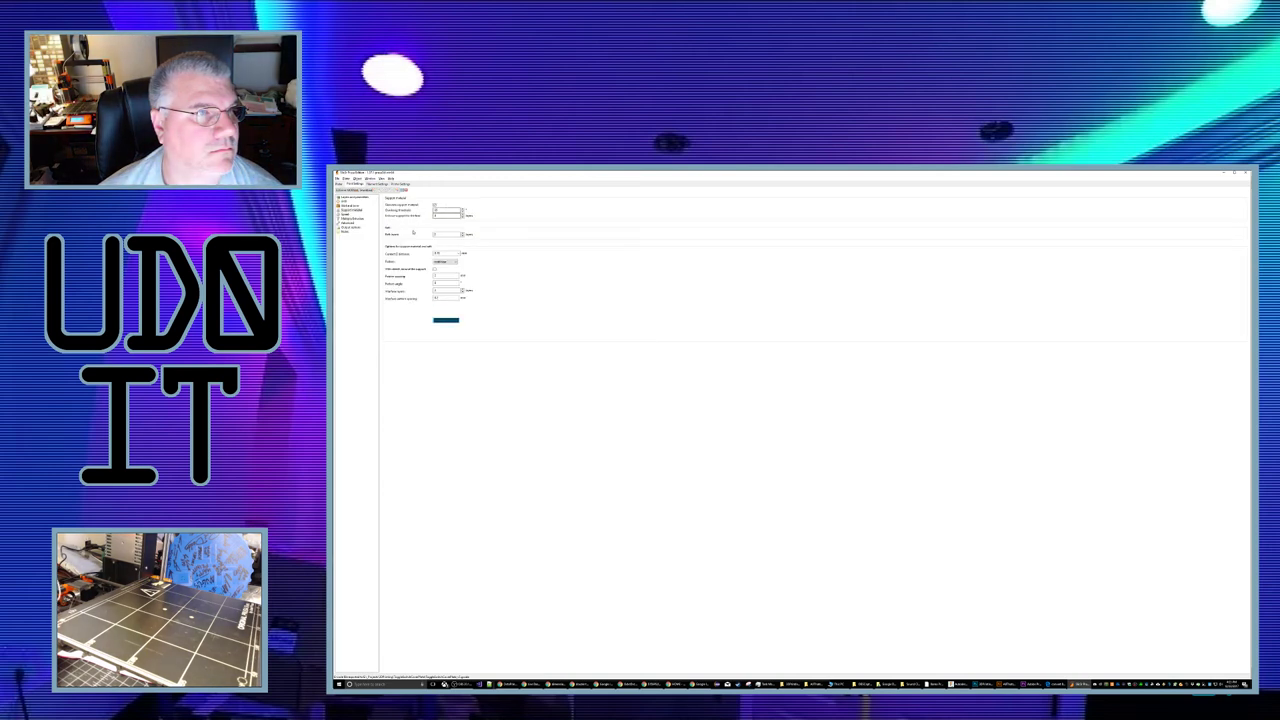
{"action": "left_click_drag", "start_coordinate": [439, 234], "coordinate": [429, 224]}
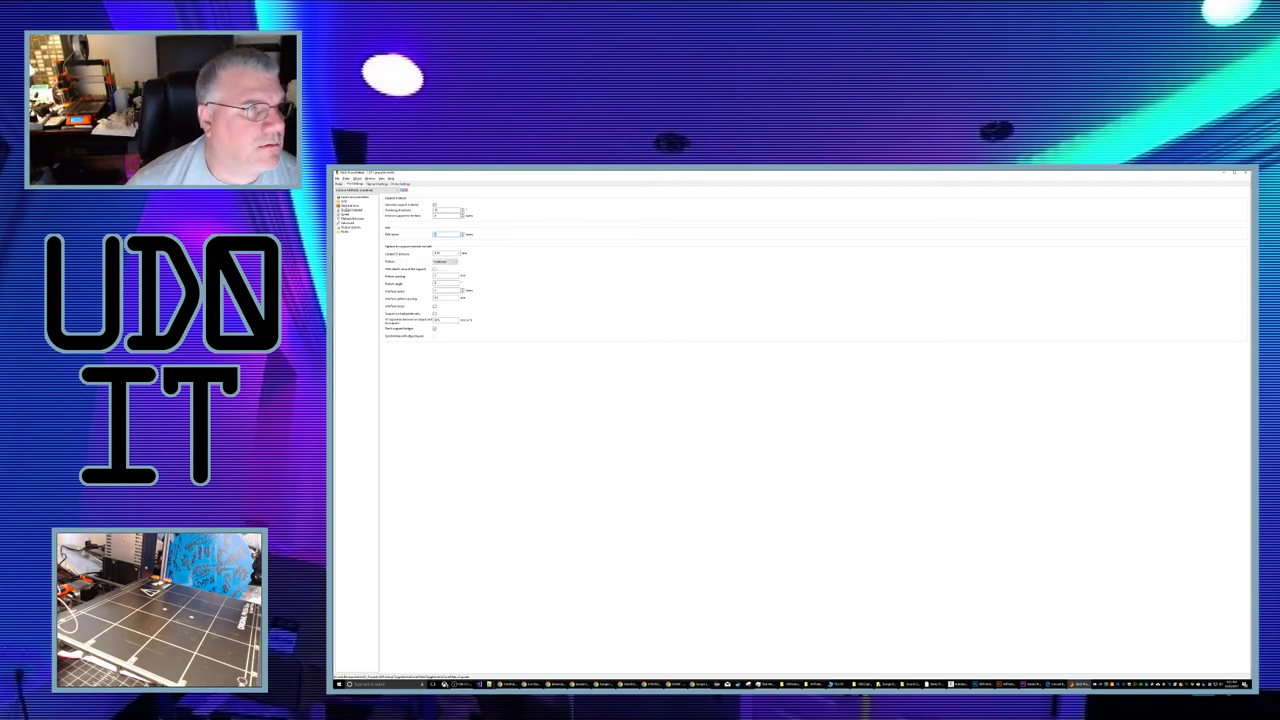
{"action": "left_click", "coordinate": [350, 206]}
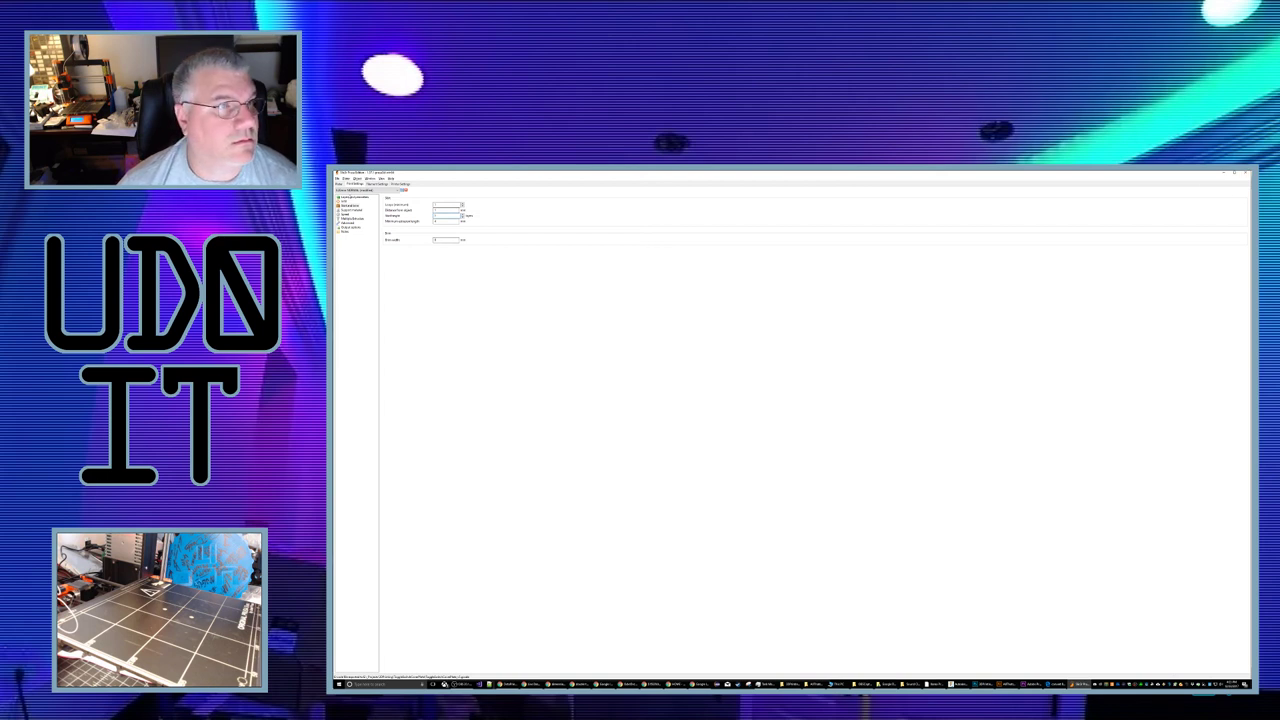
{"action": "left_click", "coordinate": [340, 184]}
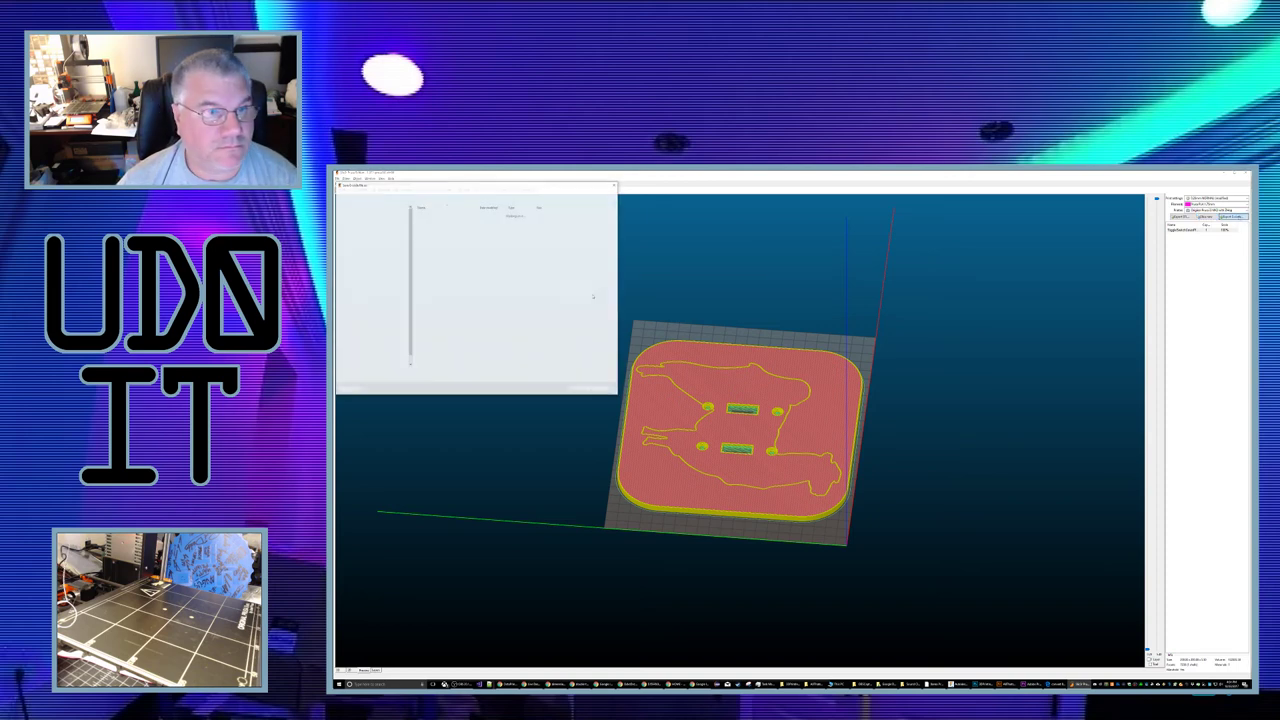
Step: Export the re-sliced G-code to the plate's folder as a new file, extending the existing G-code's name
{"action": "left_click", "coordinate": [445, 215]}
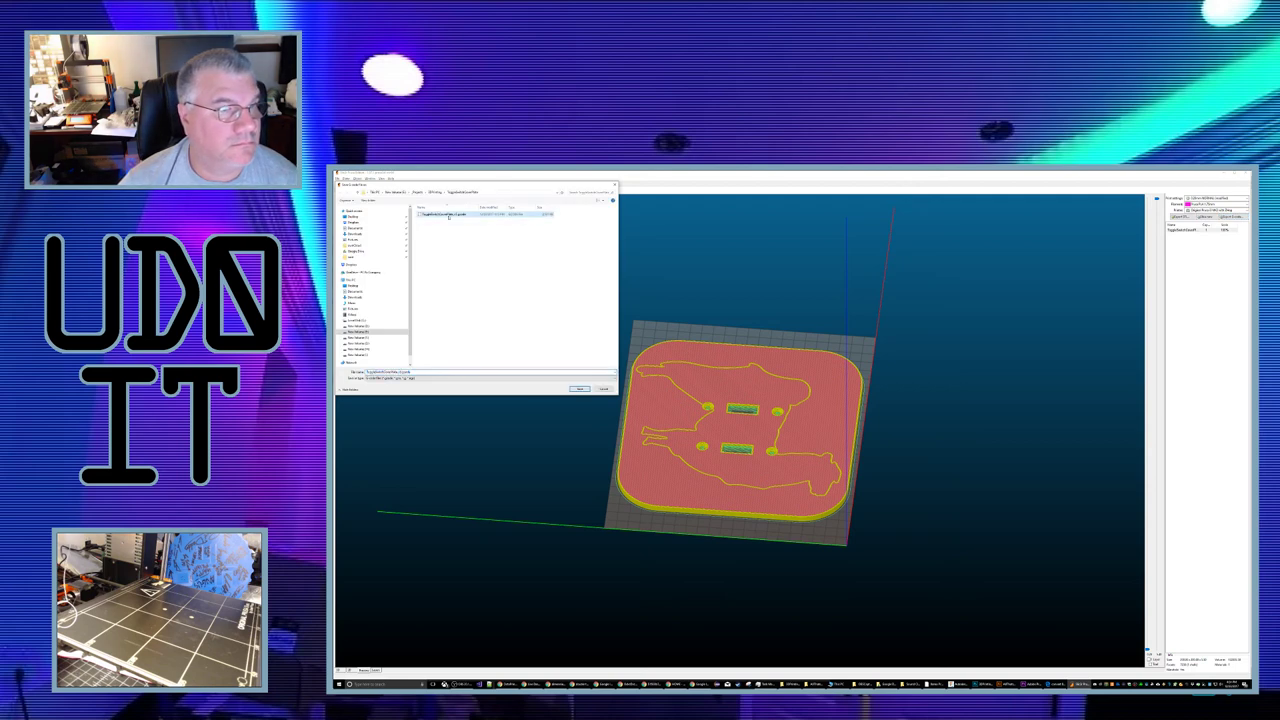
{"action": "left_click", "coordinate": [402, 373]}
{"action": "left_click", "coordinate": [402, 372]}
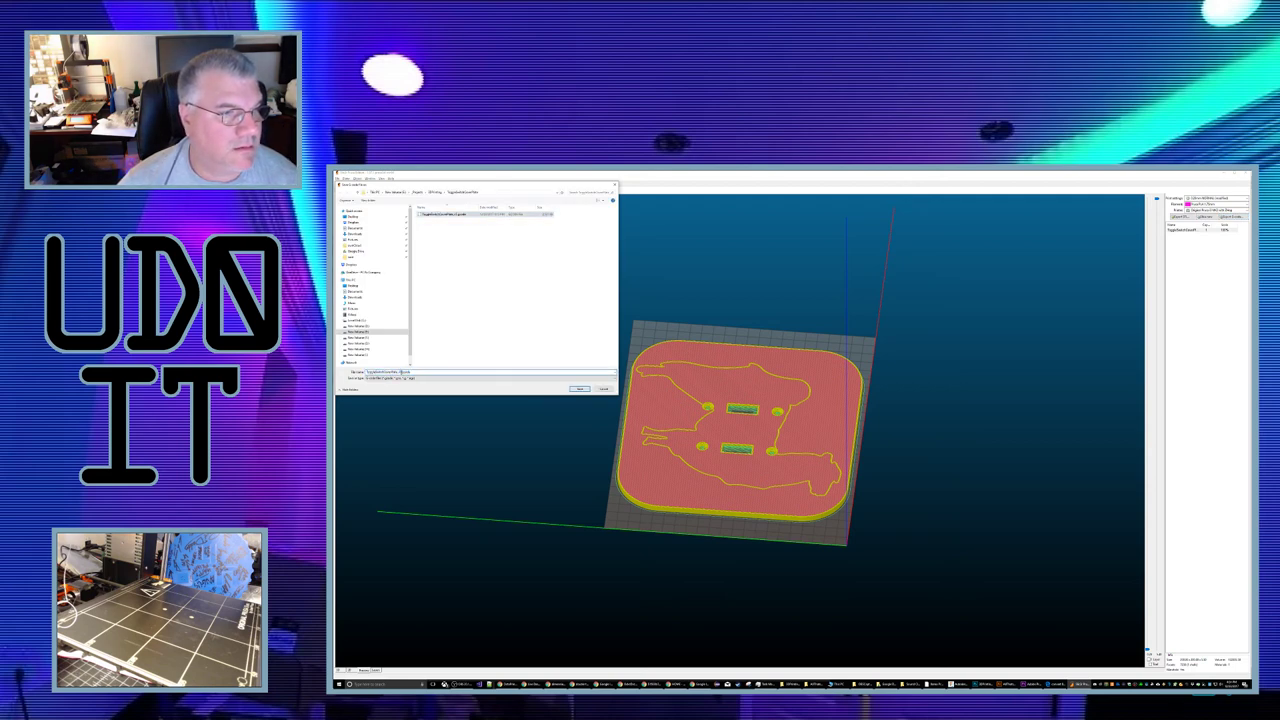
{"action": "type", "text": "2"}
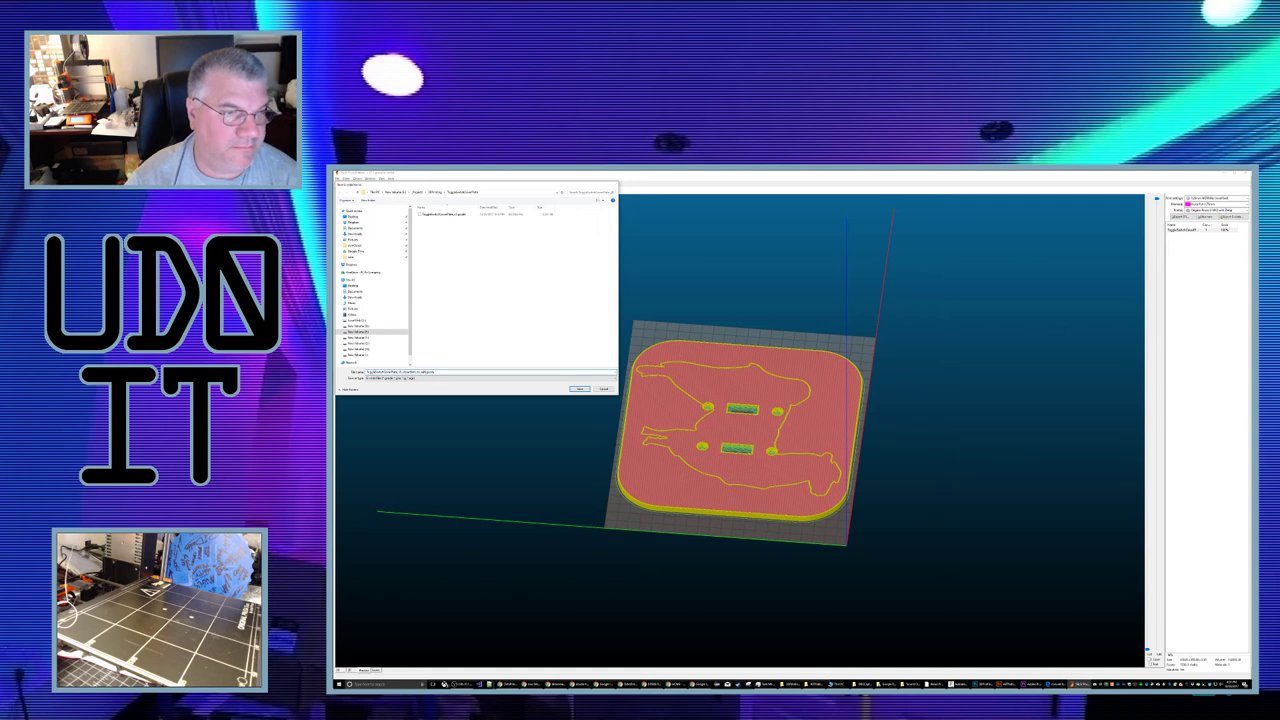
{"action": "key", "text": "Return"}
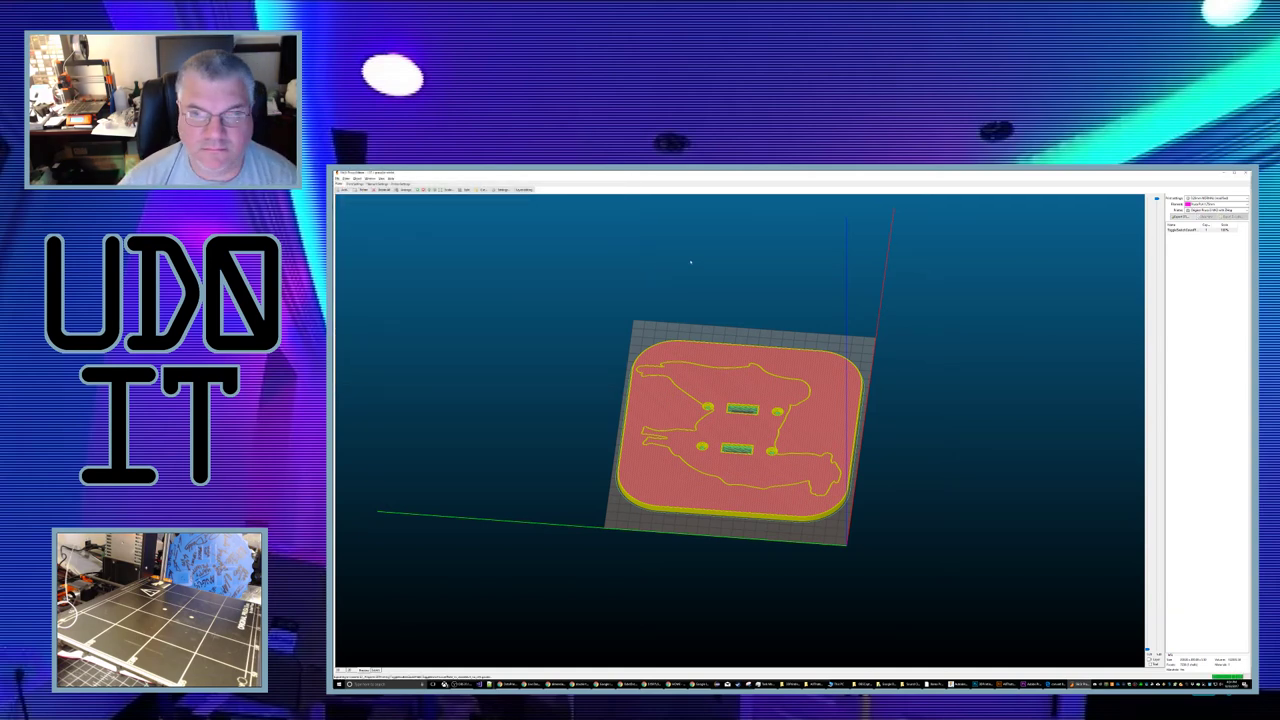
Step: Switch to OctoPrint and upload the newly exported plate G-code from the same folder
{"action": "key", "text": "alt+Tab"}
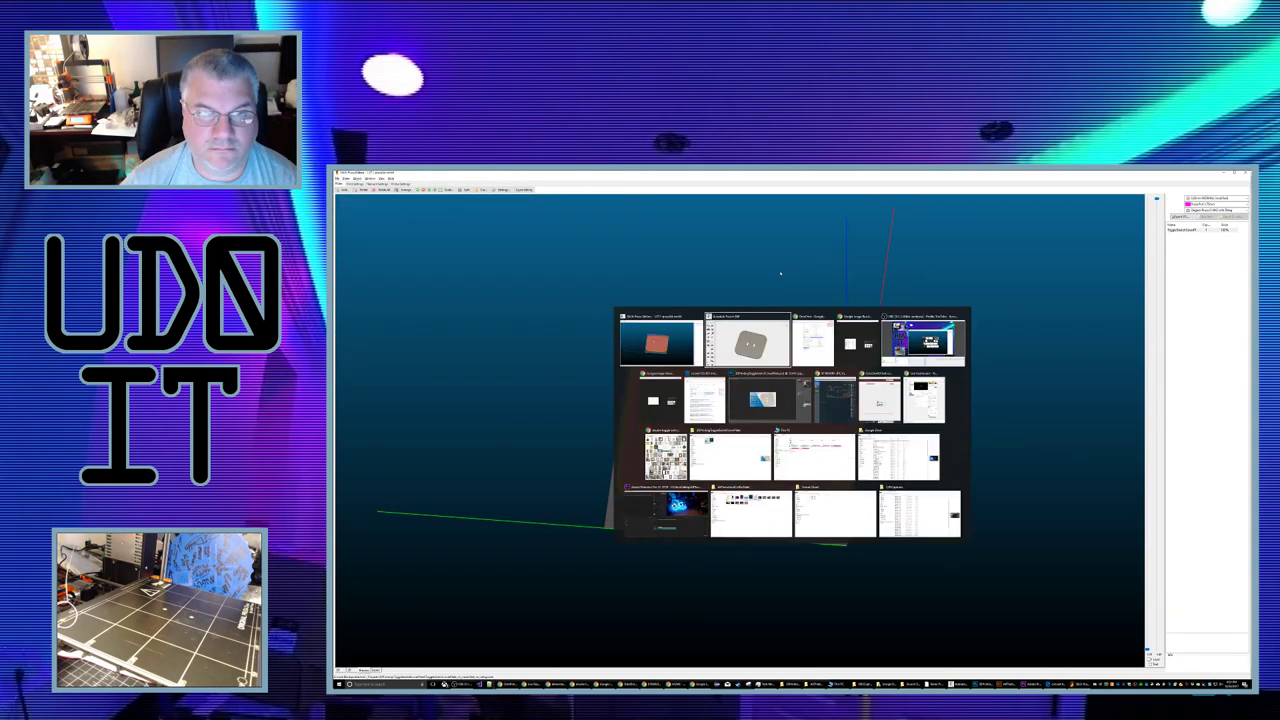
{"action": "key", "text": "alt+Tab"}
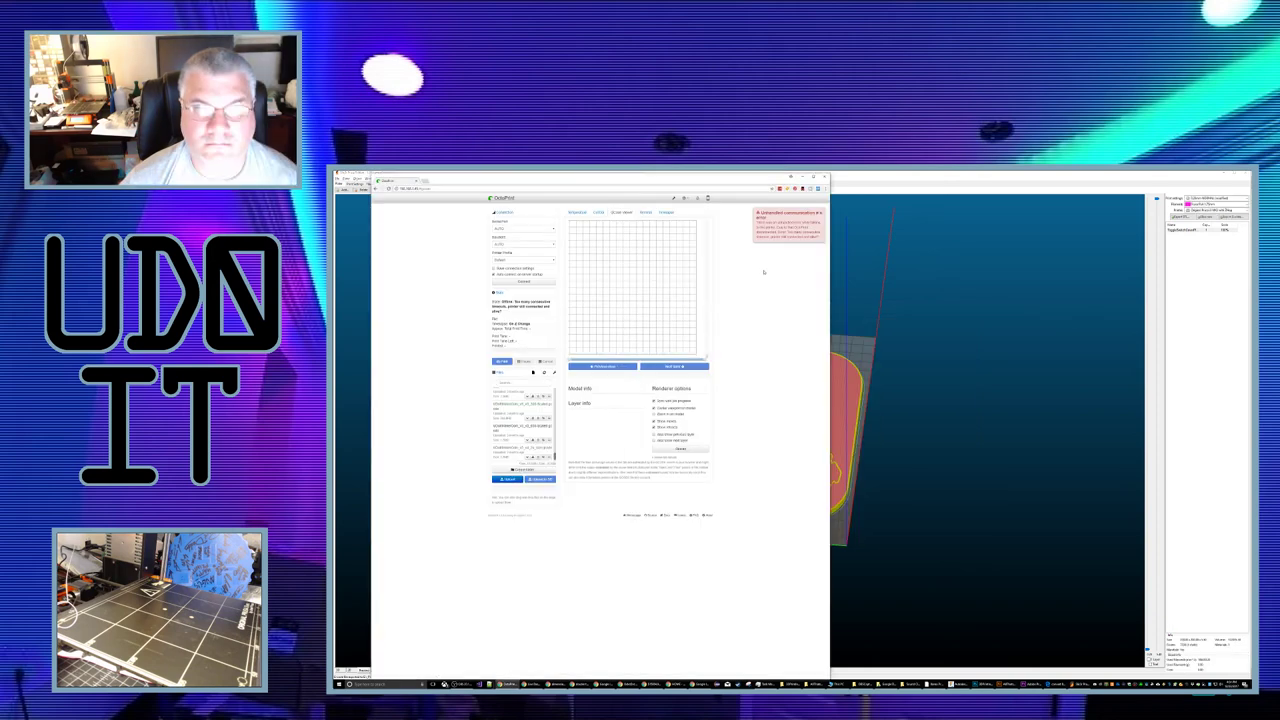
{"action": "left_click", "coordinate": [507, 479]}
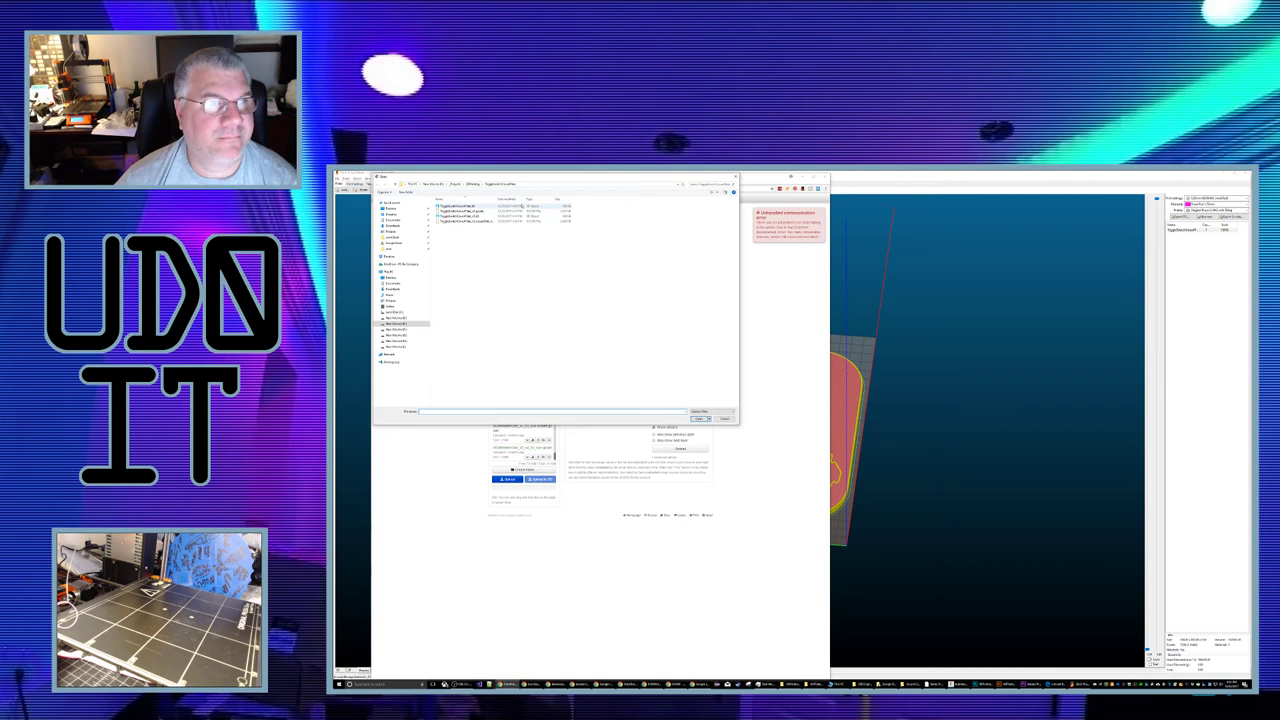
{"action": "double_click", "coordinate": [455, 221]}
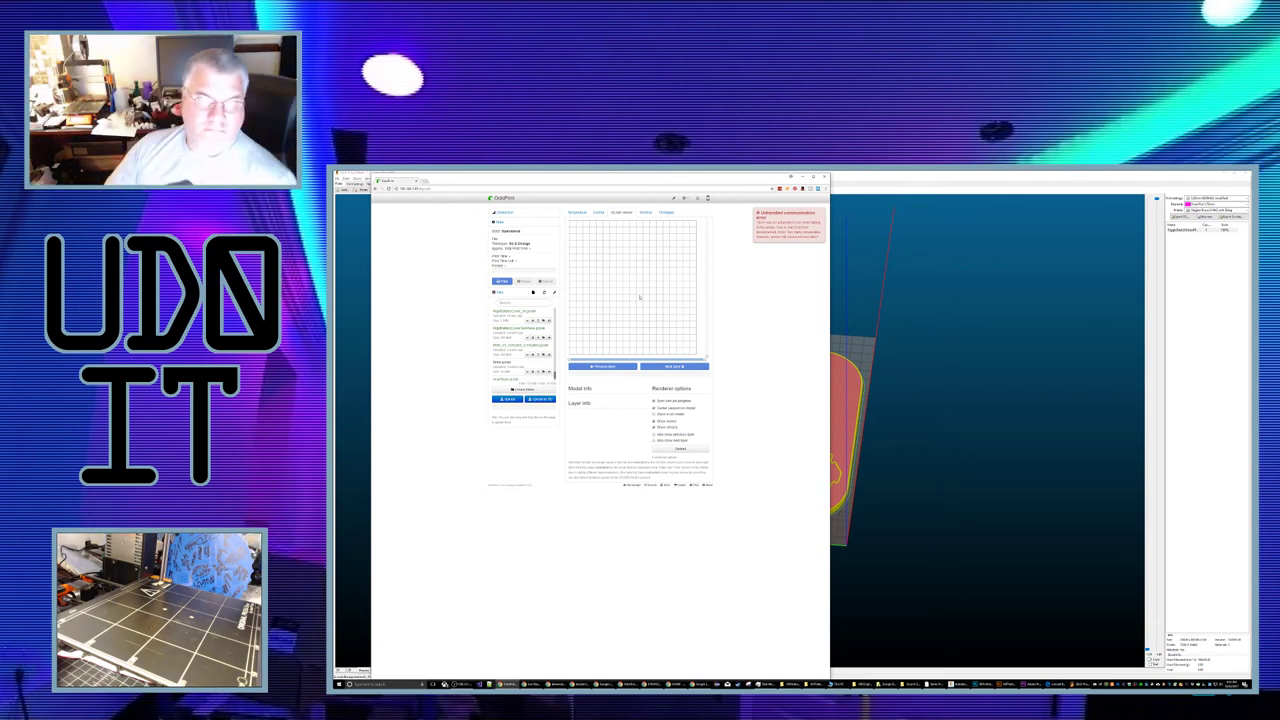
Step: Show the temperature graph, dismiss the communication error notice, and load the newly uploaded plate G-code by filtering the files with "toggle"
{"action": "left_click", "coordinate": [578, 212]}
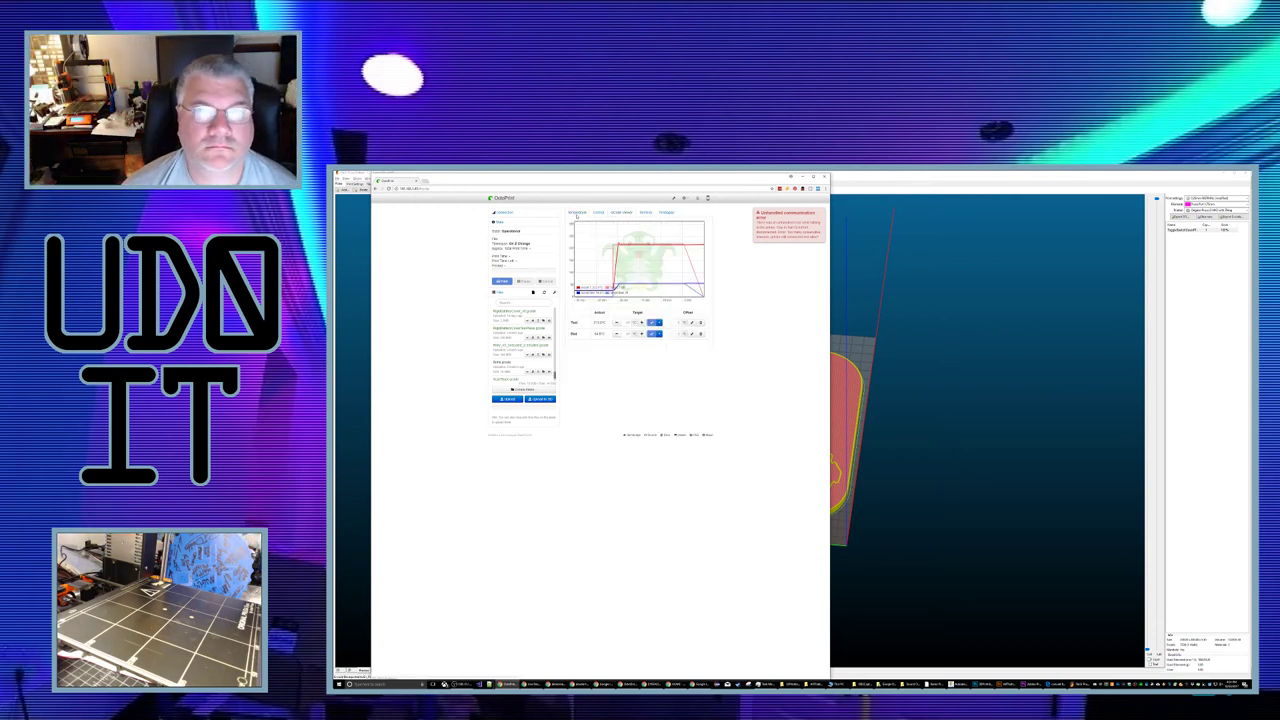
{"action": "left_click", "coordinate": [821, 213]}
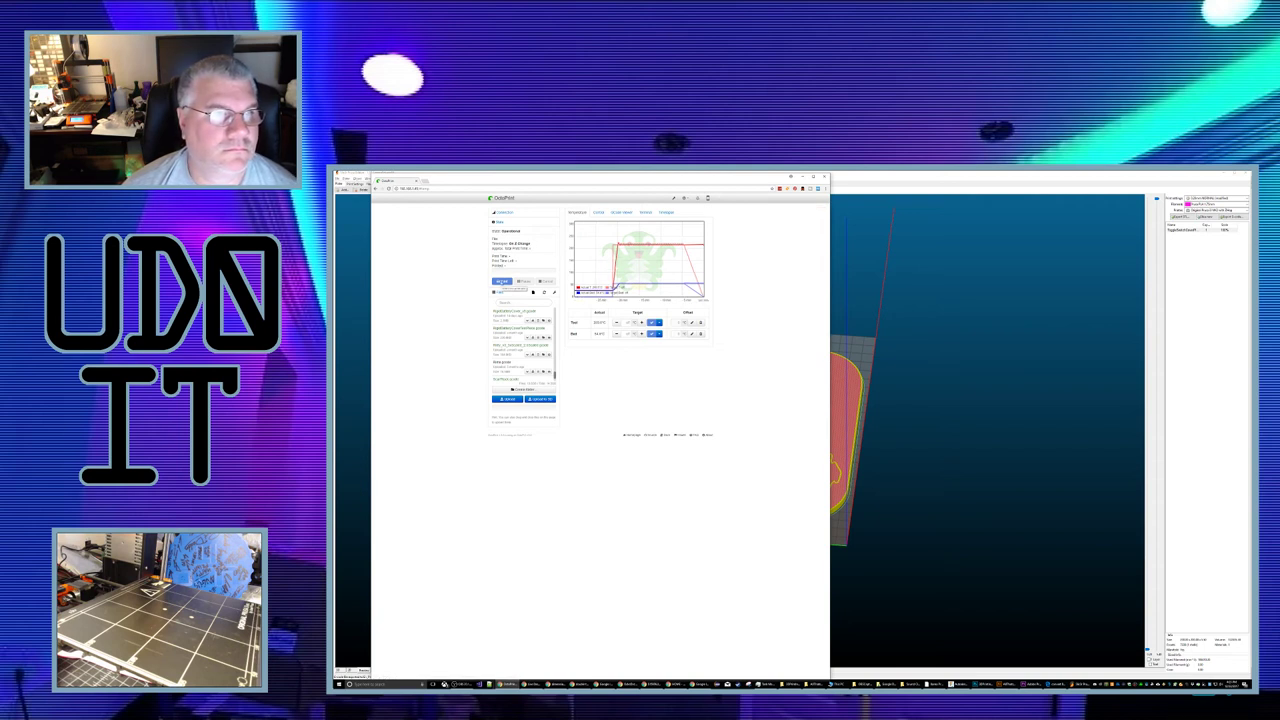
{"action": "scroll", "coordinate": [524, 338], "scroll_direction": "down", "scroll_amount": 4}
{"action": "scroll", "coordinate": [527, 336], "scroll_direction": "up", "scroll_amount": 15}
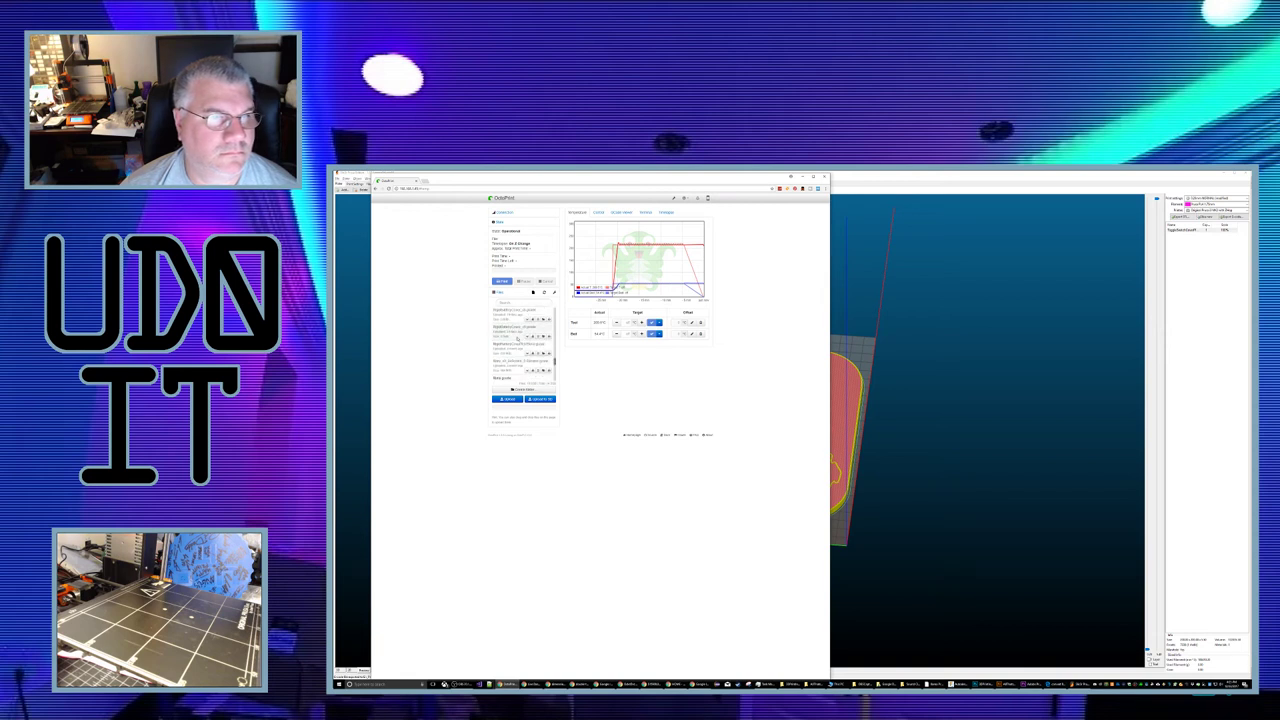
{"action": "scroll", "coordinate": [518, 334], "scroll_direction": "down", "scroll_amount": 5}
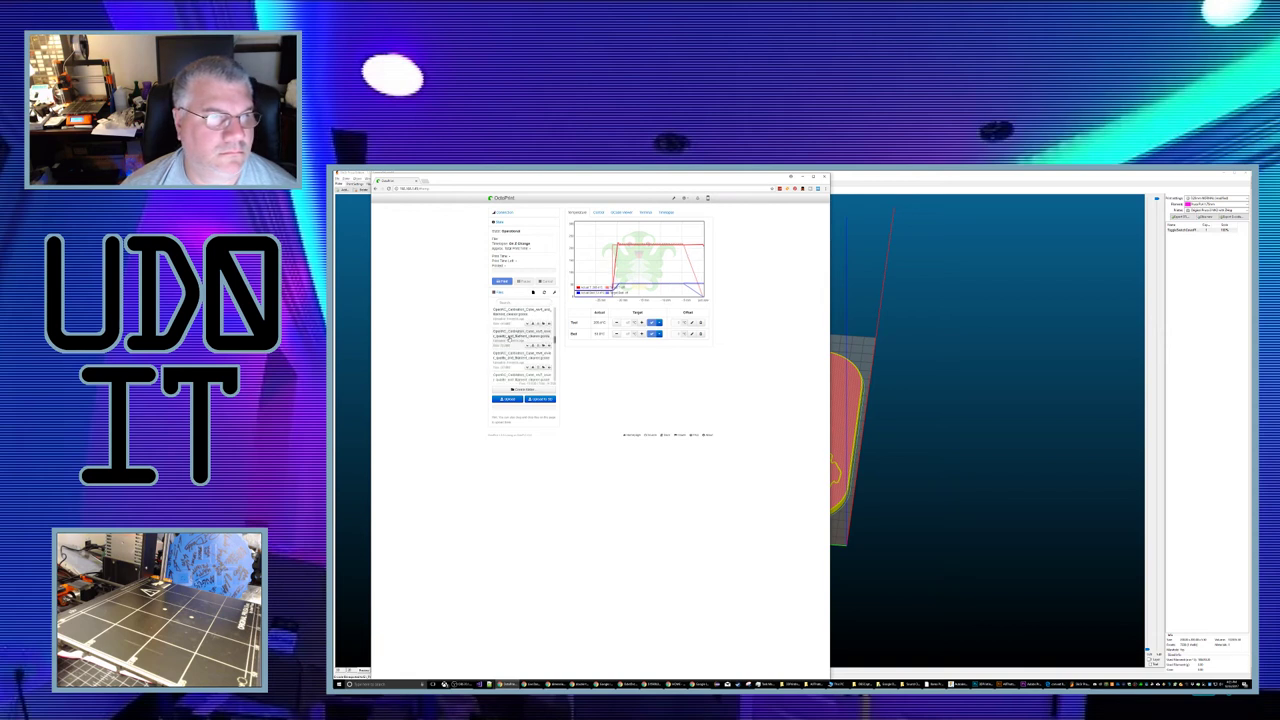
{"action": "scroll", "coordinate": [510, 335], "scroll_direction": "up", "scroll_amount": 8}
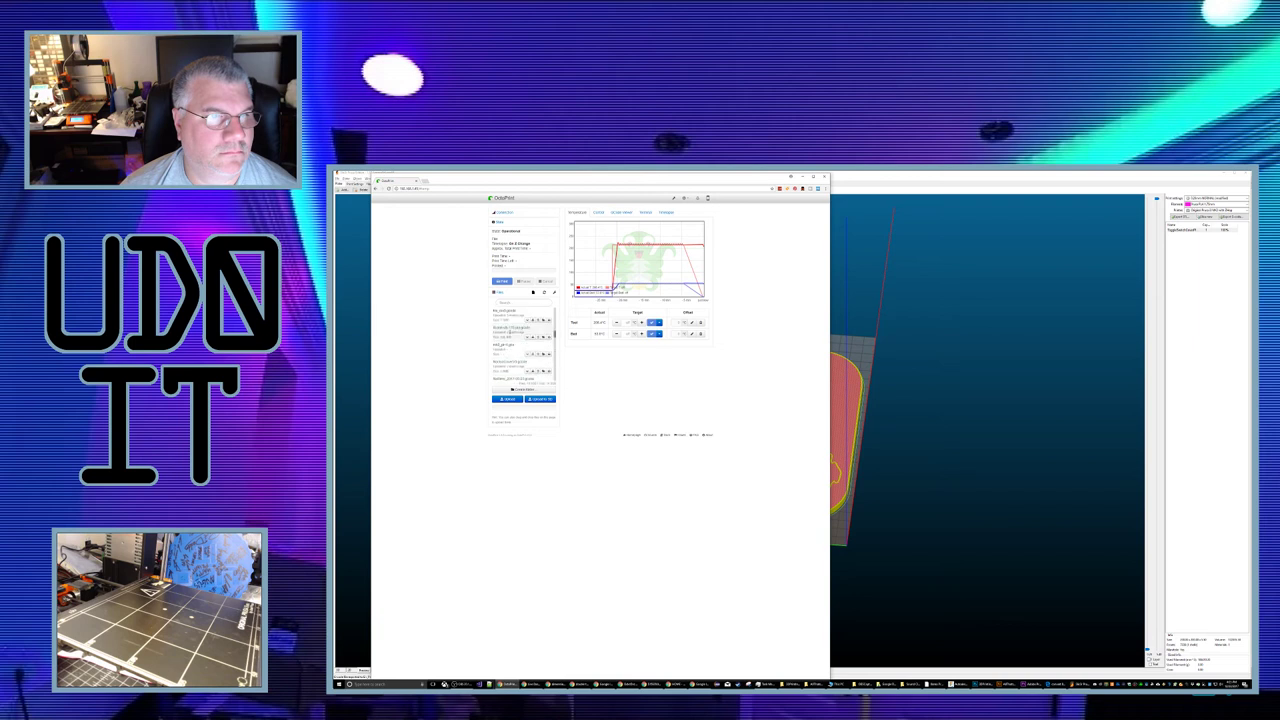
{"action": "scroll", "coordinate": [509, 332], "scroll_direction": "up", "scroll_amount": 8}
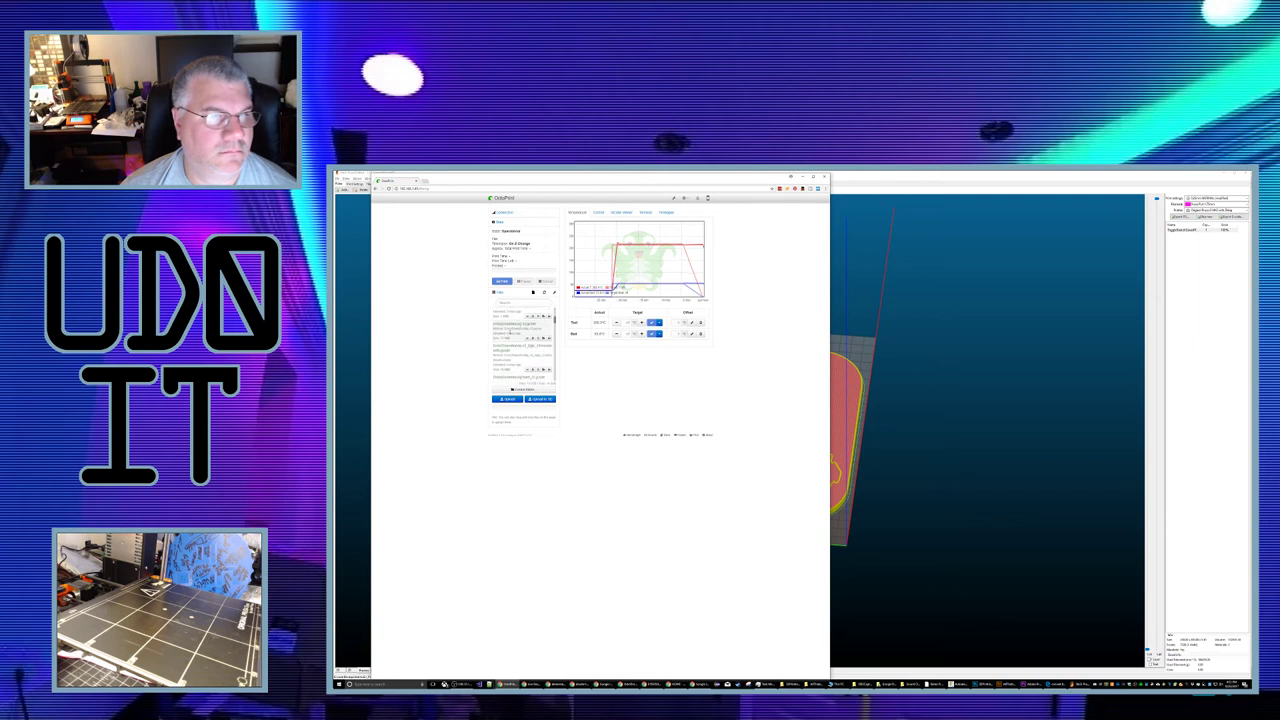
{"action": "scroll", "coordinate": [509, 333], "scroll_direction": "up", "scroll_amount": 3}
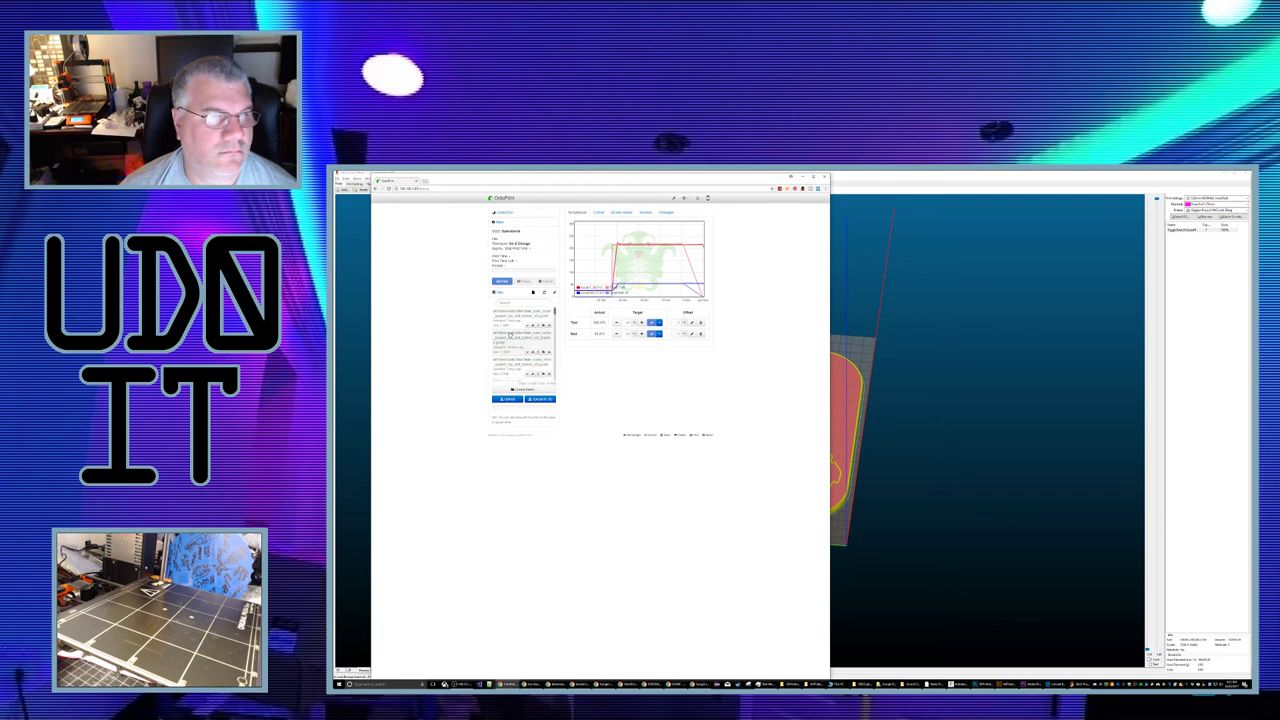
{"action": "scroll", "coordinate": [514, 331], "scroll_direction": "up", "scroll_amount": 6}
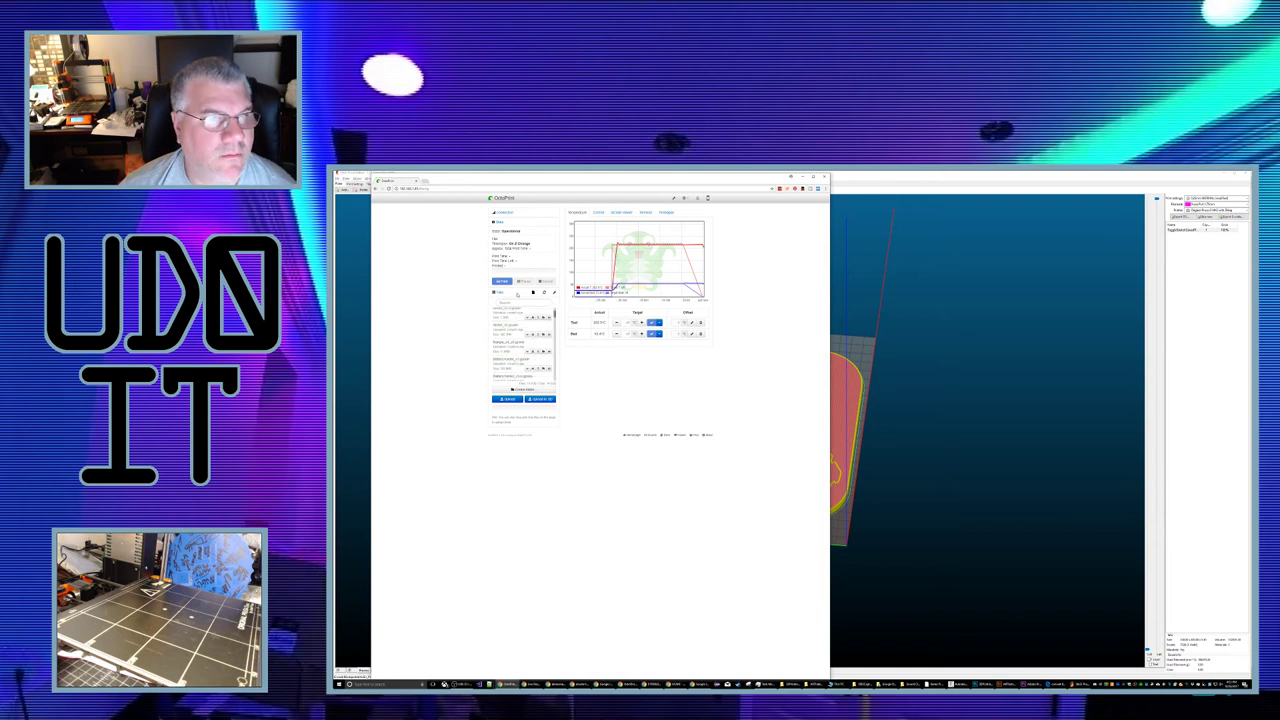
{"action": "left_click", "coordinate": [510, 301]}
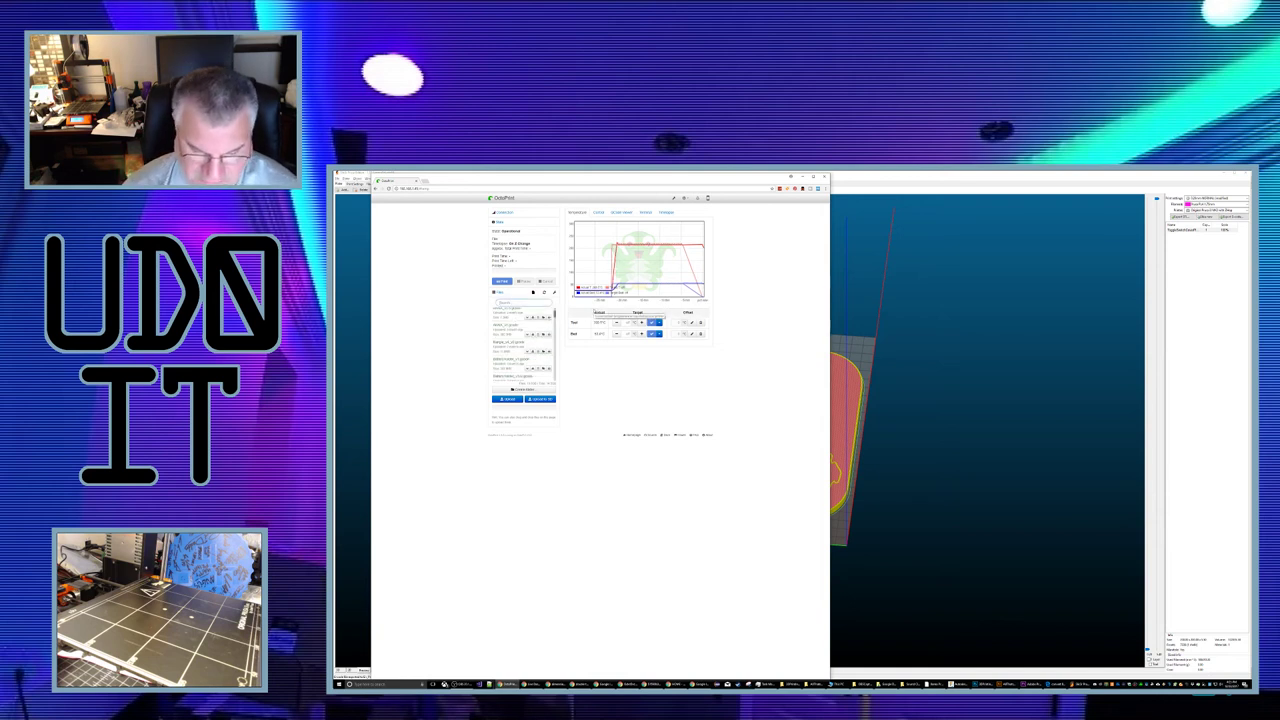
{"action": "type", "text": "toggle"}
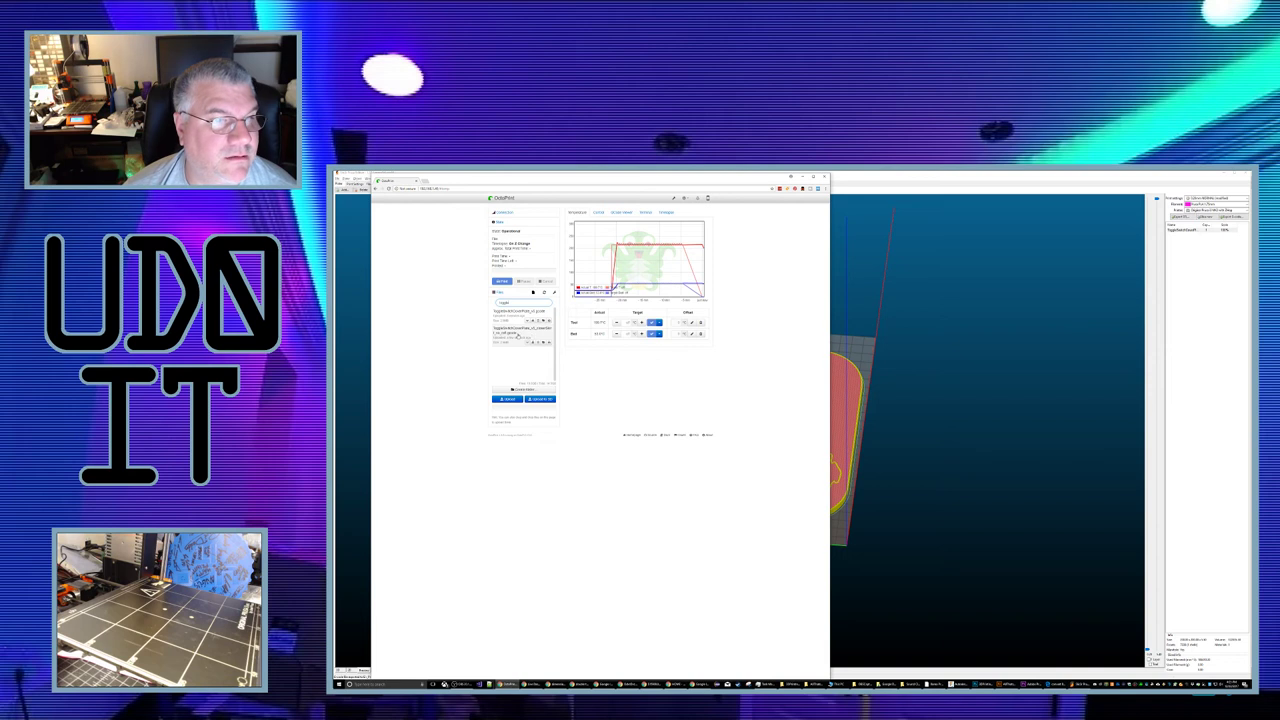
{"action": "left_click", "coordinate": [522, 338]}
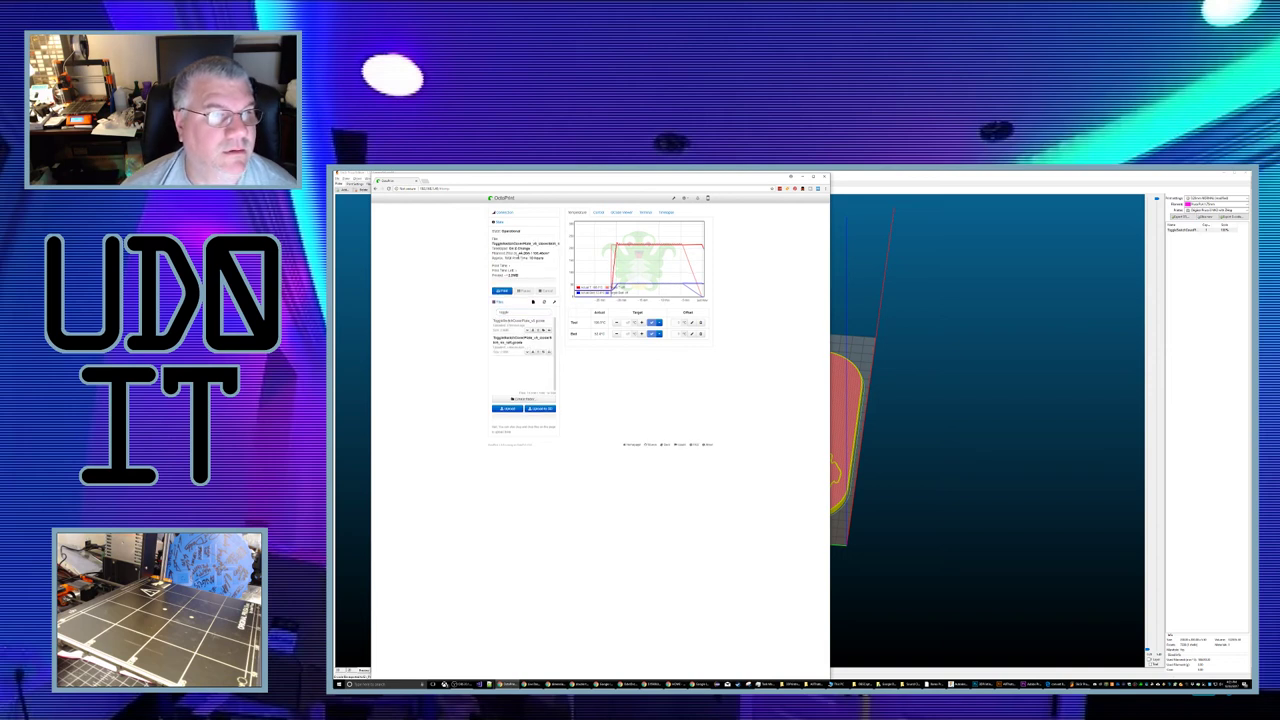
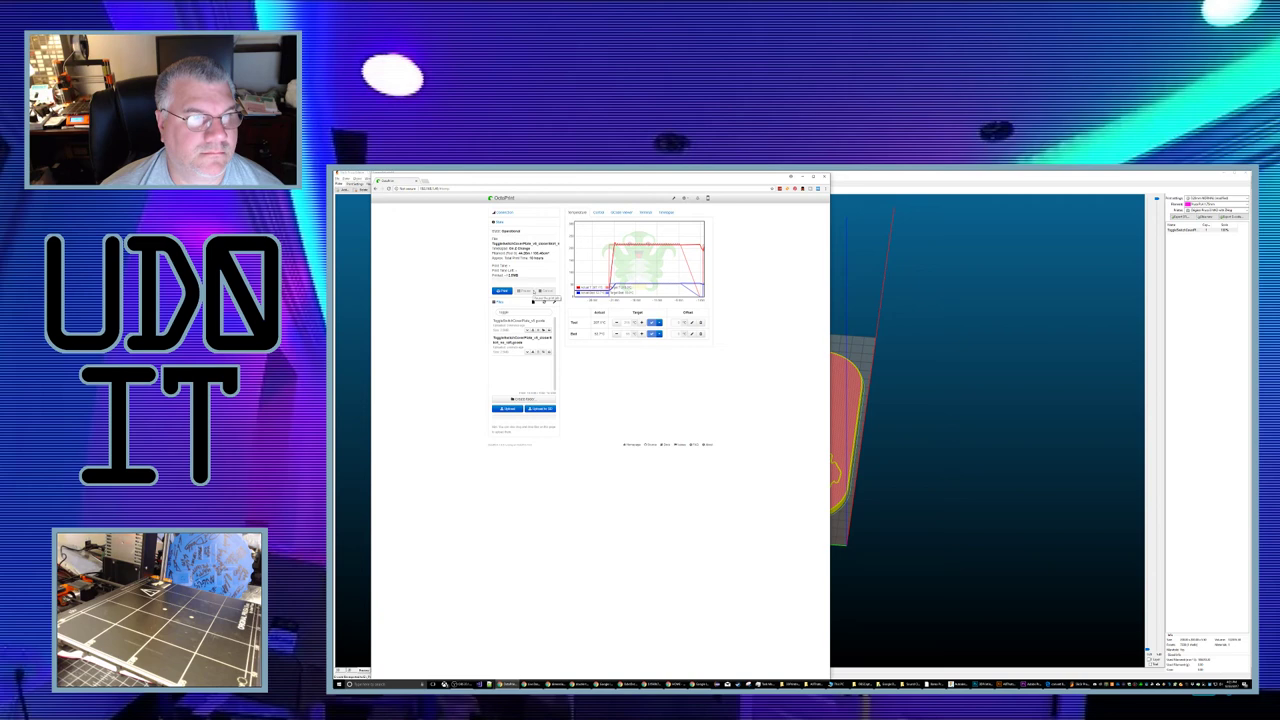
Step: Arrange OctoPrint side by side with Slic3r and display the loaded plate file in the G-code viewer
{"action": "left_click_drag", "start_coordinate": [560, 182], "coordinate": [1251, 294]}
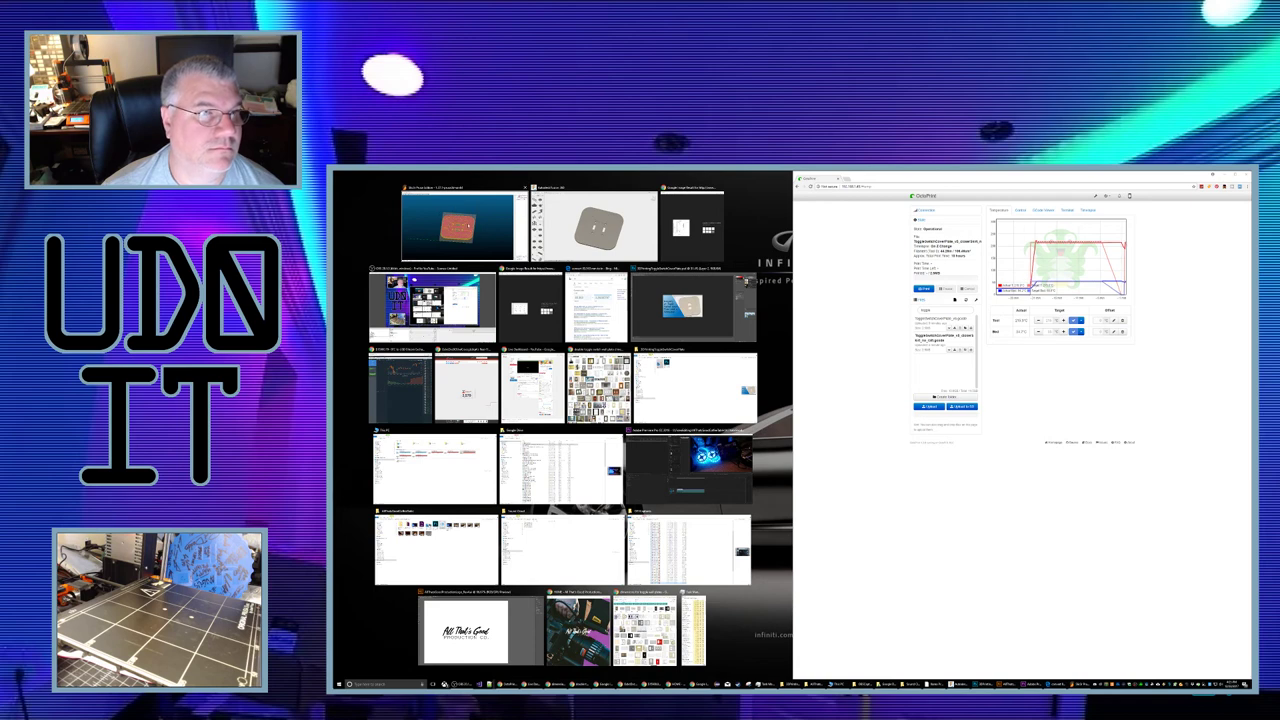
{"action": "left_click", "coordinate": [460, 228]}
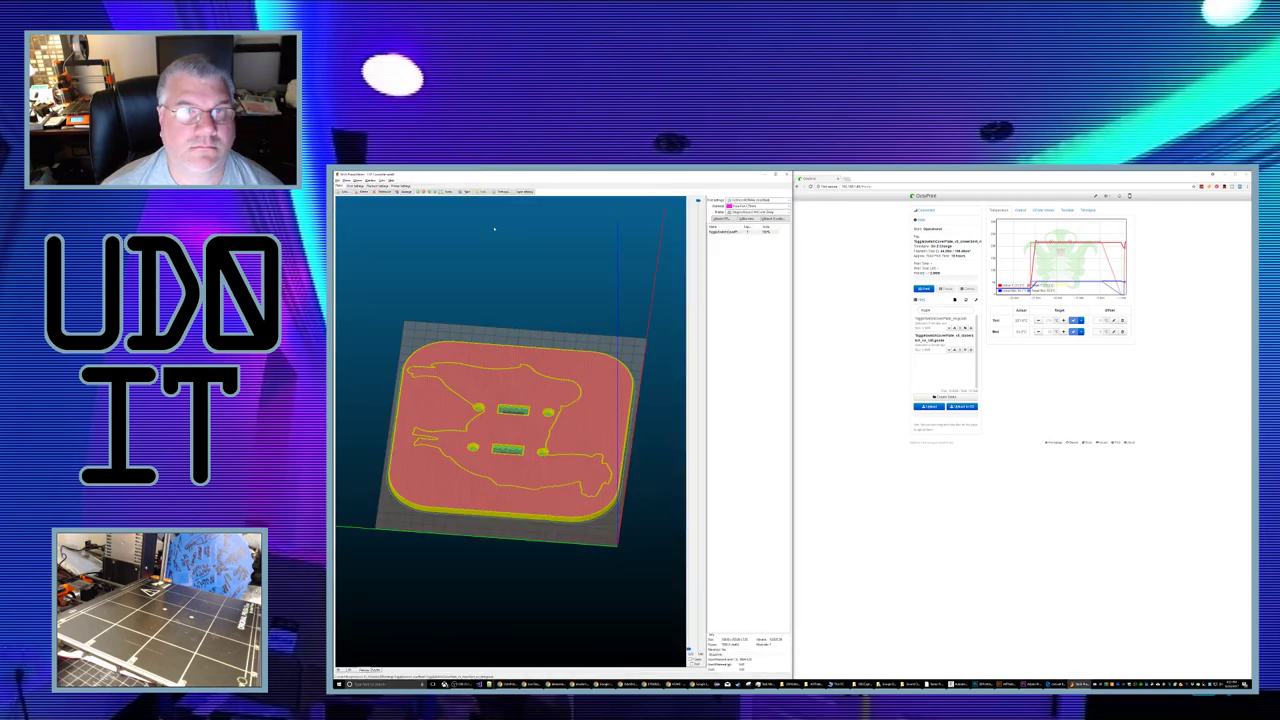
{"action": "left_click", "coordinate": [1040, 214]}
{"action": "left_click", "coordinate": [1038, 214]}
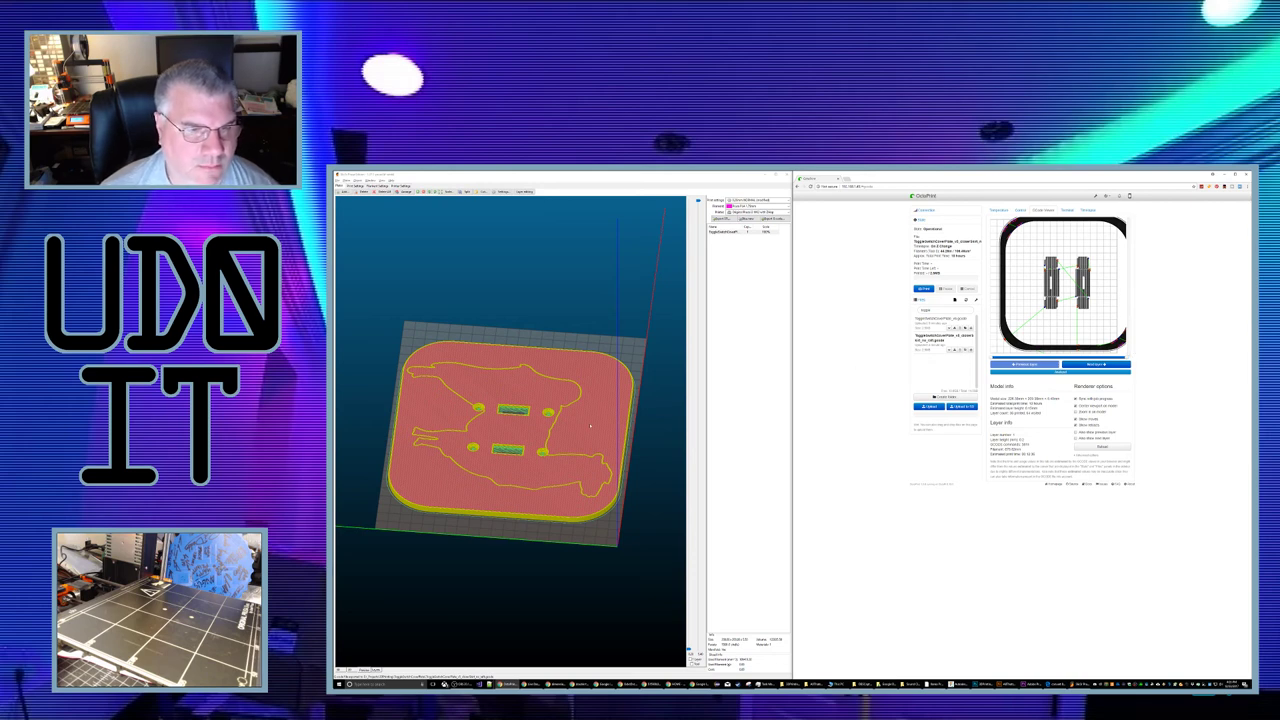
Step: Examine the plate's sliced layers from the first layer upward in Slic3r's 2D layer view for comparison with OctoPrint's G-code view
{"action": "right_click_drag", "start_coordinate": [631, 444], "coordinate": [612, 435]}
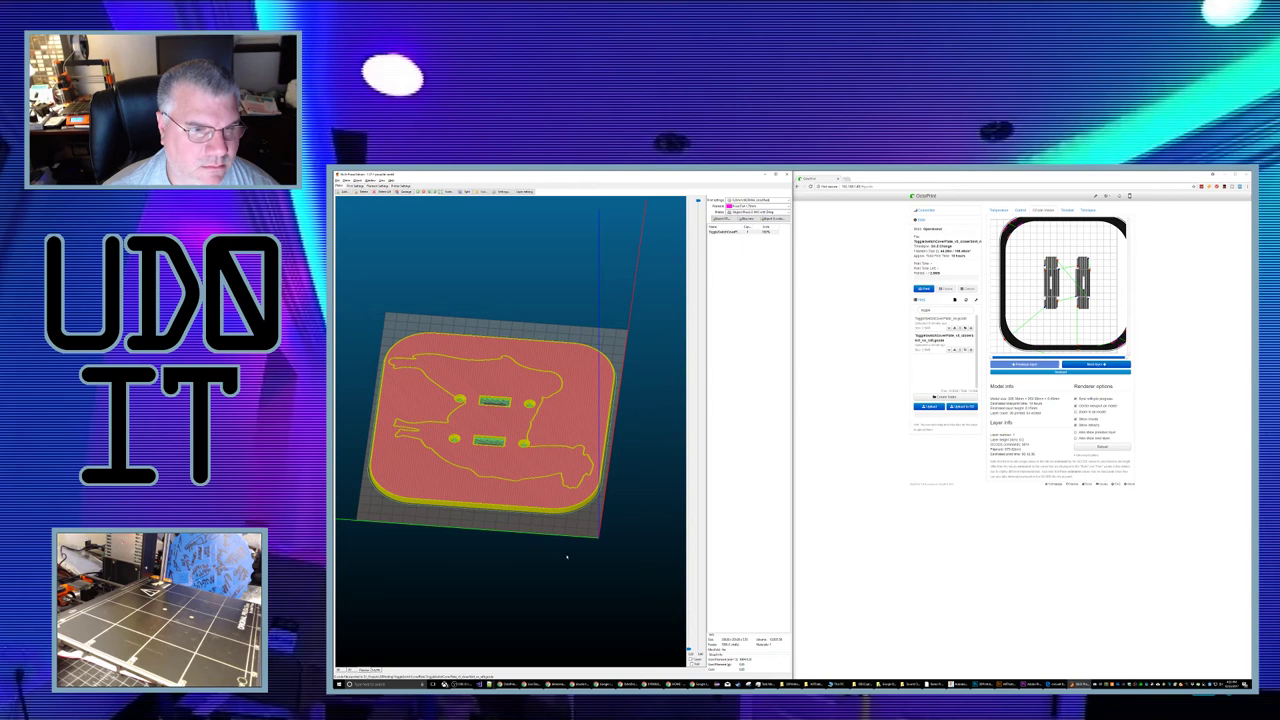
{"action": "left_click", "coordinate": [377, 670]}
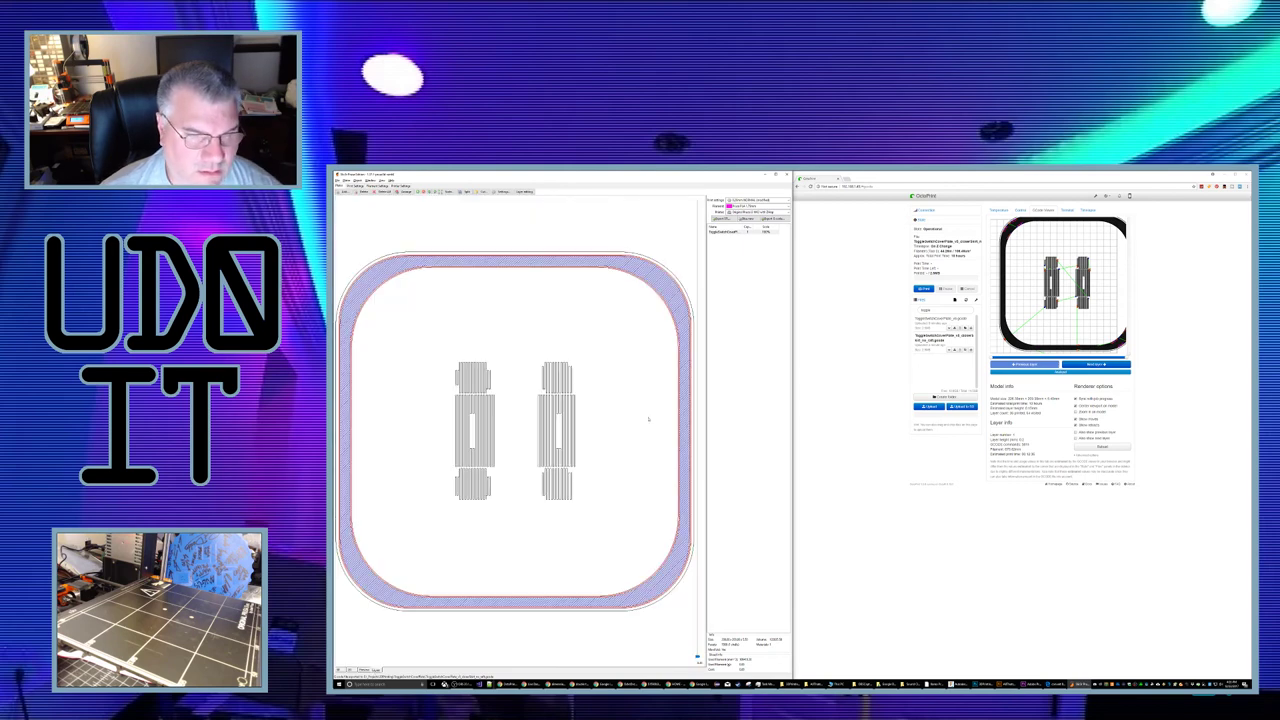
{"action": "left_click_drag", "start_coordinate": [698, 657], "coordinate": [702, 588]}
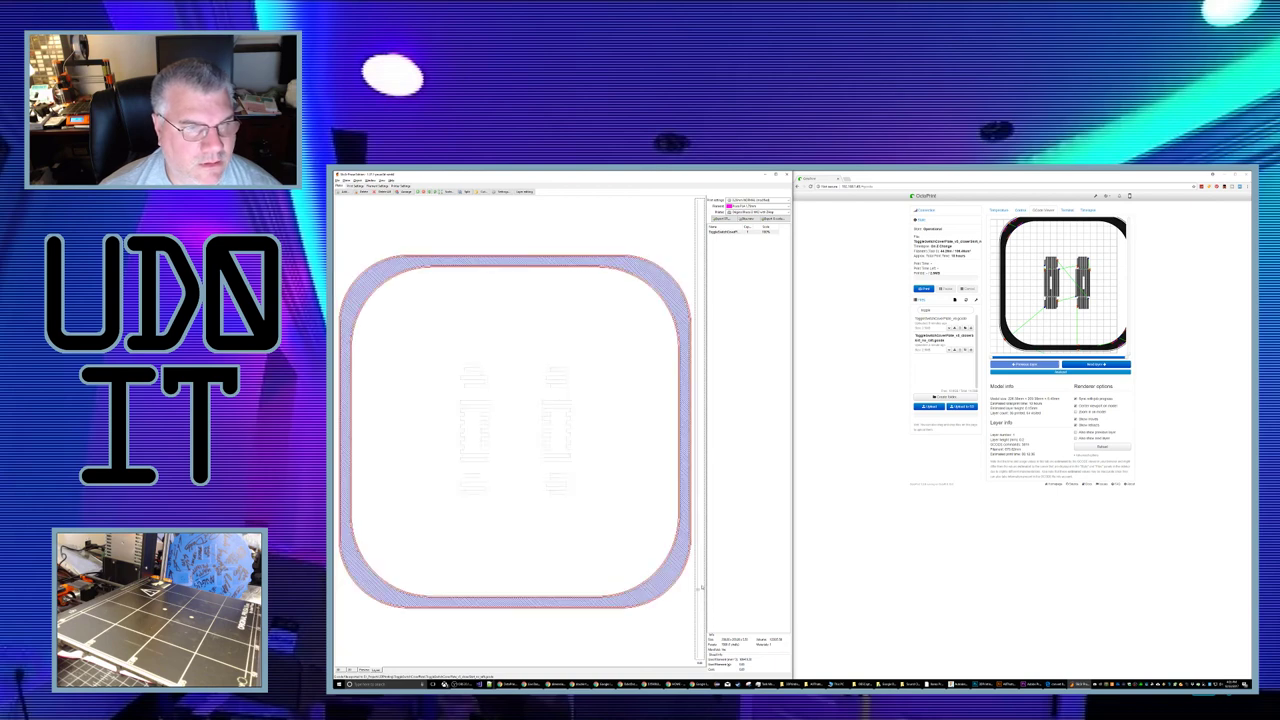
{"action": "left_click_drag", "start_coordinate": [681, 490], "coordinate": [690, 386]}
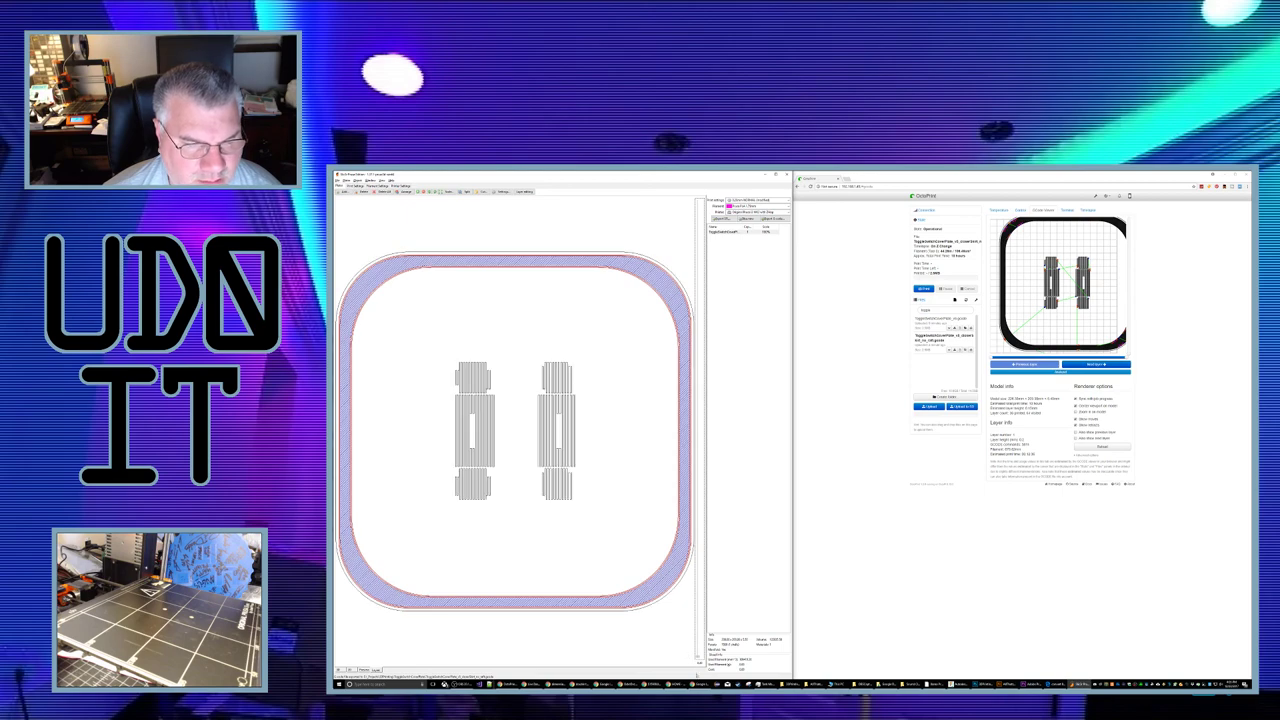
{"action": "left_click_drag", "start_coordinate": [699, 402], "coordinate": [705, 307]}
{"action": "left_click_drag", "start_coordinate": [699, 202], "coordinate": [668, 657]}
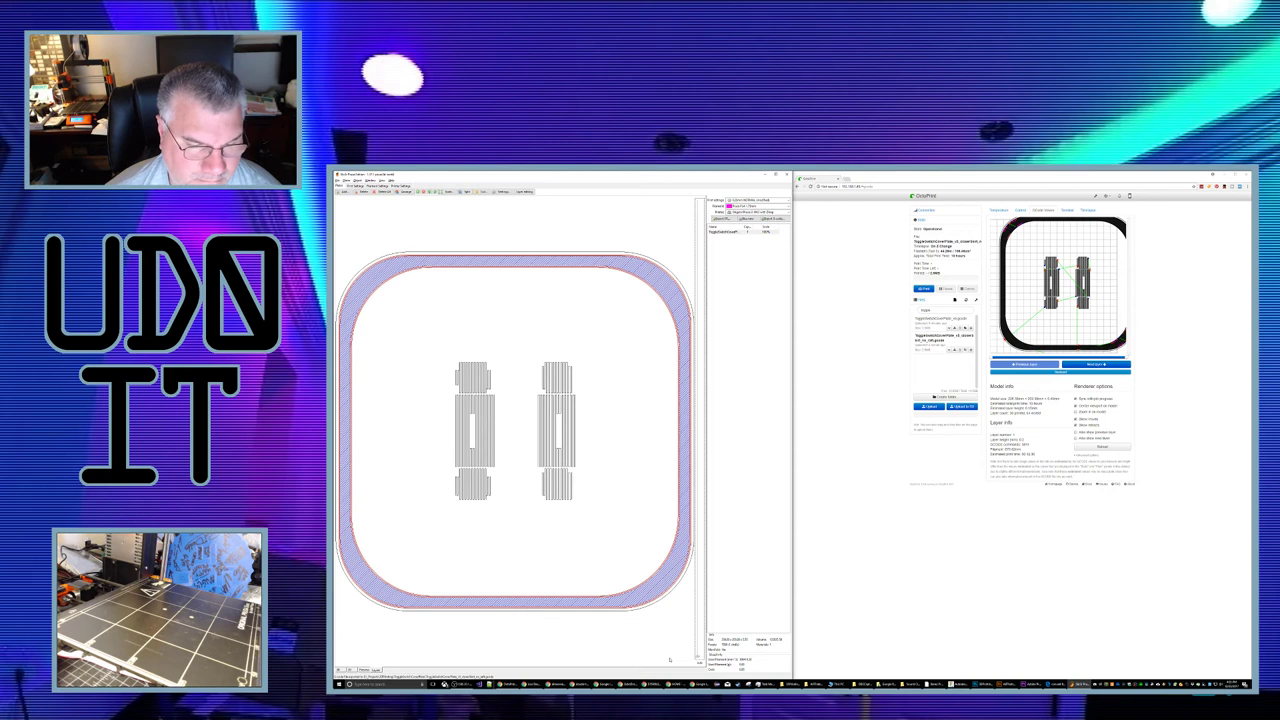
{"action": "key", "text": "alt+Tab"}
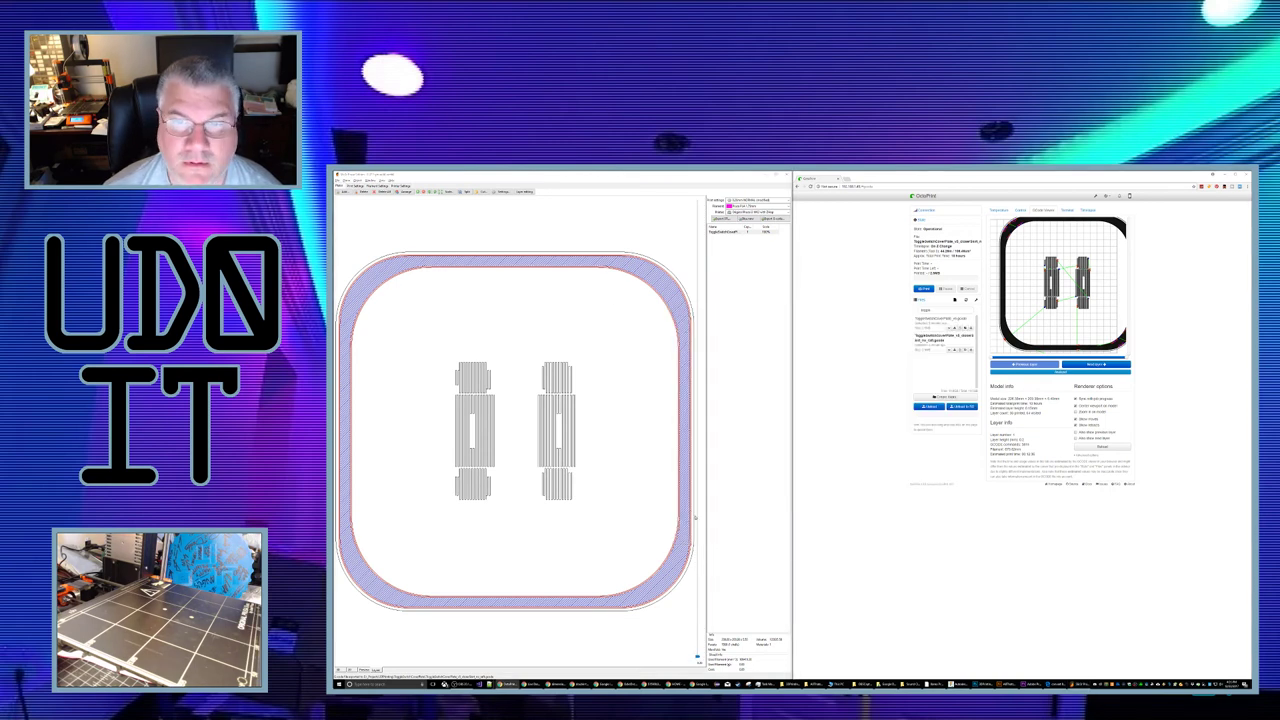
{"action": "key", "text": "alt+Tab"}
{"action": "key", "text": "alt+Tab"}
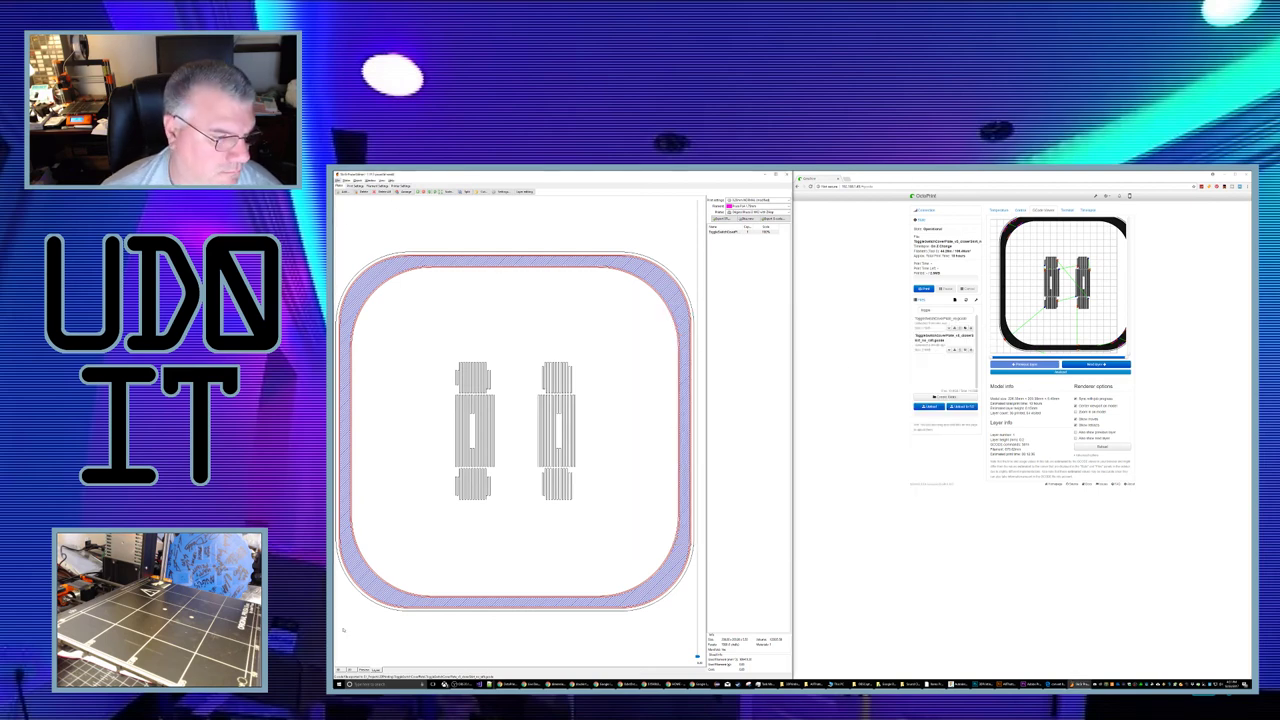
Step: Review the plate's skirt and support material print settings, including the raft layers and the support enforced for the first layers
{"action": "key", "text": "Tab"}
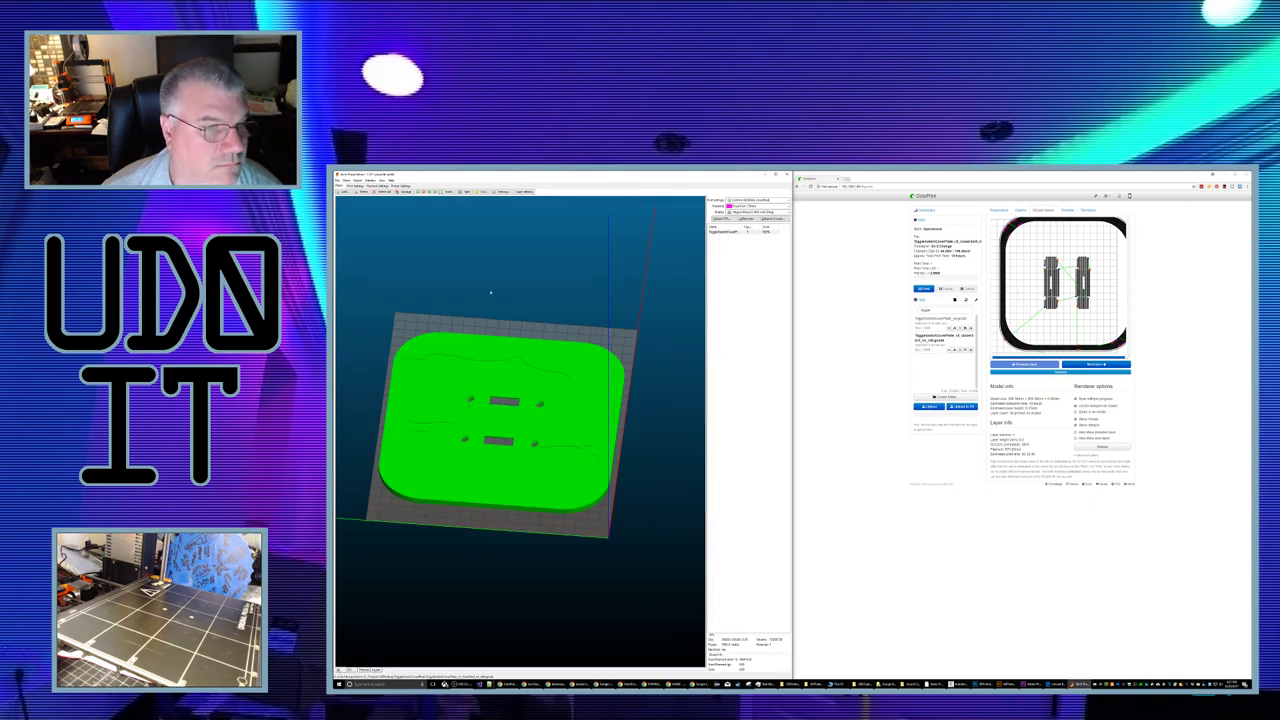
{"action": "key", "text": "ctrl+2"}
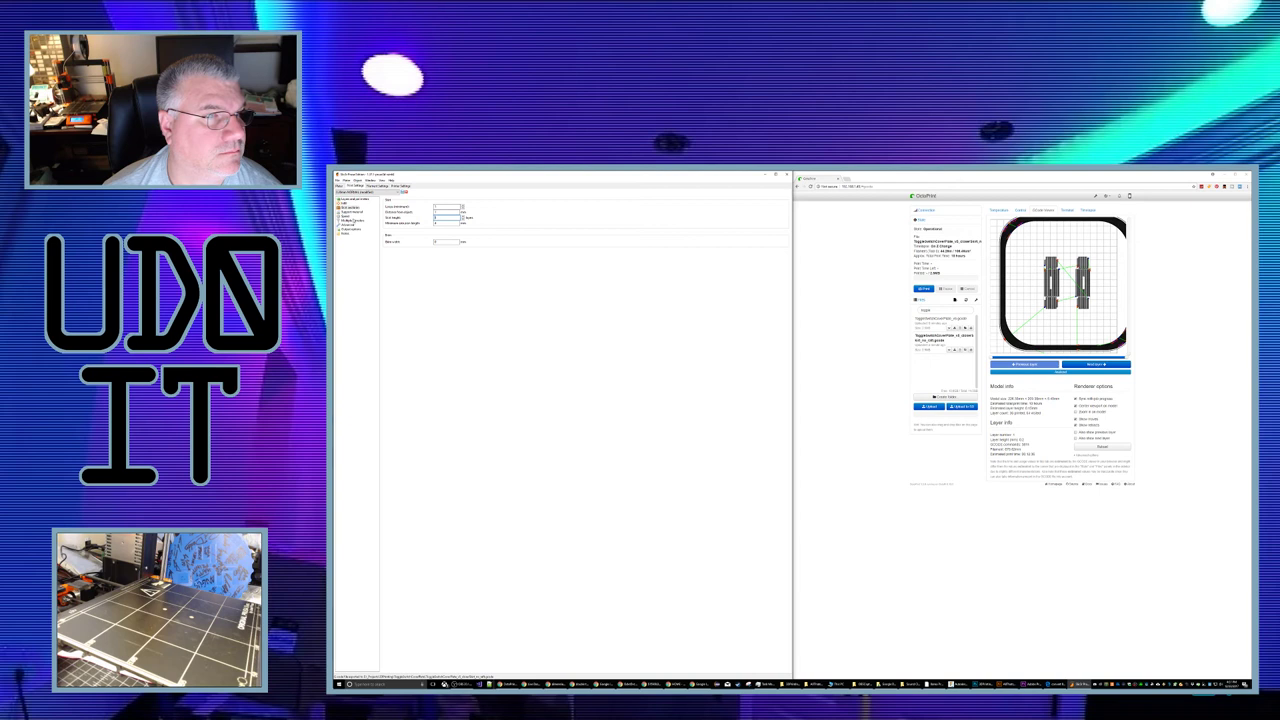
{"action": "left_click", "coordinate": [346, 212]}
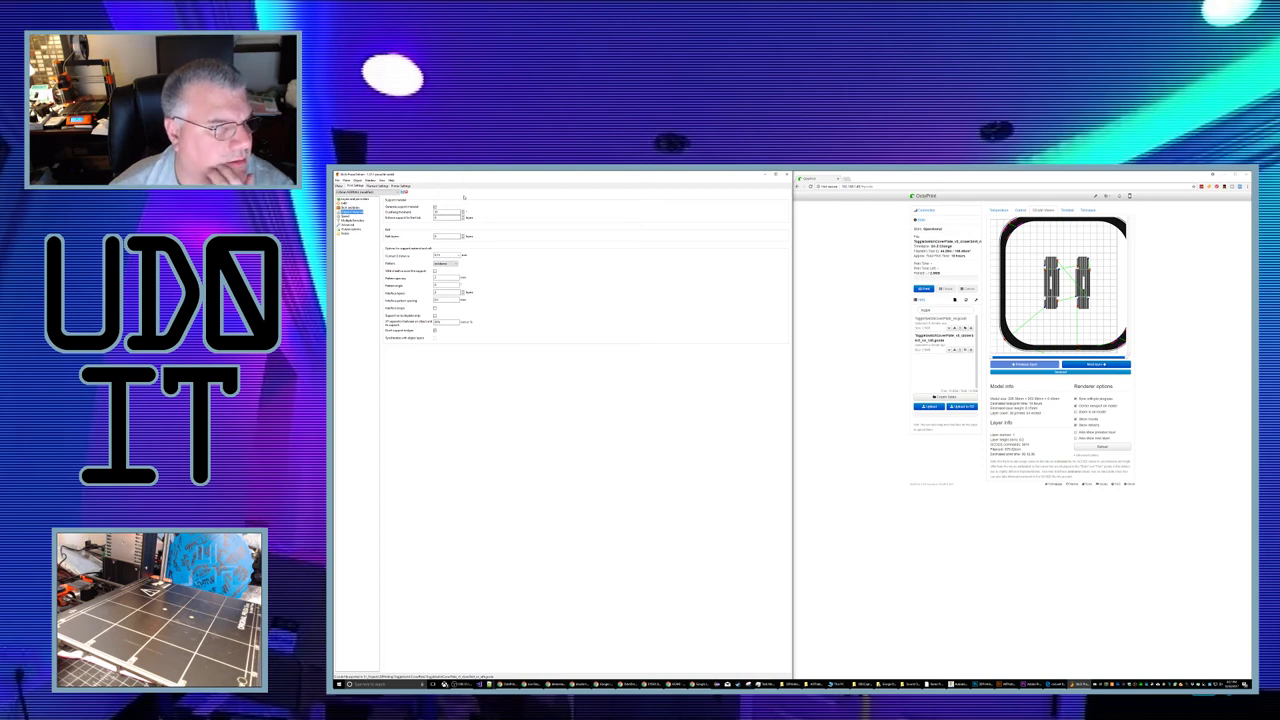
{"action": "left_click", "coordinate": [440, 237]}
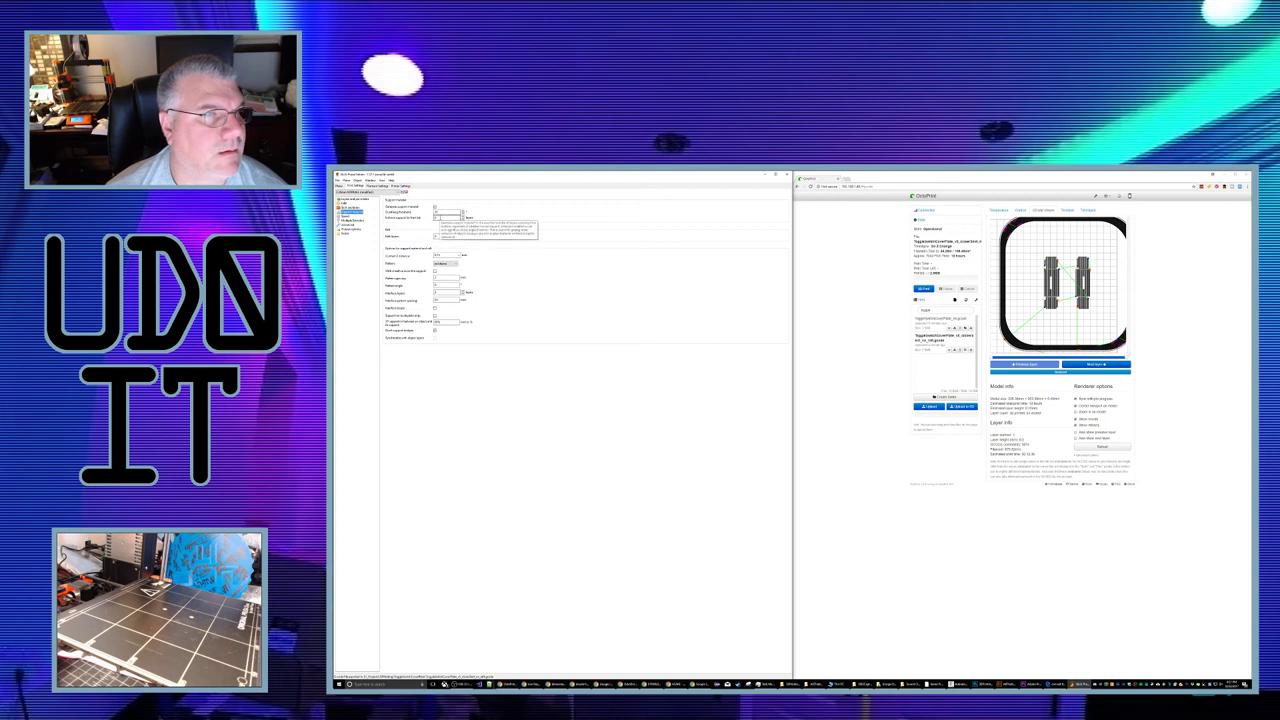
{"action": "left_click_drag", "start_coordinate": [440, 218], "coordinate": [425, 220]}
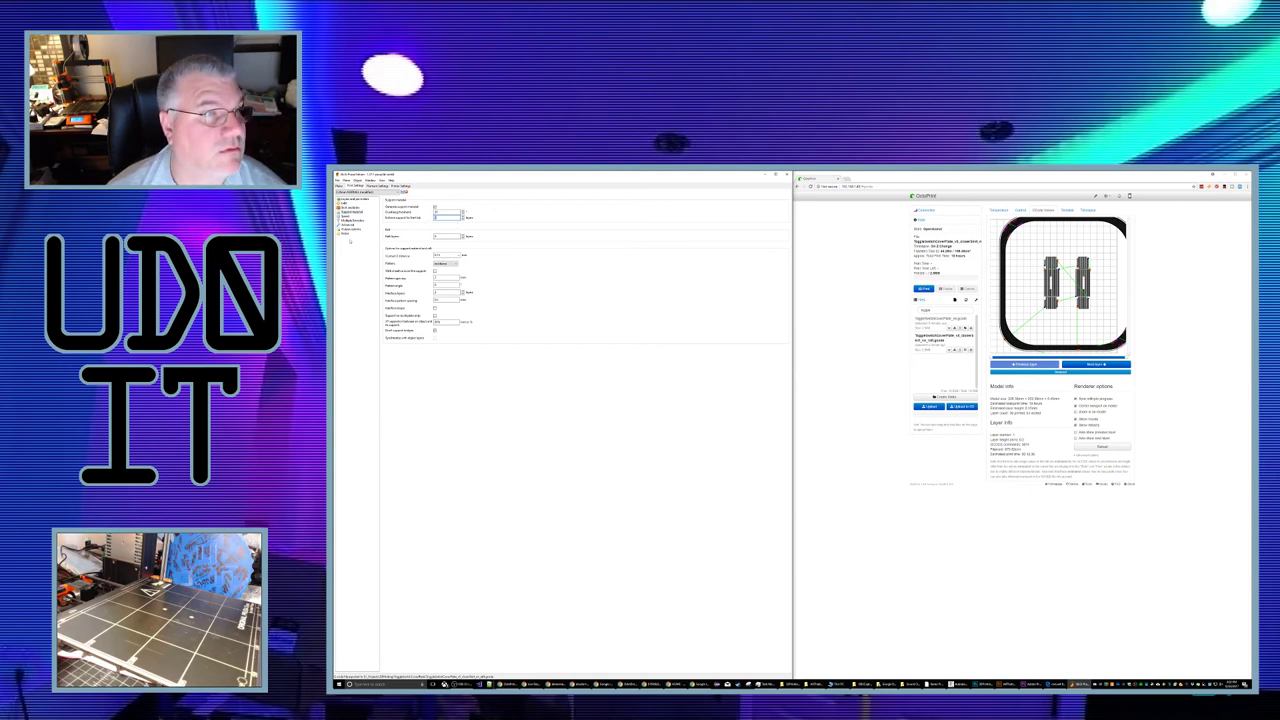
Step: Examine the plate's sliced layers and support material in the 2D layer view, from the first layer up to where the supports end
{"action": "left_click", "coordinate": [340, 186]}
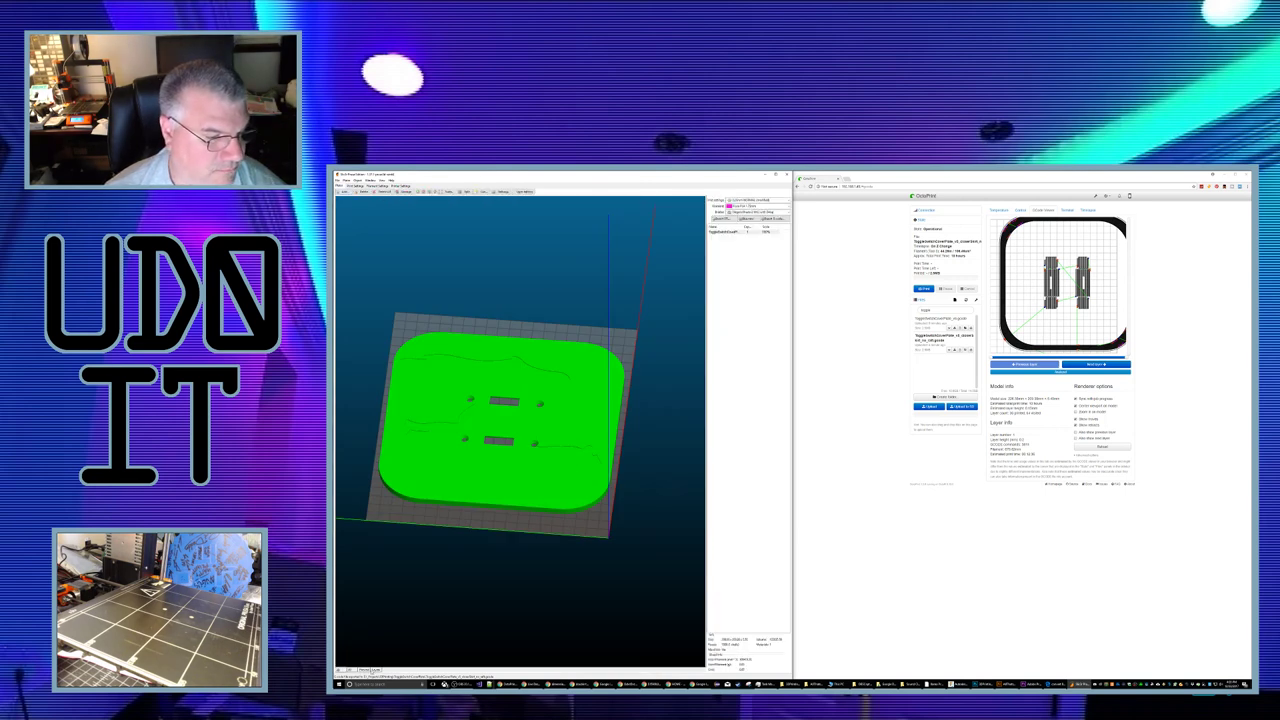
{"action": "left_click", "coordinate": [376, 671]}
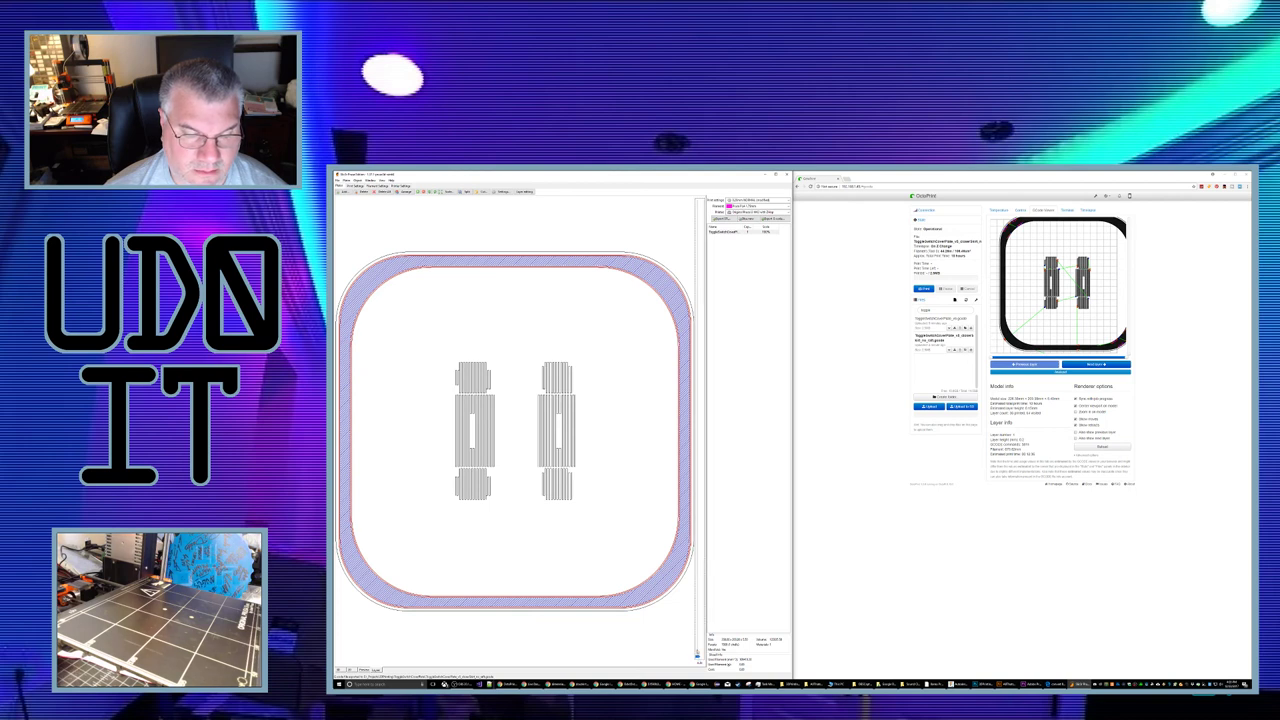
{"action": "left_click_drag", "start_coordinate": [698, 656], "coordinate": [700, 649]}
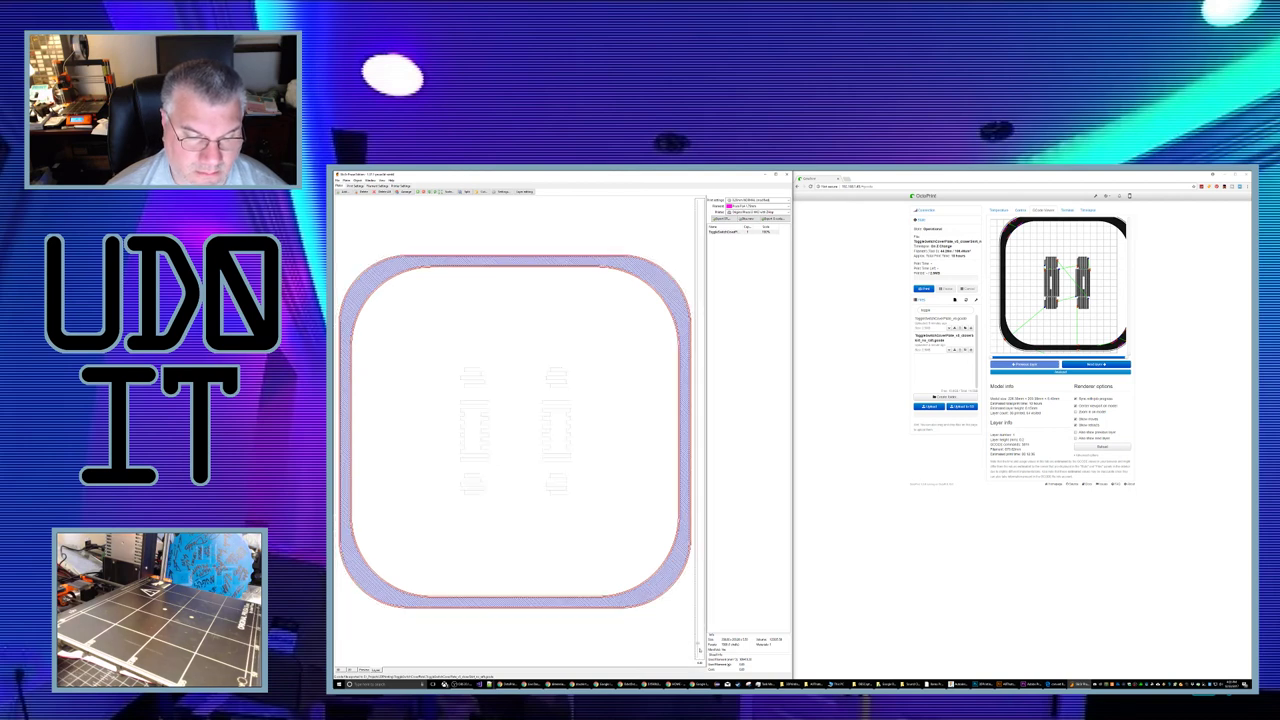
{"action": "key", "text": "Up"}
{"action": "key", "text": "Down"}
{"action": "key", "text": "Up"}
{"action": "key", "text": "Down"}
{"action": "key", "text": "Up"}
{"action": "key", "text": "Down"}
{"action": "key", "text": "Up"}
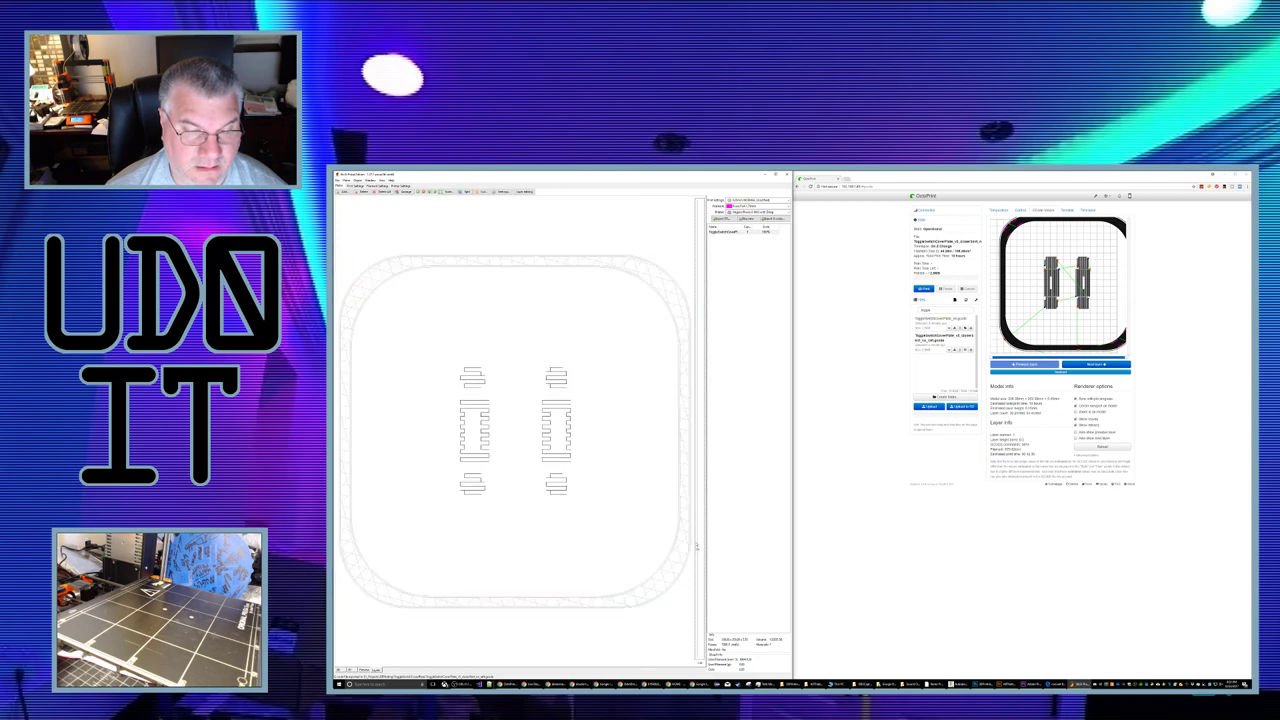
{"action": "key", "text": "Down"}
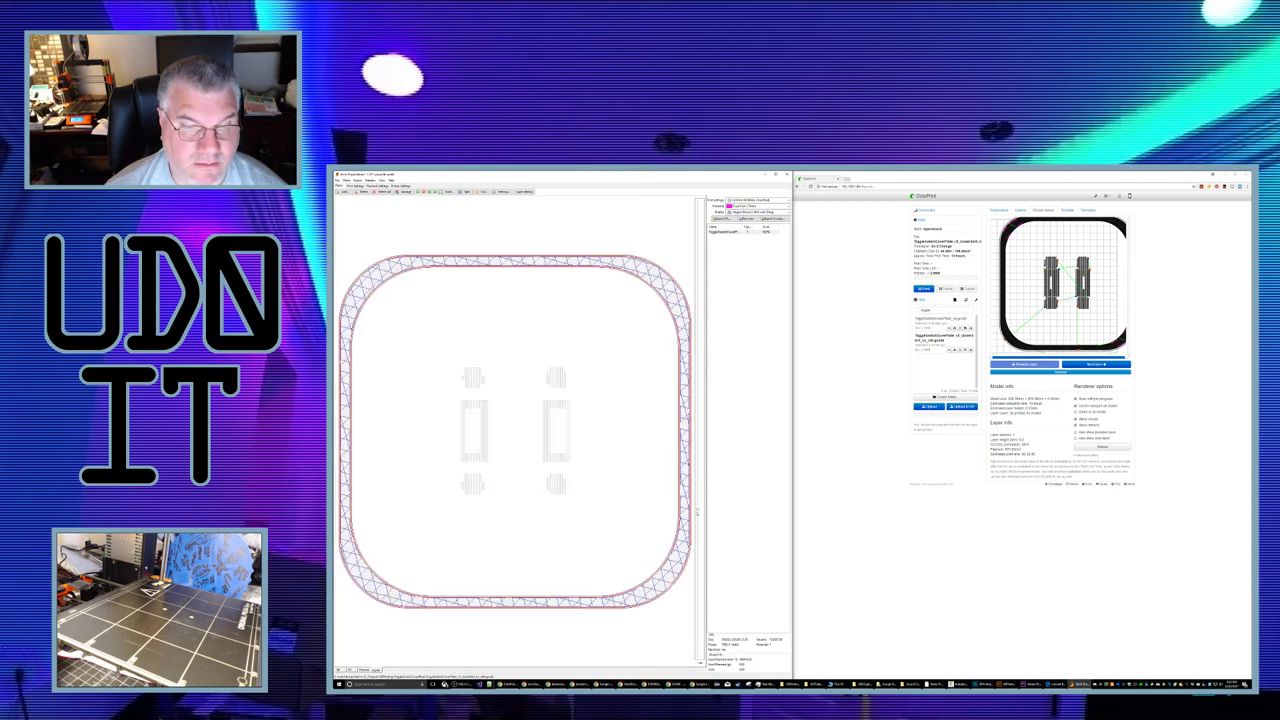
{"action": "key", "text": "Up"}
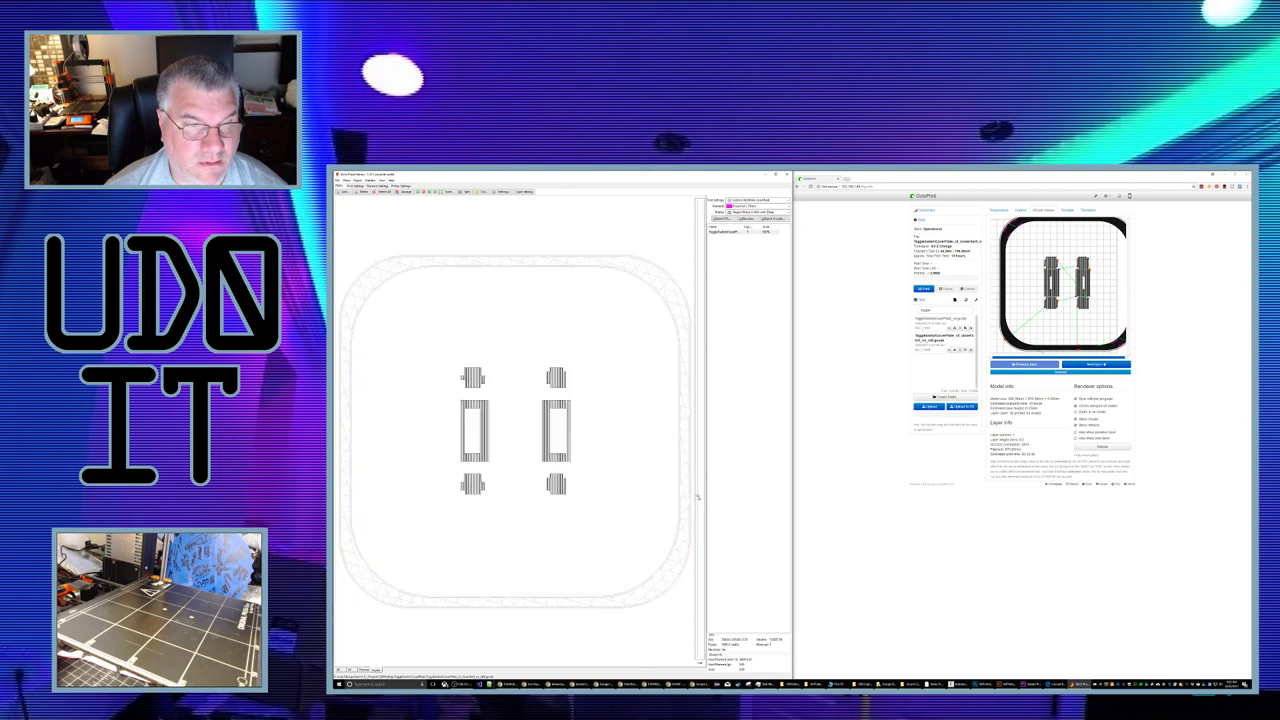
{"action": "key", "text": "Down"}
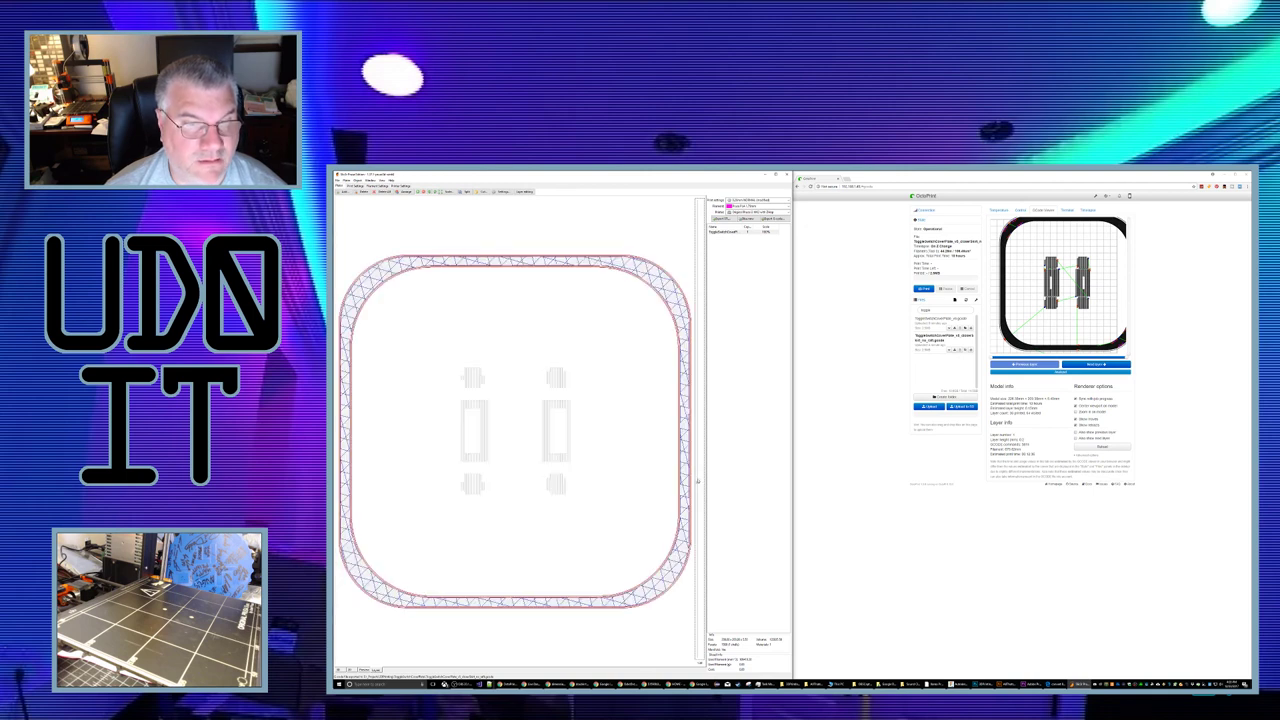
{"action": "key", "text": "Up"}
{"action": "key", "text": "Down"}
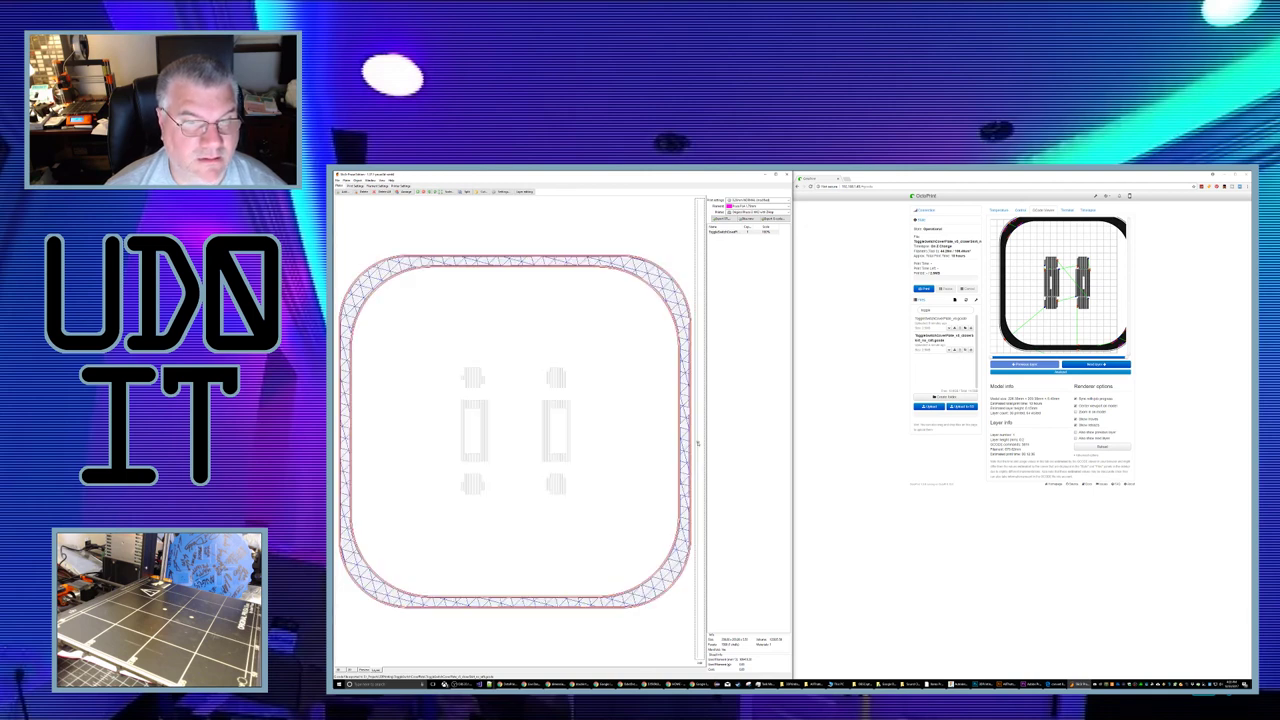
{"action": "key", "text": "Up"}
{"action": "key", "text": "Down"}
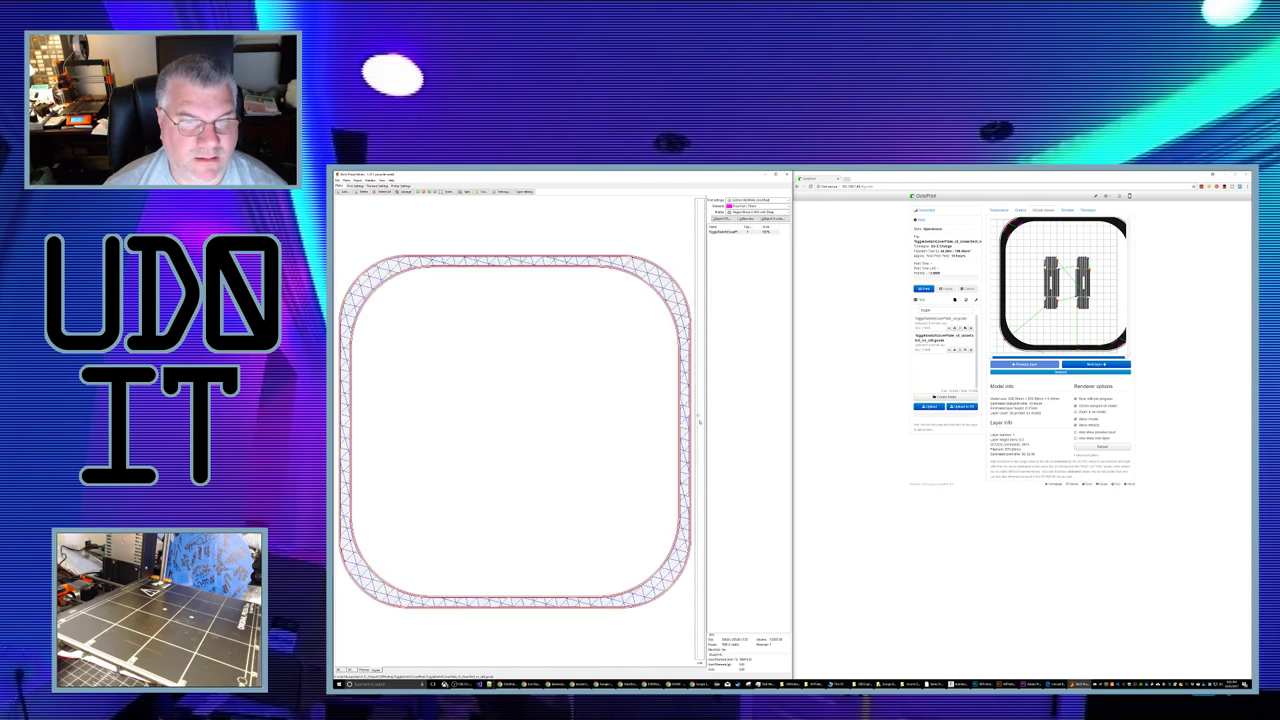
{"action": "key", "text": "Up"}
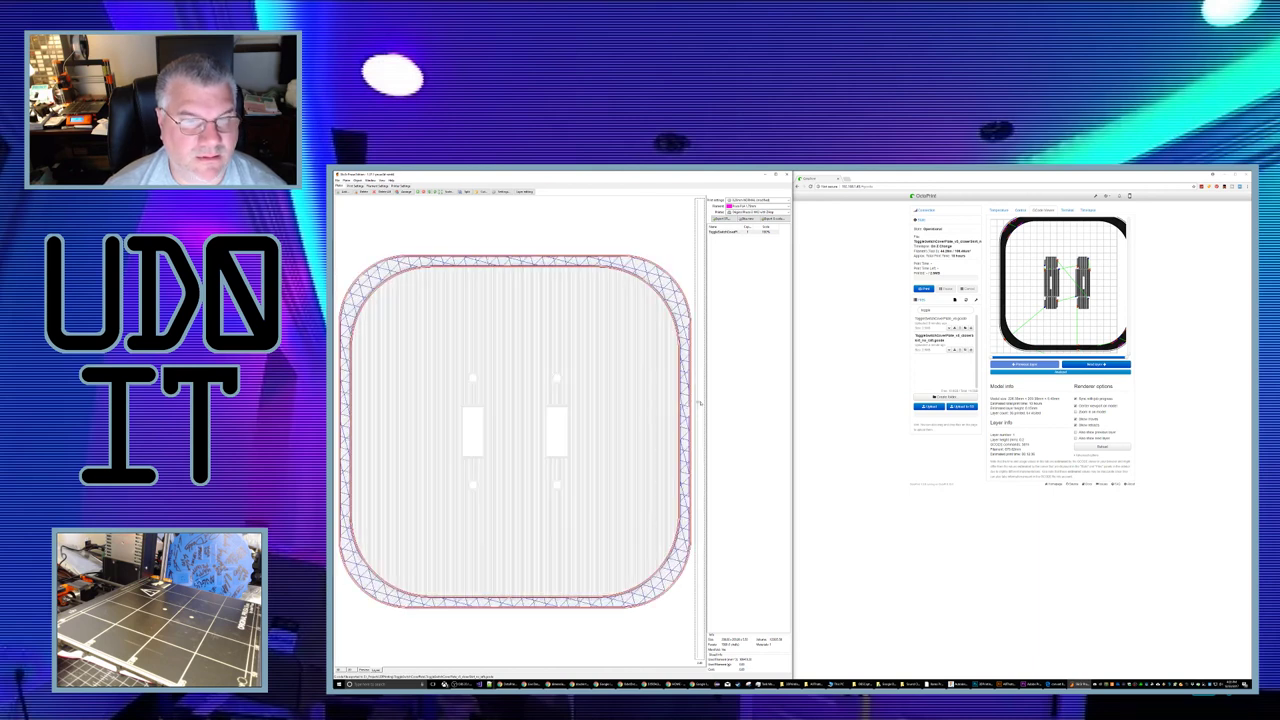
{"action": "key", "text": "Down"}
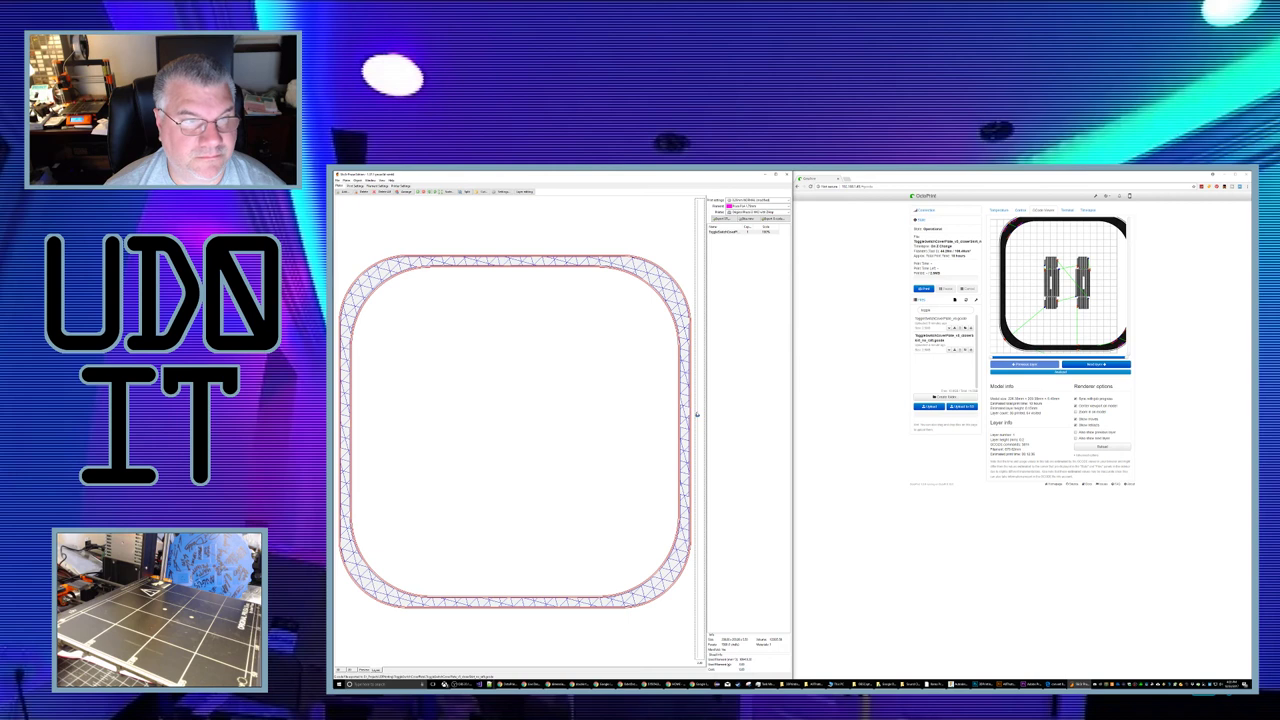
Step: Recheck the support material print settings and inspect the plate's first layer in the 2D layer view
{"action": "left_click", "coordinate": [350, 186]}
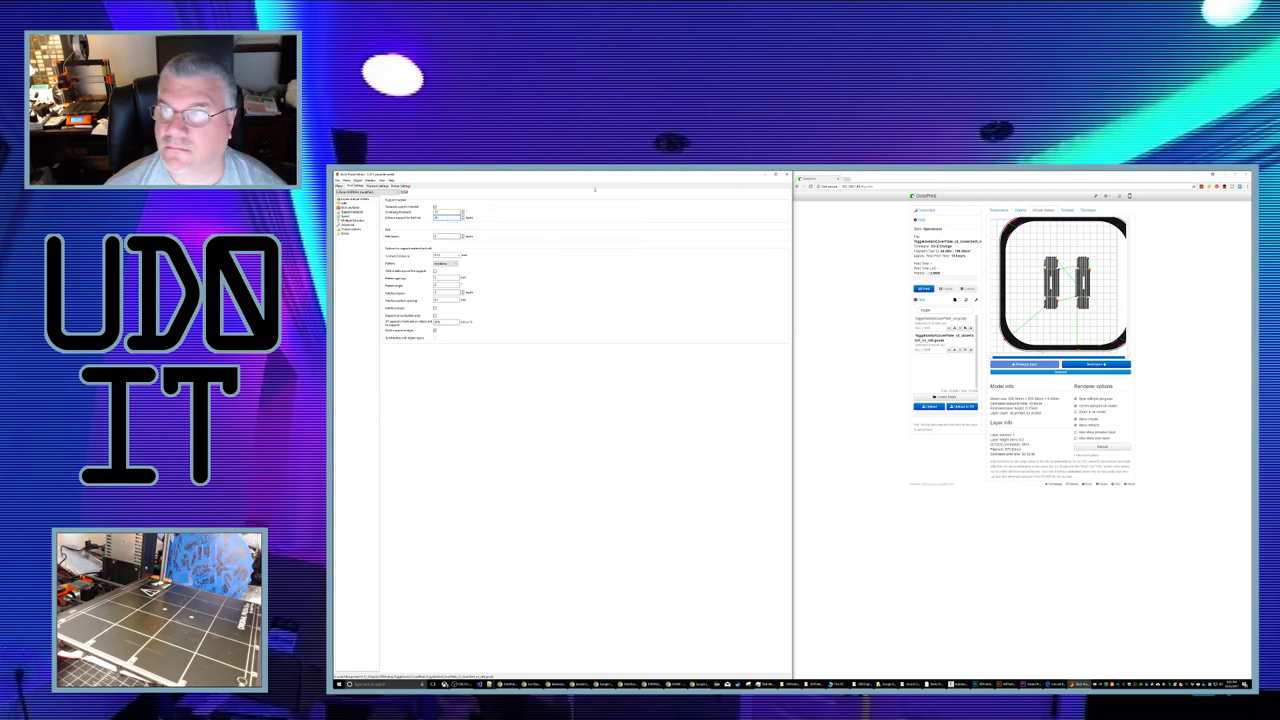
{"action": "left_click", "coordinate": [339, 185]}
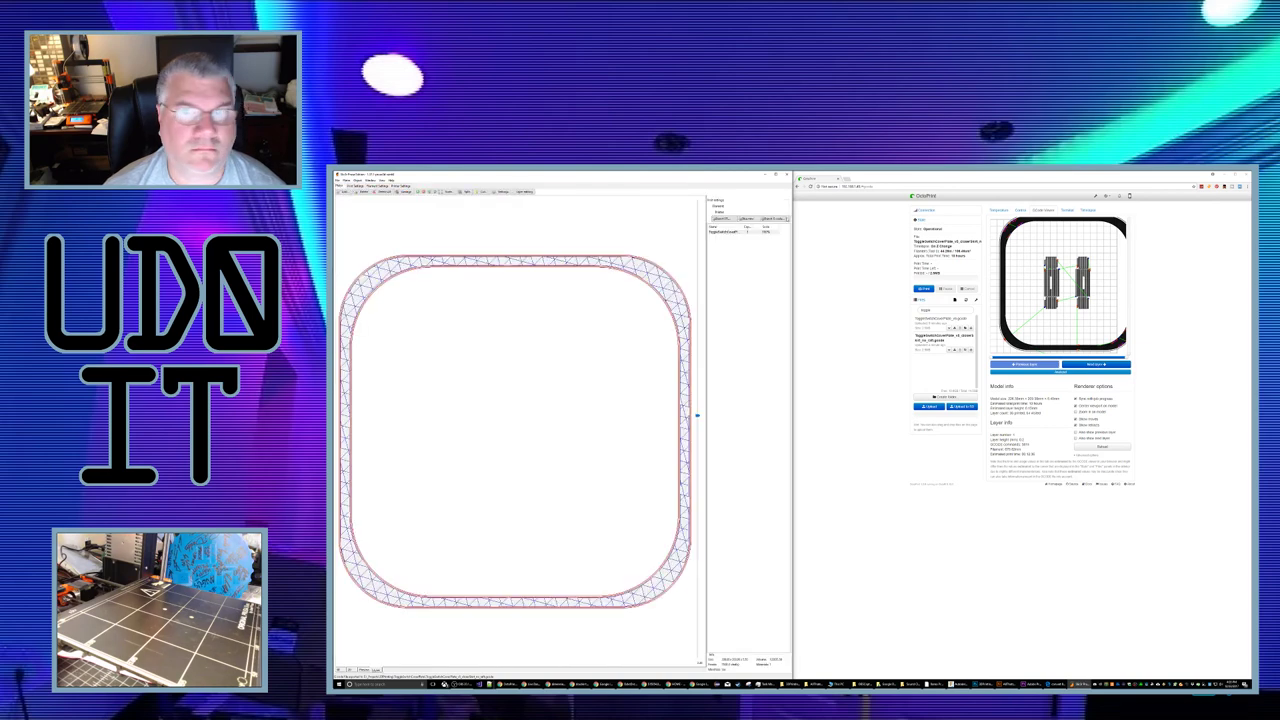
{"action": "left_click_drag", "start_coordinate": [698, 416], "coordinate": [684, 660]}
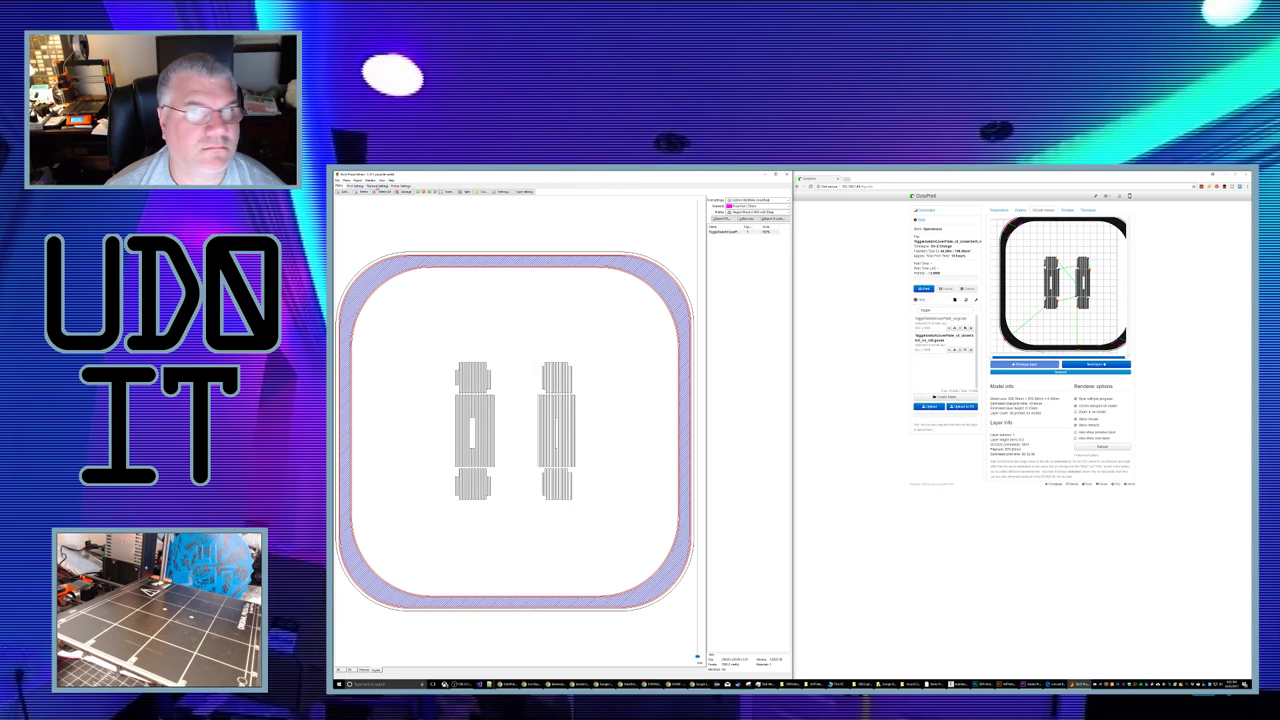
Step: Change the number of first layers with enforced support and return to the plate's sliced layer view
{"action": "left_click", "coordinate": [355, 186]}
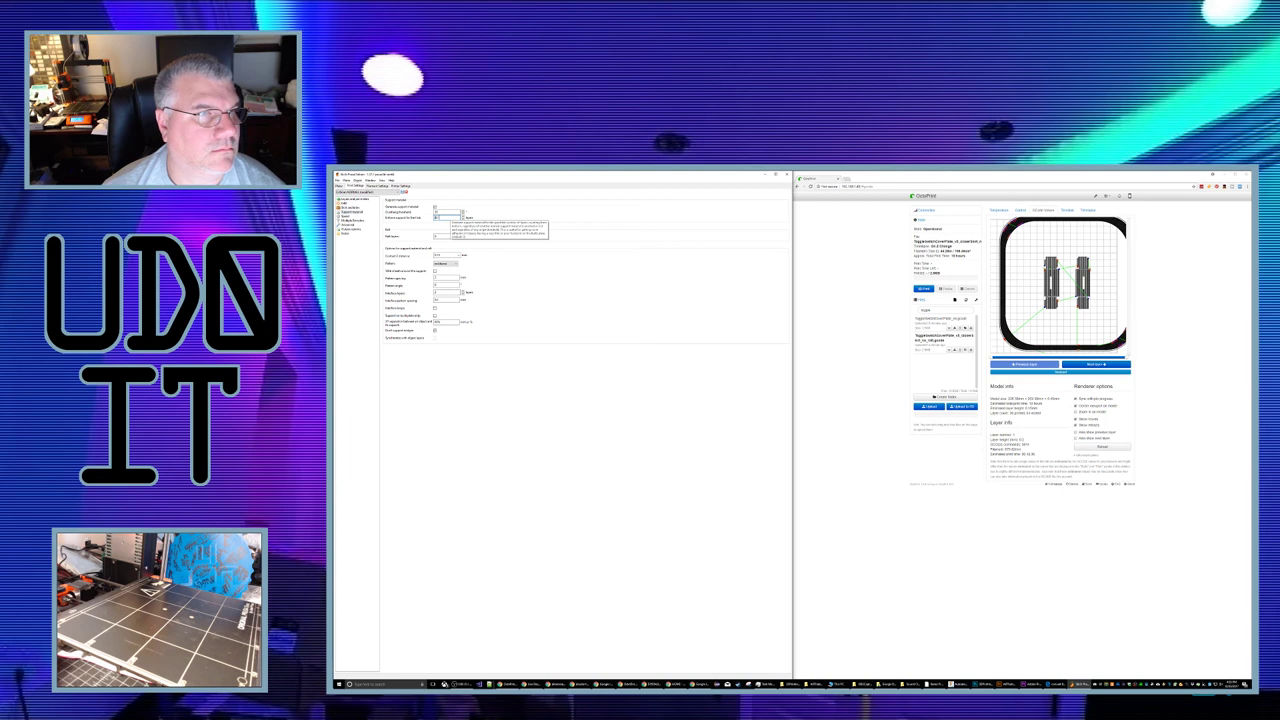
{"action": "left_click_drag", "start_coordinate": [450, 217], "coordinate": [423, 217]}
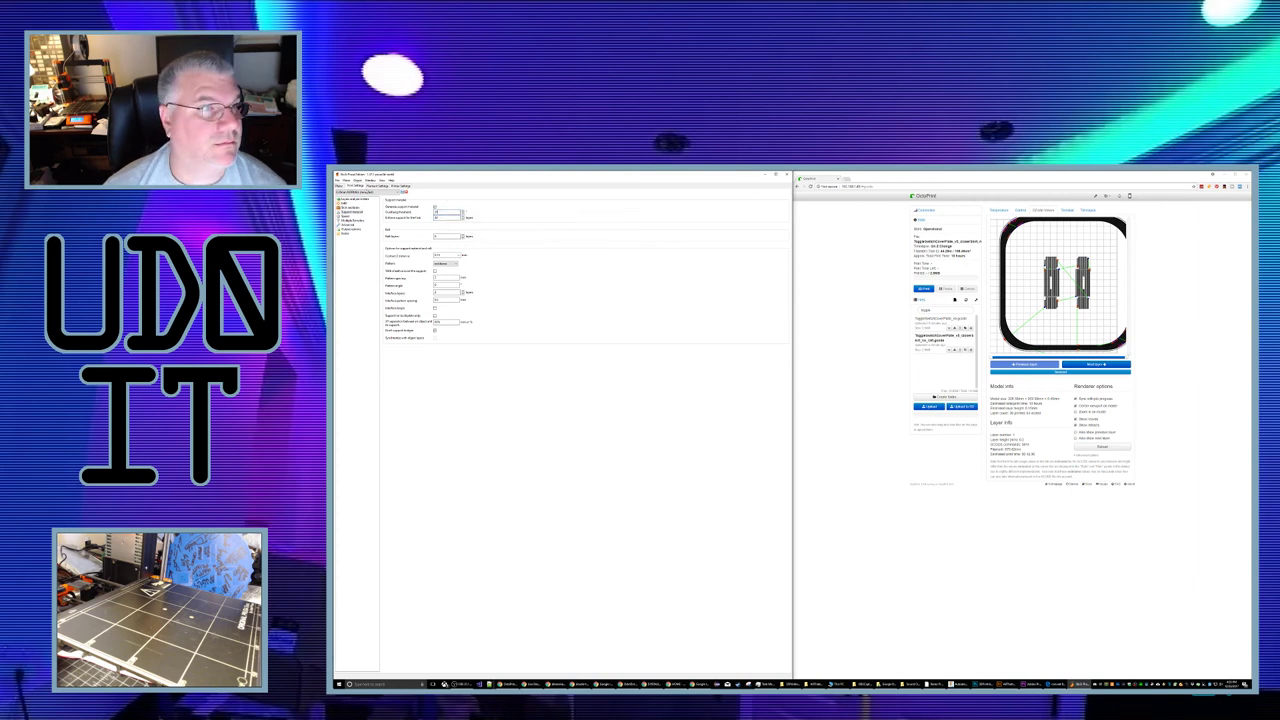
{"action": "left_click", "coordinate": [339, 186]}
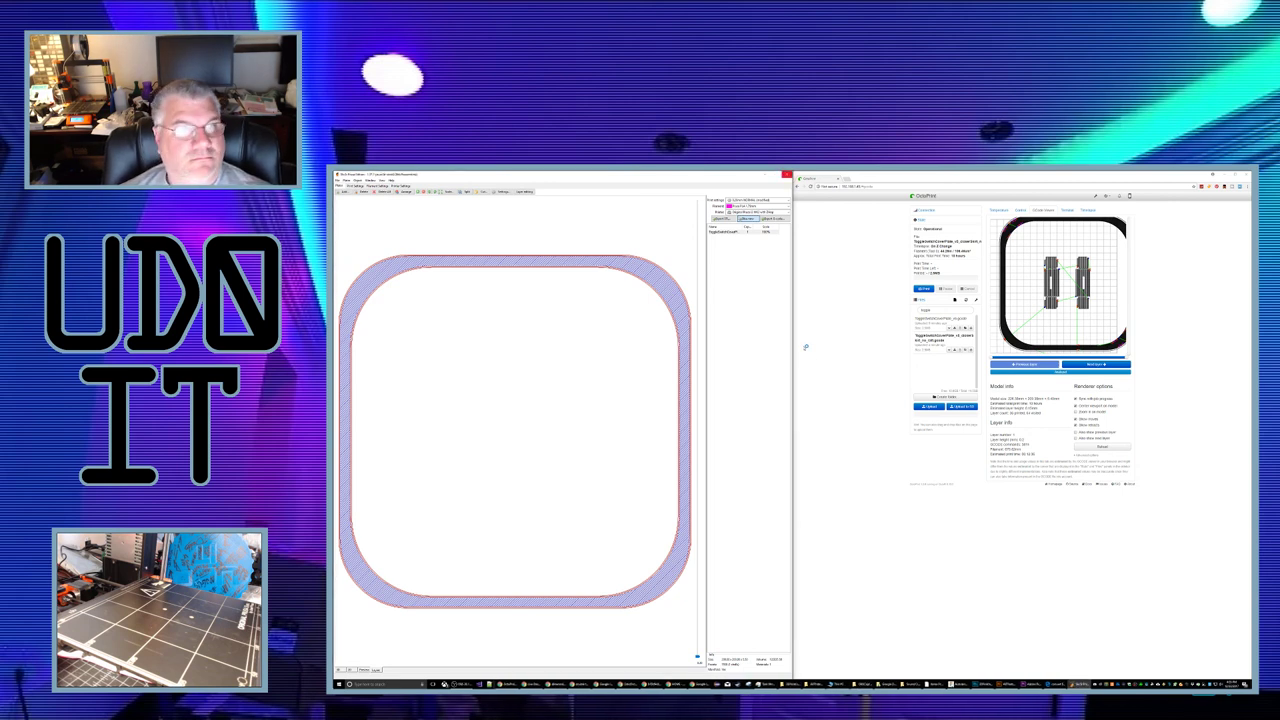
Step: Close the current Slic3r session and relaunch Slic3r with an empty print bed
{"action": "left_click", "coordinate": [787, 174]}
{"action": "left_click", "coordinate": [822, 433]}
{"action": "left_click", "coordinate": [596, 440]}
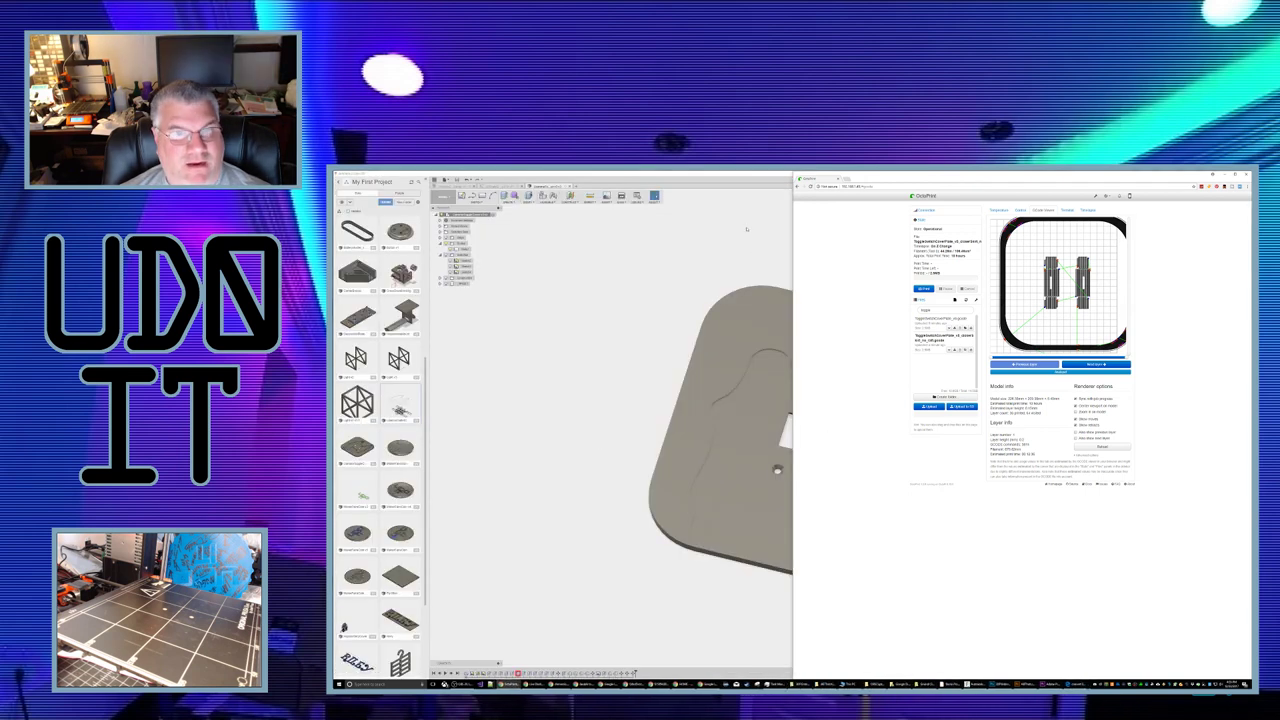
{"action": "left_click", "coordinate": [339, 684]}
{"action": "left_click", "coordinate": [446, 556]}
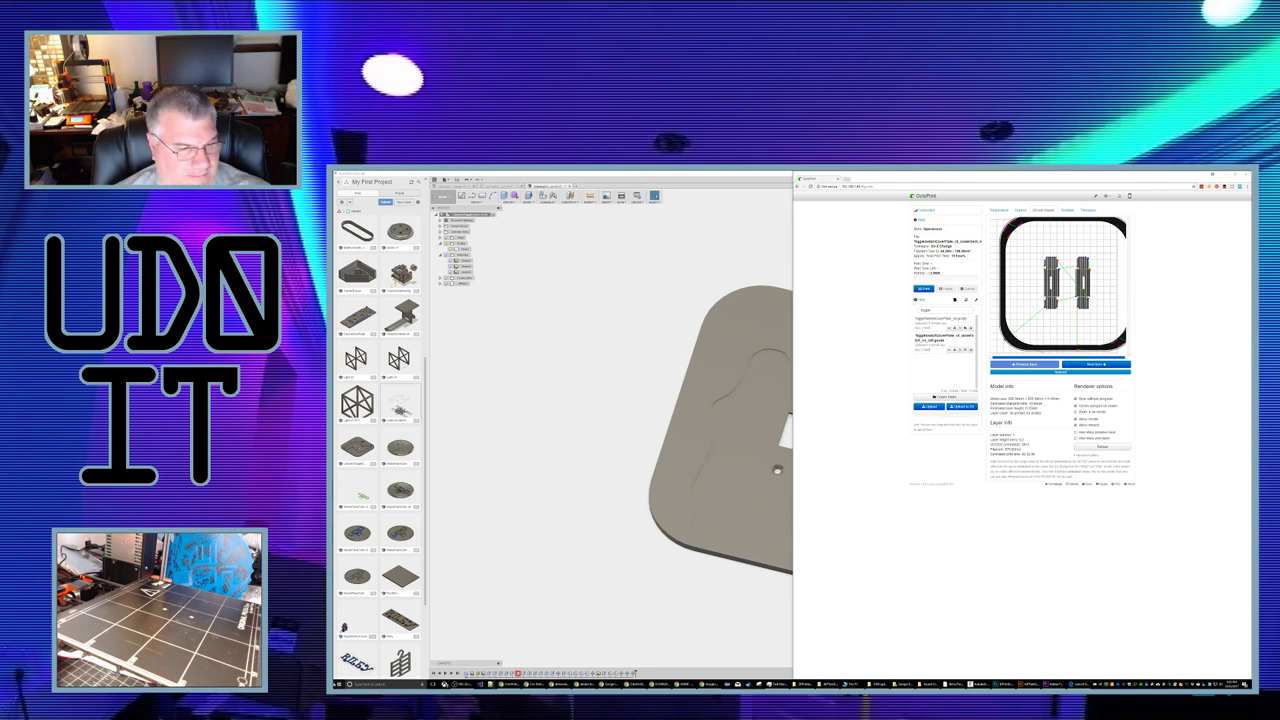
{"action": "left_click", "coordinate": [339, 685]}
{"action": "left_click", "coordinate": [445, 550]}
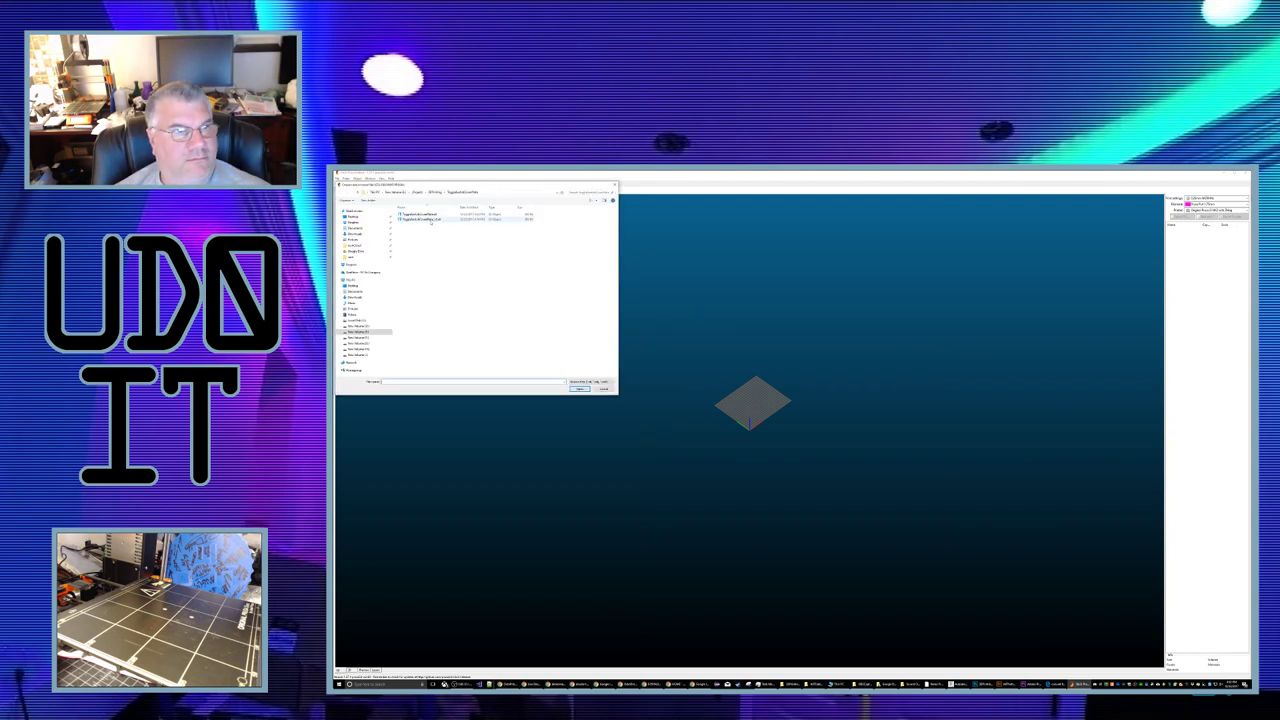
Step: Load the second toggle switch cover plate STL and rotate it around the X axis to lie flat
{"action": "left_click", "coordinate": [427, 219]}
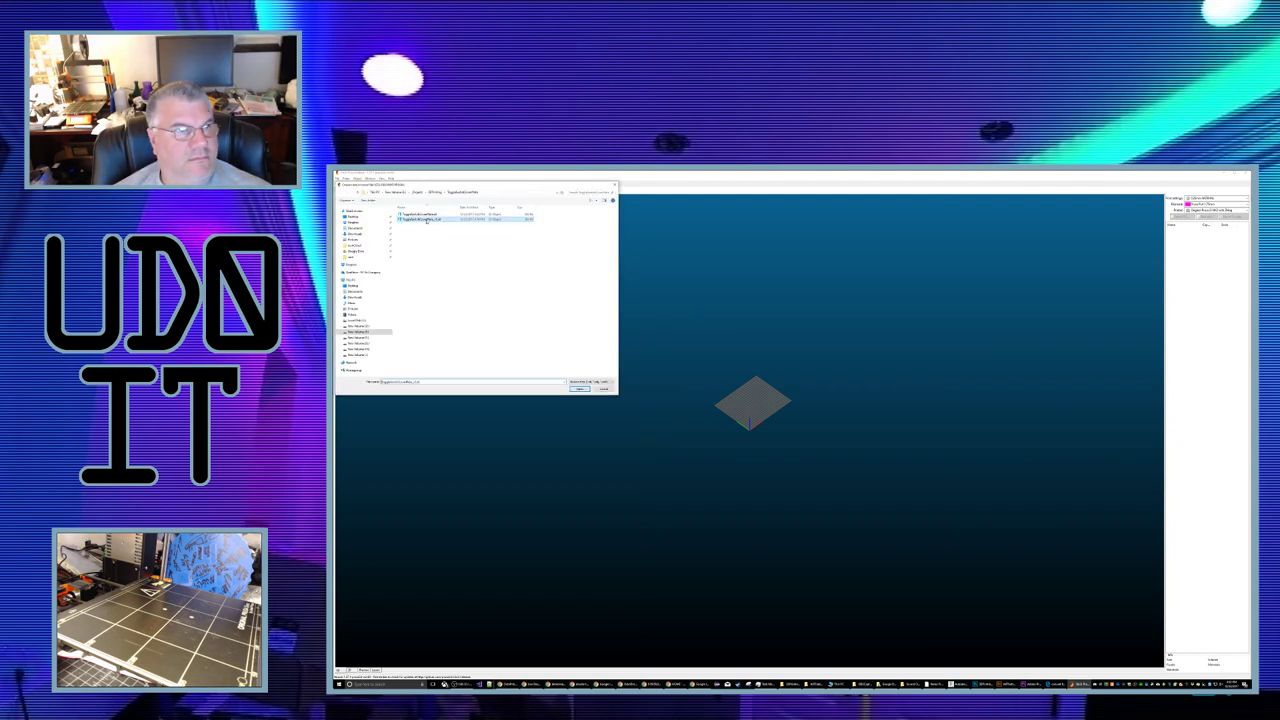
{"action": "double_click", "coordinate": [427, 219]}
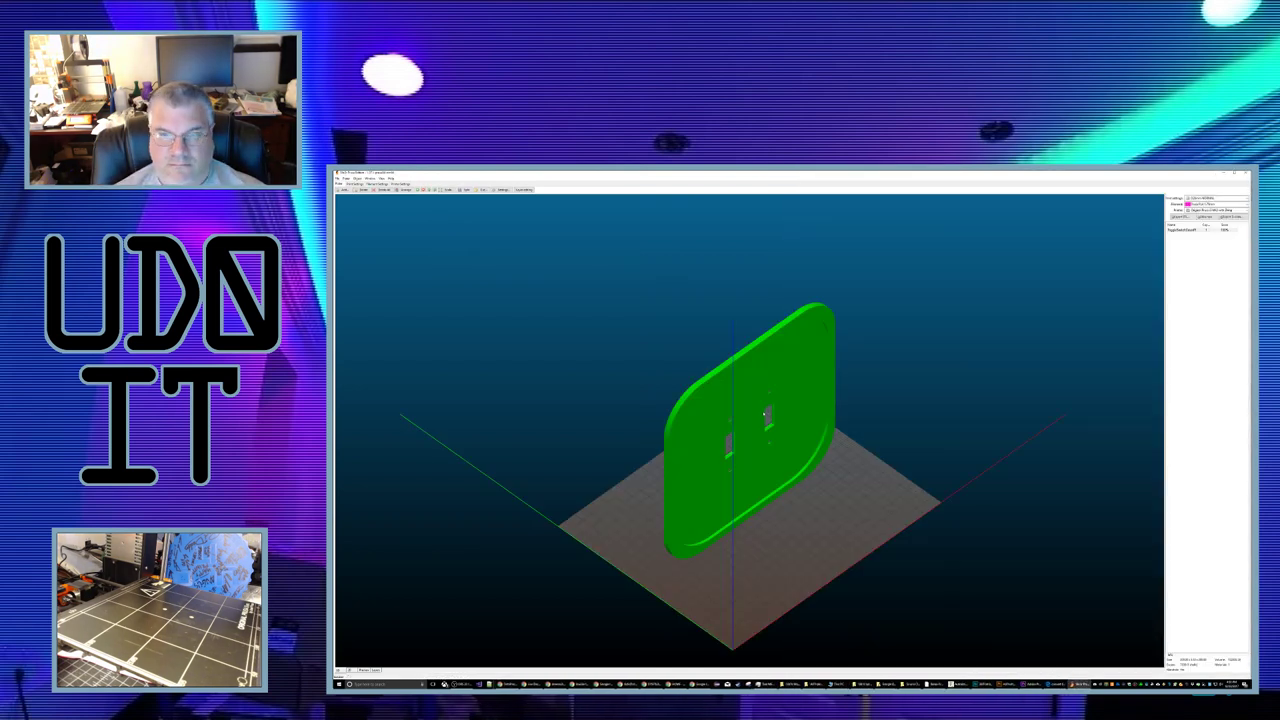
{"action": "right_click", "coordinate": [743, 386]}
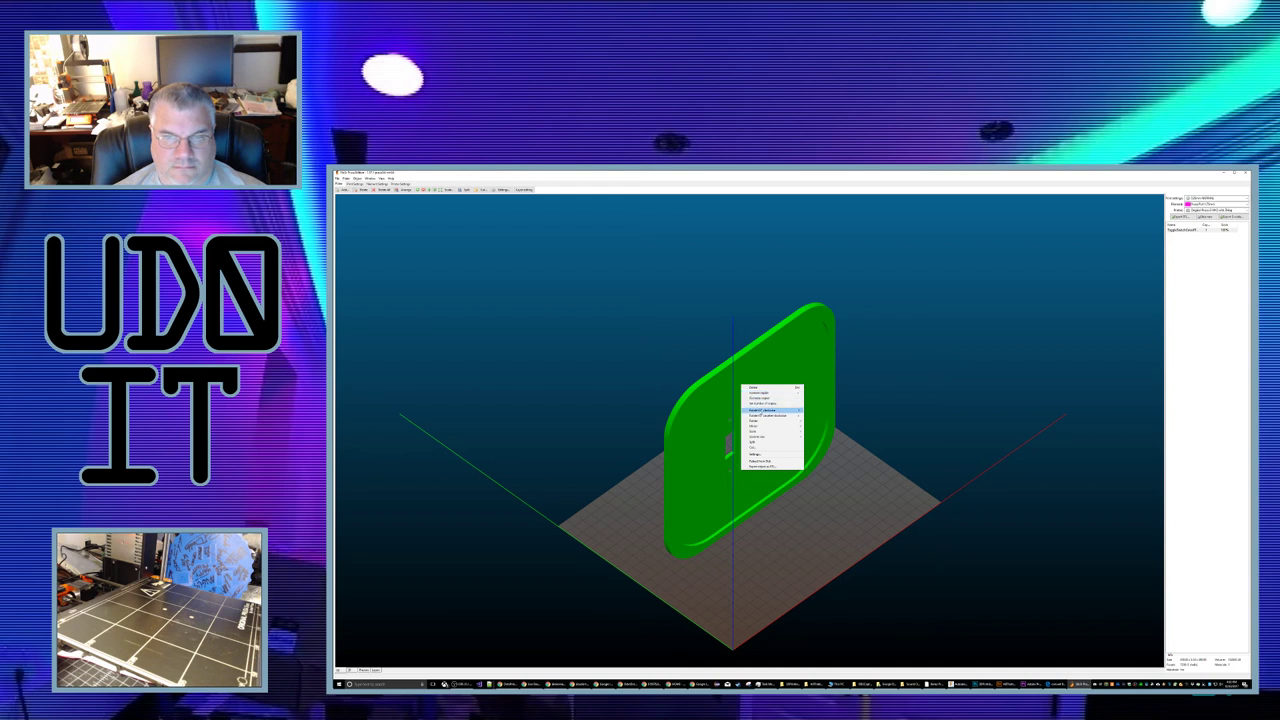
{"action": "mouse_move", "coordinate": [770, 421]}
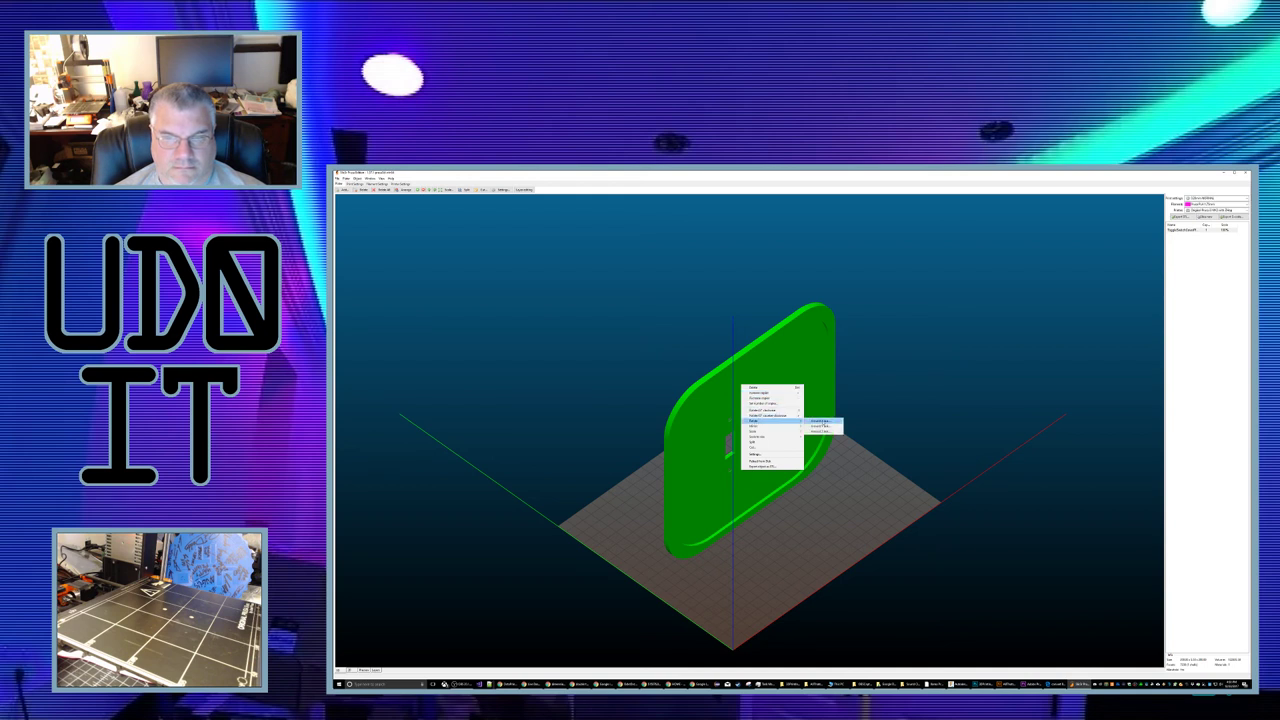
{"action": "left_click", "coordinate": [822, 420]}
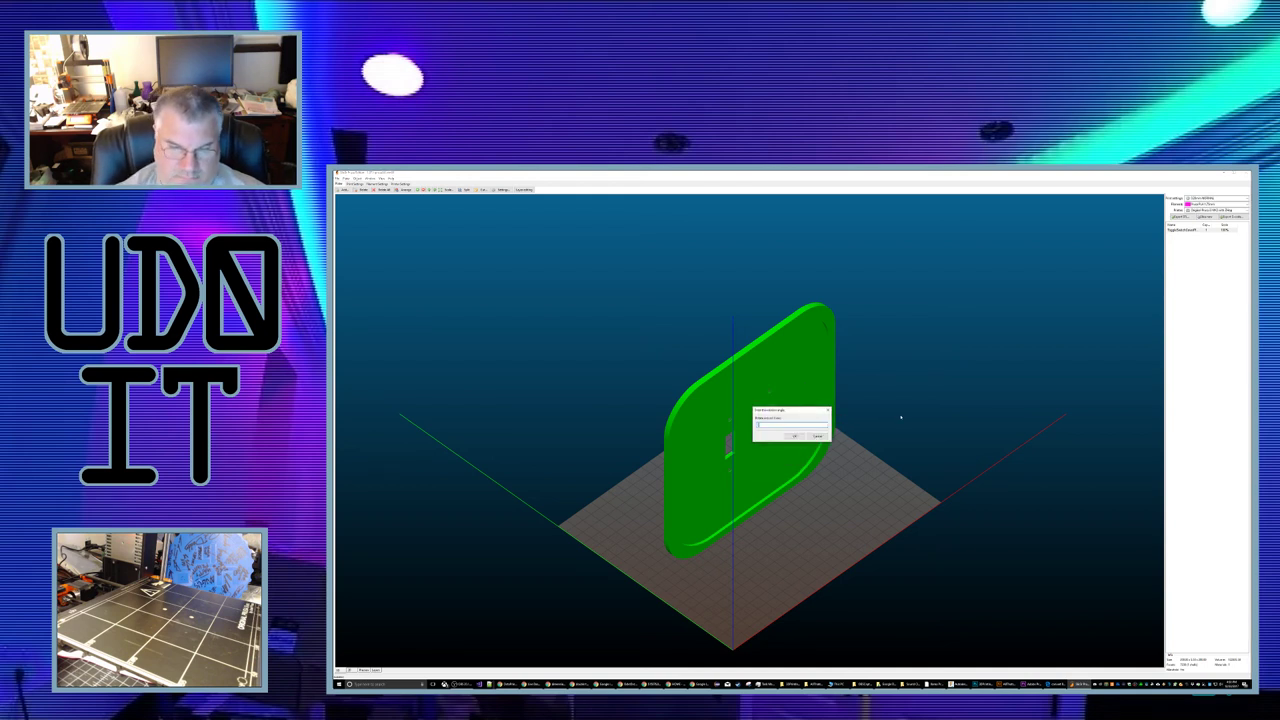
{"action": "key", "text": "Return"}
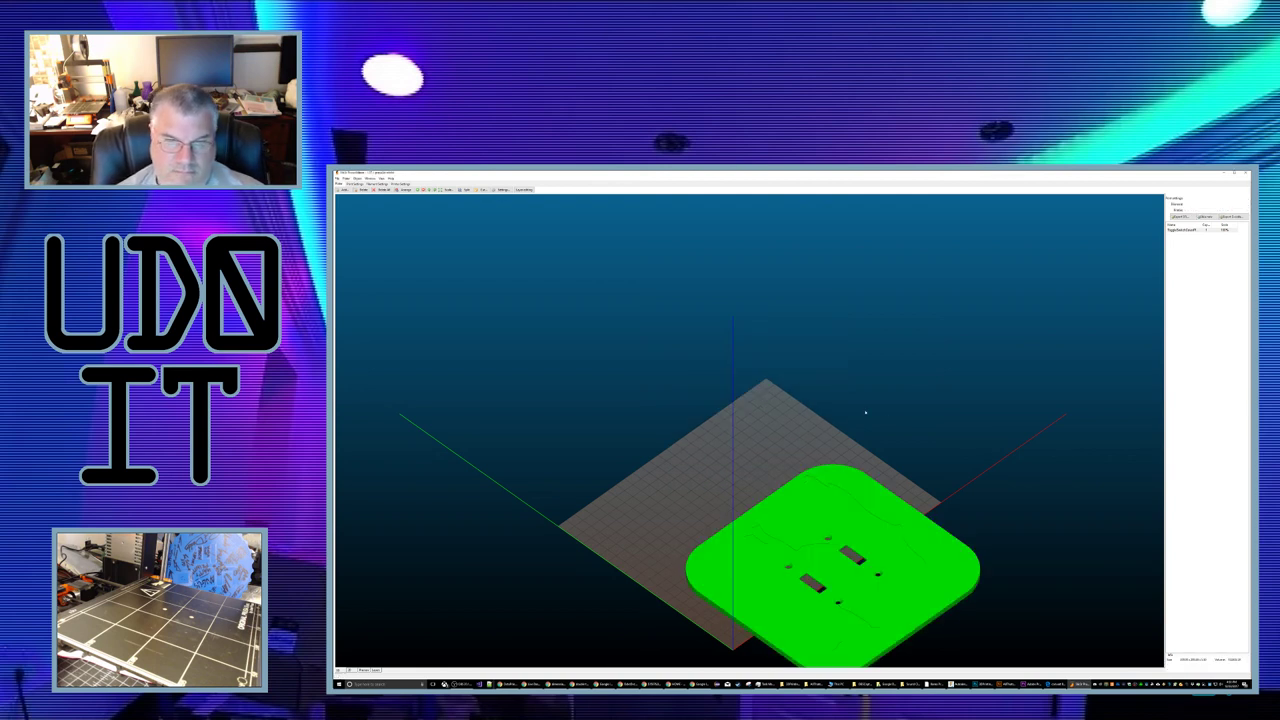
Step: Arrange the flat plate so that it sits centred on the print bed
{"action": "left_click", "coordinate": [404, 190]}
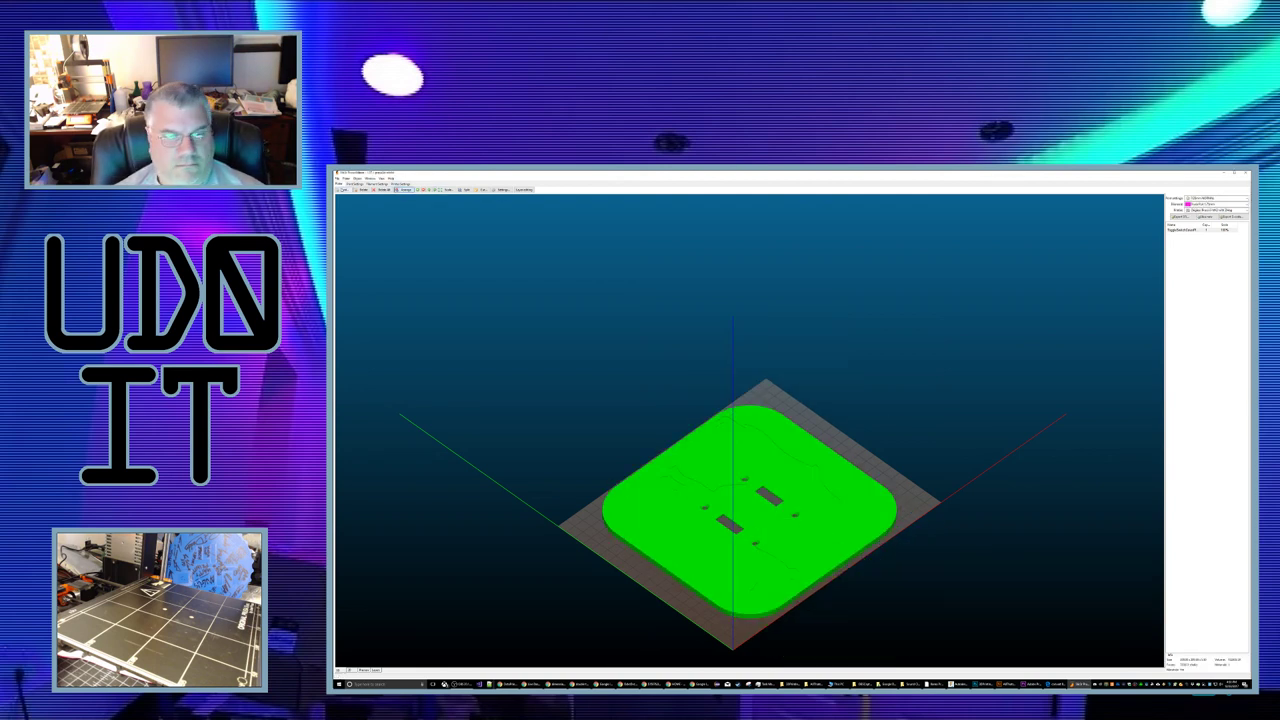
{"action": "left_click_drag", "start_coordinate": [679, 384], "coordinate": [691, 358]}
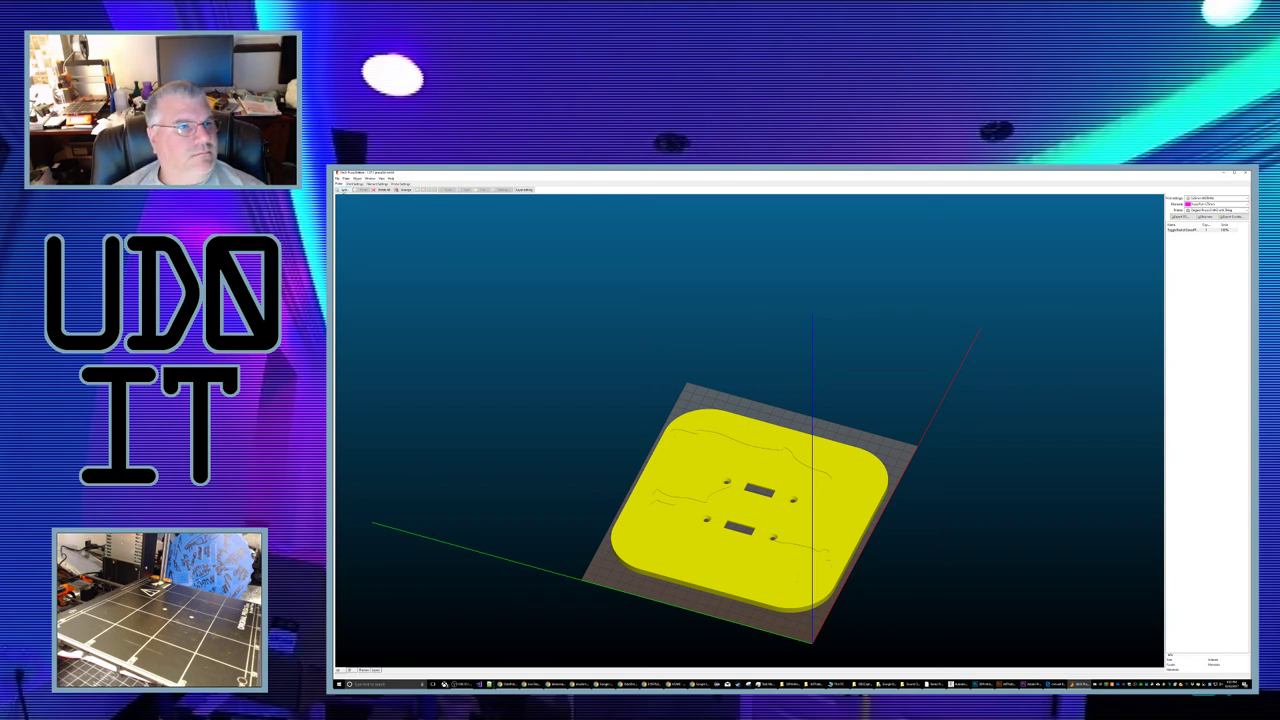
{"action": "left_click", "coordinate": [344, 191]}
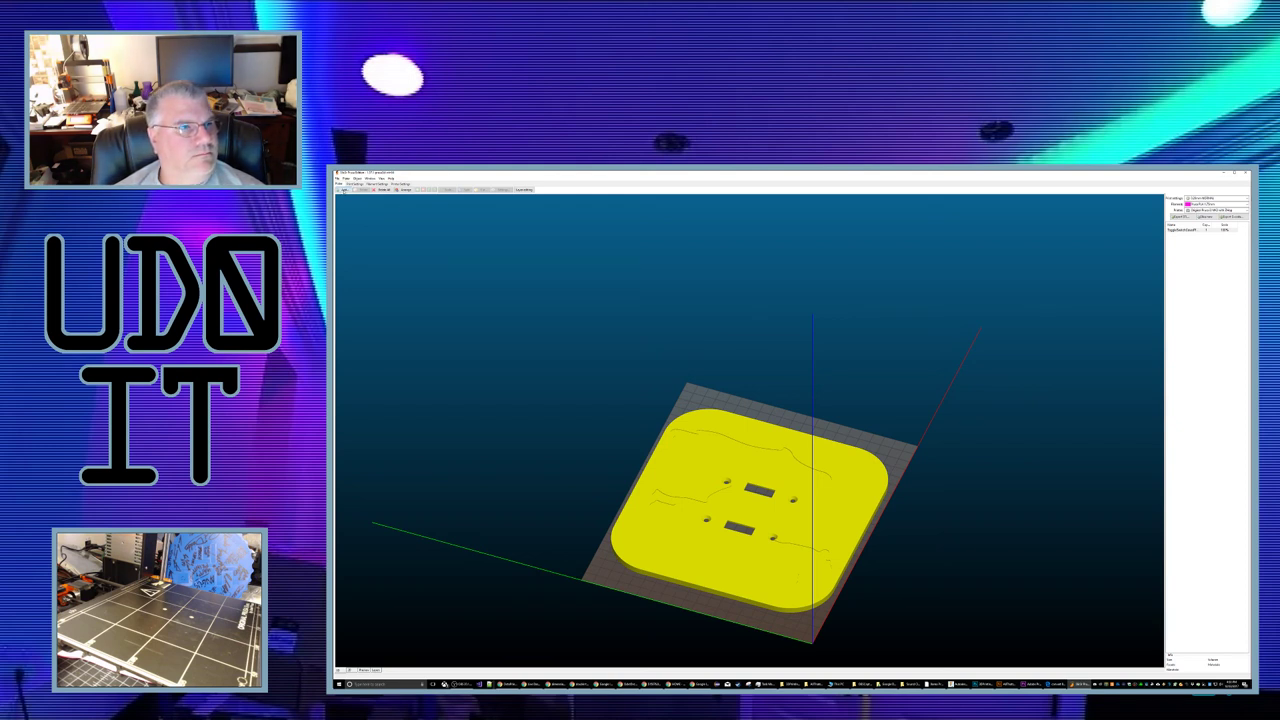
Step: Enable support material generation in the print settings and accept the suggested bridging perimeter adjustment for supports
{"action": "left_click", "coordinate": [353, 184]}
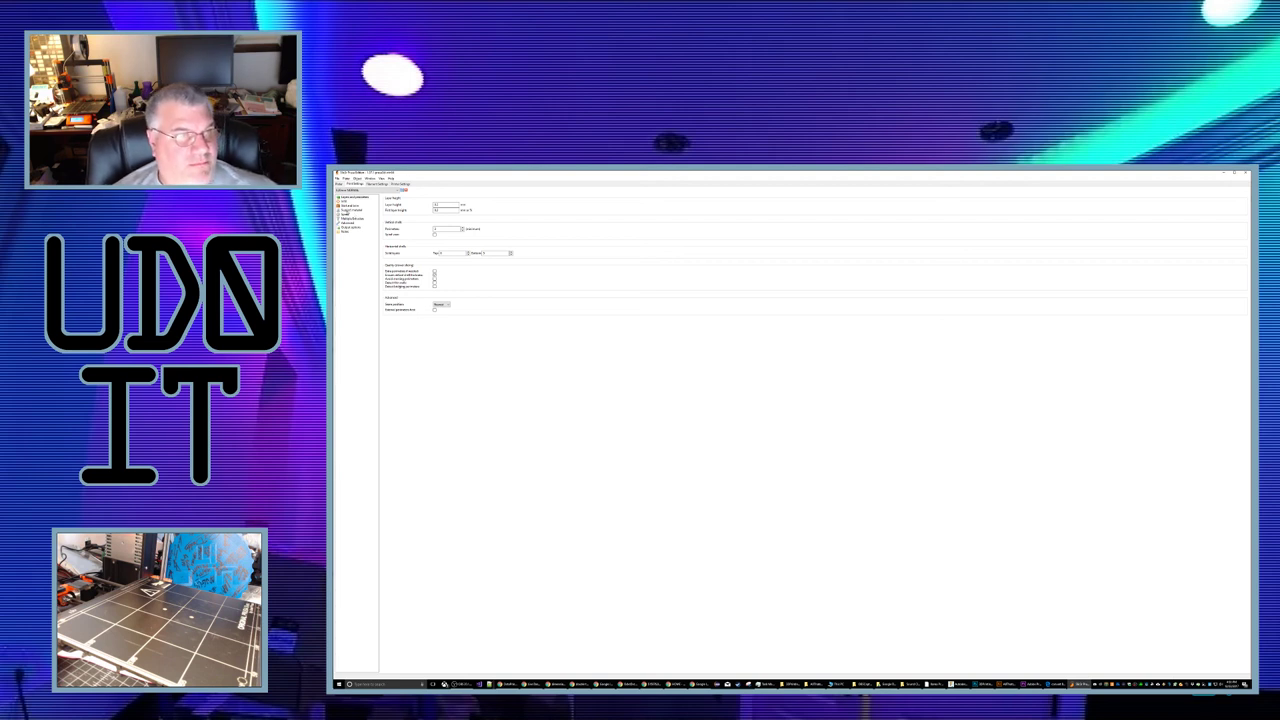
{"action": "left_click", "coordinate": [350, 210]}
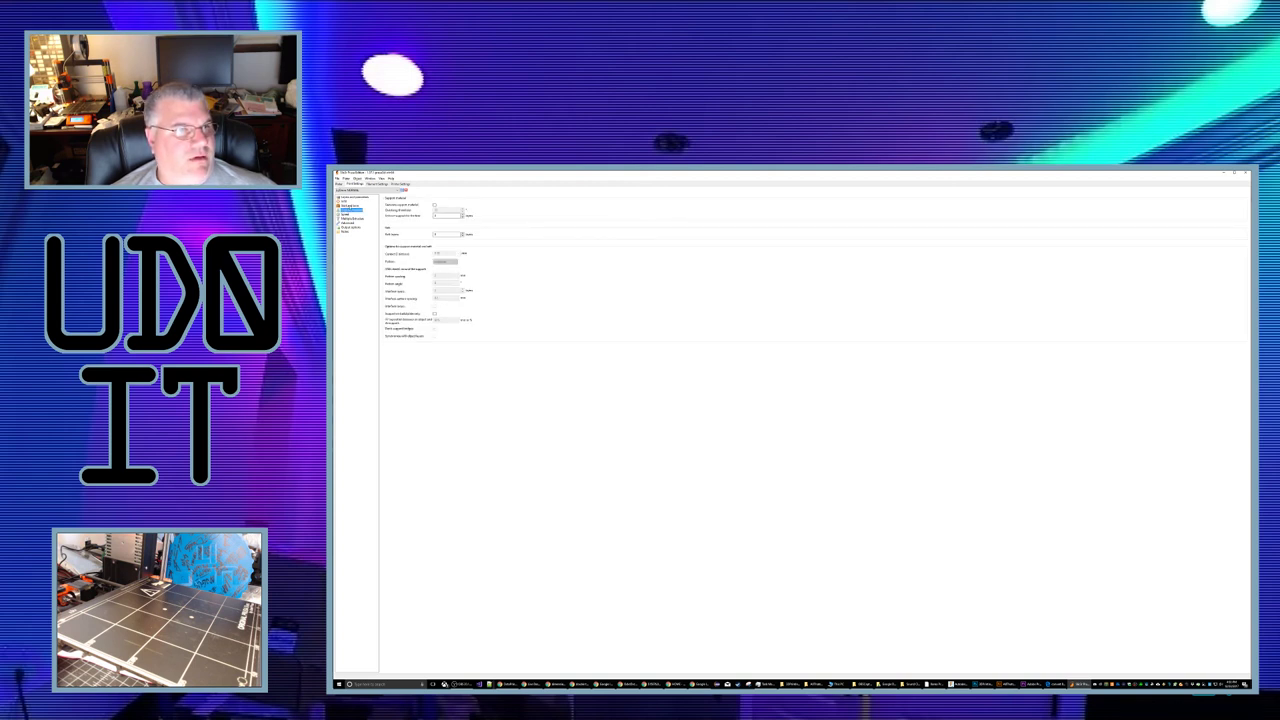
{"action": "left_click", "coordinate": [434, 204]}
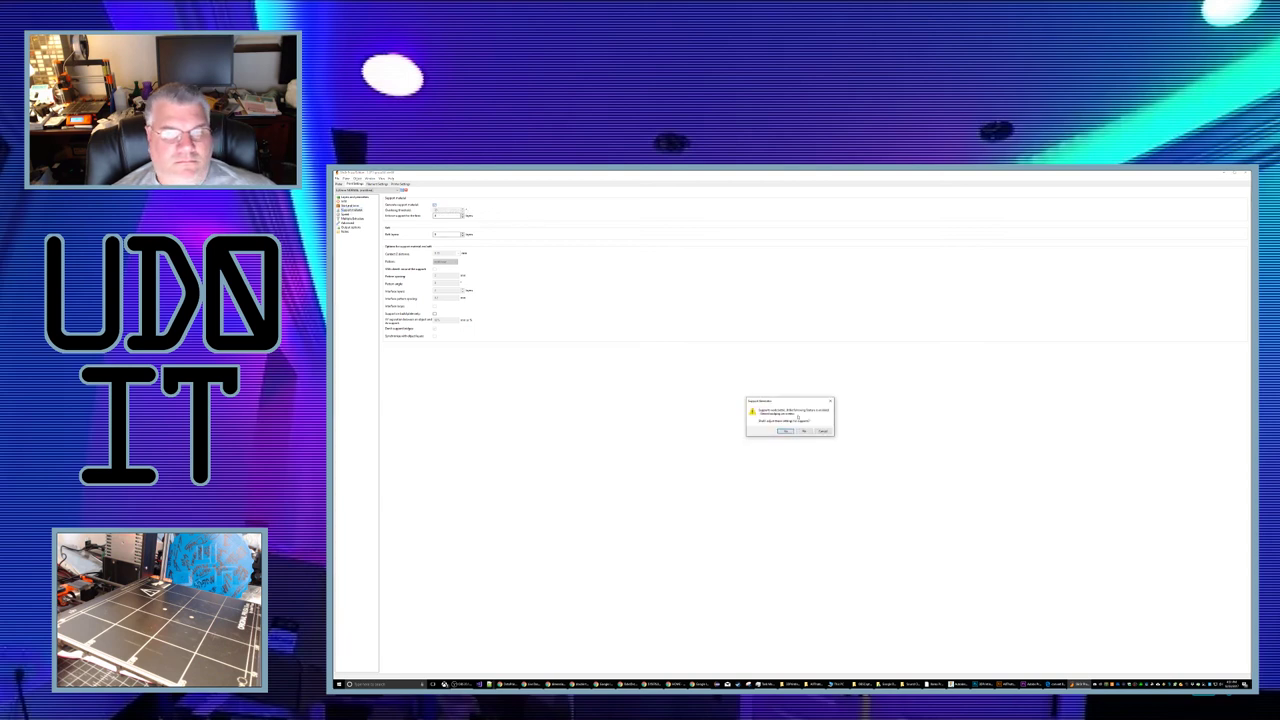
{"action": "left_click", "coordinate": [787, 431]}
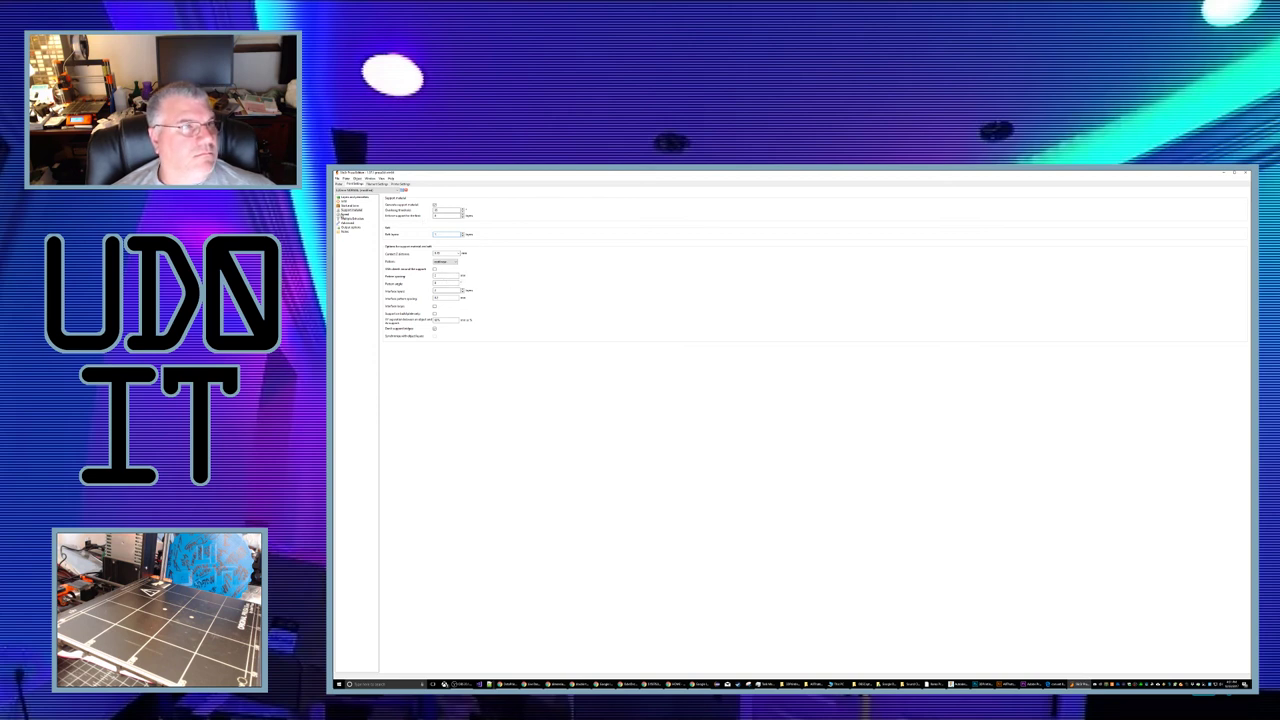
Step: Set the skirt's distance from the object to 10 mm in the print settings
{"action": "left_click", "coordinate": [349, 205]}
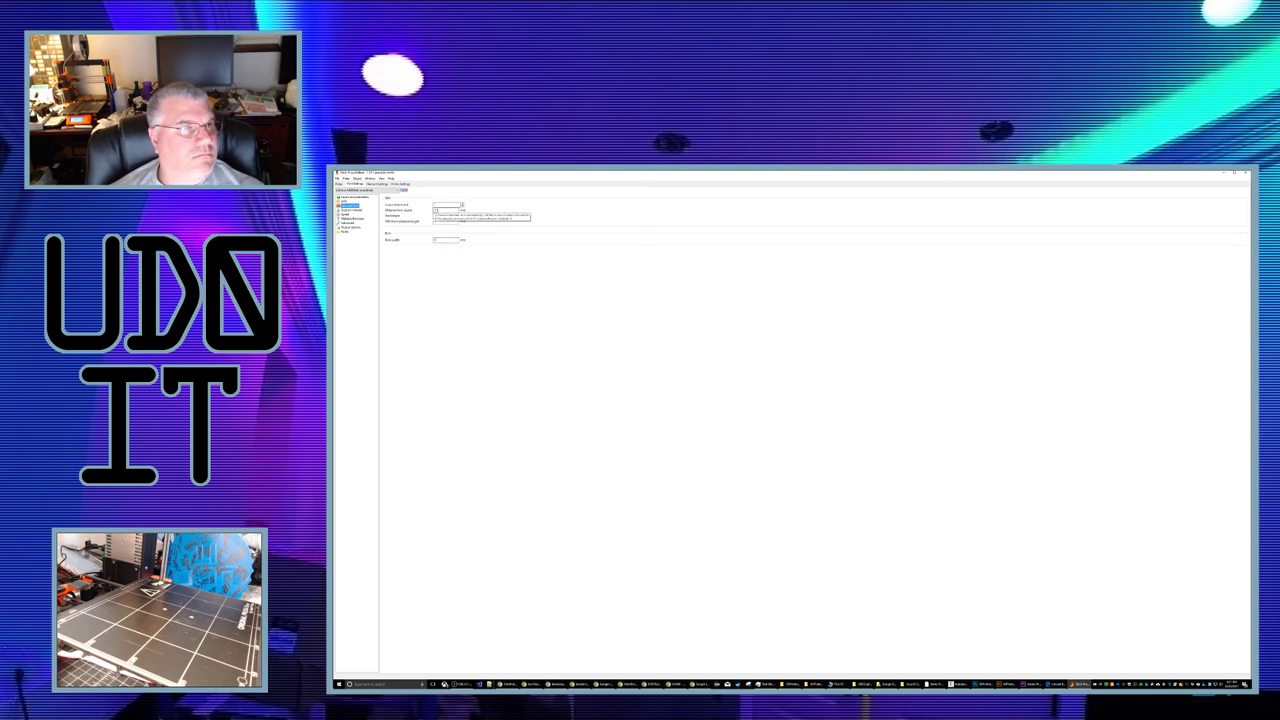
{"action": "double_click", "coordinate": [445, 210]}
{"action": "type", "text": "10"}
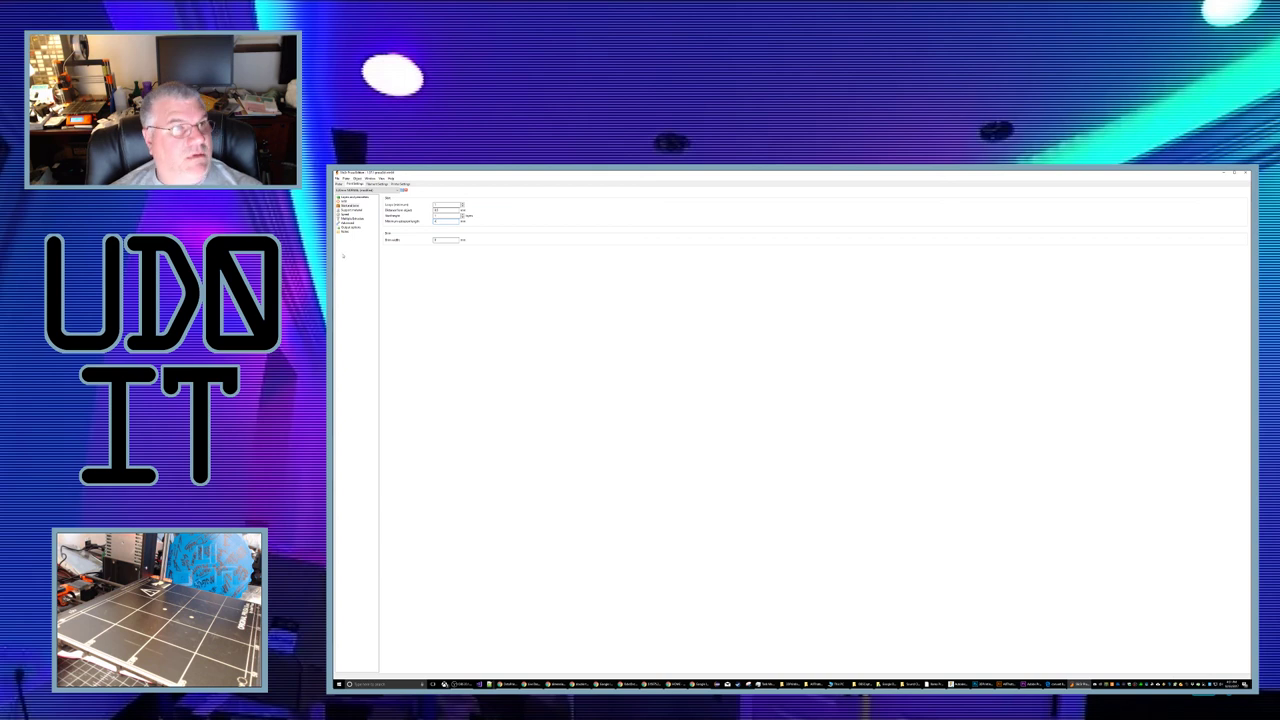
Step: Slice the plate and inspect its toolpaths on the bed in the 3D preview
{"action": "left_click", "coordinate": [376, 184]}
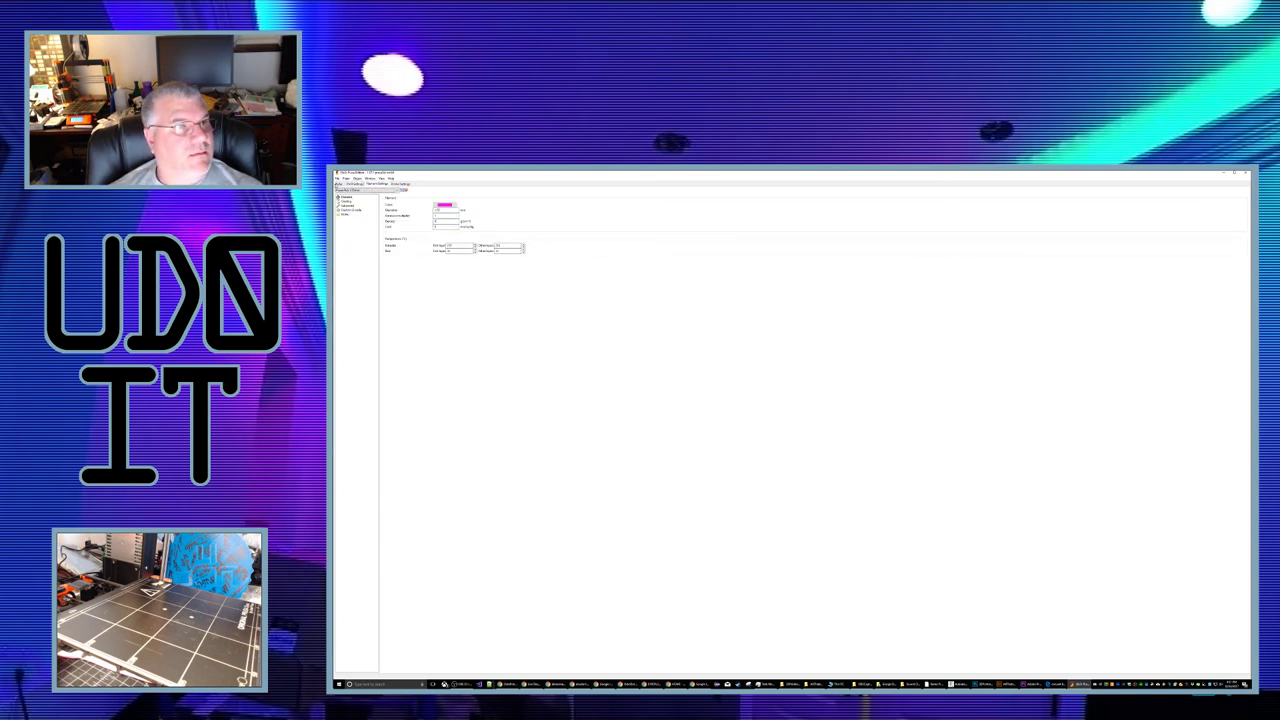
{"action": "left_click", "coordinate": [343, 184]}
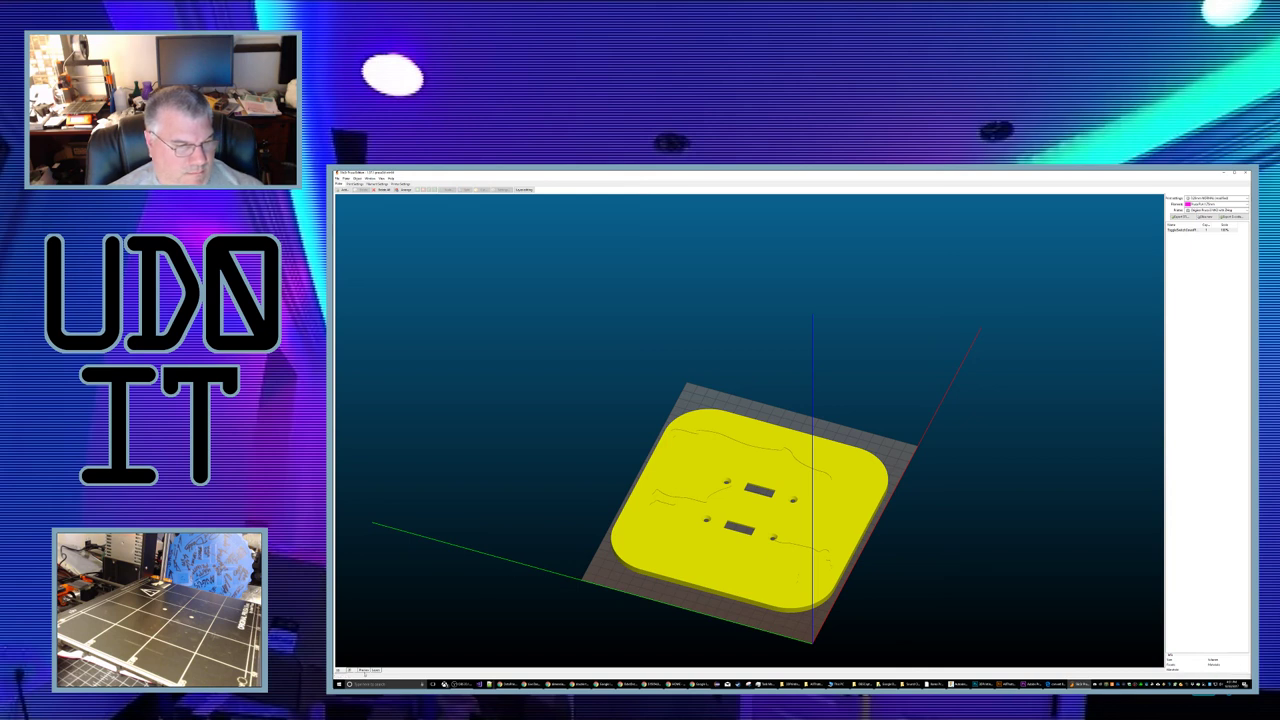
{"action": "left_click", "coordinate": [366, 669]}
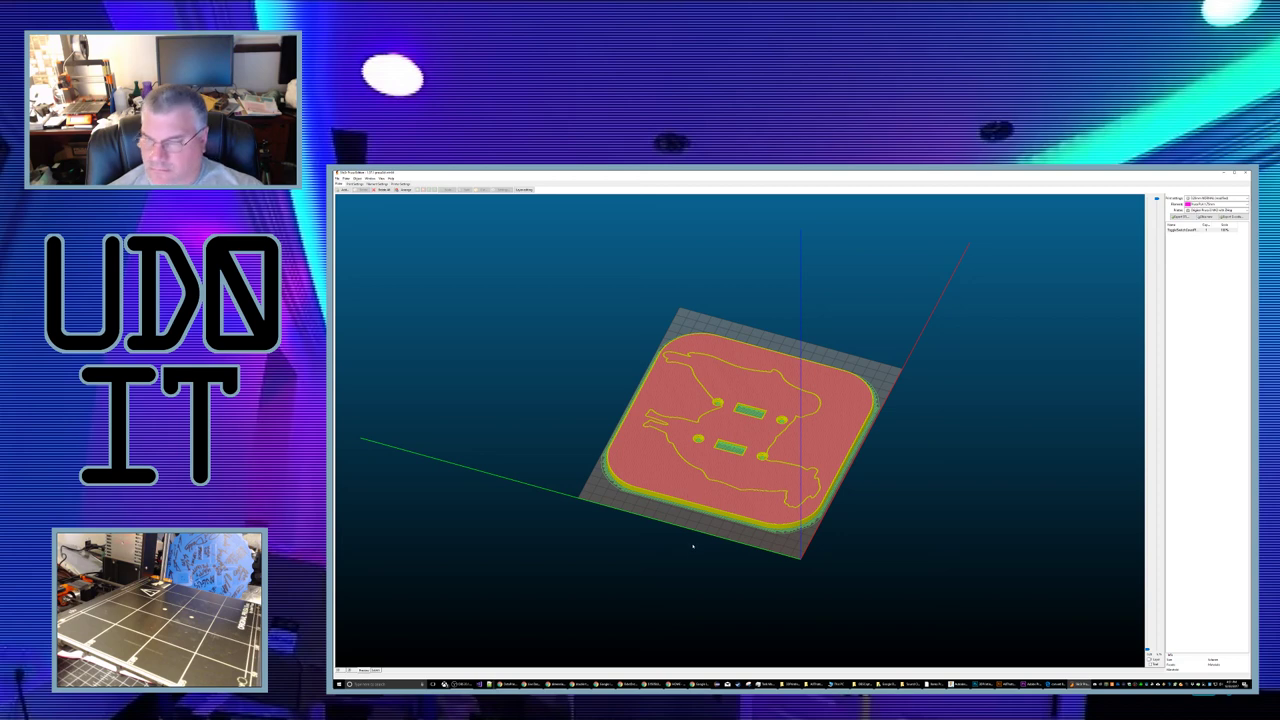
{"action": "middle_click_drag", "start_coordinate": [693, 546], "coordinate": [703, 549]}
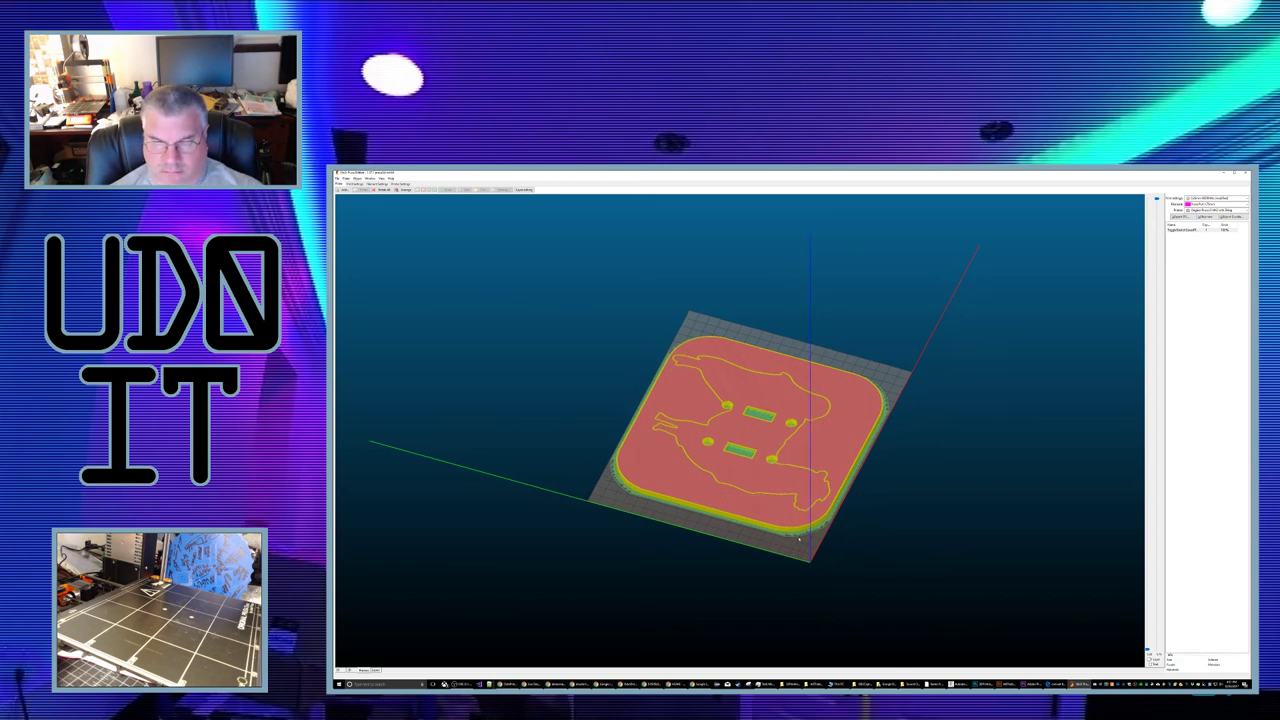
{"action": "left_click_drag", "start_coordinate": [772, 550], "coordinate": [765, 438]}
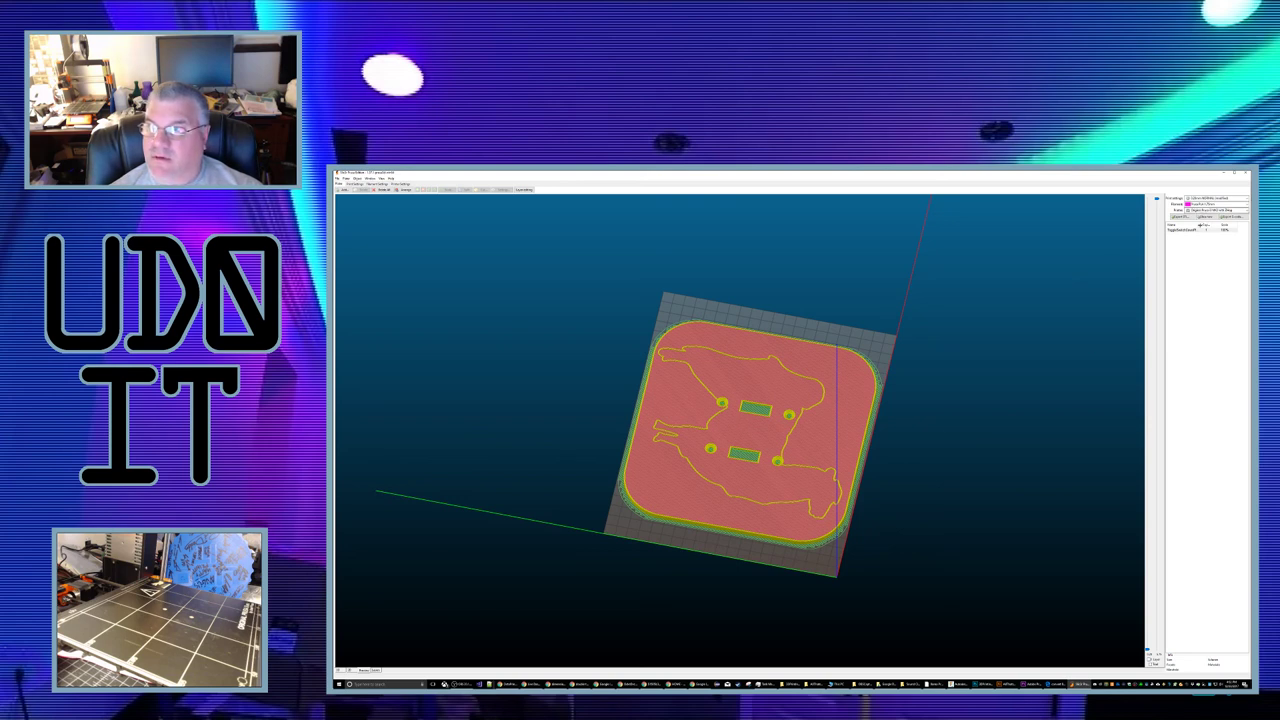
Step: Examine the sliced plate layer by layer in the 2D view, checking the raft, outer rim and support areas
{"action": "left_click", "coordinate": [378, 671]}
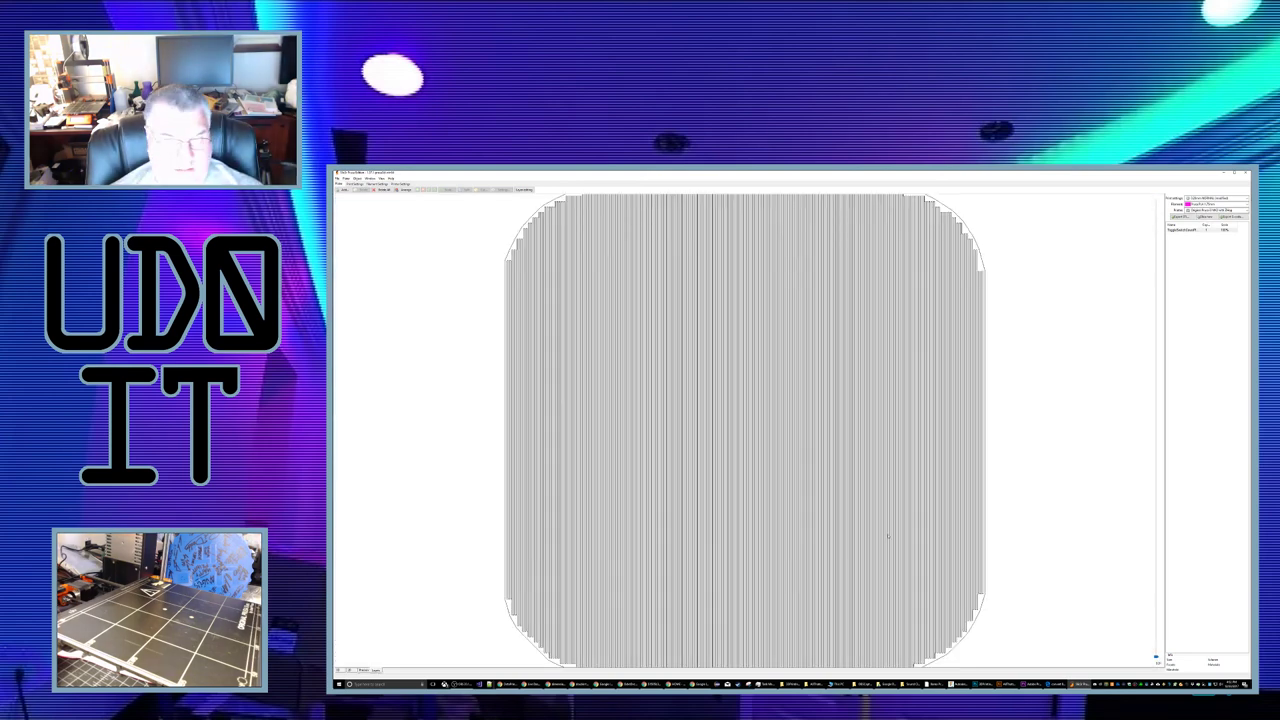
{"action": "left_click", "coordinate": [1157, 657]}
{"action": "left_click_drag", "start_coordinate": [1157, 657], "coordinate": [1146, 567]}
{"action": "key", "text": "Down"}
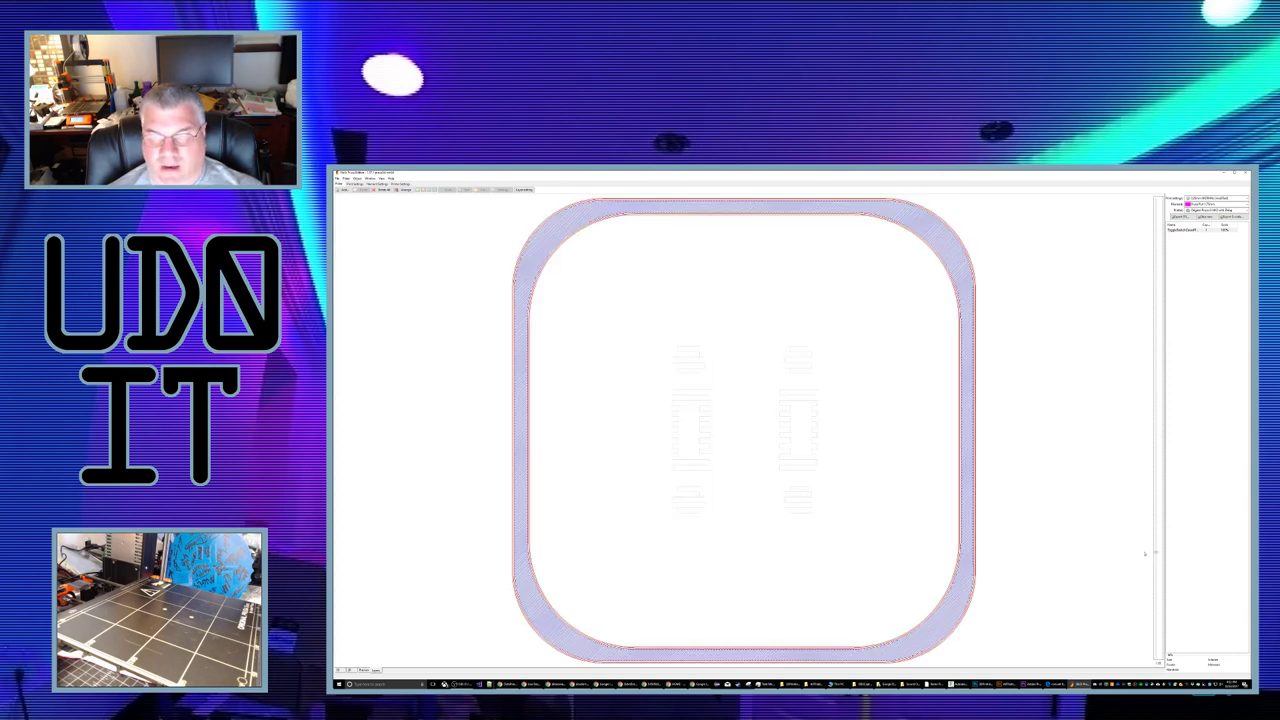
{"action": "key", "text": "Up"}
{"action": "key", "text": "Down"}
{"action": "key", "text": "Up"}
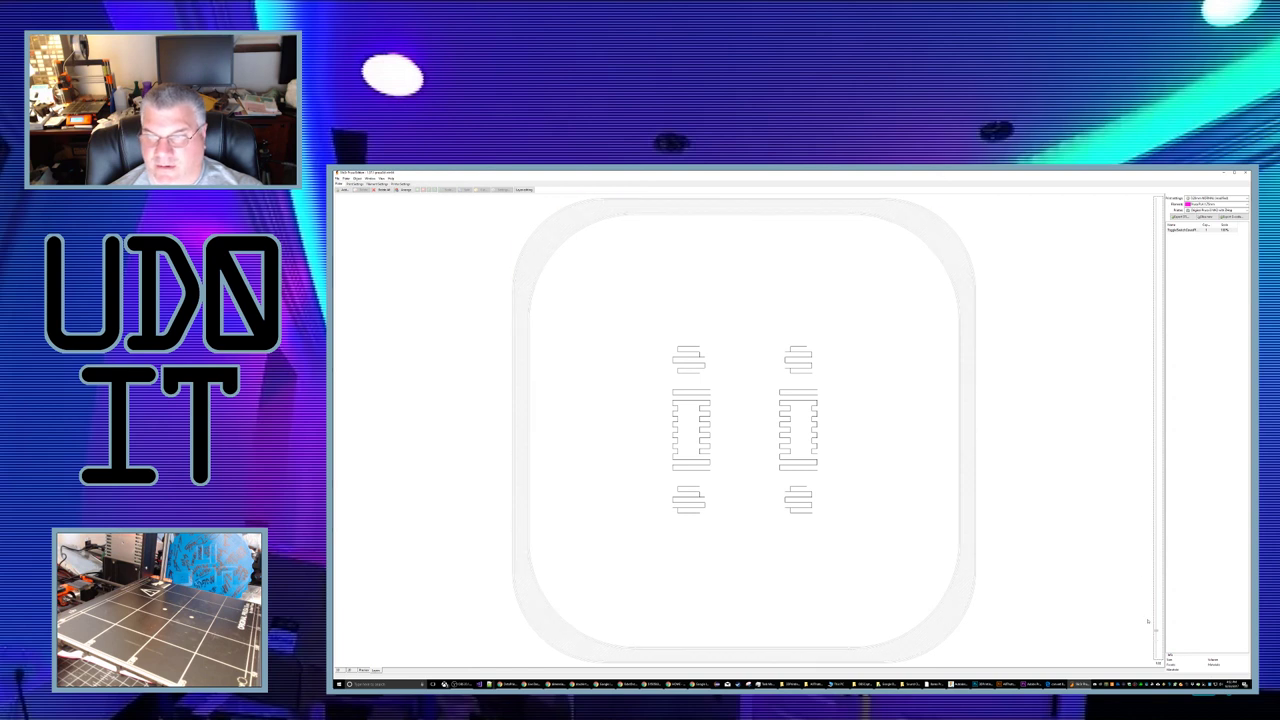
{"action": "key", "text": "Down"}
{"action": "key", "text": "Down"}
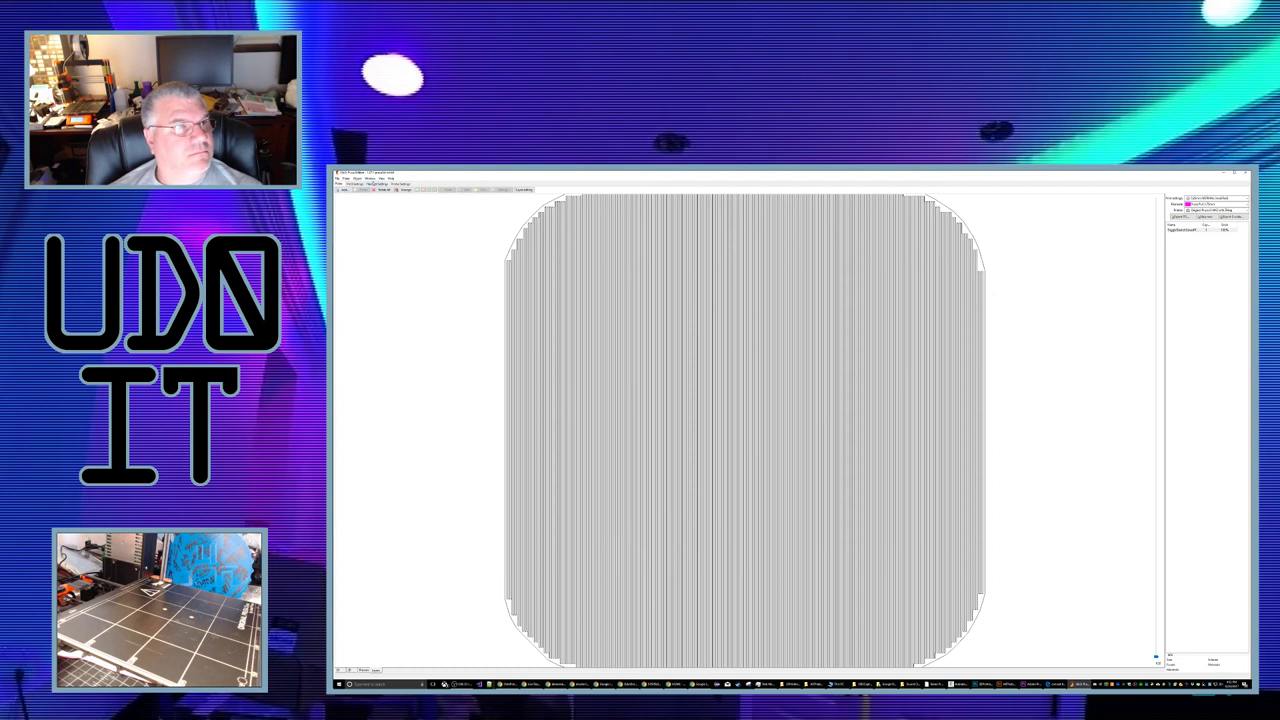
Step: Remove the raft layers in the support material settings and re-slice the plate
{"action": "left_click", "coordinate": [354, 184]}
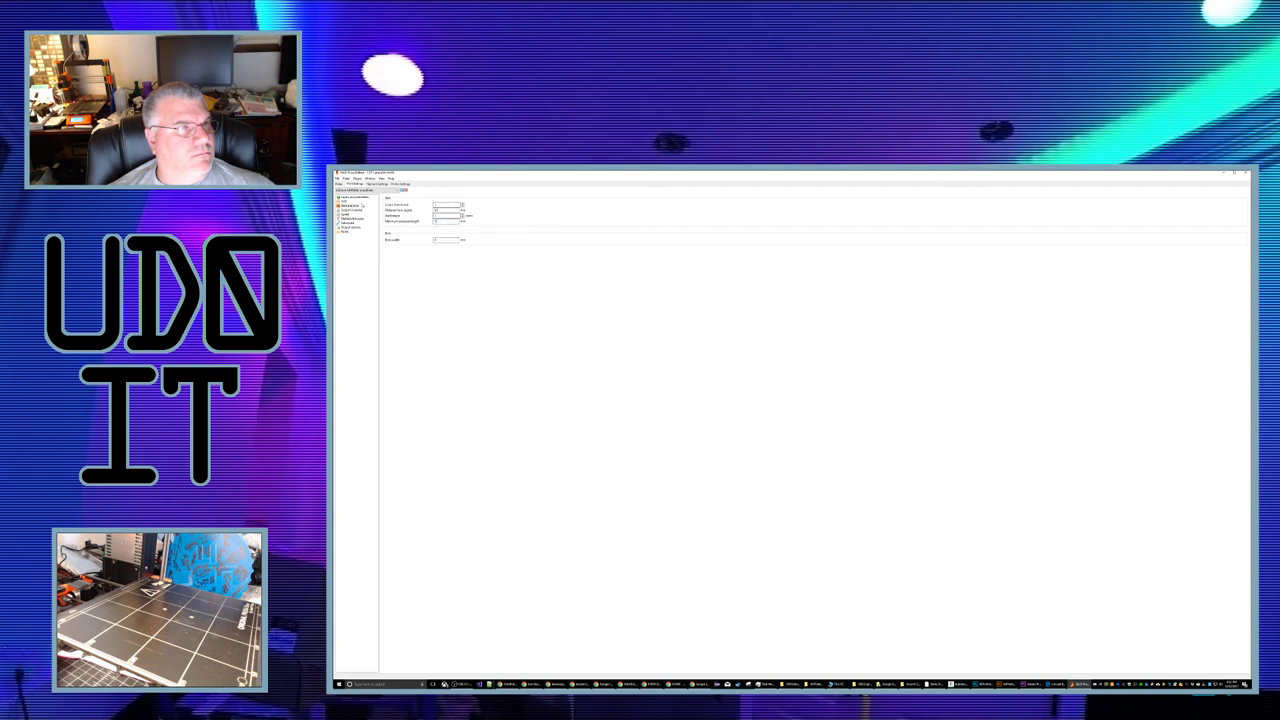
{"action": "left_click", "coordinate": [352, 210]}
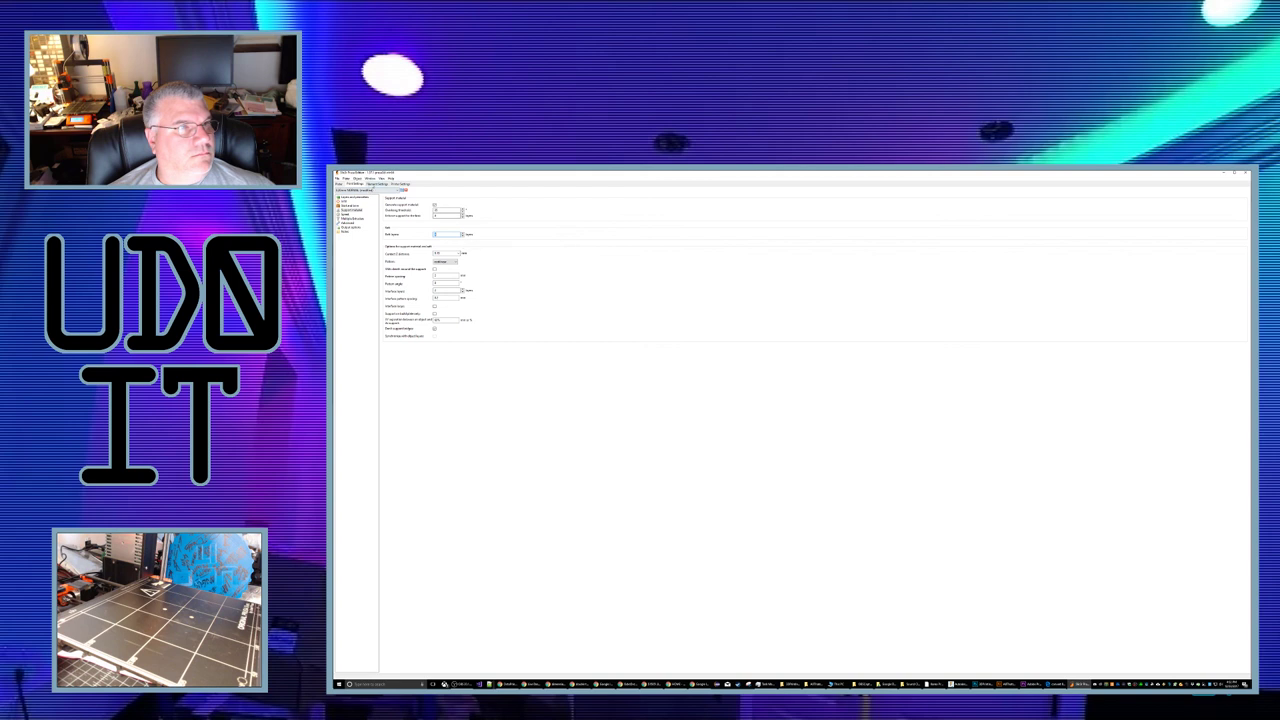
{"action": "left_click", "coordinate": [339, 184]}
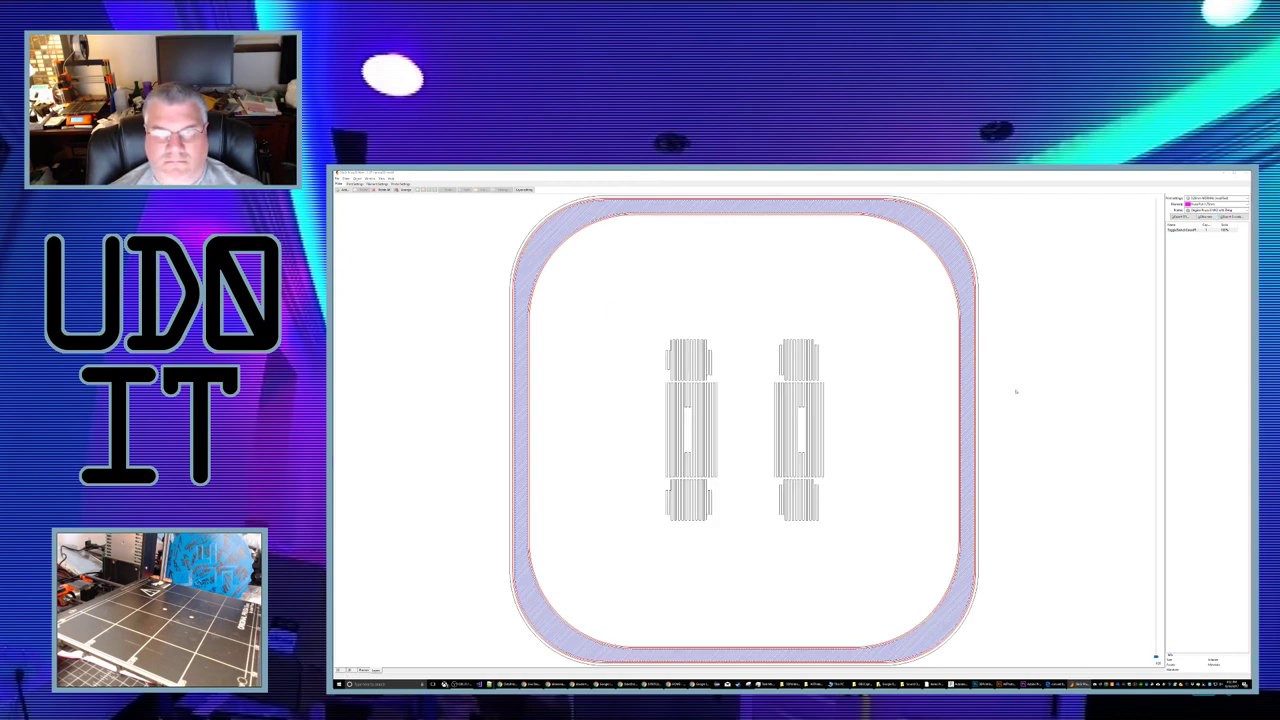
Step: Check the plate's earlier G-code in OctoPrint, then measure the distance between the plate's upper and lower edges in Fusion 360
{"action": "key", "text": "alt+Tab"}
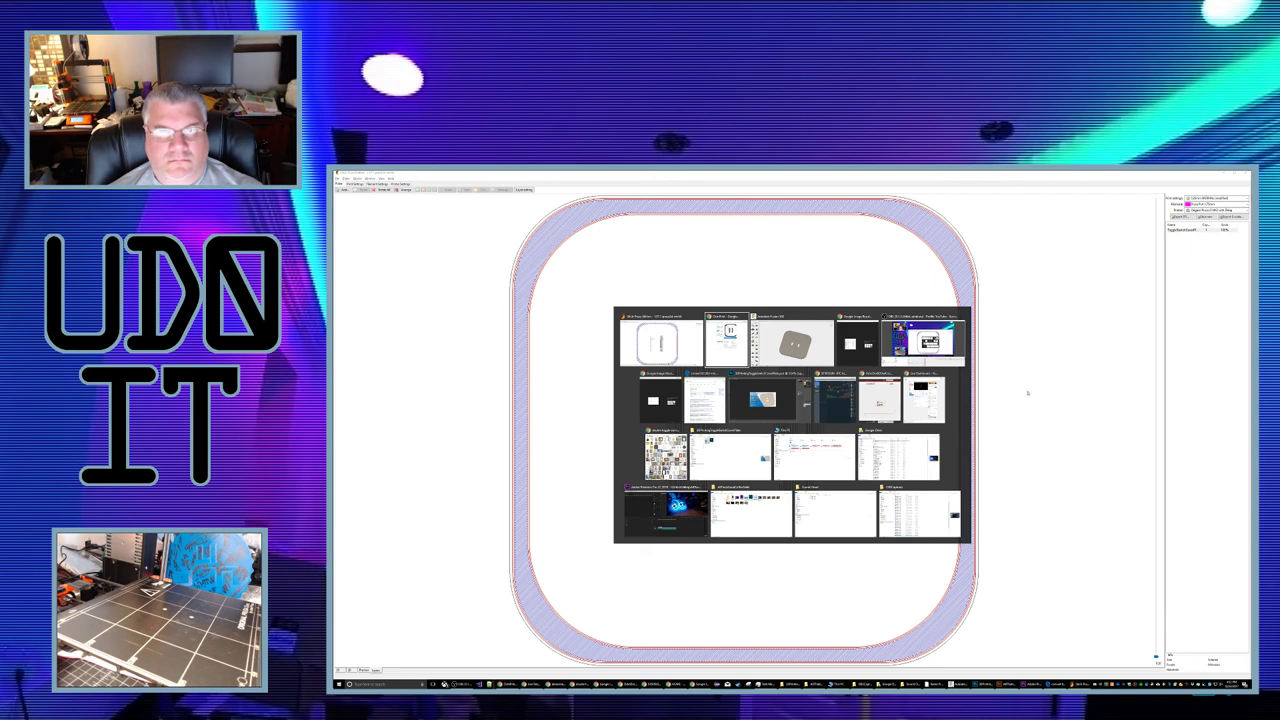
{"action": "key", "text": "alt+Tab"}
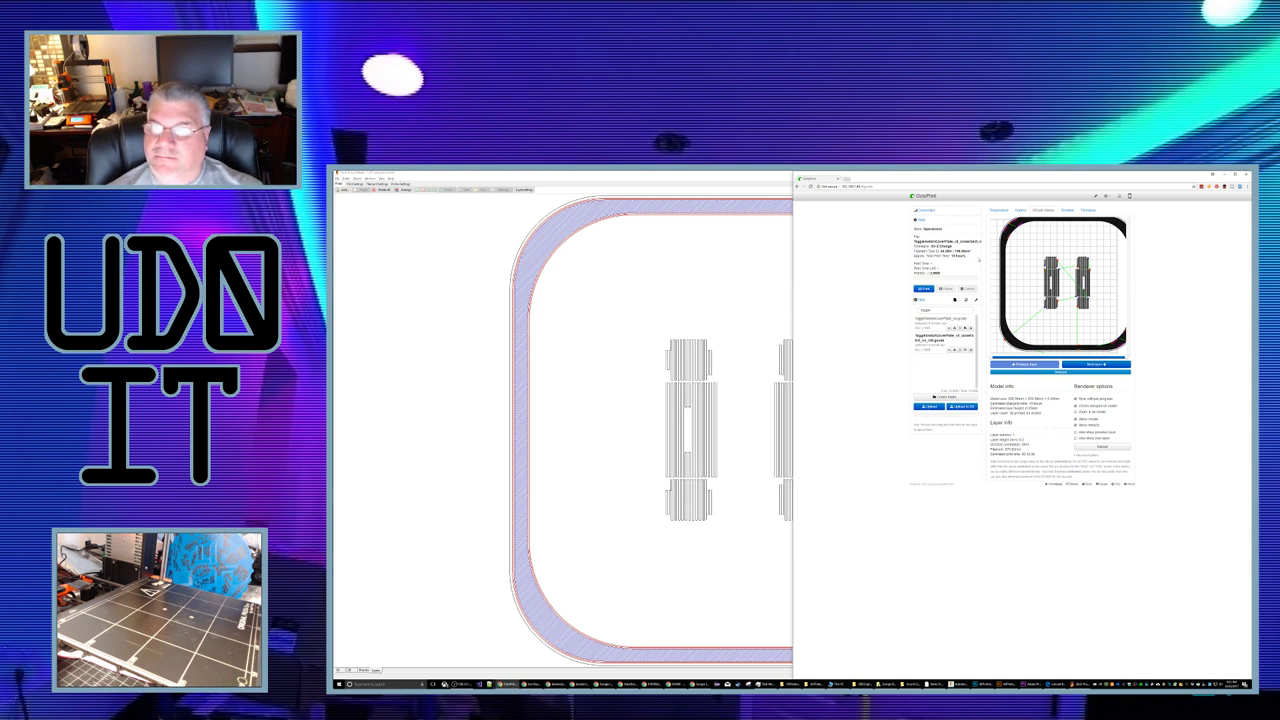
{"action": "key", "text": "alt+Tab"}
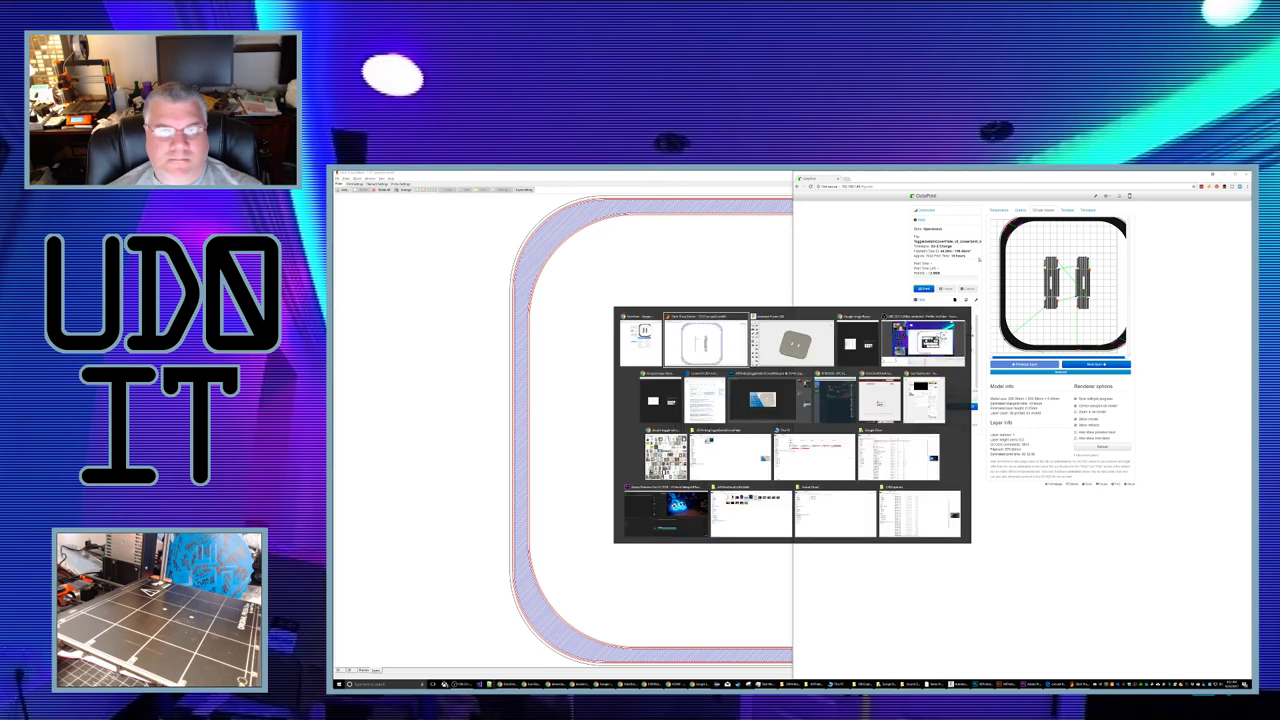
{"action": "key", "text": "alt+Tab"}
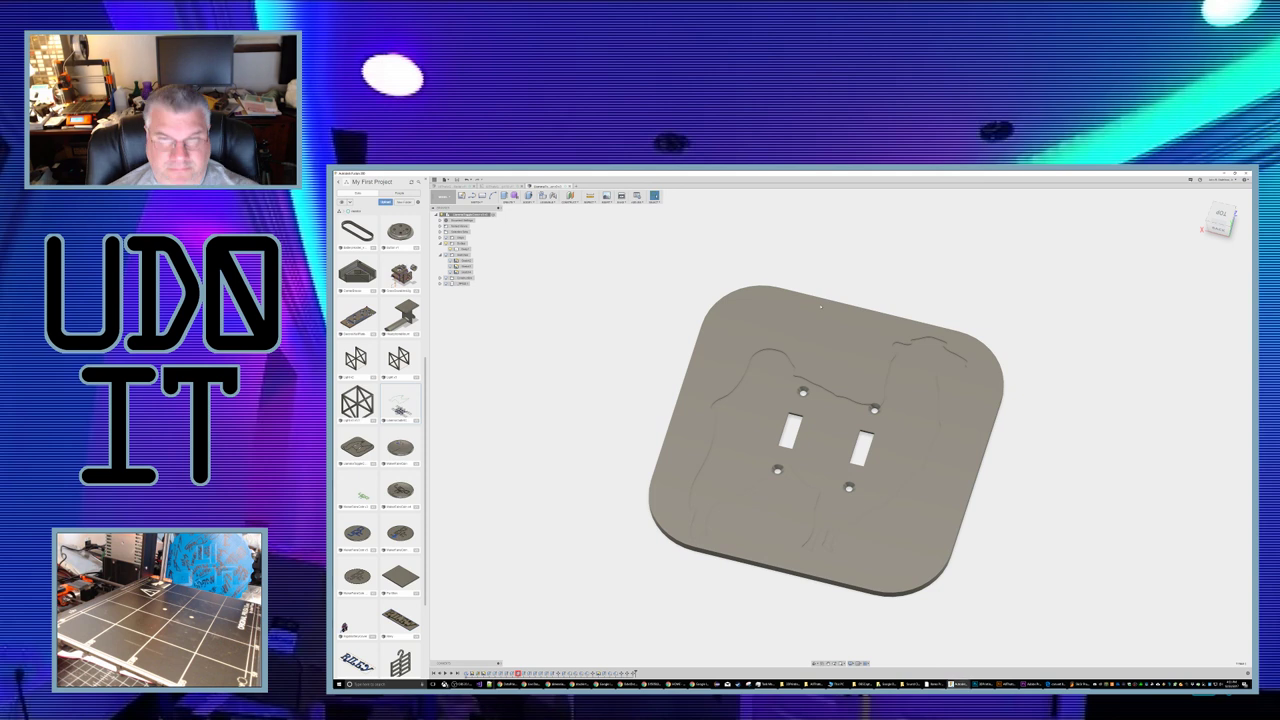
{"action": "key", "text": "i"}
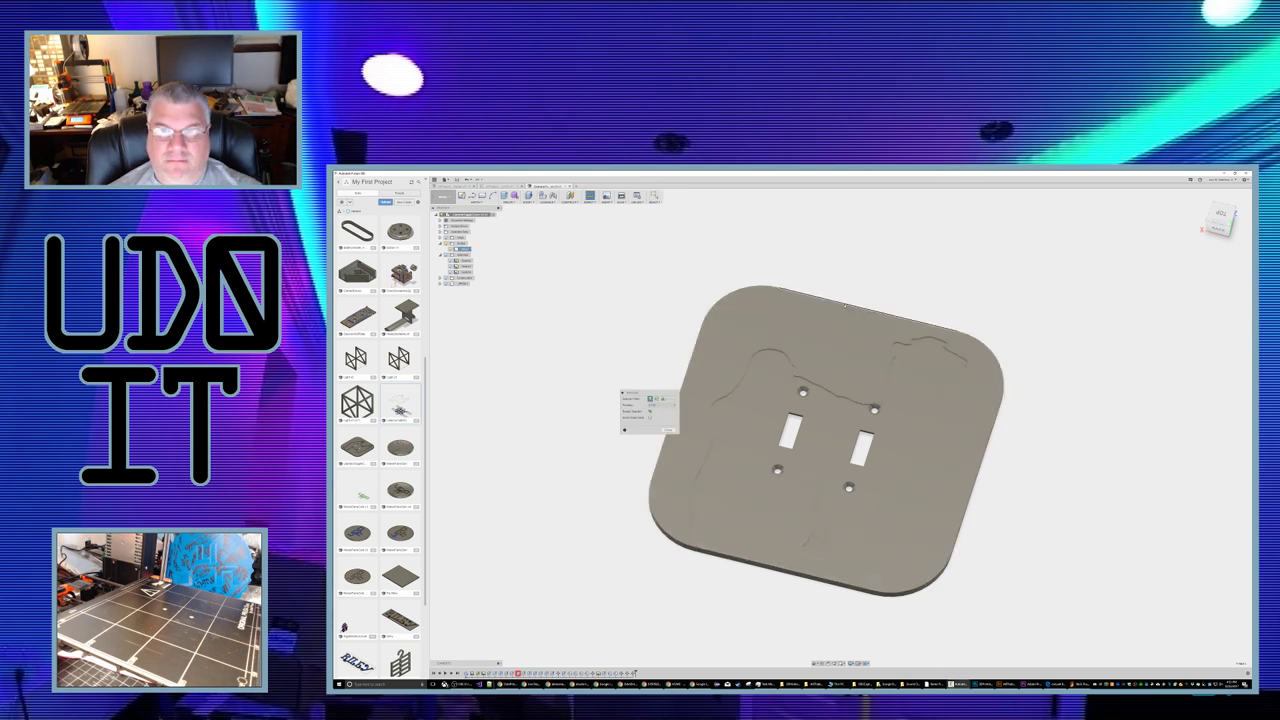
{"action": "left_click", "coordinate": [844, 305]}
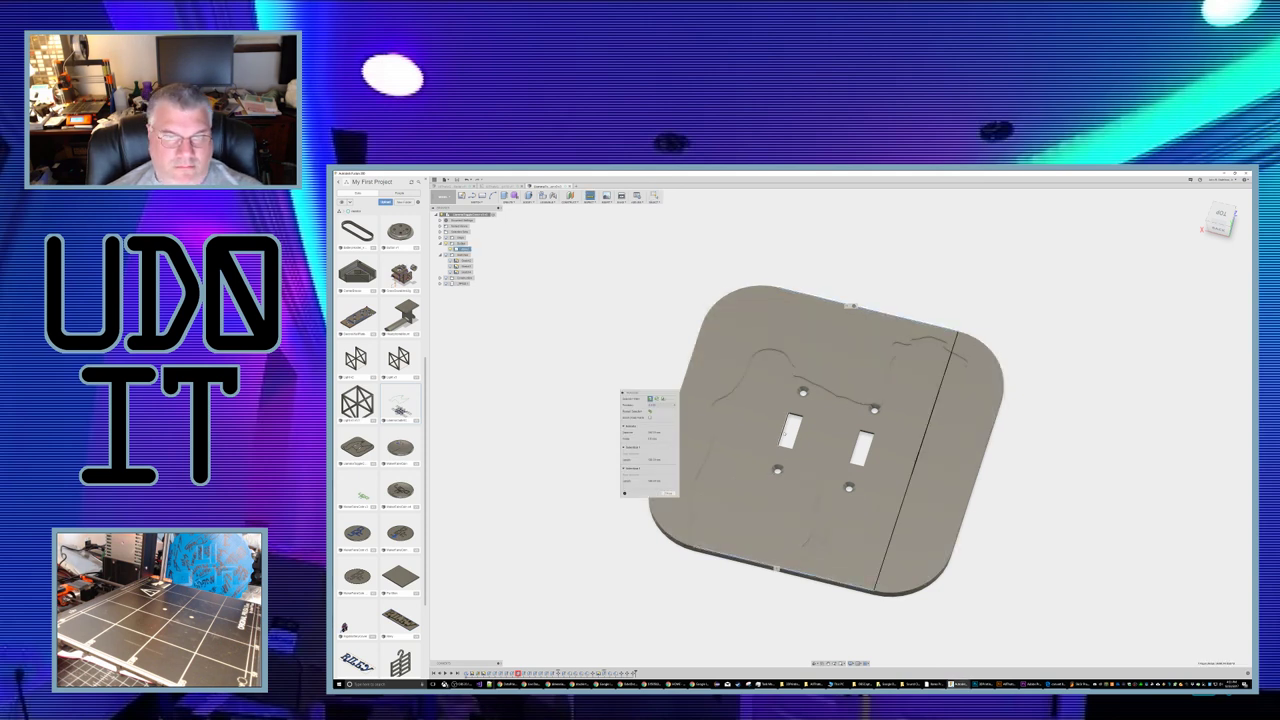
{"action": "key", "text": "Escape"}
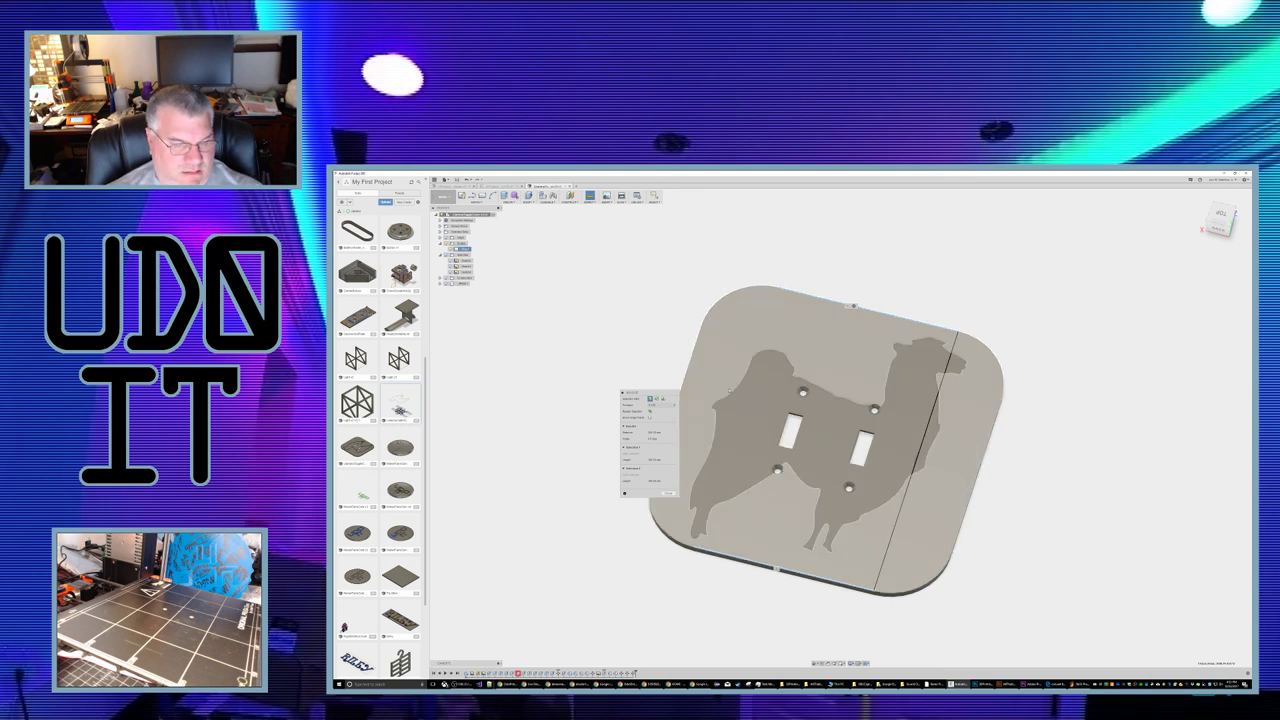
Step: Measure the distance between the plate's two straight side edges
{"action": "key", "text": "i"}
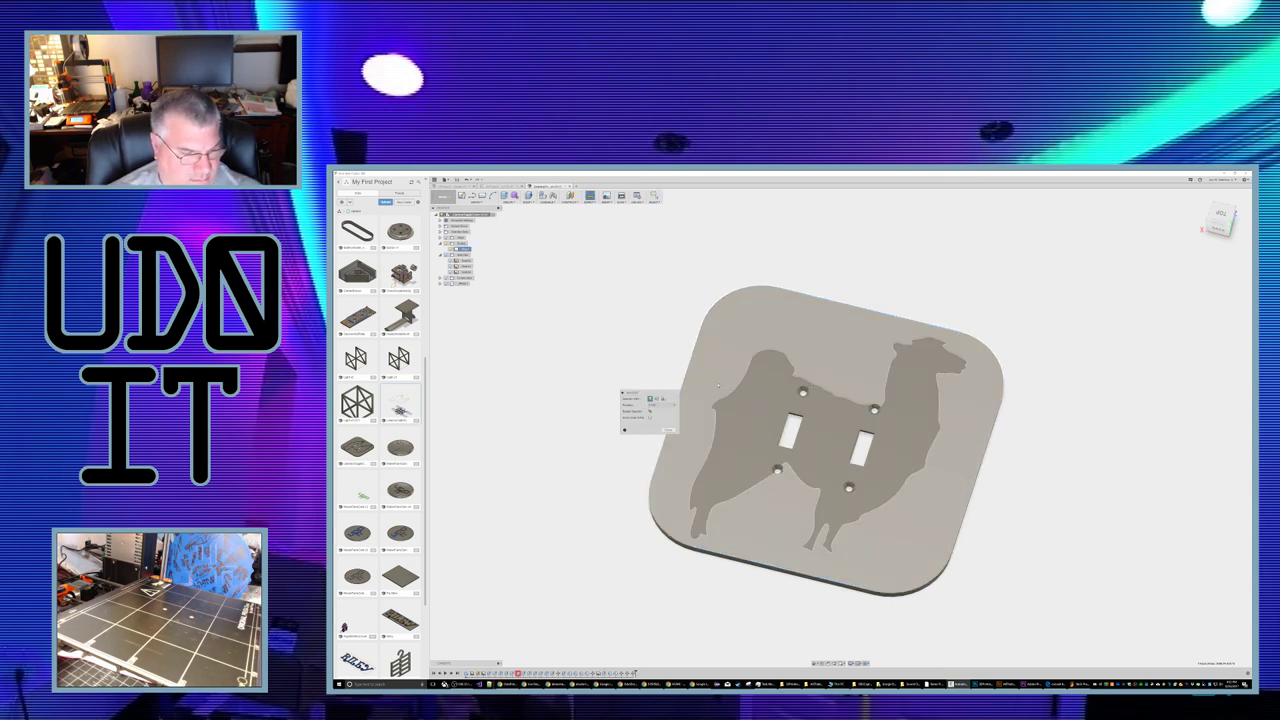
{"action": "left_click", "coordinate": [658, 374]}
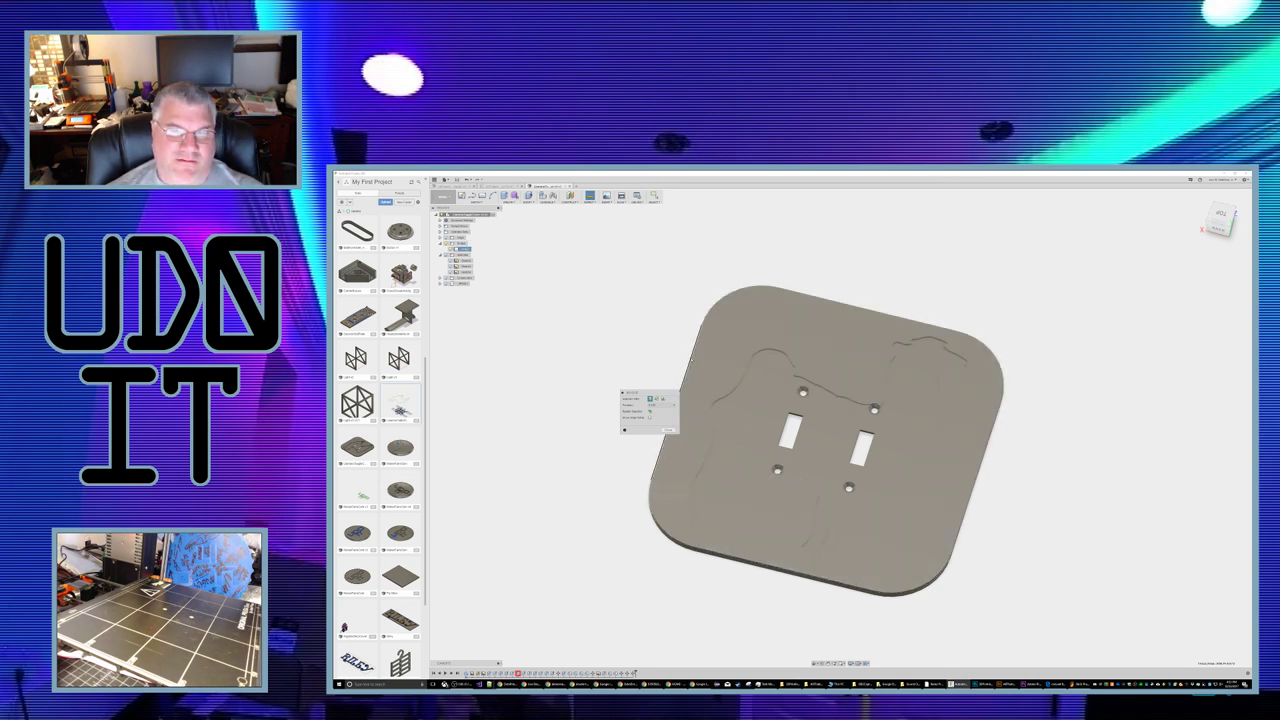
{"action": "left_click", "coordinate": [694, 361]}
{"action": "left_click", "coordinate": [989, 446]}
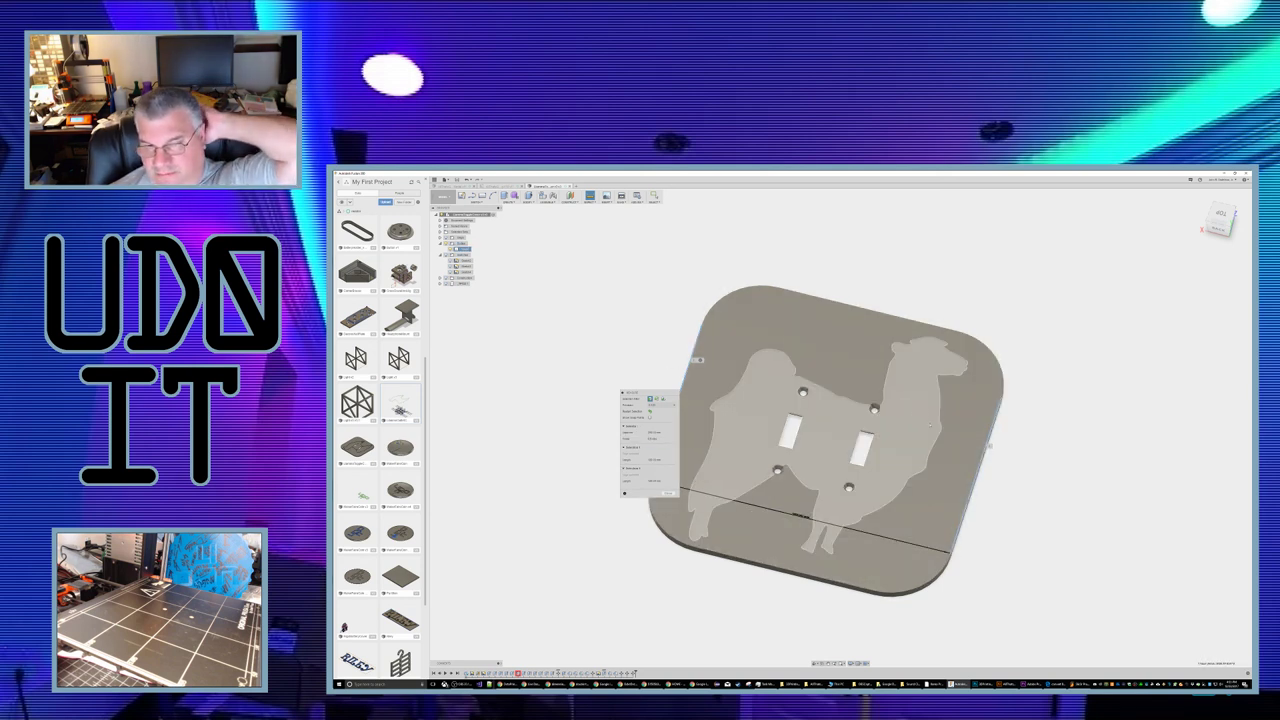
{"action": "key", "text": "Escape"}
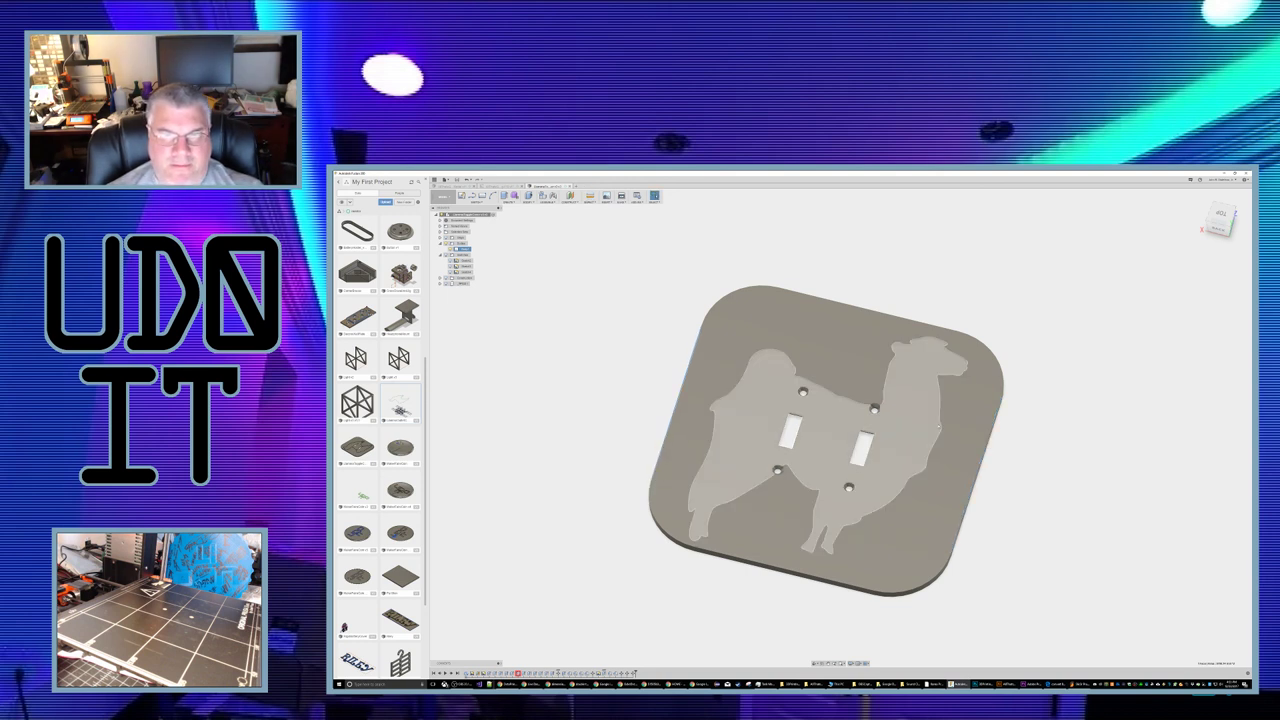
Step: Switch back to Slic3r and export the G-code under the existing no-raft file's name with a 3 inserted
{"action": "key", "text": "alt+Tab"}
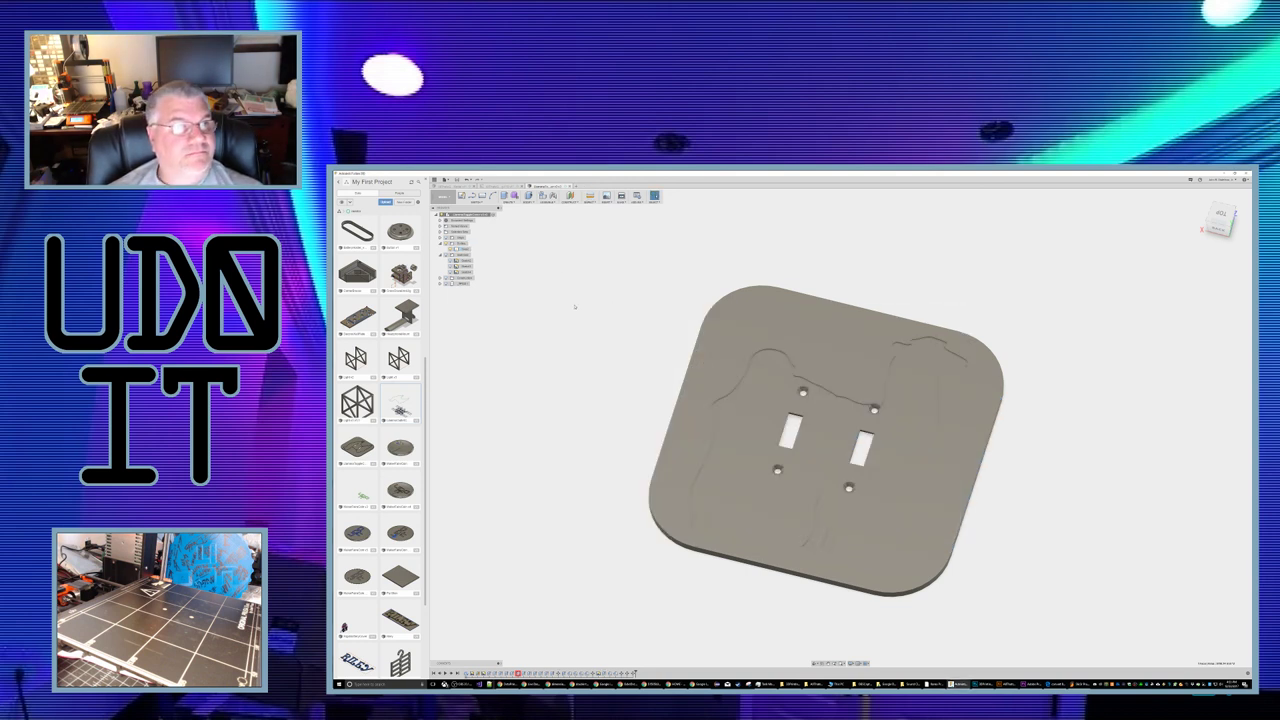
{"action": "key", "text": "alt+Tab"}
{"action": "key", "text": "alt+Tab"}
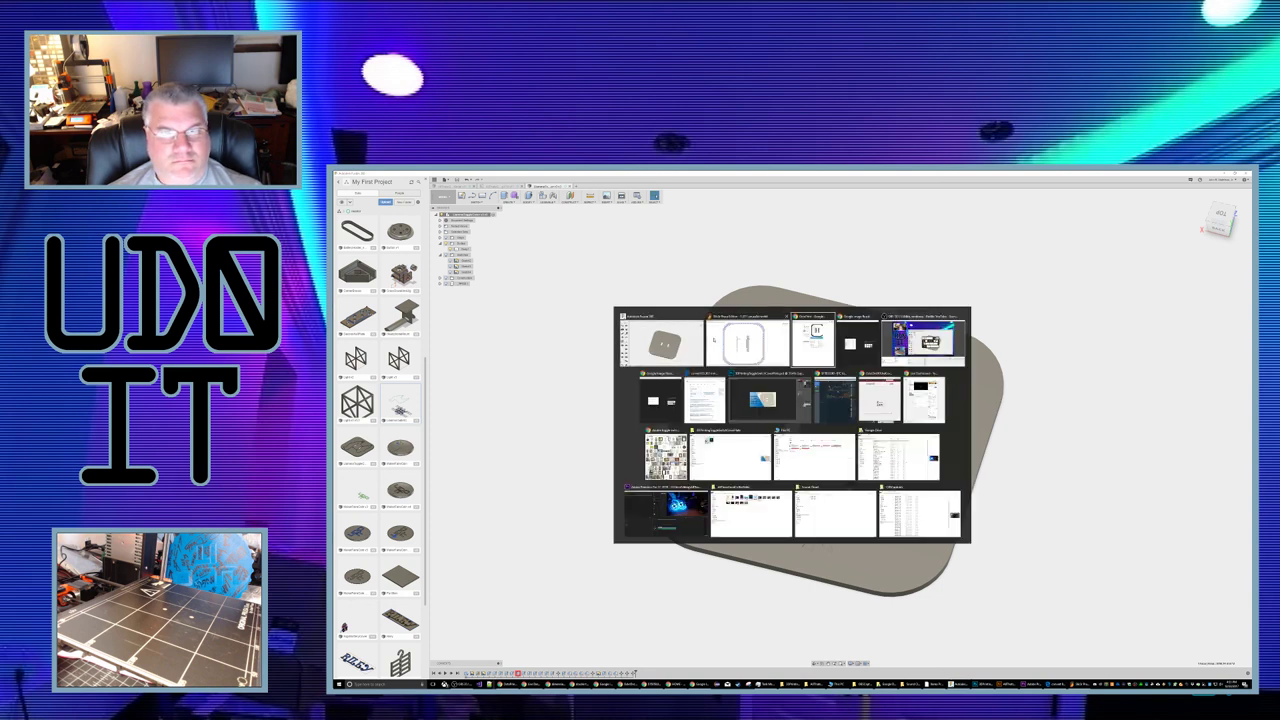
{"action": "left_click", "coordinate": [730, 340]}
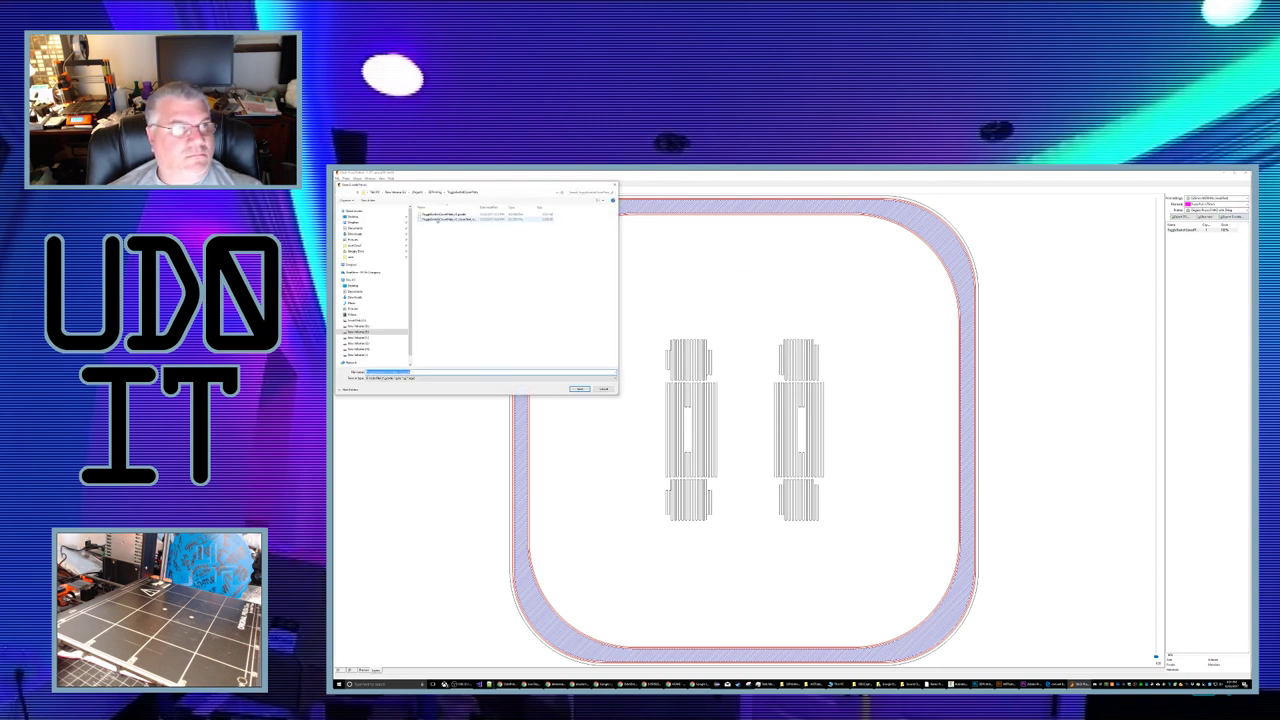
{"action": "left_click", "coordinate": [438, 219]}
{"action": "left_click", "coordinate": [416, 372]}
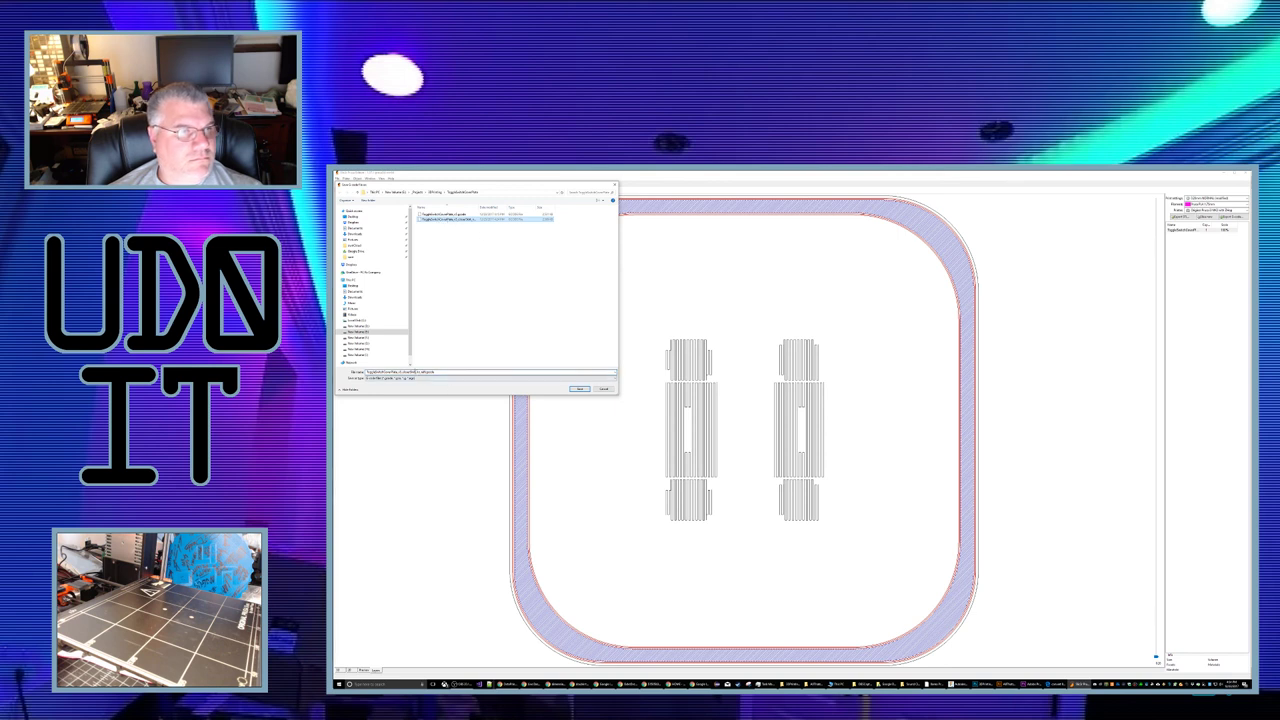
{"action": "double_click", "coordinate": [416, 372]}
{"action": "left_click", "coordinate": [401, 372]}
{"action": "type", "text": "3"}
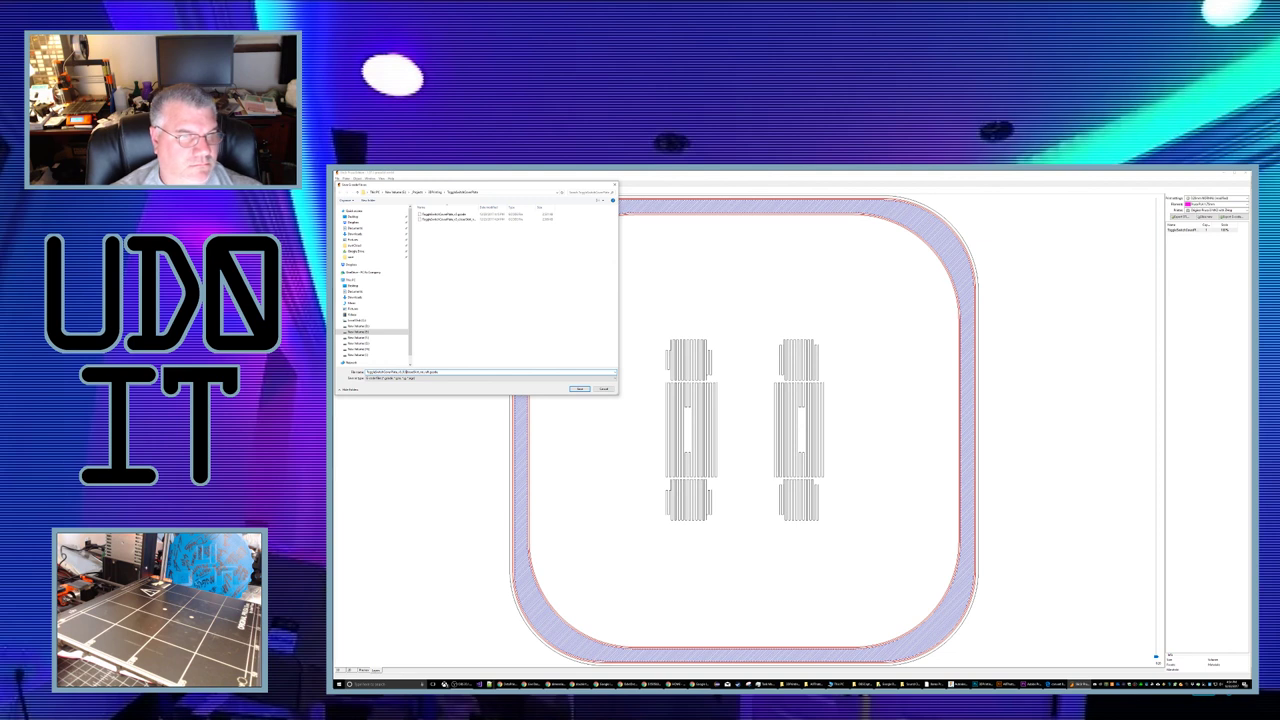
{"action": "key", "text": "Return"}
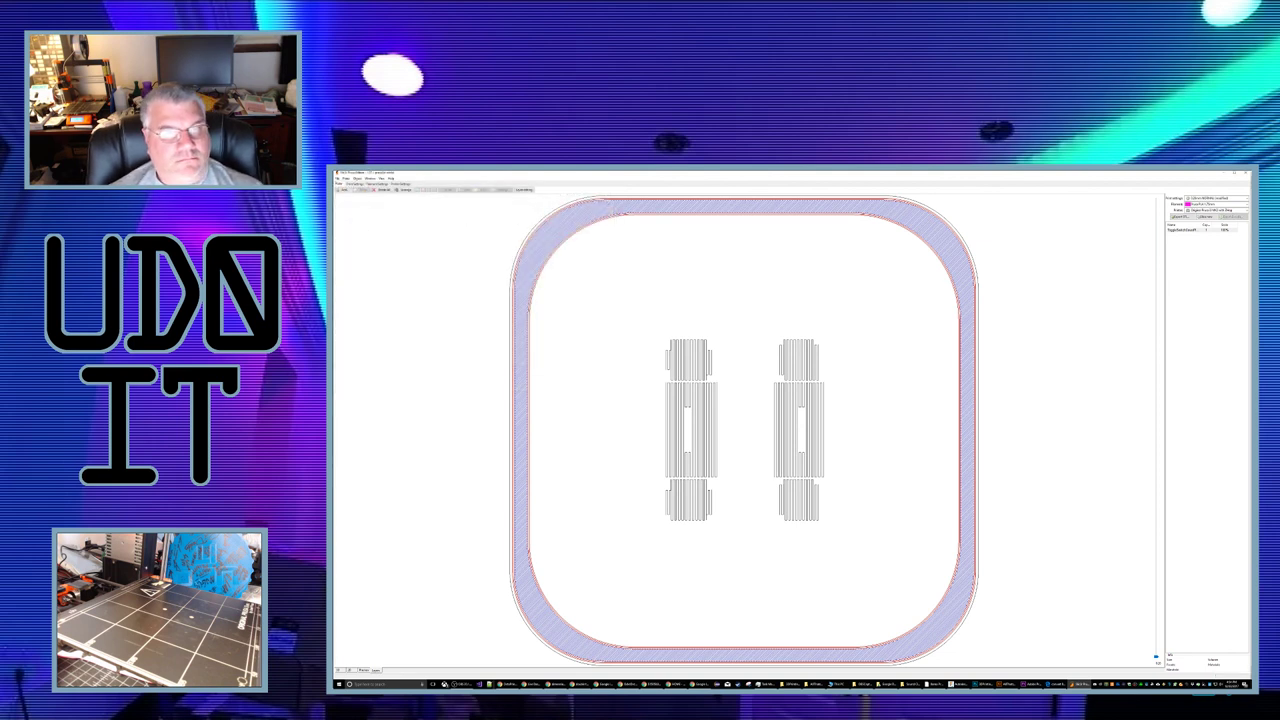
Step: Switch to OctoPrint, upload the newly exported no-raft G-code file and start printing it
{"action": "key", "text": "alt+Tab"}
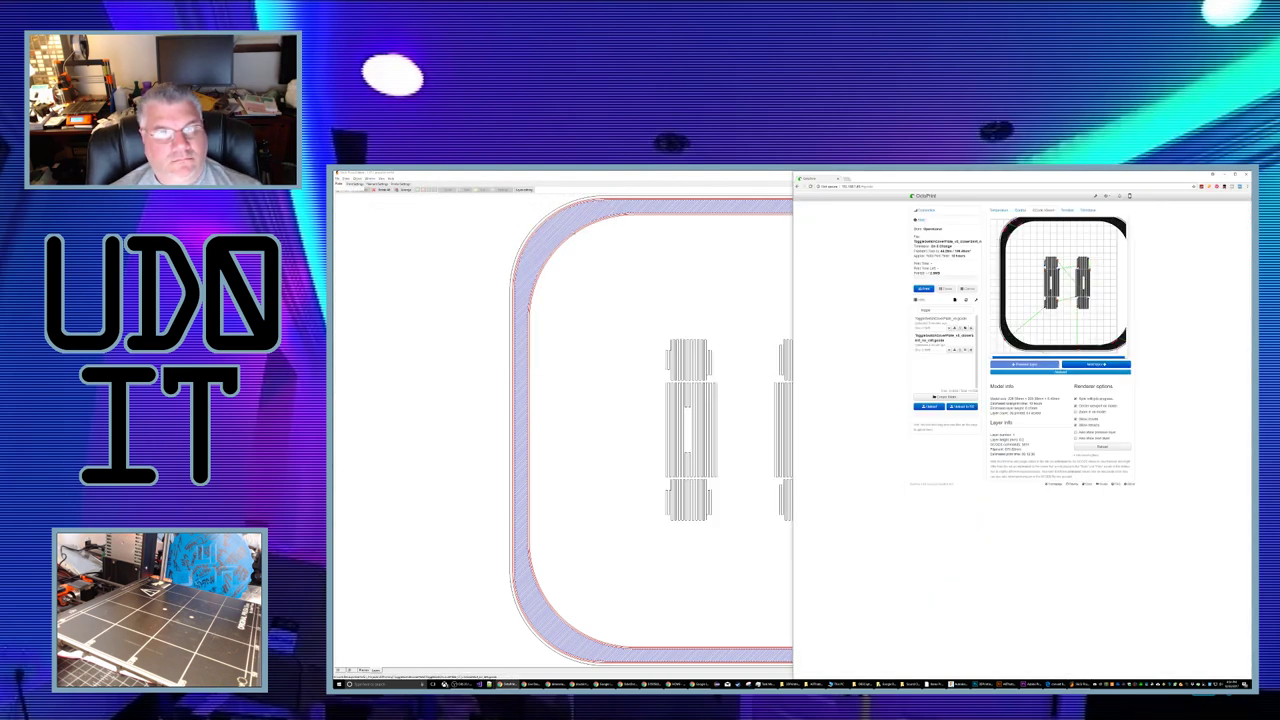
{"action": "left_click", "coordinate": [930, 406]}
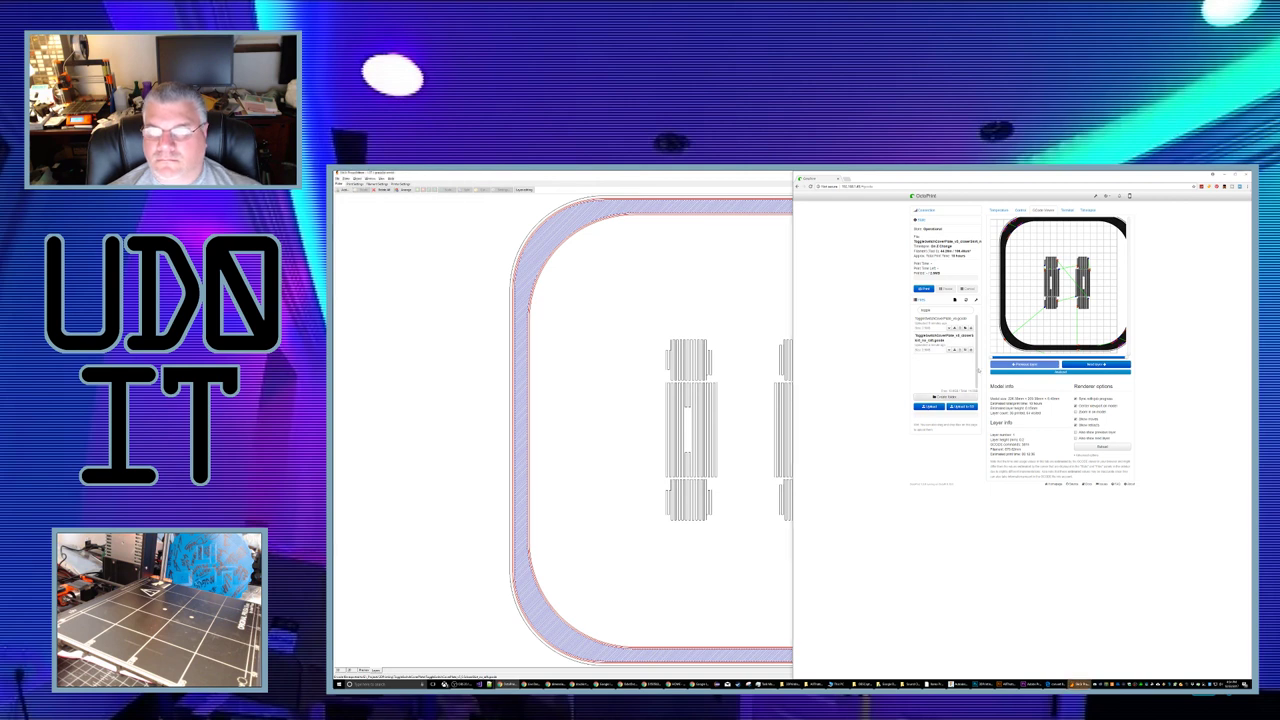
{"action": "left_click", "coordinate": [930, 406]}
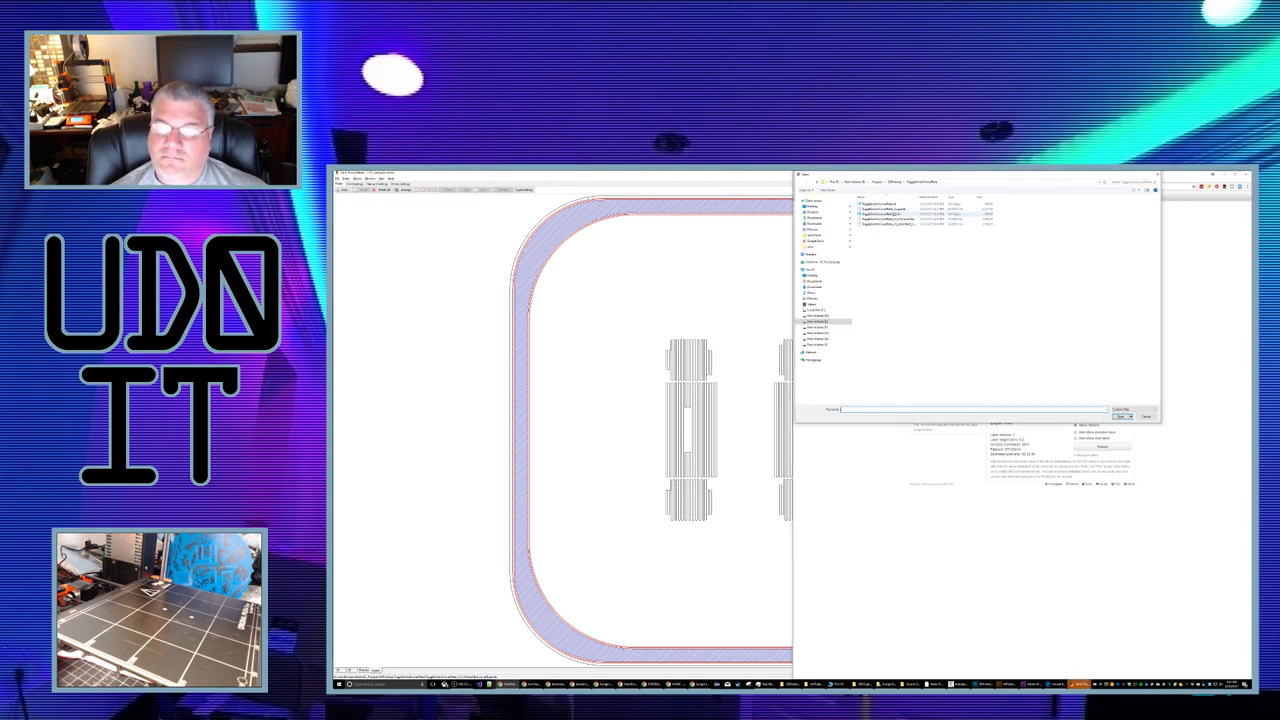
{"action": "double_click", "coordinate": [876, 222]}
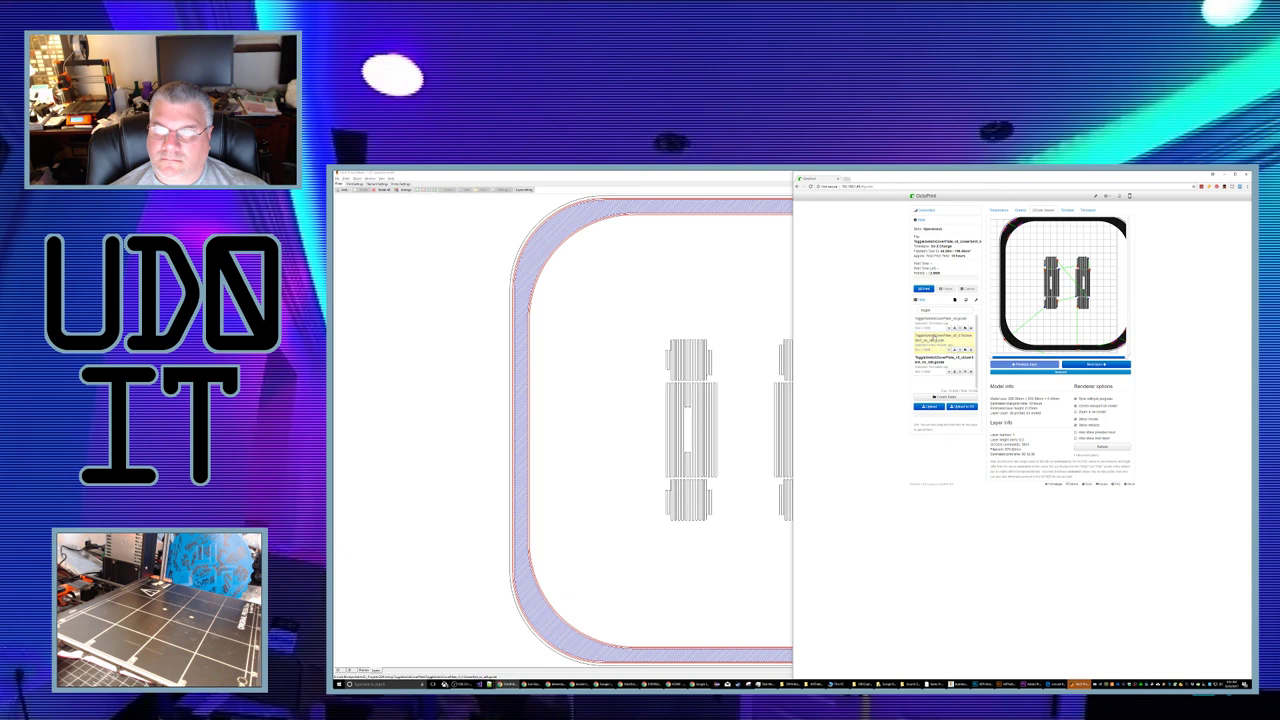
{"action": "left_click", "coordinate": [934, 338]}
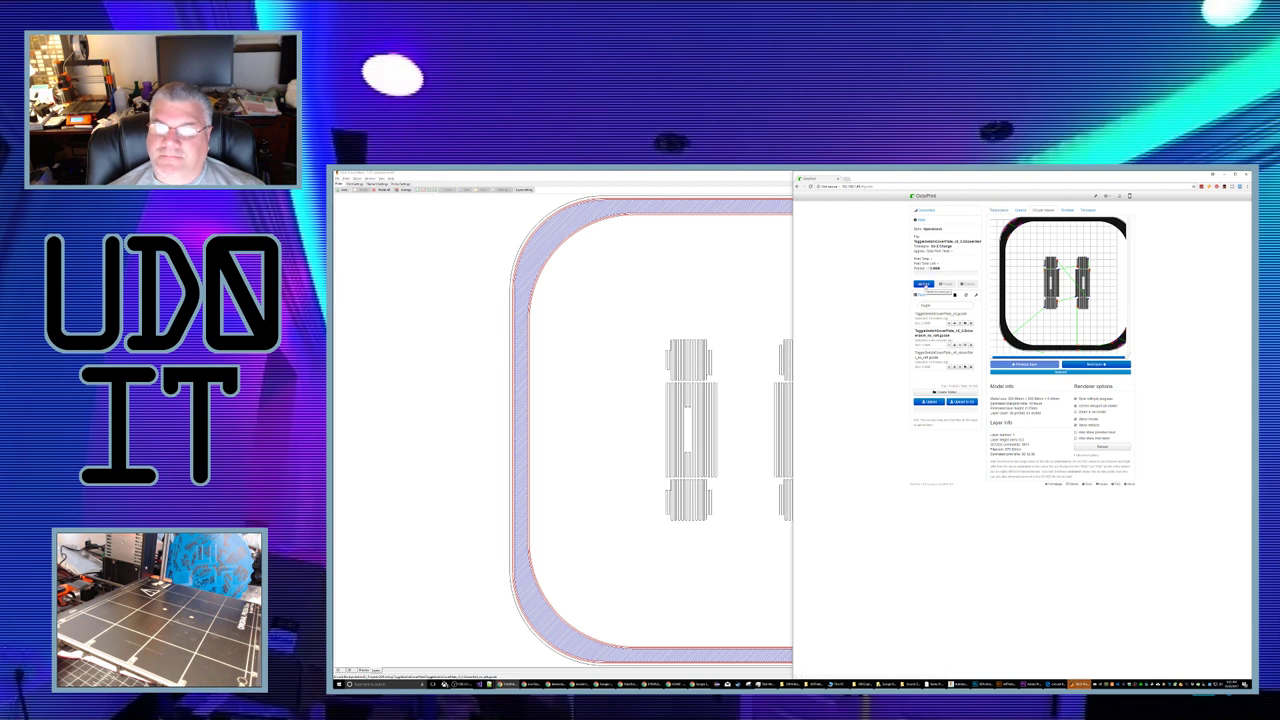
{"action": "left_click", "coordinate": [922, 285]}
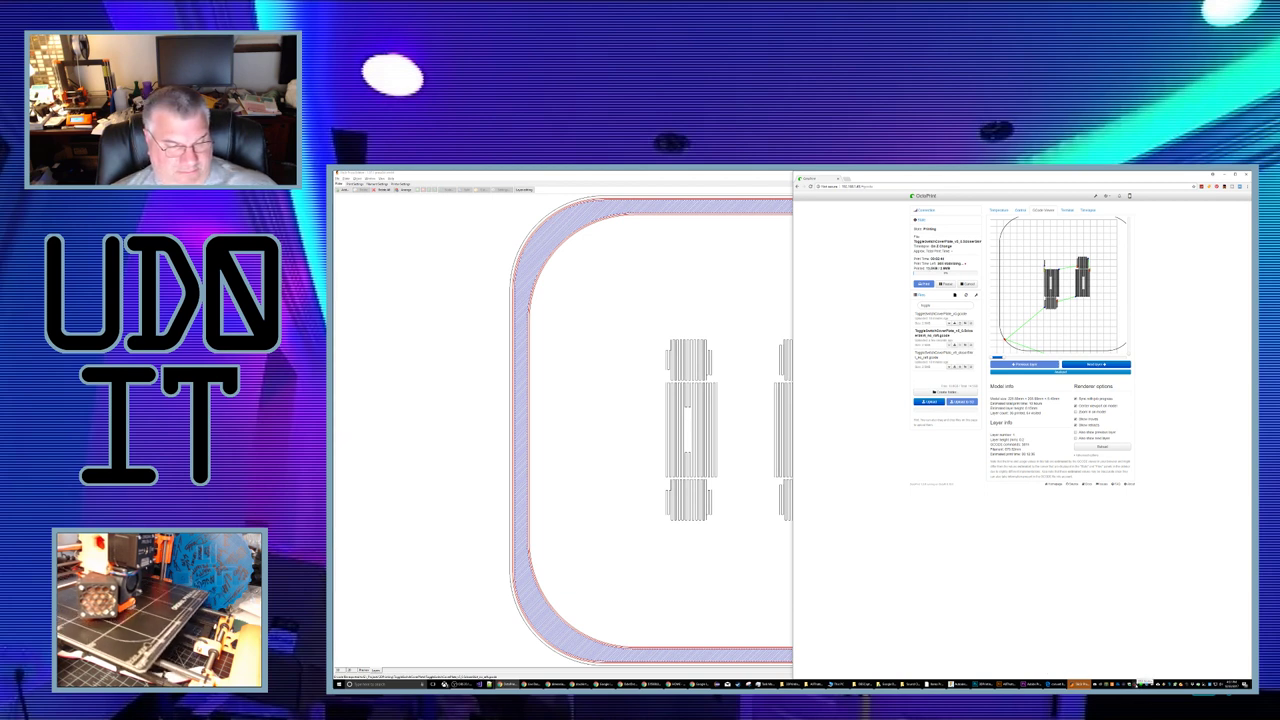
{"action": "right_click", "coordinate": [1140, 684]}
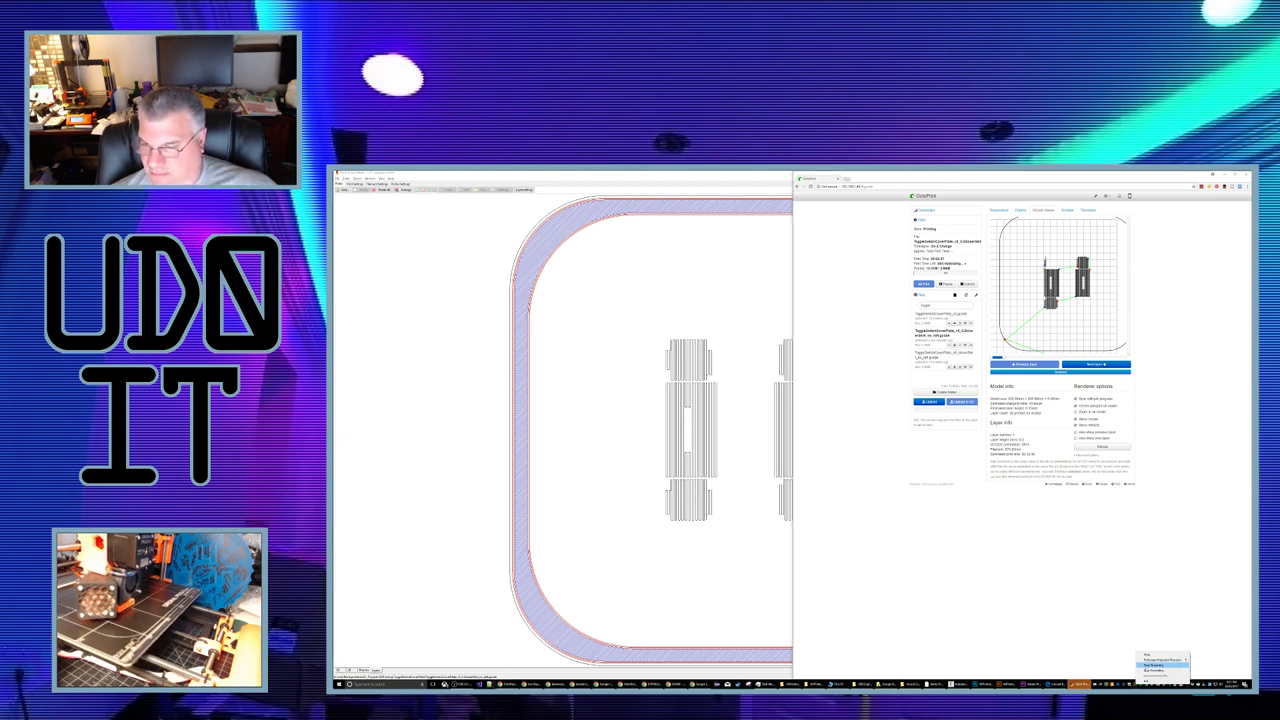